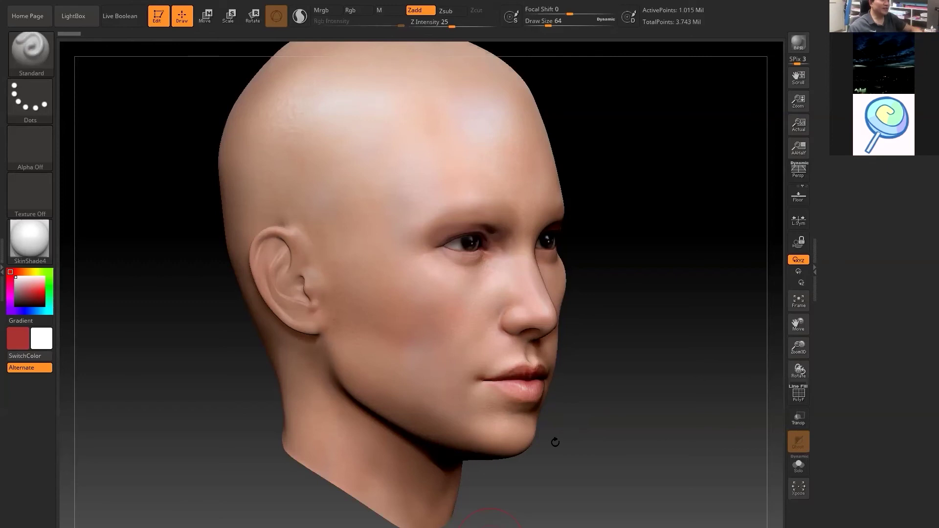
Examine the textured head model from three-quarter, underside and front views
{"action": "left_click_drag", "start_coordinate": [592, 424], "coordinate": [577, 401]}
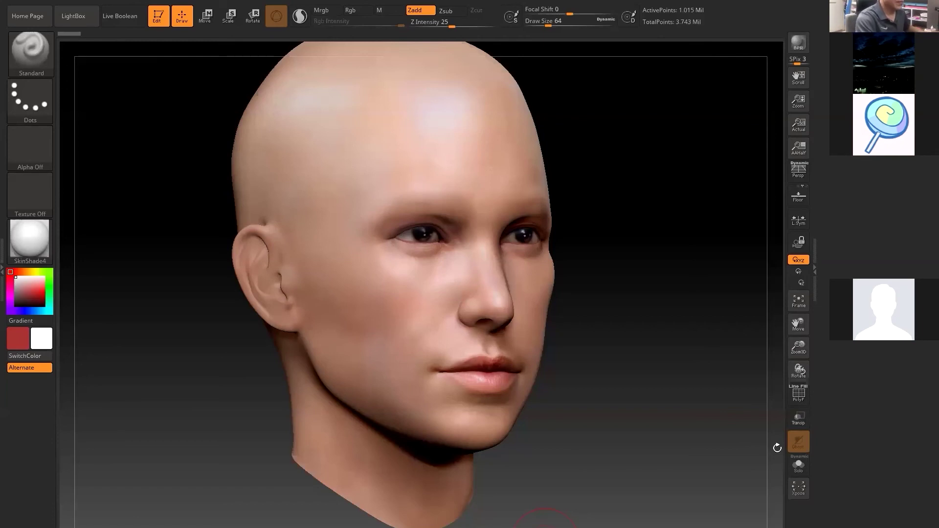
{"action": "mouse_move", "coordinate": [591, 461]}
{"action": "left_mouse_down"}
{"action": "mouse_move", "coordinate": [621, 462]}
{"action": "mouse_move", "coordinate": [543, 465]}
{"action": "mouse_move", "coordinate": [617, 464]}
{"action": "mouse_move", "coordinate": [594, 463]}
{"action": "mouse_move", "coordinate": [591, 436]}
{"action": "mouse_move", "coordinate": [586, 448]}
{"action": "left_mouse_up"}
{"action": "left_click_drag", "start_coordinate": [590, 413], "coordinate": [573, 380]}
{"action": "left_click_drag", "start_coordinate": [597, 130], "coordinate": [584, 156], "text": "alt"}
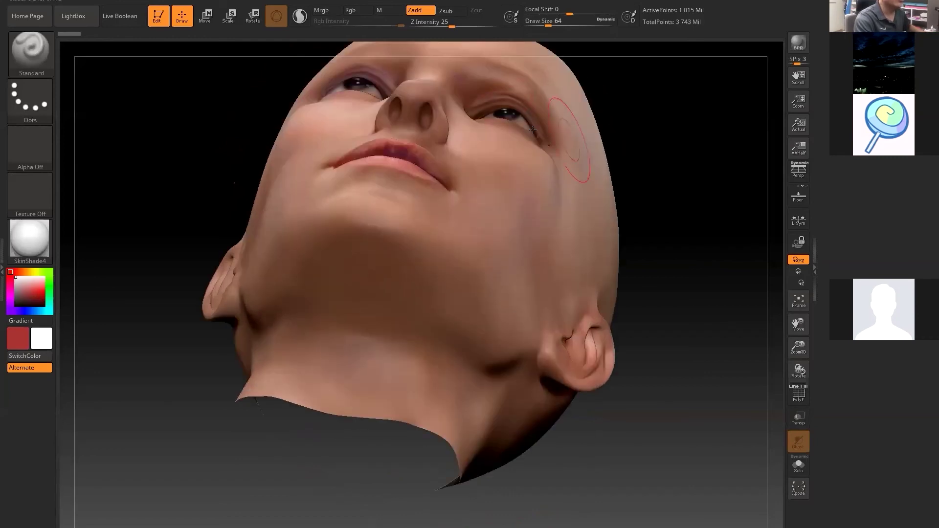
{"action": "mouse_move", "coordinate": [610, 84]}
{"action": "left_mouse_down"}
{"action": "mouse_move", "coordinate": [520, 168]}
{"action": "mouse_move", "coordinate": [454, 196]}
{"action": "left_mouse_up"}
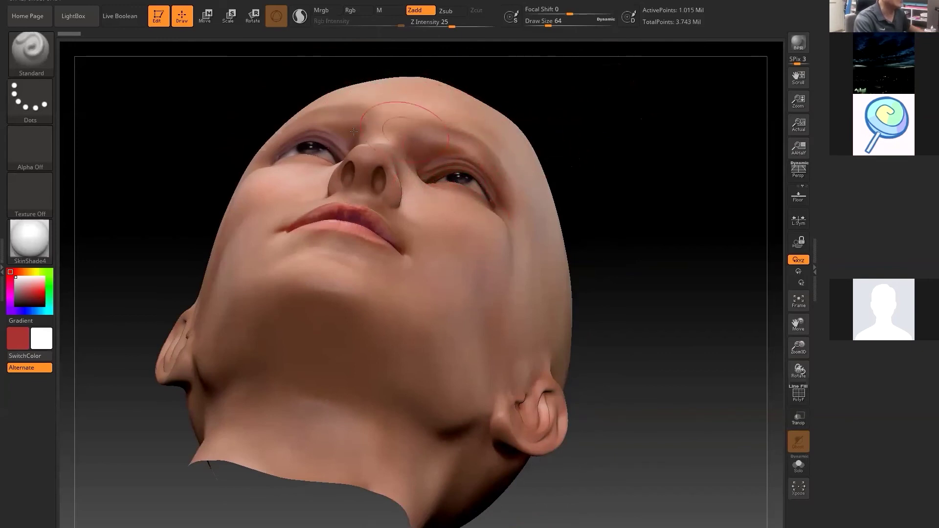
{"action": "left_click_drag", "start_coordinate": [574, 193], "coordinate": [576, 201], "text": "shift"}
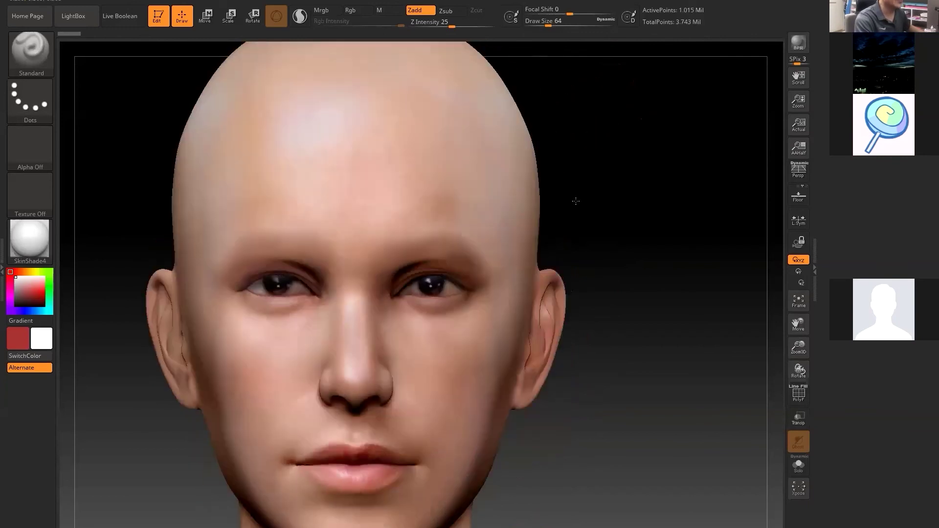
{"action": "right_click_drag", "start_coordinate": [520, 199], "coordinate": [536, 260], "text": "ctrl"}
{"action": "right_click_drag", "start_coordinate": [536, 259], "coordinate": [526, 160], "text": "alt"}
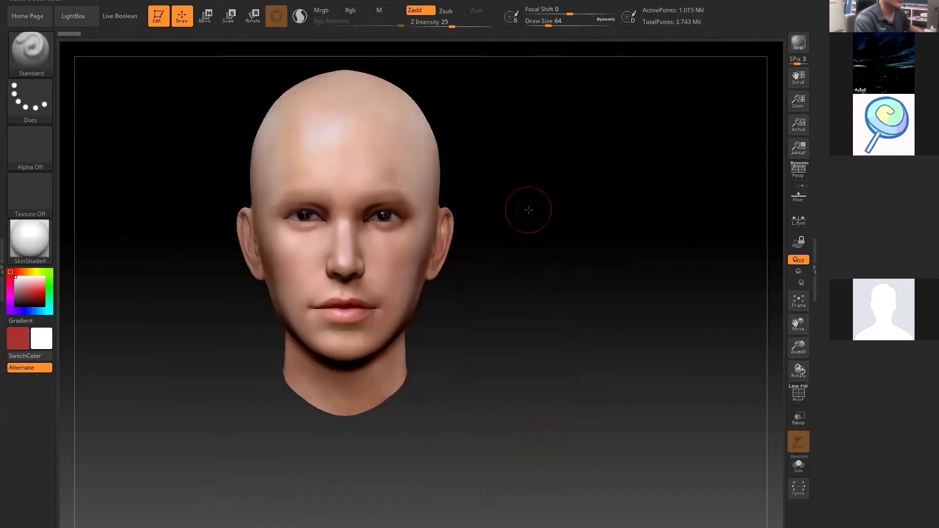
{"action": "left_click_drag", "start_coordinate": [528, 210], "coordinate": [615, 158]}
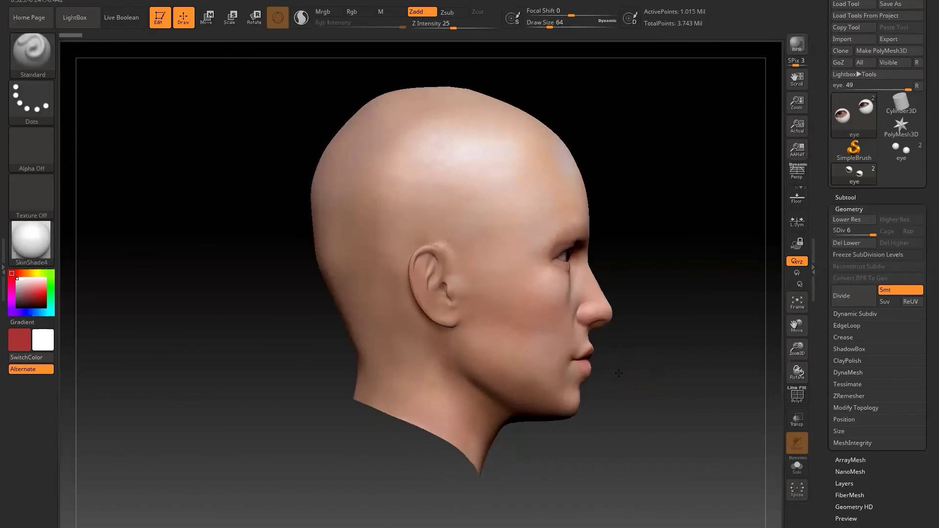
Examine the head's side profile, jawline, facial features and back of the skull from several angles
{"action": "left_click_drag", "start_coordinate": [548, 376], "coordinate": [623, 379]}
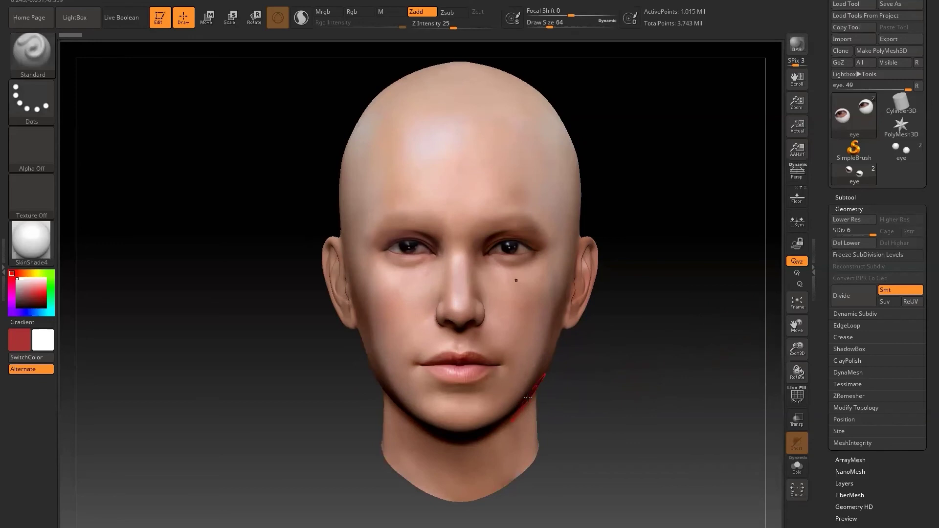
{"action": "mouse_move", "coordinate": [592, 381]}
{"action": "left_mouse_down"}
{"action": "mouse_move", "coordinate": [633, 389]}
{"action": "mouse_move", "coordinate": [611, 383]}
{"action": "left_mouse_up"}
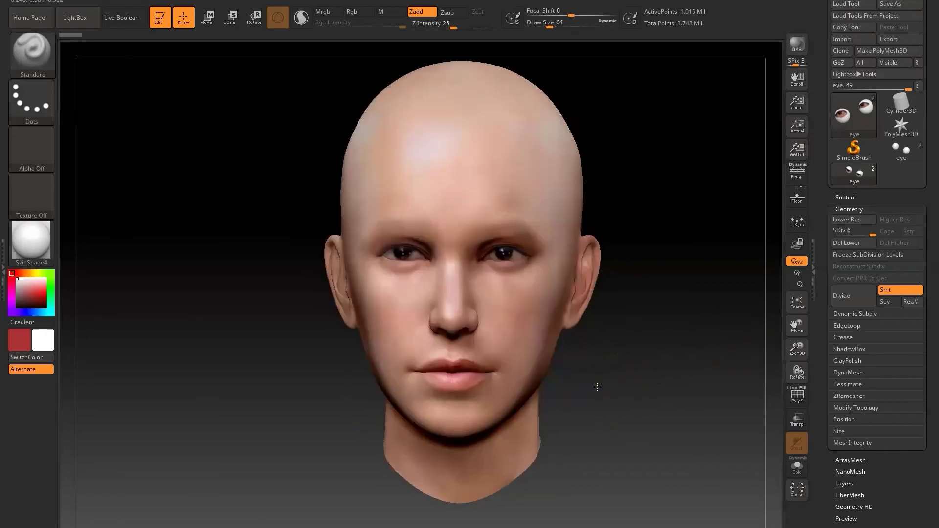
{"action": "left_click_drag", "start_coordinate": [618, 346], "coordinate": [461, 142]}
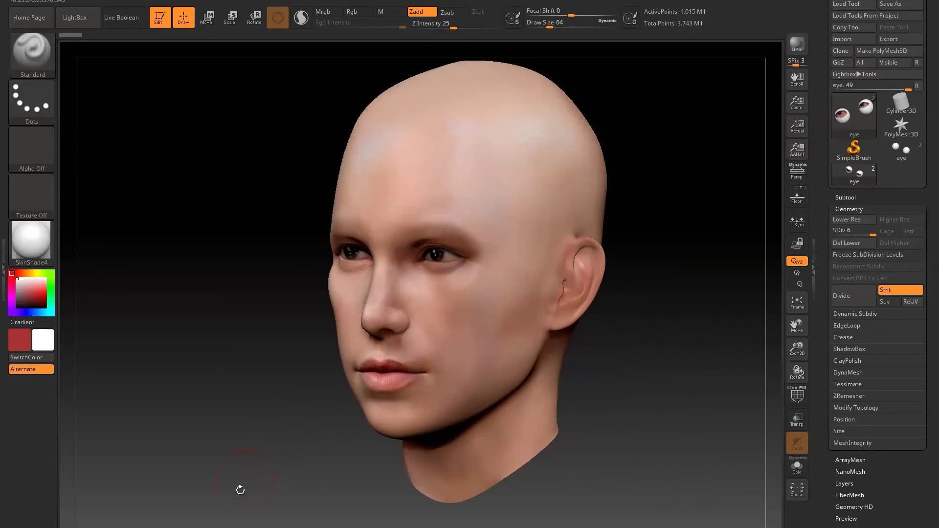
{"action": "left_click_drag", "start_coordinate": [602, 438], "coordinate": [266, 438]}
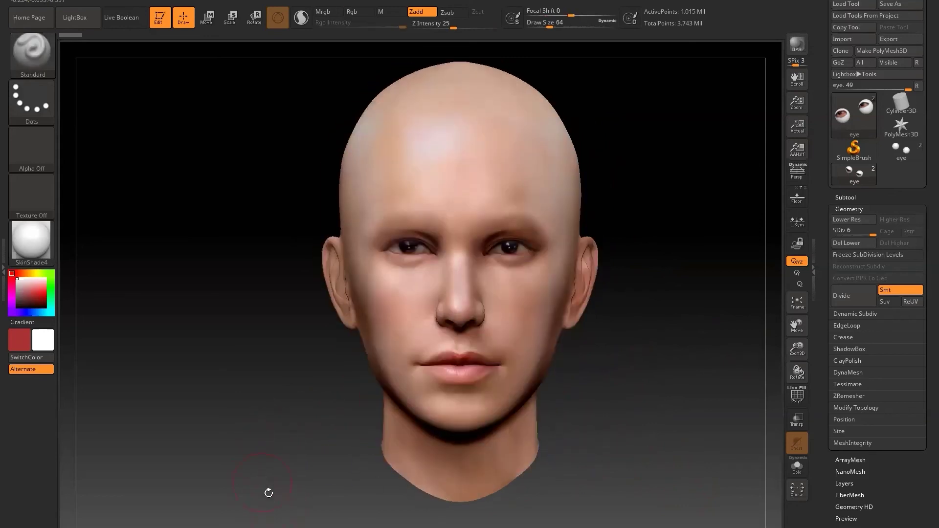
{"action": "left_click_drag", "start_coordinate": [591, 436], "coordinate": [535, 396], "text": "alt"}
{"action": "left_click_drag", "start_coordinate": [584, 422], "coordinate": [499, 411], "text": "alt"}
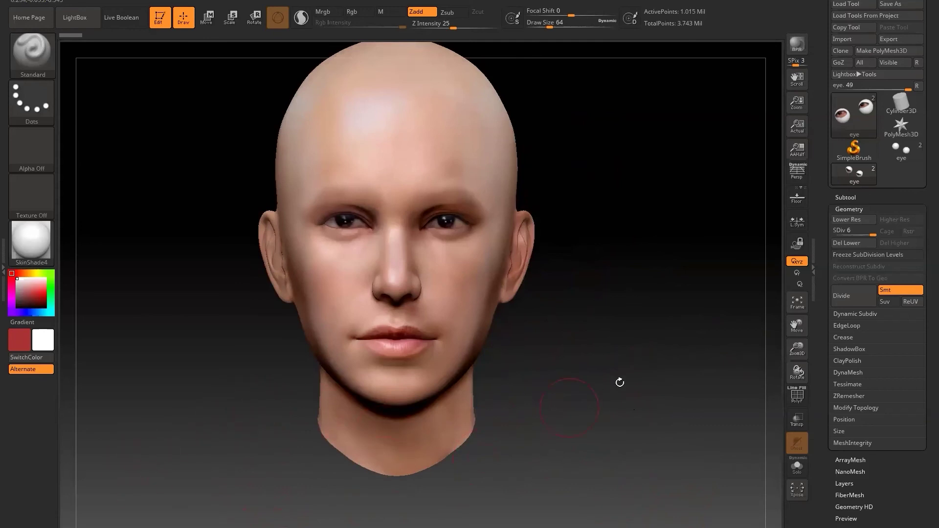
{"action": "left_click_drag", "start_coordinate": [623, 379], "coordinate": [658, 391], "text": "alt"}
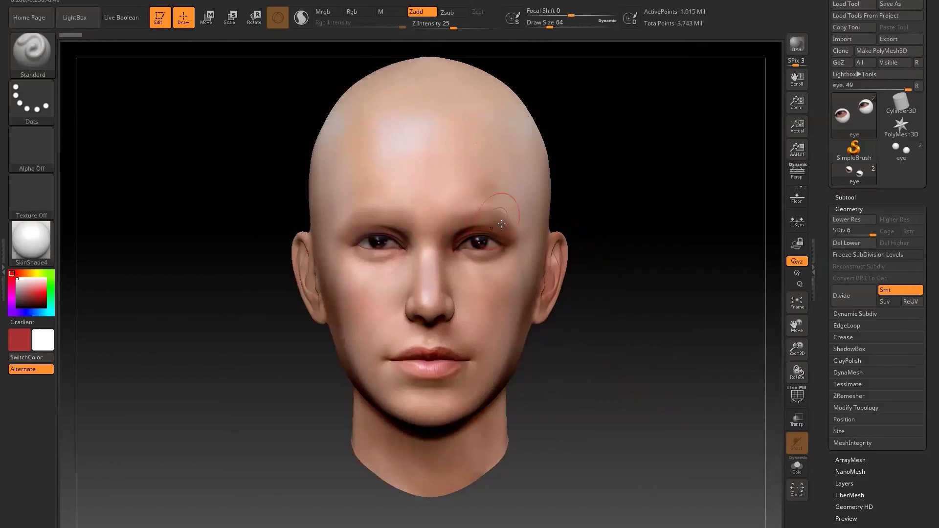
{"action": "left_click_drag", "start_coordinate": [654, 365], "coordinate": [659, 333]}
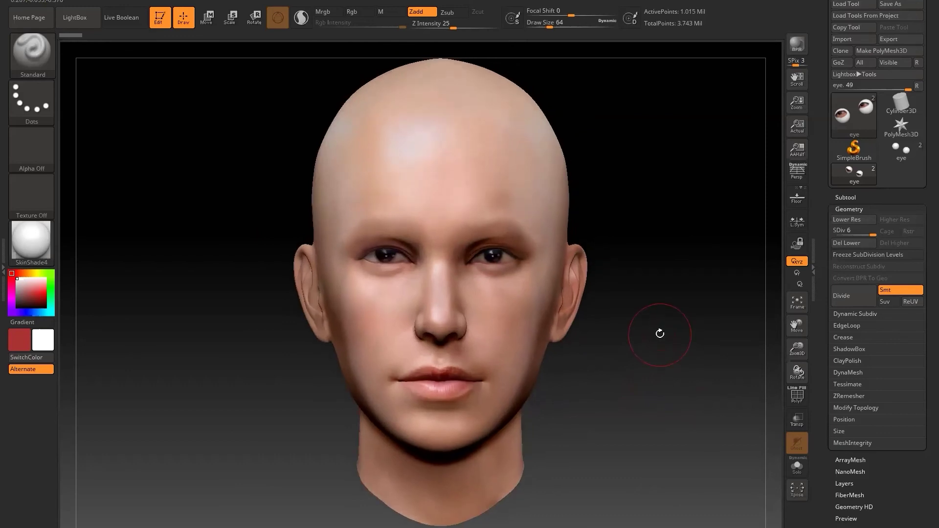
{"action": "left_click_drag", "start_coordinate": [655, 283], "coordinate": [689, 290]}
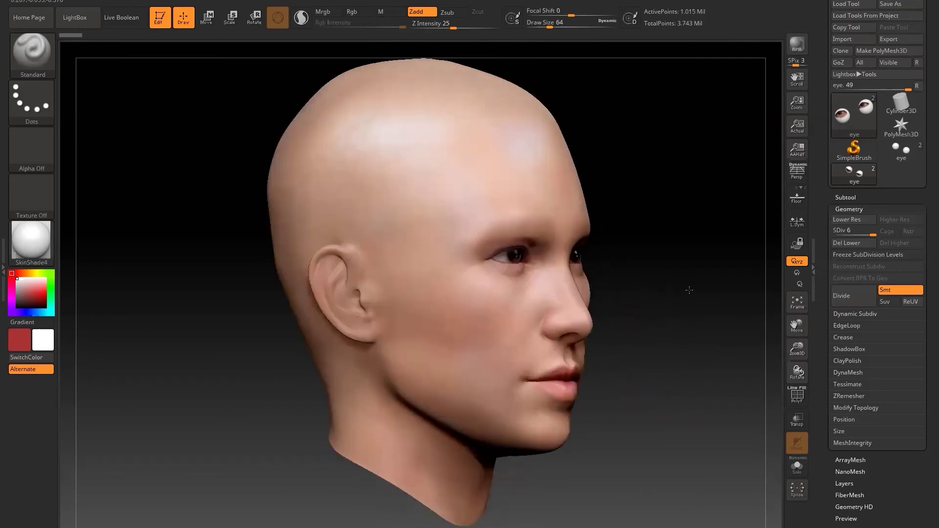
{"action": "left_click_drag", "start_coordinate": [607, 290], "coordinate": [721, 294]}
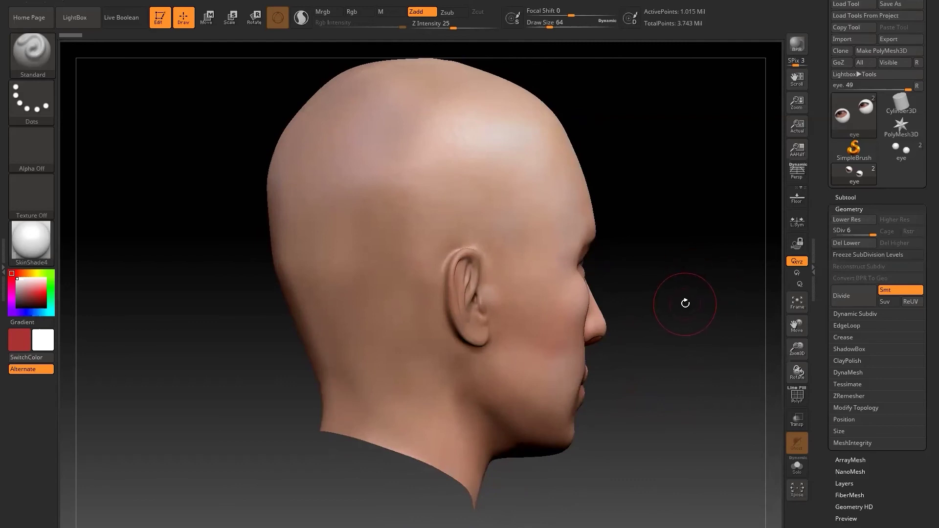
{"action": "left_click_drag", "start_coordinate": [684, 289], "coordinate": [691, 91]}
{"action": "left_click_drag", "start_coordinate": [661, 284], "coordinate": [607, 328], "text": "alt"}
Set the Standard brush to paint colour only, with Rgb on at intensity 100 and Zadd off
{"action": "key", "text": "f"}
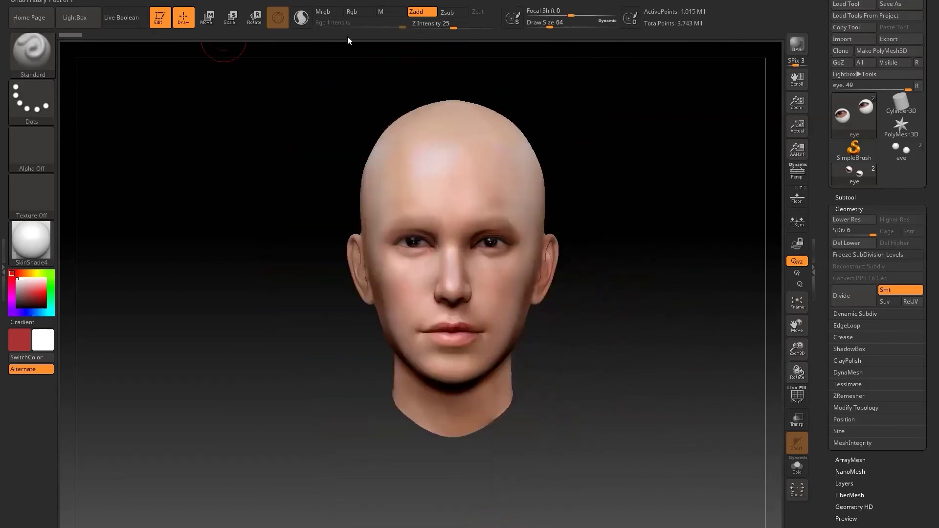
{"action": "left_click", "coordinate": [360, 14]}
{"action": "left_click_drag", "start_coordinate": [304, 167], "coordinate": [246, 180], "text": "alt"}
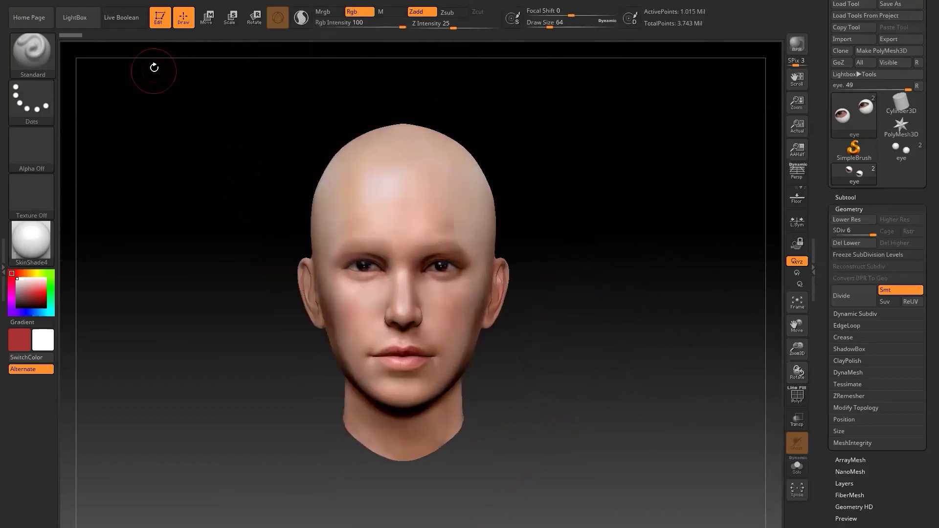
{"action": "left_click", "coordinate": [422, 12]}
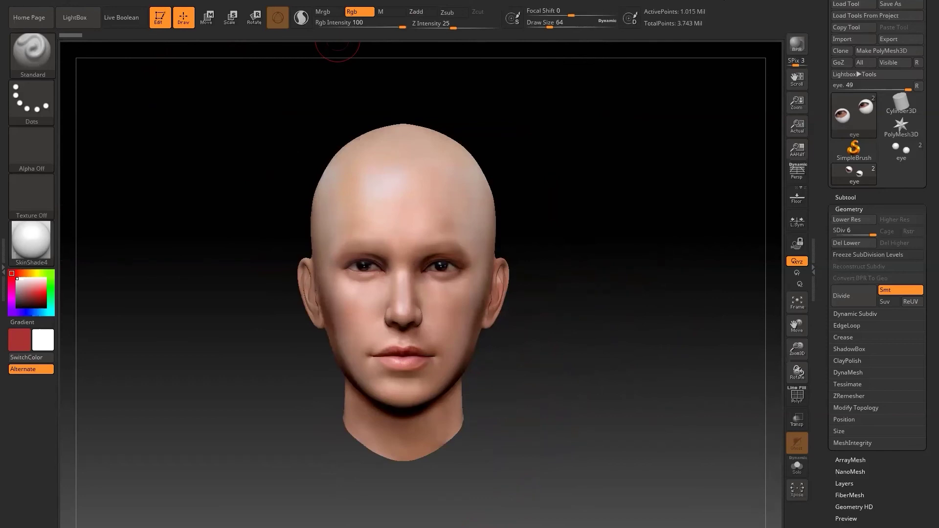
Make head3111 the active subtool and fill the whole object with white
{"action": "left_click", "coordinate": [851, 197]}
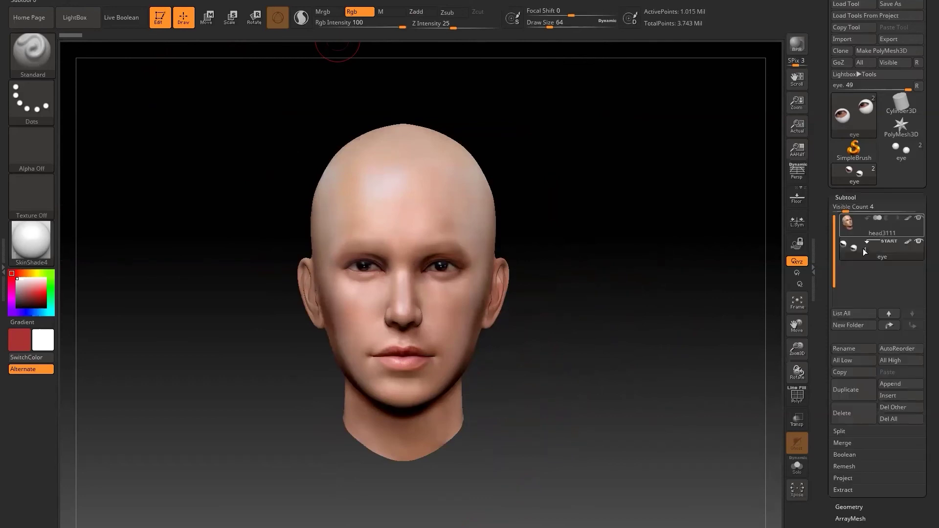
{"action": "left_click", "coordinate": [860, 228]}
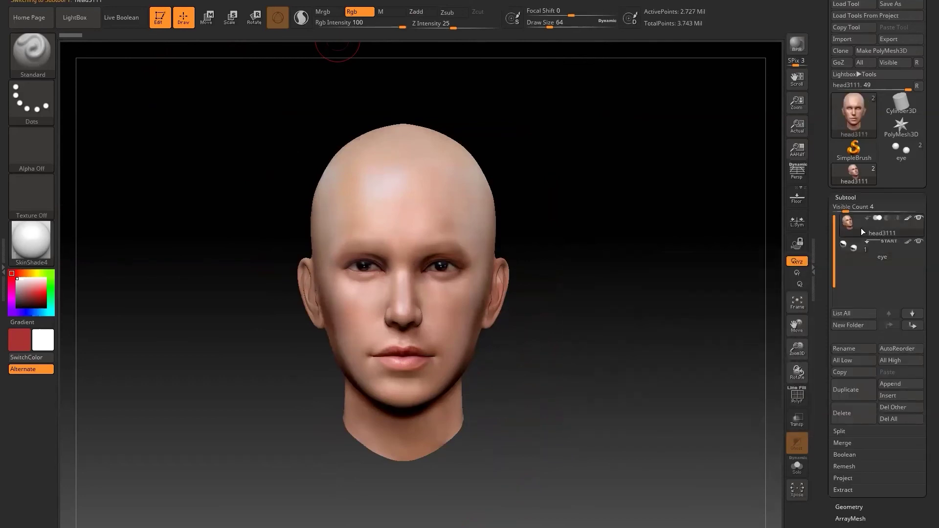
{"action": "left_click", "coordinate": [73, 1]}
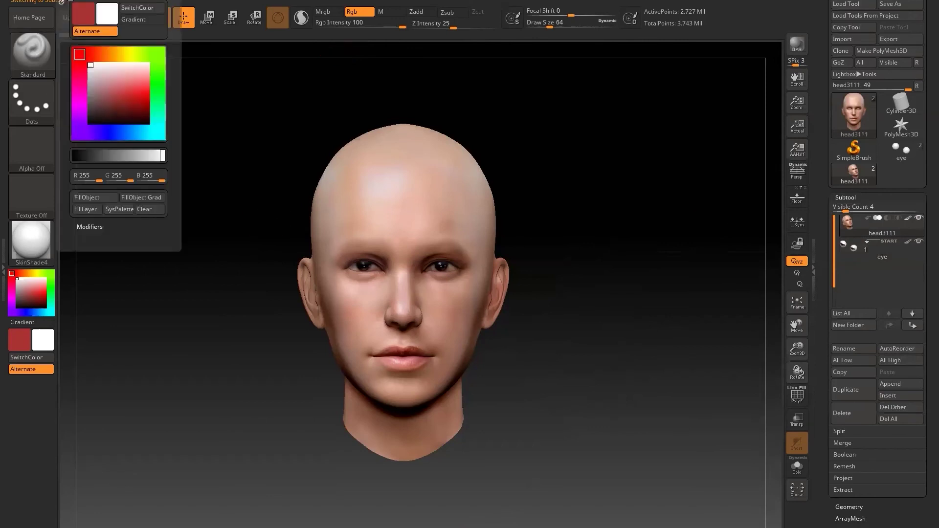
{"action": "left_click", "coordinate": [99, 196]}
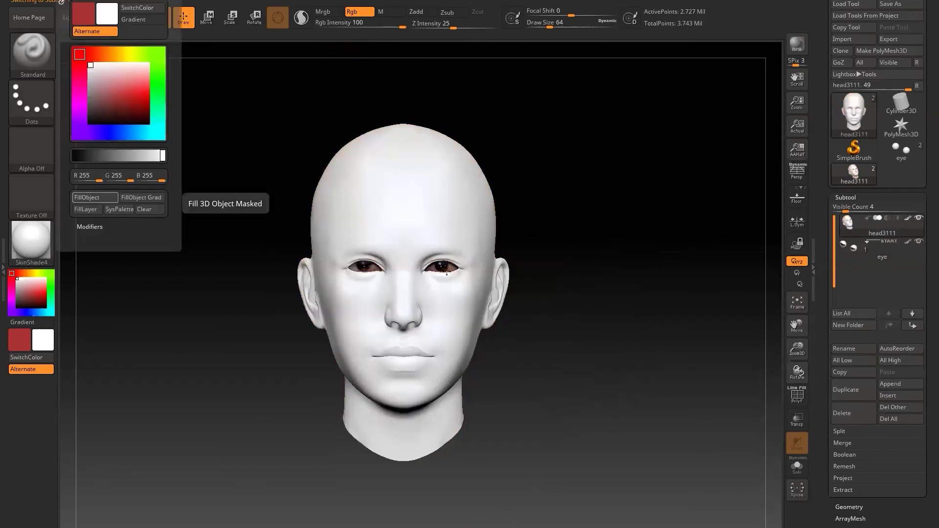
Import the fullface_CP_displacement texture and add it to Spotlight over the front view of the head
{"action": "mouse_move", "coordinate": [577, 350]}
{"action": "left_mouse_down"}
{"action": "mouse_move", "coordinate": [661, 356]}
{"action": "mouse_move", "coordinate": [546, 350]}
{"action": "mouse_move", "coordinate": [568, 353]}
{"action": "mouse_move", "coordinate": [572, 323]}
{"action": "mouse_move", "coordinate": [570, 350]}
{"action": "mouse_move", "coordinate": [607, 348]}
{"action": "mouse_move", "coordinate": [566, 337]}
{"action": "left_mouse_up"}
{"action": "left_click_drag", "start_coordinate": [604, 361], "coordinate": [591, 377], "text": "alt"}
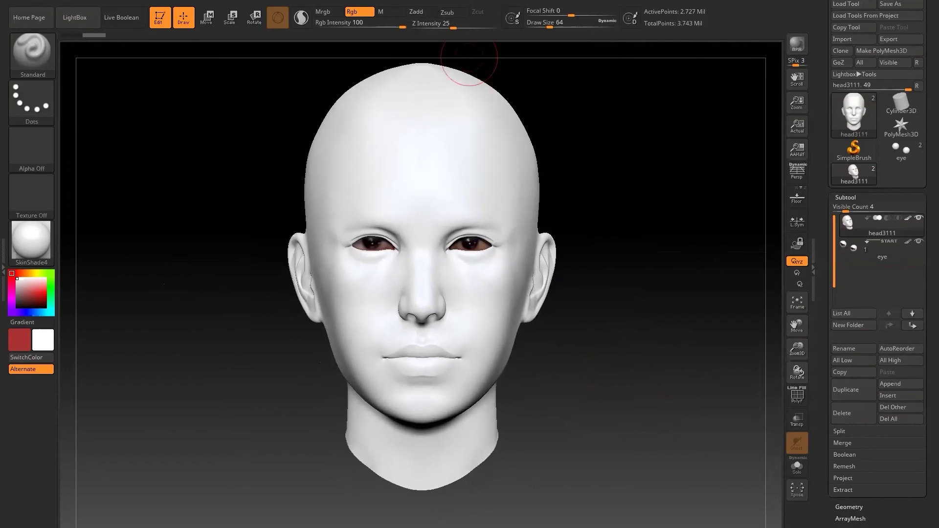
{"action": "left_click", "coordinate": [473, 1]}
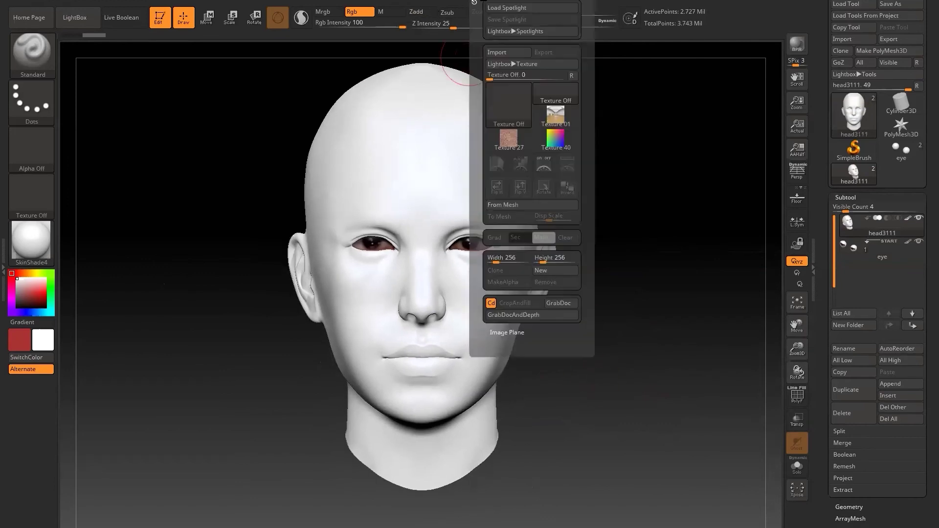
{"action": "left_click", "coordinate": [500, 109]}
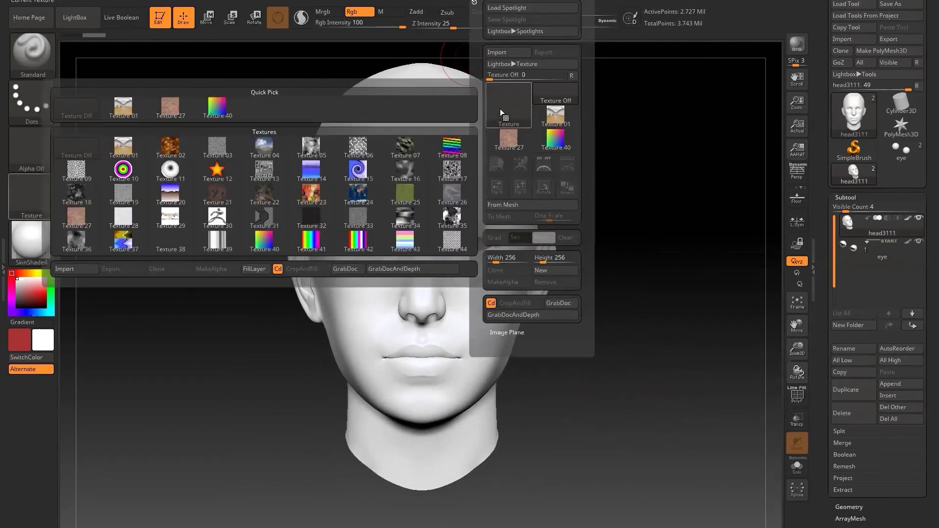
{"action": "left_click", "coordinate": [68, 272]}
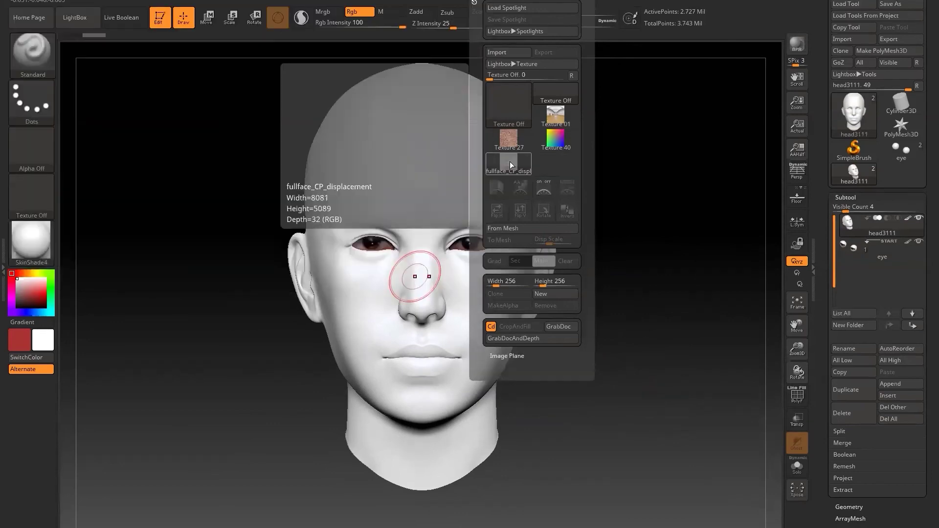
{"action": "mouse_move", "coordinate": [511, 111]}
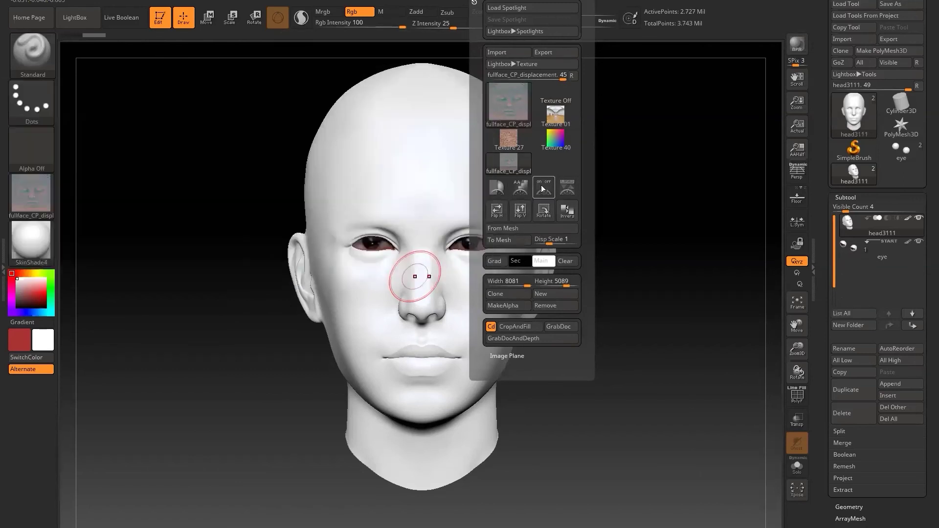
{"action": "left_click", "coordinate": [568, 187]}
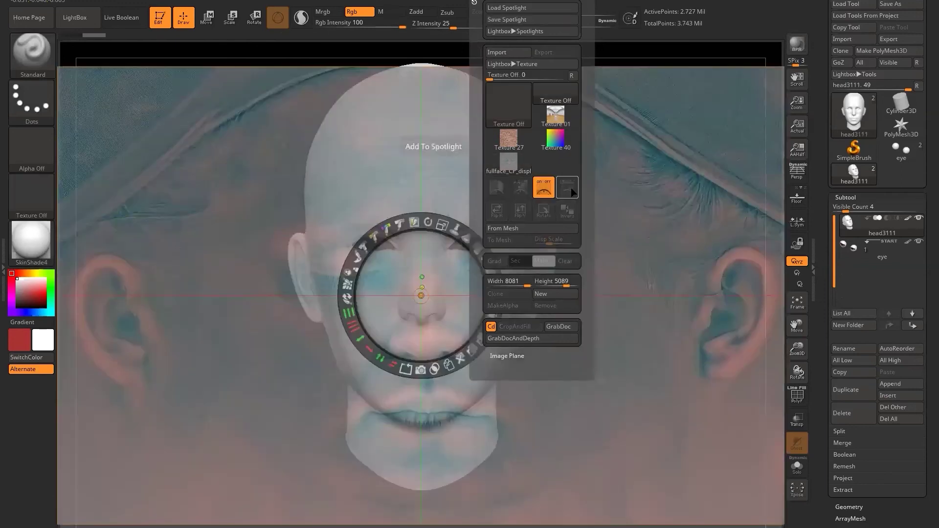
Reposition the displacement image over the head in Spotlight and scale it down towards the size of the model's face
{"action": "left_click_drag", "start_coordinate": [602, 446], "coordinate": [608, 398]}
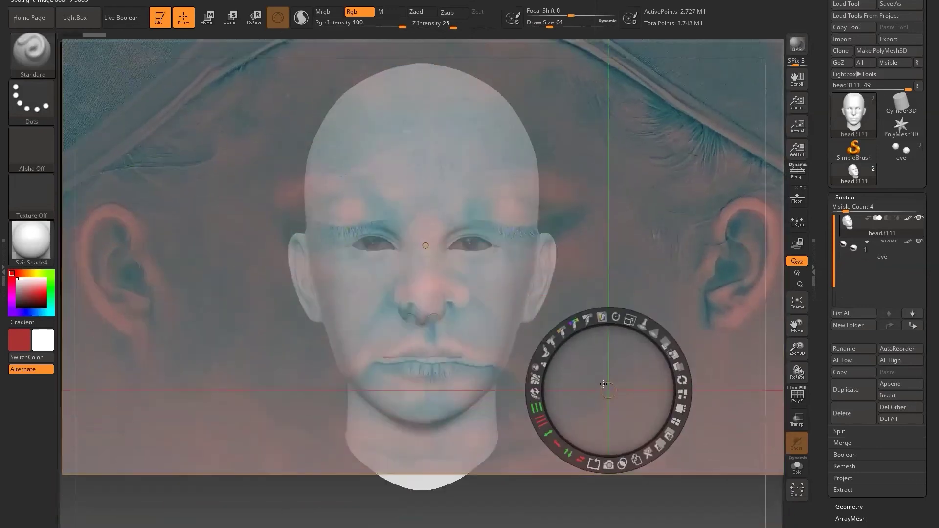
{"action": "left_click_drag", "start_coordinate": [611, 389], "coordinate": [548, 271]}
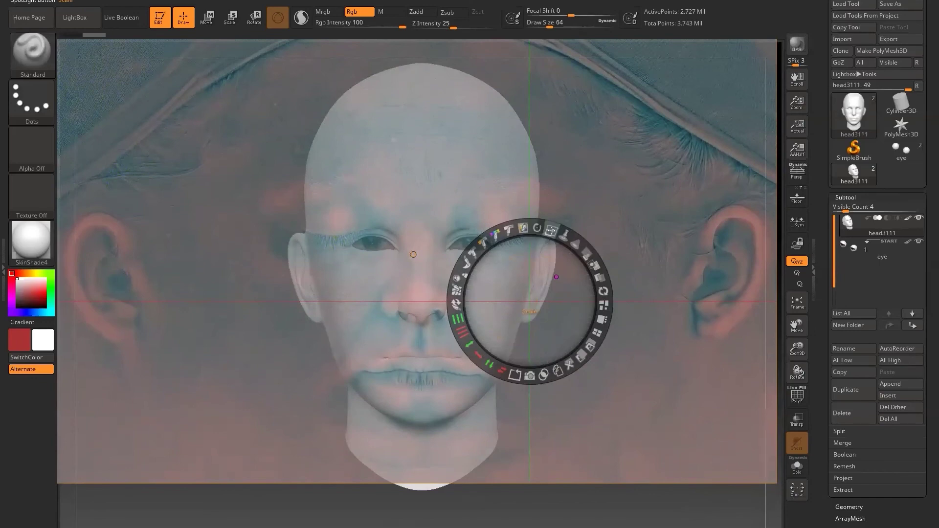
{"action": "left_click_drag", "start_coordinate": [550, 231], "coordinate": [515, 279]}
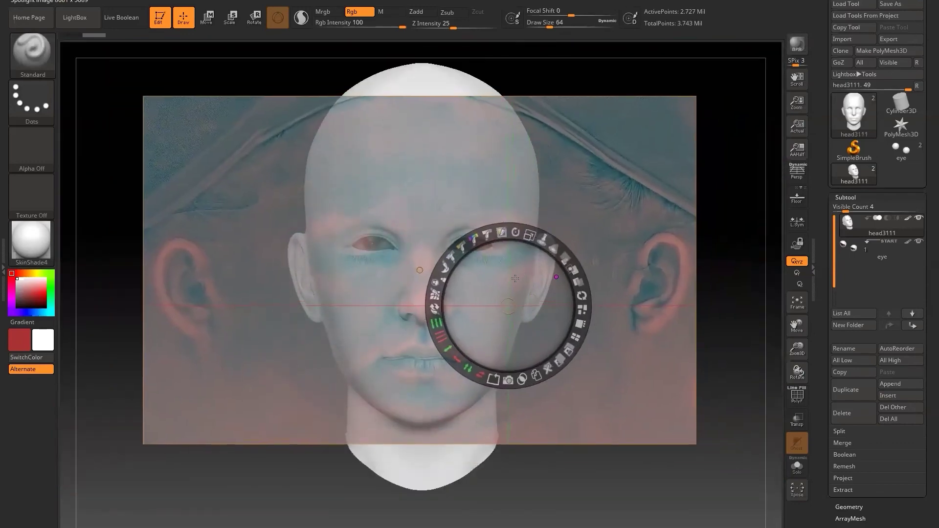
{"action": "left_click_drag", "start_coordinate": [529, 235], "coordinate": [517, 270]}
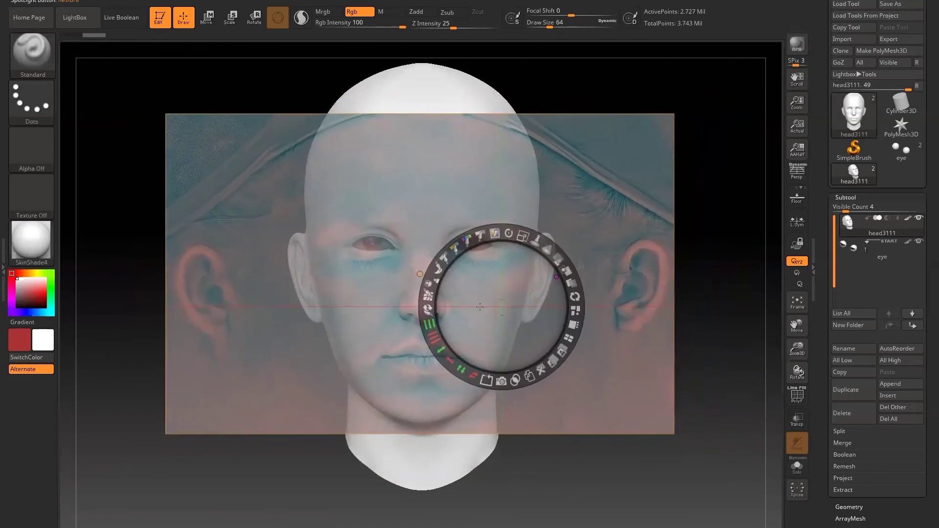
Scale the displacement image down further and shift it over the face of the head model in Spotlight
{"action": "left_click_drag", "start_coordinate": [501, 307], "coordinate": [632, 328]}
{"action": "left_click_drag", "start_coordinate": [649, 257], "coordinate": [635, 285]}
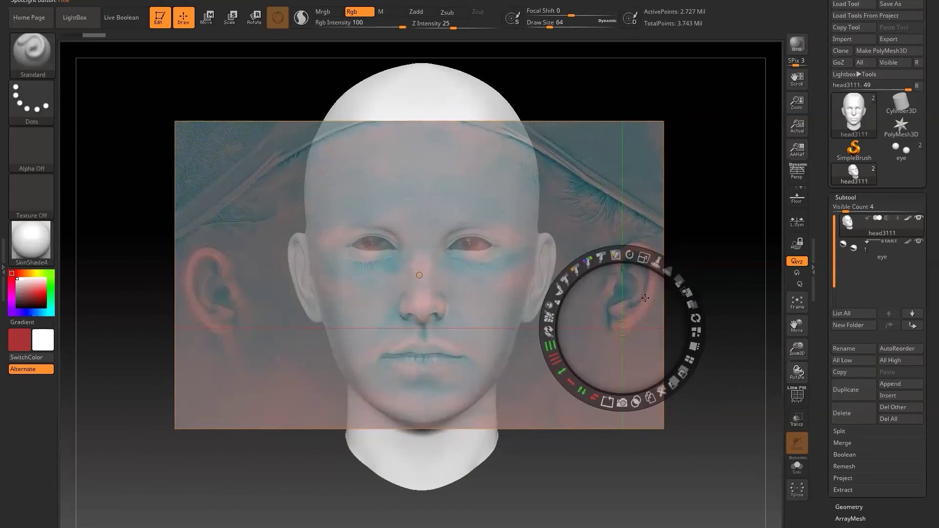
{"action": "left_click_drag", "start_coordinate": [643, 258], "coordinate": [636, 256]}
{"action": "left_click_drag", "start_coordinate": [637, 290], "coordinate": [626, 288]}
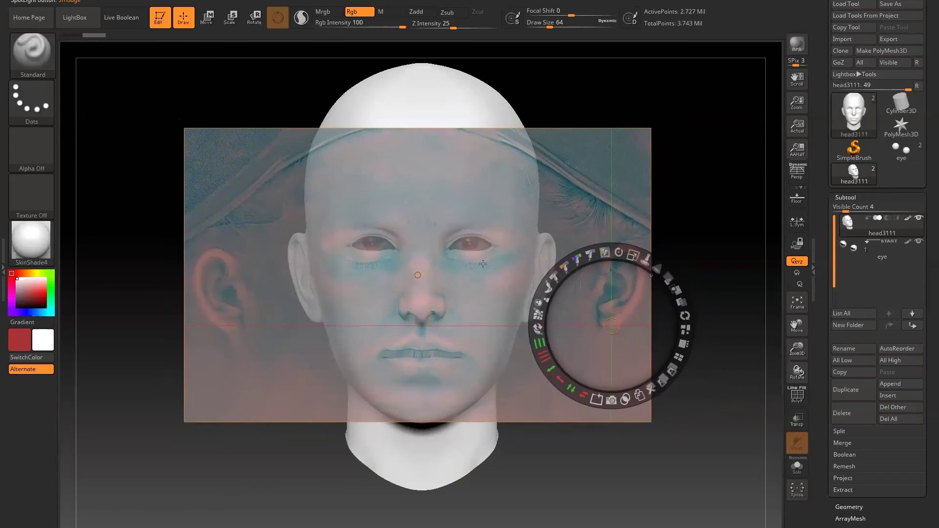
{"action": "left_click_drag", "start_coordinate": [633, 256], "coordinate": [622, 289]}
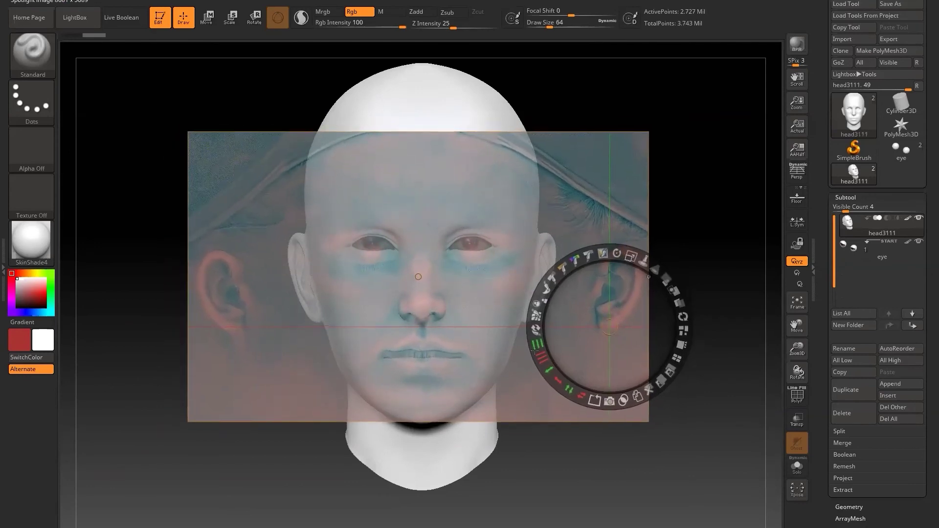
Enlarge the displacement image over the close-up of the head and align its nose, mouth and eye areas with the model
{"action": "left_click_drag", "start_coordinate": [609, 327], "coordinate": [645, 402]}
{"action": "left_click", "coordinate": [499, 467]}
{"action": "left_click_drag", "start_coordinate": [529, 500], "coordinate": [556, 491]}
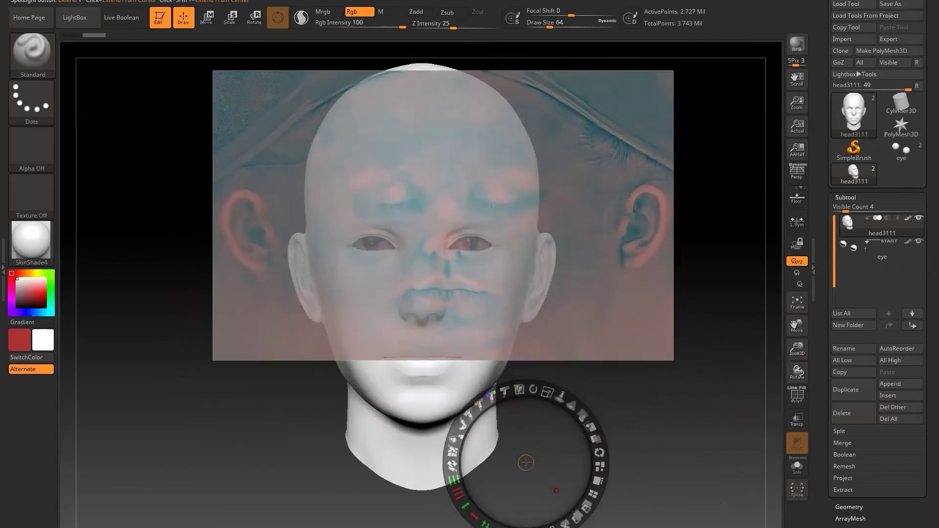
{"action": "key", "text": "z"}
{"action": "mouse_move", "coordinate": [617, 428]}
{"action": "left_mouse_down", "text": "alt"}
{"action": "mouse_move", "coordinate": [675, 447]}
{"action": "mouse_move", "coordinate": [657, 406]}
{"action": "mouse_move", "coordinate": [681, 434]}
{"action": "mouse_move", "coordinate": [702, 440]}
{"action": "left_mouse_up", "text": "alt"}
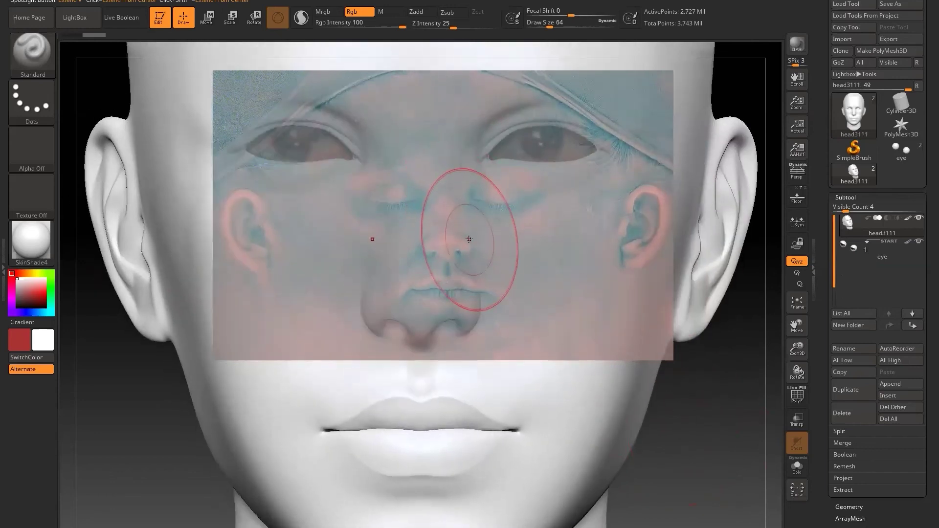
{"action": "key", "text": "z"}
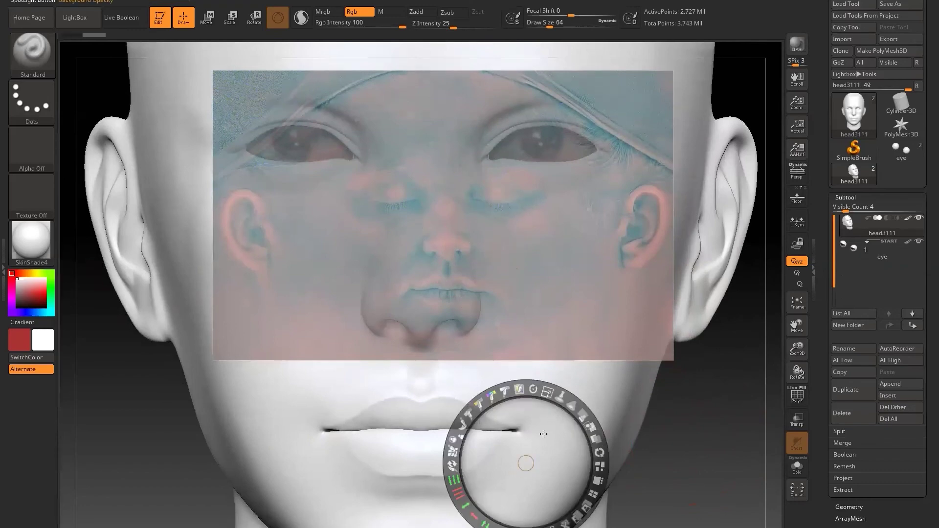
{"action": "left_click_drag", "start_coordinate": [543, 435], "coordinate": [503, 470]}
{"action": "left_click_drag", "start_coordinate": [518, 398], "coordinate": [626, 473]}
{"action": "left_click_drag", "start_coordinate": [464, 420], "coordinate": [557, 376]}
{"action": "left_click_drag", "start_coordinate": [562, 332], "coordinate": [569, 335]}
{"action": "left_click_drag", "start_coordinate": [542, 364], "coordinate": [553, 372]}
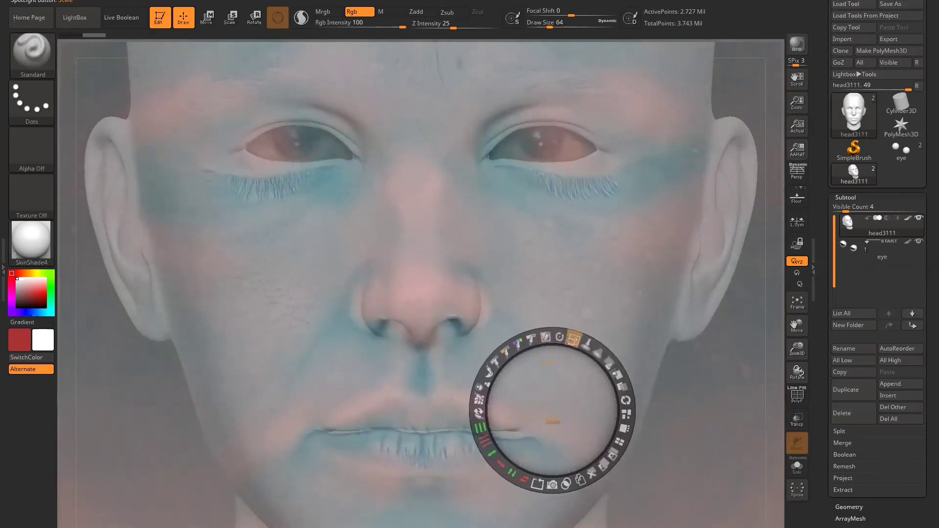
{"action": "left_click_drag", "start_coordinate": [562, 377], "coordinate": [549, 368]}
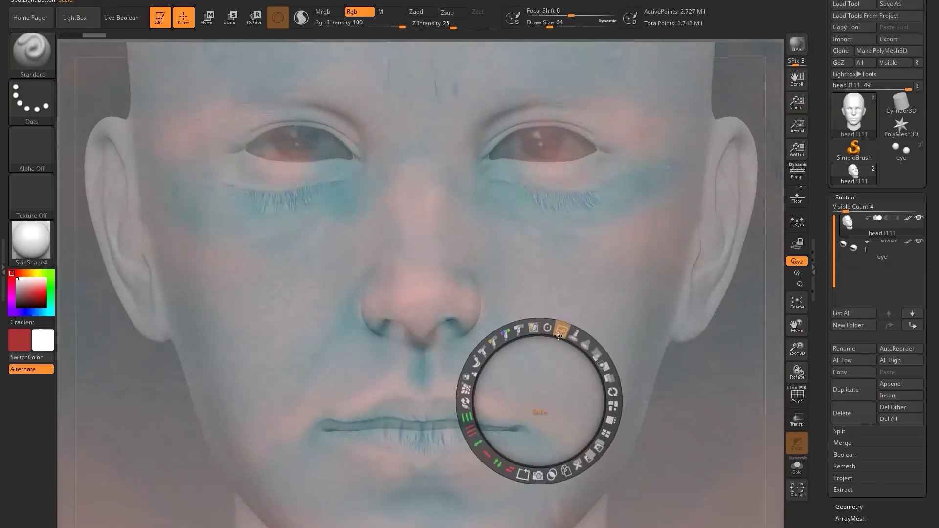
{"action": "left_click_drag", "start_coordinate": [547, 360], "coordinate": [500, 387]}
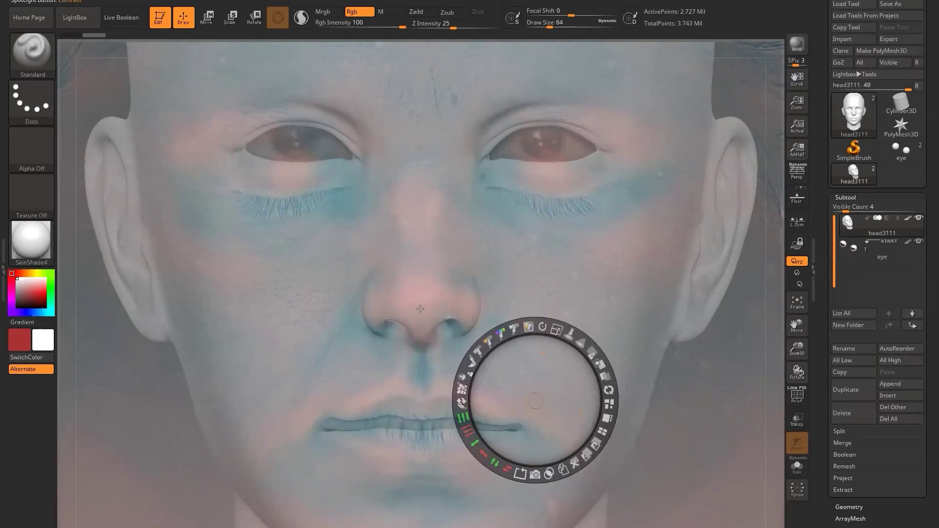
Adjust the Spotlight Radius for the displacement image
{"action": "left_click", "coordinate": [570, 334]}
{"action": "left_click_drag", "start_coordinate": [594, 338], "coordinate": [581, 344]}
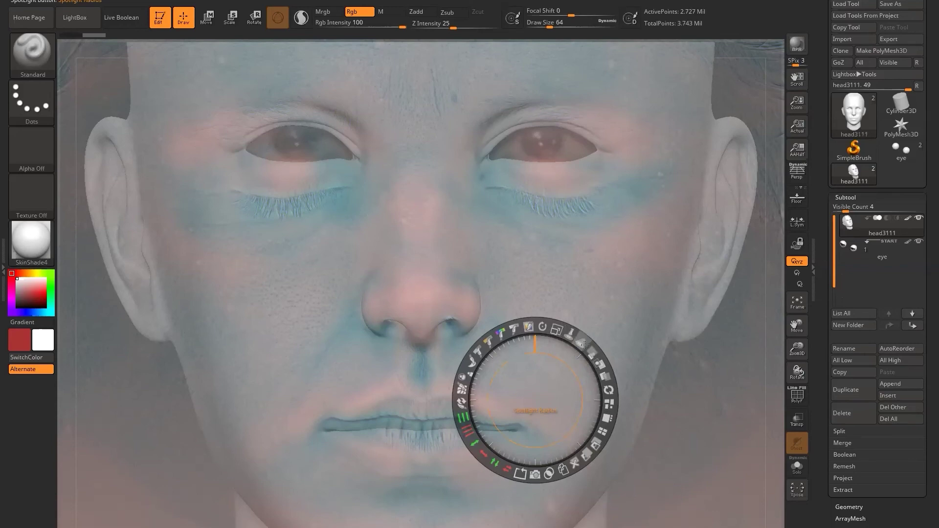
{"action": "left_click_drag", "start_coordinate": [585, 343], "coordinate": [579, 380]}
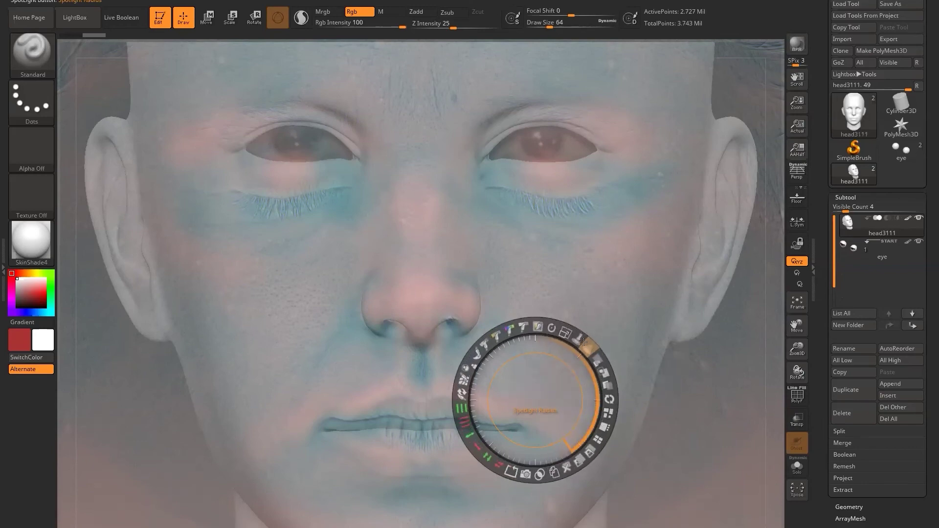
{"action": "left_click_drag", "start_coordinate": [588, 347], "coordinate": [461, 418]}
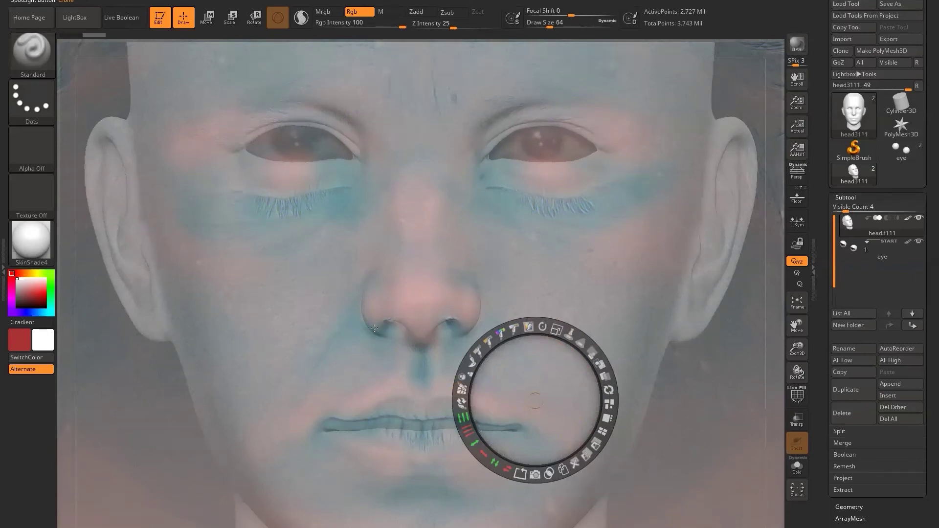
Fine-place the displacement image and use Nudge with Draw Size 112 to fit it around the wings of the nose
{"action": "mouse_move", "coordinate": [361, 322]}
{"action": "left_mouse_down"}
{"action": "mouse_move", "coordinate": [366, 335]}
{"action": "mouse_move", "coordinate": [357, 338]}
{"action": "mouse_move", "coordinate": [362, 319]}
{"action": "left_mouse_up"}
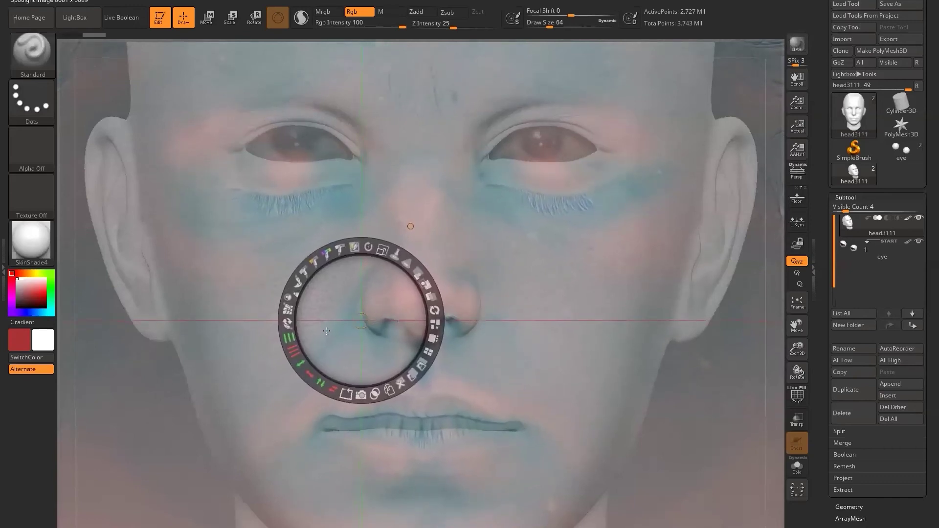
{"action": "left_click", "coordinate": [289, 310]}
{"action": "left_click_drag", "start_coordinate": [361, 319], "coordinate": [697, 404]}
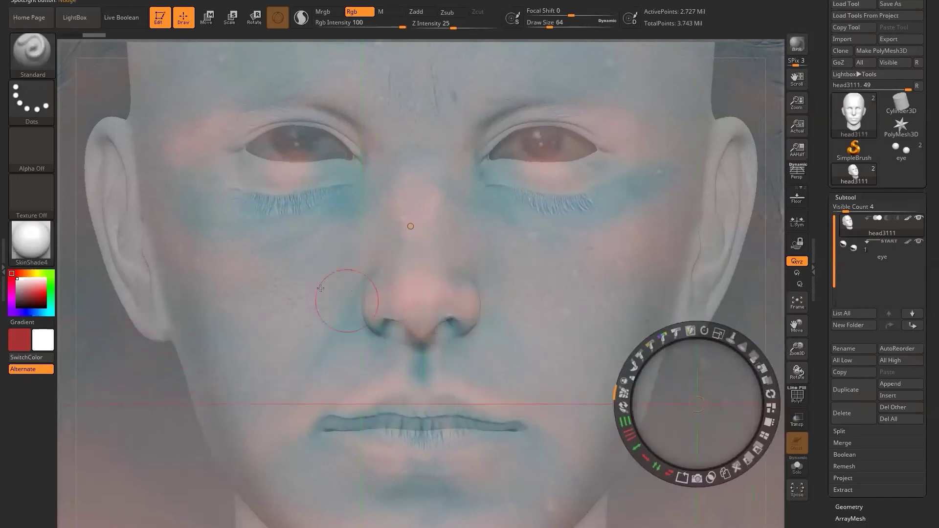
{"action": "key", "text": "bracketright"}
{"action": "key", "text": "bracketright"}
{"action": "key", "text": "bracketright"}
{"action": "key", "text": "bracketright"}
{"action": "key", "text": "bracketright"}
{"action": "key", "text": "bracketleft"}
{"action": "left_click_drag", "start_coordinate": [349, 309], "coordinate": [356, 325]}
{"action": "left_click_drag", "start_coordinate": [440, 303], "coordinate": [451, 317]}
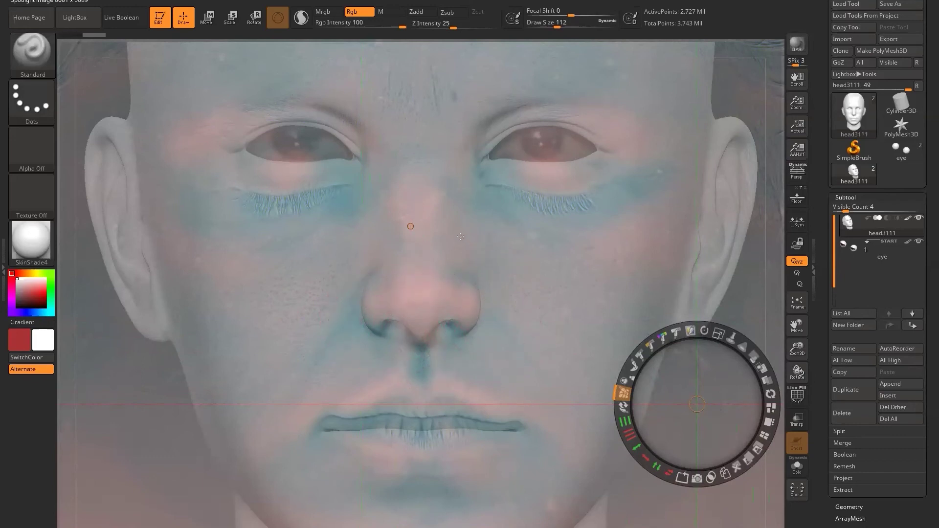
Nudge the displacement image beside the inner eye corner and at the nostril, and reduce the Draw Size to 68
{"action": "left_click_drag", "start_coordinate": [383, 168], "coordinate": [368, 173]}
{"action": "key", "text": "bracketright"}
{"action": "left_click_drag", "start_coordinate": [397, 321], "coordinate": [401, 320]}
{"action": "key", "text": "bracketleft"}
{"action": "key", "text": "bracketleft"}
{"action": "key", "text": "bracketleft"}
{"action": "key", "text": "bracketleft"}
{"action": "key", "text": "bracketleft"}
{"action": "key", "text": "bracketleft"}
{"action": "key", "text": "bracketleft"}
{"action": "key", "text": "bracketleft"}
{"action": "key", "text": "bracketleft"}
{"action": "key", "text": "bracketleft"}
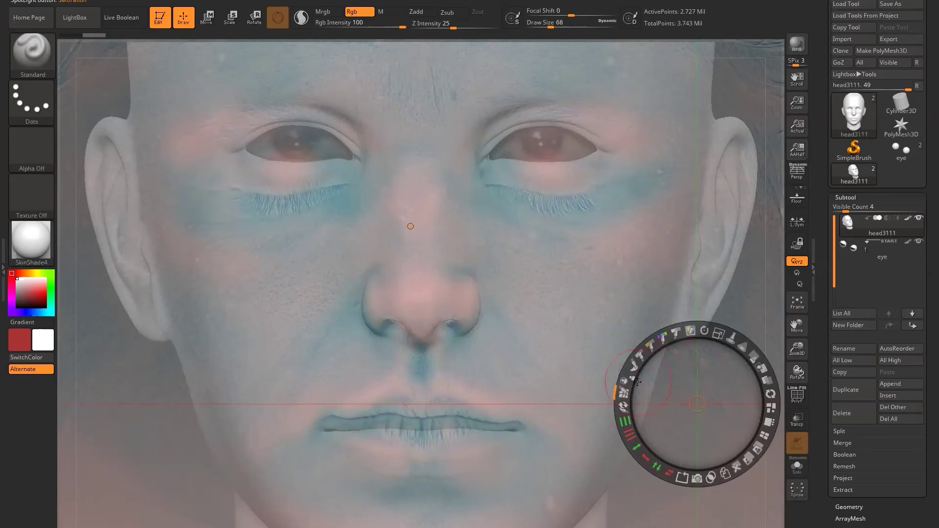
Leave Spotlight editing for projection painting and reduce the brush Draw Size to 40
{"action": "key", "text": "z"}
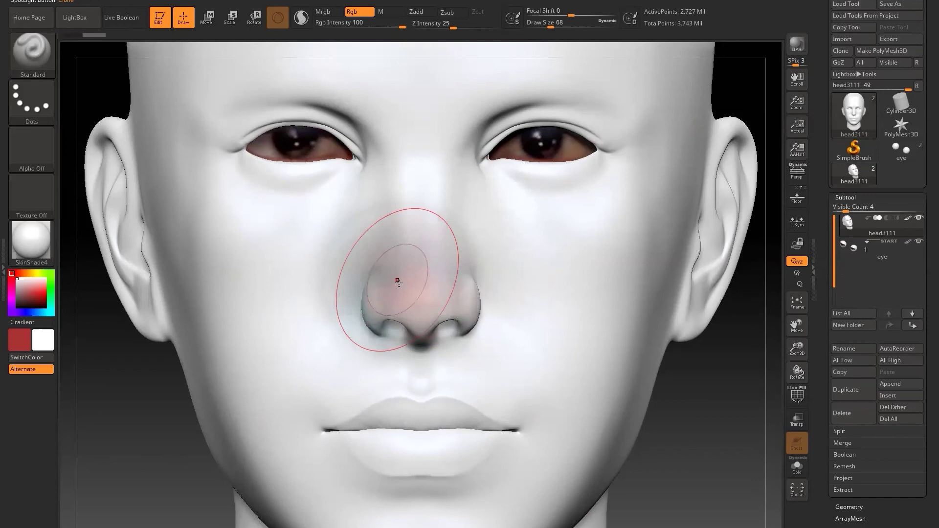
{"action": "key", "text": "bracketleft"}
{"action": "key", "text": "bracketleft"}
{"action": "key", "text": "bracketleft"}
{"action": "key", "text": "bracketleft"}
{"action": "key", "text": "bracketleft"}
{"action": "key", "text": "bracketleft"}
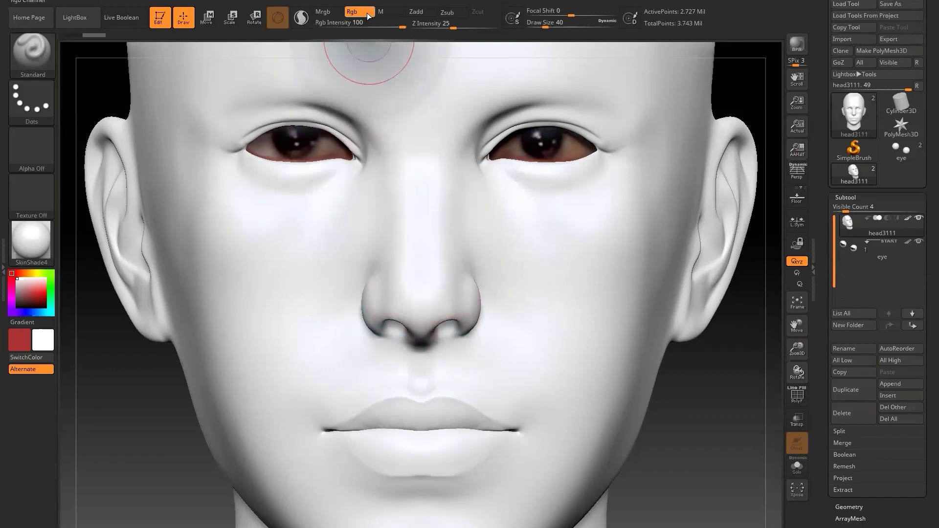
Open the Texture Map settings and try painting the projected displacement texture over the nose and its sides
{"action": "left_click_drag", "start_coordinate": [900, 512], "coordinate": [905, 402]}
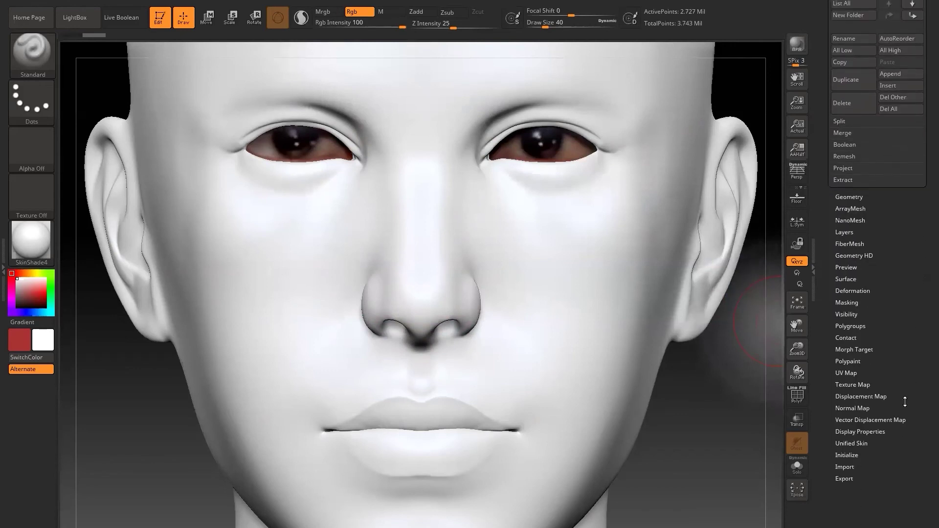
{"action": "left_click", "coordinate": [860, 385]}
{"action": "mouse_move", "coordinate": [417, 287]}
{"action": "left_mouse_down"}
{"action": "mouse_move", "coordinate": [402, 316]}
{"action": "mouse_move", "coordinate": [392, 274]}
{"action": "mouse_move", "coordinate": [376, 274]}
{"action": "mouse_move", "coordinate": [367, 333]}
{"action": "mouse_move", "coordinate": [391, 310]}
{"action": "mouse_move", "coordinate": [342, 318]}
{"action": "mouse_move", "coordinate": [443, 274]}
{"action": "mouse_move", "coordinate": [457, 343]}
{"action": "mouse_move", "coordinate": [465, 318]}
{"action": "mouse_move", "coordinate": [504, 298]}
{"action": "mouse_move", "coordinate": [426, 234]}
{"action": "mouse_move", "coordinate": [401, 240]}
{"action": "mouse_move", "coordinate": [407, 269]}
{"action": "mouse_move", "coordinate": [413, 220]}
{"action": "mouse_move", "coordinate": [402, 230]}
{"action": "left_mouse_up"}
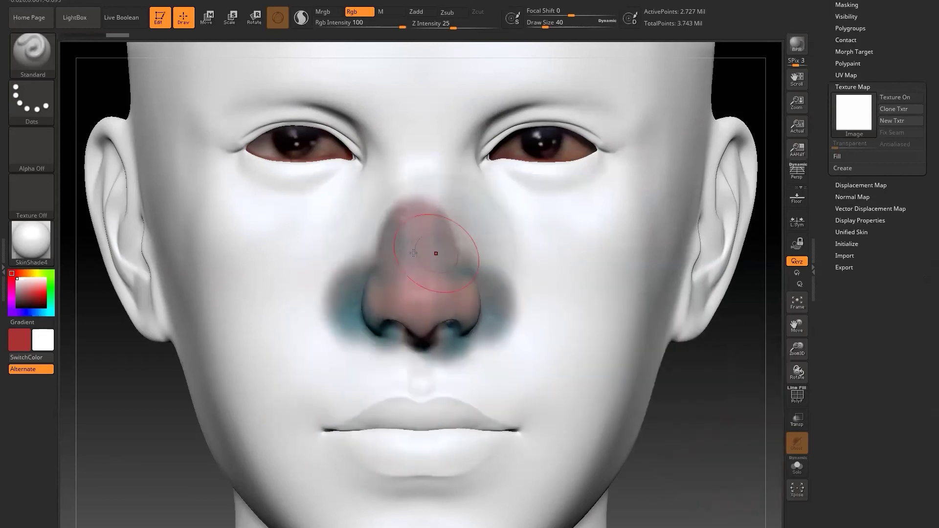
{"action": "mouse_move", "coordinate": [422, 207]}
{"action": "left_mouse_down"}
{"action": "mouse_move", "coordinate": [430, 146]}
{"action": "mouse_move", "coordinate": [489, 235]}
{"action": "mouse_move", "coordinate": [514, 293]}
{"action": "mouse_move", "coordinate": [365, 248]}
{"action": "mouse_move", "coordinate": [342, 215]}
{"action": "mouse_move", "coordinate": [372, 156]}
{"action": "mouse_move", "coordinate": [357, 196]}
{"action": "mouse_move", "coordinate": [376, 239]}
{"action": "mouse_move", "coordinate": [328, 254]}
{"action": "mouse_move", "coordinate": [337, 298]}
{"action": "left_mouse_up"}
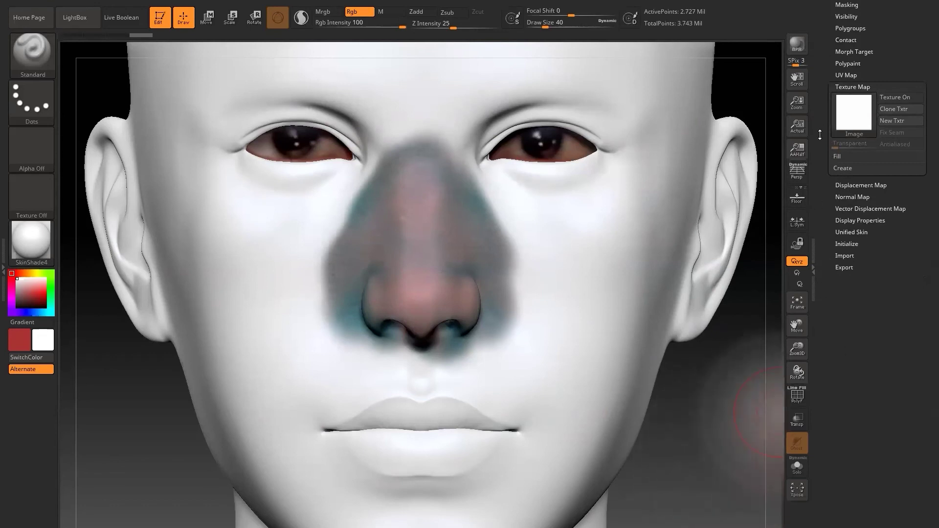
Undo the nose projection strokes and divide the head3111 mesh up to subdivision level 7
{"action": "scroll", "coordinate": [837, 158], "scroll_direction": "up", "scroll_amount": 3}
{"action": "scroll", "coordinate": [831, 122], "scroll_direction": "up", "scroll_amount": 5}
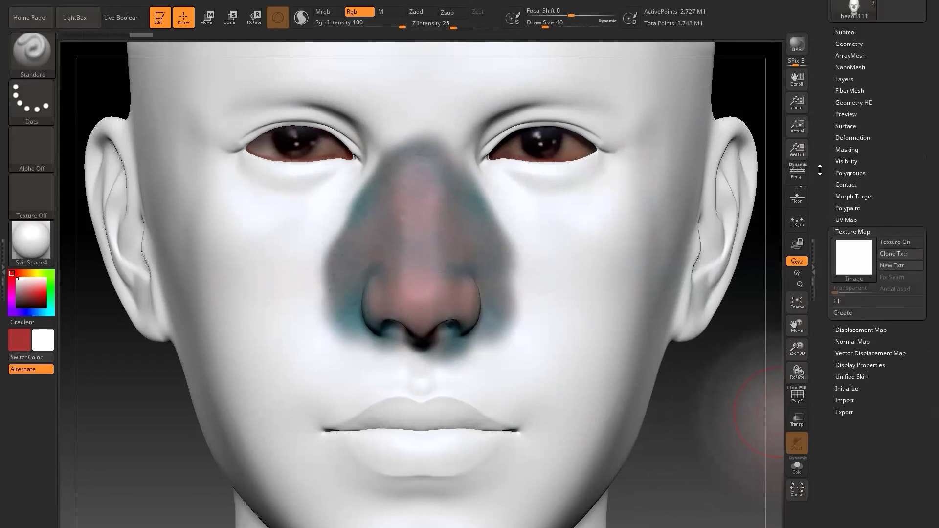
{"action": "left_click", "coordinate": [849, 77]}
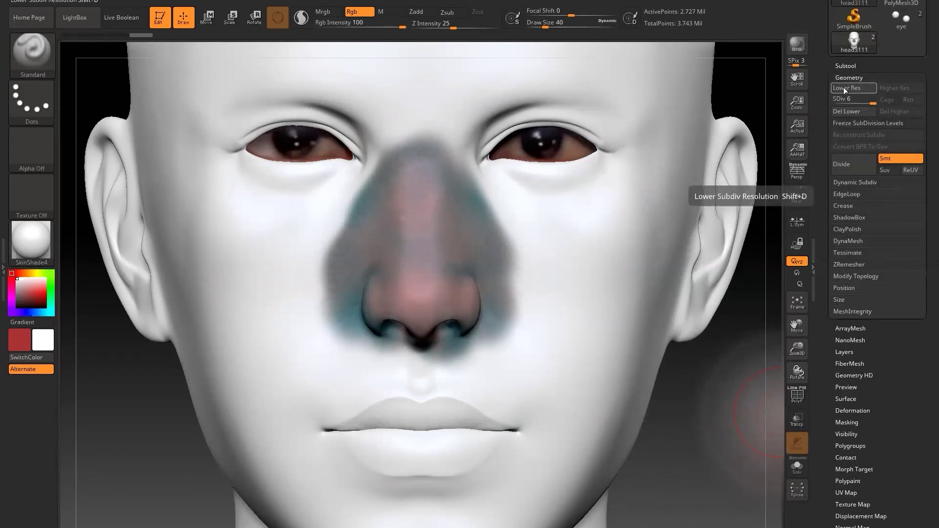
{"action": "scroll", "coordinate": [858, 88], "scroll_direction": "up", "scroll_amount": 3}
{"action": "mouse_move", "coordinate": [862, 48]}
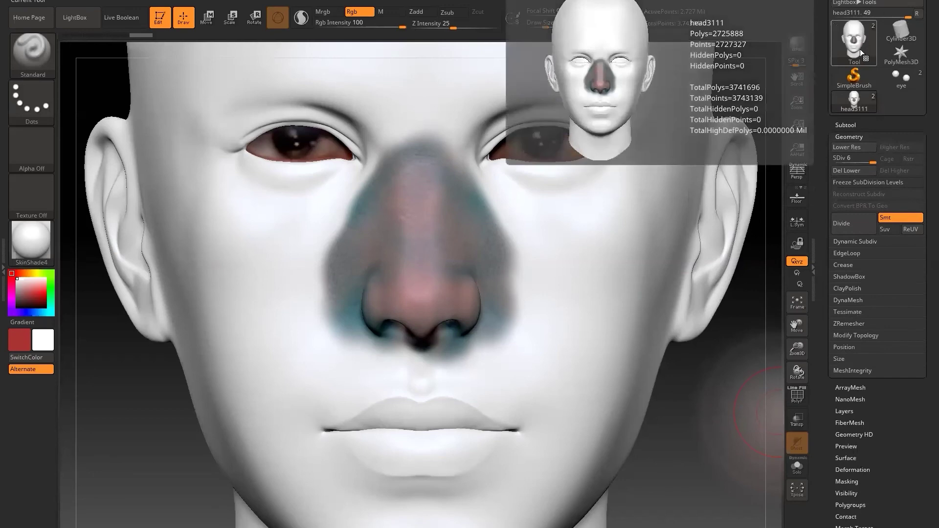
{"action": "key", "text": "ctrl"}
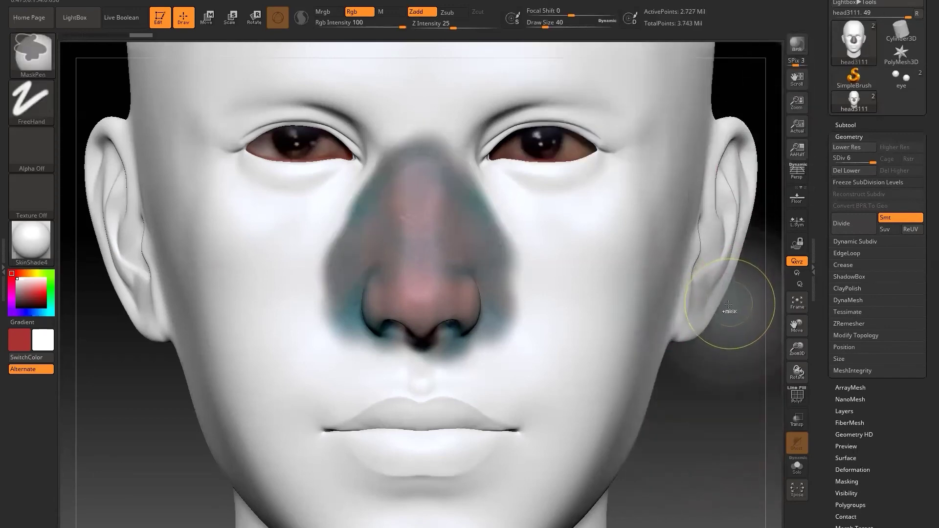
{"action": "key", "text": "ctrl+z"}
{"action": "key", "text": "ctrl+z"}
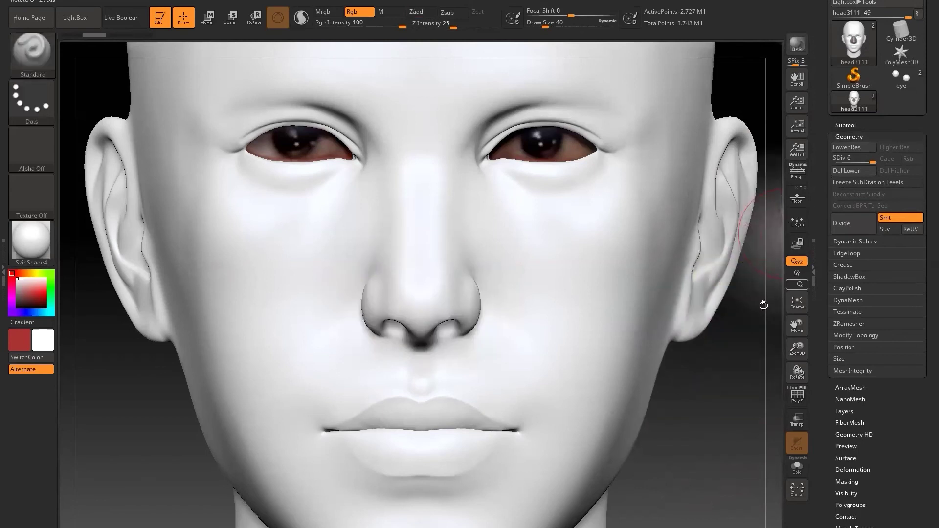
{"action": "left_click", "coordinate": [845, 233]}
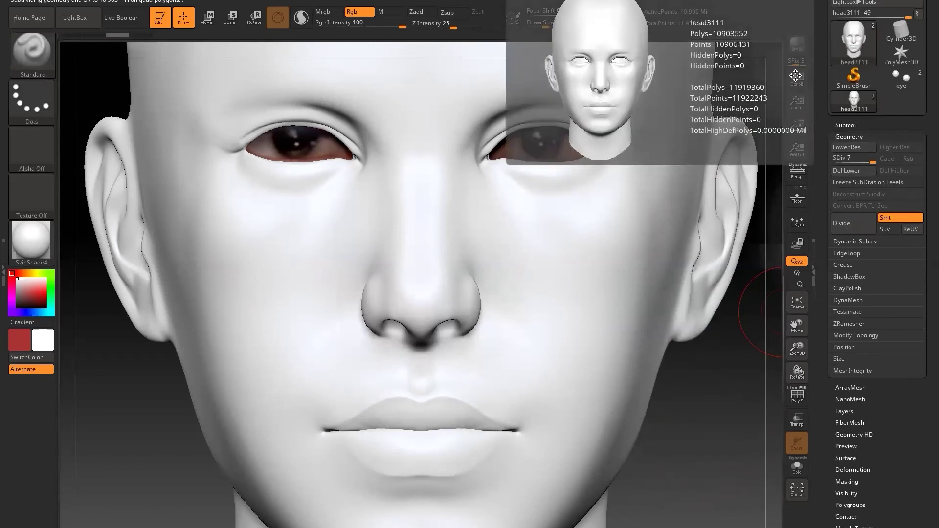
Paint the projected displacement texture over the nose and its sides on the denser mesh
{"action": "mouse_move", "coordinate": [394, 257]}
{"action": "left_mouse_down"}
{"action": "mouse_move", "coordinate": [408, 274]}
{"action": "mouse_move", "coordinate": [402, 253]}
{"action": "mouse_move", "coordinate": [465, 291]}
{"action": "mouse_move", "coordinate": [448, 333]}
{"action": "mouse_move", "coordinate": [365, 333]}
{"action": "mouse_move", "coordinate": [333, 274]}
{"action": "mouse_move", "coordinate": [401, 215]}
{"action": "mouse_move", "coordinate": [414, 248]}
{"action": "mouse_move", "coordinate": [441, 186]}
{"action": "mouse_move", "coordinate": [489, 264]}
{"action": "mouse_move", "coordinate": [390, 184]}
{"action": "mouse_move", "coordinate": [428, 177]}
{"action": "mouse_move", "coordinate": [492, 206]}
{"action": "mouse_move", "coordinate": [342, 245]}
{"action": "mouse_move", "coordinate": [442, 276]}
{"action": "mouse_move", "coordinate": [484, 250]}
{"action": "left_mouse_up"}
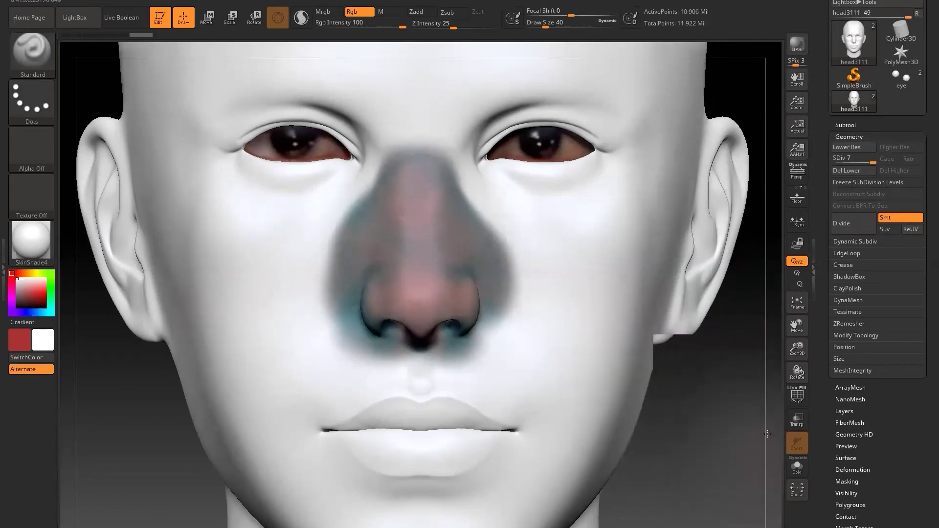
{"action": "left_click_drag", "start_coordinate": [769, 434], "coordinate": [775, 438]}
{"action": "left_click_drag", "start_coordinate": [641, 378], "coordinate": [660, 396]}
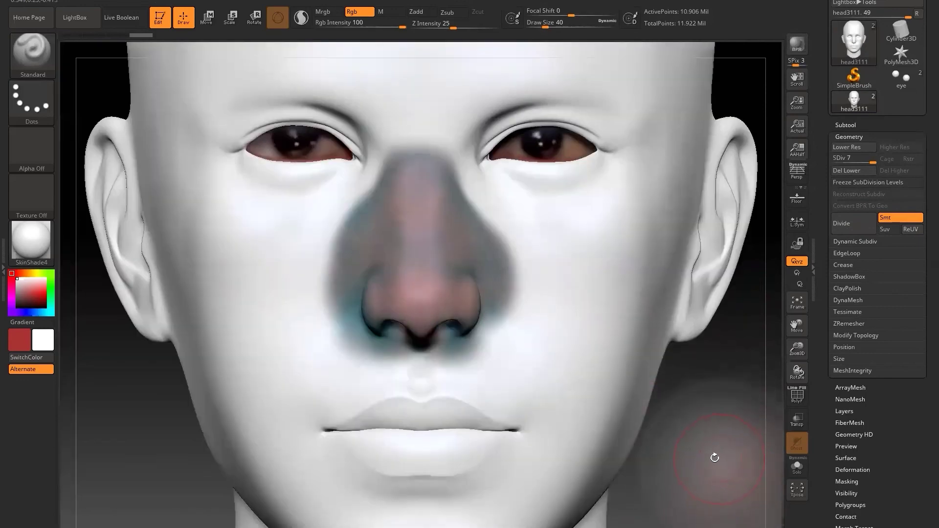
Bring Spotlight back and move, scale and slightly rotate the displacement image so its lips match the model's mouth
{"action": "left_click_drag", "start_coordinate": [700, 331], "coordinate": [696, 350]}
{"action": "key", "text": "shift+z"}
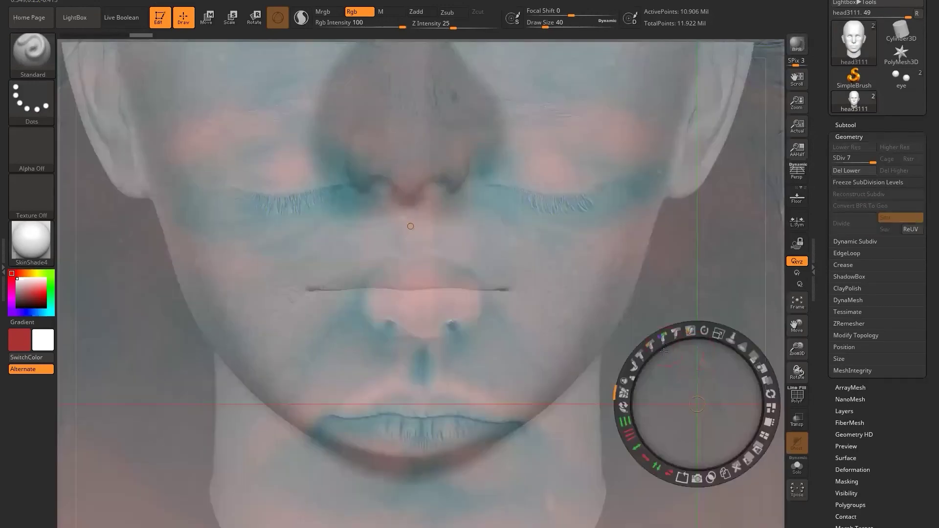
{"action": "left_click_drag", "start_coordinate": [716, 368], "coordinate": [706, 242]}
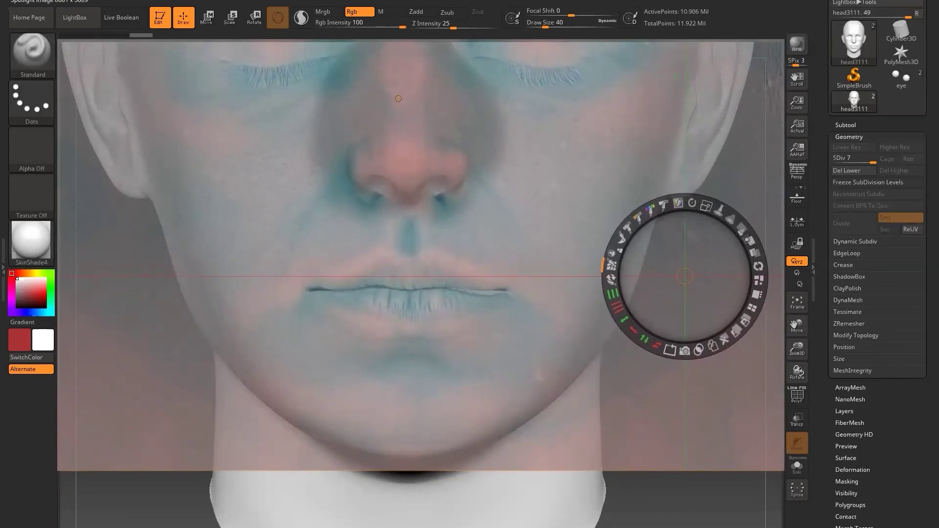
{"action": "left_click_drag", "start_coordinate": [708, 205], "coordinate": [713, 207]}
{"action": "left_click_drag", "start_coordinate": [685, 243], "coordinate": [703, 243]}
{"action": "left_click_drag", "start_coordinate": [709, 203], "coordinate": [713, 206]}
{"action": "left_click_drag", "start_coordinate": [716, 242], "coordinate": [715, 241]}
{"action": "left_click_drag", "start_coordinate": [709, 202], "coordinate": [714, 223]}
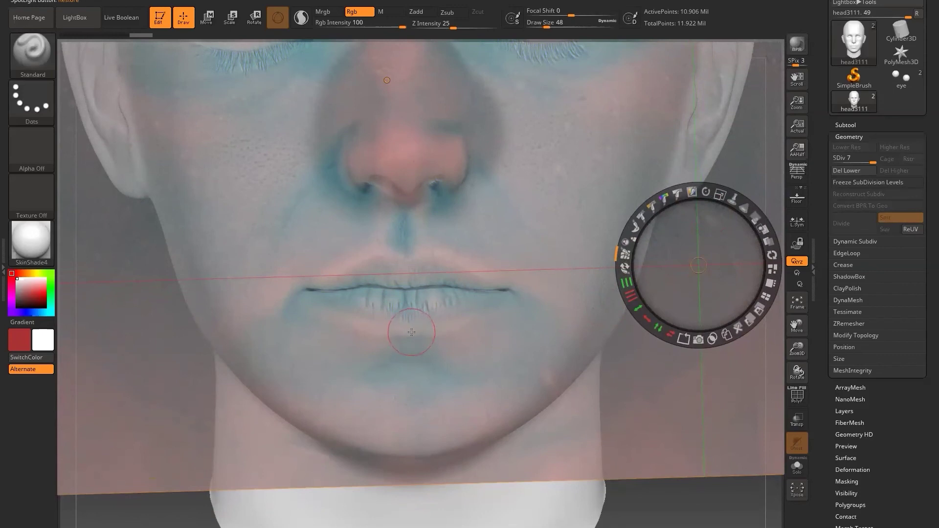
Nudge the displacement image's lips to fit the model's lower lip, and leave Spotlight editing with Draw Size 68
{"action": "key", "text": "bracketright"}
{"action": "left_click_drag", "start_coordinate": [723, 245], "coordinate": [727, 256]}
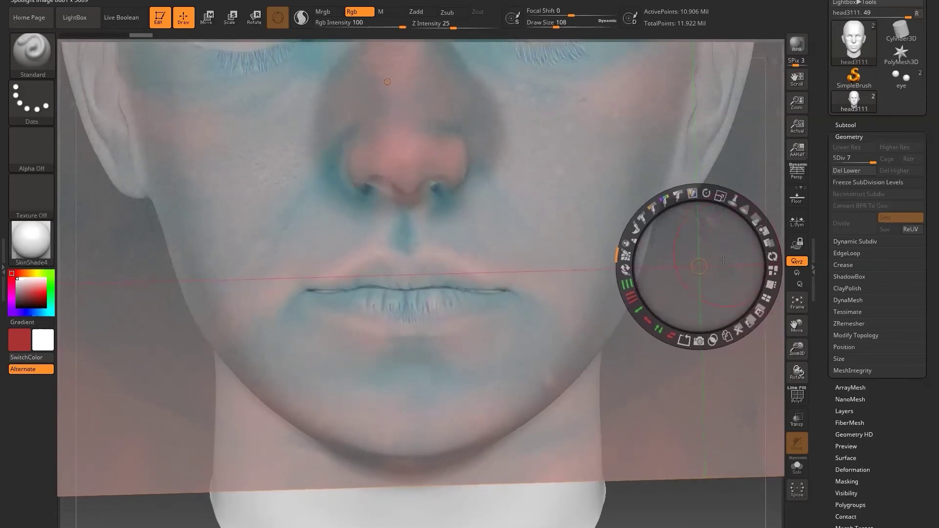
{"action": "left_click_drag", "start_coordinate": [408, 318], "coordinate": [405, 325]}
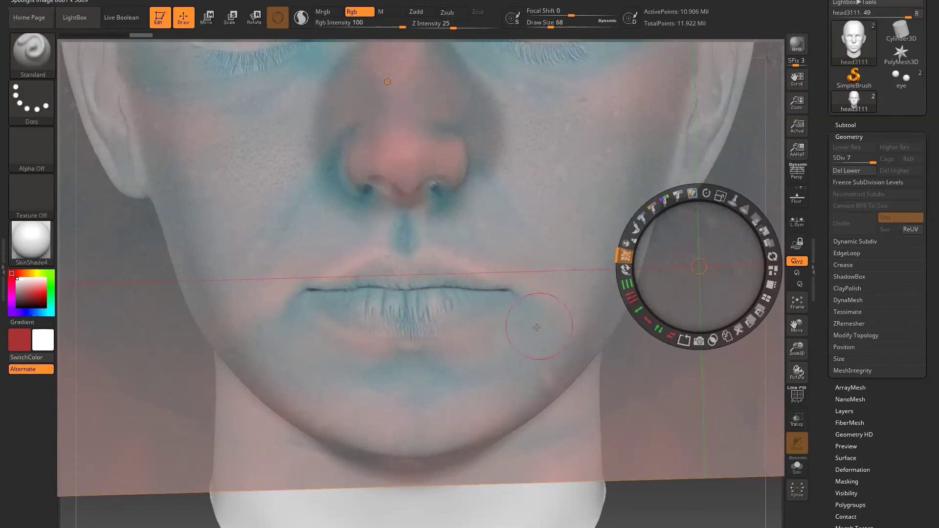
{"action": "key", "text": "z"}
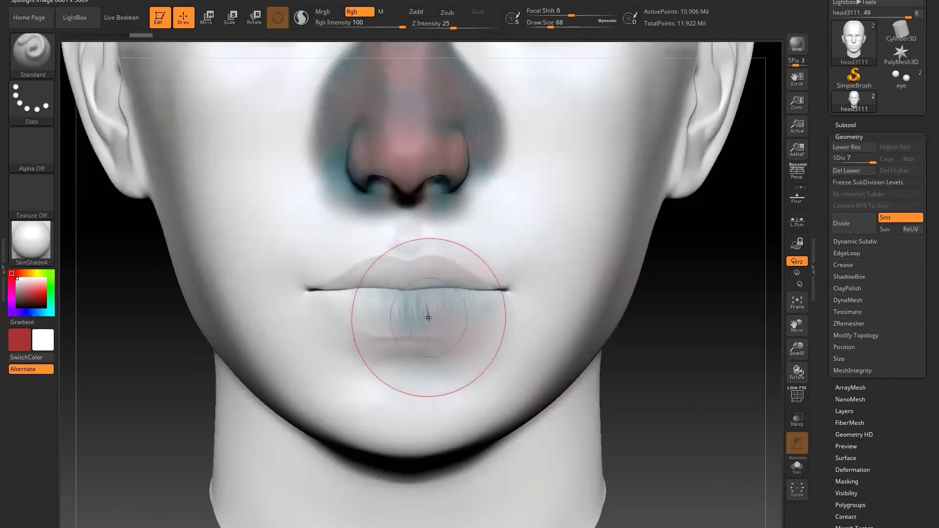
Reduce the Draw Size to 36 and paint the projected displacement texture over the model's lower and upper lips
{"action": "key", "text": "bracketleft"}
{"action": "key", "text": "bracketleft"}
{"action": "key", "text": "bracketleft"}
{"action": "key", "text": "bracketleft"}
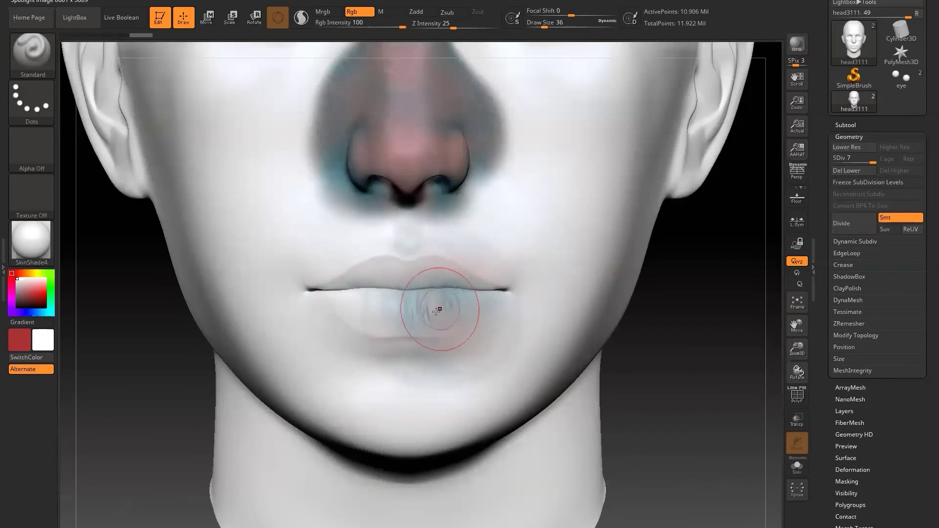
{"action": "mouse_move", "coordinate": [435, 323]}
{"action": "left_mouse_down"}
{"action": "mouse_move", "coordinate": [430, 301]}
{"action": "mouse_move", "coordinate": [464, 308]}
{"action": "mouse_move", "coordinate": [493, 299]}
{"action": "mouse_move", "coordinate": [431, 269]}
{"action": "mouse_move", "coordinate": [396, 266]}
{"action": "mouse_move", "coordinate": [387, 299]}
{"action": "mouse_move", "coordinate": [422, 309]}
{"action": "mouse_move", "coordinate": [381, 323]}
{"action": "mouse_move", "coordinate": [342, 313]}
{"action": "mouse_move", "coordinate": [350, 273]}
{"action": "mouse_move", "coordinate": [351, 296]}
{"action": "left_mouse_up"}
{"action": "mouse_move", "coordinate": [418, 322]}
{"action": "left_mouse_down"}
{"action": "mouse_move", "coordinate": [494, 320]}
{"action": "mouse_move", "coordinate": [470, 300]}
{"action": "left_mouse_up"}
{"action": "mouse_move", "coordinate": [402, 279]}
{"action": "left_mouse_down"}
{"action": "mouse_move", "coordinate": [450, 235]}
{"action": "mouse_move", "coordinate": [366, 236]}
{"action": "mouse_move", "coordinate": [334, 295]}
{"action": "mouse_move", "coordinate": [394, 316]}
{"action": "left_mouse_up"}
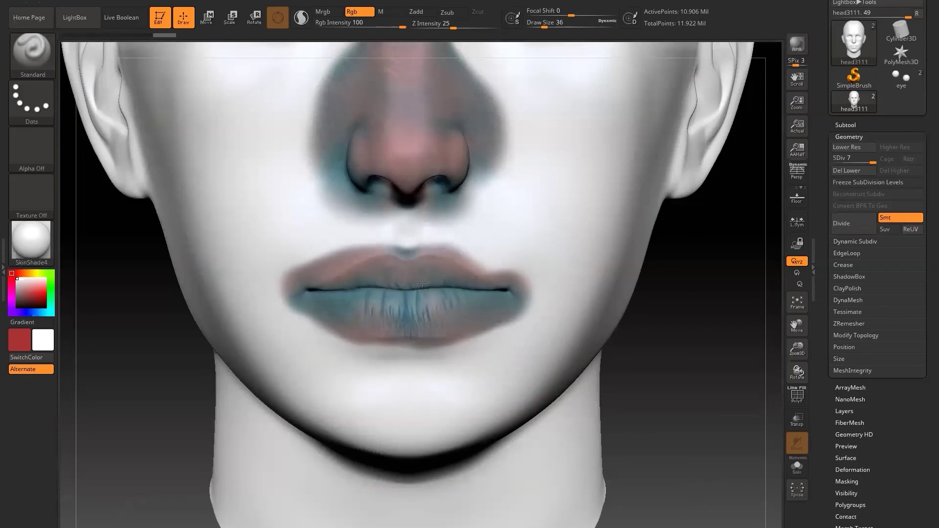
{"action": "left_click_drag", "start_coordinate": [422, 283], "coordinate": [430, 300]}
Paint the texture over the philtrum and blend its sides into the nose and upper lip with Draw Size 10 and Rgb Intensity 25
{"action": "mouse_move", "coordinate": [405, 233]}
{"action": "left_mouse_down"}
{"action": "mouse_move", "coordinate": [409, 241]}
{"action": "mouse_move", "coordinate": [386, 230]}
{"action": "mouse_move", "coordinate": [387, 251]}
{"action": "left_mouse_up"}
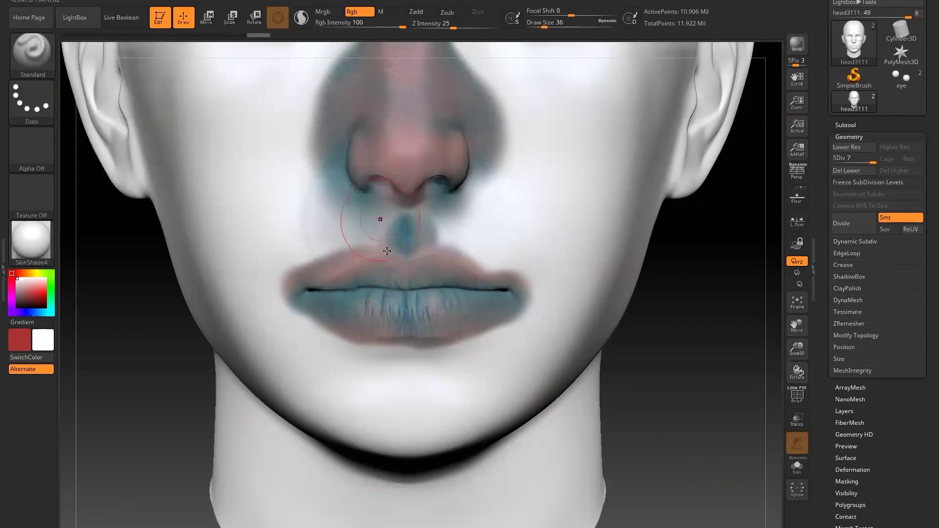
{"action": "key", "text": "["}
{"action": "mouse_move", "coordinate": [486, 258]}
{"action": "left_mouse_down"}
{"action": "mouse_move", "coordinate": [467, 269]}
{"action": "mouse_move", "coordinate": [425, 247]}
{"action": "left_mouse_up"}
{"action": "key", "text": "["}
{"action": "key", "text": "["}
{"action": "key", "text": "["}
{"action": "key", "text": "["}
{"action": "key", "text": "["}
{"action": "key", "text": "["}
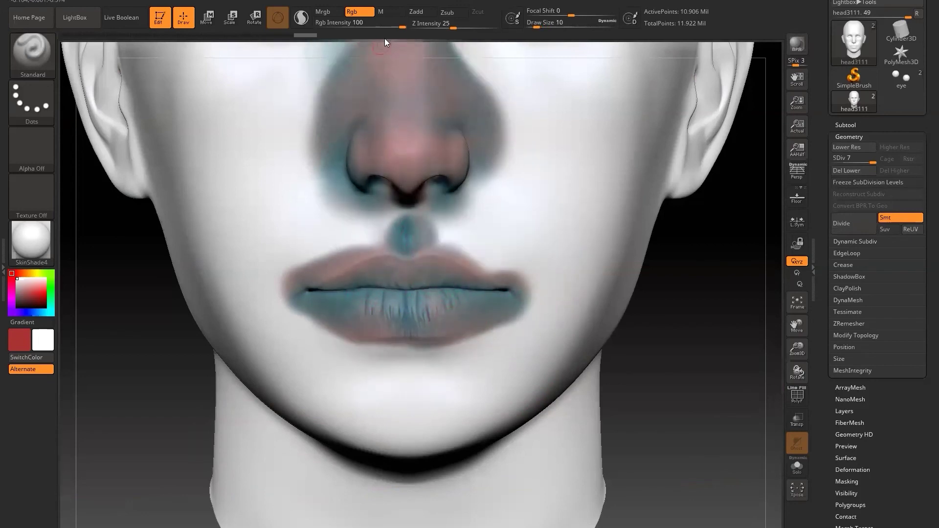
{"action": "left_click_drag", "start_coordinate": [400, 26], "coordinate": [385, 26]}
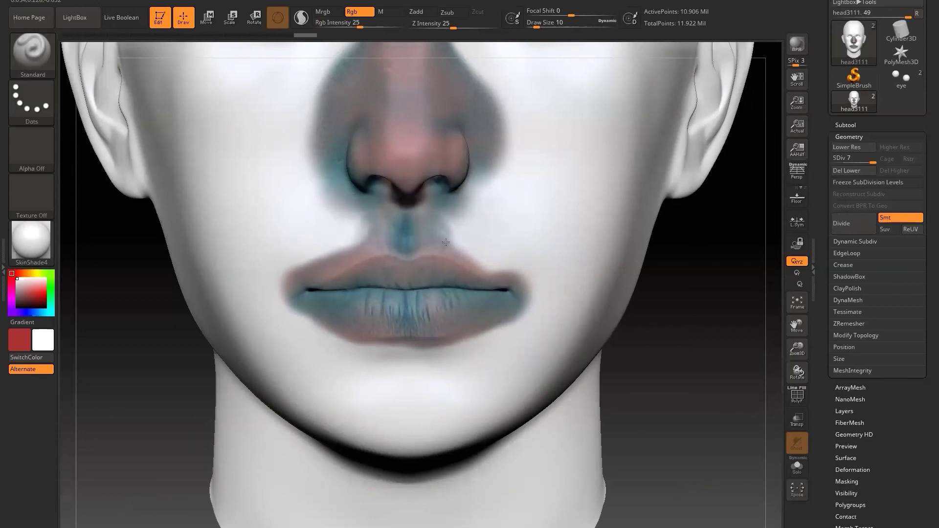
{"action": "left_click_drag", "start_coordinate": [370, 223], "coordinate": [363, 250]}
Frame the face and move and scale the displacement image in Spotlight to fit the model's left eye and cheek, and leave Spotlight editing
{"action": "mouse_move", "coordinate": [678, 388]}
{"action": "left_mouse_down", "text": "alt"}
{"action": "mouse_move", "coordinate": [626, 369]}
{"action": "mouse_move", "coordinate": [543, 406]}
{"action": "mouse_move", "coordinate": [646, 406]}
{"action": "mouse_move", "coordinate": [650, 380]}
{"action": "left_mouse_up", "text": "alt"}
{"action": "key", "text": "f"}
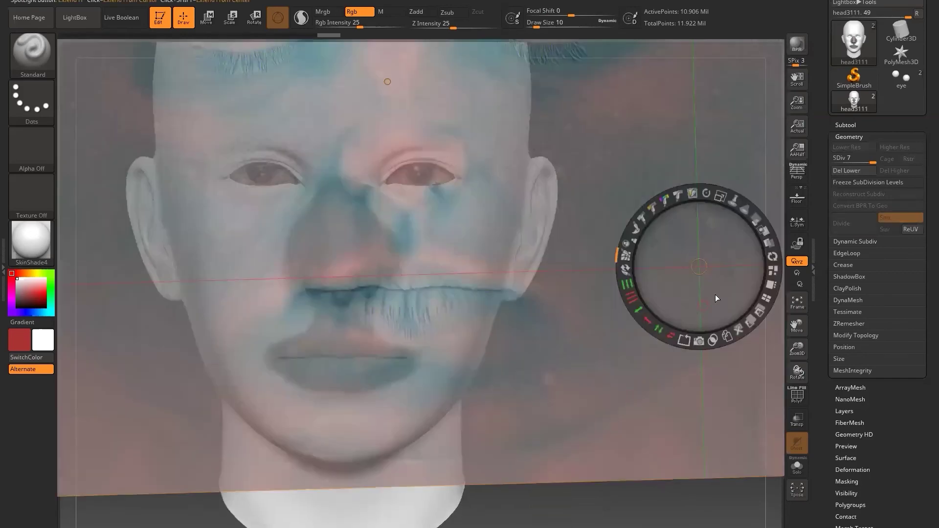
{"action": "left_click_drag", "start_coordinate": [721, 197], "coordinate": [571, 340]}
{"action": "left_click_drag", "start_coordinate": [580, 295], "coordinate": [561, 292]}
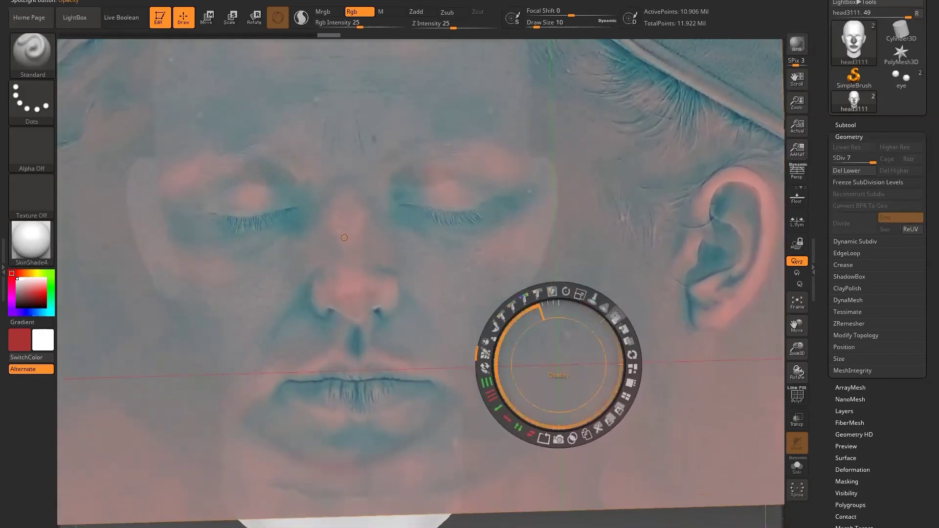
{"action": "left_click_drag", "start_coordinate": [619, 319], "coordinate": [552, 298]}
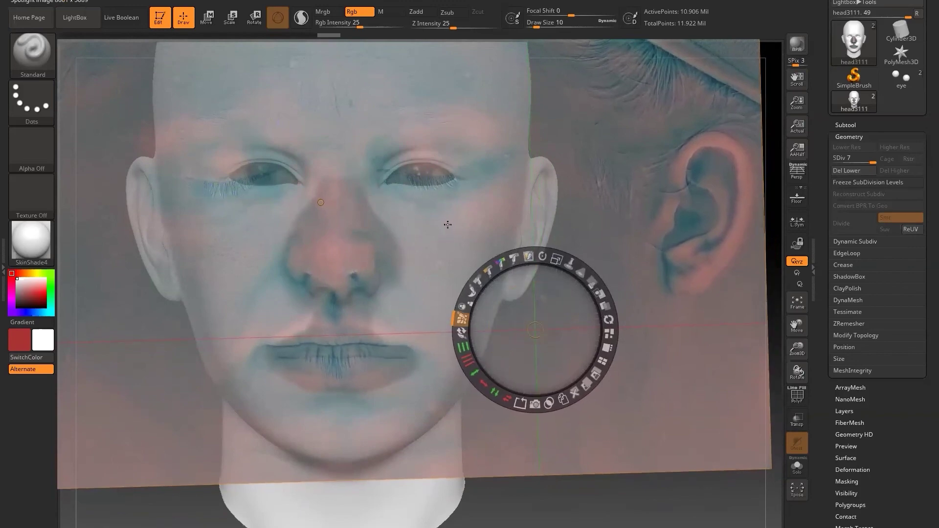
{"action": "left_click_drag", "start_coordinate": [554, 294], "coordinate": [553, 295]}
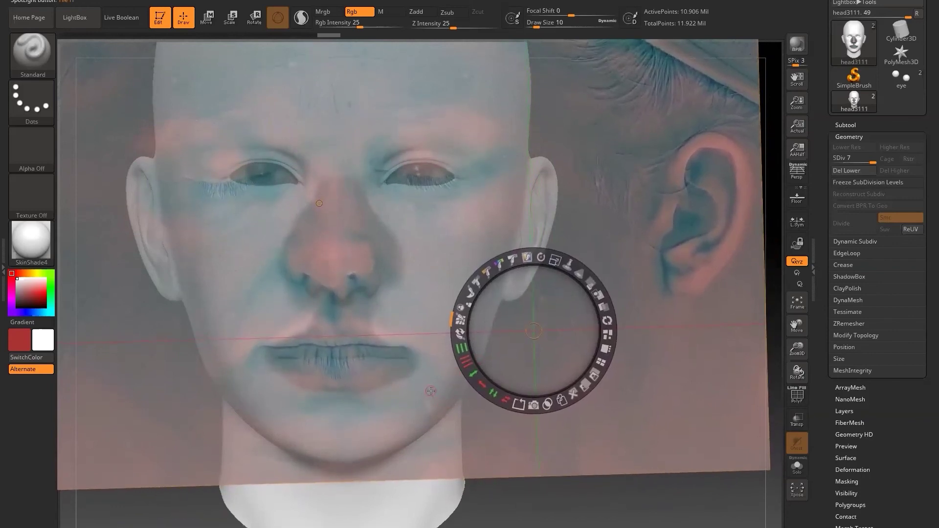
{"action": "key", "text": "z"}
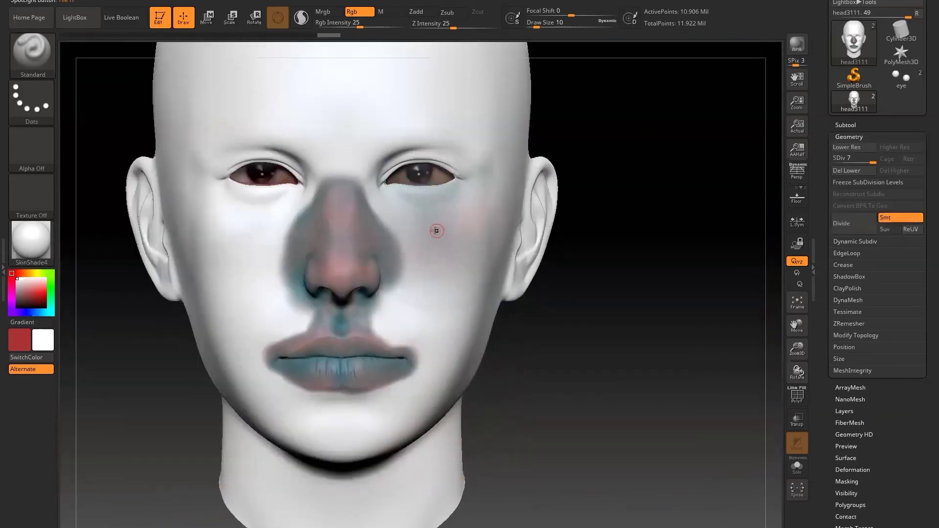
Paint the texture over the model's left cheek below the eye with Draw Size 30, and undo the last strokes toward the mouth corner
{"action": "key", "text": "bracketleft"}
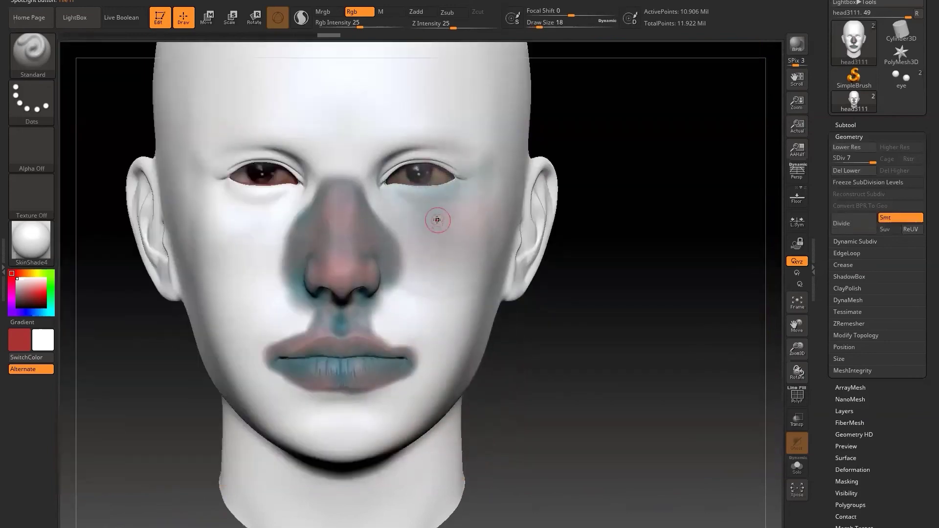
{"action": "mouse_move", "coordinate": [435, 221]}
{"action": "left_mouse_down"}
{"action": "mouse_move", "coordinate": [435, 213]}
{"action": "mouse_move", "coordinate": [385, 199]}
{"action": "mouse_move", "coordinate": [459, 189]}
{"action": "mouse_move", "coordinate": [439, 194]}
{"action": "mouse_move", "coordinate": [434, 225]}
{"action": "mouse_move", "coordinate": [465, 227]}
{"action": "mouse_move", "coordinate": [475, 205]}
{"action": "mouse_move", "coordinate": [441, 198]}
{"action": "mouse_move", "coordinate": [404, 228]}
{"action": "mouse_move", "coordinate": [411, 230]}
{"action": "mouse_move", "coordinate": [374, 207]}
{"action": "mouse_move", "coordinate": [405, 256]}
{"action": "mouse_move", "coordinate": [450, 249]}
{"action": "mouse_move", "coordinate": [416, 264]}
{"action": "mouse_move", "coordinate": [437, 276]}
{"action": "mouse_move", "coordinate": [494, 210]}
{"action": "mouse_move", "coordinate": [401, 303]}
{"action": "mouse_move", "coordinate": [381, 305]}
{"action": "mouse_move", "coordinate": [366, 324]}
{"action": "mouse_move", "coordinate": [420, 327]}
{"action": "mouse_move", "coordinate": [432, 296]}
{"action": "mouse_move", "coordinate": [443, 303]}
{"action": "mouse_move", "coordinate": [418, 298]}
{"action": "mouse_move", "coordinate": [449, 318]}
{"action": "mouse_move", "coordinate": [443, 282]}
{"action": "mouse_move", "coordinate": [476, 254]}
{"action": "mouse_move", "coordinate": [423, 342]}
{"action": "mouse_move", "coordinate": [394, 334]}
{"action": "left_mouse_up"}
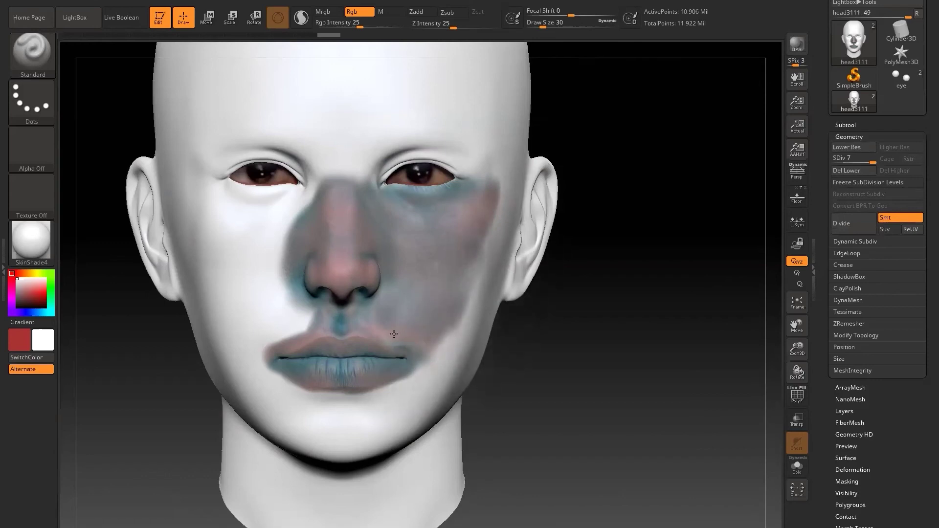
{"action": "key", "text": "ctrl+z"}
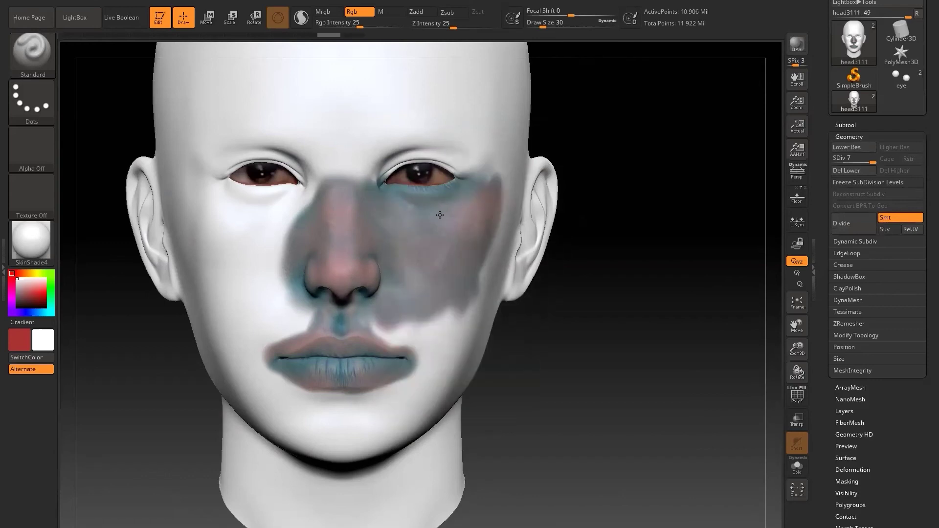
{"action": "key", "text": "ctrl+shift+z"}
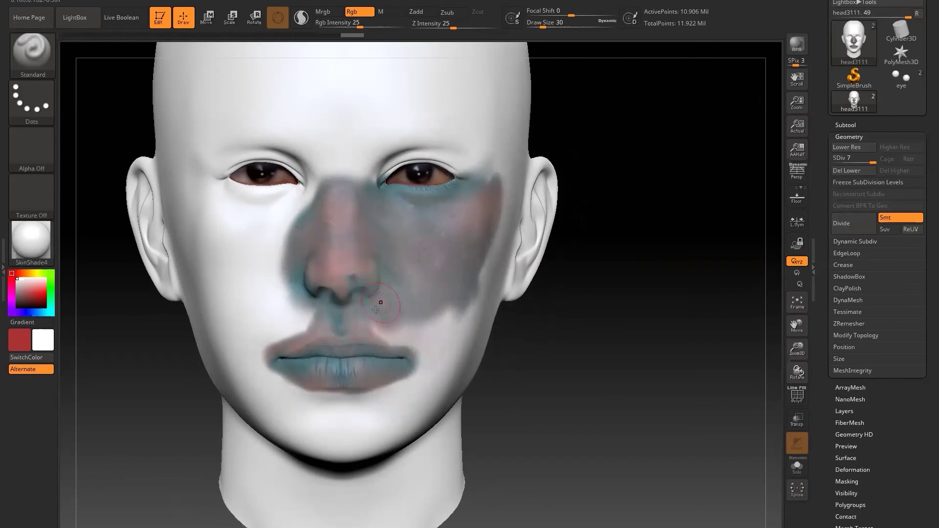
Bring Spotlight back and move and rotate the displacement image to fit the model's right eye and cheek, and leave Spotlight editing
{"action": "key", "text": "shift+z"}
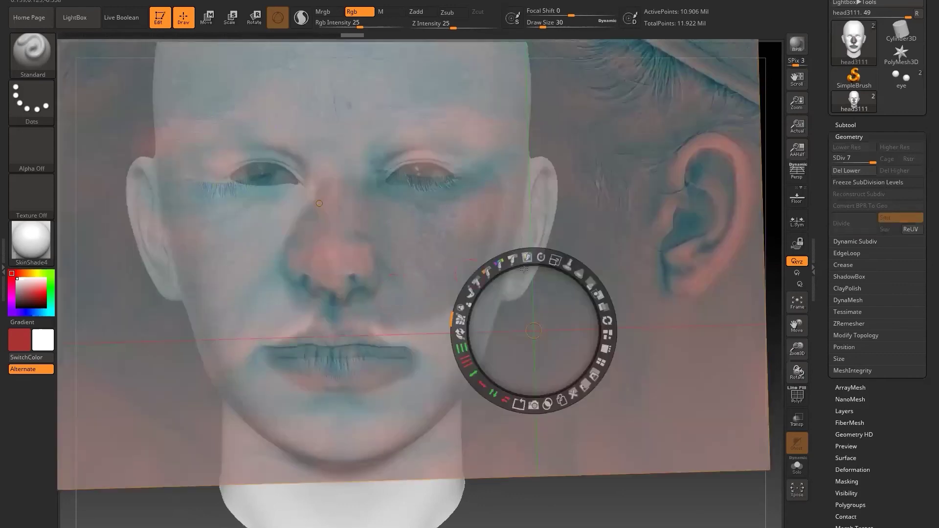
{"action": "left_click_drag", "start_coordinate": [551, 293], "coordinate": [506, 434]}
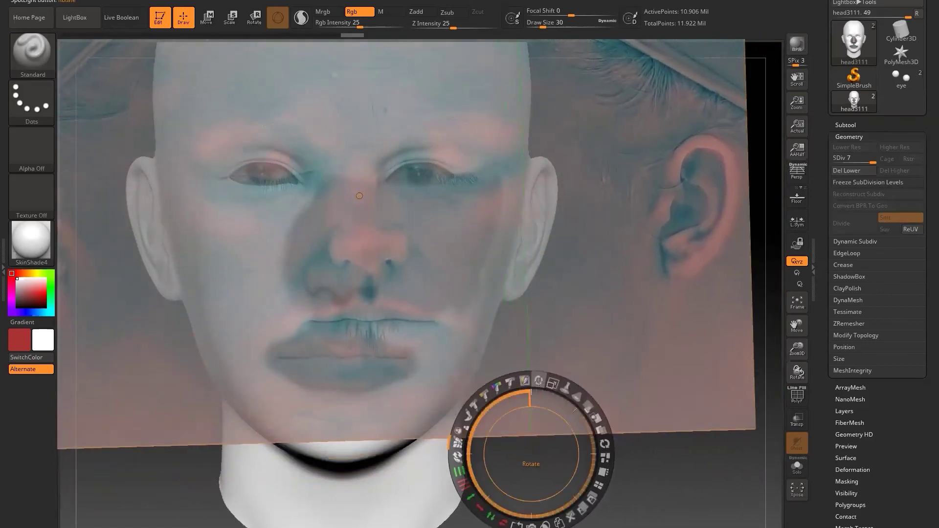
{"action": "left_click_drag", "start_coordinate": [538, 381], "coordinate": [544, 381]}
{"action": "left_click_drag", "start_coordinate": [529, 413], "coordinate": [508, 424]}
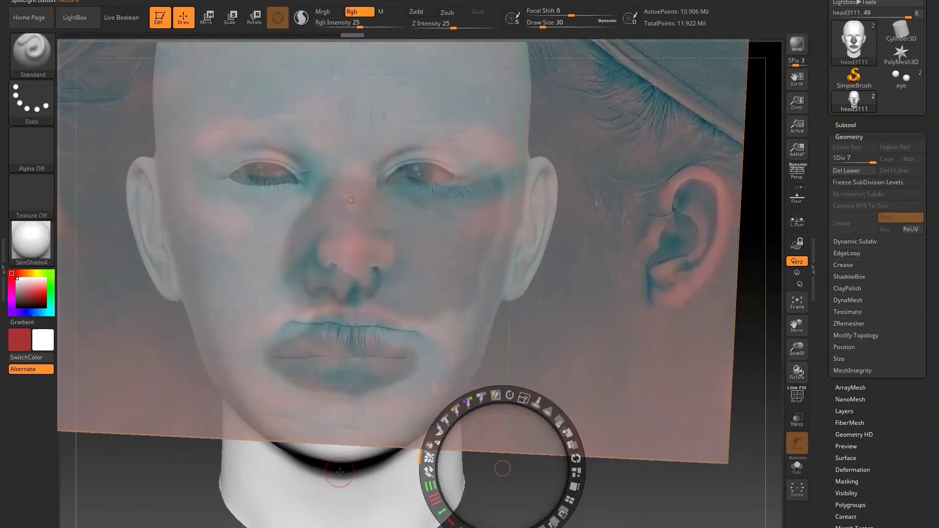
{"action": "key", "text": "shift+z"}
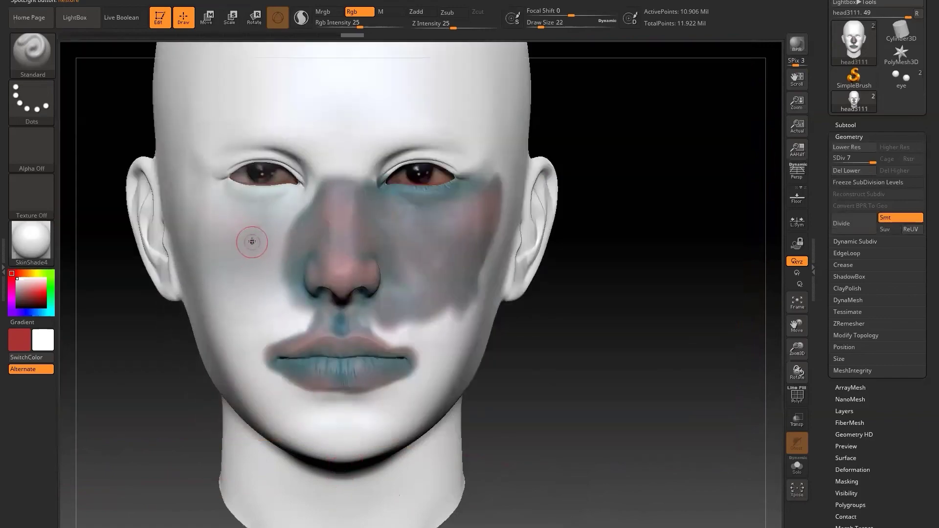
Paint the texture over the model's right cheek, from the lower eyelid and nose out toward the ear, raising the Draw Size to 34
{"action": "key", "text": "bracketleft"}
{"action": "key", "text": "ctrl+z"}
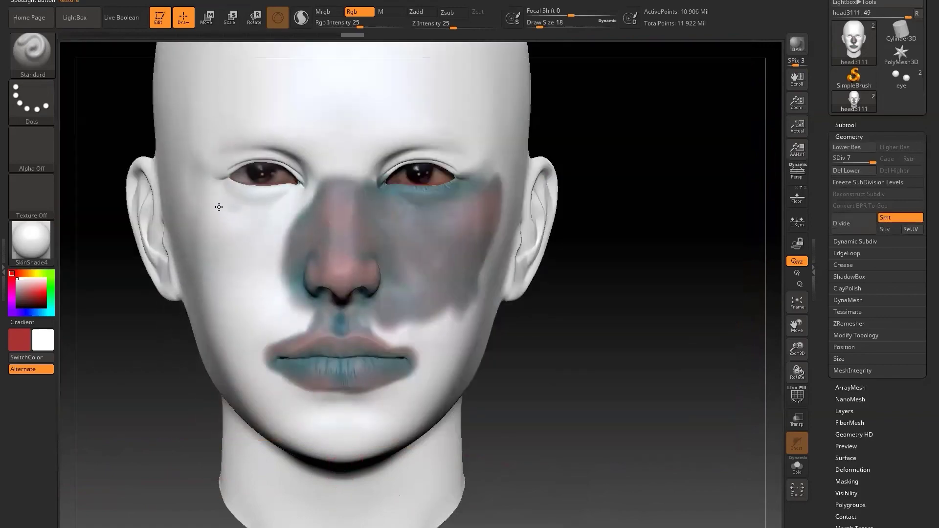
{"action": "mouse_move", "coordinate": [221, 213]}
{"action": "left_mouse_down"}
{"action": "mouse_move", "coordinate": [265, 203]}
{"action": "mouse_move", "coordinate": [230, 224]}
{"action": "mouse_move", "coordinate": [238, 234]}
{"action": "mouse_move", "coordinate": [276, 208]}
{"action": "mouse_move", "coordinate": [247, 220]}
{"action": "mouse_move", "coordinate": [284, 211]}
{"action": "mouse_move", "coordinate": [279, 221]}
{"action": "mouse_move", "coordinate": [290, 229]}
{"action": "left_mouse_up"}
{"action": "mouse_move", "coordinate": [304, 198]}
{"action": "left_mouse_down"}
{"action": "mouse_move", "coordinate": [267, 187]}
{"action": "mouse_move", "coordinate": [310, 181]}
{"action": "mouse_move", "coordinate": [237, 187]}
{"action": "mouse_move", "coordinate": [218, 200]}
{"action": "mouse_move", "coordinate": [203, 188]}
{"action": "mouse_move", "coordinate": [240, 274]}
{"action": "mouse_move", "coordinate": [272, 258]}
{"action": "mouse_move", "coordinate": [284, 282]}
{"action": "left_mouse_up"}
{"action": "left_click_drag", "start_coordinate": [295, 237], "coordinate": [216, 246]}
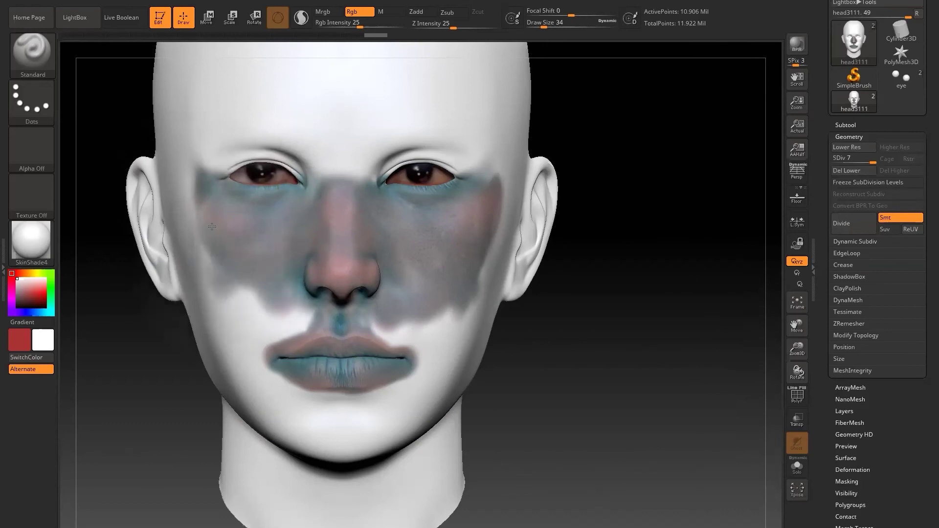
{"action": "left_click_drag", "start_coordinate": [192, 206], "coordinate": [198, 167]}
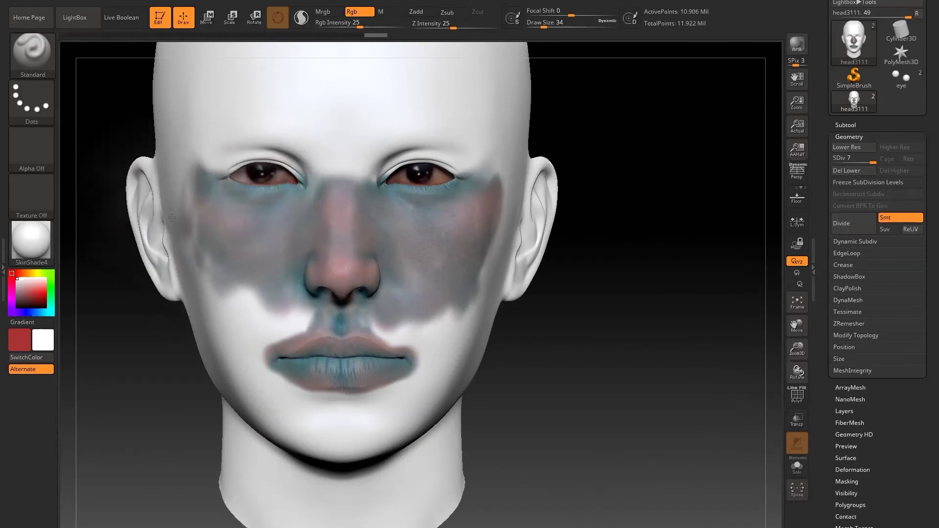
{"action": "left_click_drag", "start_coordinate": [191, 218], "coordinate": [193, 180]}
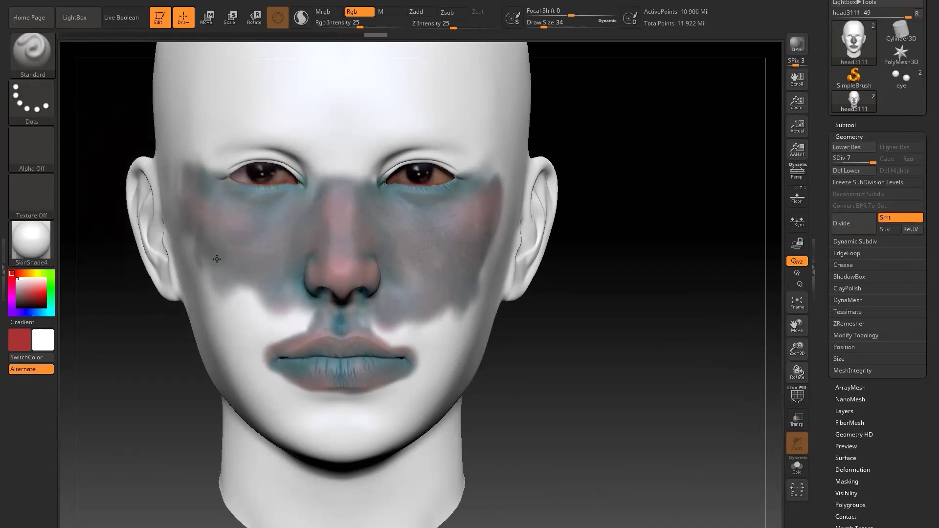
{"action": "mouse_move", "coordinate": [264, 237]}
{"action": "left_mouse_down"}
{"action": "mouse_move", "coordinate": [257, 272]}
{"action": "mouse_move", "coordinate": [192, 230]}
{"action": "mouse_move", "coordinate": [181, 194]}
{"action": "mouse_move", "coordinate": [206, 178]}
{"action": "left_mouse_up"}
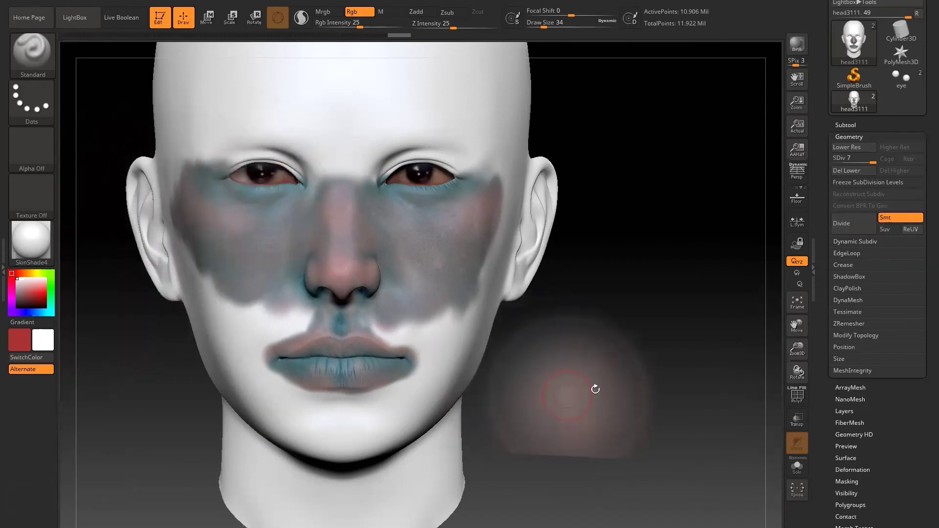
Reposition, rotate and rescale the displacement image in Spotlight to match the model's nose and mouth area, and leave Spotlight editing
{"action": "mouse_move", "coordinate": [597, 377]}
{"action": "left_mouse_down"}
{"action": "mouse_move", "coordinate": [647, 369]}
{"action": "mouse_move", "coordinate": [609, 375]}
{"action": "mouse_move", "coordinate": [648, 373]}
{"action": "mouse_move", "coordinate": [616, 376]}
{"action": "mouse_move", "coordinate": [607, 386]}
{"action": "left_mouse_up"}
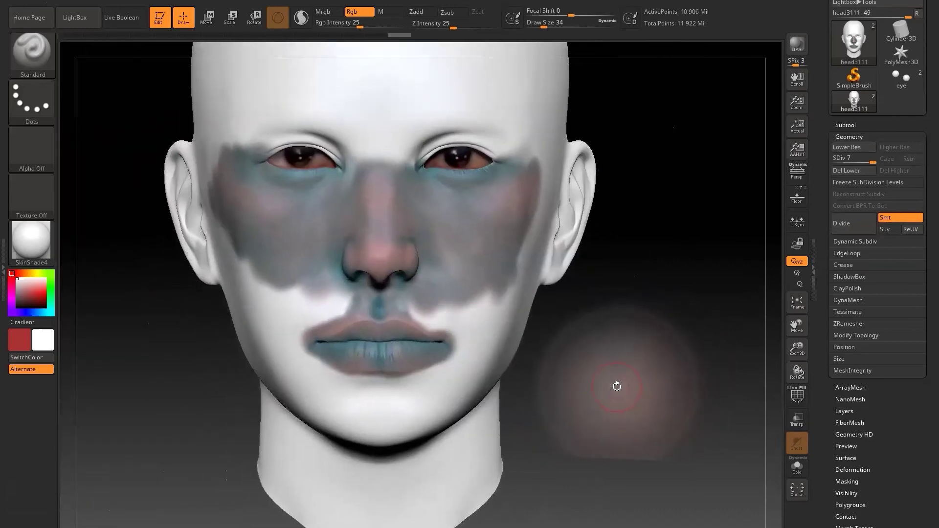
{"action": "key", "text": "shift+z"}
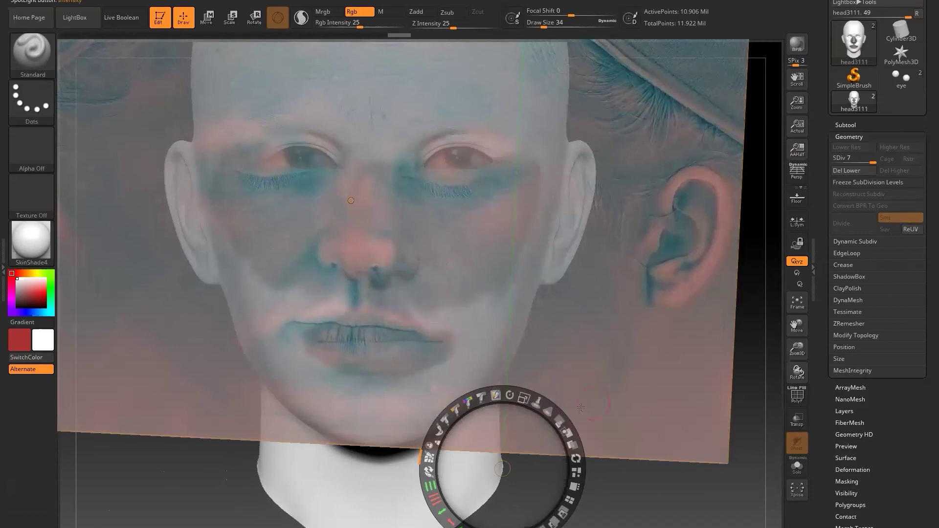
{"action": "left_click_drag", "start_coordinate": [522, 396], "coordinate": [520, 451]}
{"action": "left_click_drag", "start_coordinate": [540, 401], "coordinate": [551, 405]}
{"action": "left_click_drag", "start_coordinate": [534, 445], "coordinate": [562, 462]}
{"action": "left_click_drag", "start_coordinate": [577, 398], "coordinate": [563, 395]}
{"action": "left_click_drag", "start_coordinate": [566, 445], "coordinate": [547, 426]}
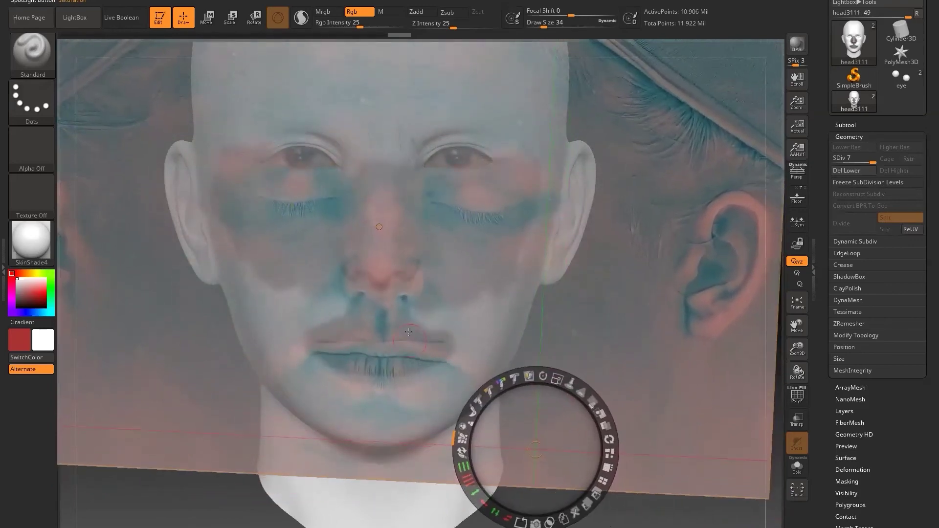
{"action": "key", "text": "shift+z"}
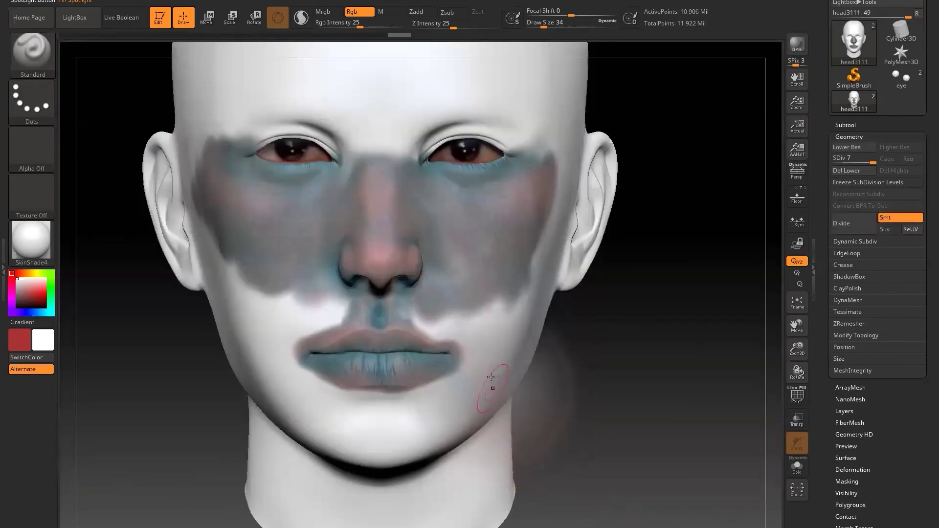
Paint the texture over the model's lower left cheek, beside the mouth and down to the jaw, with Draw Size 30
{"action": "left_click_drag", "start_coordinate": [473, 345], "coordinate": [432, 324], "text": "alt"}
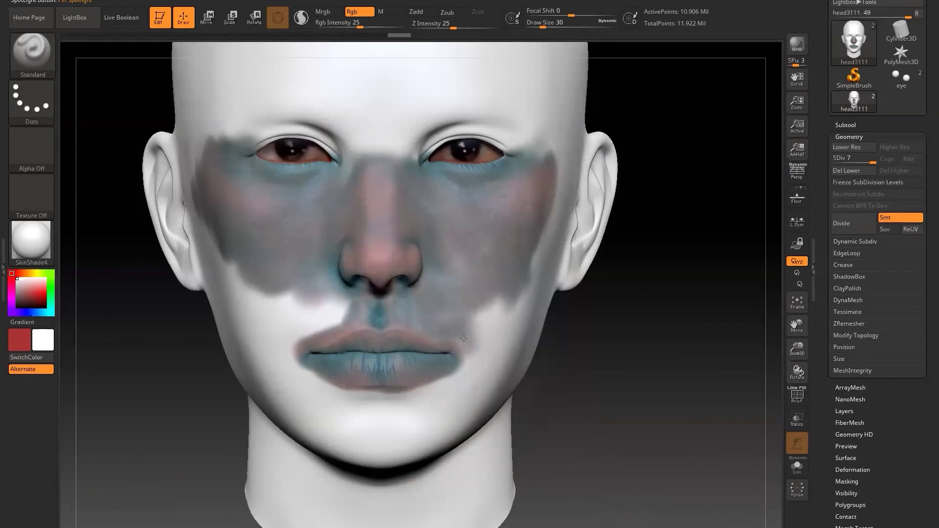
{"action": "left_click_drag", "start_coordinate": [475, 353], "coordinate": [494, 309]}
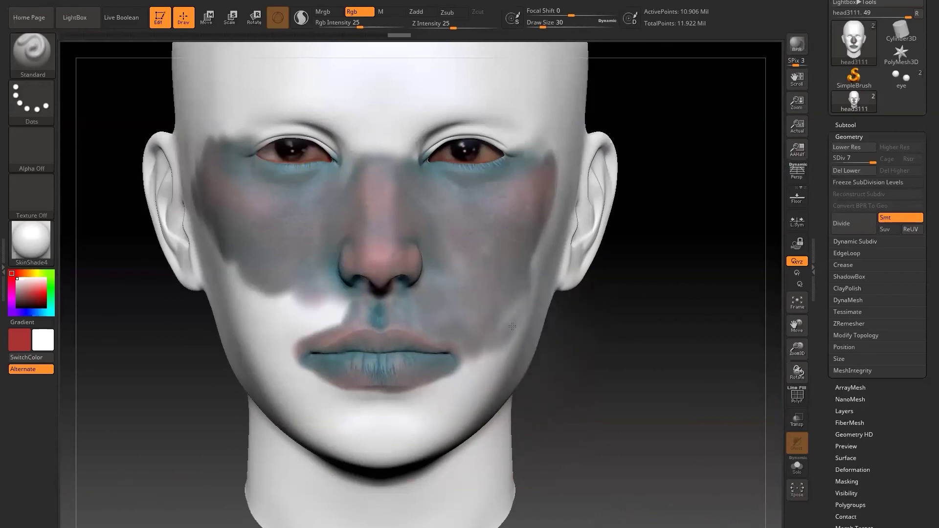
{"action": "mouse_move", "coordinate": [510, 312]}
{"action": "left_mouse_down"}
{"action": "mouse_move", "coordinate": [474, 387]}
{"action": "mouse_move", "coordinate": [468, 366]}
{"action": "mouse_move", "coordinate": [436, 385]}
{"action": "mouse_move", "coordinate": [443, 403]}
{"action": "mouse_move", "coordinate": [465, 414]}
{"action": "mouse_move", "coordinate": [482, 401]}
{"action": "mouse_move", "coordinate": [507, 354]}
{"action": "left_mouse_up"}
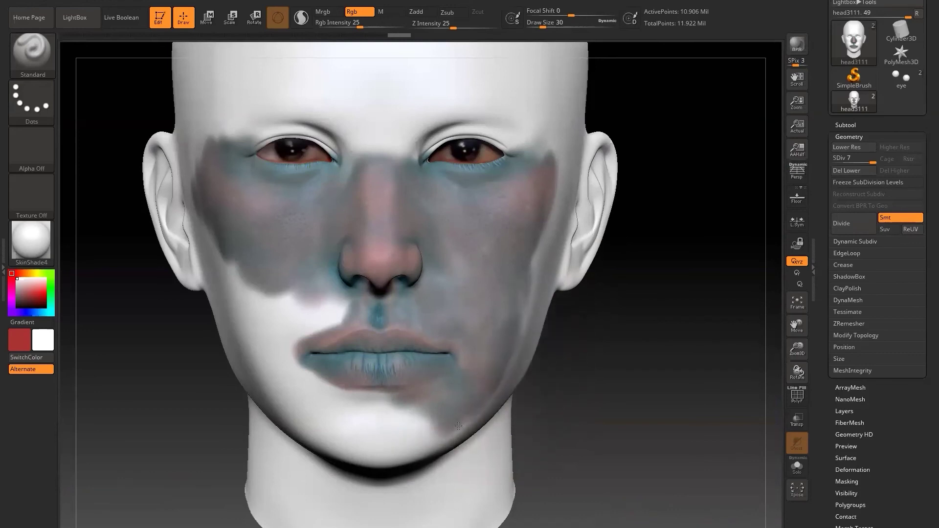
{"action": "left_click_drag", "start_coordinate": [421, 409], "coordinate": [432, 426]}
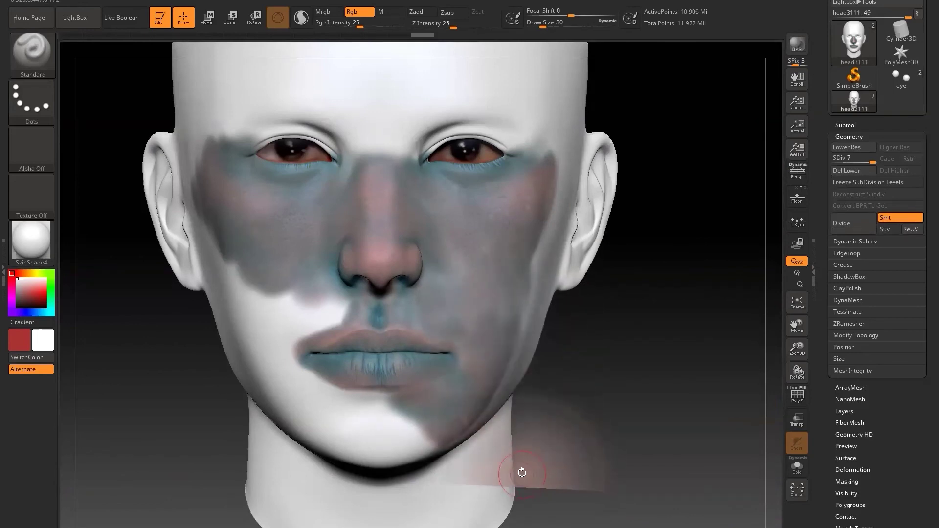
Bring Spotlight back, shift the displacement image upward so its eyes sit over the model's eyes, and leave Spotlight editing
{"action": "key", "text": "shift+z"}
{"action": "left_click_drag", "start_coordinate": [544, 403], "coordinate": [531, 368]}
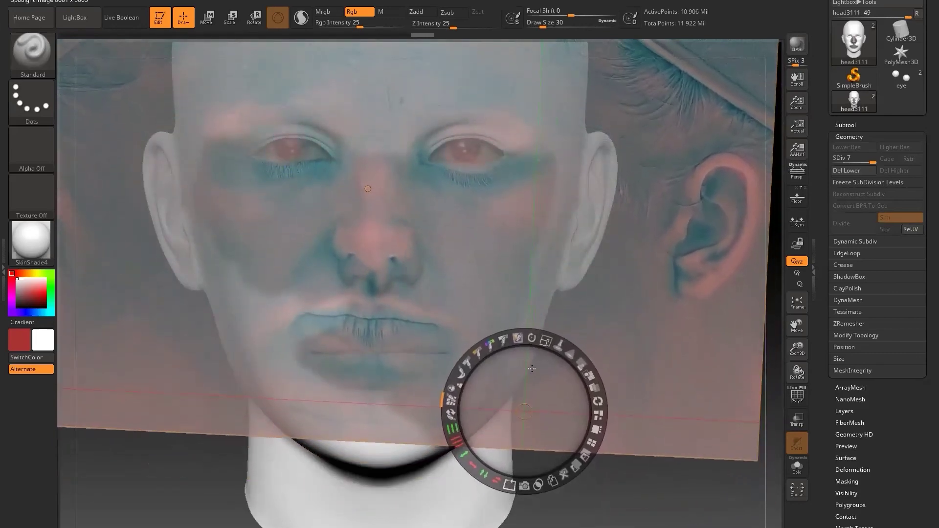
{"action": "key", "text": "shift+z"}
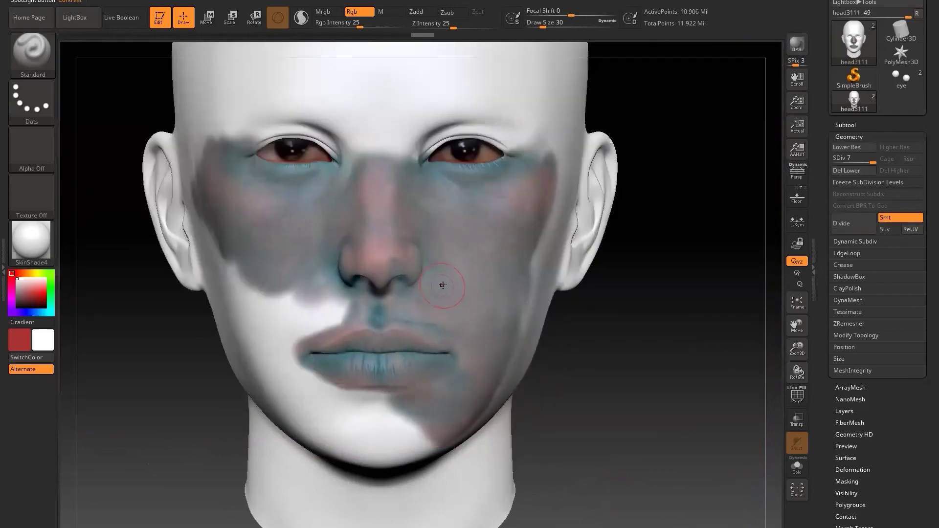
Blend the texture on the left cheek between nose and mouth corner with Draw Size 22, undoing and redoing strokes as needed
{"action": "key", "text": "ctrl+z"}
{"action": "key", "text": "ctrl+z"}
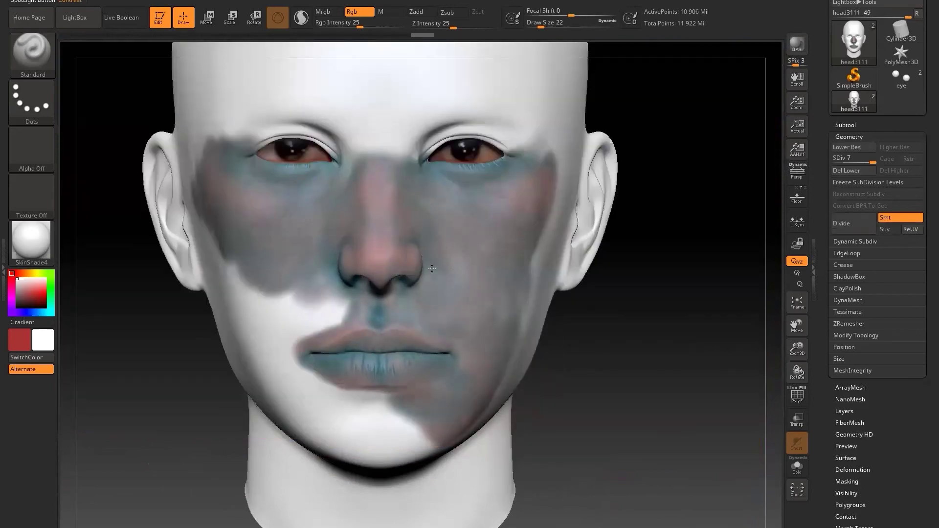
{"action": "key", "text": "ctrl+shift+z"}
{"action": "key", "text": "ctrl+shift+z"}
{"action": "key", "text": "ctrl+shift+z"}
{"action": "key", "text": "ctrl+shift+z"}
{"action": "key", "text": "ctrl+shift+z"}
{"action": "key", "text": "ctrl+shift+z"}
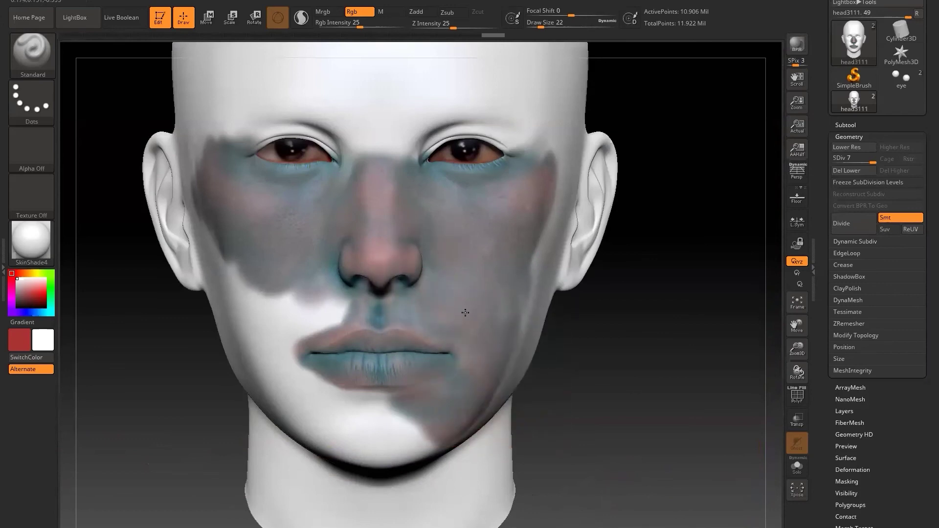
Realign the displacement image in Spotlight to the model's nose and lips, and paint its right cheek down to the mouth corner with Draw Size 30
{"action": "key", "text": "ctrl+shift+z"}
{"action": "key", "text": "ctrl+shift+z"}
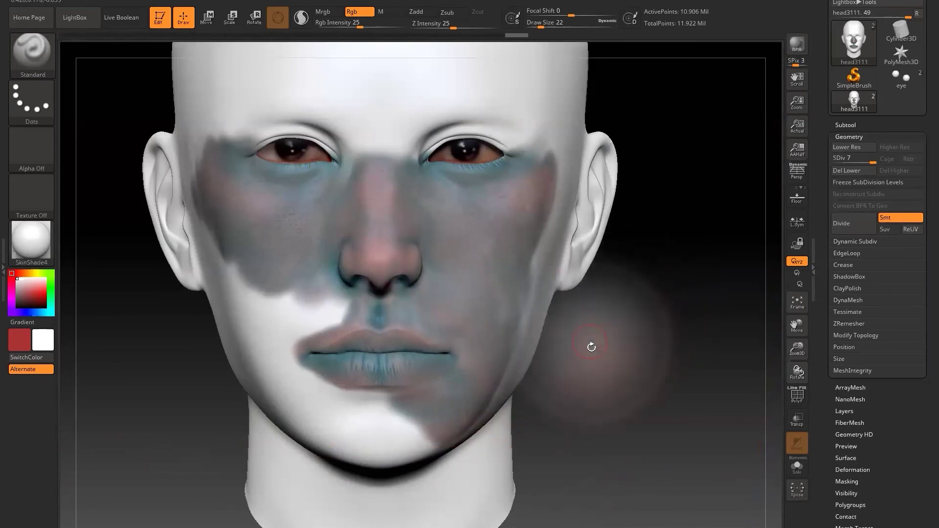
{"action": "key", "text": "shift+z"}
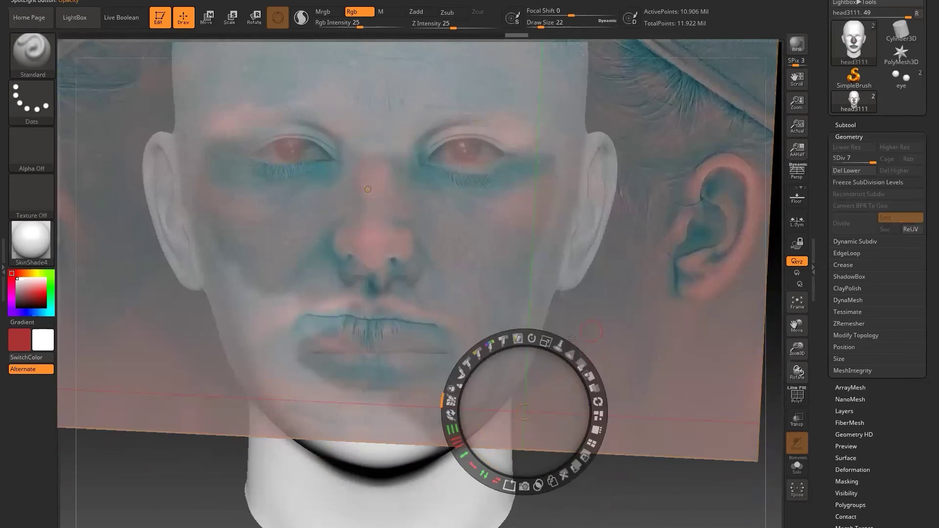
{"action": "left_click_drag", "start_coordinate": [534, 343], "coordinate": [557, 357]}
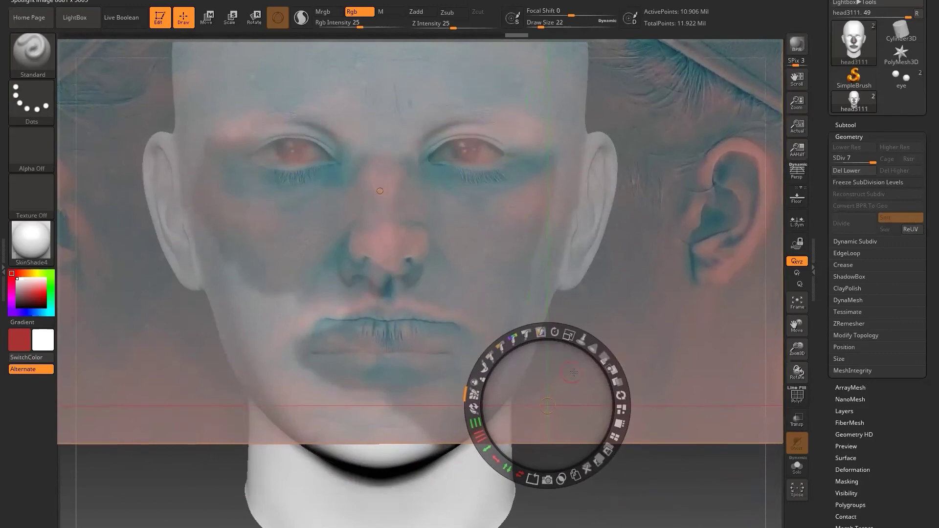
{"action": "left_click_drag", "start_coordinate": [568, 336], "coordinate": [632, 418]}
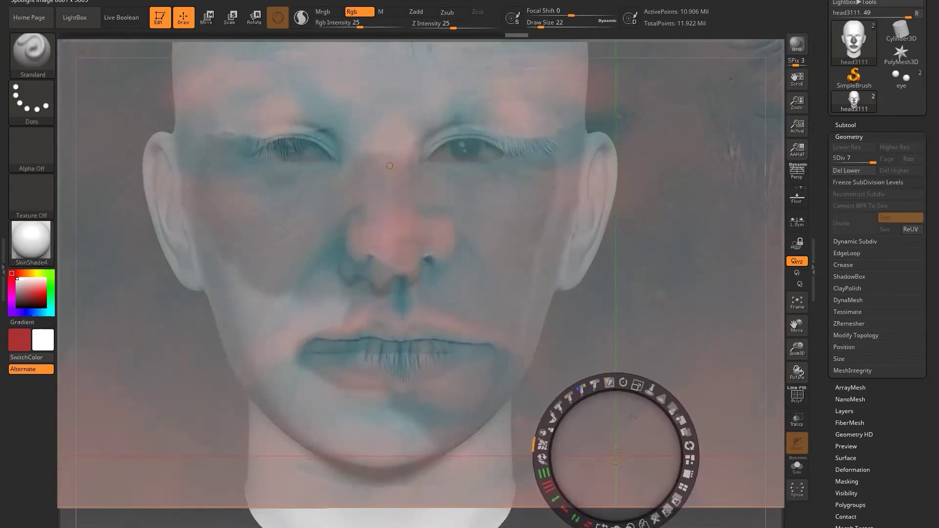
{"action": "left_click_drag", "start_coordinate": [637, 385], "coordinate": [642, 378]}
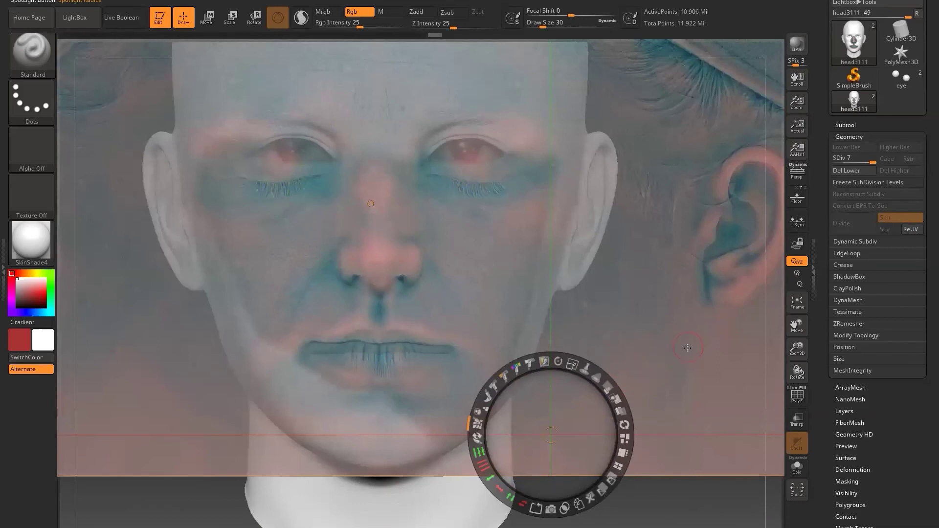
{"action": "key", "text": "shift+z"}
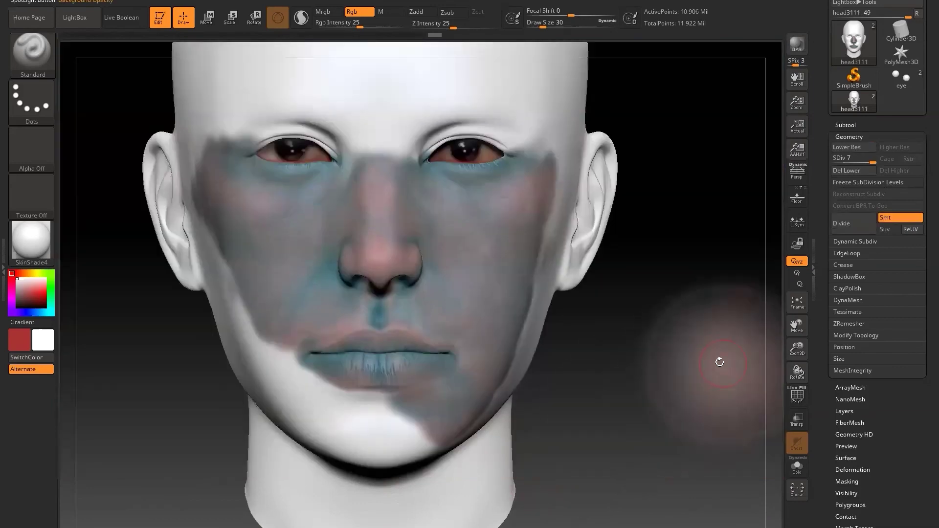
Examine the painted displacement texture on the cheeks, nose and lips from several angles, both close up and on the whole head
{"action": "left_click_drag", "start_coordinate": [694, 413], "coordinate": [611, 409]}
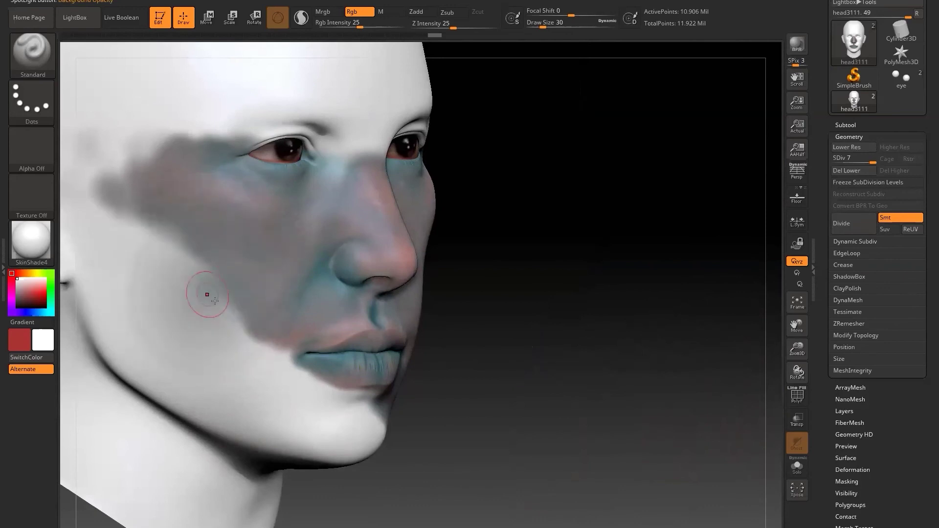
{"action": "left_click", "coordinate": [526, 365]}
{"action": "left_click_drag", "start_coordinate": [525, 363], "coordinate": [597, 347]}
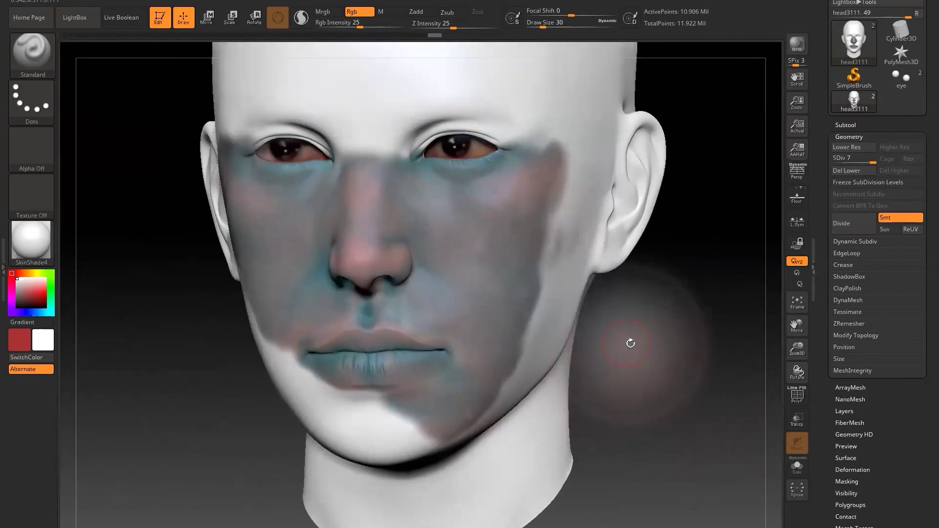
{"action": "left_click", "coordinate": [27, 160]}
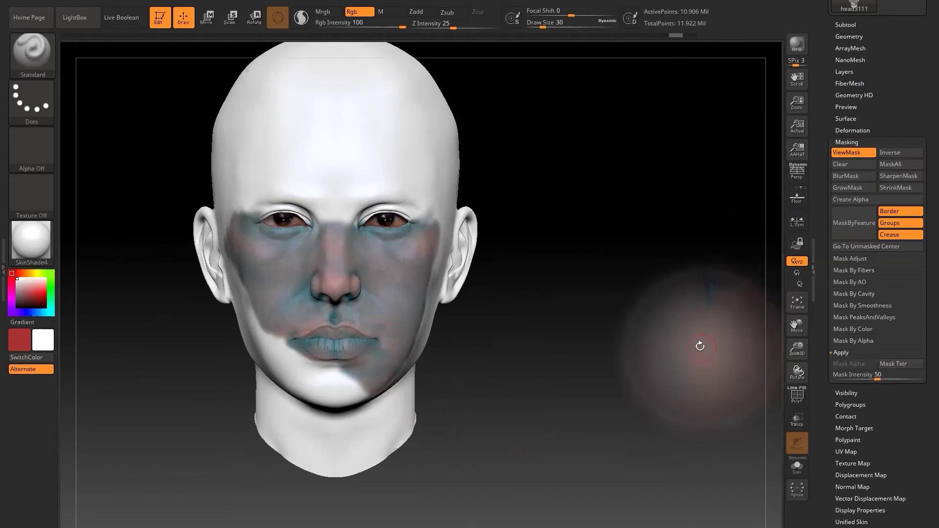
{"action": "mouse_move", "coordinate": [685, 337]}
{"action": "left_mouse_down"}
{"action": "mouse_move", "coordinate": [719, 323]}
{"action": "mouse_move", "coordinate": [692, 327]}
{"action": "left_mouse_up"}
{"action": "mouse_move", "coordinate": [602, 373]}
{"action": "left_mouse_down", "text": "alt"}
{"action": "mouse_move", "coordinate": [678, 348]}
{"action": "mouse_move", "coordinate": [714, 356]}
{"action": "mouse_move", "coordinate": [592, 378]}
{"action": "left_mouse_up", "text": "alt"}
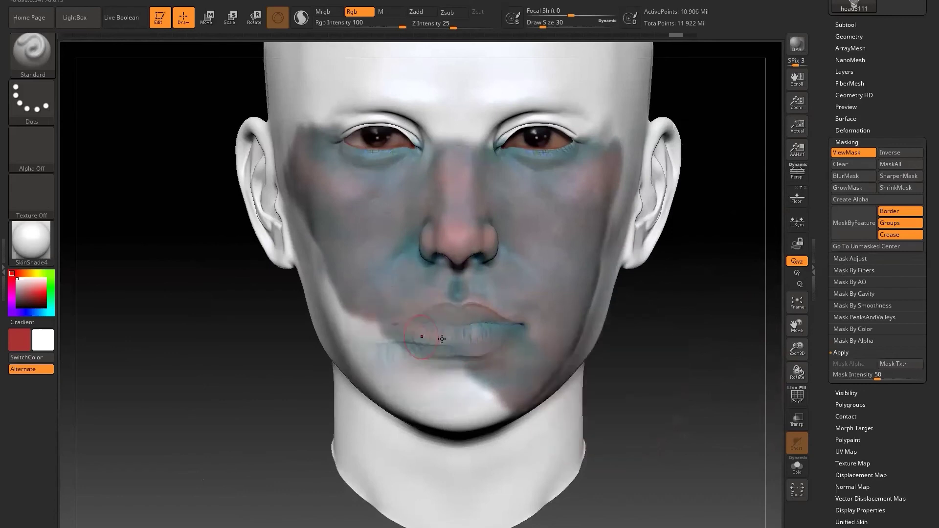
{"action": "left_click_drag", "start_coordinate": [727, 347], "coordinate": [251, 262]}
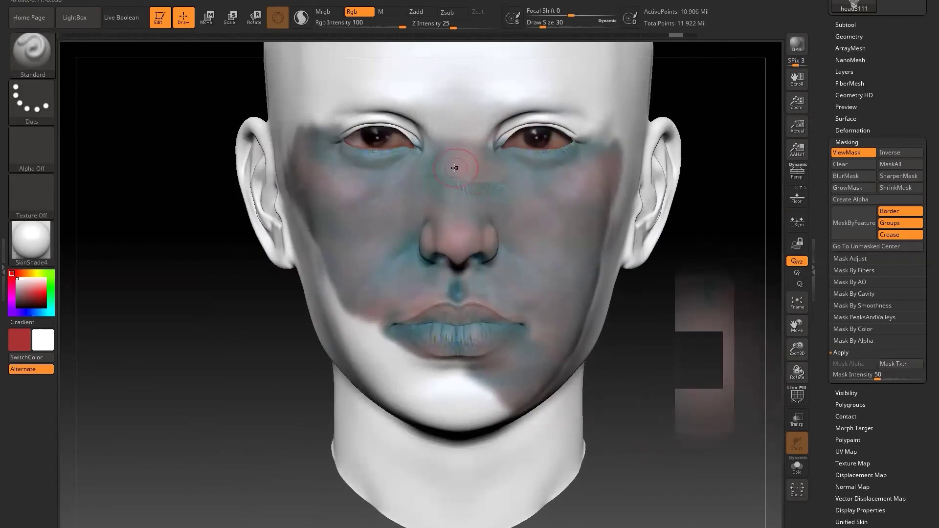
{"action": "left_click_drag", "start_coordinate": [650, 328], "coordinate": [597, 353], "text": "alt"}
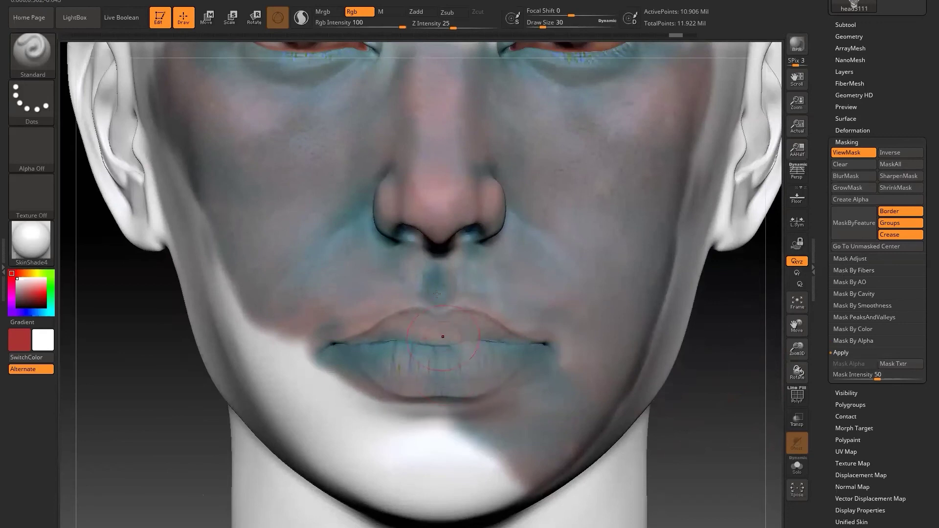
{"action": "left_click_drag", "start_coordinate": [429, 290], "coordinate": [436, 292], "text": "ctrl"}
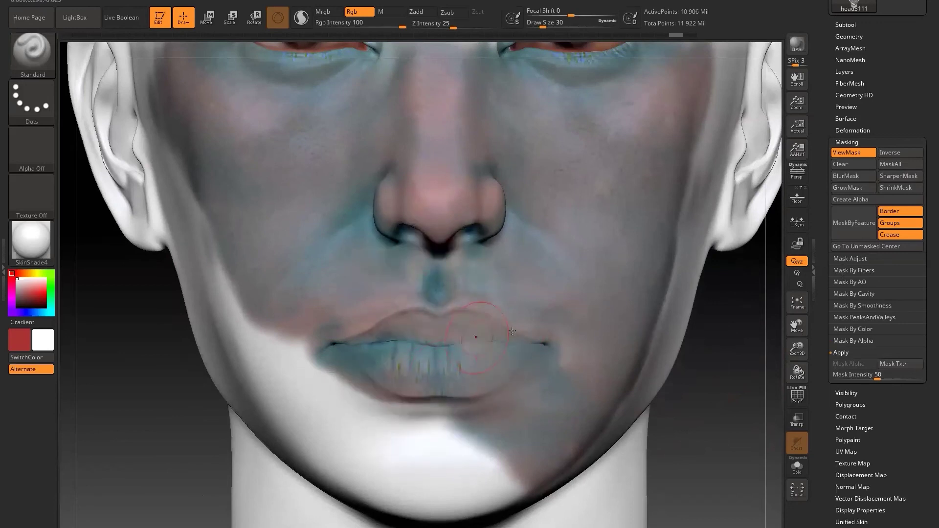
{"action": "left_click_drag", "start_coordinate": [442, 366], "coordinate": [462, 360], "text": "ctrl+alt"}
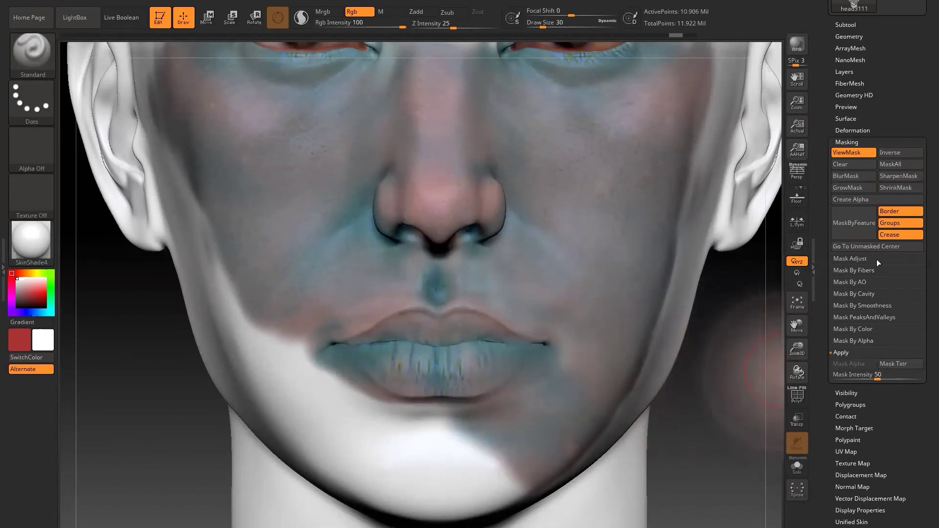
{"action": "left_click_drag", "start_coordinate": [737, 373], "coordinate": [563, 398]}
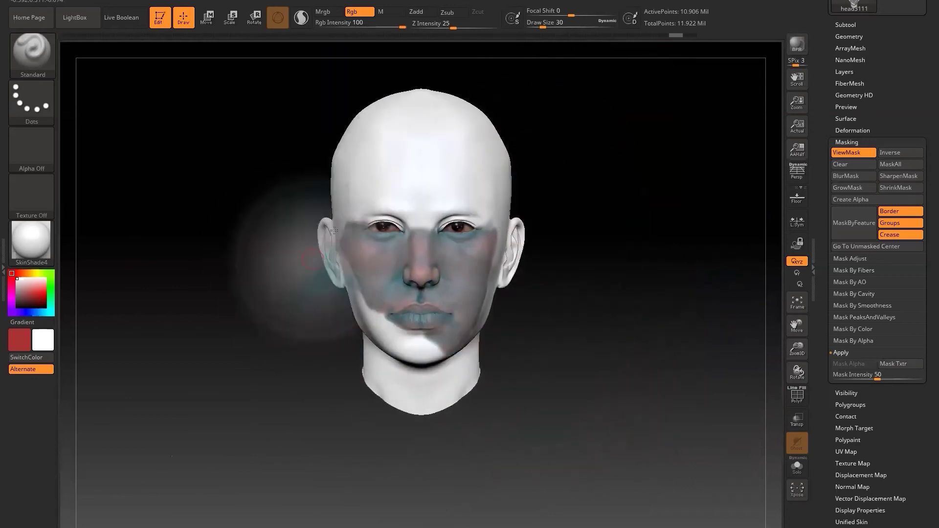
{"action": "mouse_move", "coordinate": [447, 301]}
{"action": "left_mouse_down", "text": "ctrl"}
{"action": "mouse_move", "coordinate": [413, 193]}
{"action": "mouse_move", "coordinate": [430, 220]}
{"action": "mouse_move", "coordinate": [430, 249]}
{"action": "left_mouse_up", "text": "ctrl"}
{"action": "mouse_move", "coordinate": [577, 326]}
{"action": "left_mouse_down", "text": "alt"}
{"action": "mouse_move", "coordinate": [586, 322]}
{"action": "mouse_move", "coordinate": [566, 337]}
{"action": "left_mouse_up", "text": "alt"}
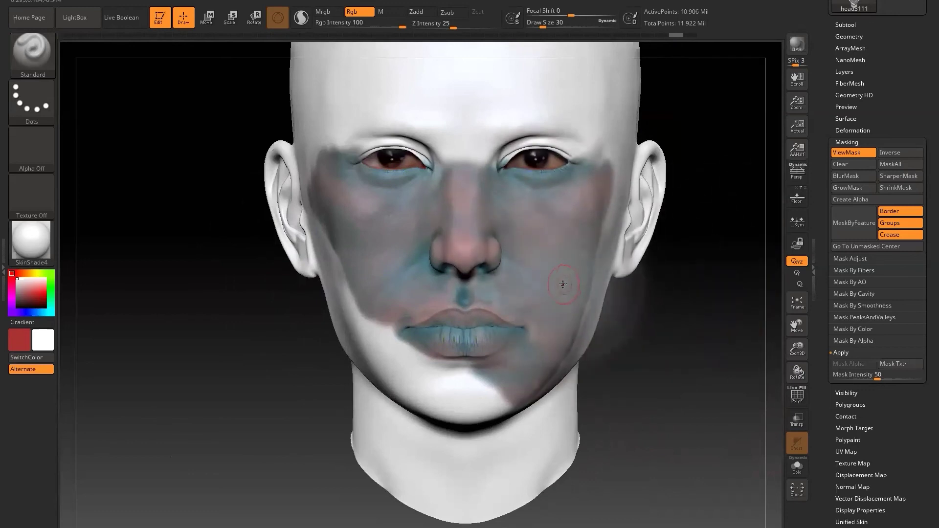
{"action": "left_click_drag", "start_coordinate": [584, 268], "coordinate": [571, 319]}
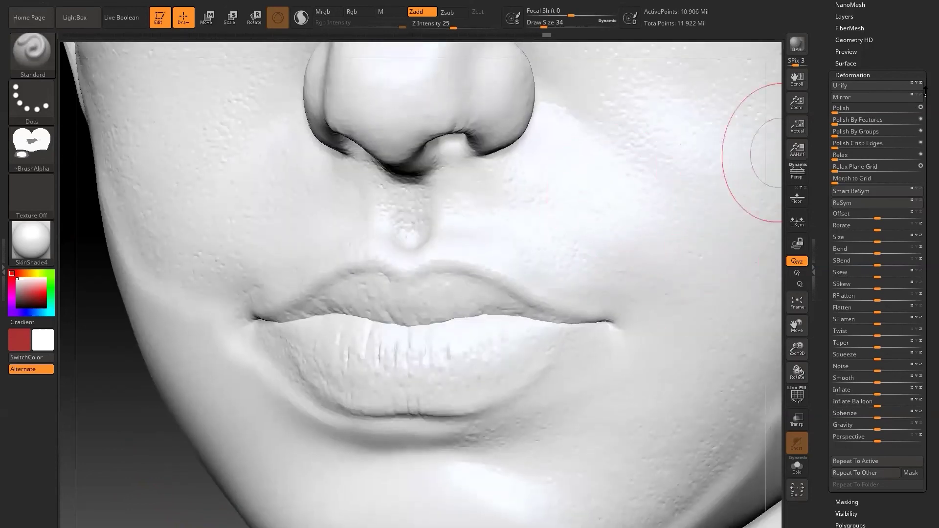
Inspect the color-painted head model from below and from the front
{"action": "scroll", "coordinate": [837, 54], "scroll_direction": "up", "scroll_amount": 3}
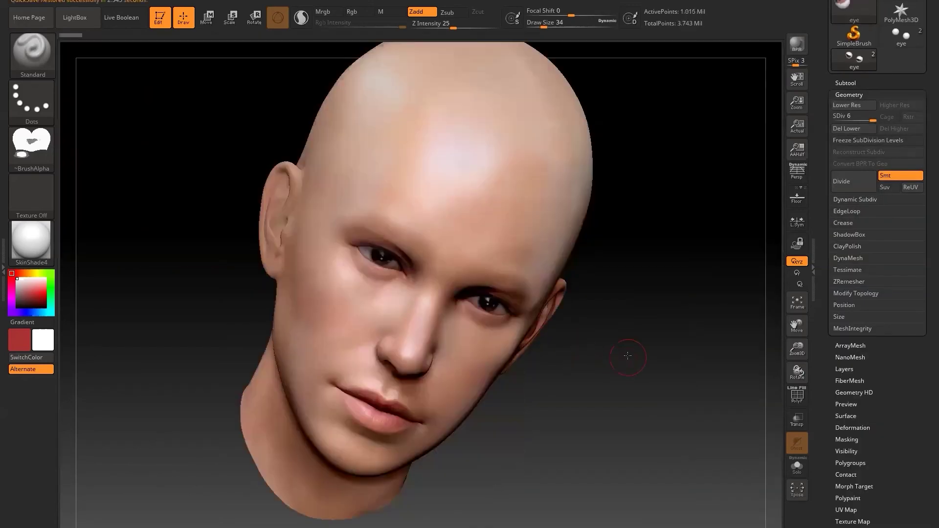
{"action": "left_click_drag", "start_coordinate": [625, 350], "coordinate": [391, 331]}
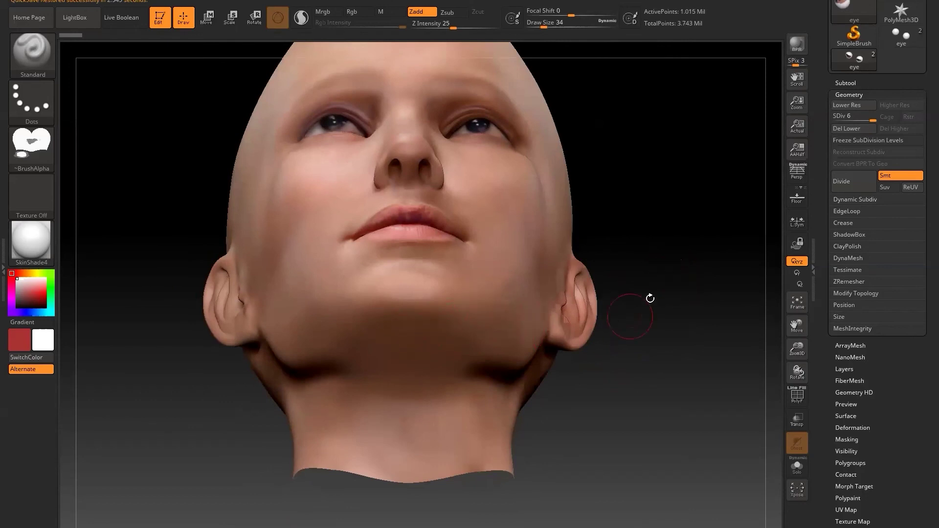
{"action": "left_click_drag", "start_coordinate": [658, 263], "coordinate": [658, 327]}
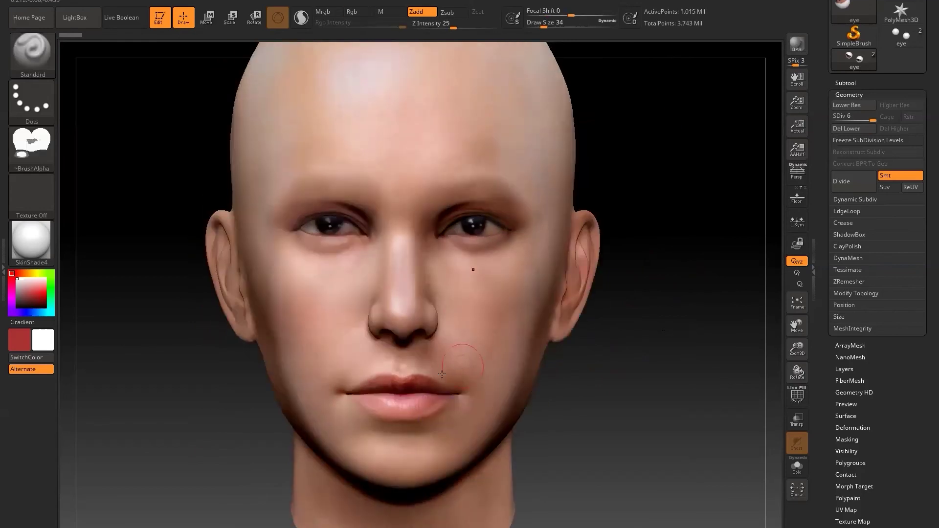
Switch to the fullface folder, view the face_CL_albedo, fullface_CP_utility and fullface_CP_displacement images, and return to ZBrush
{"action": "key", "text": "alt+Tab"}
{"action": "key", "text": "alt+Tab"}
{"action": "key", "text": "alt+Tab"}
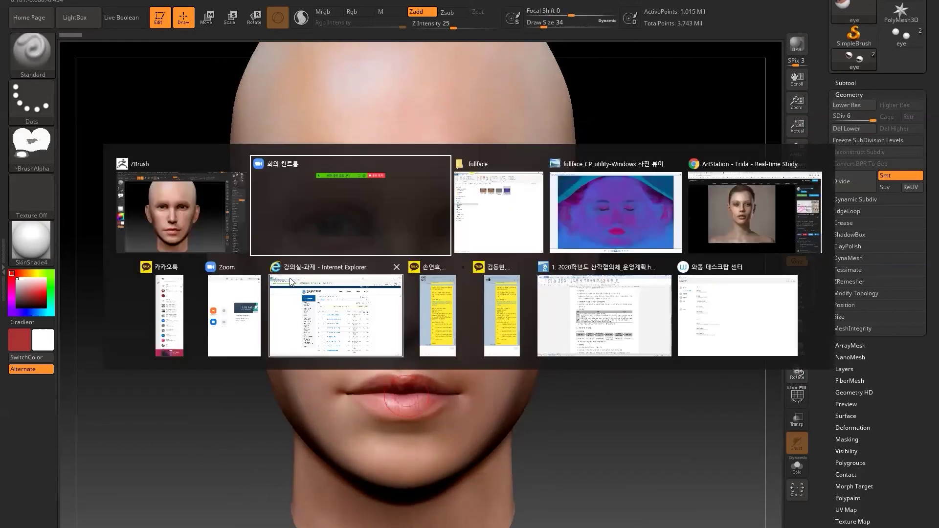
{"action": "left_click", "coordinate": [632, 231]}
{"action": "key", "text": "alt+F4"}
{"action": "double_click", "coordinate": [209, 116]}
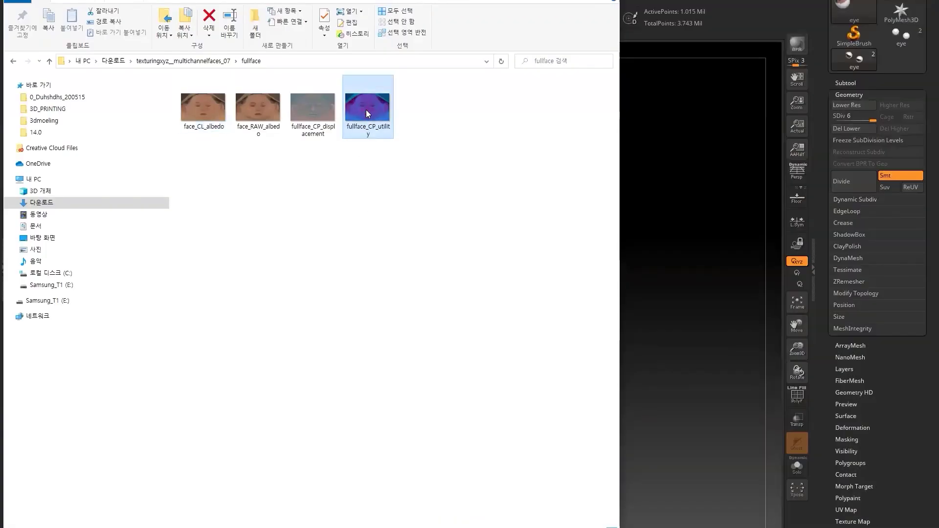
{"action": "double_click", "coordinate": [366, 110]}
{"action": "double_click", "coordinate": [316, 112]}
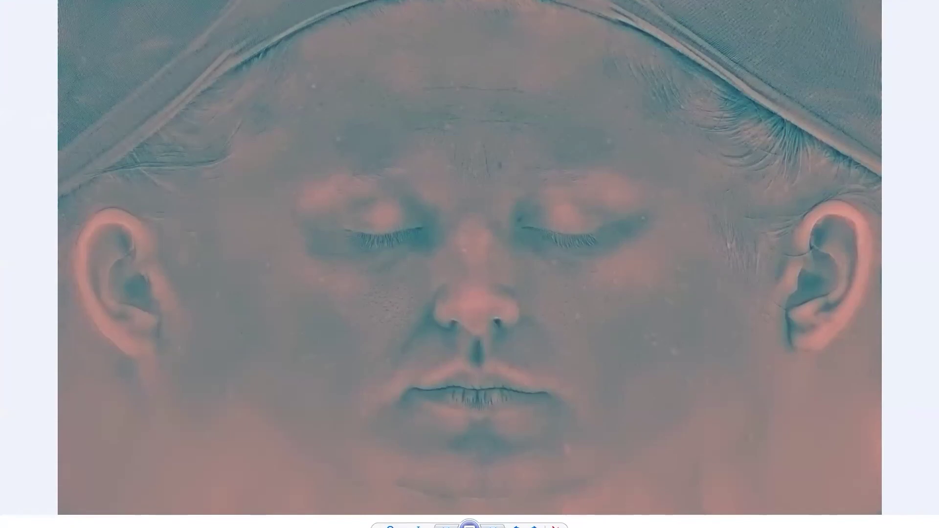
{"action": "key", "text": "Escape"}
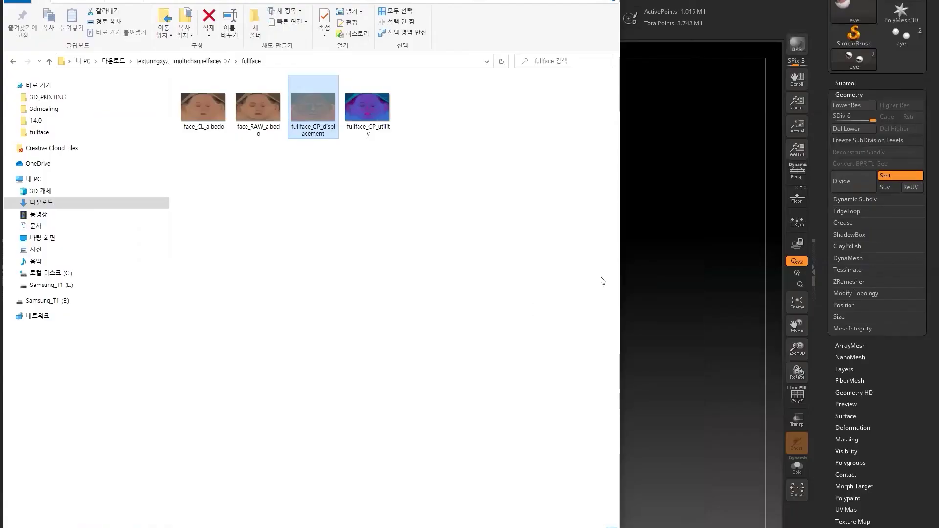
{"action": "left_click", "coordinate": [666, 275]}
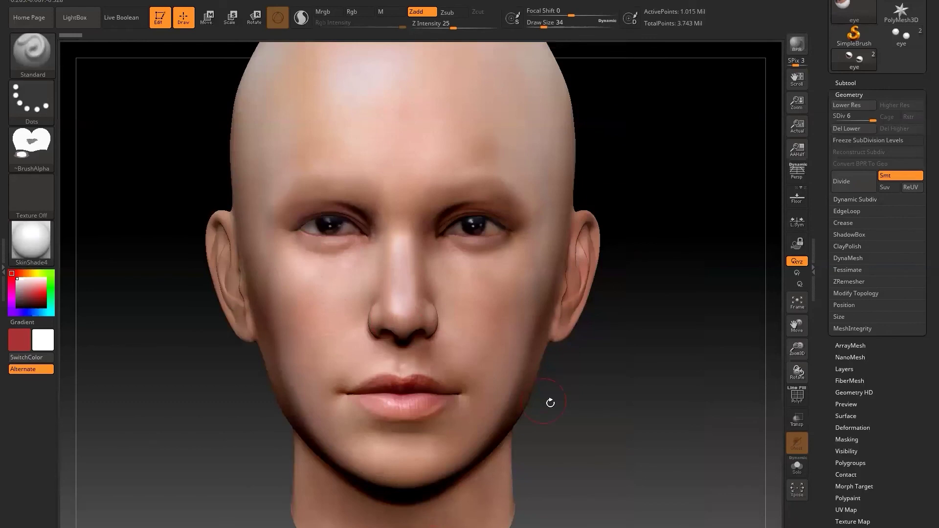
Examine the color-painted head's skin in side, three-quarter and front views, ending close up on the face
{"action": "left_click_drag", "start_coordinate": [622, 395], "coordinate": [652, 392]}
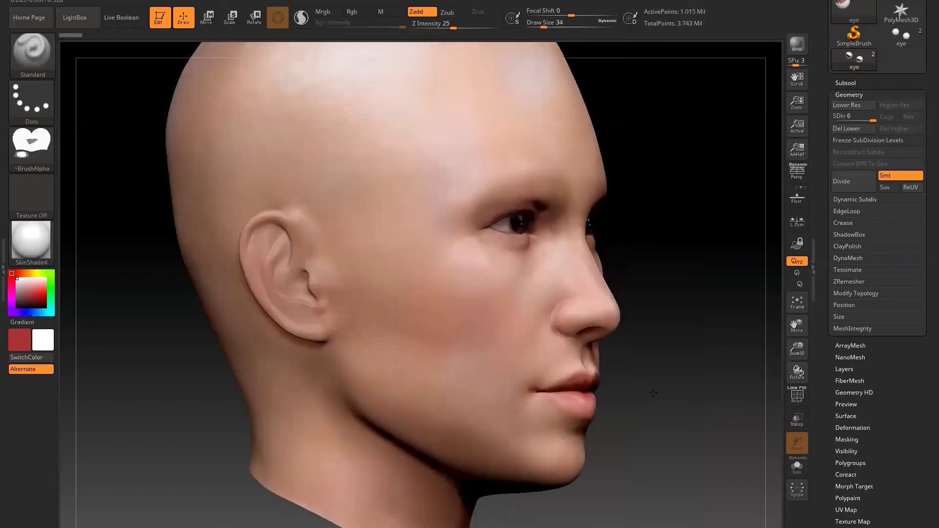
{"action": "left_click_drag", "start_coordinate": [579, 395], "coordinate": [604, 381]}
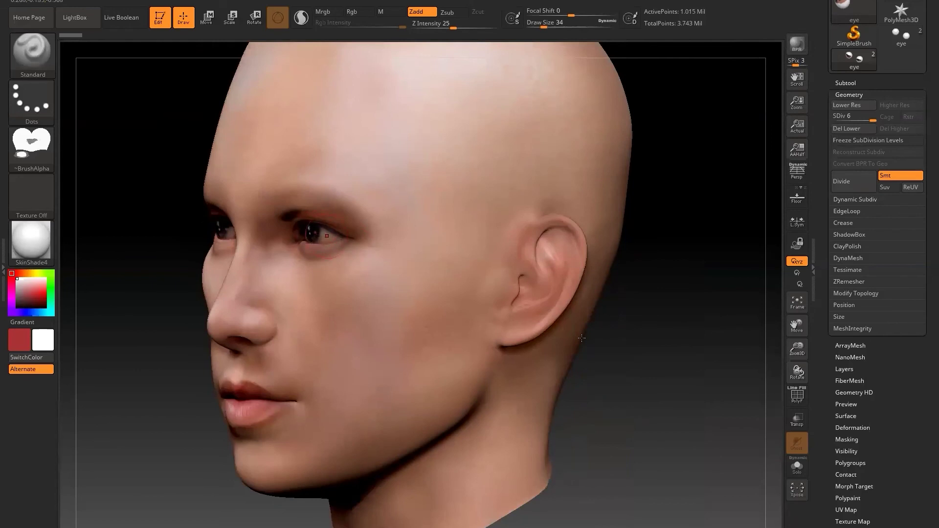
{"action": "left_click_drag", "start_coordinate": [678, 366], "coordinate": [576, 376]}
{"action": "mouse_move", "coordinate": [638, 374]}
{"action": "left_mouse_down"}
{"action": "mouse_move", "coordinate": [582, 382]}
{"action": "mouse_move", "coordinate": [601, 388]}
{"action": "left_mouse_up"}
{"action": "key", "text": "f"}
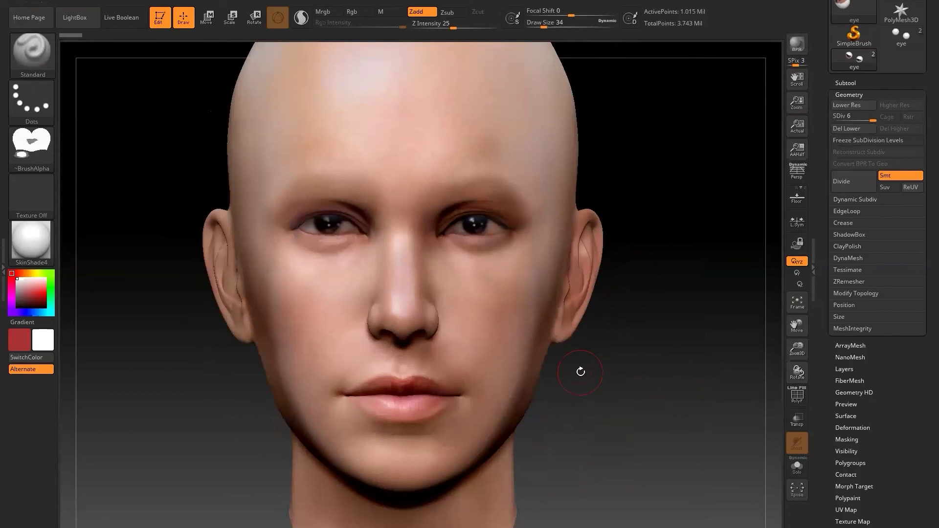
{"action": "mouse_move", "coordinate": [643, 394]}
{"action": "left_mouse_down"}
{"action": "mouse_move", "coordinate": [627, 400]}
{"action": "mouse_move", "coordinate": [649, 398]}
{"action": "left_mouse_up"}
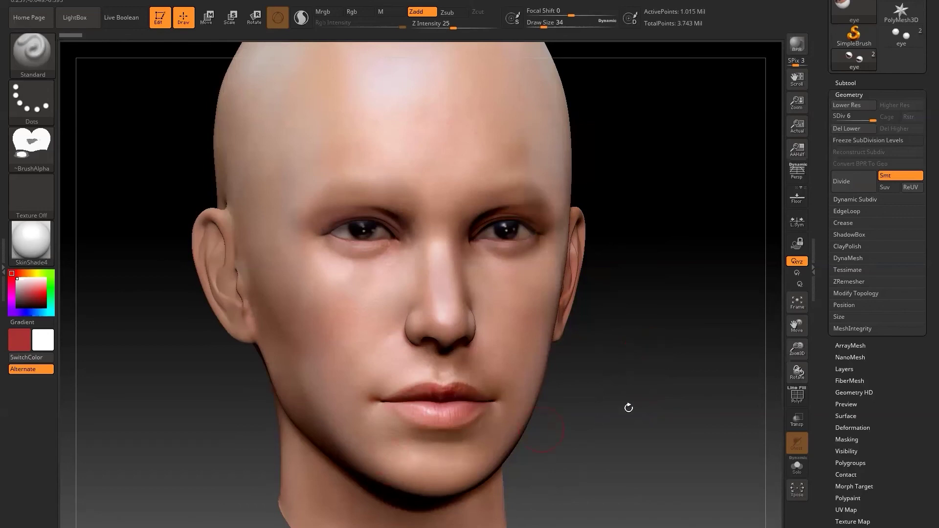
{"action": "left_click_drag", "start_coordinate": [643, 387], "coordinate": [617, 417]}
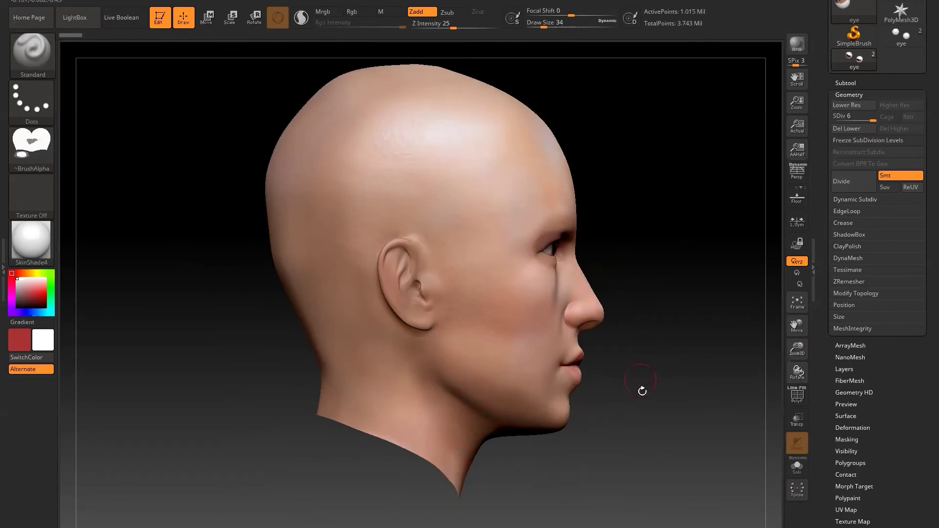
{"action": "left_click_drag", "start_coordinate": [647, 399], "coordinate": [556, 419]}
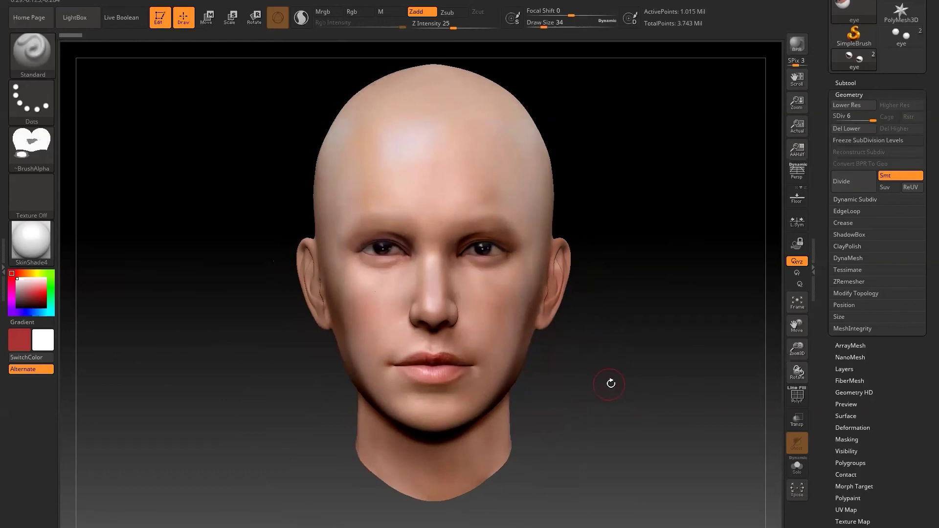
{"action": "left_click_drag", "start_coordinate": [618, 381], "coordinate": [415, 146]}
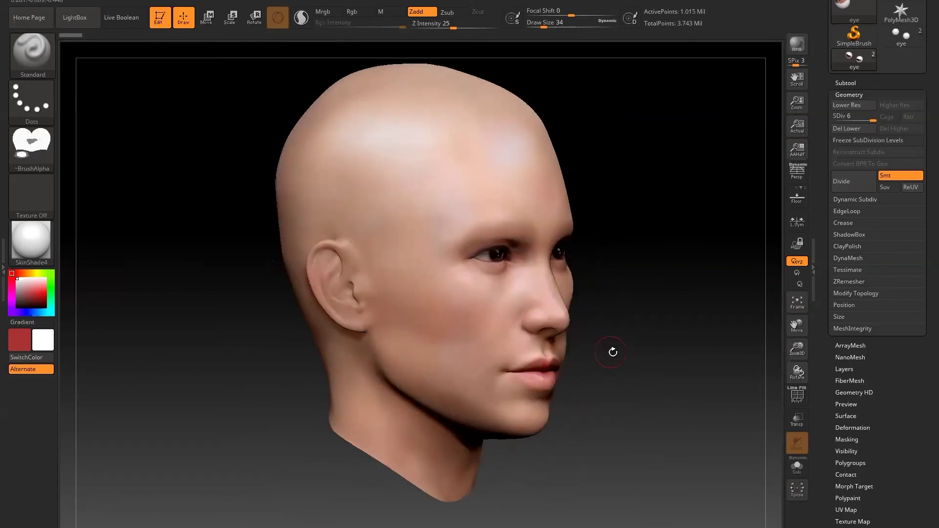
{"action": "left_click_drag", "start_coordinate": [631, 352], "coordinate": [616, 352], "text": "shift"}
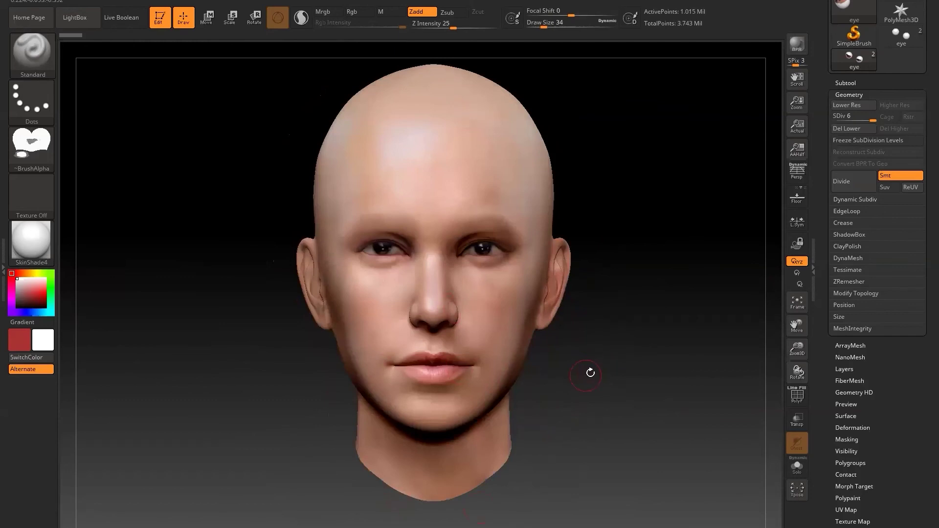
{"action": "left_click_drag", "start_coordinate": [645, 376], "coordinate": [627, 394], "text": "alt"}
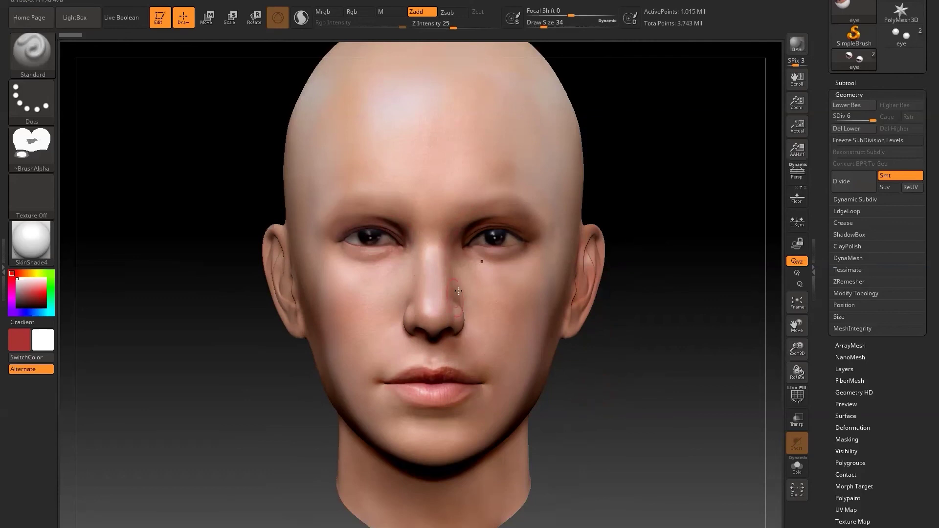
{"action": "left_click_drag", "start_coordinate": [615, 395], "coordinate": [656, 430], "text": "alt"}
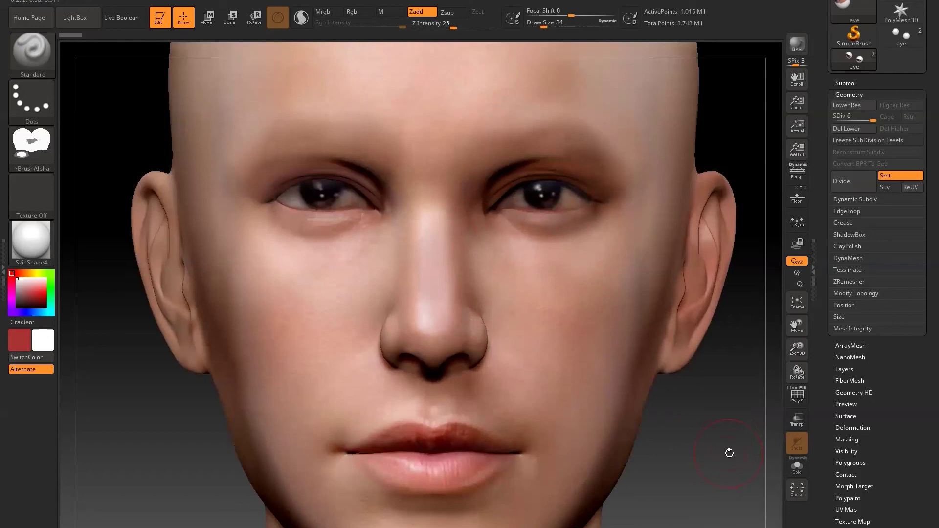
Examine the head's skin color again by turning it between profile, three-quarter and front views, both close up and at full size
{"action": "key", "text": "f"}
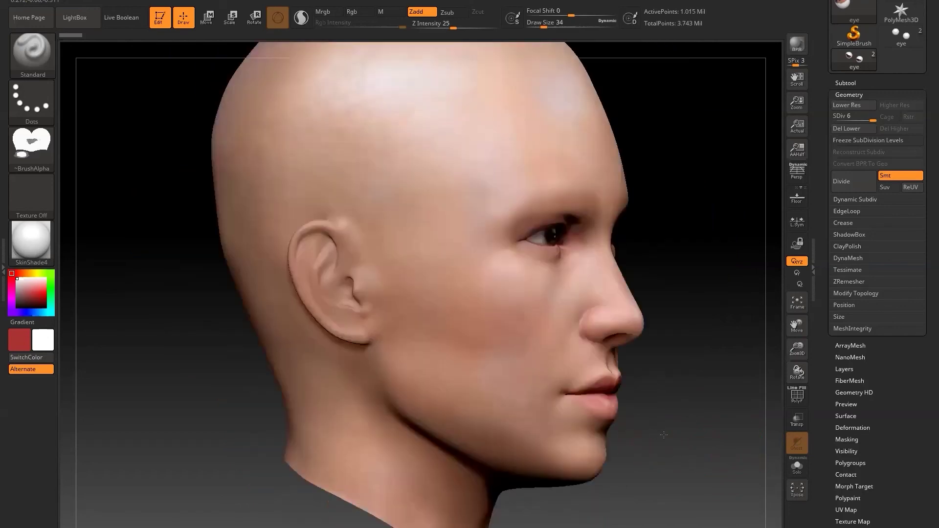
{"action": "left_click_drag", "start_coordinate": [600, 441], "coordinate": [611, 431]}
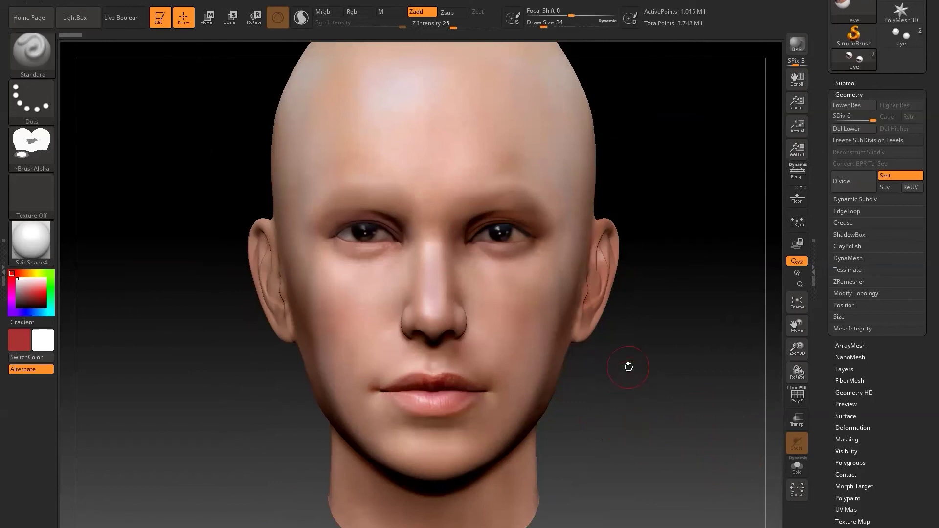
{"action": "left_click_drag", "start_coordinate": [647, 391], "coordinate": [647, 370], "text": "alt"}
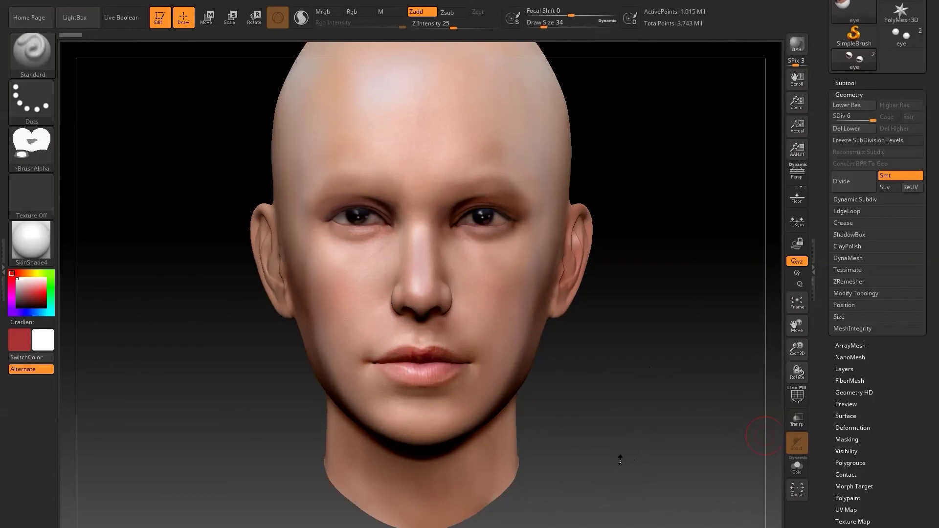
{"action": "left_click_drag", "start_coordinate": [317, 425], "coordinate": [264, 440]}
{"action": "right_click_drag", "start_coordinate": [635, 381], "coordinate": [474, 370], "text": "ctrl"}
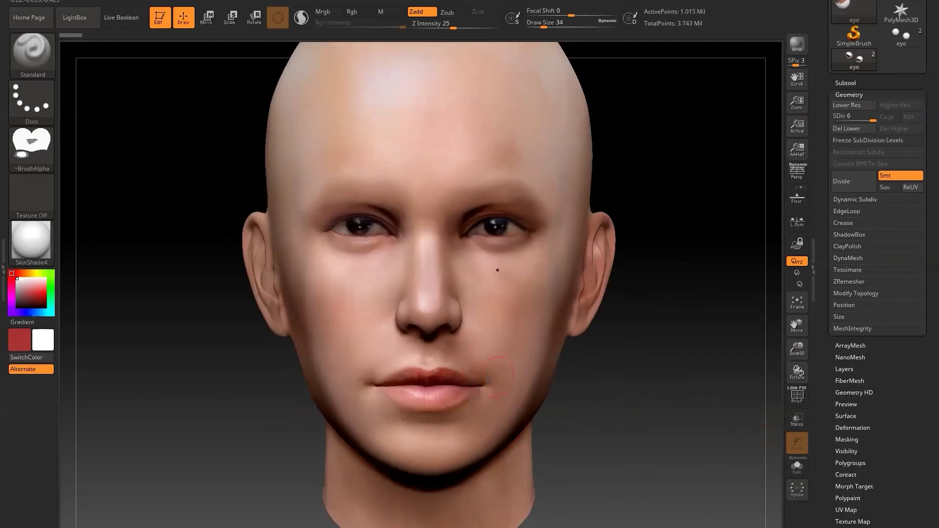
{"action": "mouse_move", "coordinate": [602, 411]}
{"action": "right_mouse_down"}
{"action": "mouse_move", "coordinate": [638, 414]}
{"action": "mouse_move", "coordinate": [570, 418]}
{"action": "mouse_move", "coordinate": [643, 417]}
{"action": "mouse_move", "coordinate": [595, 411]}
{"action": "right_mouse_up"}
{"action": "mouse_move", "coordinate": [600, 419]}
{"action": "left_mouse_down"}
{"action": "mouse_move", "coordinate": [586, 419]}
{"action": "mouse_move", "coordinate": [638, 423]}
{"action": "mouse_move", "coordinate": [628, 425]}
{"action": "left_mouse_up"}
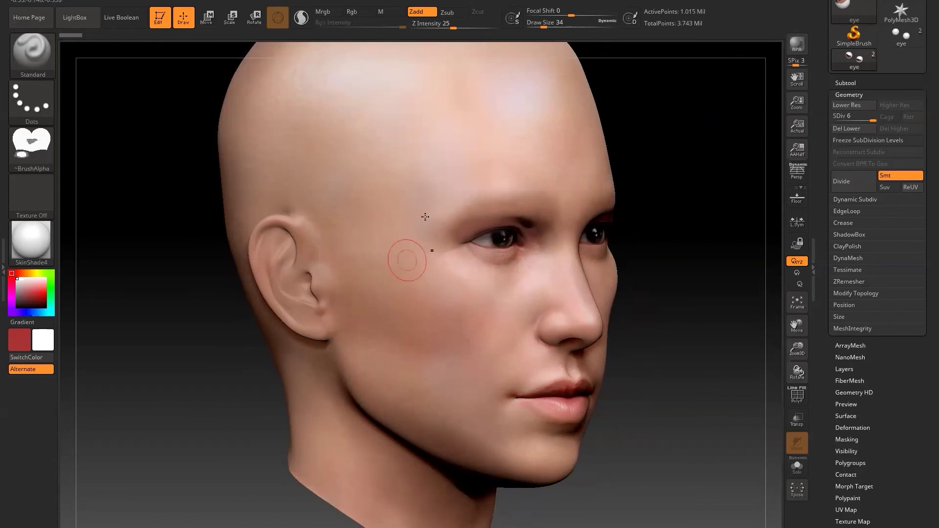
{"action": "left_click_drag", "start_coordinate": [703, 300], "coordinate": [624, 297]}
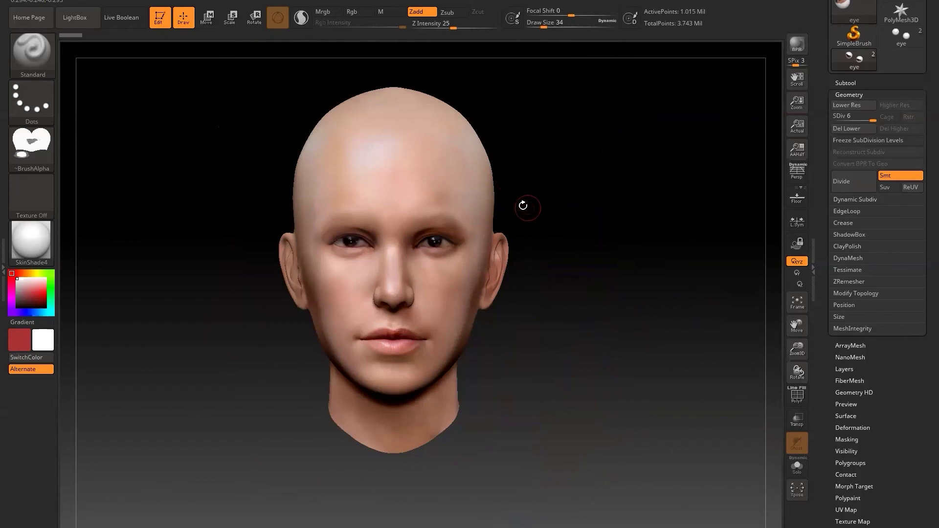
{"action": "left_click_drag", "start_coordinate": [555, 293], "coordinate": [609, 297]}
{"action": "mouse_move", "coordinate": [553, 305]}
{"action": "left_mouse_down"}
{"action": "mouse_move", "coordinate": [517, 300]}
{"action": "mouse_move", "coordinate": [537, 299]}
{"action": "left_mouse_up"}
{"action": "left_click_drag", "start_coordinate": [607, 295], "coordinate": [486, 292]}
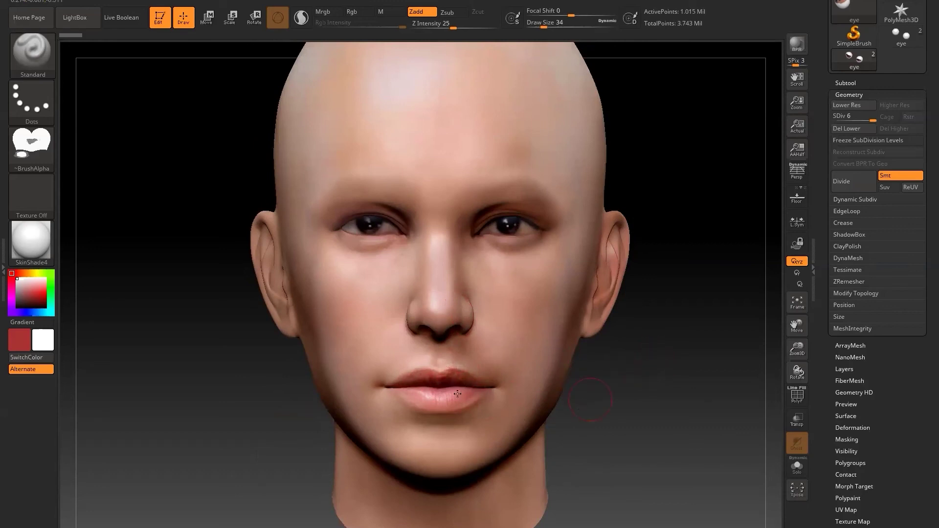
{"action": "mouse_move", "coordinate": [649, 363]}
{"action": "left_mouse_down", "text": "alt"}
{"action": "mouse_move", "coordinate": [595, 348]}
{"action": "mouse_move", "coordinate": [604, 343]}
{"action": "left_mouse_up", "text": "alt"}
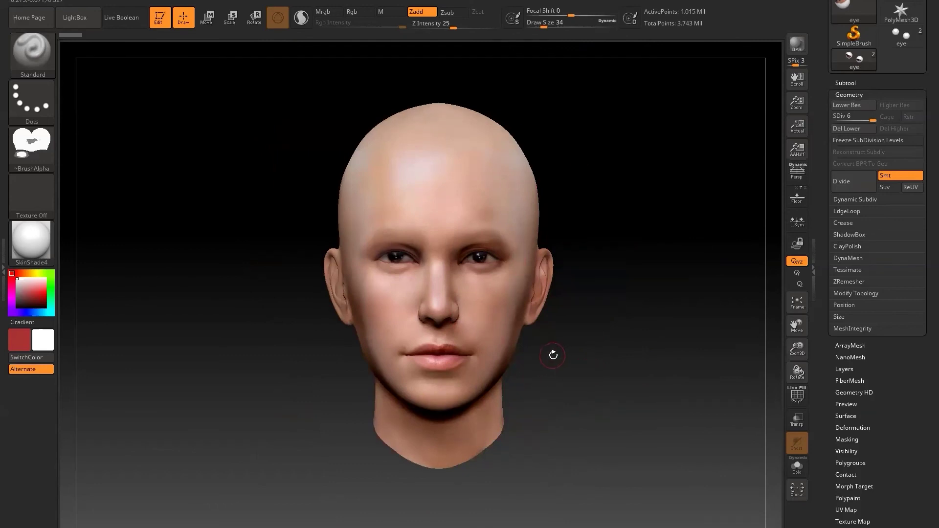
{"action": "mouse_move", "coordinate": [563, 357]}
{"action": "left_mouse_down"}
{"action": "mouse_move", "coordinate": [608, 361]}
{"action": "mouse_move", "coordinate": [543, 356]}
{"action": "mouse_move", "coordinate": [608, 366]}
{"action": "left_mouse_up"}
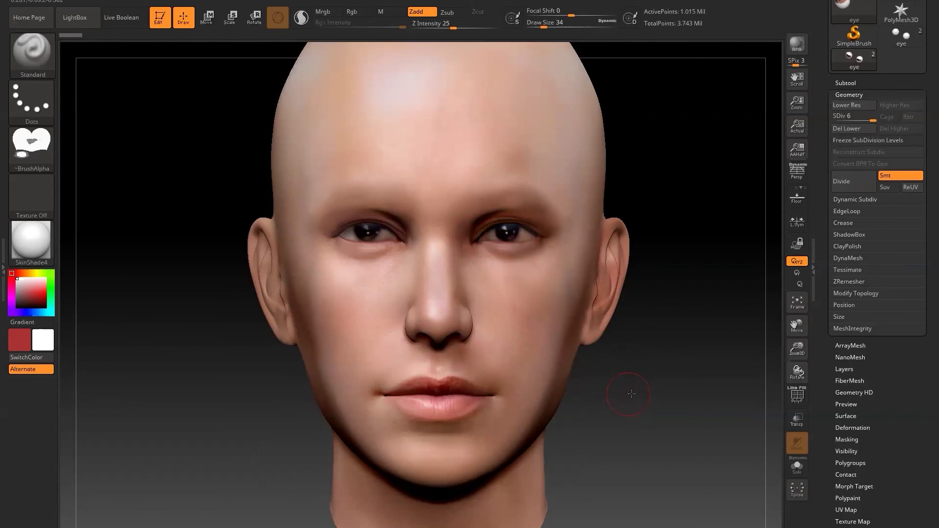
{"action": "mouse_move", "coordinate": [656, 402]}
{"action": "left_mouse_down"}
{"action": "mouse_move", "coordinate": [672, 403]}
{"action": "mouse_move", "coordinate": [642, 403]}
{"action": "left_mouse_up"}
{"action": "left_click_drag", "start_coordinate": [564, 406], "coordinate": [655, 405]}
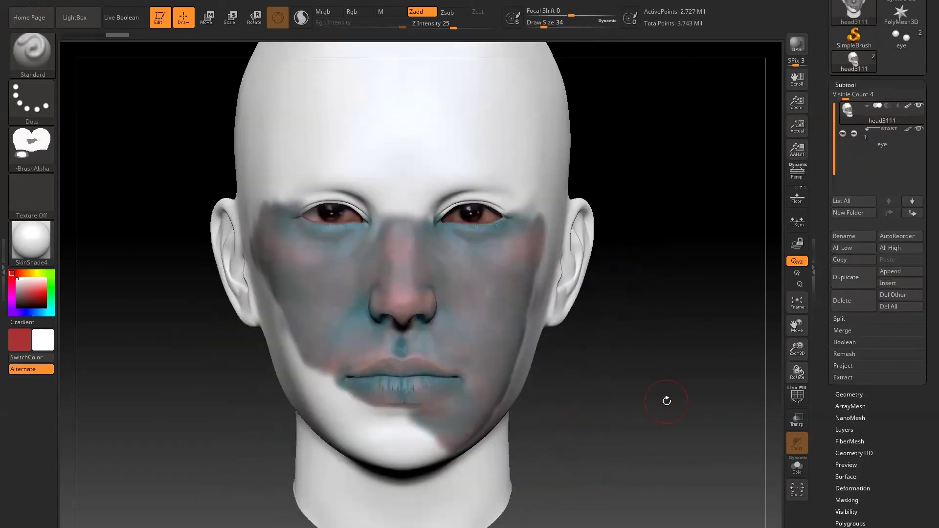
Step head3111 back in its history to the full skin-color painting and create a new texture map from its polypaint
{"action": "left_click_drag", "start_coordinate": [663, 401], "coordinate": [664, 357], "text": "alt"}
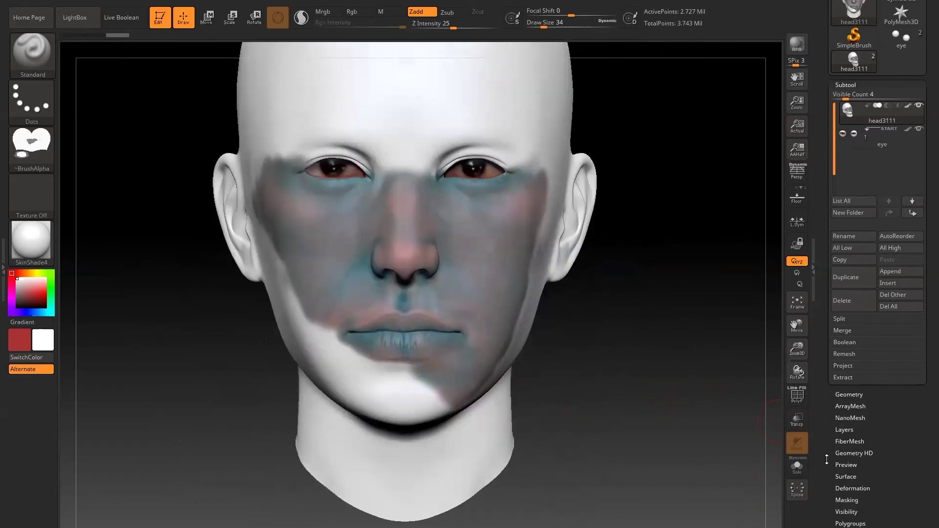
{"action": "key", "text": "ctrl"}
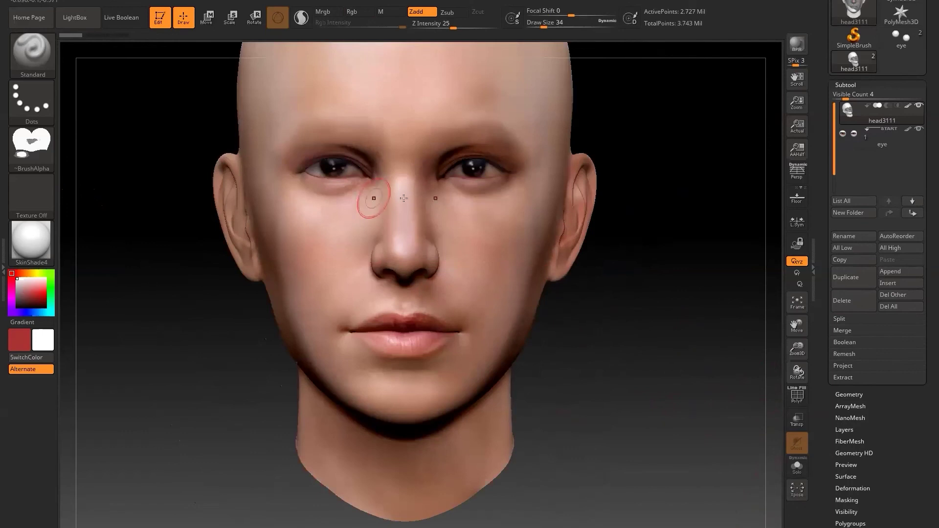
{"action": "left_click_drag", "start_coordinate": [825, 449], "coordinate": [833, 351]}
{"action": "mouse_move", "coordinate": [639, 319]}
{"action": "left_mouse_down"}
{"action": "mouse_move", "coordinate": [610, 324]}
{"action": "mouse_move", "coordinate": [652, 328]}
{"action": "left_mouse_up"}
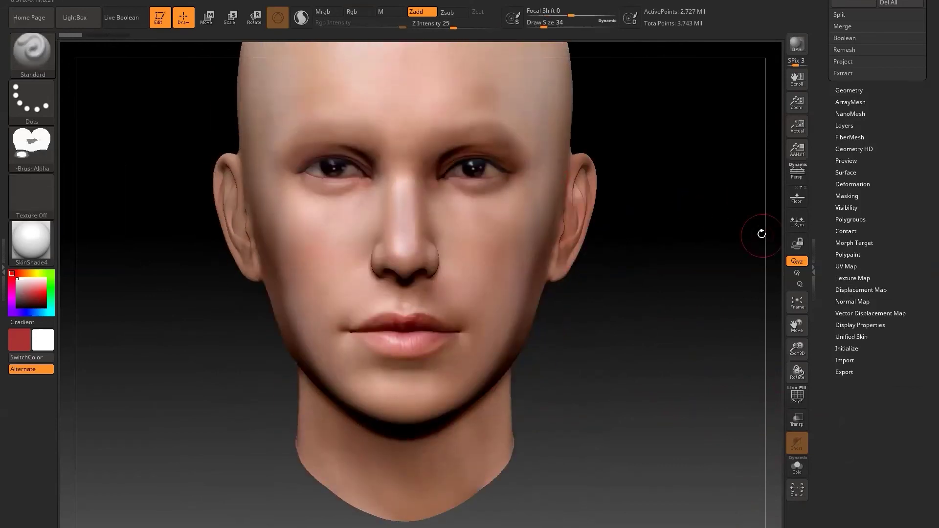
{"action": "left_click", "coordinate": [847, 279]}
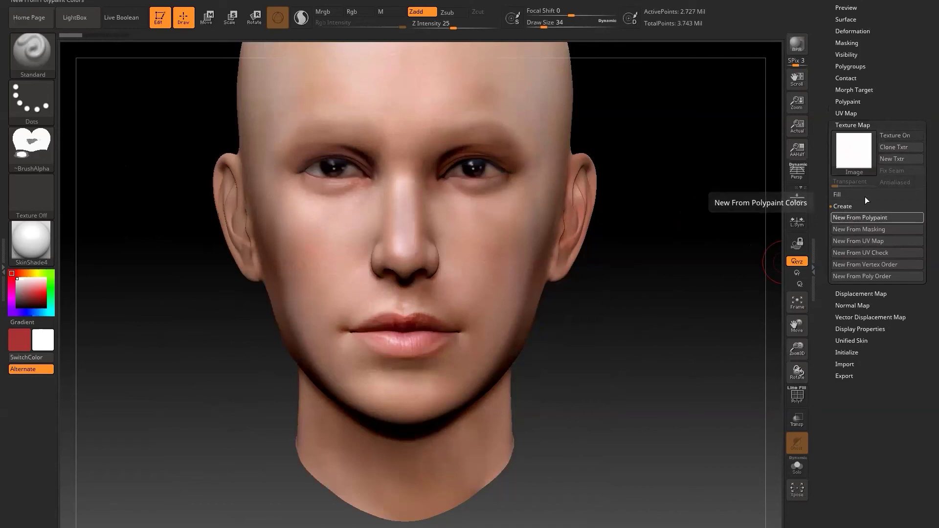
{"action": "left_click", "coordinate": [864, 218]}
Clone the texture map as the current texture and open its export as a Photoshop PSD file, cancelling the save
{"action": "mouse_move", "coordinate": [853, 153]}
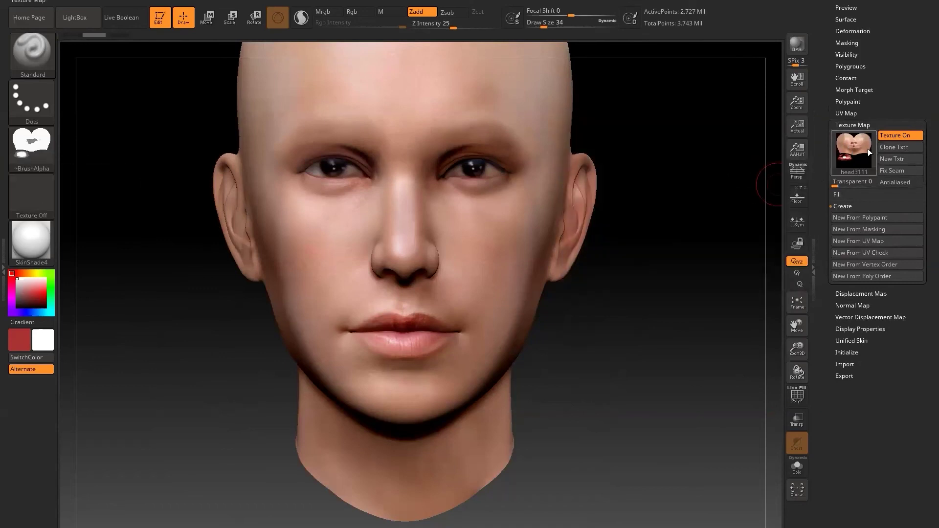
{"action": "left_click", "coordinate": [897, 148]}
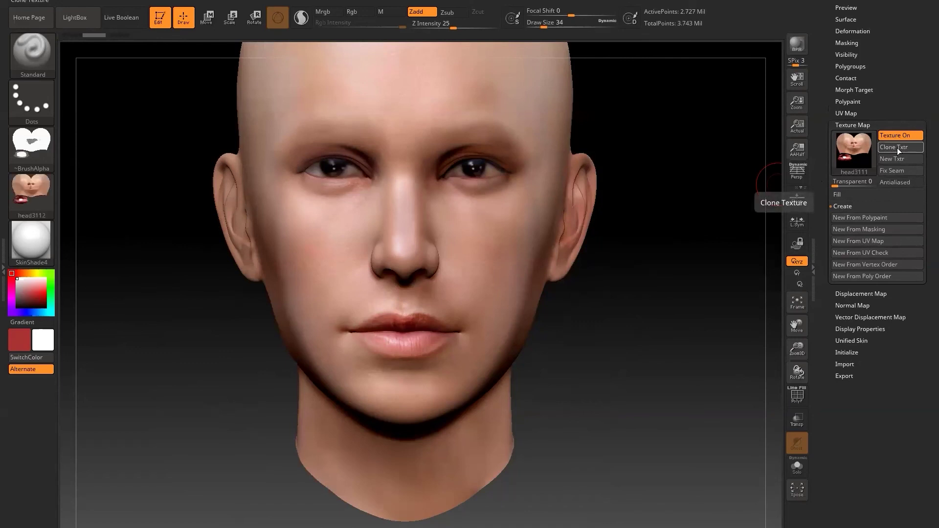
{"action": "left_click", "coordinate": [32, 202]}
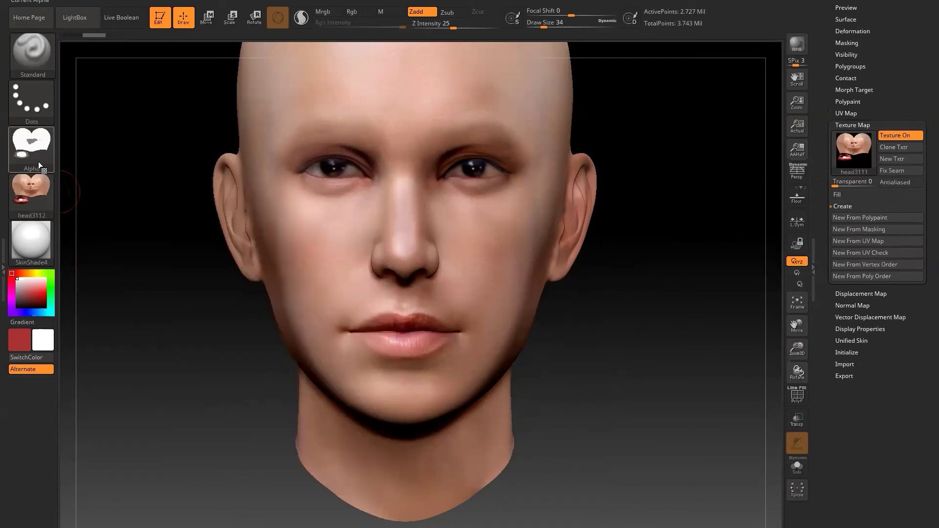
{"action": "left_click", "coordinate": [31, 187]}
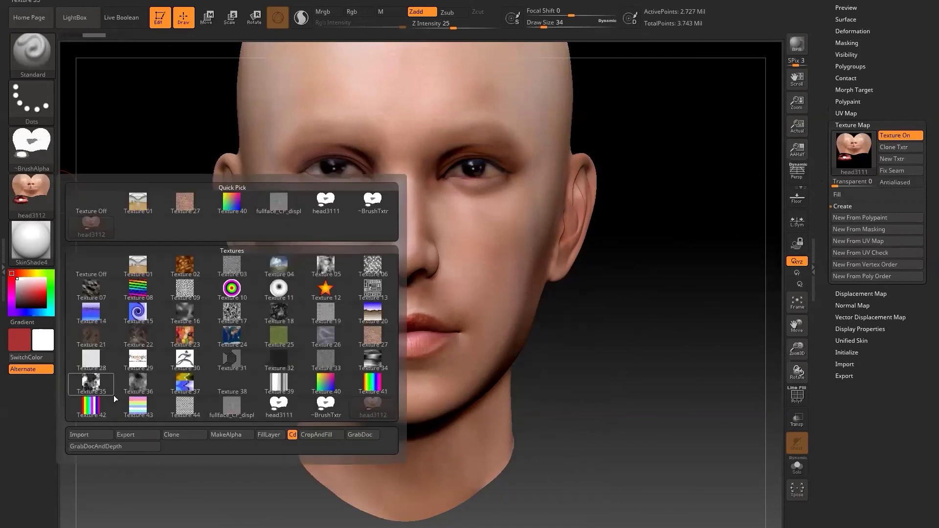
{"action": "left_click", "coordinate": [135, 434]}
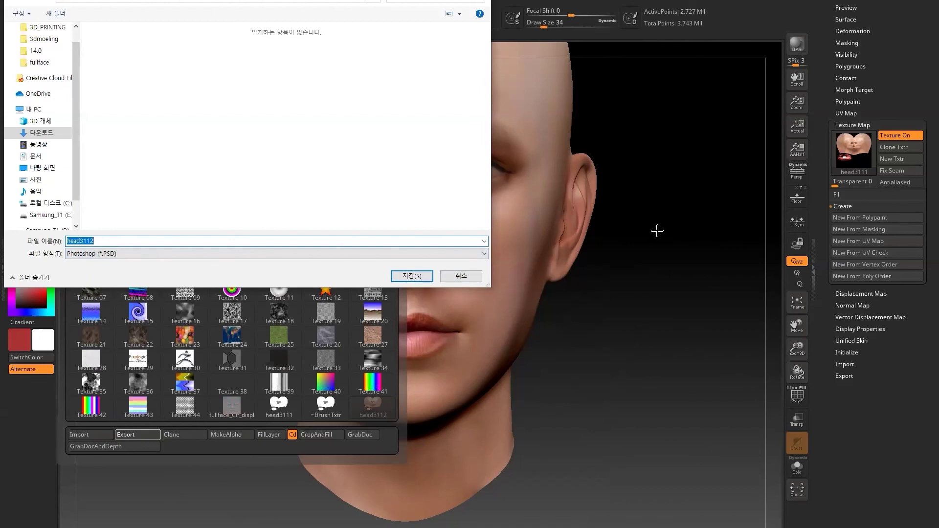
{"action": "left_click", "coordinate": [461, 276]}
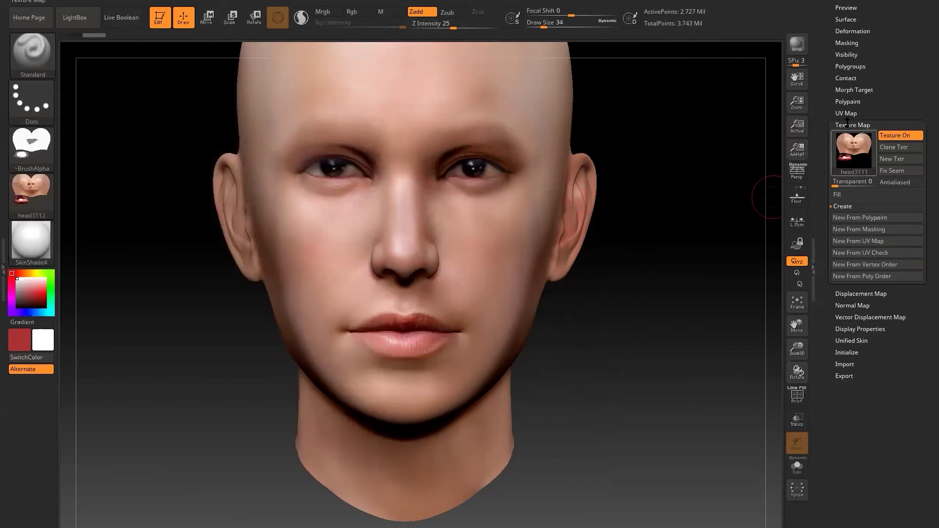
Switch the Standard brush to Rgb painting without Zadd and undo the trial stroke beside the nose
{"action": "left_click", "coordinate": [840, 126]}
{"action": "left_click_drag", "start_coordinate": [671, 238], "coordinate": [672, 286], "text": "alt"}
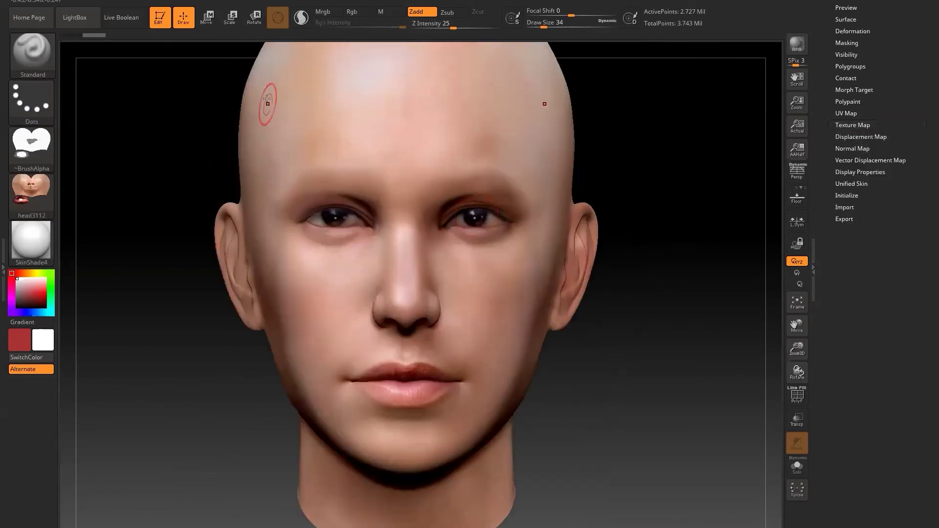
{"action": "left_click", "coordinate": [351, 12]}
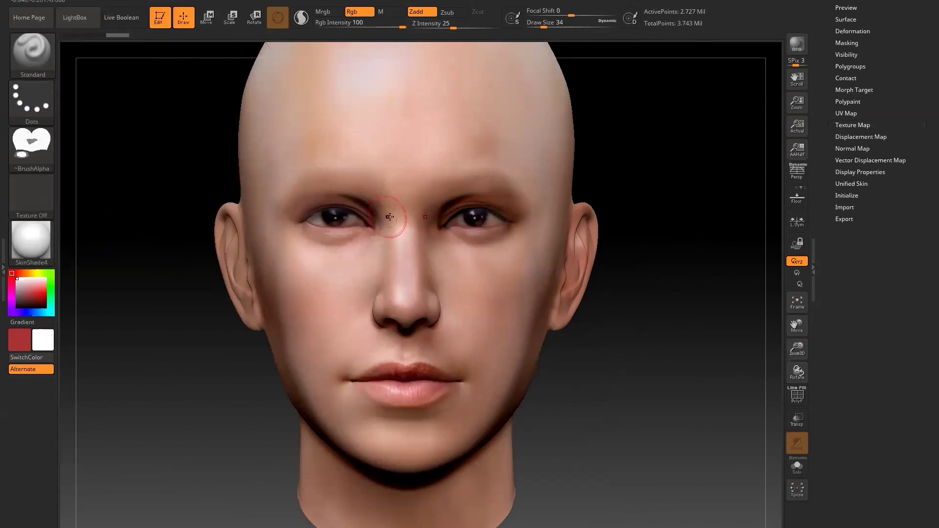
{"action": "left_click_drag", "start_coordinate": [450, 262], "coordinate": [478, 302]}
{"action": "key", "text": "ctrl+z"}
{"action": "key", "text": "ctrl+z"}
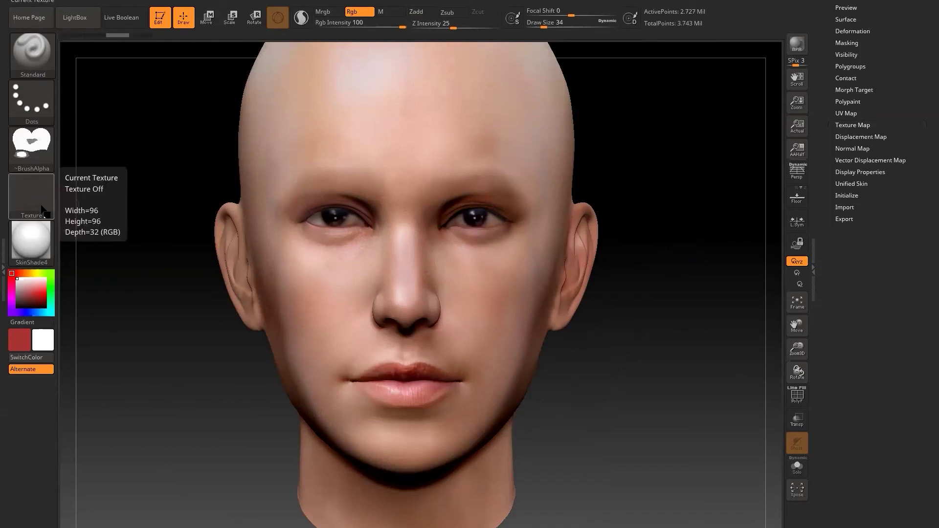
Turn off the alpha of the Standard brush
{"action": "left_click", "coordinate": [31, 147]}
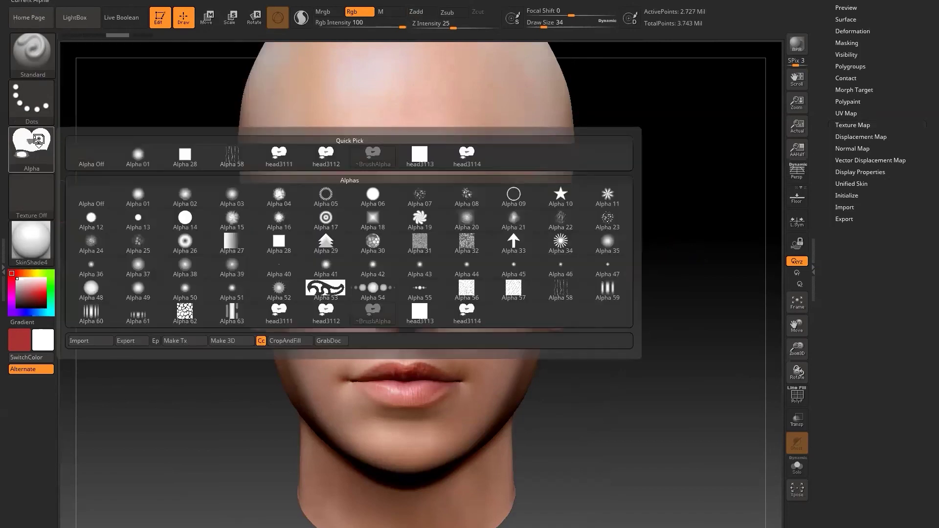
{"action": "left_click", "coordinate": [93, 155]}
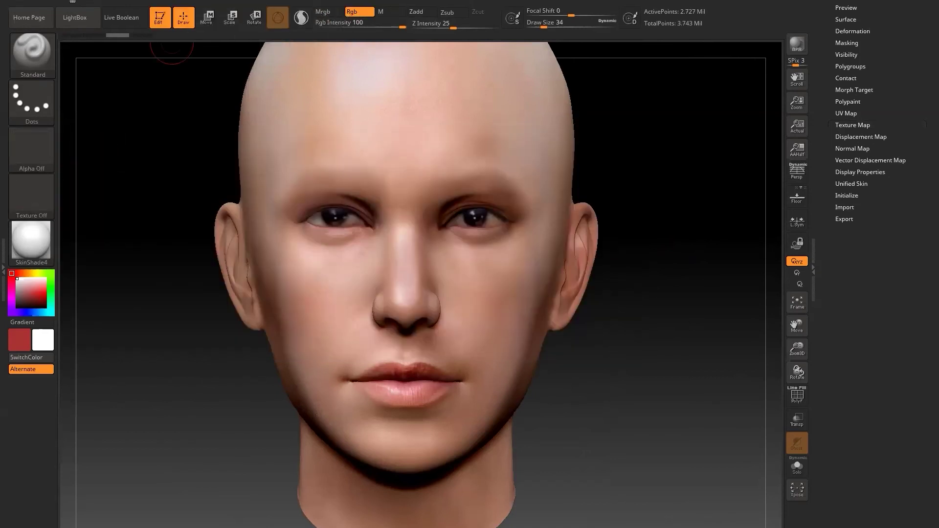
{"action": "left_click", "coordinate": [71, 1]}
Try painting both cheeks in a newly picked red with the head's texture map turned off, and undo the stroke
{"action": "left_click_drag", "start_coordinate": [567, 348], "coordinate": [555, 318]}
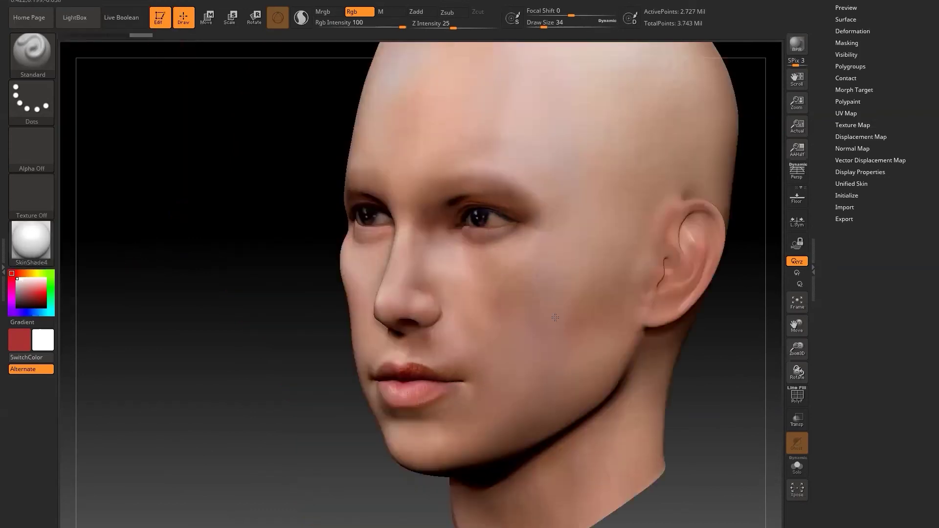
{"action": "left_click_drag", "start_coordinate": [222, 319], "coordinate": [332, 274]}
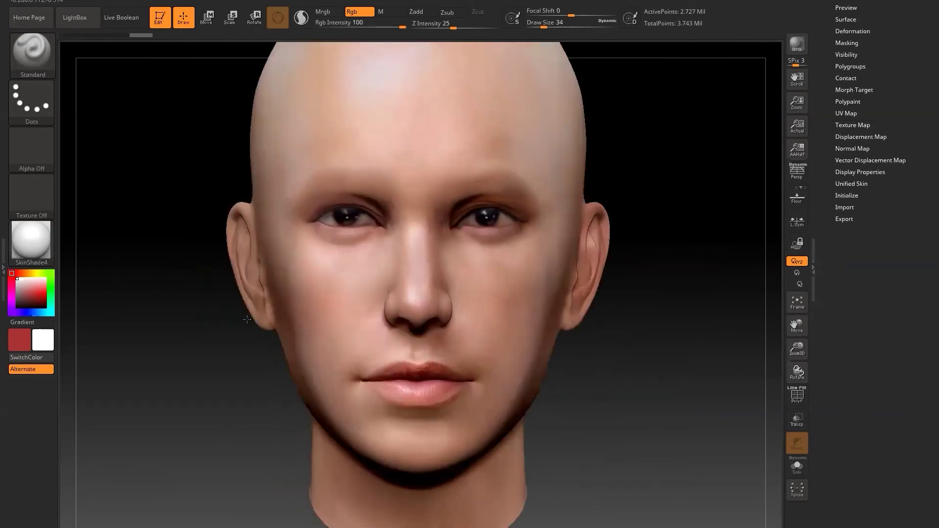
{"action": "left_click", "coordinate": [848, 122]}
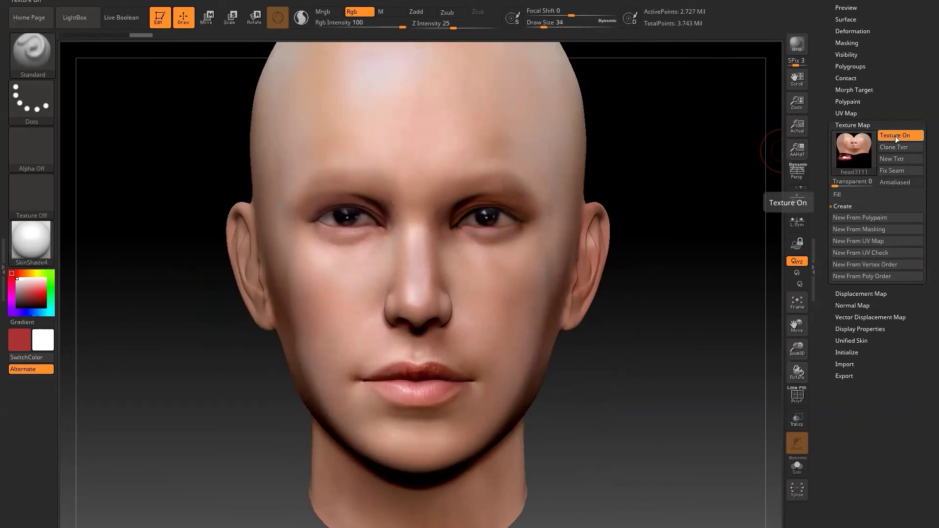
{"action": "left_click", "coordinate": [895, 136]}
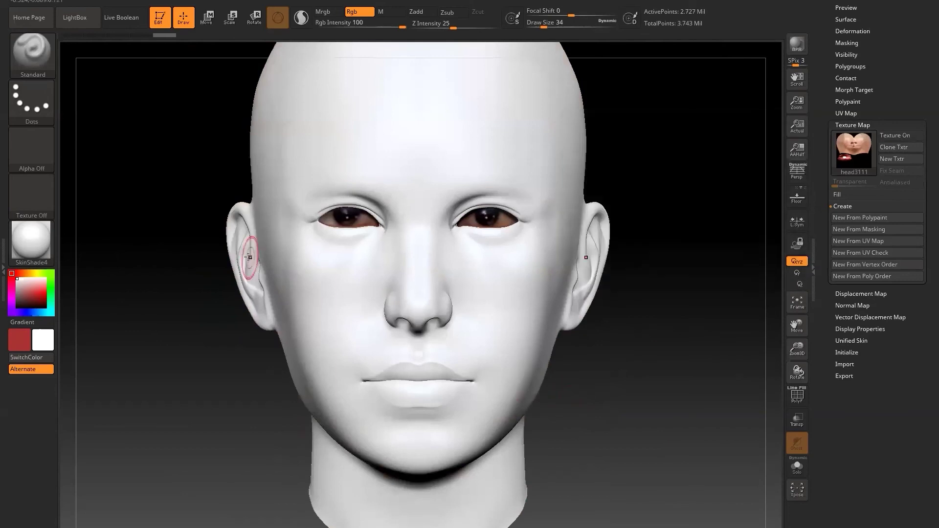
{"action": "left_click", "coordinate": [34, 294]}
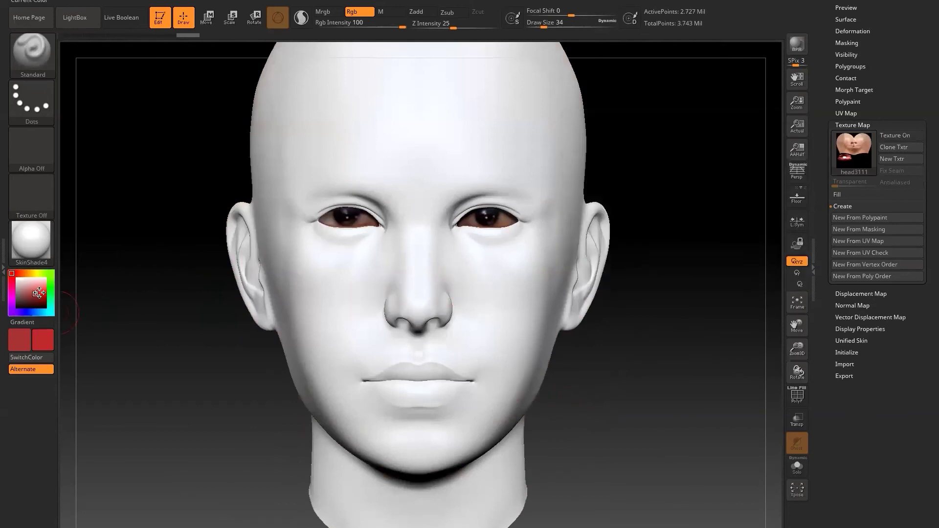
{"action": "mouse_move", "coordinate": [474, 298]}
{"action": "left_mouse_down"}
{"action": "mouse_move", "coordinate": [513, 329]}
{"action": "mouse_move", "coordinate": [515, 301]}
{"action": "left_mouse_up"}
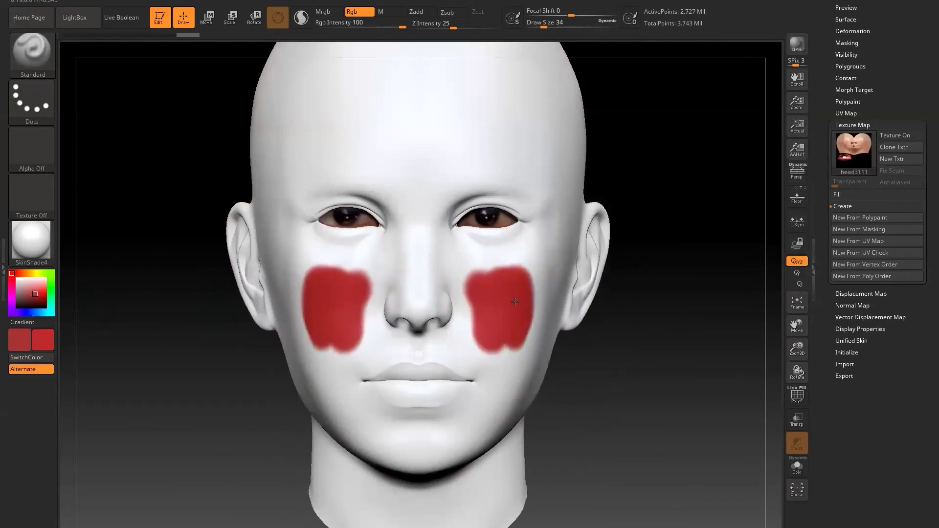
{"action": "key", "text": "ctrl+z"}
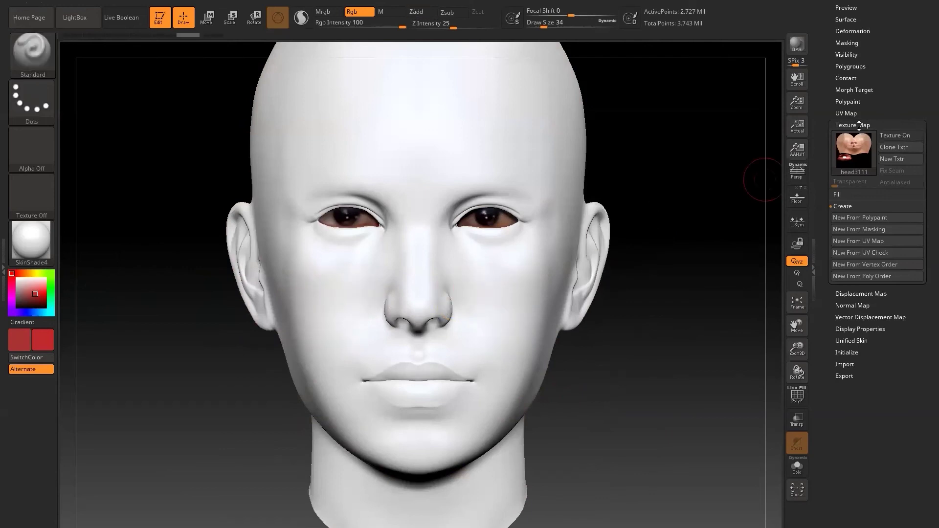
Turn the texture map back on, replace it with a new plain red texture, and set the paint color to white
{"action": "left_click", "coordinate": [903, 136]}
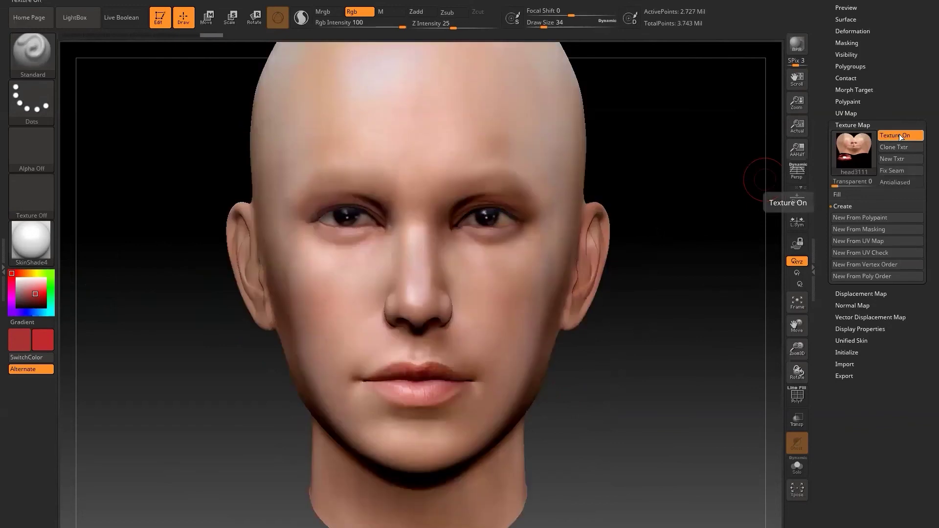
{"action": "left_click", "coordinate": [904, 160]}
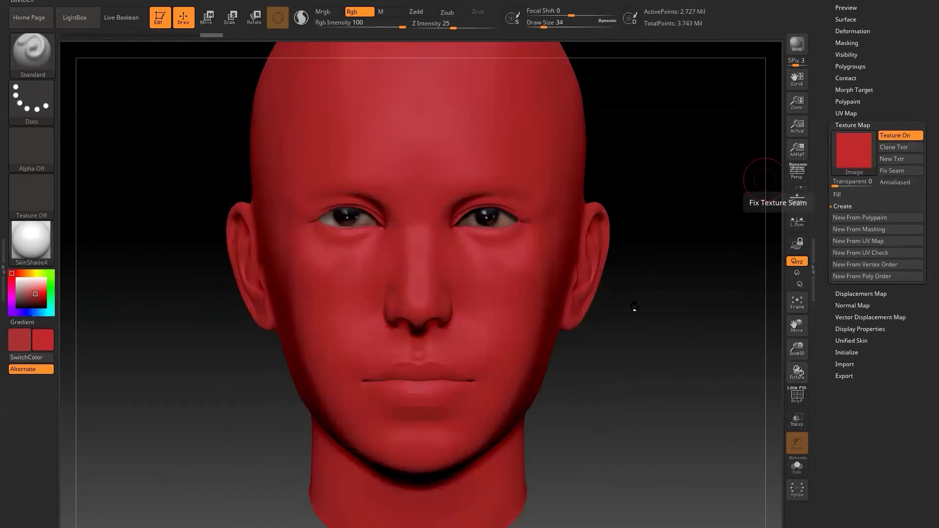
{"action": "left_click_drag", "start_coordinate": [34, 292], "coordinate": [17, 279]}
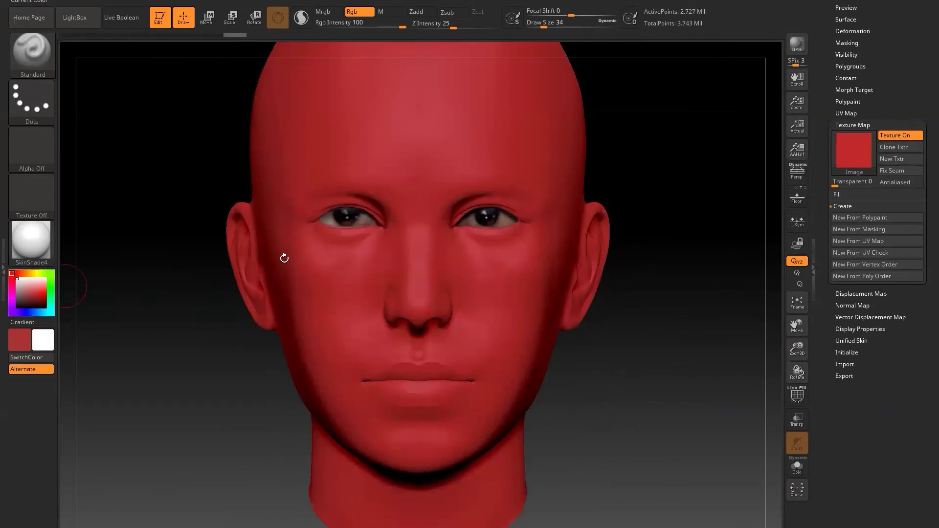
Replace the head's texture map with a new plain white texture and turn the texture map off
{"action": "left_click", "coordinate": [895, 160]}
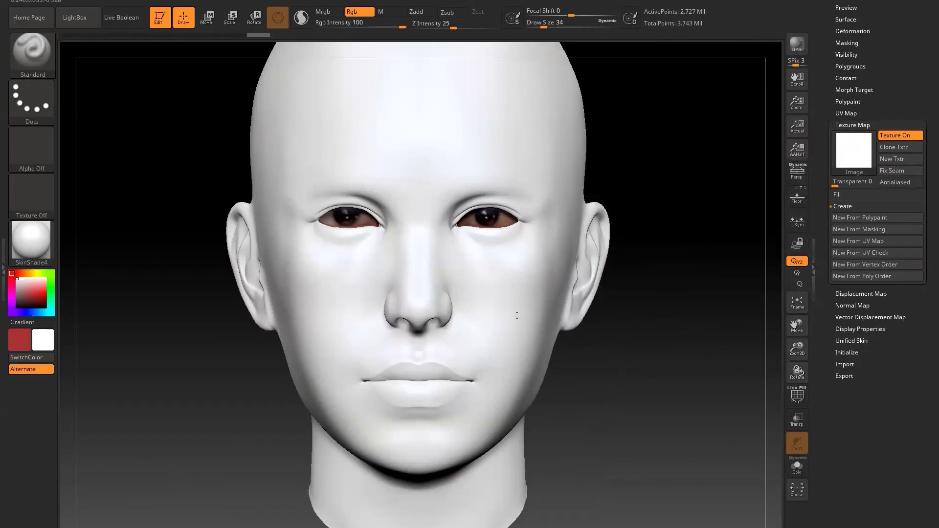
{"action": "left_click", "coordinate": [904, 138]}
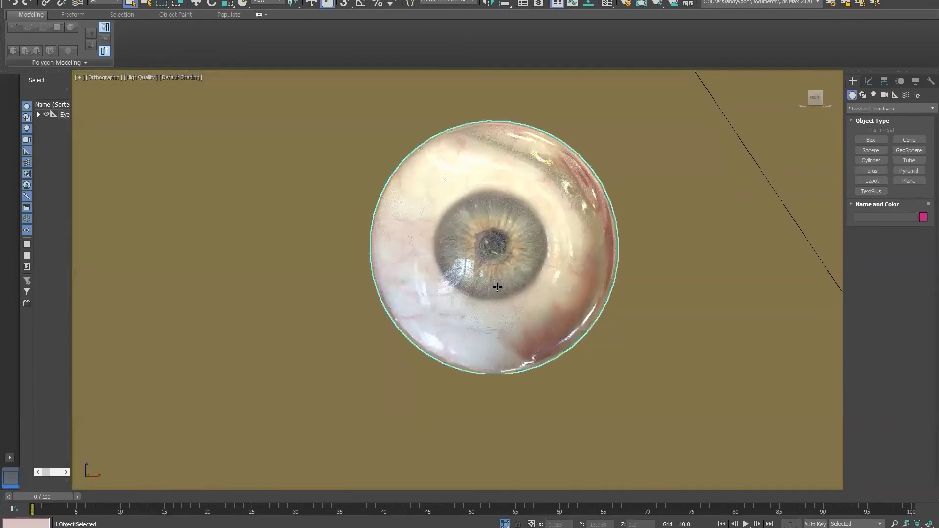
Switch to 3ds Max and examine the textured eyeball from several angles, with its edges shown and hidden
{"action": "mouse_move", "coordinate": [502, 297]}
{"action": "middle_mouse_down", "text": "alt"}
{"action": "mouse_move", "coordinate": [461, 308]}
{"action": "mouse_move", "coordinate": [473, 309]}
{"action": "mouse_move", "coordinate": [434, 335]}
{"action": "mouse_move", "coordinate": [457, 240]}
{"action": "middle_mouse_up", "text": "alt"}
{"action": "key", "text": "F4"}
{"action": "mouse_move", "coordinate": [449, 282]}
{"action": "middle_mouse_down", "text": "alt"}
{"action": "mouse_move", "coordinate": [470, 287]}
{"action": "mouse_move", "coordinate": [465, 331]}
{"action": "mouse_move", "coordinate": [420, 357]}
{"action": "mouse_move", "coordinate": [399, 240]}
{"action": "middle_mouse_up", "text": "alt"}
{"action": "middle_click_drag", "start_coordinate": [451, 322], "coordinate": [515, 348], "text": "alt"}
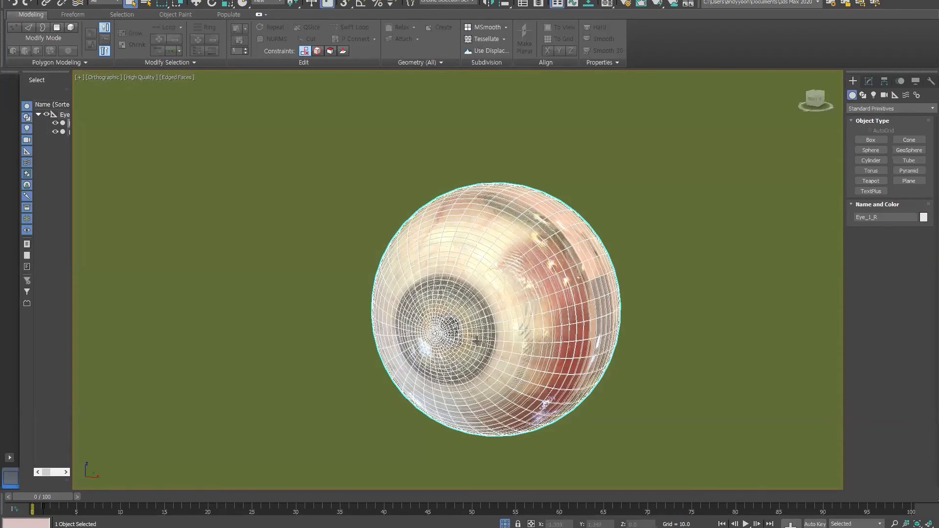
{"action": "scroll", "coordinate": [477, 340], "scroll_direction": "up", "scroll_amount": 3}
{"action": "mouse_move", "coordinate": [462, 343]}
{"action": "middle_mouse_down", "text": "alt"}
{"action": "mouse_move", "coordinate": [520, 331]}
{"action": "mouse_move", "coordinate": [468, 314]}
{"action": "mouse_move", "coordinate": [509, 332]}
{"action": "mouse_move", "coordinate": [545, 331]}
{"action": "mouse_move", "coordinate": [448, 331]}
{"action": "mouse_move", "coordinate": [522, 352]}
{"action": "mouse_move", "coordinate": [541, 402]}
{"action": "mouse_move", "coordinate": [553, 354]}
{"action": "mouse_move", "coordinate": [526, 318]}
{"action": "mouse_move", "coordinate": [435, 277]}
{"action": "mouse_move", "coordinate": [466, 289]}
{"action": "mouse_move", "coordinate": [369, 286]}
{"action": "mouse_move", "coordinate": [489, 274]}
{"action": "mouse_move", "coordinate": [543, 254]}
{"action": "mouse_move", "coordinate": [531, 243]}
{"action": "middle_mouse_up", "text": "alt"}
{"action": "scroll", "coordinate": [493, 324], "scroll_direction": "down", "scroll_amount": 2}
{"action": "key", "text": "F4"}
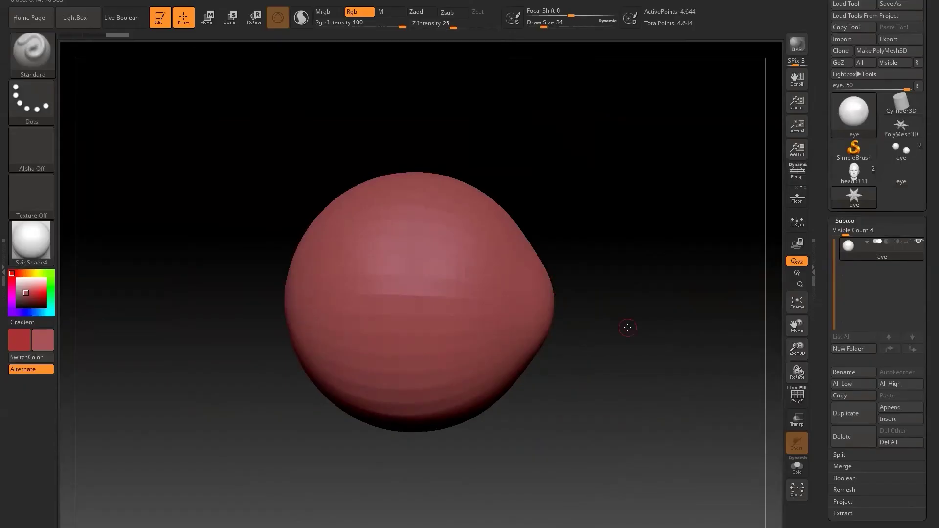
Switch to ZBrush and examine the eye mesh's shape with PolyFrame turned on
{"action": "mouse_move", "coordinate": [628, 327]}
{"action": "left_mouse_down", "text": "alt"}
{"action": "mouse_move", "coordinate": [642, 334]}
{"action": "mouse_move", "coordinate": [631, 307]}
{"action": "mouse_move", "coordinate": [602, 279]}
{"action": "mouse_move", "coordinate": [608, 262]}
{"action": "left_mouse_up", "text": "alt"}
{"action": "left_click", "coordinate": [796, 396]}
{"action": "left_click_drag", "start_coordinate": [606, 307], "coordinate": [630, 388]}
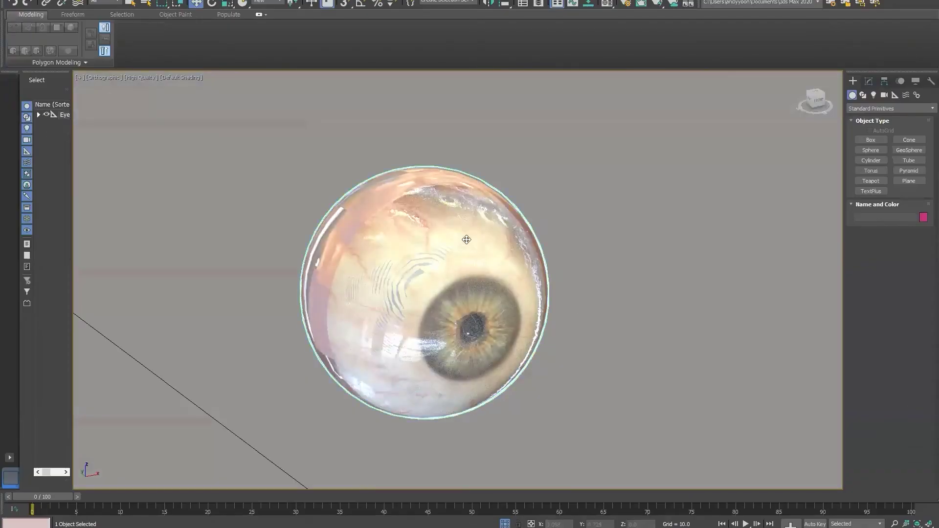
Switch to 3ds Max, pull the transparent outer shell off the textured inner eyeball, and examine both pieces
{"action": "left_click_drag", "start_coordinate": [468, 254], "coordinate": [717, 190]}
{"action": "left_click_drag", "start_coordinate": [509, 269], "coordinate": [563, 266]}
{"action": "middle_click_drag", "start_coordinate": [559, 393], "coordinate": [533, 223], "text": "alt"}
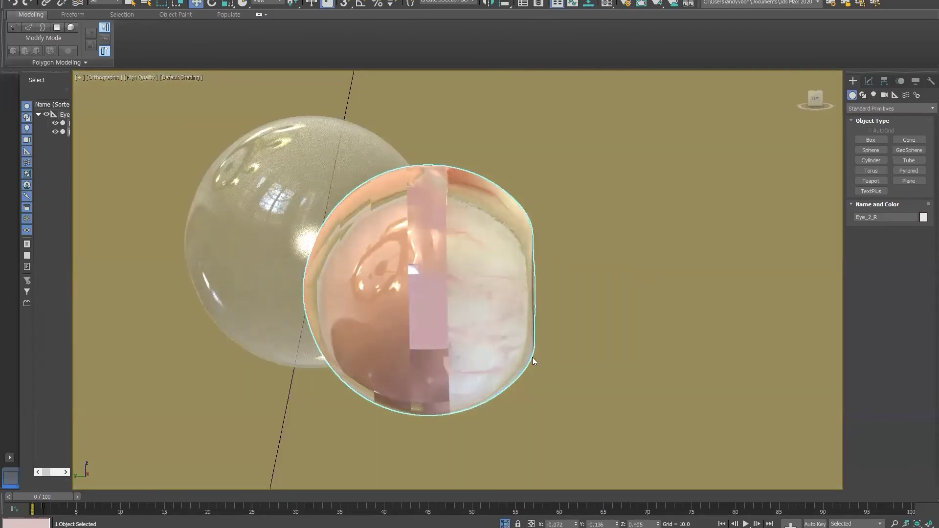
{"action": "middle_click_drag", "start_coordinate": [539, 313], "coordinate": [595, 255], "text": "alt"}
{"action": "left_click", "coordinate": [606, 206]}
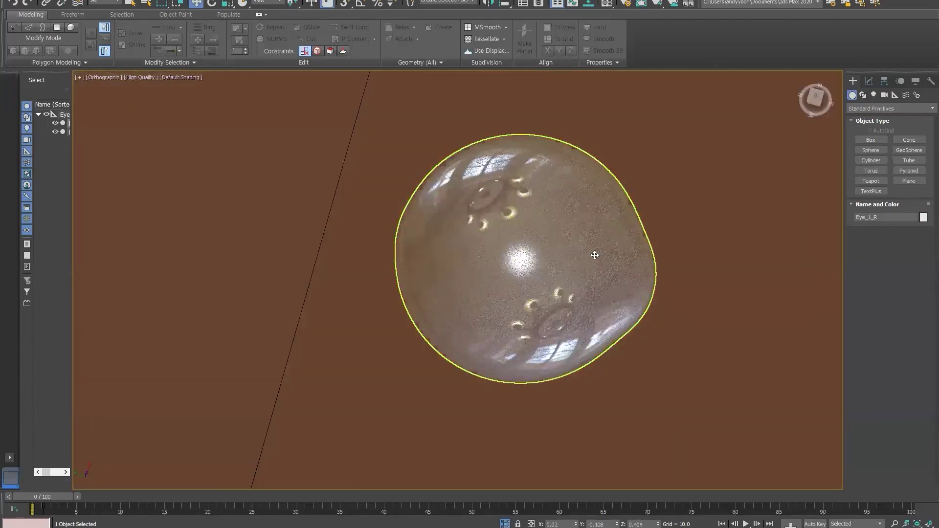
{"action": "middle_click_drag", "start_coordinate": [644, 333], "coordinate": [636, 191]}
{"action": "scroll", "coordinate": [568, 317], "scroll_direction": "down", "scroll_amount": 3}
{"action": "middle_click_drag", "start_coordinate": [567, 317], "coordinate": [538, 266], "text": "alt"}
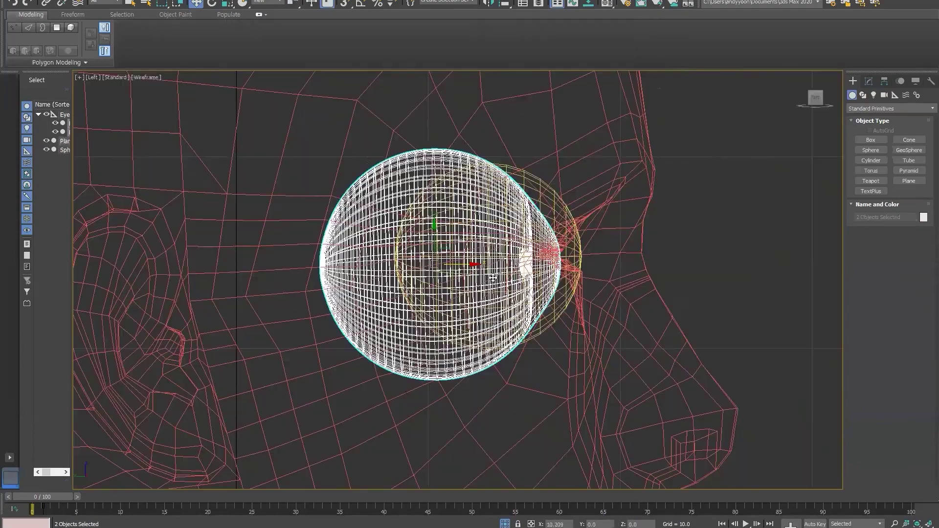
Move both eye pieces forward onto the reference sphere in the left view and scale them down uniformly to 91%
{"action": "left_click_drag", "start_coordinate": [492, 278], "coordinate": [509, 278]}
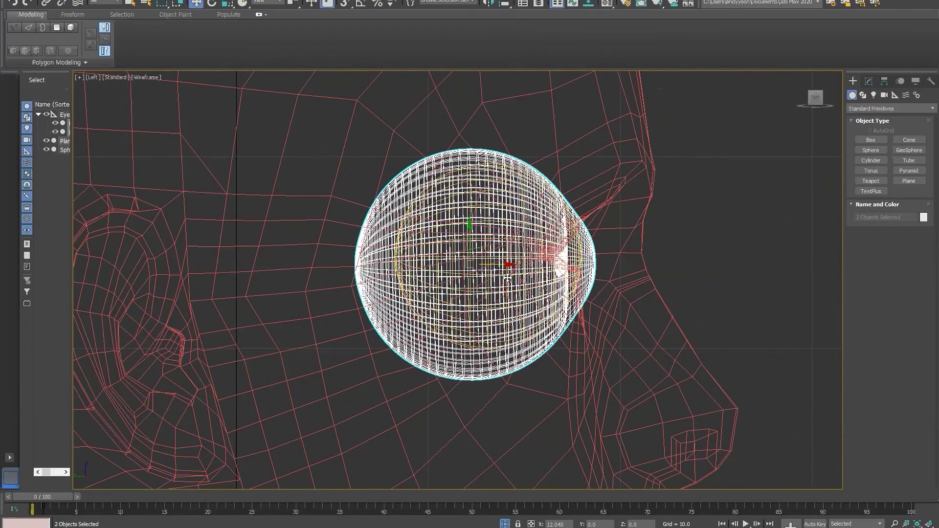
{"action": "scroll", "coordinate": [509, 279], "scroll_direction": "up", "scroll_amount": 5}
{"action": "scroll", "coordinate": [491, 300], "scroll_direction": "down", "scroll_amount": 3}
{"action": "key", "text": "r"}
{"action": "left_click_drag", "start_coordinate": [470, 279], "coordinate": [472, 287]}
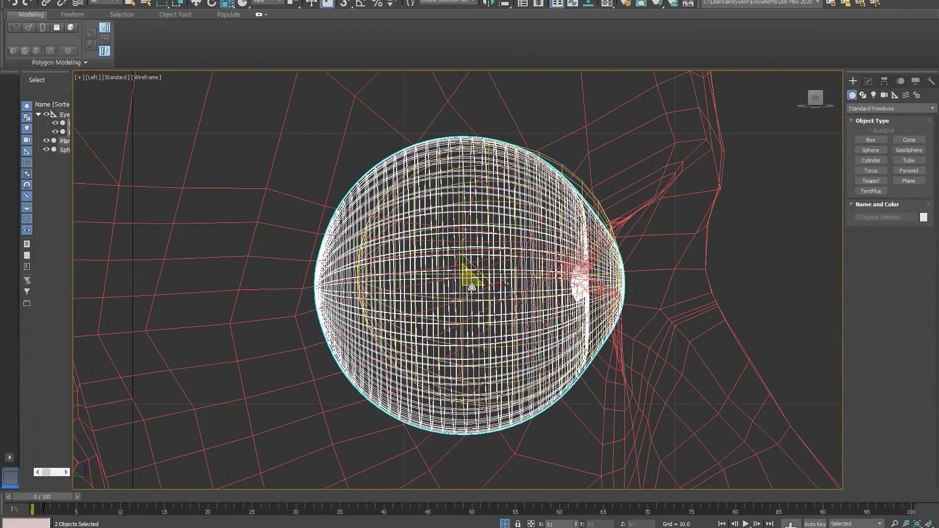
{"action": "key", "text": "w"}
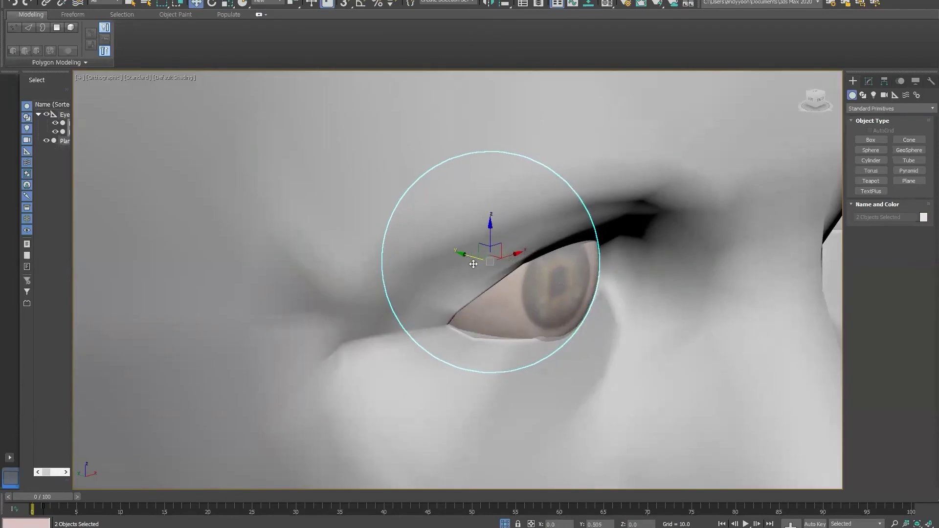
Examine the eyeball's fit in the eye socket from several angles and from the front
{"action": "mouse_move", "coordinate": [478, 264]}
{"action": "middle_mouse_down", "text": "alt"}
{"action": "mouse_move", "coordinate": [488, 325]}
{"action": "mouse_move", "coordinate": [473, 255]}
{"action": "mouse_move", "coordinate": [487, 318]}
{"action": "mouse_move", "coordinate": [474, 315]}
{"action": "mouse_move", "coordinate": [448, 333]}
{"action": "mouse_move", "coordinate": [374, 320]}
{"action": "mouse_move", "coordinate": [406, 325]}
{"action": "mouse_move", "coordinate": [463, 233]}
{"action": "middle_mouse_up", "text": "alt"}
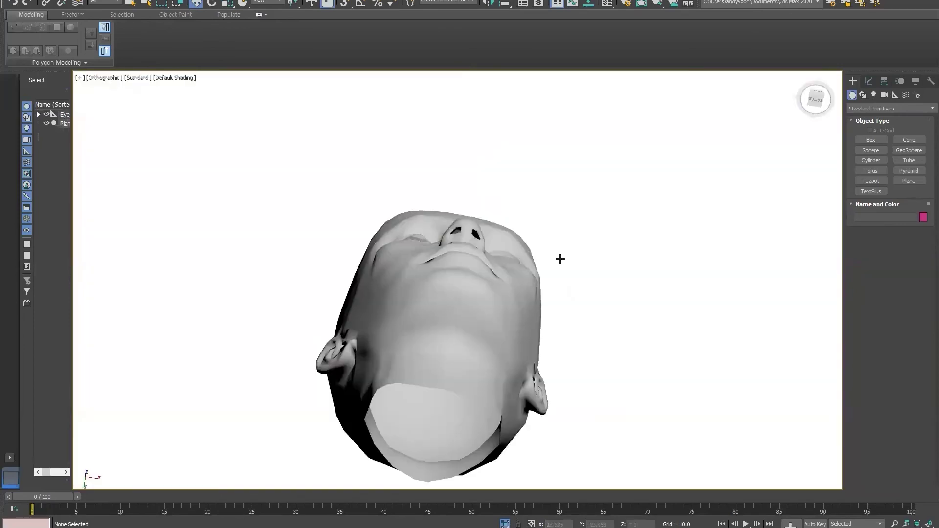
{"action": "middle_click_drag", "start_coordinate": [560, 258], "coordinate": [527, 331], "text": "alt"}
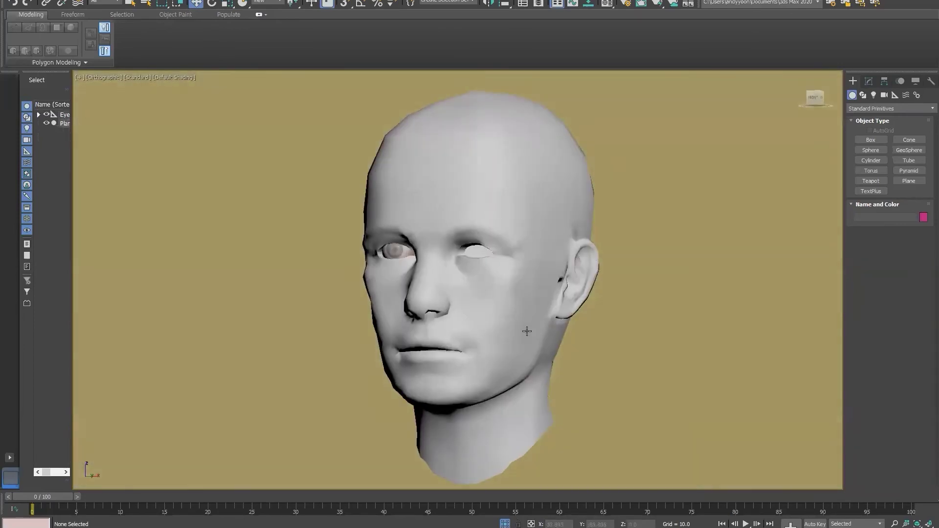
{"action": "scroll", "coordinate": [392, 243], "scroll_direction": "up", "scroll_amount": 4}
{"action": "middle_click_drag", "start_coordinate": [440, 295], "coordinate": [455, 298], "text": "alt"}
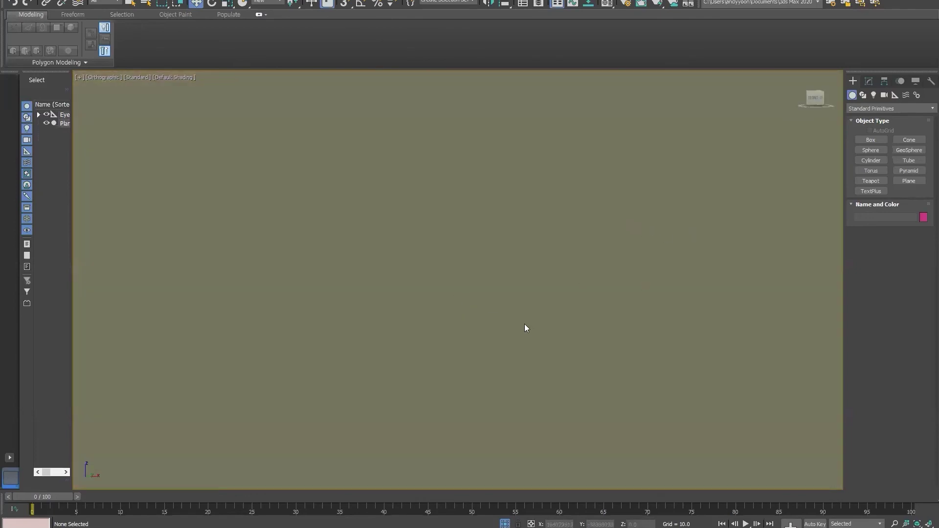
{"action": "middle_click_drag", "start_coordinate": [524, 324], "coordinate": [560, 307], "text": "alt"}
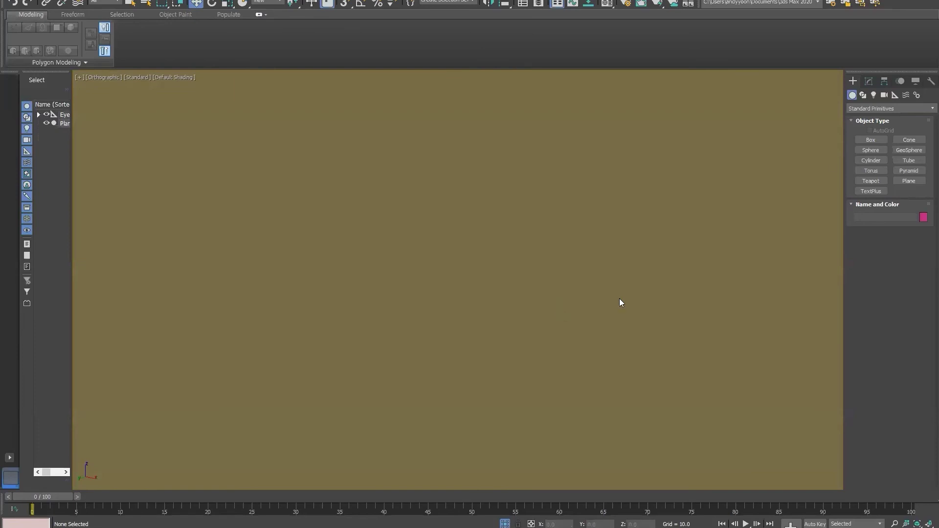
{"action": "key", "text": "f"}
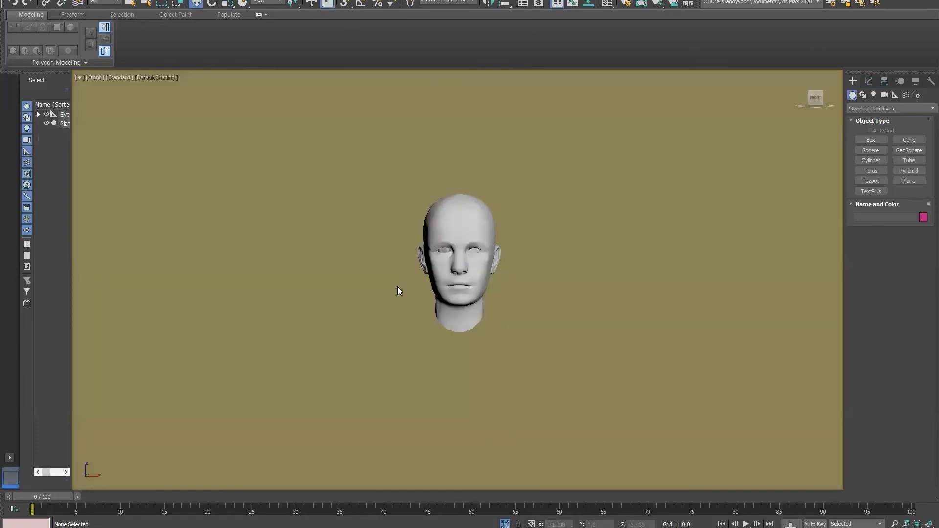
{"action": "scroll", "coordinate": [442, 285], "scroll_direction": "up", "scroll_amount": 6}
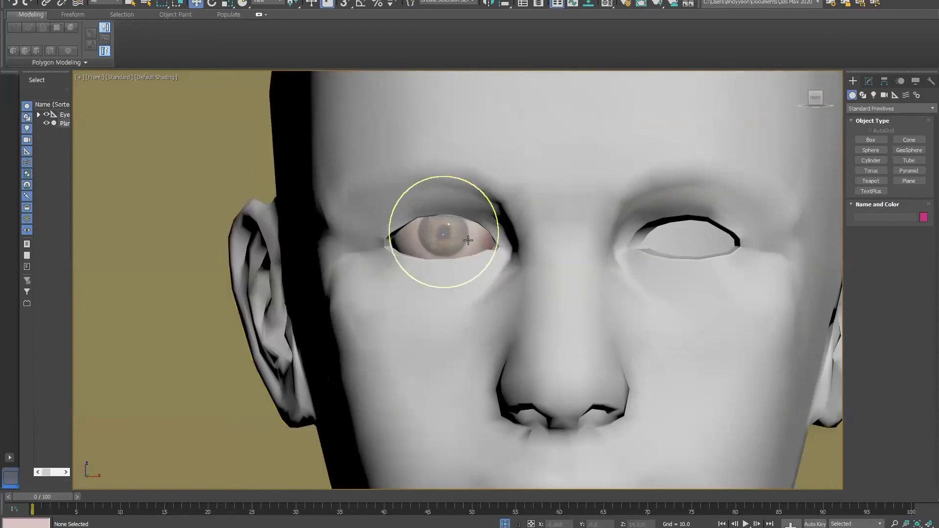
Export both selected eye pieces as eye.obj with the ZBrush preset, replacing the existing file
{"action": "left_click_drag", "start_coordinate": [525, 304], "coordinate": [525, 303]}
{"action": "left_click", "coordinate": [5, 4]}
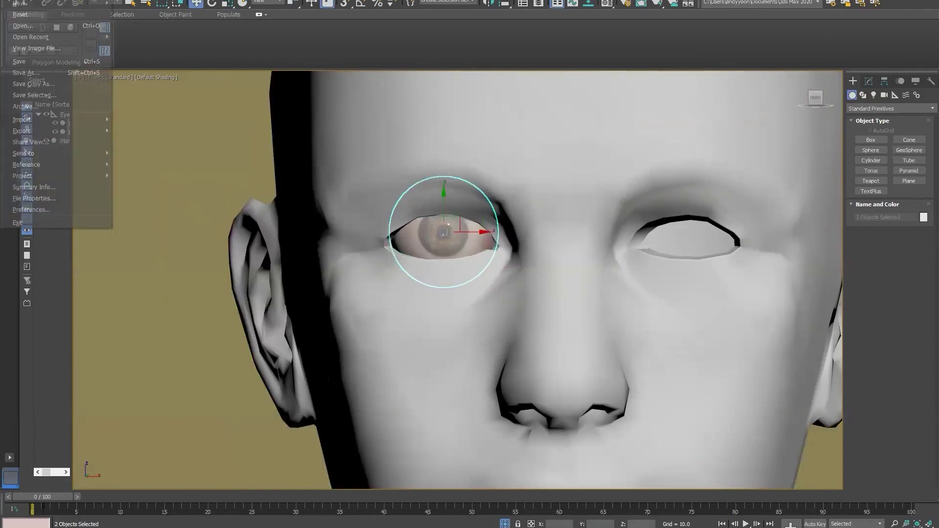
{"action": "mouse_move", "coordinate": [32, 128]}
{"action": "left_click", "coordinate": [131, 146]}
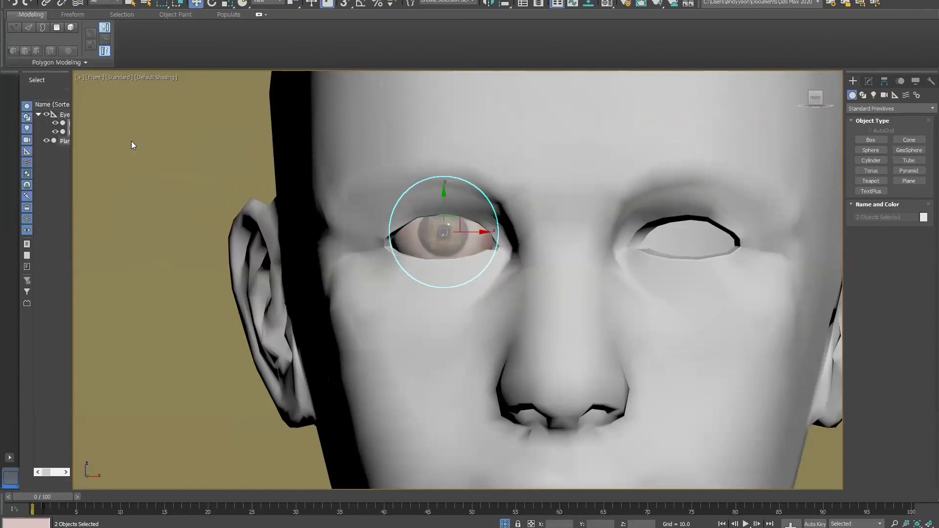
{"action": "double_click", "coordinate": [263, 94]}
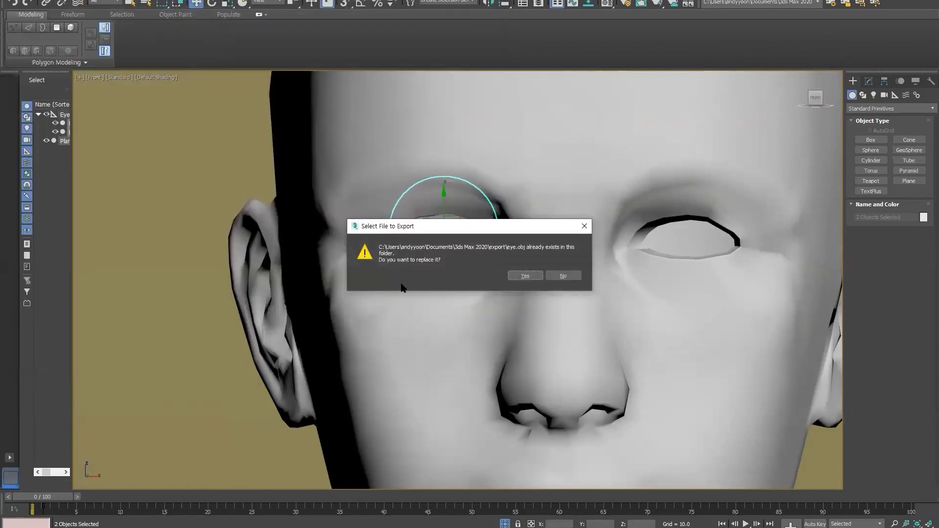
{"action": "left_click", "coordinate": [525, 275]}
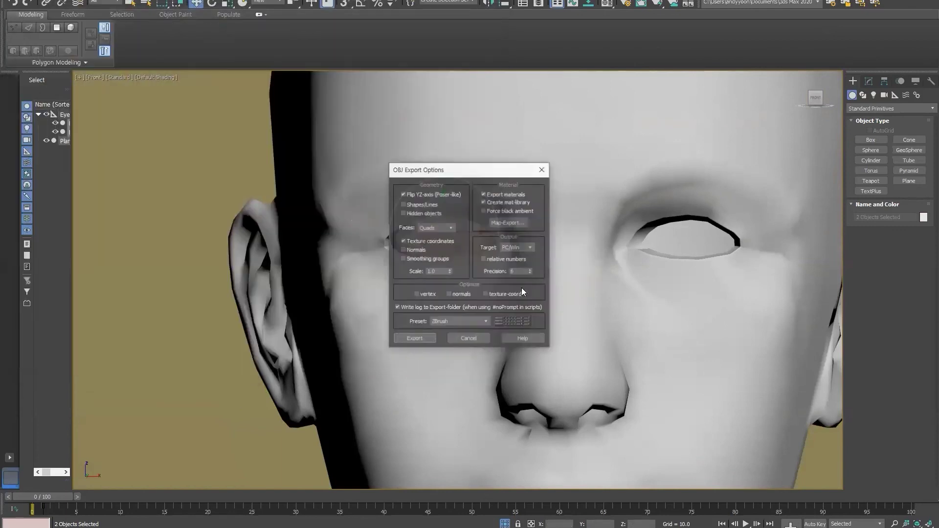
{"action": "left_click", "coordinate": [417, 338]}
{"action": "left_click", "coordinate": [567, 338]}
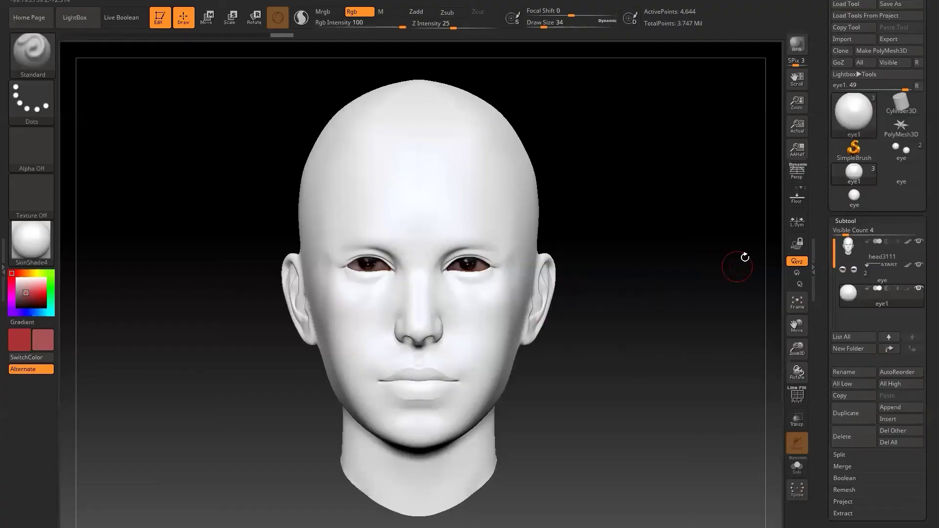
Switch to ZBrush, import the exported eye into the eye1 subtool, and hide the older pair of eyes
{"action": "mouse_move", "coordinate": [868, 302]}
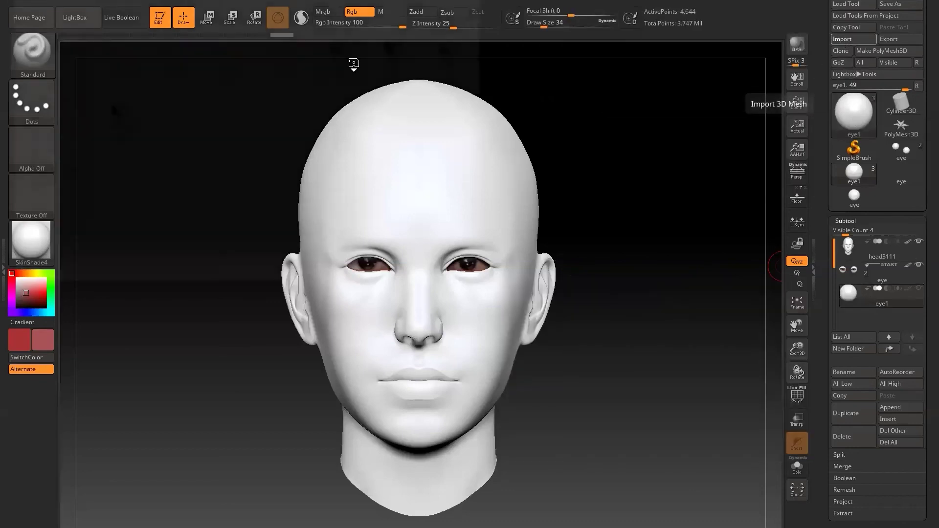
{"action": "left_click_drag", "start_coordinate": [588, 333], "coordinate": [622, 331], "text": "shift"}
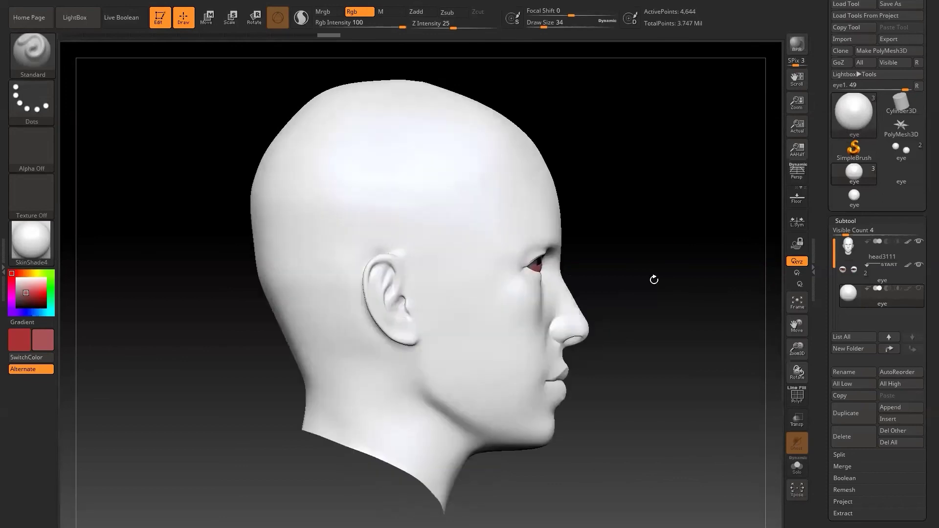
{"action": "left_click_drag", "start_coordinate": [670, 244], "coordinate": [563, 255], "text": "alt"}
{"action": "left_click_drag", "start_coordinate": [635, 273], "coordinate": [755, 279], "text": "alt"}
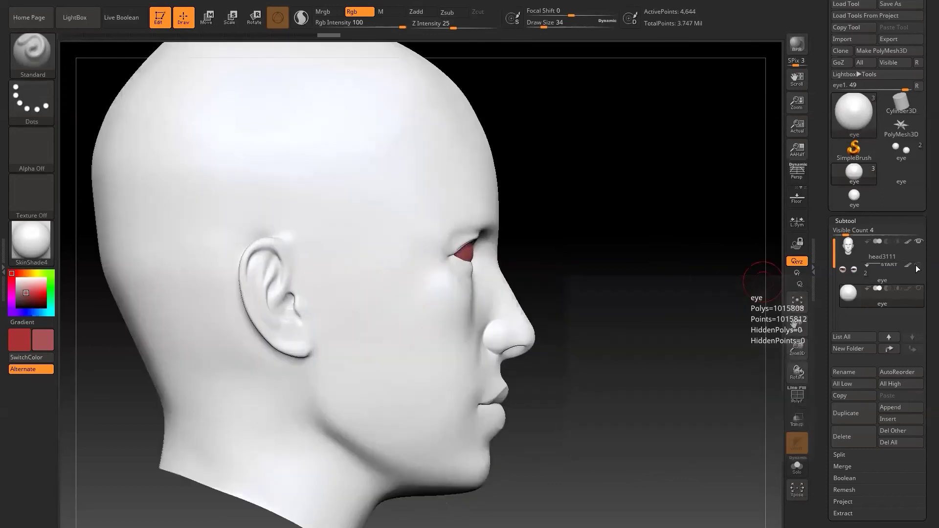
{"action": "left_click_drag", "start_coordinate": [573, 263], "coordinate": [520, 268], "text": "shift"}
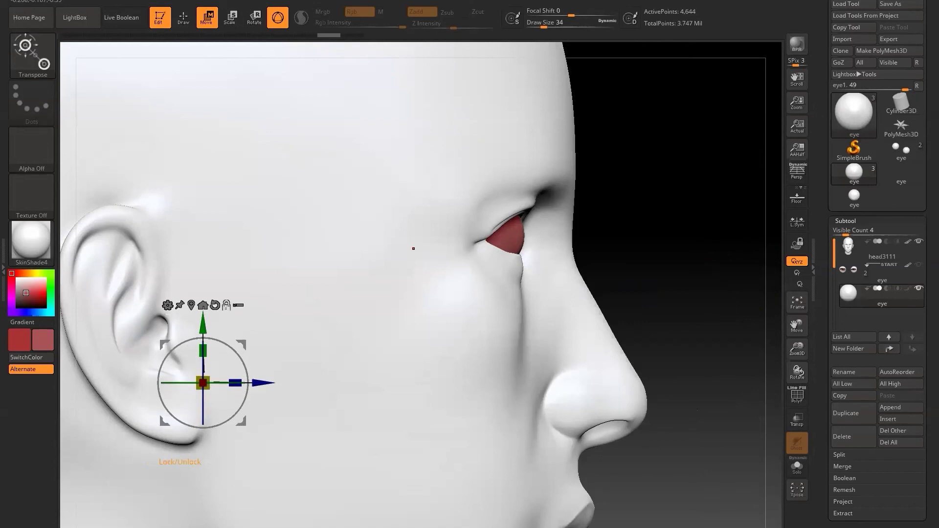
Center the unlocked gizmo on the red eye in the side and front views, and lock it again
{"action": "left_click_drag", "start_coordinate": [205, 375], "coordinate": [511, 239]}
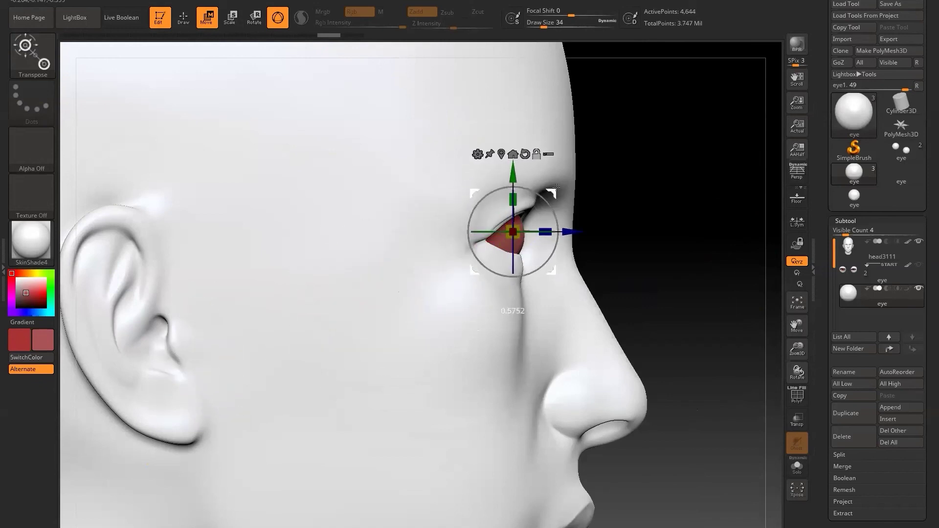
{"action": "left_click", "coordinate": [533, 159]}
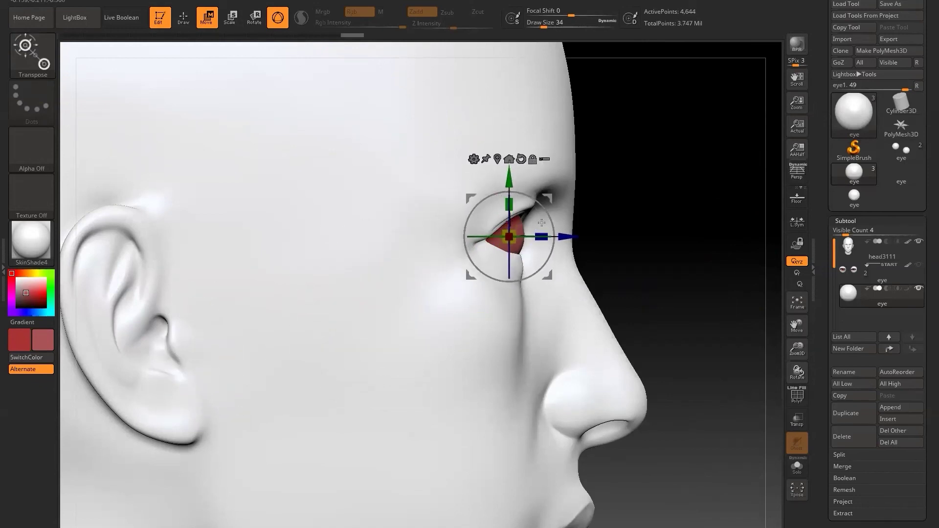
{"action": "left_click", "coordinate": [563, 238]}
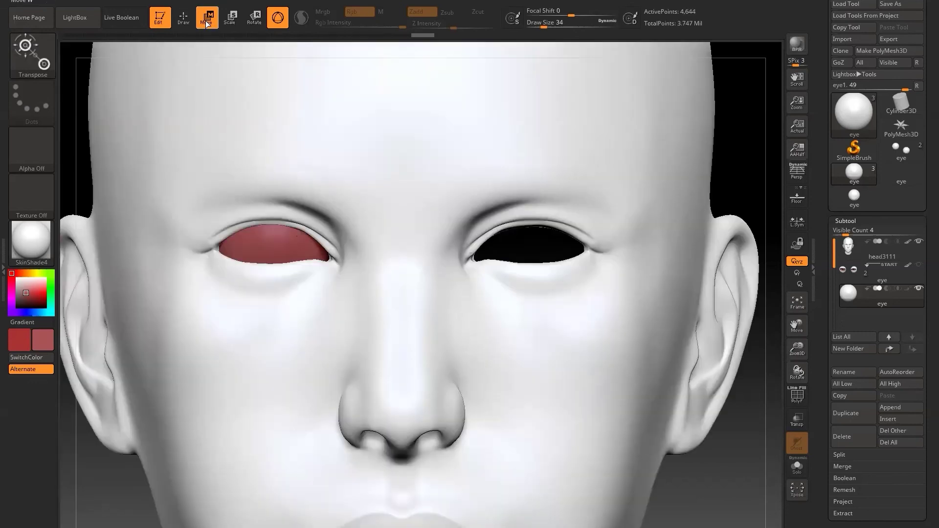
{"action": "key", "text": "f"}
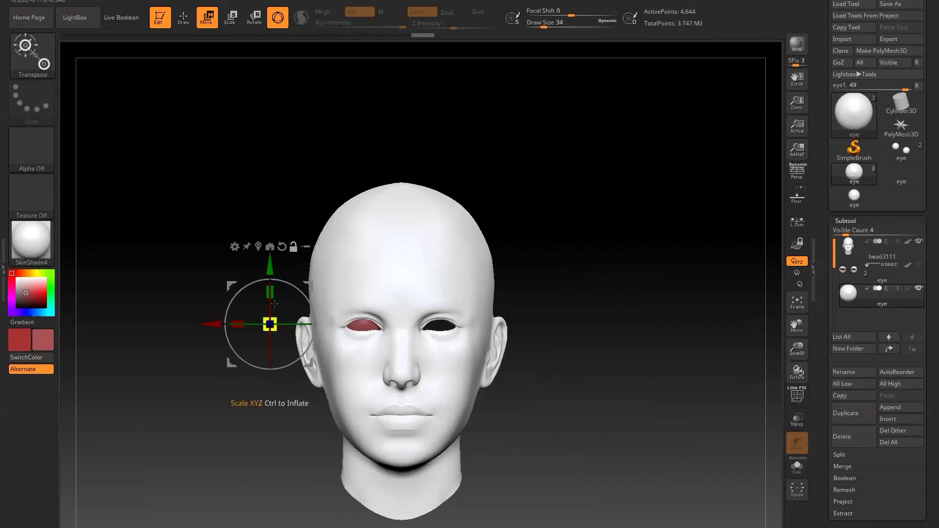
{"action": "left_click_drag", "start_coordinate": [311, 287], "coordinate": [406, 286]}
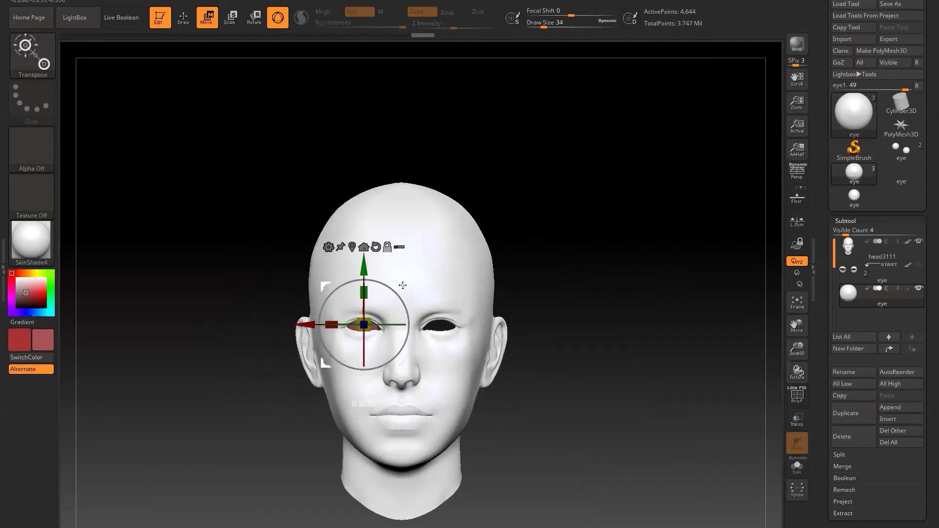
{"action": "left_click", "coordinate": [387, 247]}
Return to Draw mode and check the red eye's fit in the head from both sides and the front
{"action": "mouse_move", "coordinate": [580, 342]}
{"action": "left_mouse_down", "text": "alt"}
{"action": "mouse_move", "coordinate": [598, 350]}
{"action": "mouse_move", "coordinate": [428, 191]}
{"action": "left_mouse_up", "text": "alt"}
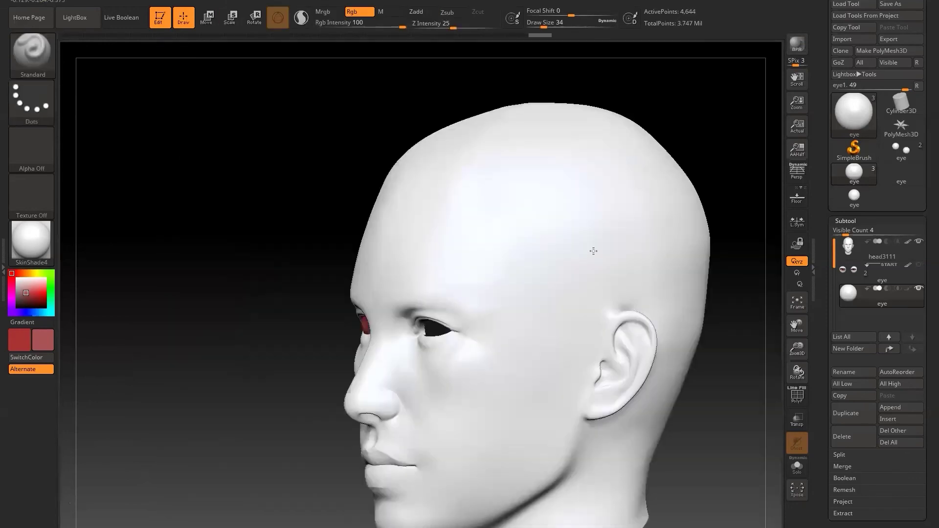
{"action": "left_click_drag", "start_coordinate": [593, 251], "coordinate": [614, 144]}
{"action": "left_click_drag", "start_coordinate": [609, 235], "coordinate": [660, 254], "text": "shift"}
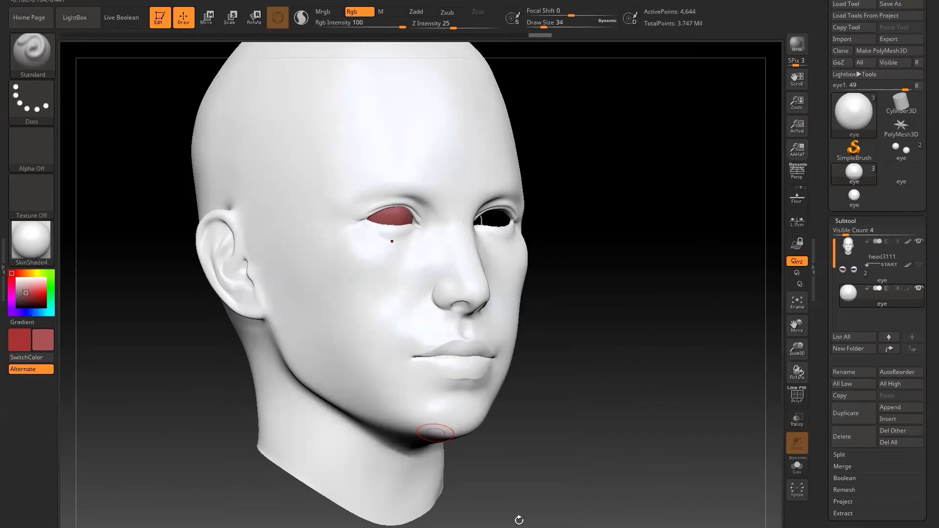
{"action": "left_click_drag", "start_coordinate": [519, 519], "coordinate": [638, 507], "text": "shift"}
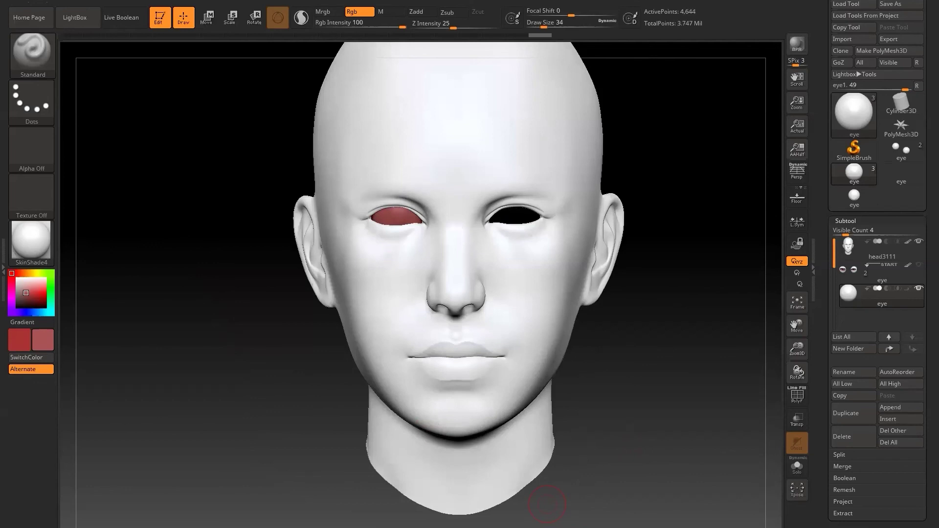
{"action": "left_click_drag", "start_coordinate": [547, 503], "coordinate": [658, 406]}
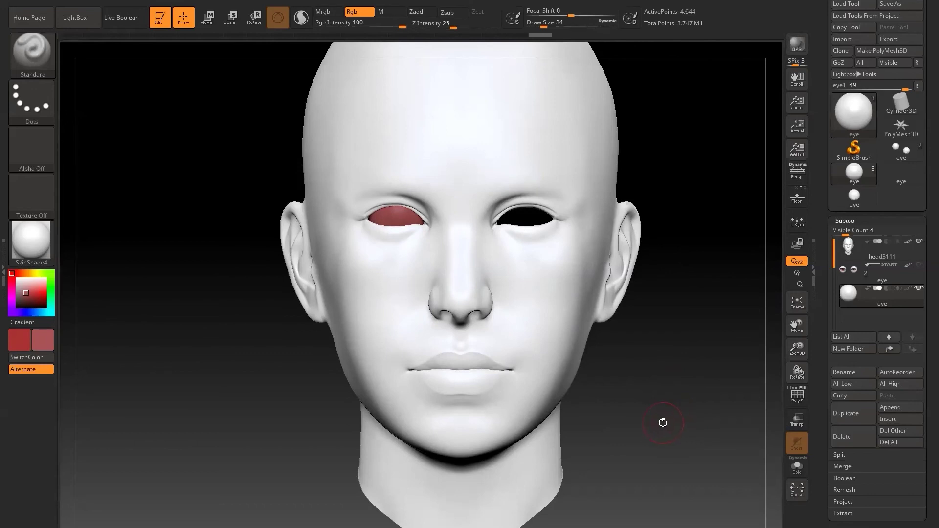
Show the head subtool again and delete the subtool holding the older pair of eyes
{"action": "mouse_move", "coordinate": [663, 415]}
{"action": "left_mouse_down"}
{"action": "mouse_move", "coordinate": [697, 418]}
{"action": "mouse_move", "coordinate": [681, 382]}
{"action": "mouse_move", "coordinate": [664, 377]}
{"action": "mouse_move", "coordinate": [646, 408]}
{"action": "left_mouse_up"}
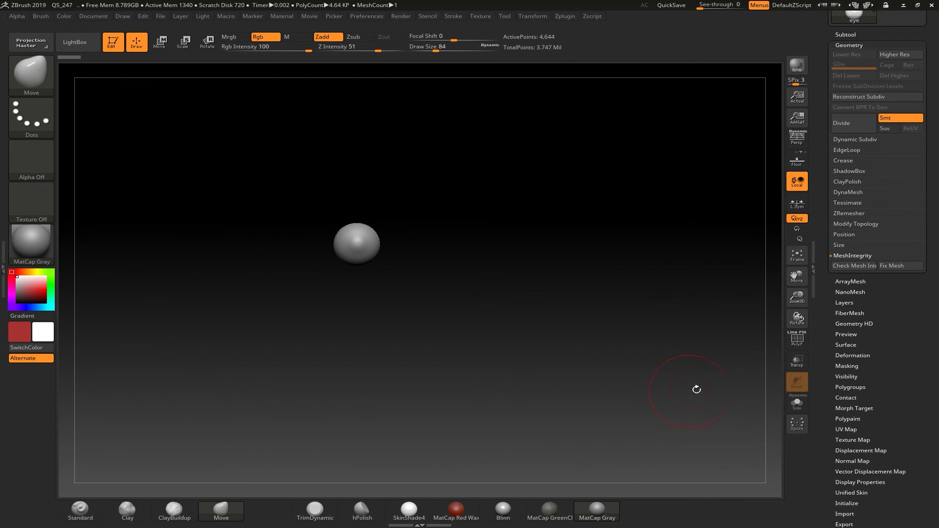
{"action": "scroll", "coordinate": [826, 126], "scroll_direction": "up", "scroll_amount": 3}
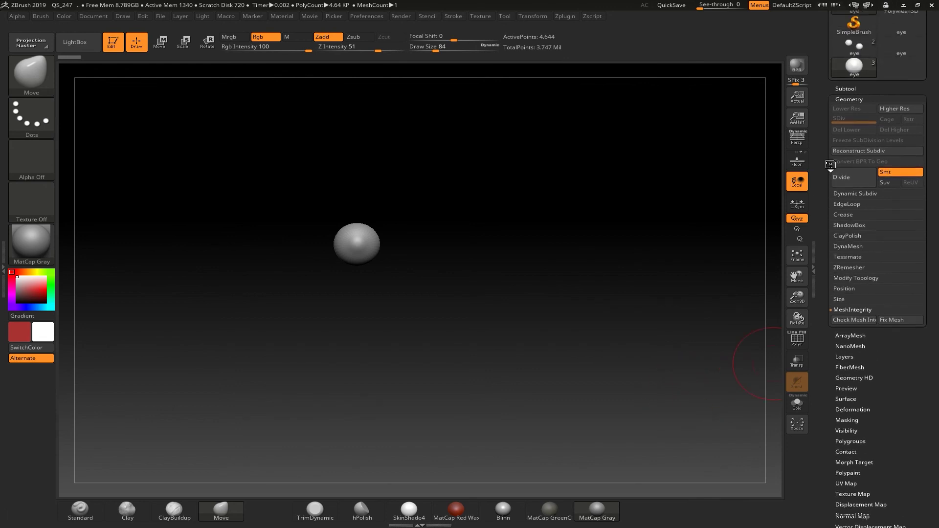
{"action": "left_click", "coordinate": [841, 89]}
{"action": "left_click", "coordinate": [918, 108]}
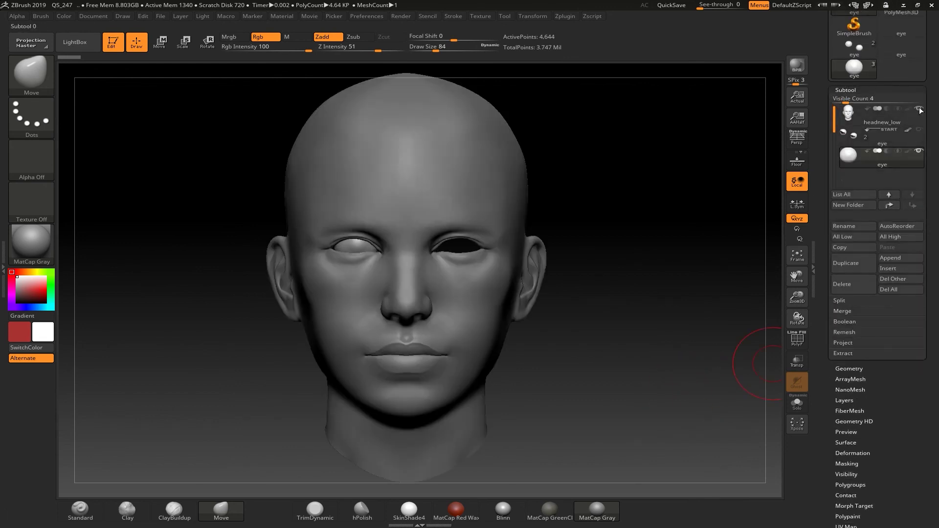
{"action": "left_click", "coordinate": [918, 130]}
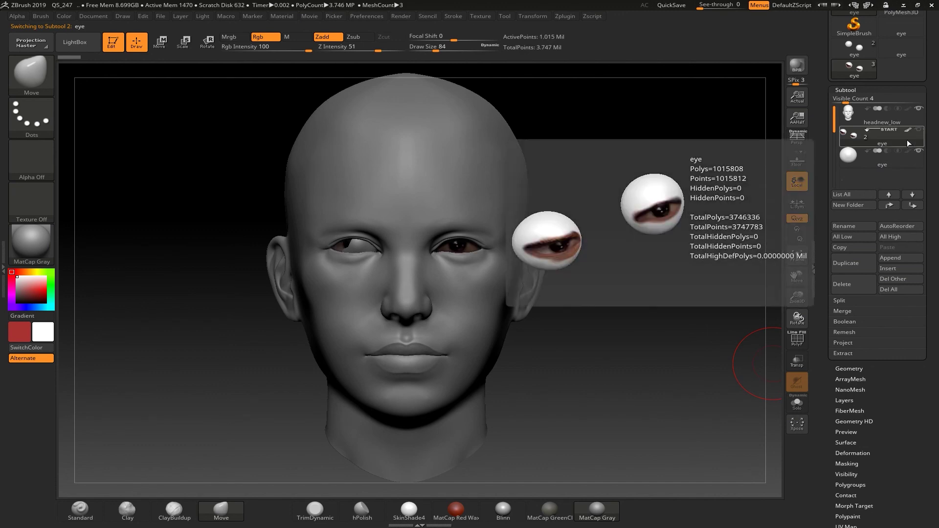
{"action": "left_click", "coordinate": [842, 284]}
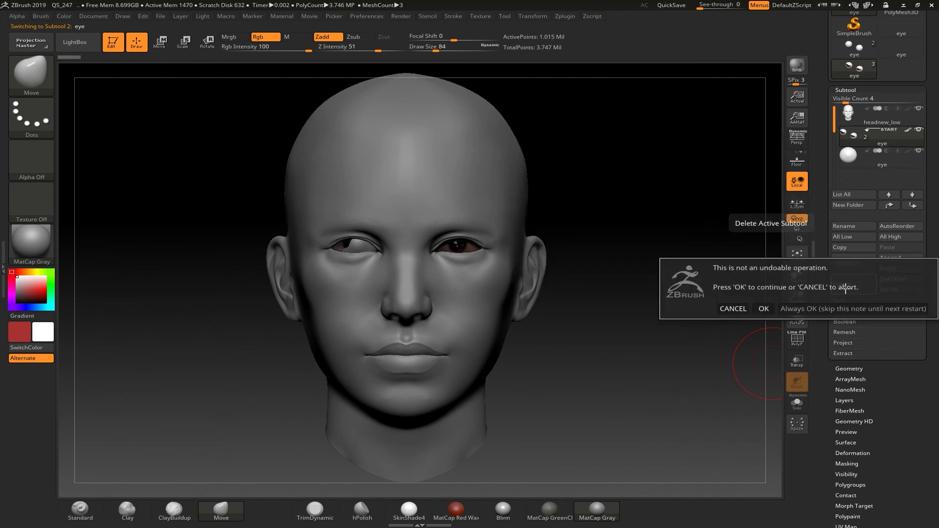
{"action": "left_click", "coordinate": [769, 310]}
{"action": "right_click", "coordinate": [771, 310]}
{"action": "mouse_move", "coordinate": [652, 256]}
{"action": "left_mouse_down"}
{"action": "mouse_move", "coordinate": [662, 260]}
{"action": "mouse_move", "coordinate": [653, 262]}
{"action": "left_mouse_up"}
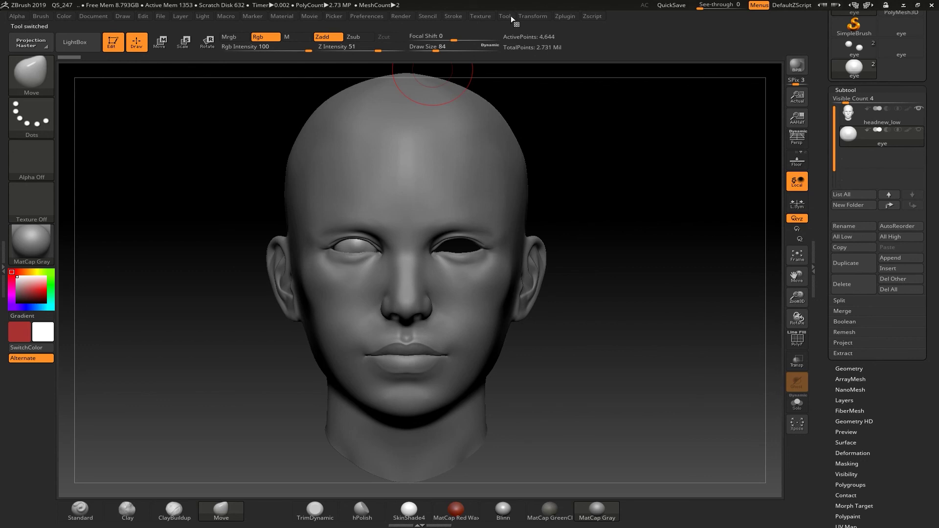
Mirror the remaining eye across the X axis with SubTool Master, merging the result into one subtool
{"action": "left_click", "coordinate": [533, 17]}
{"action": "left_click", "coordinate": [564, 17]}
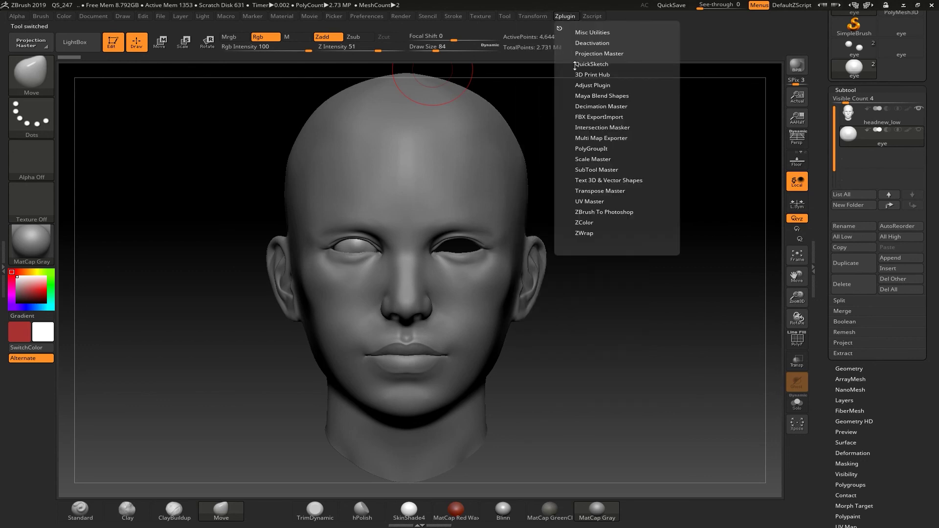
{"action": "left_click", "coordinate": [593, 170]}
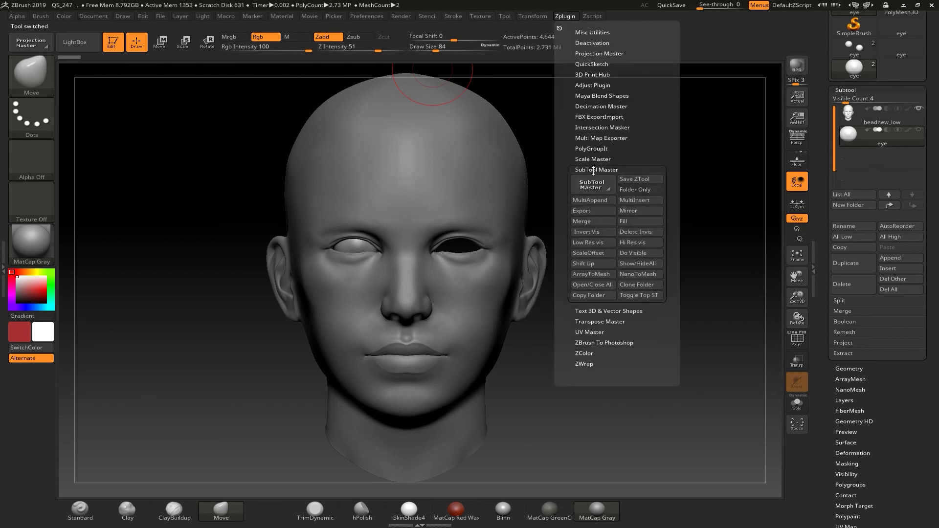
{"action": "left_click", "coordinate": [631, 213]}
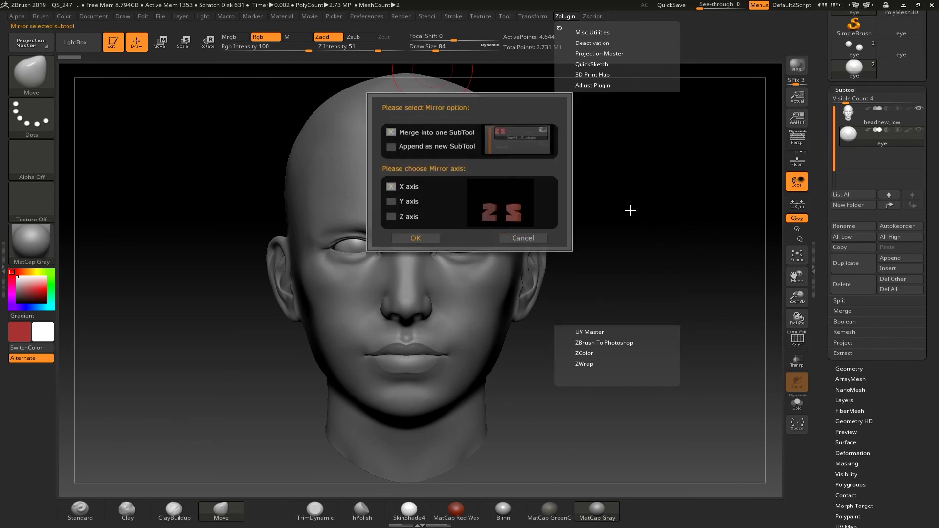
{"action": "left_click", "coordinate": [428, 236]}
{"action": "mouse_move", "coordinate": [570, 252]}
{"action": "left_mouse_down"}
{"action": "mouse_move", "coordinate": [666, 234]}
{"action": "mouse_move", "coordinate": [620, 227]}
{"action": "mouse_move", "coordinate": [630, 229]}
{"action": "mouse_move", "coordinate": [624, 260]}
{"action": "mouse_move", "coordinate": [614, 253]}
{"action": "mouse_move", "coordinate": [621, 260]}
{"action": "left_mouse_up"}
{"action": "left_click_drag", "start_coordinate": [650, 293], "coordinate": [582, 330]}
Select the headnew_low subtool and reduce it to subdivision level 1
{"action": "left_click", "coordinate": [890, 110]}
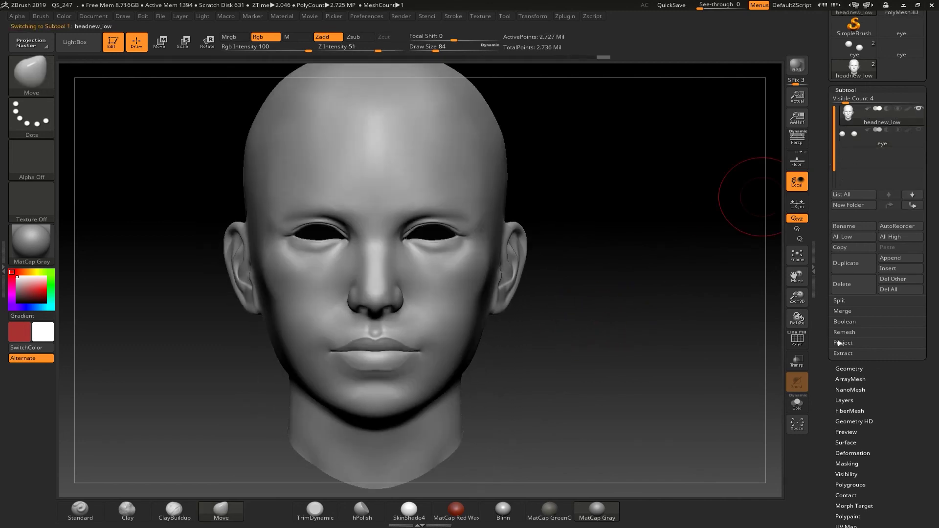
{"action": "left_click", "coordinate": [851, 371]}
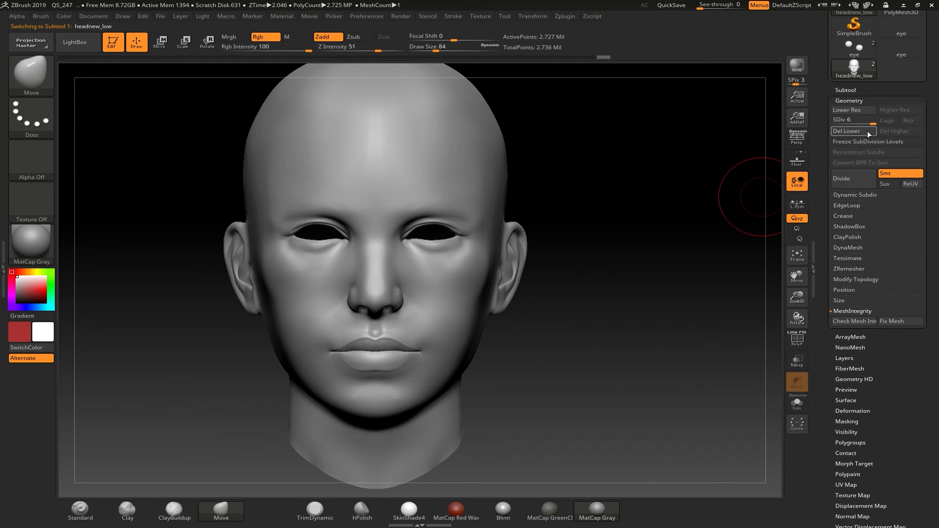
{"action": "left_click_drag", "start_coordinate": [868, 125], "coordinate": [824, 125]}
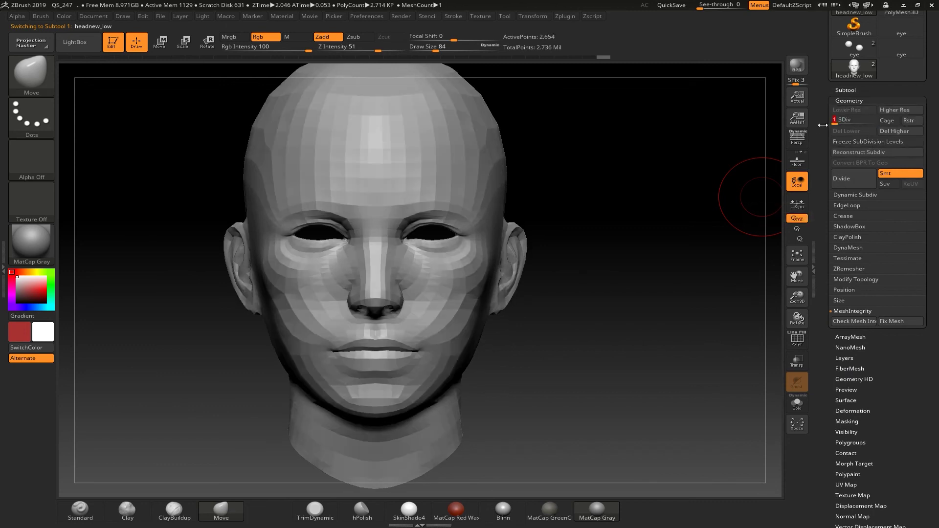
{"action": "left_click_drag", "start_coordinate": [627, 282], "coordinate": [625, 306]}
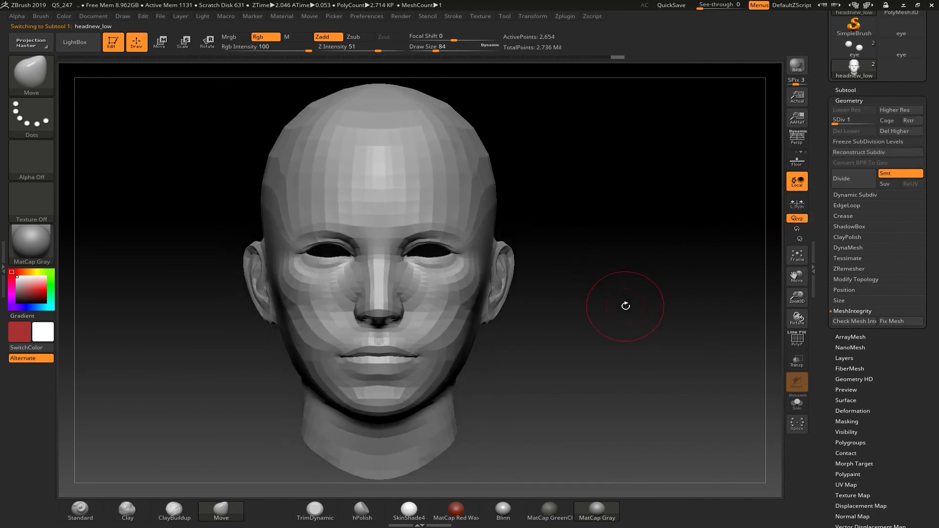
{"action": "left_click_drag", "start_coordinate": [677, 252], "coordinate": [671, 253]}
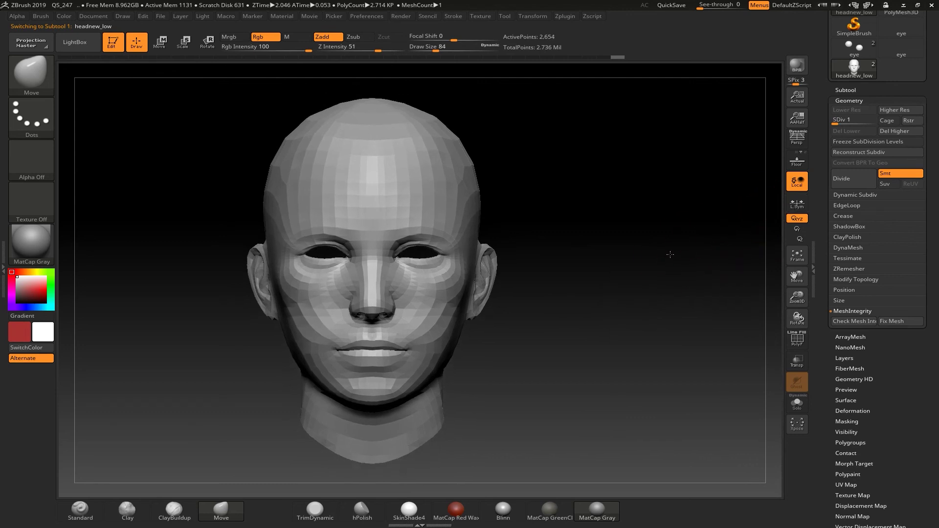
Export the low-resolution head as headnew_low_uv in OBJ format to the 3ds Max export folder
{"action": "scroll", "coordinate": [834, 152], "scroll_direction": "up", "scroll_amount": 5}
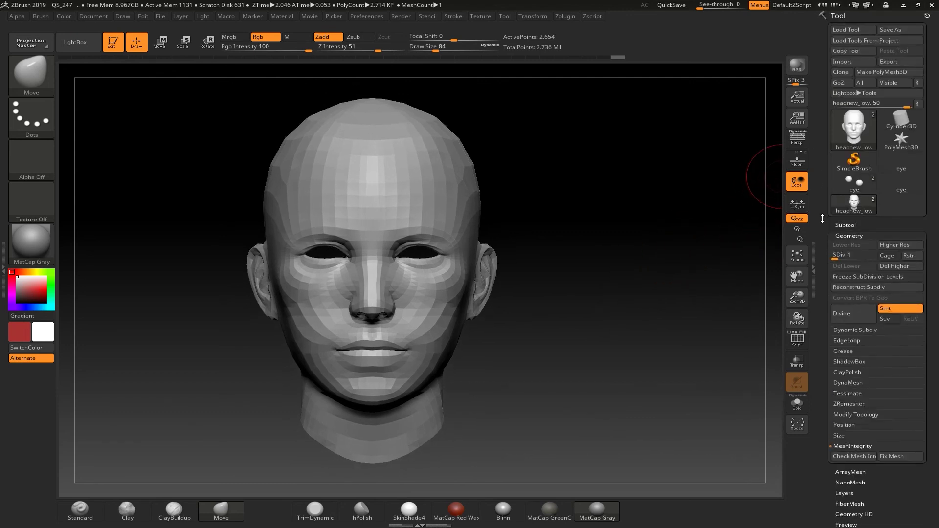
{"action": "left_click", "coordinate": [889, 66]}
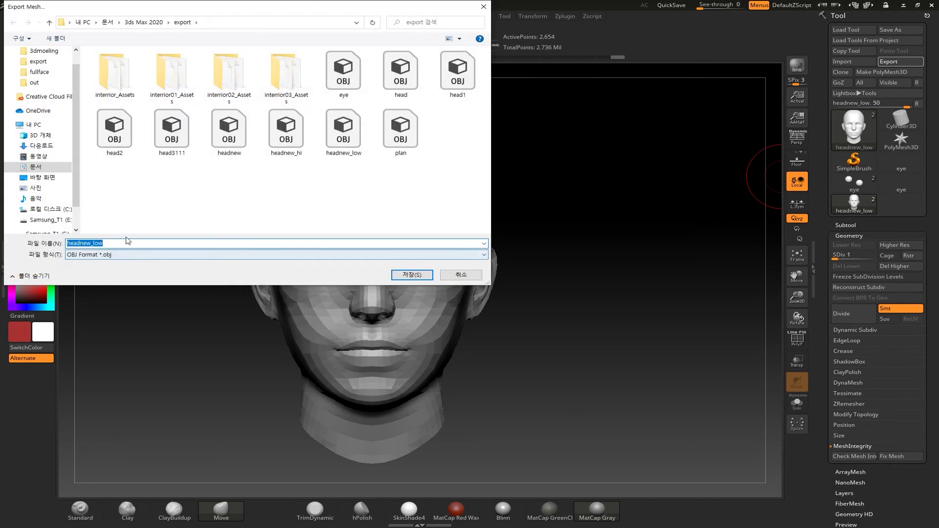
{"action": "left_click", "coordinate": [124, 243]}
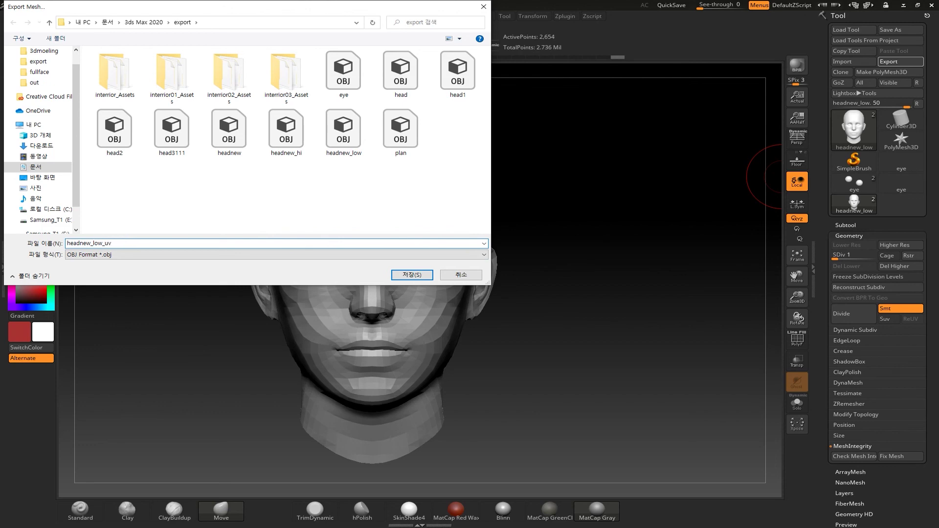
{"action": "left_click", "coordinate": [412, 275]}
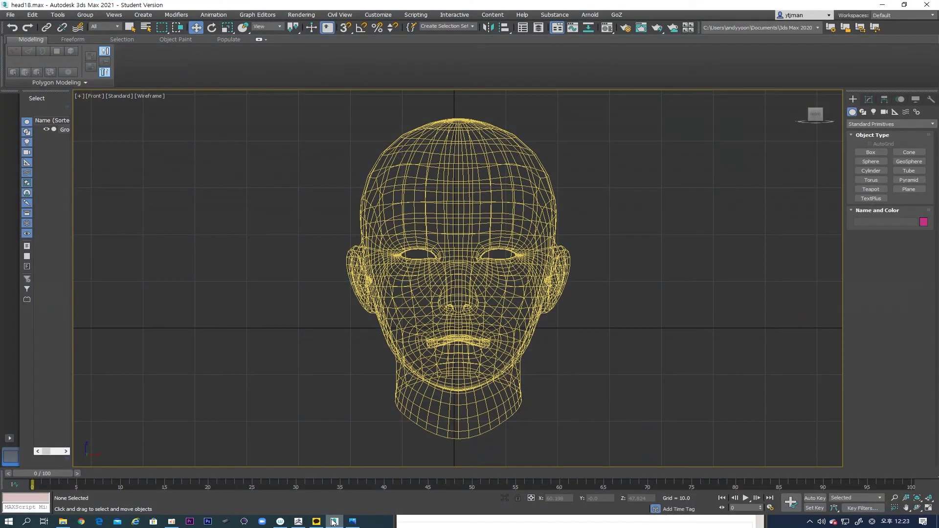
In 3ds Max, replace the existing head with headnew_low_uv.obj imported from the export folder, skipping the missing map
{"action": "left_click", "coordinate": [412, 194]}
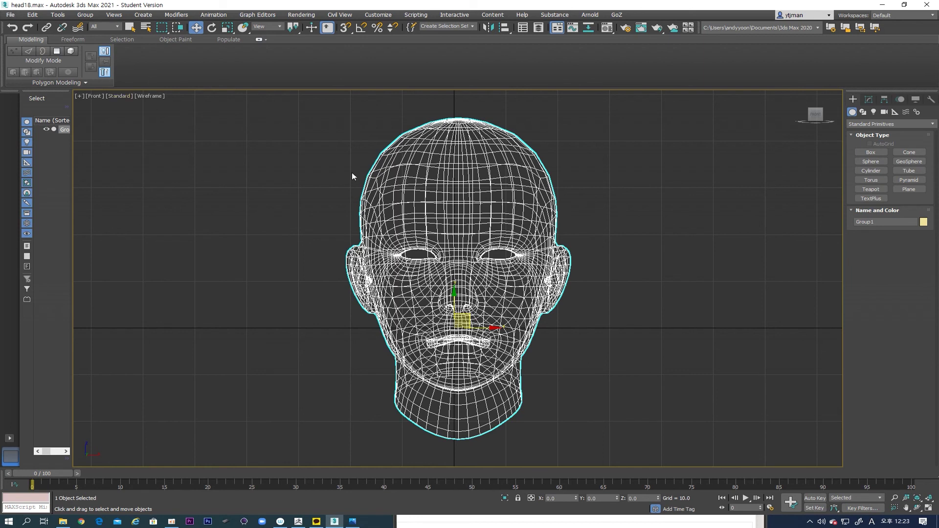
{"action": "key", "text": "Delete"}
{"action": "left_click", "coordinate": [10, 15]}
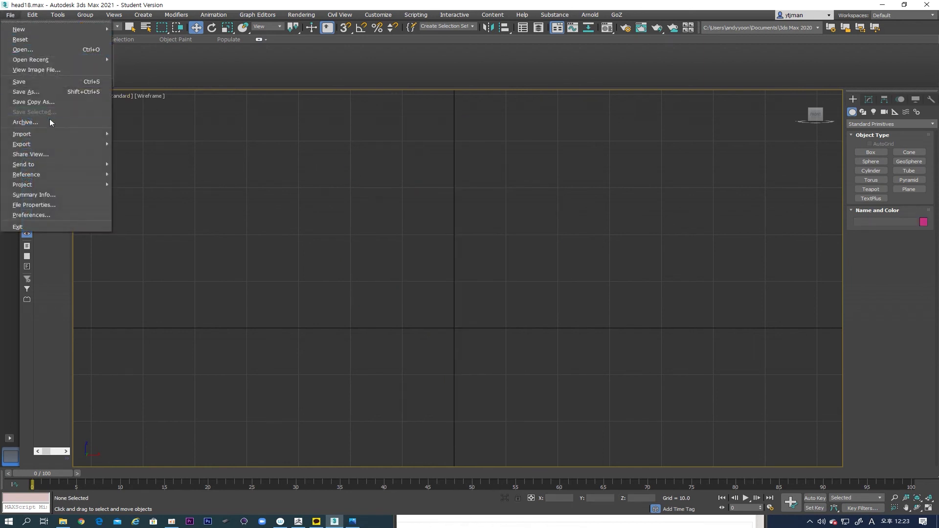
{"action": "mouse_move", "coordinate": [55, 138]}
{"action": "left_click", "coordinate": [134, 134]}
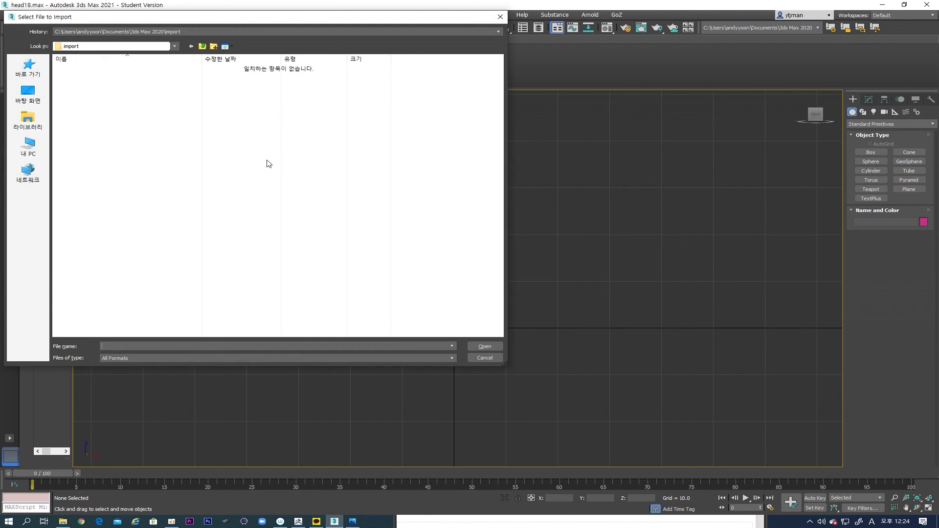
{"action": "left_click", "coordinate": [201, 46]}
{"action": "double_click", "coordinate": [130, 94]}
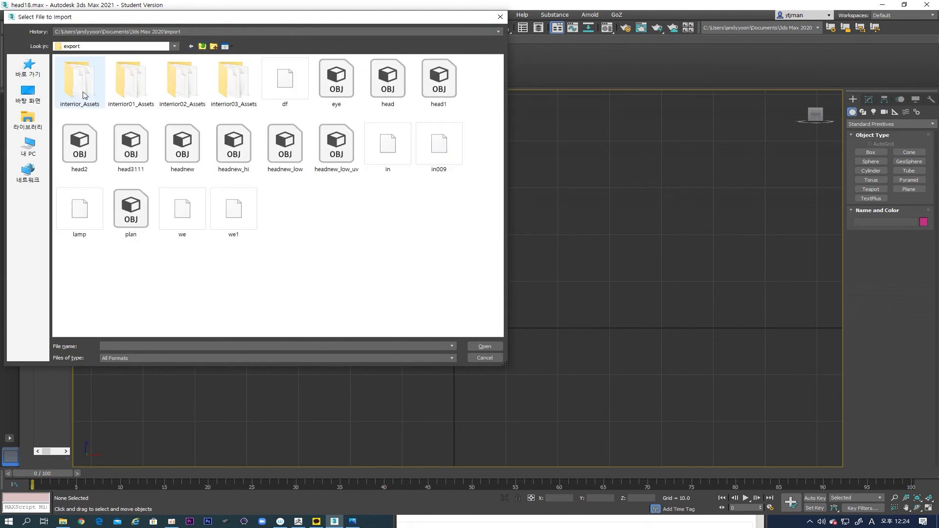
{"action": "double_click", "coordinate": [337, 144]}
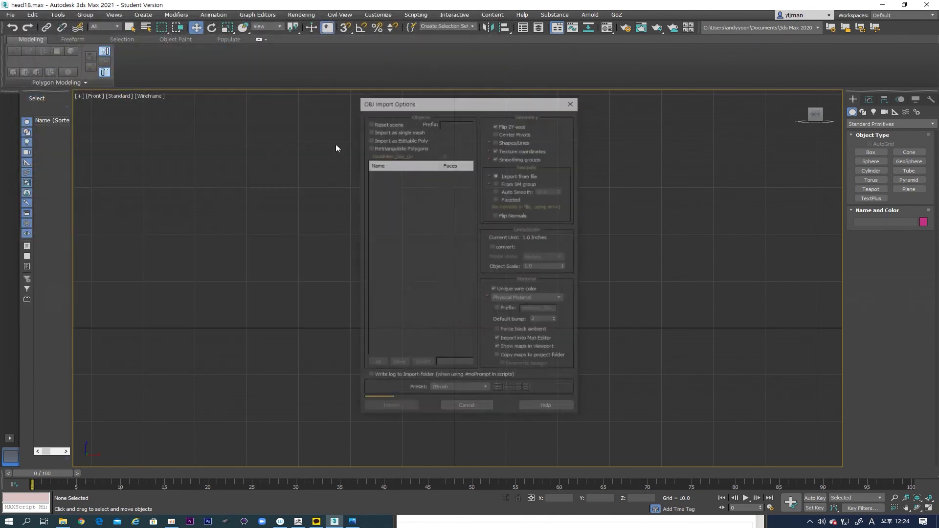
{"action": "left_click", "coordinate": [402, 409]}
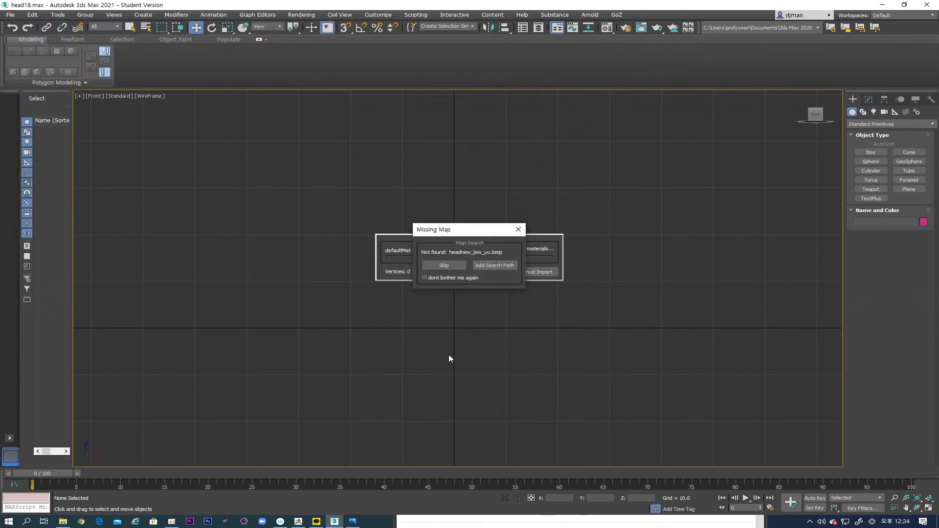
{"action": "left_click", "coordinate": [454, 266]}
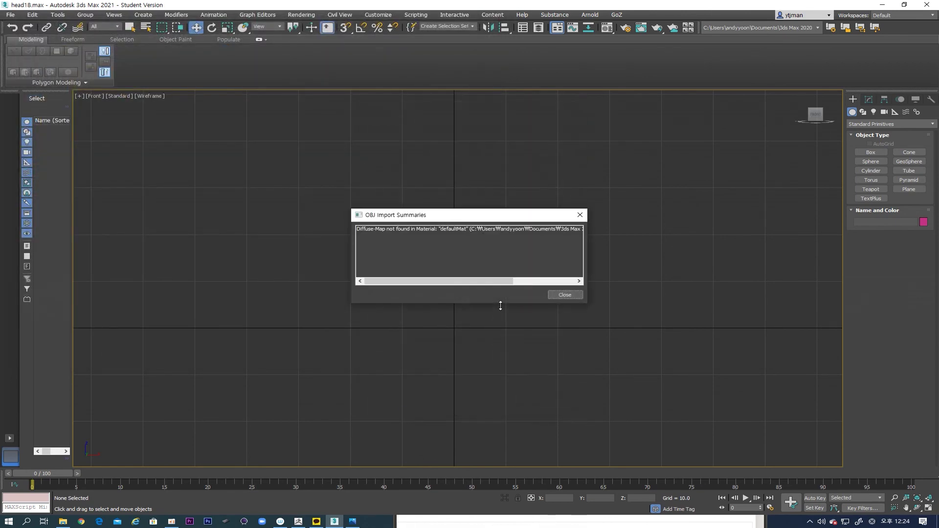
{"action": "left_click", "coordinate": [564, 295]}
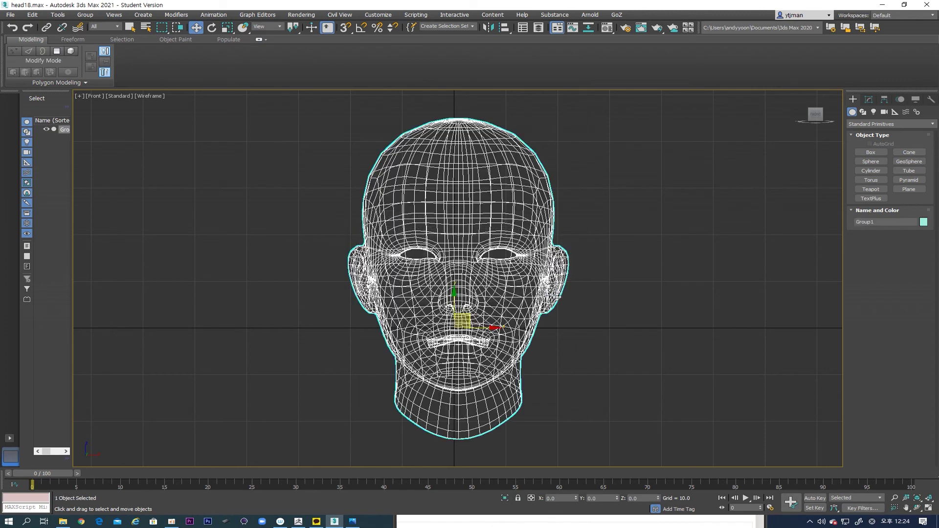
Convert the imported head from Editable Mesh to Editable Poly
{"action": "left_click", "coordinate": [869, 99]}
{"action": "right_click", "coordinate": [465, 212]}
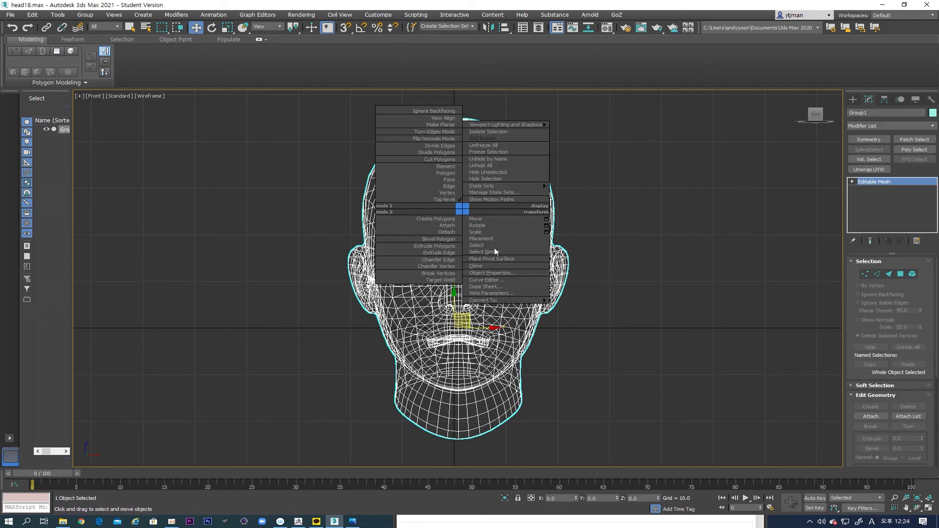
{"action": "mouse_move", "coordinate": [520, 301]}
{"action": "left_click", "coordinate": [590, 308]}
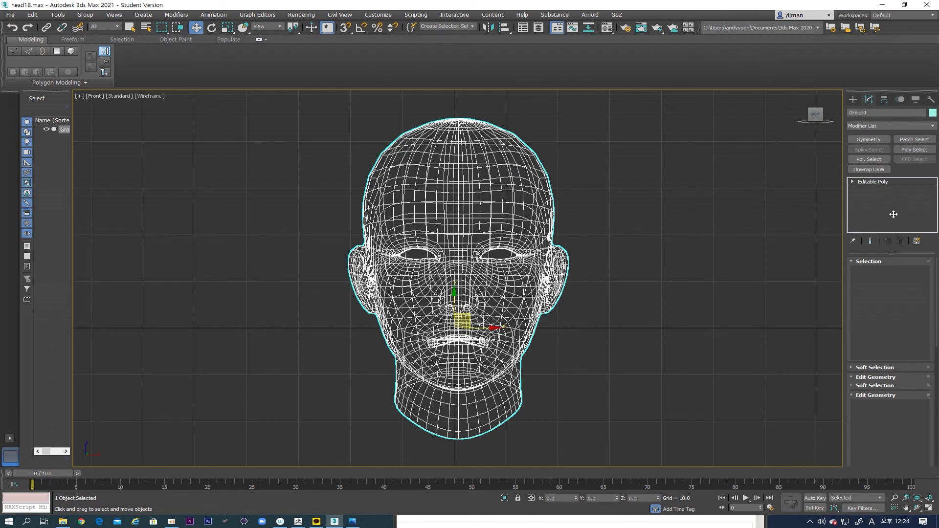
Apply a UVW Map modifier to the head and collapse it into an Editable Poly
{"action": "left_click", "coordinate": [934, 126]}
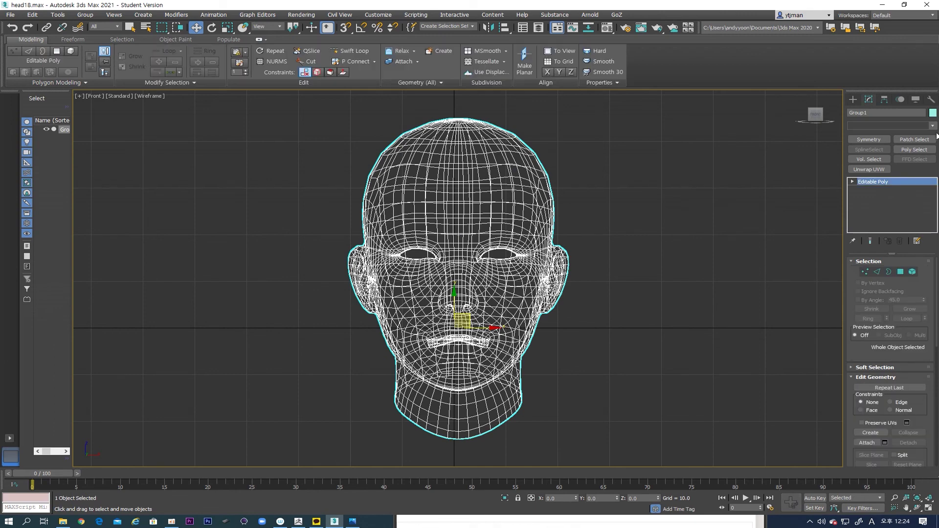
{"action": "scroll", "coordinate": [928, 419], "scroll_direction": "down", "scroll_amount": 15}
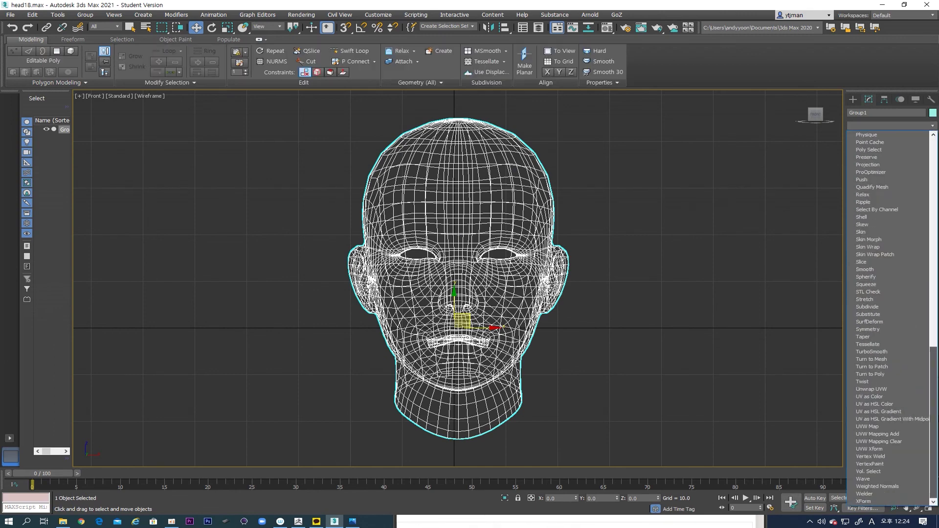
{"action": "left_click", "coordinate": [884, 426]}
{"action": "right_click", "coordinate": [510, 249]}
{"action": "mouse_move", "coordinate": [543, 341]}
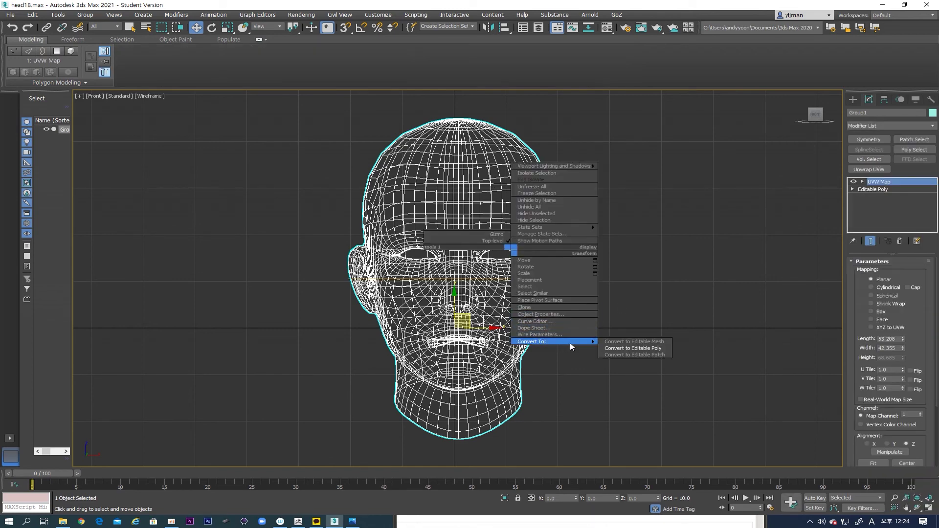
{"action": "left_click", "coordinate": [630, 349]}
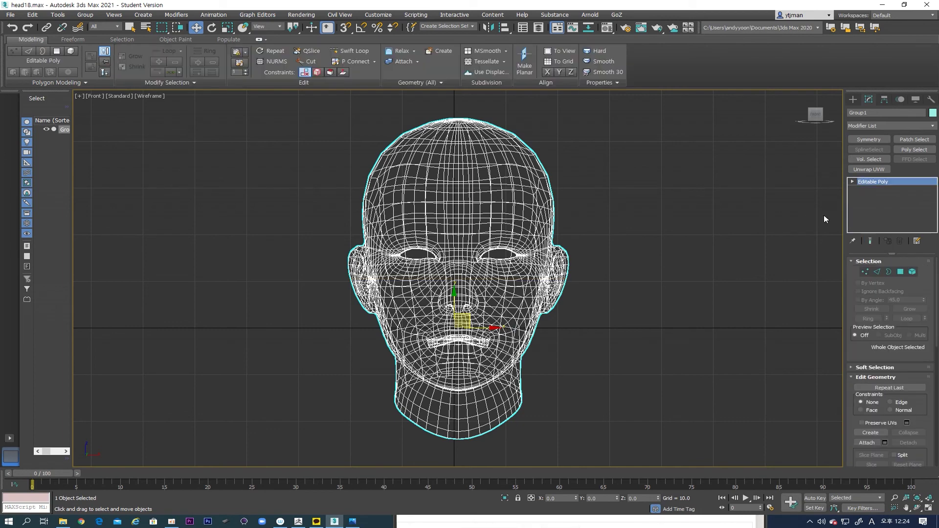
Add an Unwrap UVW modifier to the head, display it shaded, and open the UV editor
{"action": "left_click", "coordinate": [869, 170]}
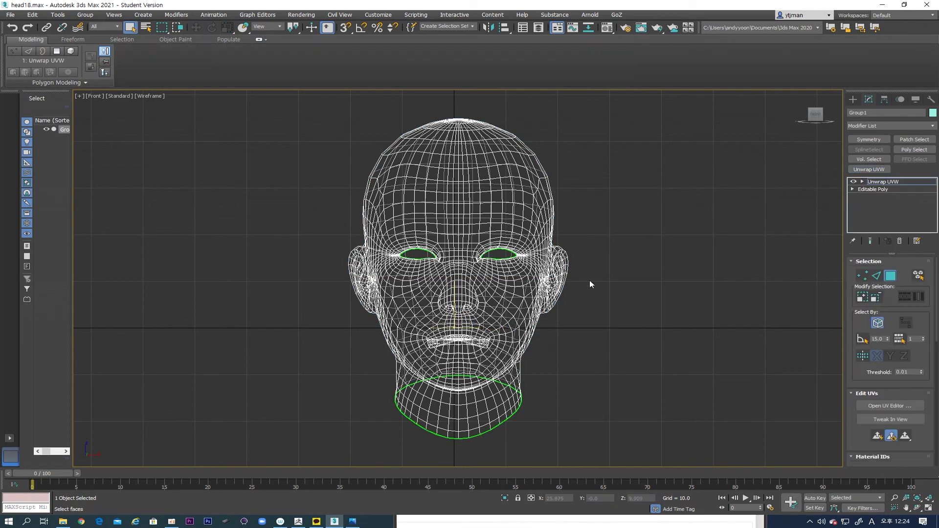
{"action": "key", "text": "F3"}
{"action": "middle_click_drag", "start_coordinate": [603, 282], "coordinate": [585, 270]}
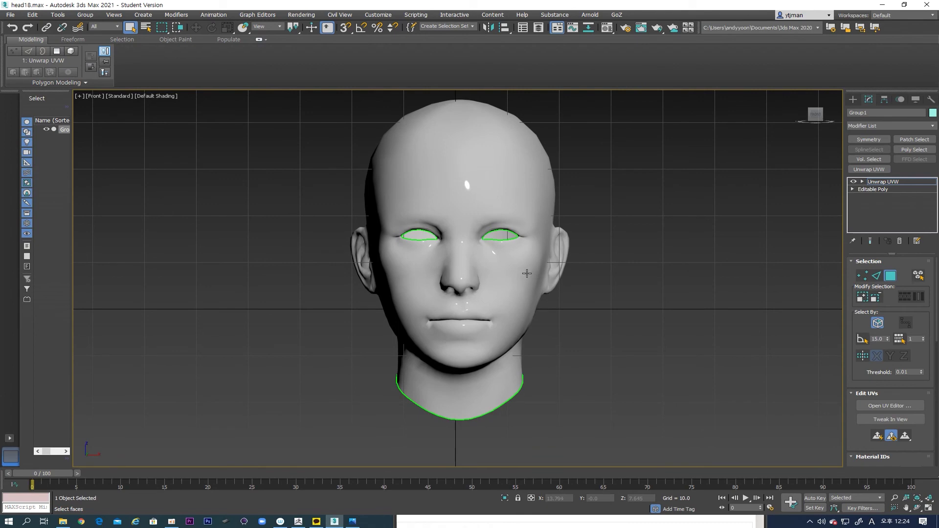
{"action": "left_click", "coordinate": [887, 405]}
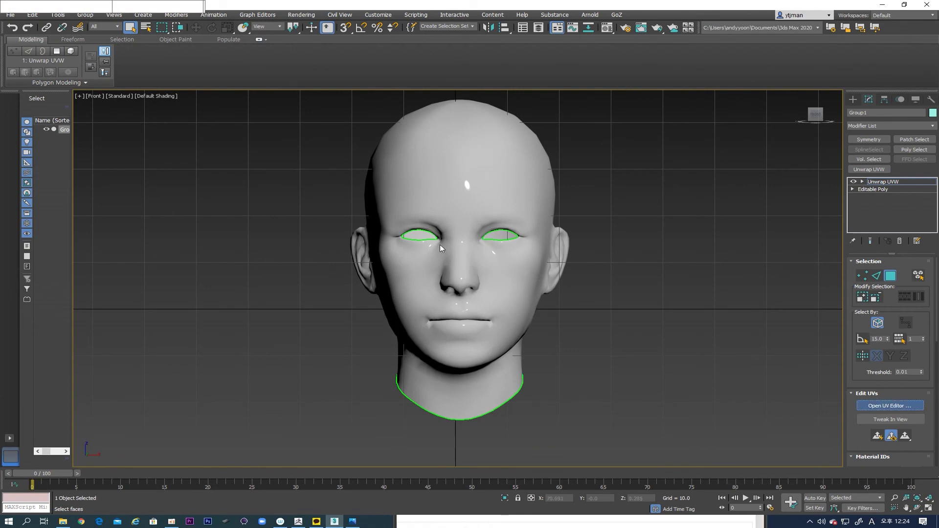
Hide the viewport grid and display the head with edged faces from an angled view
{"action": "scroll", "coordinate": [198, 205], "scroll_direction": "down", "scroll_amount": 2}
{"action": "mouse_move", "coordinate": [502, 252]}
{"action": "middle_mouse_down"}
{"action": "mouse_move", "coordinate": [553, 280]}
{"action": "mouse_move", "coordinate": [471, 262]}
{"action": "mouse_move", "coordinate": [501, 258]}
{"action": "middle_mouse_up"}
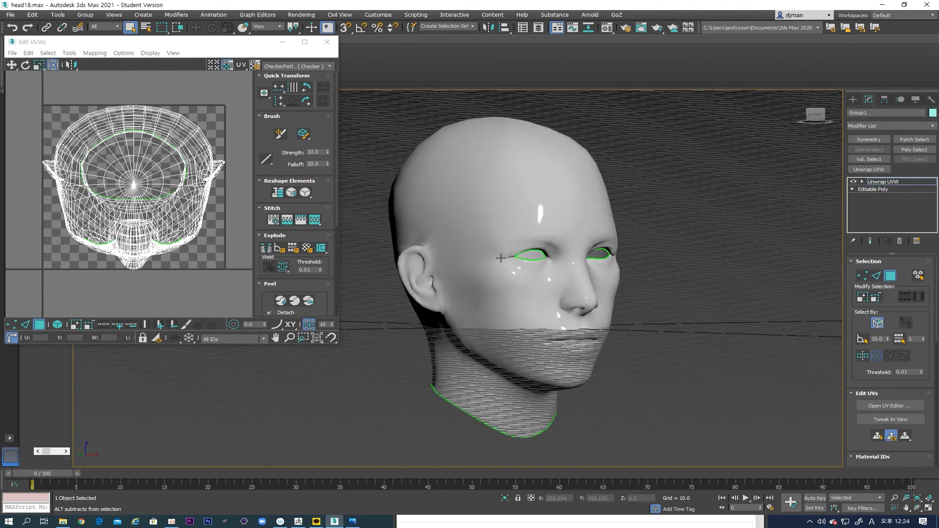
{"action": "key", "text": "g"}
{"action": "key", "text": "F4"}
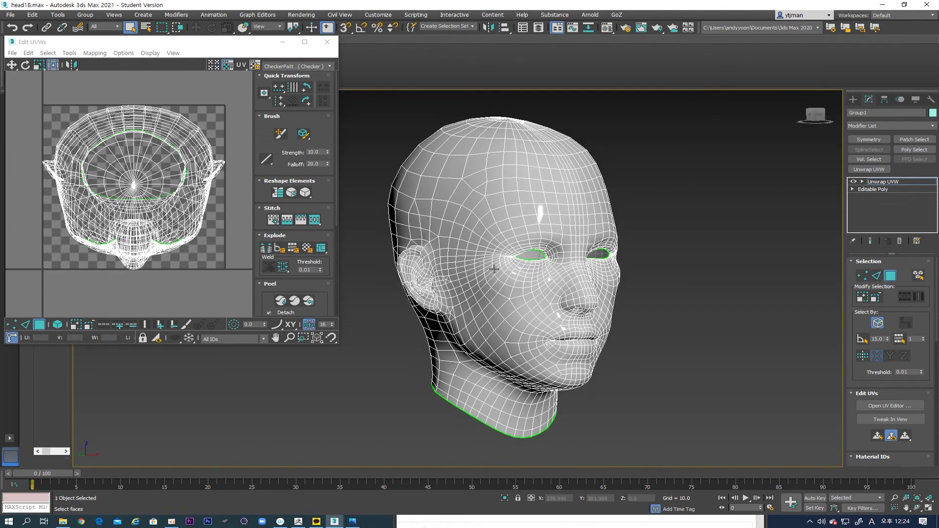
{"action": "scroll", "coordinate": [491, 259], "scroll_direction": "up", "scroll_amount": 3}
{"action": "mouse_move", "coordinate": [492, 258]}
{"action": "middle_mouse_down", "text": "alt"}
{"action": "mouse_move", "coordinate": [444, 258]}
{"action": "mouse_move", "coordinate": [488, 242]}
{"action": "middle_mouse_up", "text": "alt"}
Reposition the UV editor window and enlarge it beside the head model
{"action": "left_click_drag", "start_coordinate": [209, 39], "coordinate": [240, 109]}
{"action": "left_click_drag", "start_coordinate": [370, 414], "coordinate": [406, 453]}
{"action": "middle_click_drag", "start_coordinate": [516, 277], "coordinate": [571, 269]}
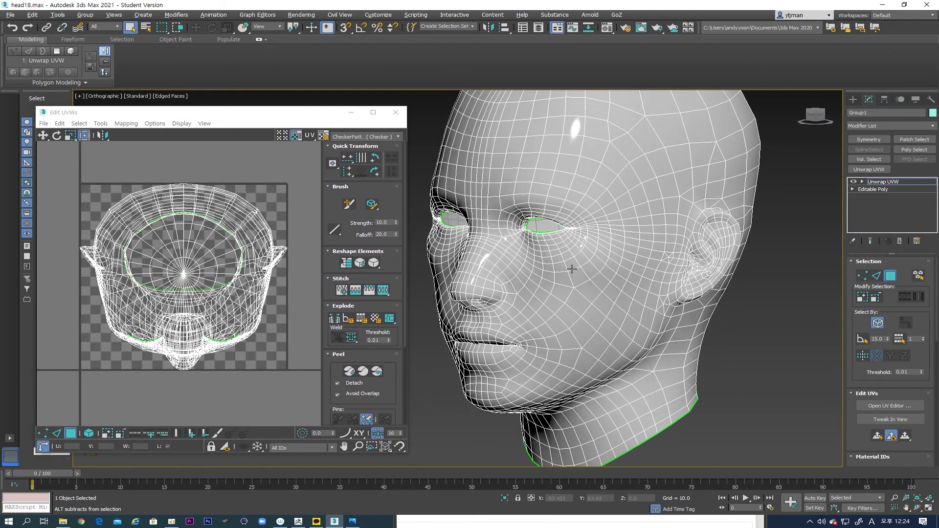
Select the run of edges passing from the forehead down in front of the head's left ear
{"action": "key", "text": "2"}
{"action": "scroll", "coordinate": [638, 223], "scroll_direction": "up", "scroll_amount": 4}
{"action": "scroll", "coordinate": [634, 222], "scroll_direction": "down", "scroll_amount": 4}
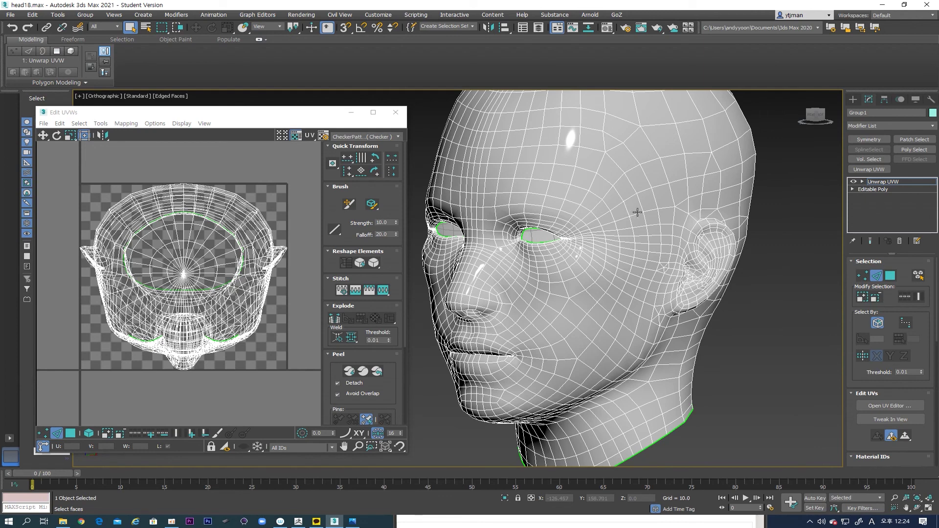
{"action": "left_click", "coordinate": [675, 216]}
{"action": "scroll", "coordinate": [675, 216], "scroll_direction": "up", "scroll_amount": 3}
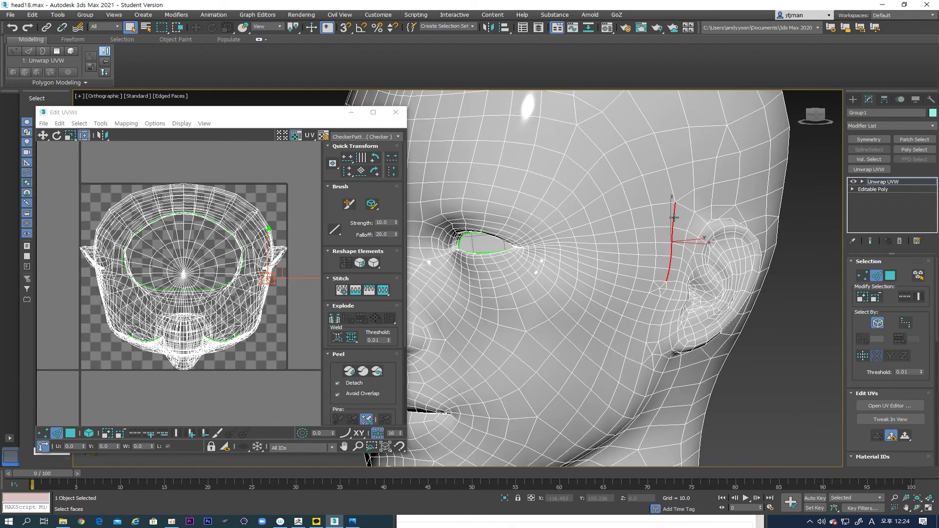
{"action": "left_click", "coordinate": [666, 288], "text": "ctrl"}
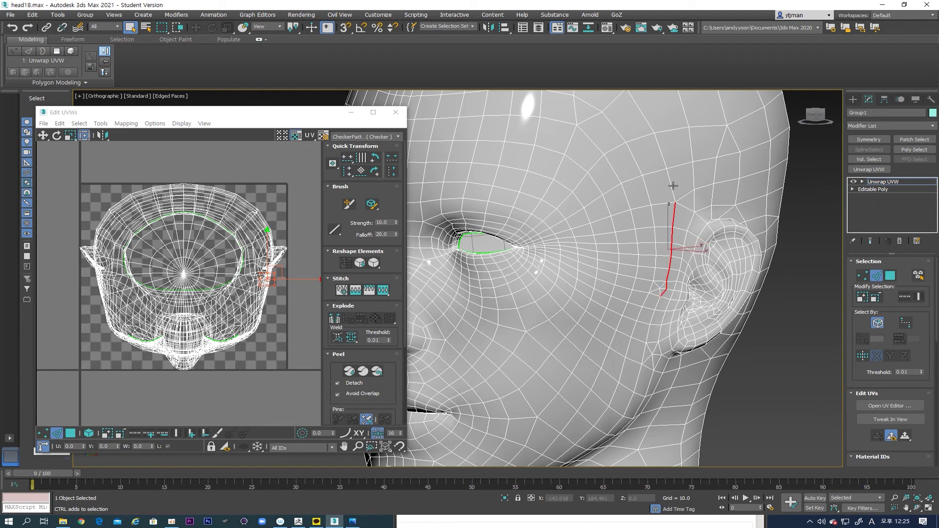
{"action": "left_click", "coordinate": [672, 185], "text": "ctrl"}
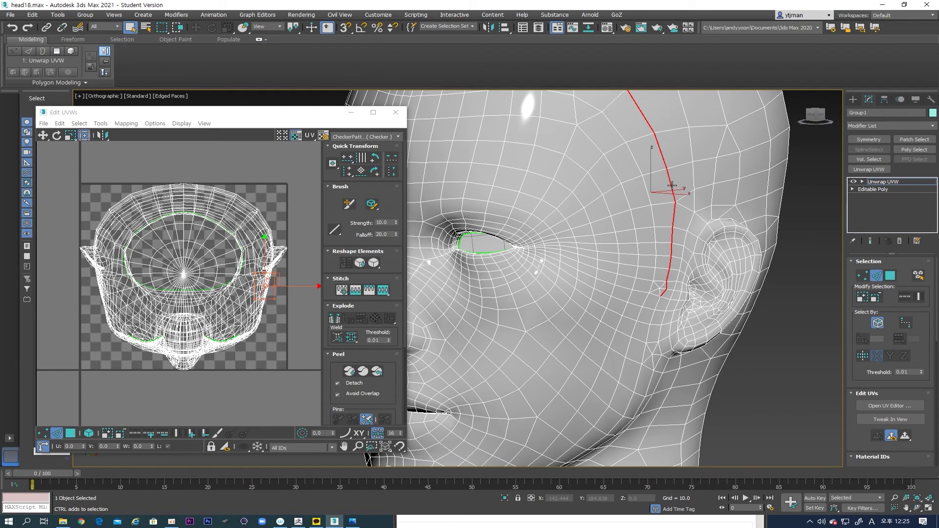
{"action": "double_click", "coordinate": [657, 304], "text": "ctrl"}
Extend the edge selection below the left ear and along the jawline under the chin
{"action": "middle_click_drag", "start_coordinate": [657, 305], "coordinate": [681, 205]}
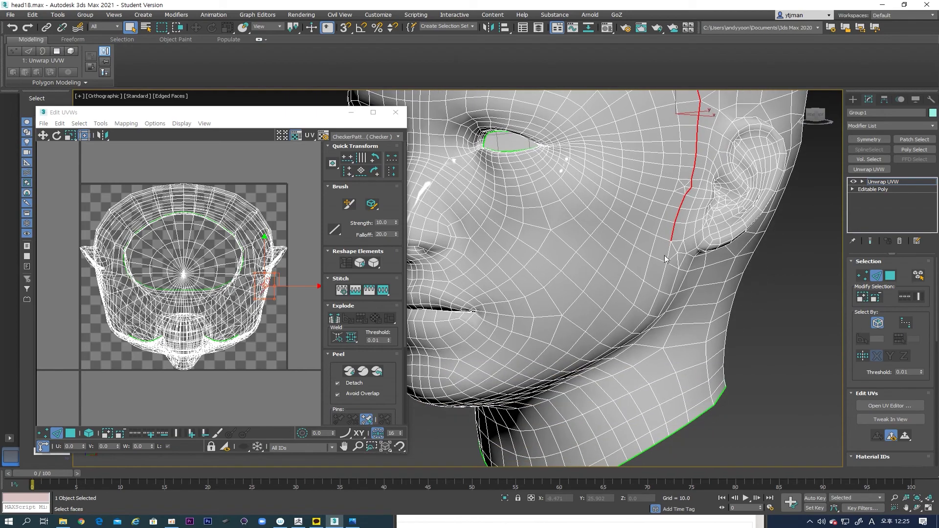
{"action": "left_click", "coordinate": [666, 258], "text": "ctrl"}
{"action": "double_click", "coordinate": [664, 272], "text": "ctrl"}
{"action": "mouse_move", "coordinate": [663, 272]}
{"action": "middle_mouse_down", "text": "alt"}
{"action": "mouse_move", "coordinate": [640, 305]}
{"action": "mouse_move", "coordinate": [651, 282]}
{"action": "middle_mouse_up", "text": "alt"}
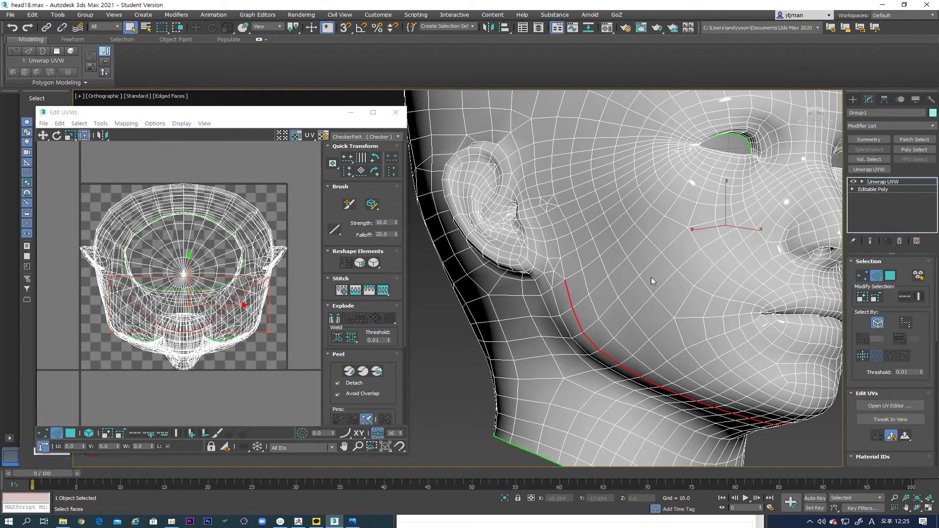
Add the edges in front of the head's right ear, joining the jawline to the temple
{"action": "left_click", "coordinate": [563, 269], "text": "ctrl"}
{"action": "left_click", "coordinate": [561, 246], "text": "ctrl"}
{"action": "left_click", "coordinate": [556, 234], "text": "ctrl"}
{"action": "left_click", "coordinate": [550, 220], "text": "ctrl"}
{"action": "left_click", "coordinate": [537, 190], "text": "ctrl"}
{"action": "middle_click_drag", "start_coordinate": [544, 213], "coordinate": [597, 204], "text": "alt"}
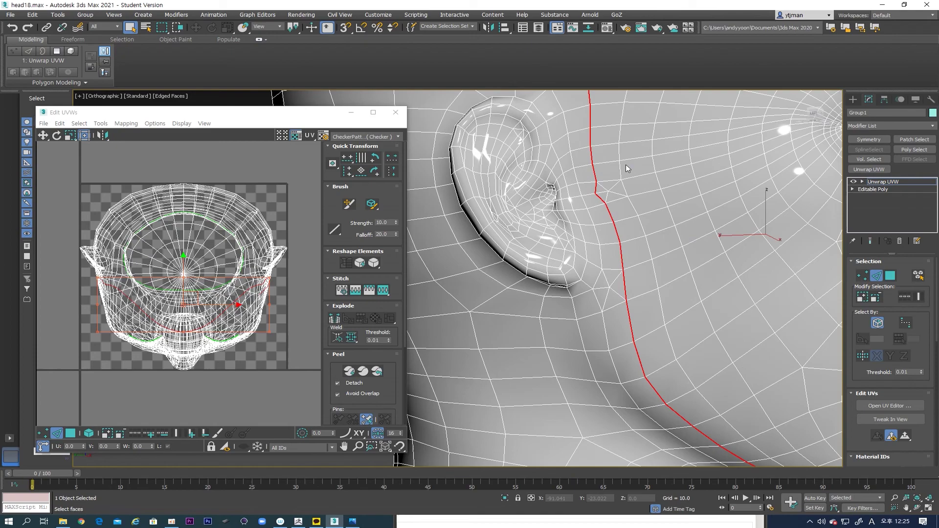
{"action": "middle_click_drag", "start_coordinate": [624, 172], "coordinate": [612, 344]}
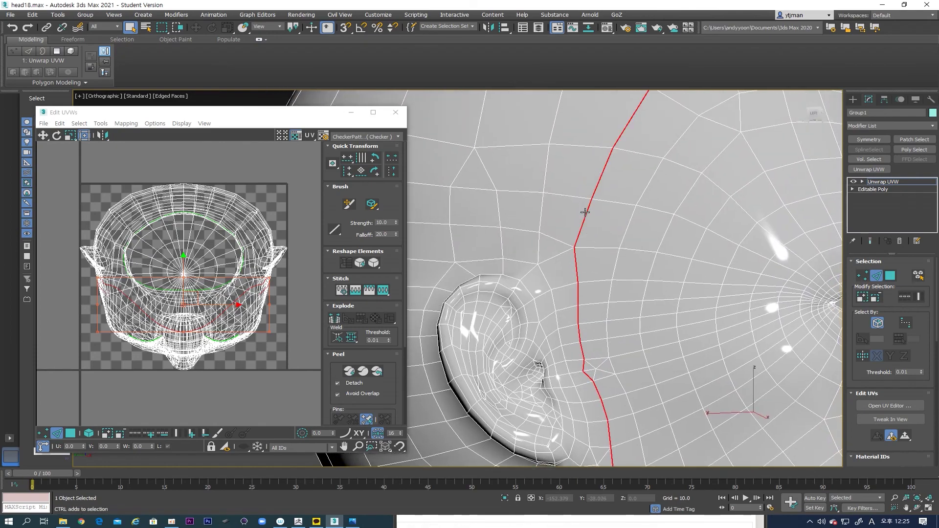
Close the edge selection into a full loop around the face with the remaining run of edges
{"action": "scroll", "coordinate": [659, 216], "scroll_direction": "down", "scroll_amount": 5}
{"action": "middle_click_drag", "start_coordinate": [655, 199], "coordinate": [550, 222], "text": "alt"}
{"action": "double_click", "coordinate": [727, 173], "text": "ctrl"}
{"action": "middle_click_drag", "start_coordinate": [727, 173], "coordinate": [677, 239], "text": "alt"}
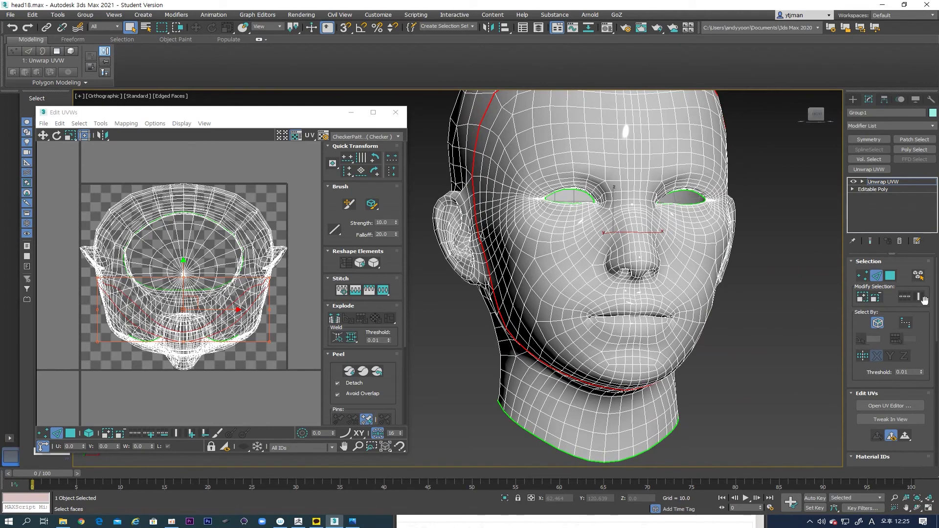
Convert the selected edge loop around the face into peel seams
{"action": "left_click_drag", "start_coordinate": [892, 306], "coordinate": [892, 137]}
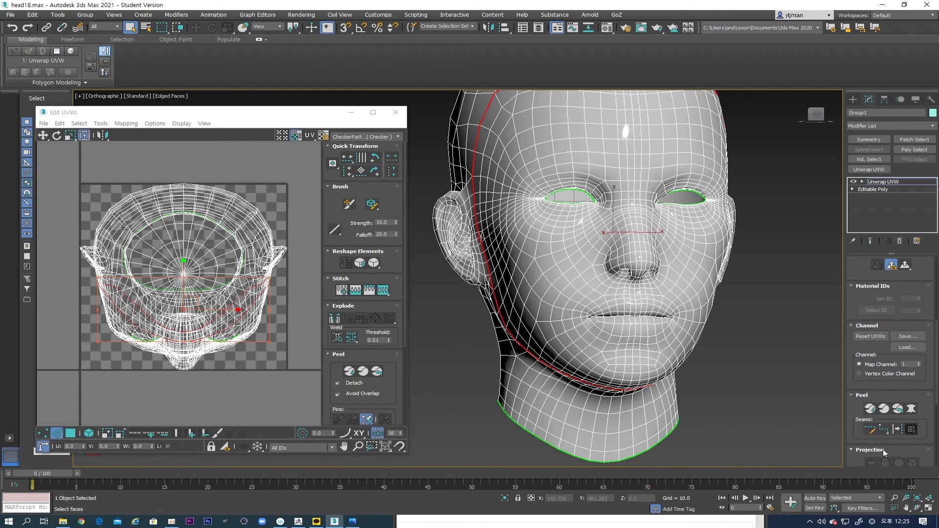
{"action": "left_click", "coordinate": [898, 430]}
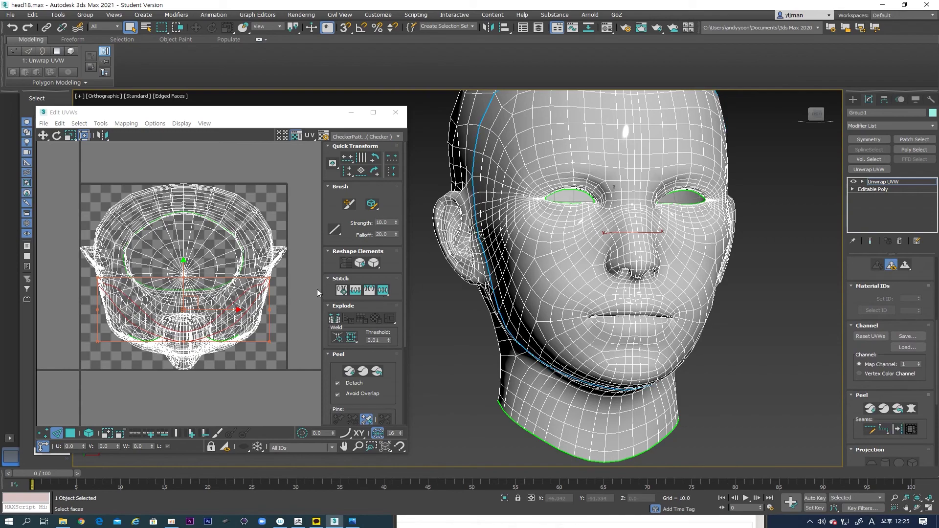
{"action": "middle_click_drag", "start_coordinate": [673, 292], "coordinate": [669, 251], "text": "alt"}
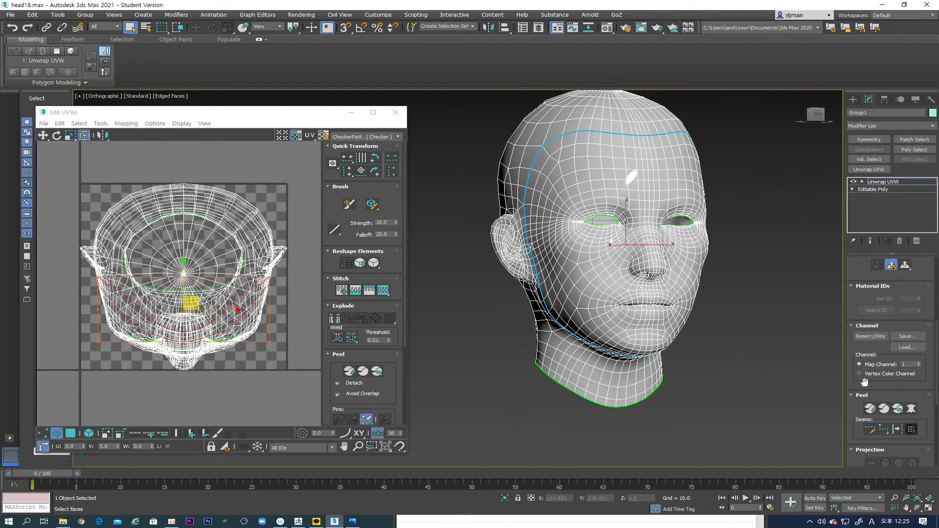
Select one polygon on the face and expand the polygon selection to the seams
{"action": "left_click_drag", "start_coordinate": [857, 271], "coordinate": [880, 456]}
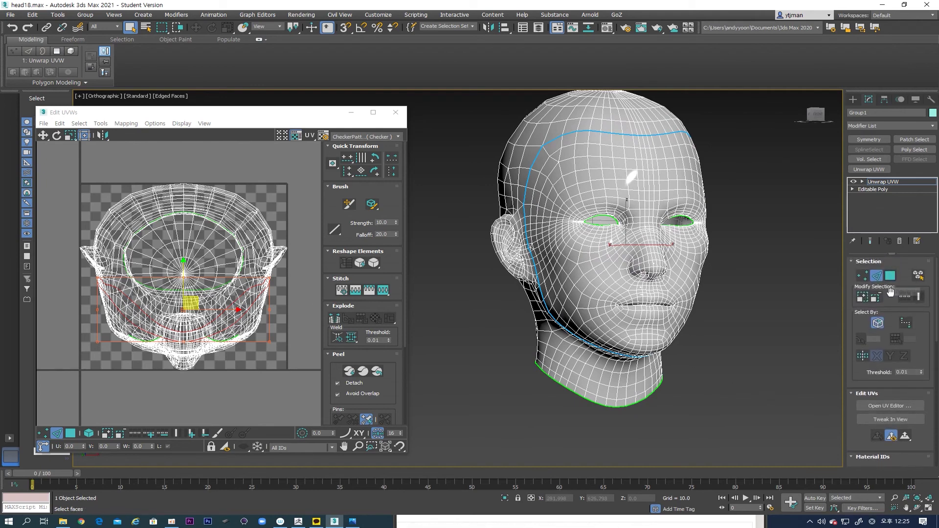
{"action": "scroll", "coordinate": [905, 342], "scroll_direction": "down", "scroll_amount": 5}
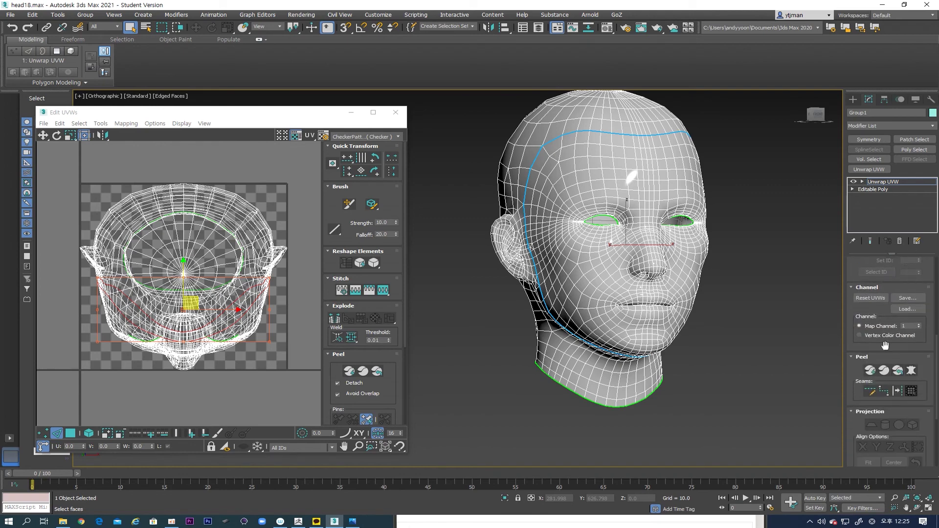
{"action": "left_click", "coordinate": [862, 182]}
{"action": "left_click", "coordinate": [876, 205]}
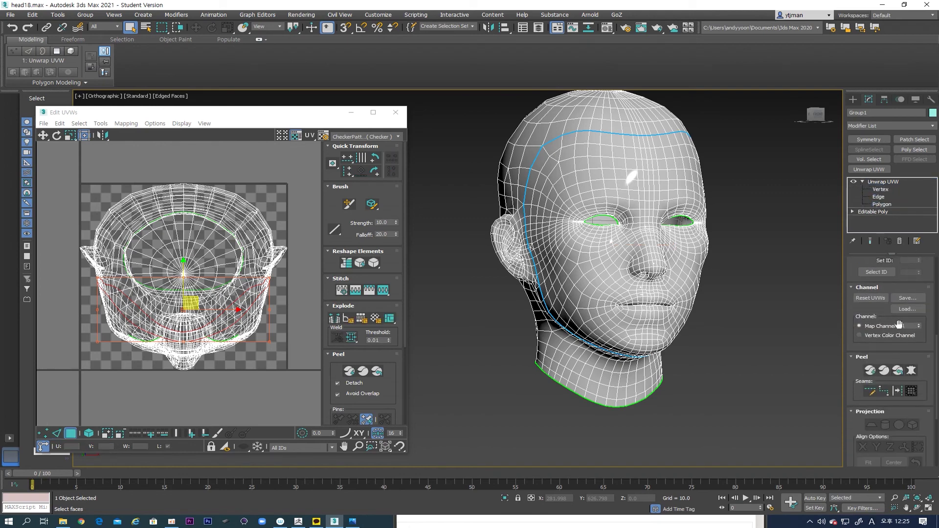
{"action": "left_click", "coordinate": [654, 242]}
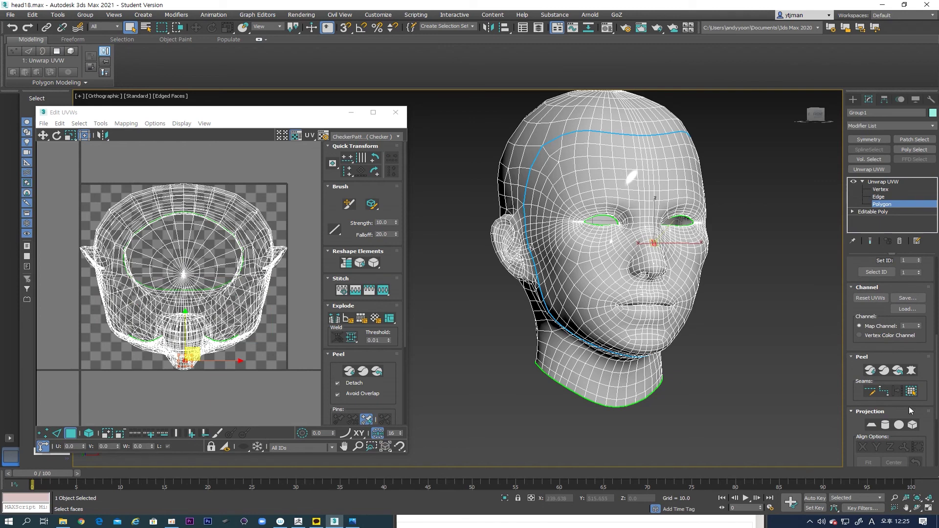
{"action": "left_click", "coordinate": [911, 391]}
{"action": "scroll", "coordinate": [225, 259], "scroll_direction": "down", "scroll_amount": 3}
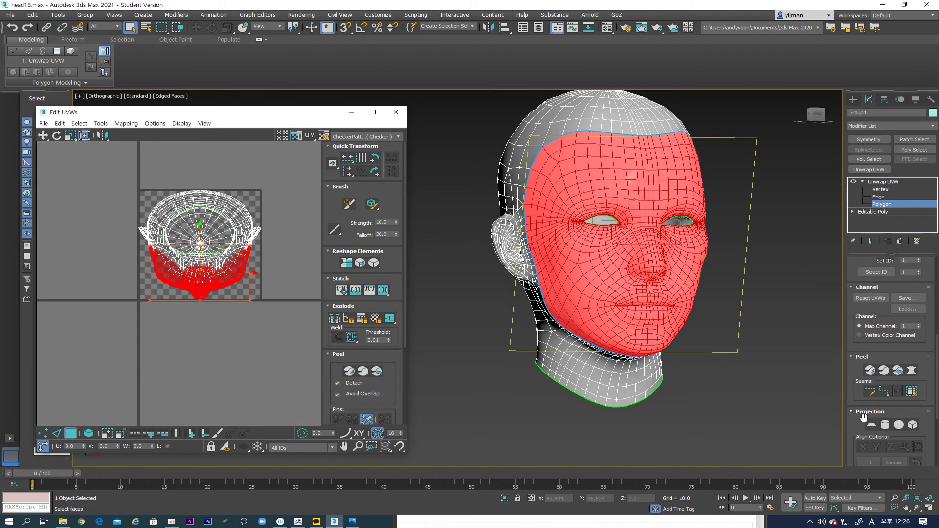
Apply a planar projection to the selected face polygons and align it to the Y axis
{"action": "left_click", "coordinate": [871, 425]}
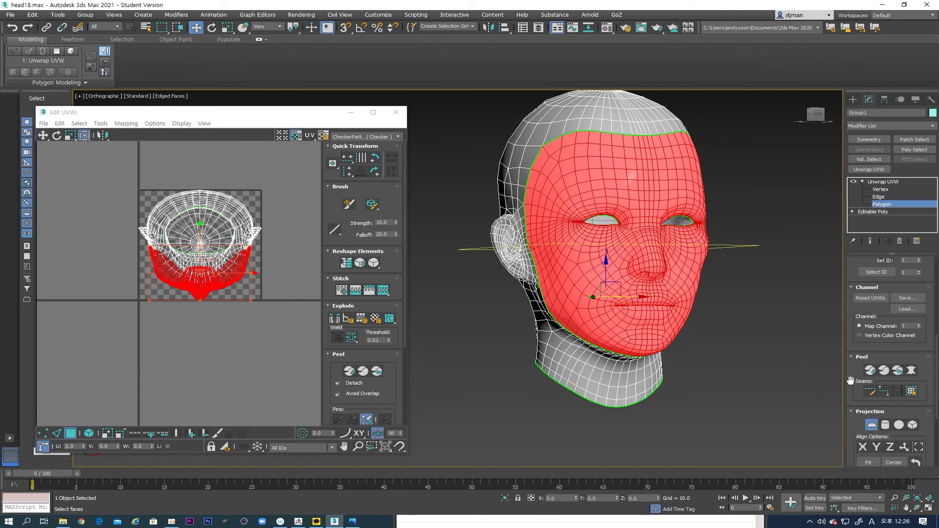
{"action": "left_click", "coordinate": [875, 448]}
{"action": "middle_click_drag", "start_coordinate": [236, 287], "coordinate": [239, 240]}
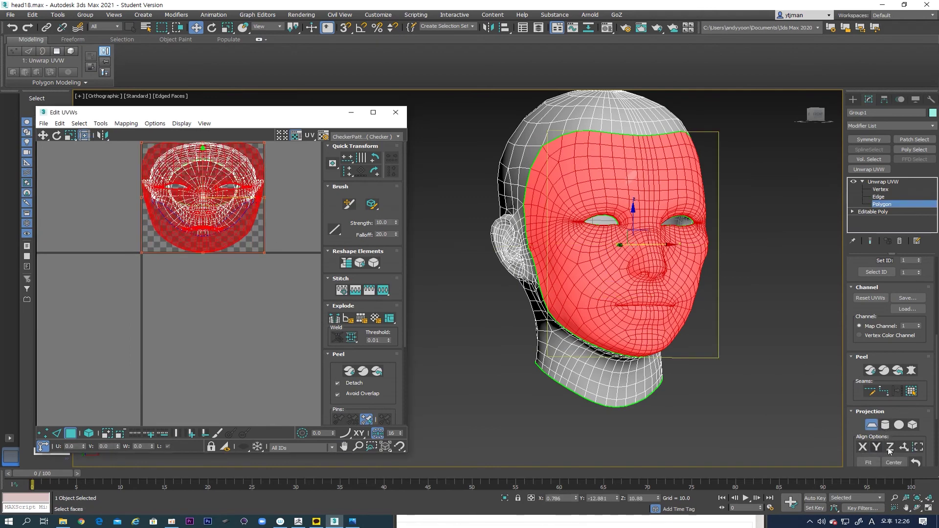
{"action": "left_click", "coordinate": [869, 448]}
{"action": "left_click", "coordinate": [876, 447]}
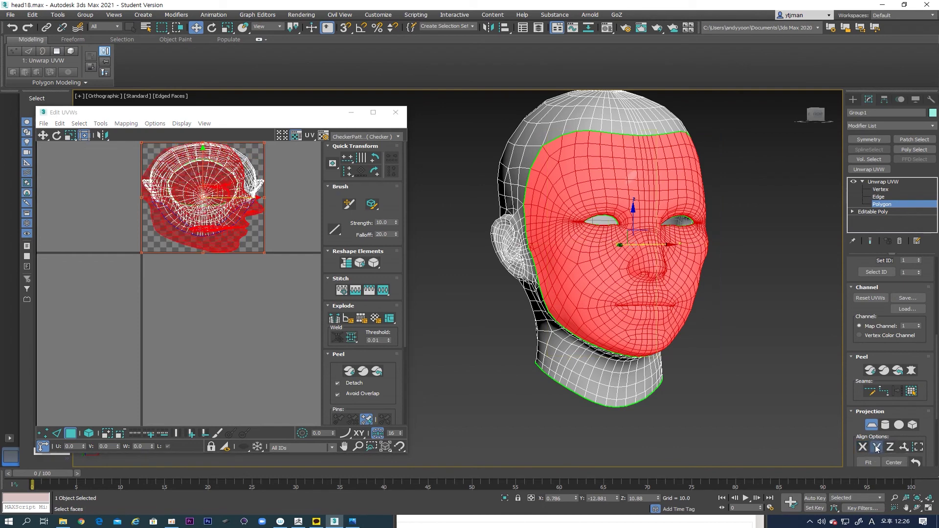
{"action": "left_click", "coordinate": [873, 426]}
Move the face UV island below the UV tile, stretch it taller, and deselect it
{"action": "left_click_drag", "start_coordinate": [245, 225], "coordinate": [257, 371]}
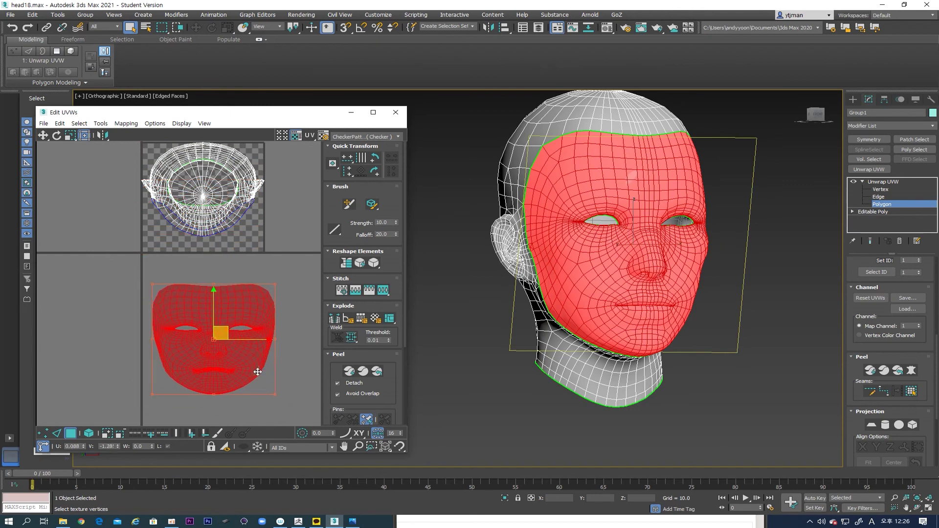
{"action": "left_click_drag", "start_coordinate": [275, 283], "coordinate": [270, 252]}
{"action": "left_click", "coordinate": [275, 311]}
{"action": "middle_click_drag", "start_coordinate": [263, 329], "coordinate": [267, 309]}
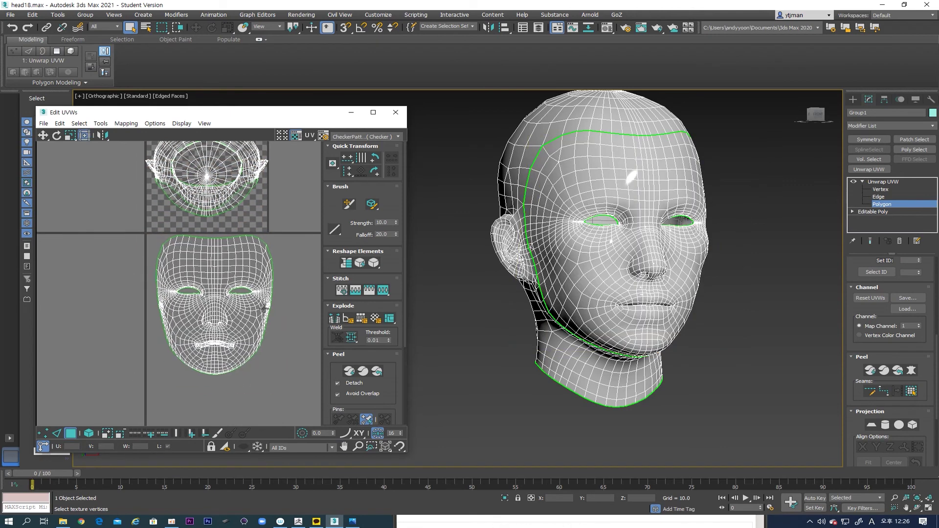
Shift the face UV island slightly and select the UVs of the rest of the head
{"action": "scroll", "coordinate": [261, 309], "scroll_direction": "down", "scroll_amount": 2}
{"action": "left_click_drag", "start_coordinate": [175, 250], "coordinate": [295, 386]}
{"action": "left_click_drag", "start_coordinate": [236, 269], "coordinate": [249, 283]}
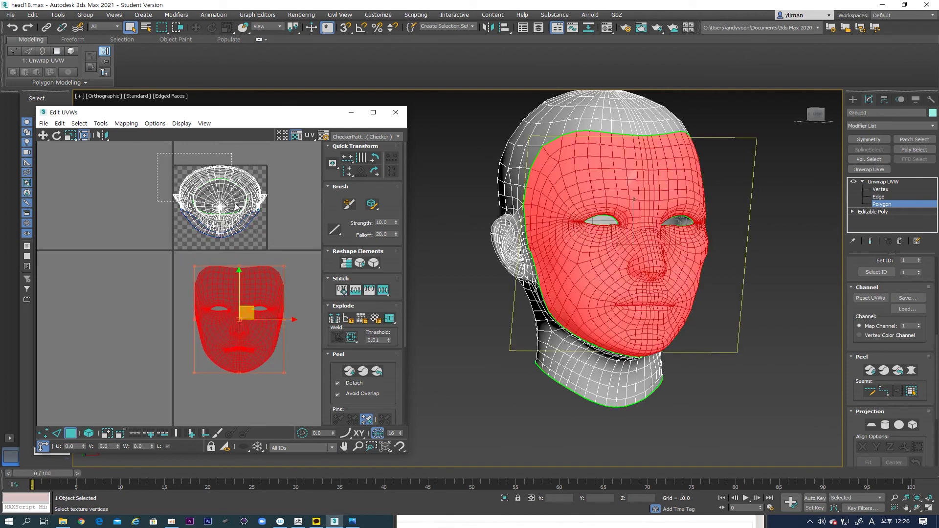
{"action": "left_click_drag", "start_coordinate": [287, 241], "coordinate": [293, 248]}
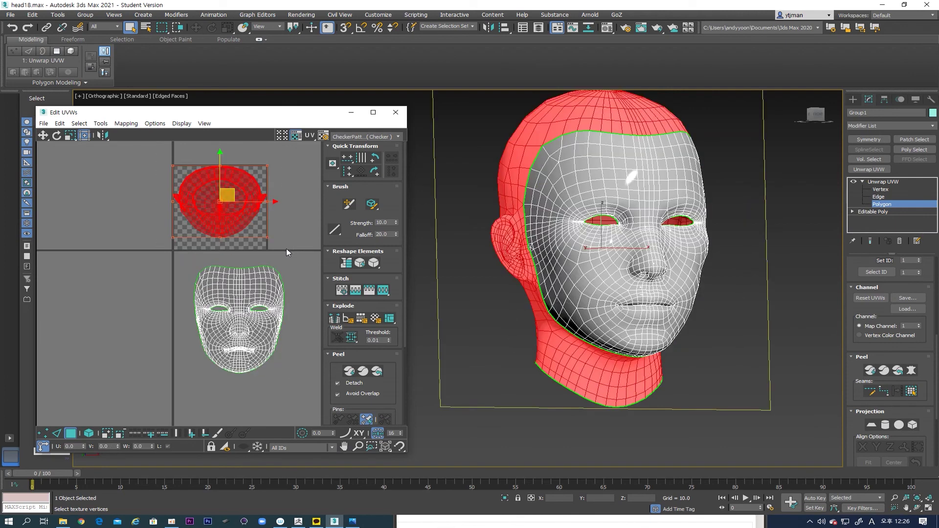
Examine the mouth cavity from inside the head and select one of its polygons
{"action": "middle_click_drag", "start_coordinate": [698, 284], "coordinate": [634, 283], "text": "alt"}
{"action": "scroll", "coordinate": [634, 282], "scroll_direction": "up", "scroll_amount": 10}
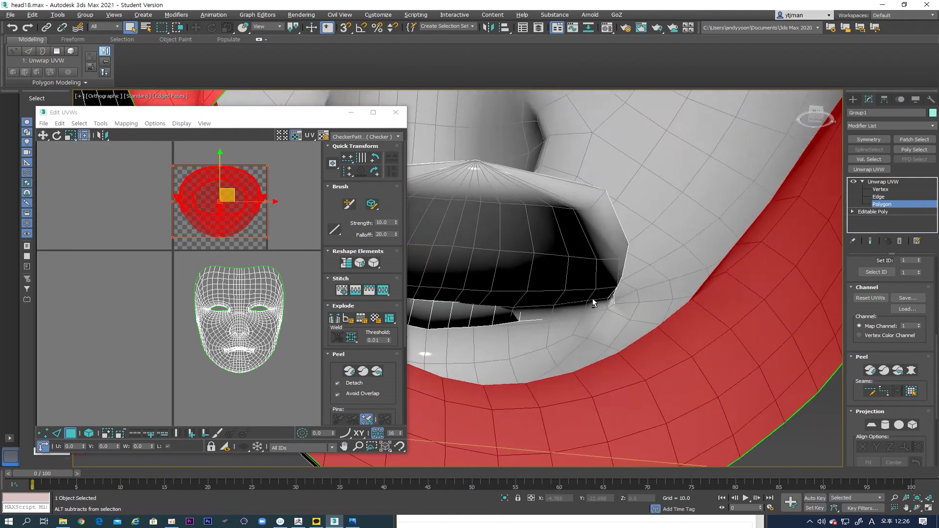
{"action": "left_click", "coordinate": [549, 244]}
{"action": "middle_click_drag", "start_coordinate": [549, 245], "coordinate": [656, 278], "text": "alt"}
{"action": "scroll", "coordinate": [650, 287], "scroll_direction": "down", "scroll_amount": 8}
{"action": "scroll", "coordinate": [656, 278], "scroll_direction": "up", "scroll_amount": 3}
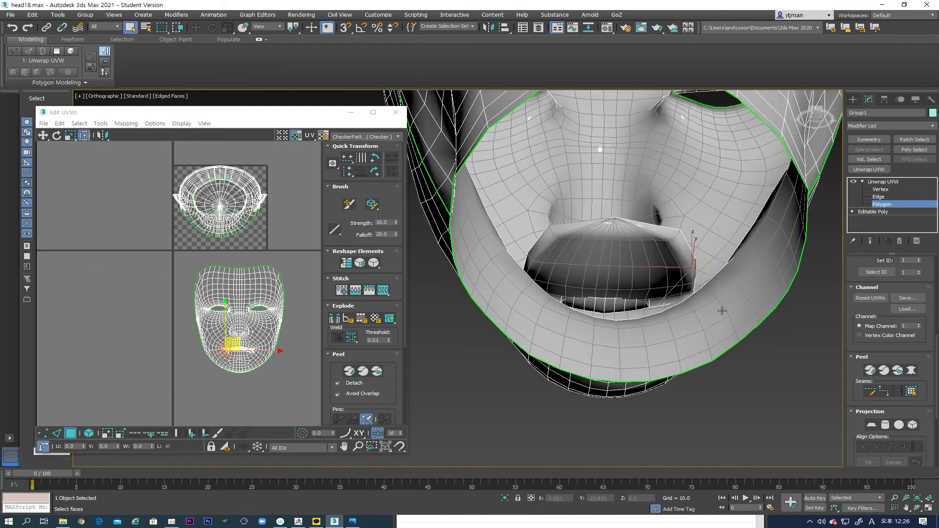
Select the edge loop where the mouth cavity meets the lips and convert it to seams, using wireframe display
{"action": "left_click", "coordinate": [879, 196]}
{"action": "scroll", "coordinate": [653, 292], "scroll_direction": "up", "scroll_amount": 4}
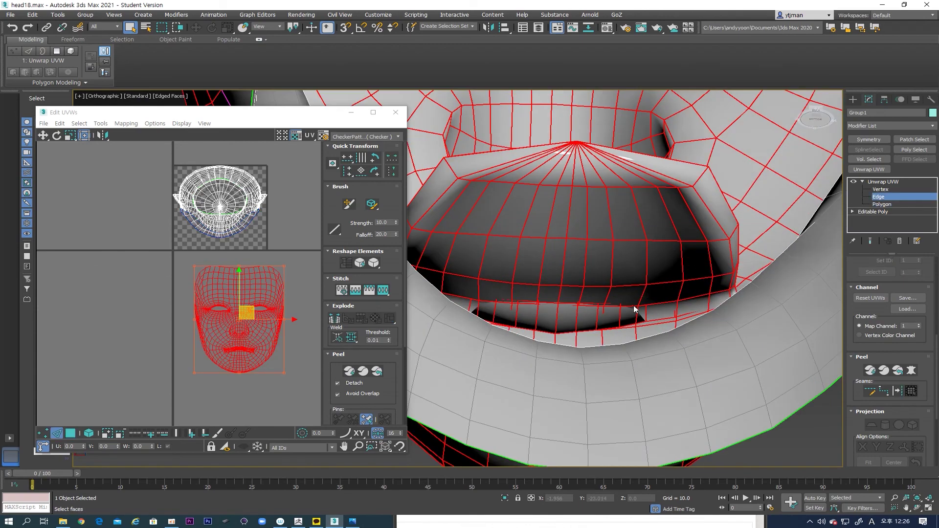
{"action": "scroll", "coordinate": [631, 304], "scroll_direction": "up", "scroll_amount": 3}
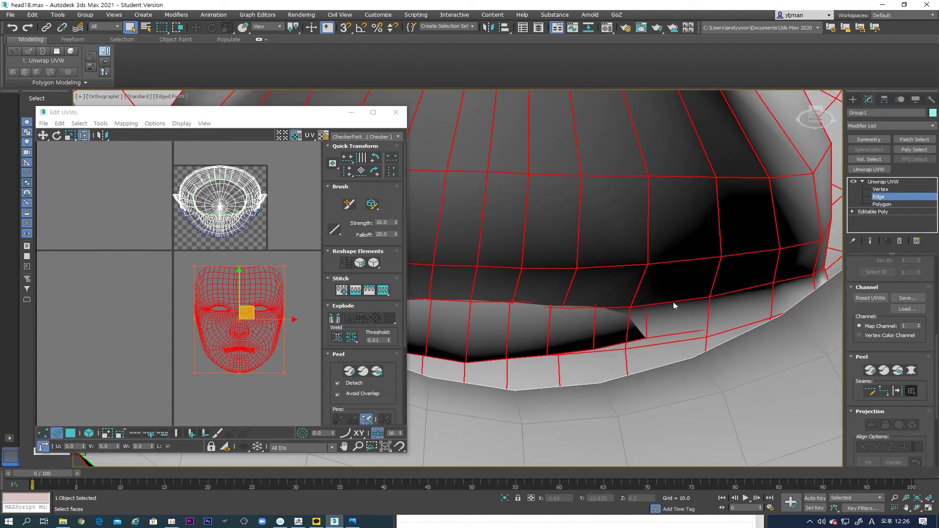
{"action": "left_click", "coordinate": [673, 301]}
{"action": "double_click", "coordinate": [663, 337]}
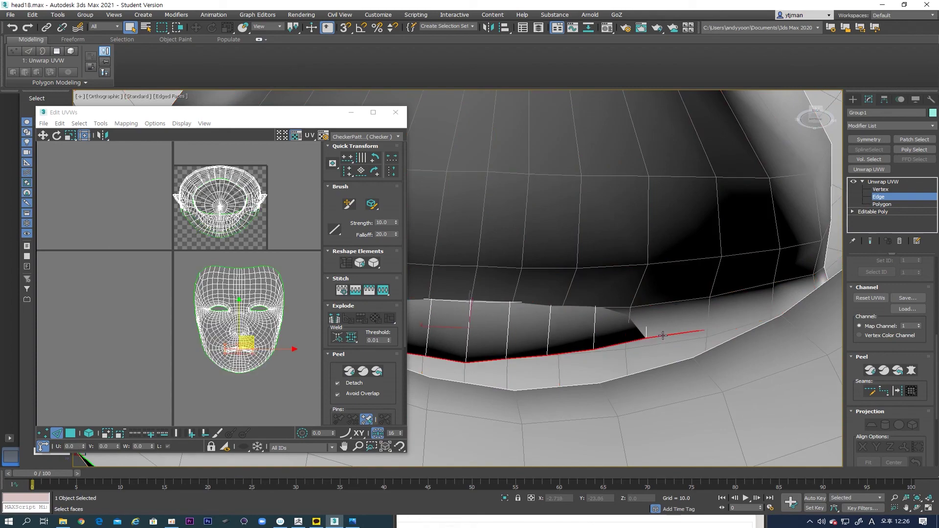
{"action": "middle_click_drag", "start_coordinate": [663, 336], "coordinate": [670, 297], "text": "alt"}
{"action": "key", "text": "F3"}
{"action": "scroll", "coordinate": [678, 351], "scroll_direction": "down", "scroll_amount": 3}
{"action": "scroll", "coordinate": [656, 329], "scroll_direction": "down", "scroll_amount": 2}
{"action": "left_click", "coordinate": [899, 391]}
{"action": "middle_click_drag", "start_coordinate": [620, 341], "coordinate": [778, 274], "text": "alt"}
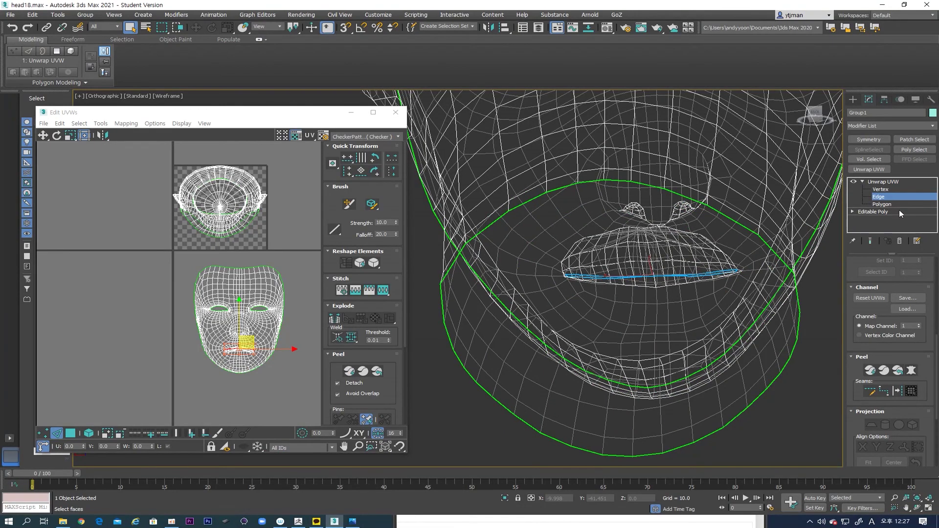
Expand a mouth-cavity polygon selection to the seams, quick-peel the cavity, and place its UV island beside the face island
{"action": "left_click", "coordinate": [883, 205]}
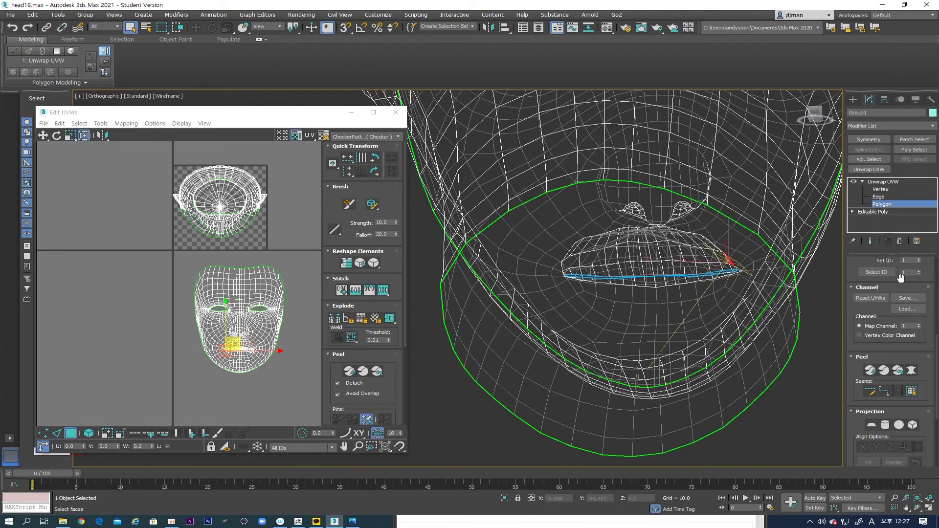
{"action": "left_click", "coordinate": [911, 391]}
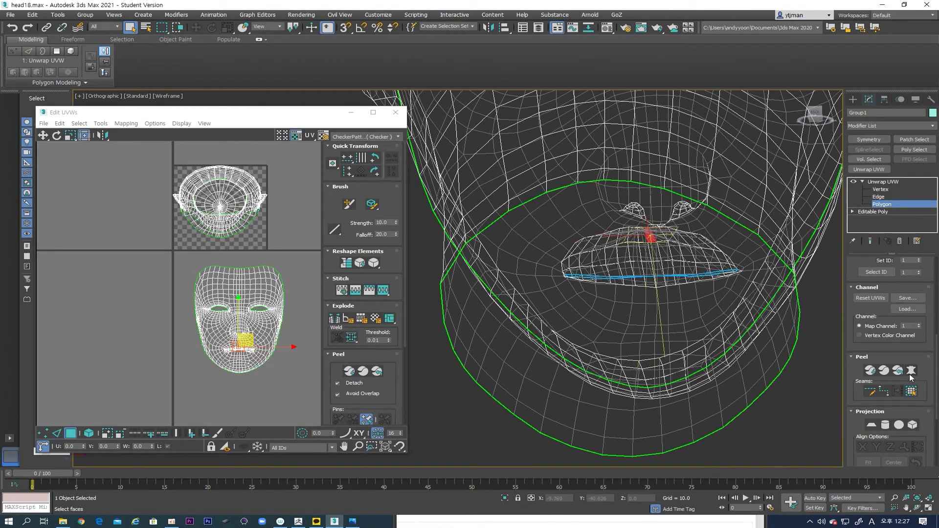
{"action": "left_click", "coordinate": [912, 392]}
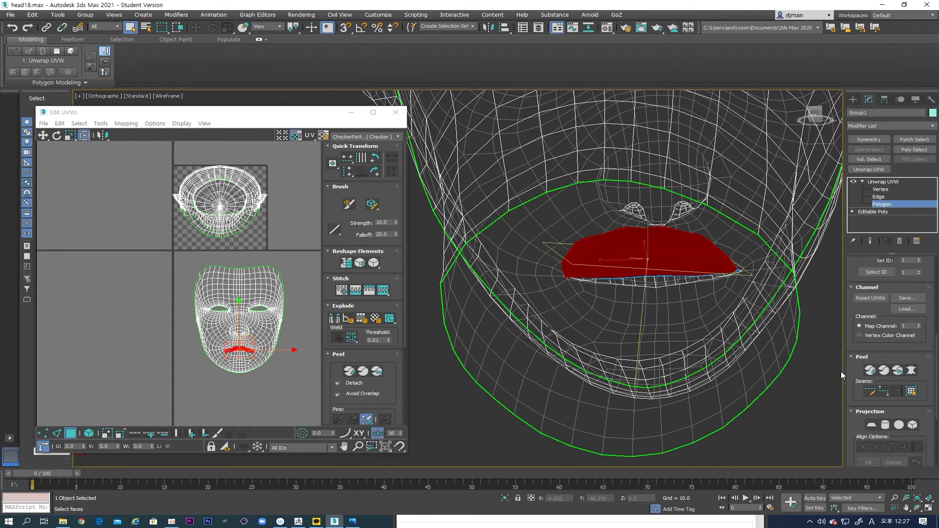
{"action": "left_click", "coordinate": [871, 371]}
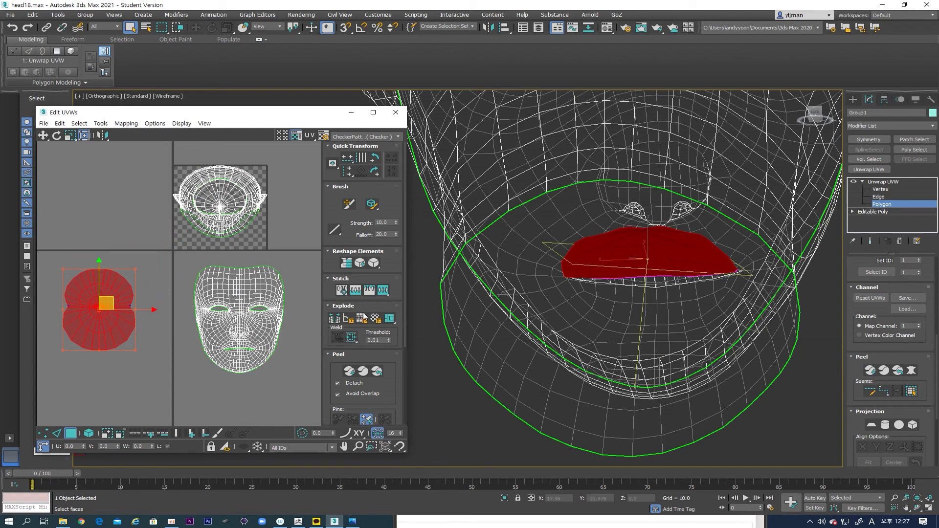
Select the loop of inner-lip polygons bordering the cavity seam and move their UVs just below the mouth cavity island
{"action": "scroll", "coordinate": [230, 274], "scroll_direction": "up", "scroll_amount": 8}
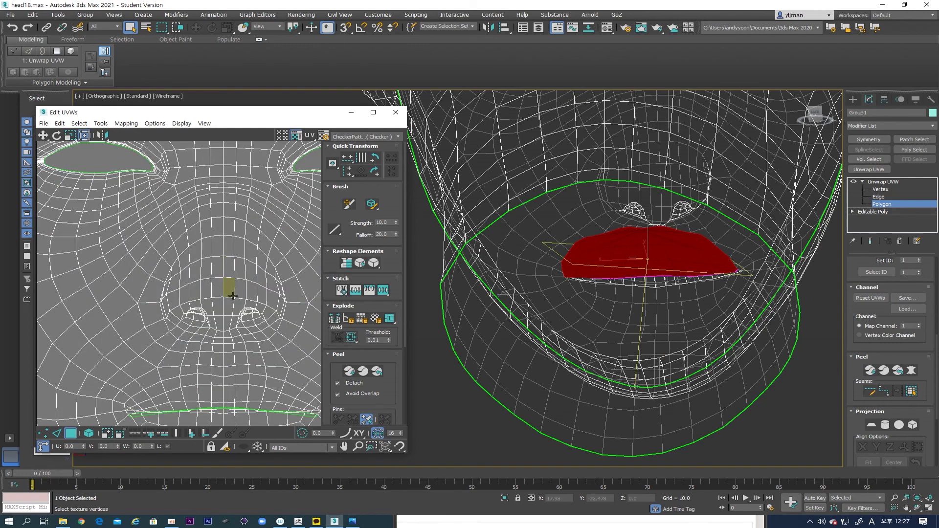
{"action": "middle_click_drag", "start_coordinate": [232, 296], "coordinate": [214, 251]}
{"action": "scroll", "coordinate": [213, 256], "scroll_direction": "down", "scroll_amount": 10}
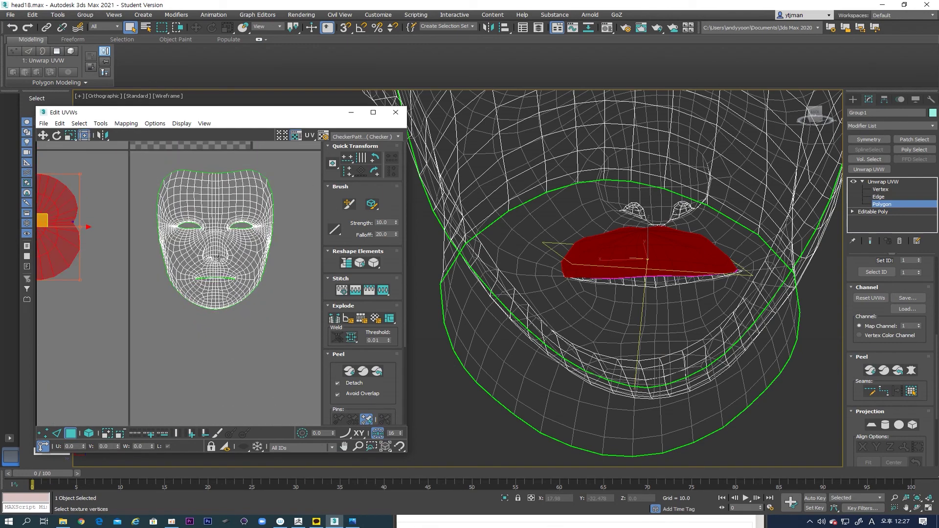
{"action": "scroll", "coordinate": [661, 289], "scroll_direction": "up", "scroll_amount": 12}
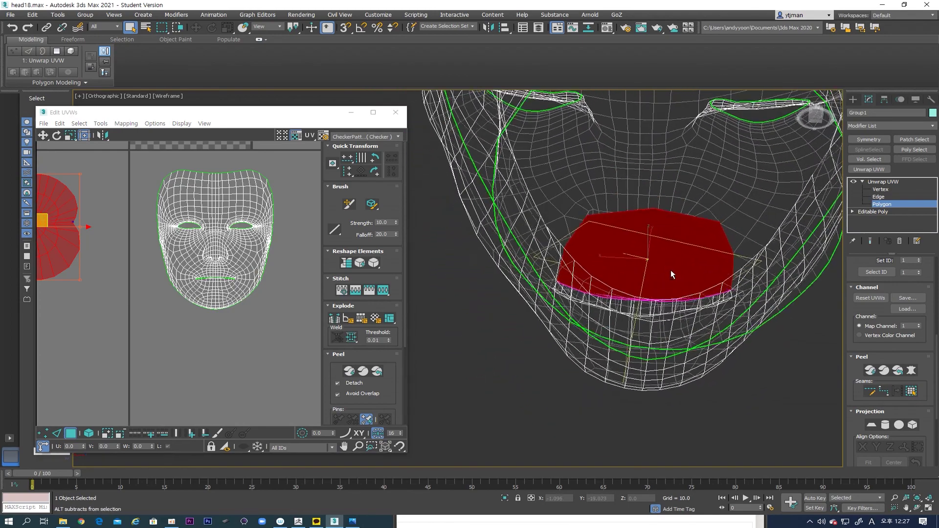
{"action": "scroll", "coordinate": [634, 294], "scroll_direction": "down", "scroll_amount": 3}
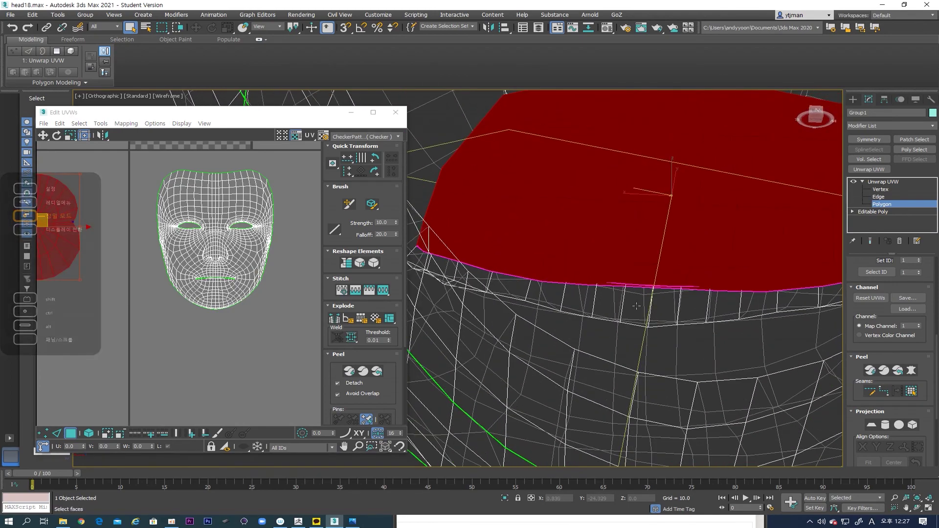
{"action": "left_click", "coordinate": [638, 298]}
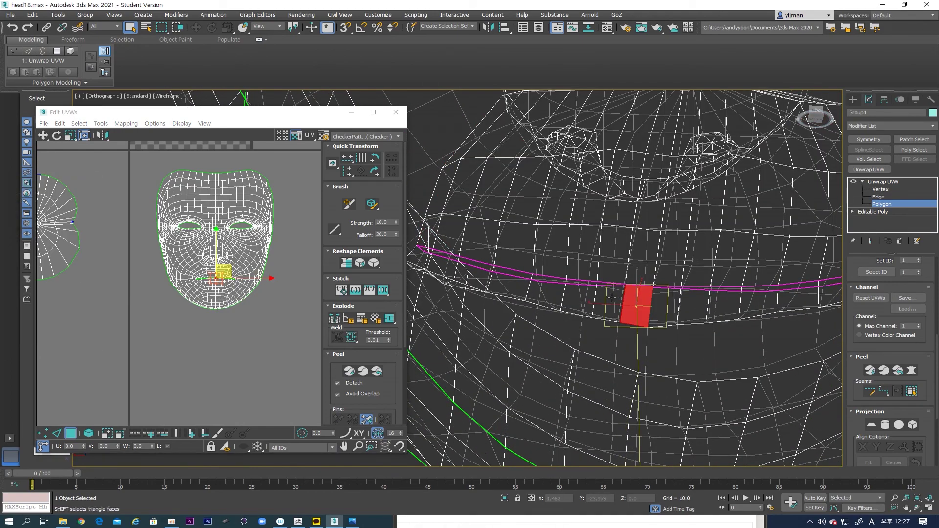
{"action": "left_click", "coordinate": [592, 297], "text": "shift"}
{"action": "scroll", "coordinate": [211, 289], "scroll_direction": "up", "scroll_amount": 8}
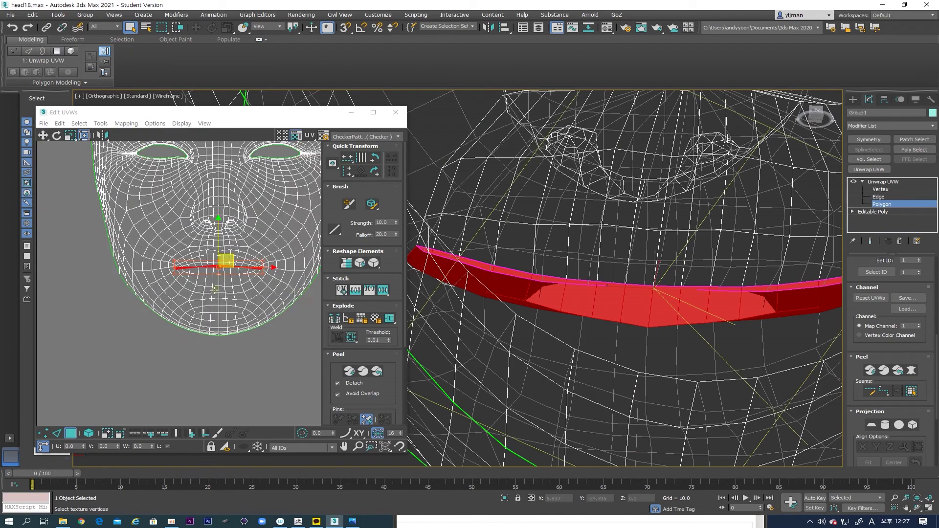
{"action": "middle_click_drag", "start_coordinate": [626, 300], "coordinate": [617, 363], "text": "alt"}
{"action": "scroll", "coordinate": [161, 242], "scroll_direction": "down", "scroll_amount": 10}
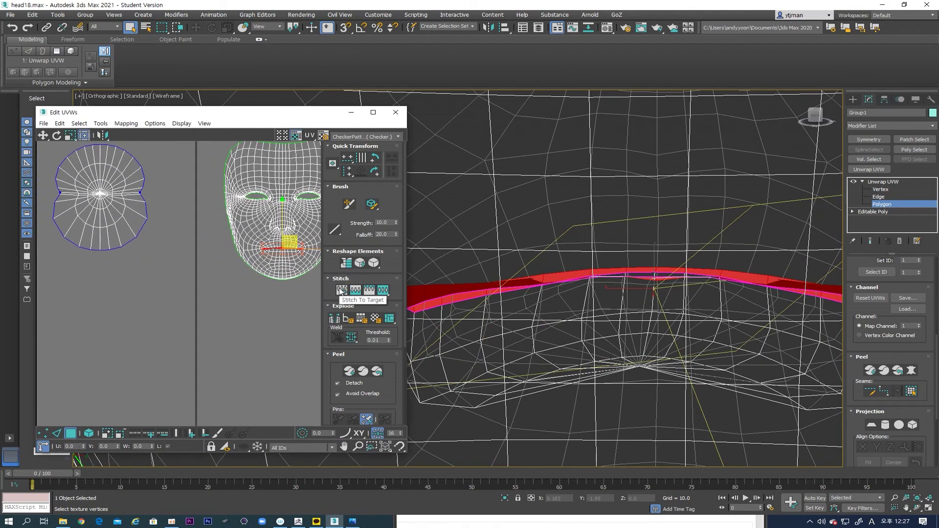
{"action": "left_click_drag", "start_coordinate": [289, 241], "coordinate": [102, 264]}
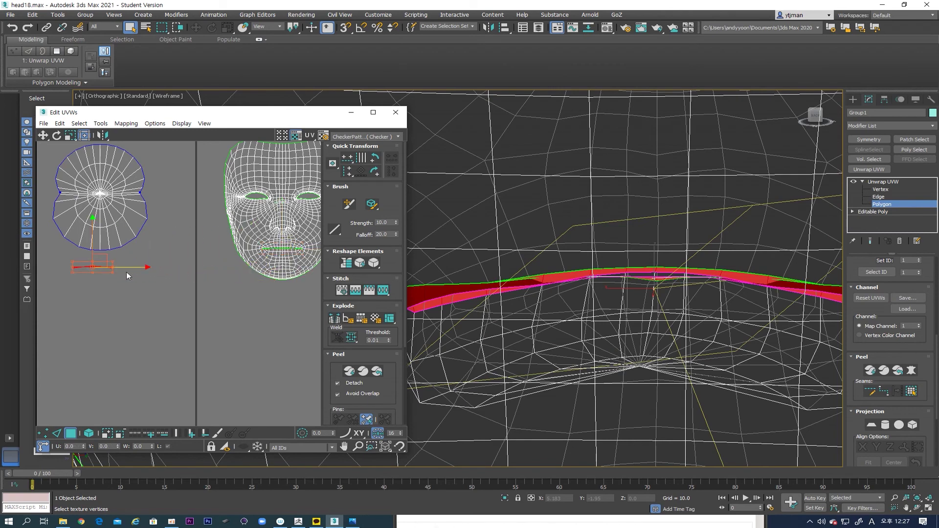
Select the mouth cavity island together with the inner-lip strip and quick-peel them as one piece
{"action": "left_click", "coordinate": [126, 275]}
{"action": "scroll", "coordinate": [126, 299], "scroll_direction": "down", "scroll_amount": 3}
{"action": "left_click_drag", "start_coordinate": [154, 292], "coordinate": [180, 335]}
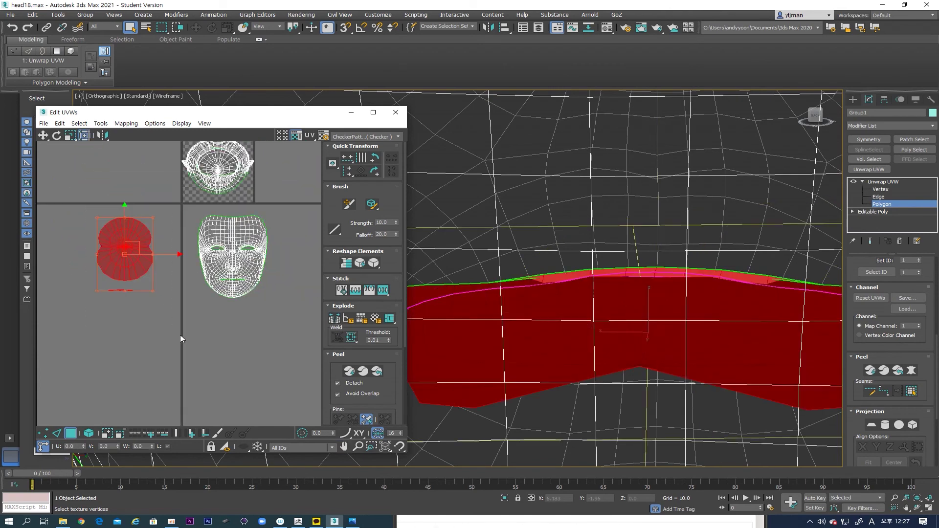
{"action": "left_click", "coordinate": [875, 372]}
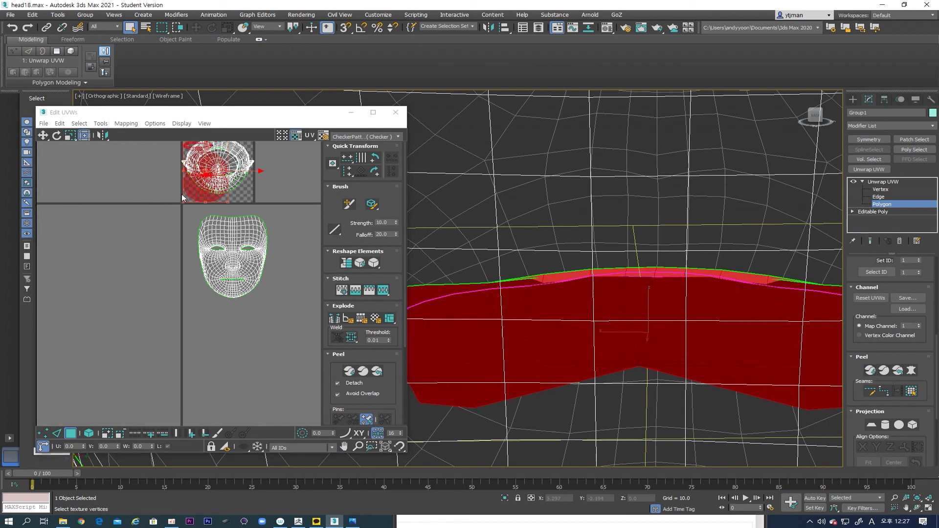
Move the mouth-interior UV shells out of the texture square, clear of the head and face shells
{"action": "left_click_drag", "start_coordinate": [182, 198], "coordinate": [94, 331]}
{"action": "left_click", "coordinate": [118, 344]}
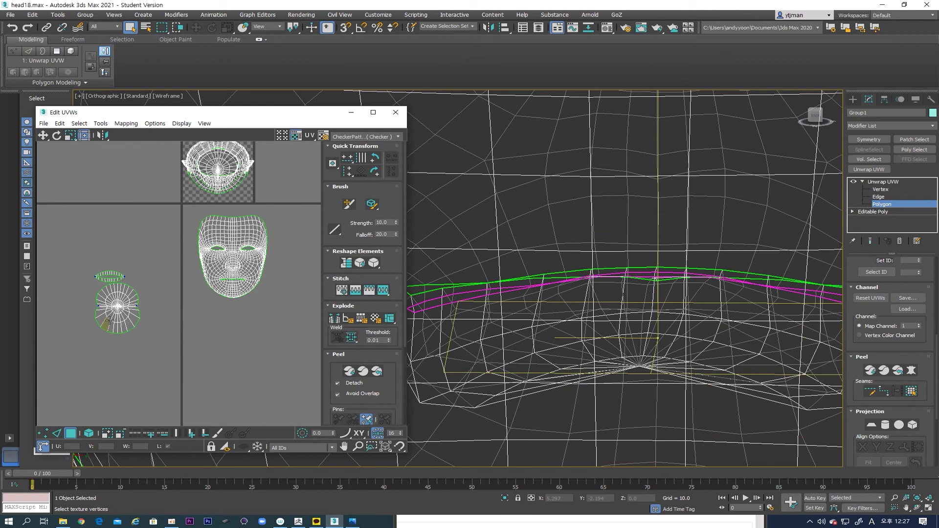
{"action": "scroll", "coordinate": [109, 320], "scroll_direction": "up", "scroll_amount": 4}
{"action": "scroll", "coordinate": [92, 240], "scroll_direction": "up", "scroll_amount": 4}
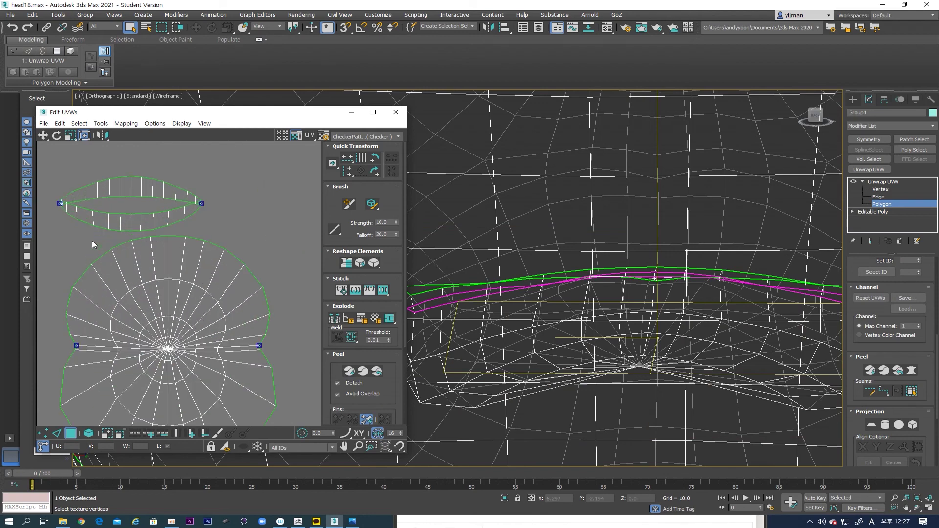
{"action": "scroll", "coordinate": [178, 266], "scroll_direction": "down", "scroll_amount": 10}
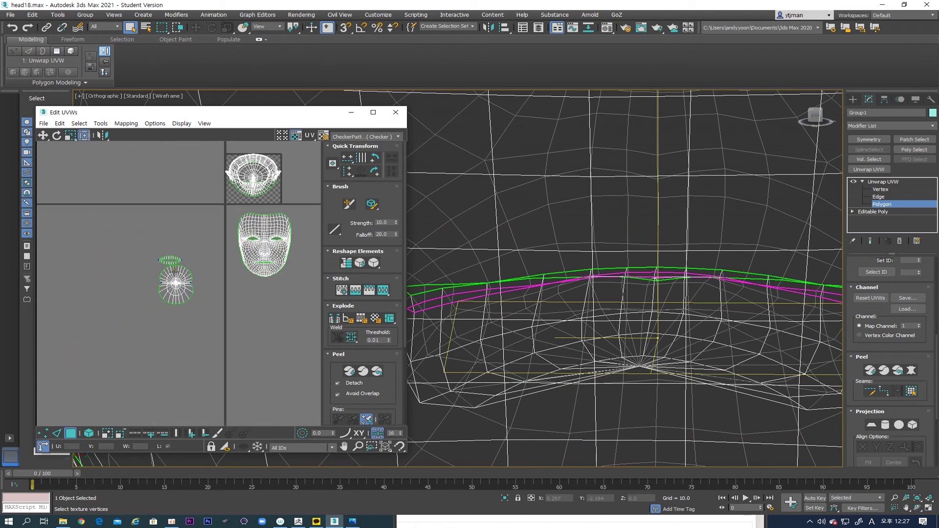
{"action": "left_click_drag", "start_coordinate": [256, 366], "coordinate": [256, 366]}
{"action": "left_click", "coordinate": [200, 289]}
{"action": "left_click_drag", "start_coordinate": [151, 250], "coordinate": [139, 275]}
{"action": "scroll", "coordinate": [275, 237], "scroll_direction": "up", "scroll_amount": 5}
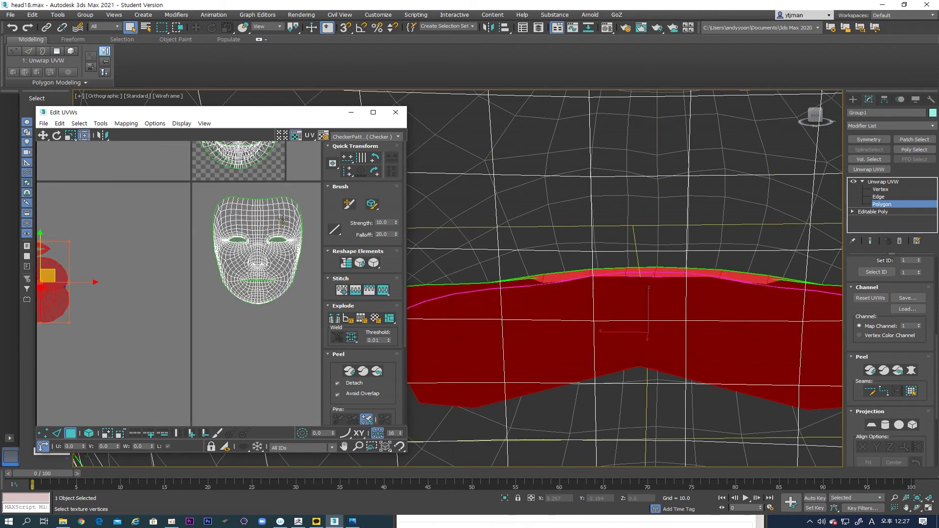
Quick Peel the back-of-head UV shell and move the result out of the texture square into empty space
{"action": "left_click", "coordinate": [247, 279]}
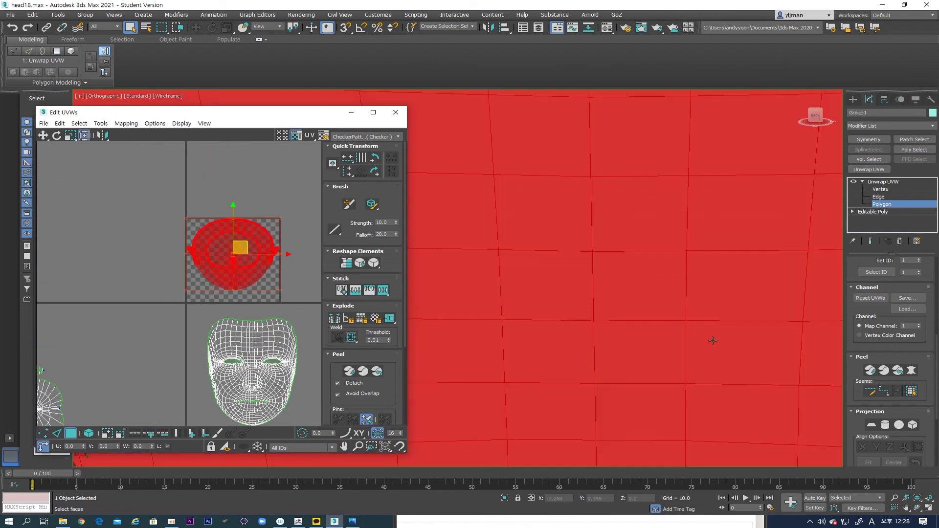
{"action": "left_click", "coordinate": [869, 371]}
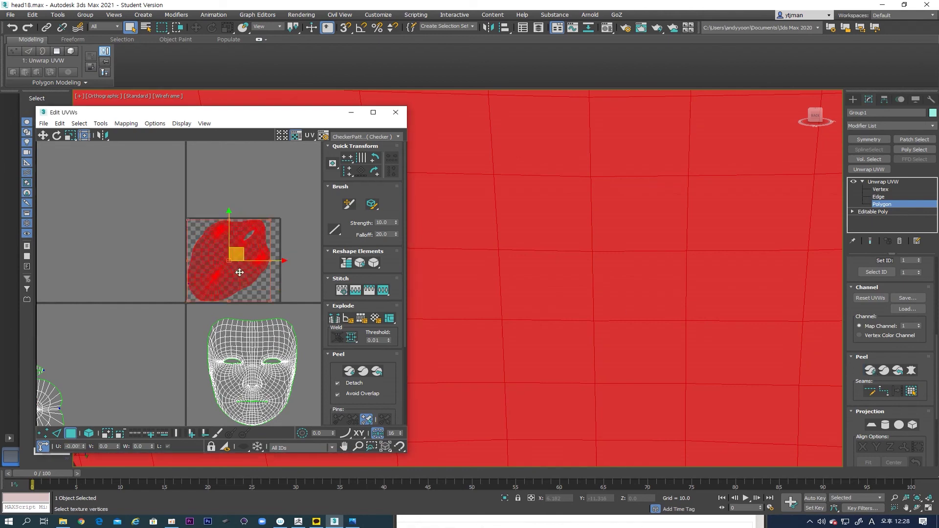
{"action": "left_click_drag", "start_coordinate": [240, 272], "coordinate": [131, 265]}
{"action": "left_click", "coordinate": [161, 301]}
{"action": "middle_click_drag", "start_coordinate": [135, 236], "coordinate": [175, 249]}
{"action": "scroll", "coordinate": [175, 249], "scroll_direction": "up", "scroll_amount": 6}
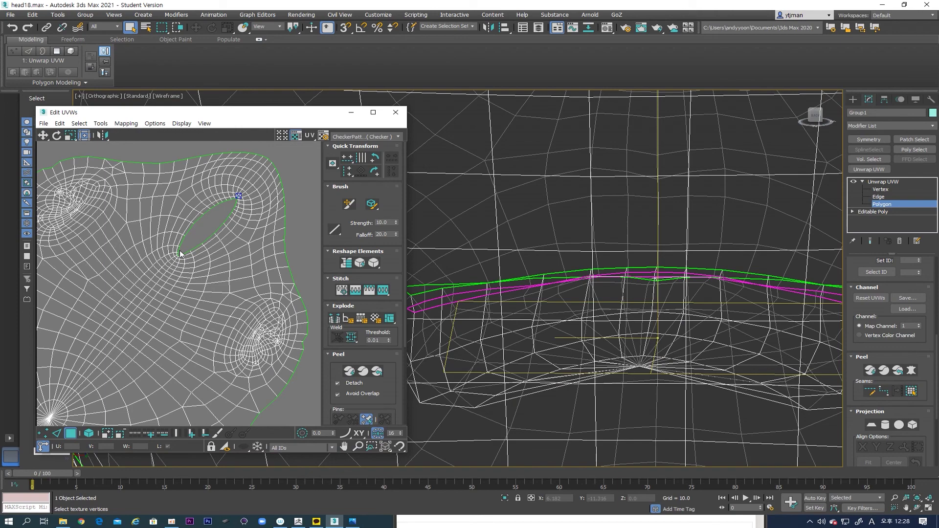
{"action": "scroll", "coordinate": [179, 253], "scroll_direction": "down", "scroll_amount": 4}
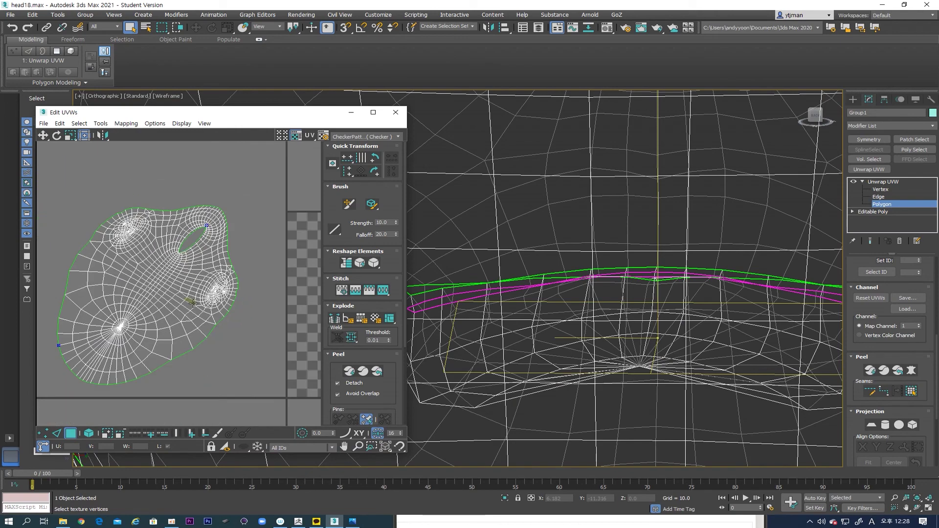
{"action": "scroll", "coordinate": [648, 313], "scroll_direction": "down", "scroll_amount": 8}
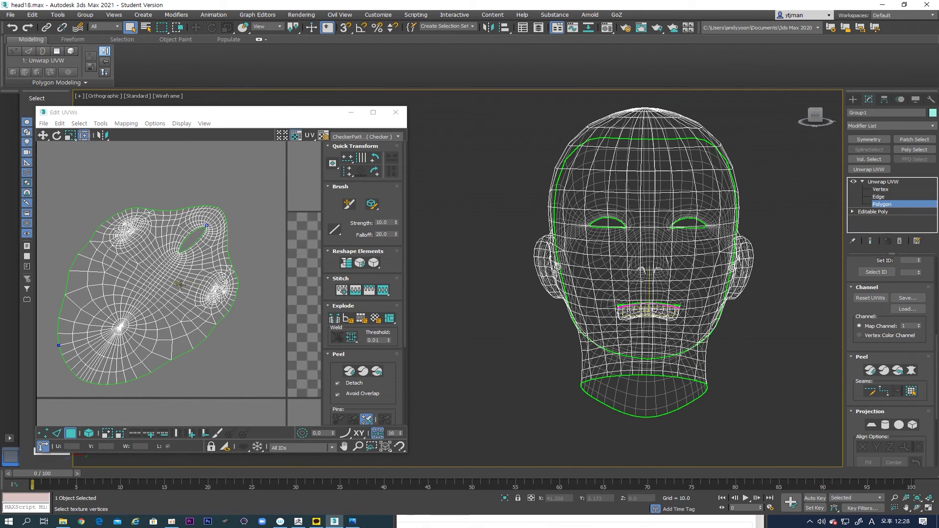
Convert the edges along the back-of-head shell's vertical centre line, from neck to crown, into peel seams
{"action": "scroll", "coordinate": [194, 245], "scroll_direction": "up", "scroll_amount": 8}
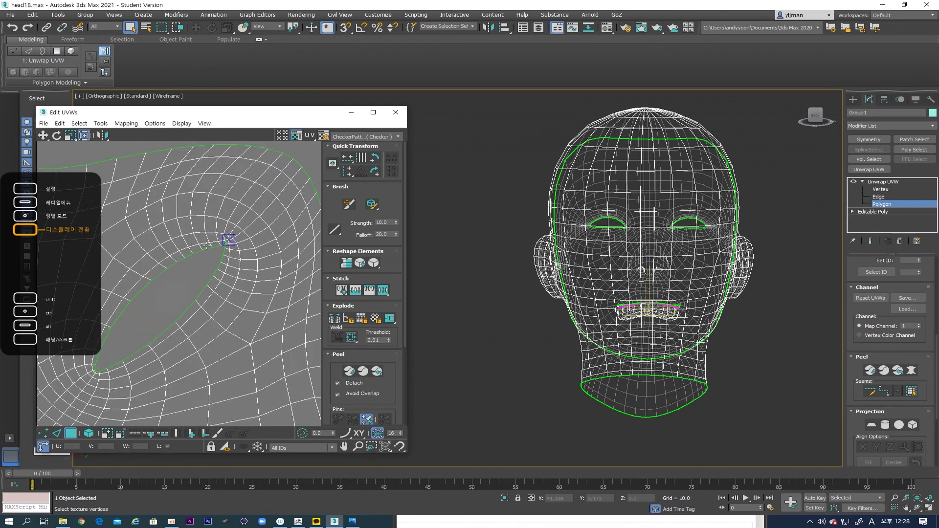
{"action": "scroll", "coordinate": [229, 264], "scroll_direction": "down", "scroll_amount": 5}
{"action": "key", "text": "2"}
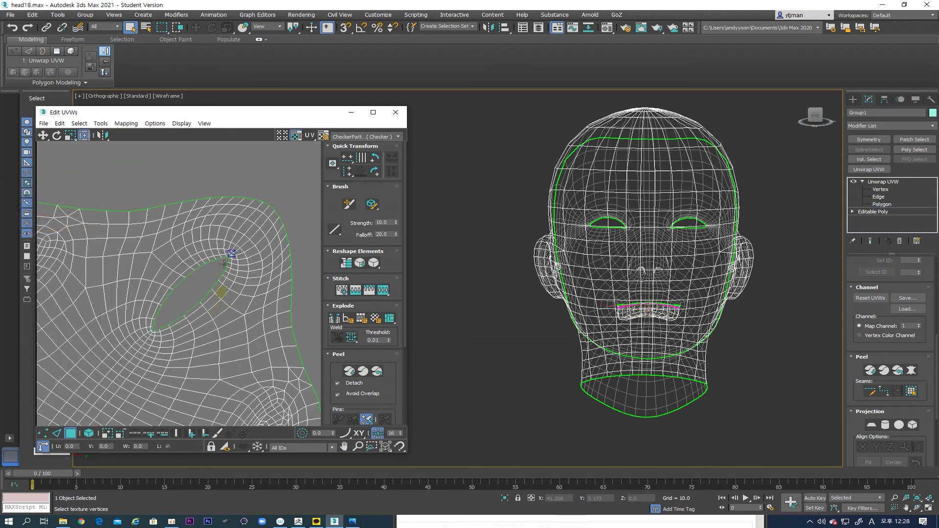
{"action": "double_click", "coordinate": [251, 228]}
{"action": "middle_click_drag", "start_coordinate": [199, 329], "coordinate": [254, 244]}
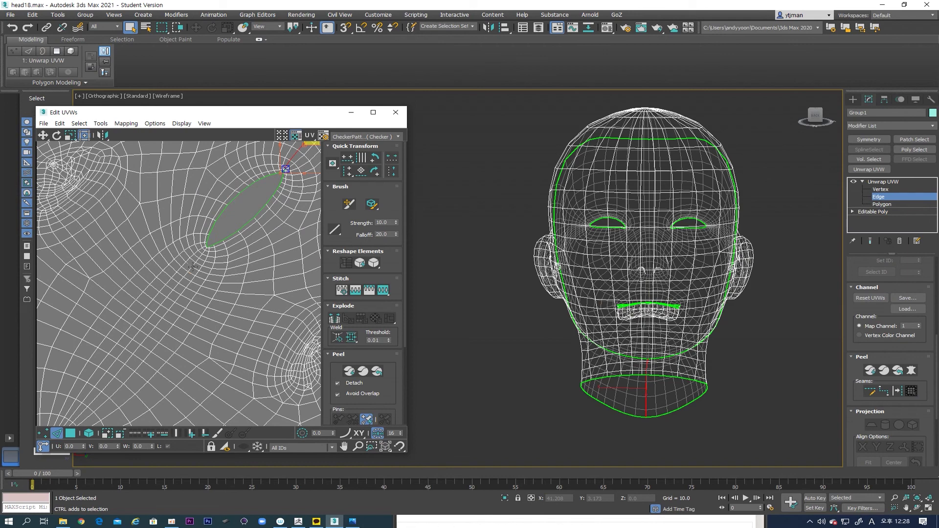
{"action": "scroll", "coordinate": [191, 271], "scroll_direction": "up", "scroll_amount": 4}
{"action": "double_click", "coordinate": [186, 279], "text": "ctrl"}
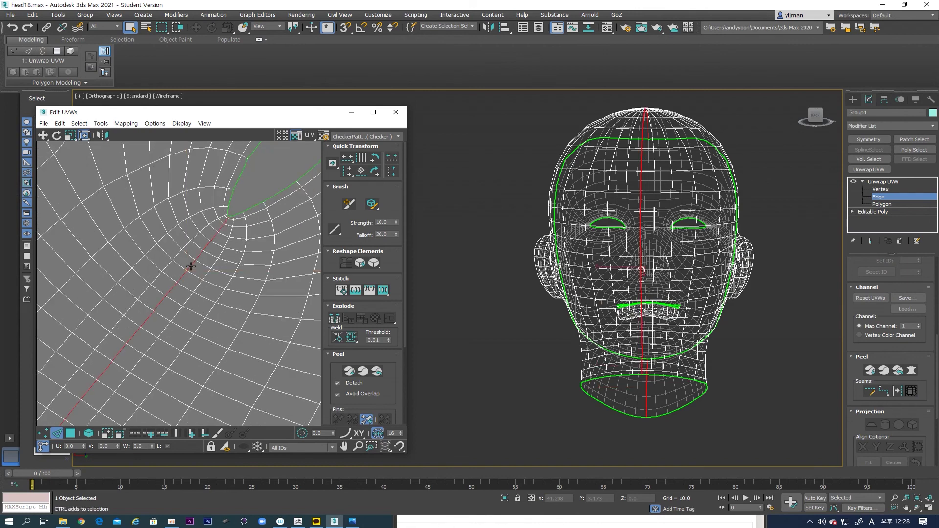
{"action": "scroll", "coordinate": [185, 290], "scroll_direction": "down", "scroll_amount": 5}
{"action": "scroll", "coordinate": [184, 290], "scroll_direction": "down", "scroll_amount": 1}
{"action": "middle_click_drag", "start_coordinate": [161, 334], "coordinate": [236, 197]}
{"action": "scroll", "coordinate": [228, 228], "scroll_direction": "down", "scroll_amount": 5}
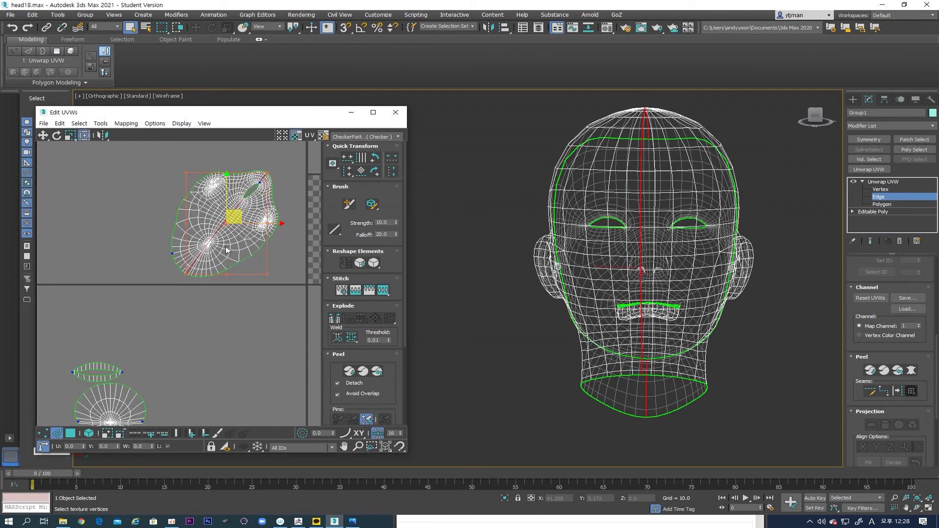
{"action": "left_click", "coordinate": [897, 392]}
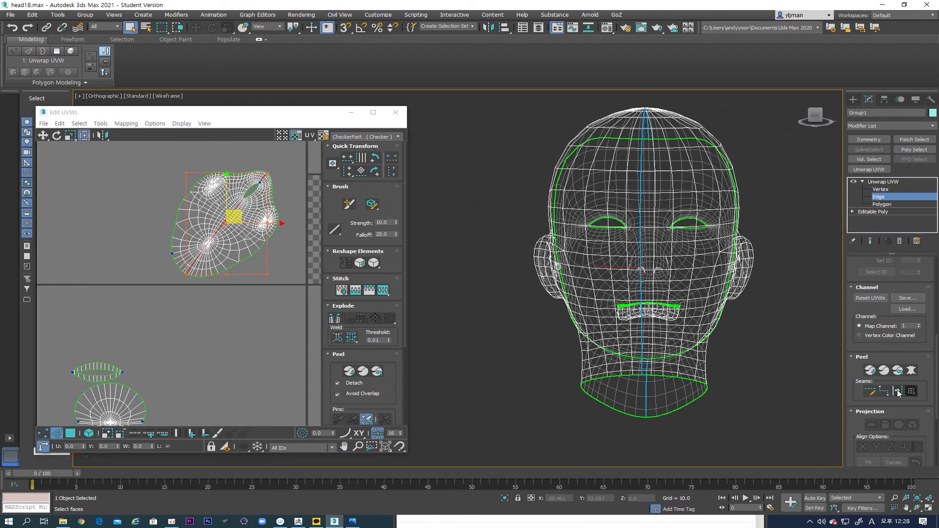
{"action": "left_click", "coordinate": [277, 296]}
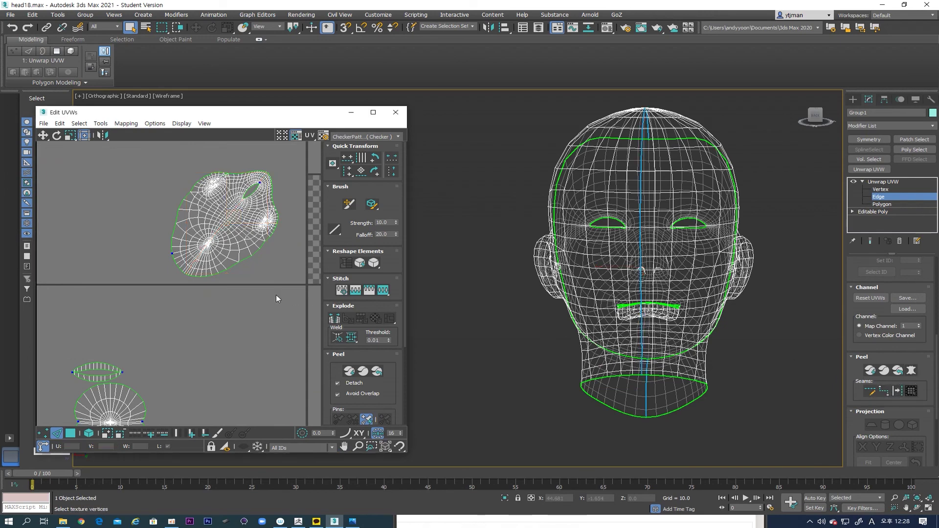
Quick Peel the whole back-of-head element along the centre seam and move the two halves away from the texture square
{"action": "left_click", "coordinate": [89, 434]}
{"action": "left_click", "coordinate": [223, 216]}
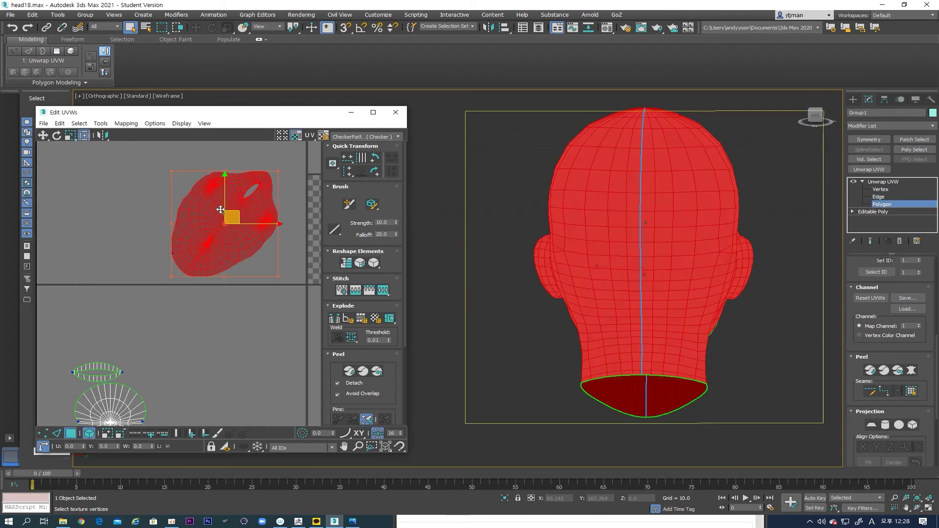
{"action": "scroll", "coordinate": [250, 291], "scroll_direction": "down", "scroll_amount": 3}
{"action": "left_click", "coordinate": [870, 371]}
{"action": "middle_click_drag", "start_coordinate": [274, 274], "coordinate": [189, 256]}
{"action": "scroll", "coordinate": [188, 259], "scroll_direction": "up", "scroll_amount": 2}
{"action": "left_click_drag", "start_coordinate": [216, 261], "coordinate": [98, 281]}
{"action": "left_click", "coordinate": [119, 283]}
Examine the two peeled head halves and their position among the other UV shells
{"action": "scroll", "coordinate": [142, 279], "scroll_direction": "up", "scroll_amount": 6}
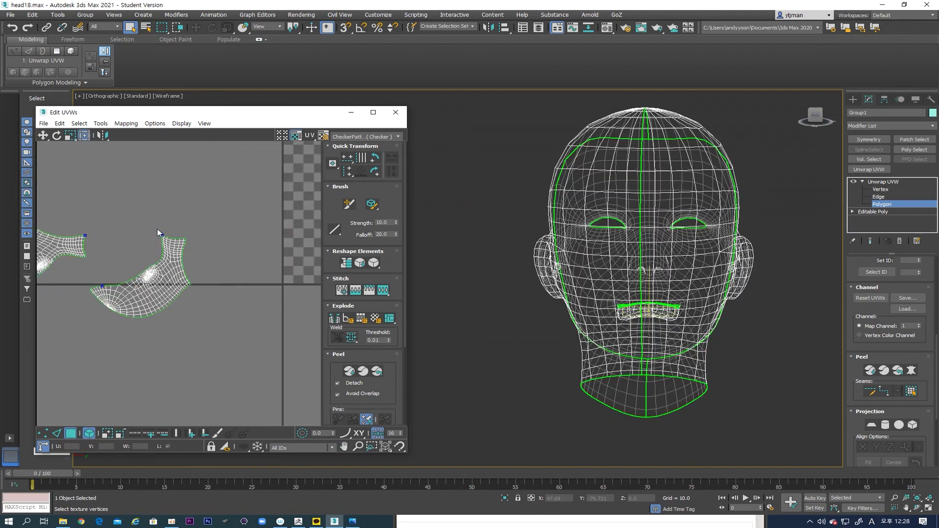
{"action": "scroll", "coordinate": [140, 314], "scroll_direction": "up", "scroll_amount": 2}
{"action": "scroll", "coordinate": [132, 314], "scroll_direction": "down", "scroll_amount": 5}
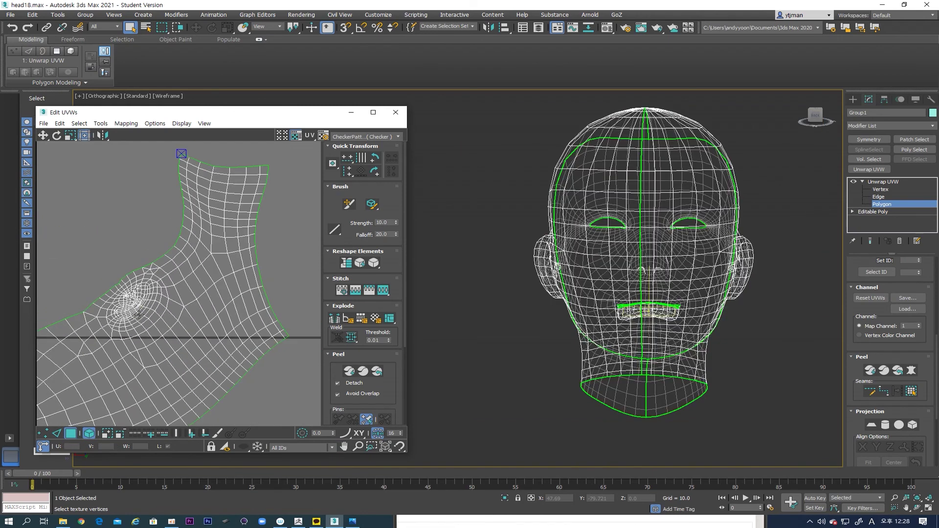
{"action": "middle_click_drag", "start_coordinate": [126, 312], "coordinate": [214, 261]}
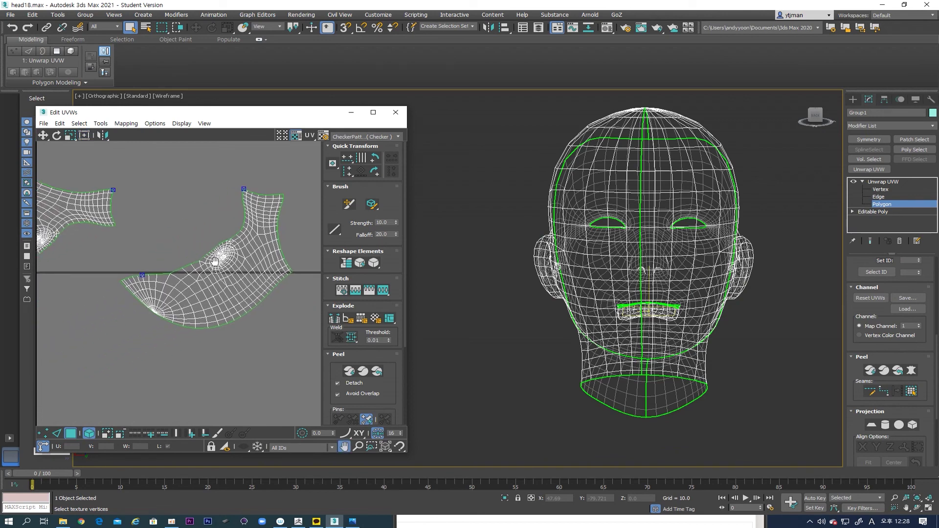
{"action": "middle_click_drag", "start_coordinate": [214, 261], "coordinate": [178, 256]}
{"action": "scroll", "coordinate": [210, 295], "scroll_direction": "down", "scroll_amount": 4}
{"action": "scroll", "coordinate": [173, 277], "scroll_direction": "down", "scroll_amount": 4}
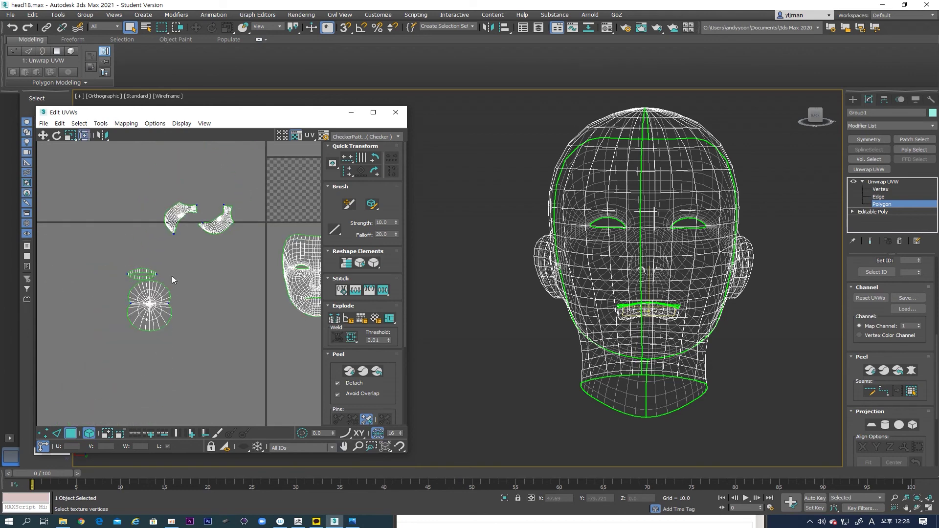
Inspect the eye opening and the surrounding edge flow on the face UV shell
{"action": "middle_click_drag", "start_coordinate": [205, 294], "coordinate": [180, 286]}
{"action": "scroll", "coordinate": [230, 248], "scroll_direction": "up", "scroll_amount": 8}
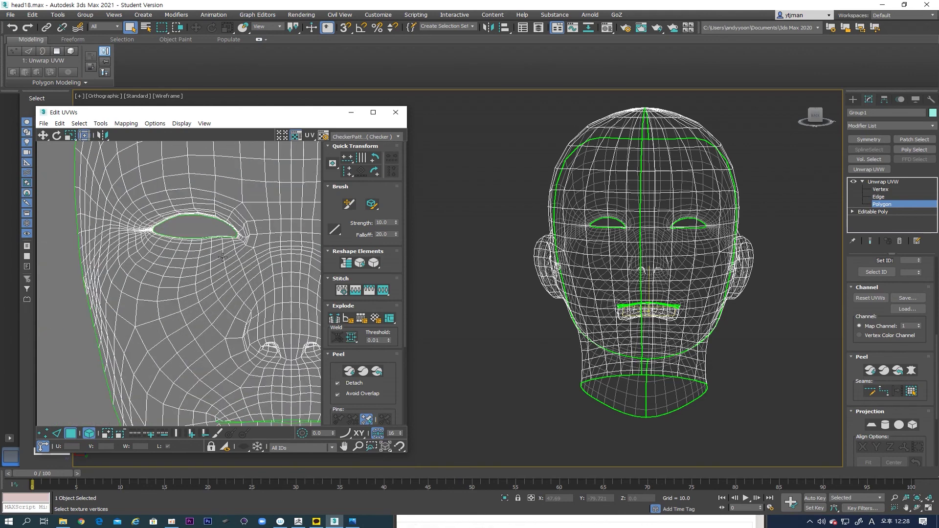
{"action": "scroll", "coordinate": [230, 249], "scroll_direction": "down", "scroll_amount": 4}
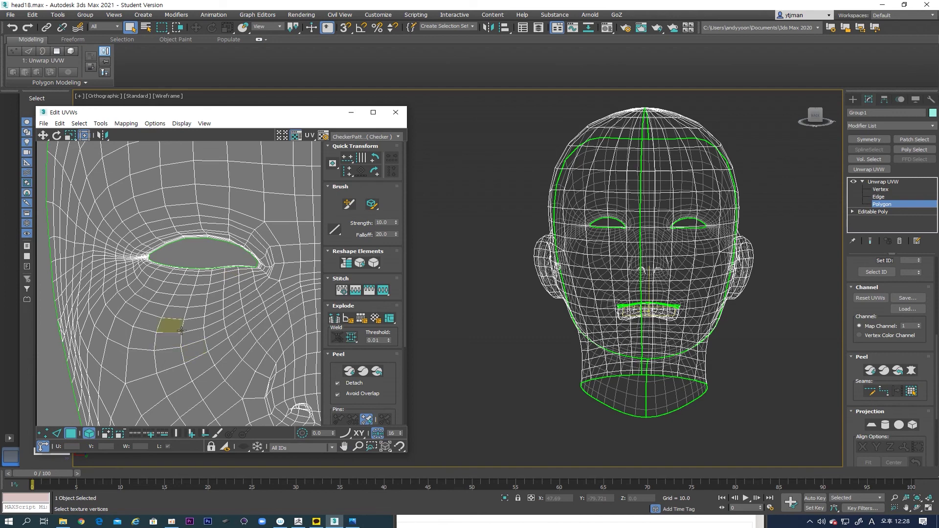
{"action": "scroll", "coordinate": [193, 265], "scroll_direction": "up", "scroll_amount": 5}
{"action": "scroll", "coordinate": [116, 255], "scroll_direction": "down", "scroll_amount": 2}
{"action": "middle_click_drag", "start_coordinate": [115, 257], "coordinate": [230, 285]}
{"action": "scroll", "coordinate": [177, 274], "scroll_direction": "up", "scroll_amount": 2}
{"action": "scroll", "coordinate": [208, 281], "scroll_direction": "down", "scroll_amount": 2}
{"action": "scroll", "coordinate": [230, 285], "scroll_direction": "down", "scroll_amount": 3}
Select the border edge loops of both eye openings on the face UV shell
{"action": "left_click", "coordinate": [59, 433]}
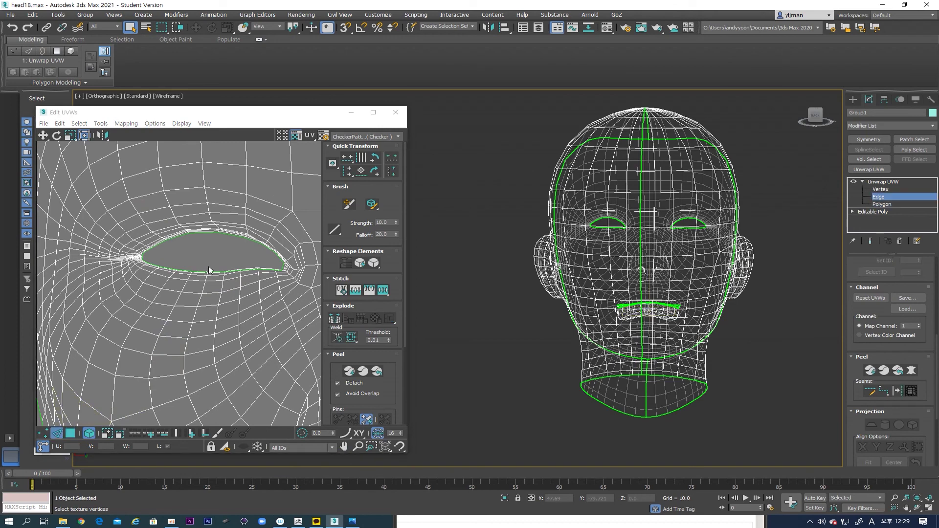
{"action": "key", "text": "ctrl+a"}
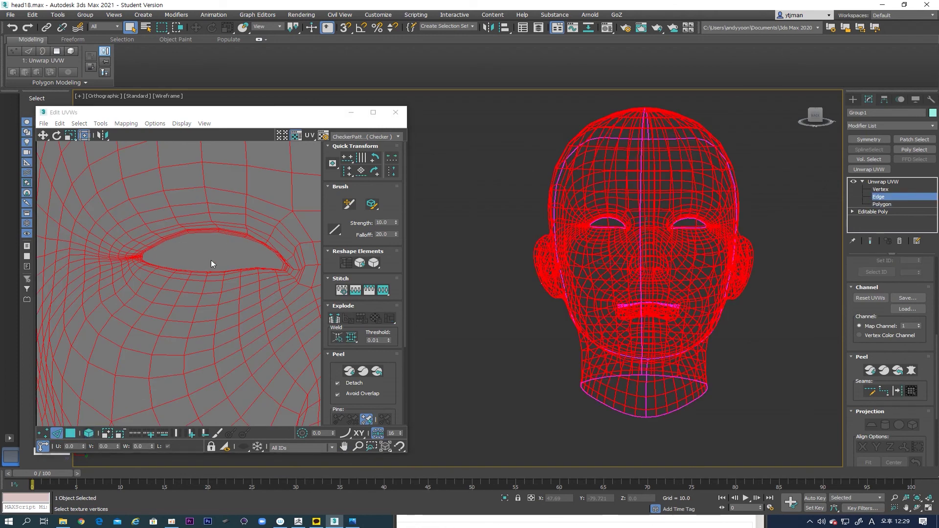
{"action": "left_click", "coordinate": [225, 239]}
{"action": "double_click", "coordinate": [228, 234]}
{"action": "middle_click_drag", "start_coordinate": [247, 266], "coordinate": [22, 276]}
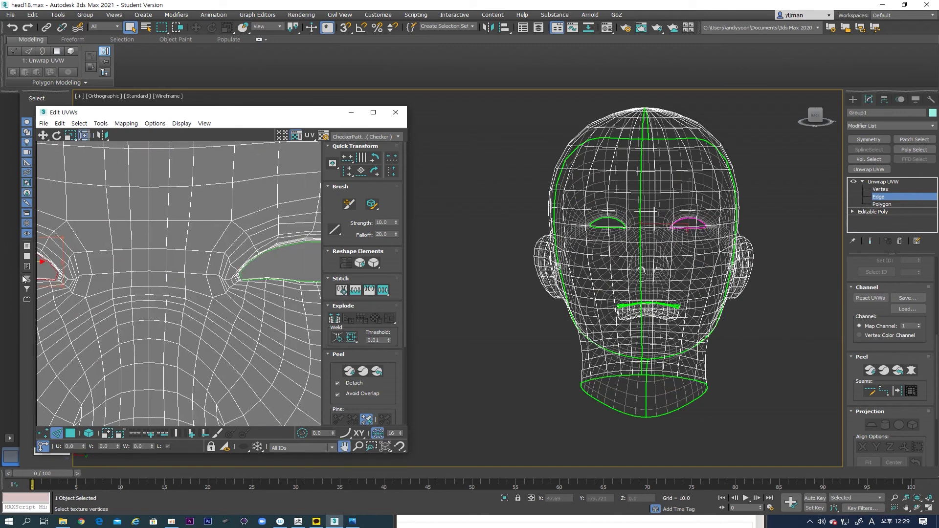
{"action": "scroll", "coordinate": [240, 268], "scroll_direction": "up", "scroll_amount": 2}
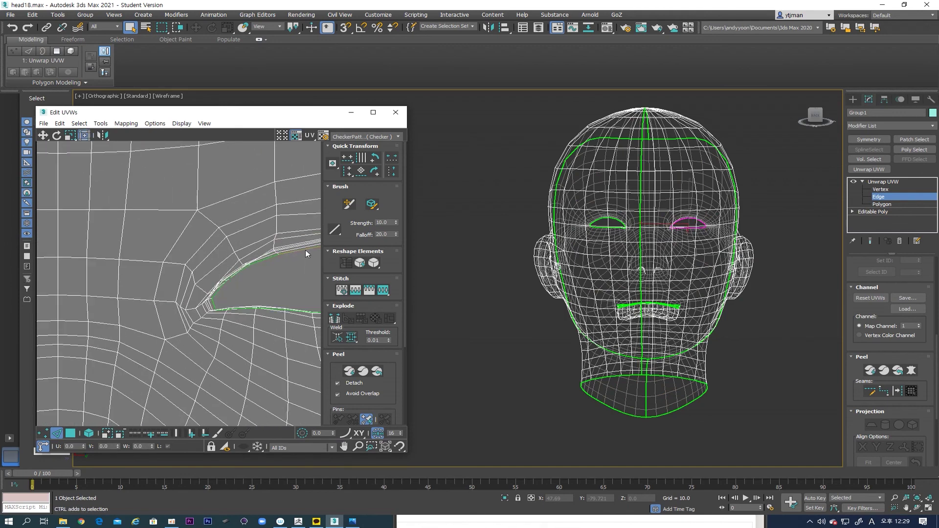
{"action": "double_click", "coordinate": [305, 251], "text": "ctrl"}
{"action": "scroll", "coordinate": [260, 303], "scroll_direction": "down", "scroll_amount": 2}
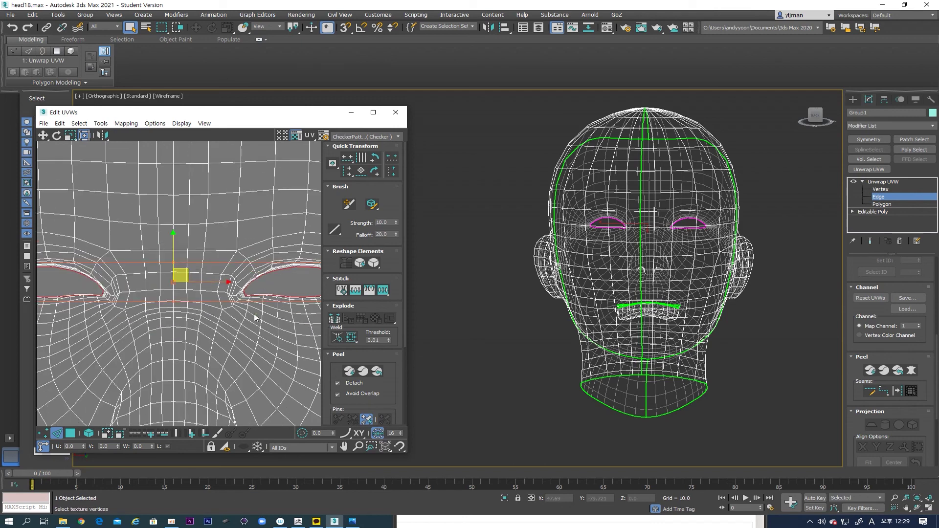
Widen the UV editor, grow the eye edge selection outward three times, and relax it until flat
{"action": "left_click_drag", "start_coordinate": [407, 332], "coordinate": [511, 333]}
{"action": "left_click", "coordinate": [190, 437]}
{"action": "left_click", "coordinate": [191, 437]}
{"action": "left_click", "coordinate": [191, 436]}
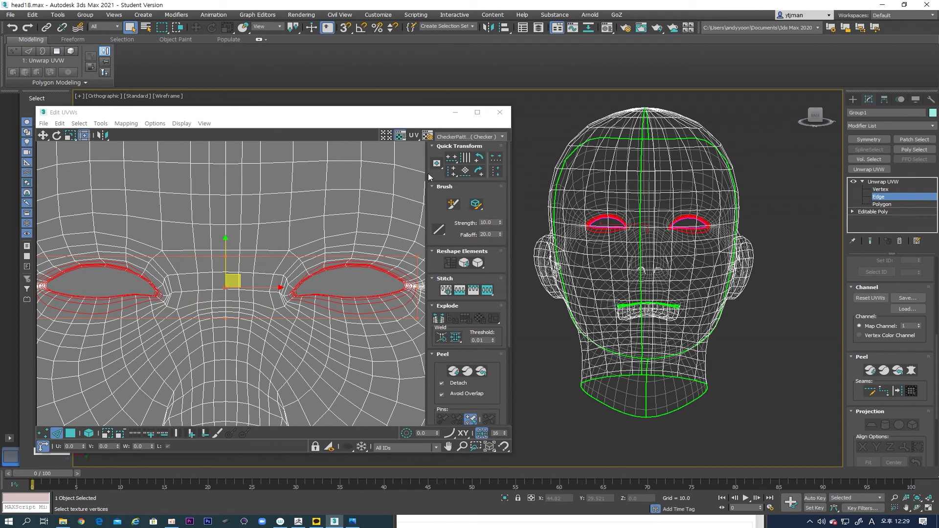
{"action": "left_click", "coordinate": [465, 264]}
{"action": "scroll", "coordinate": [400, 294], "scroll_direction": "up", "scroll_amount": 8}
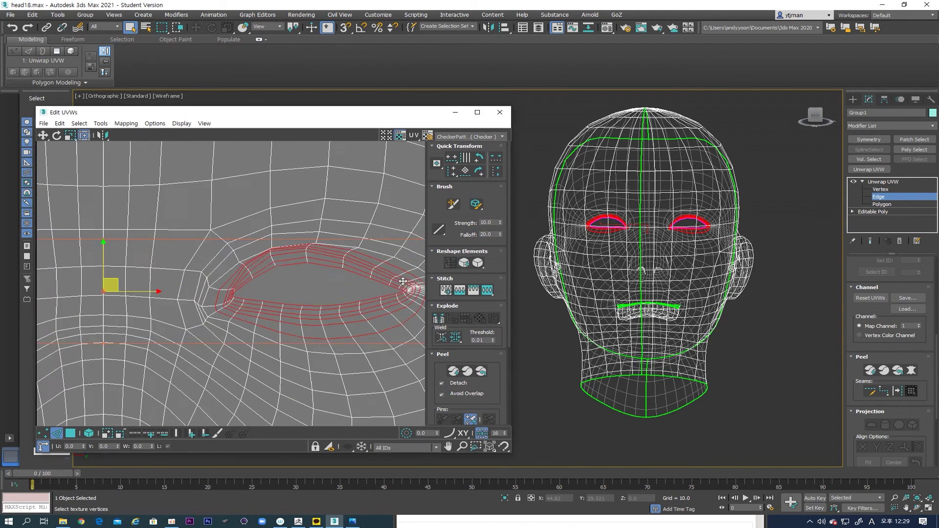
{"action": "scroll", "coordinate": [400, 293], "scroll_direction": "up", "scroll_amount": 5}
{"action": "middle_click_drag", "start_coordinate": [388, 298], "coordinate": [267, 297]}
Try relaxing the selected eye edge loops further until flat, and undo the last relax
{"action": "left_click", "coordinate": [478, 264]}
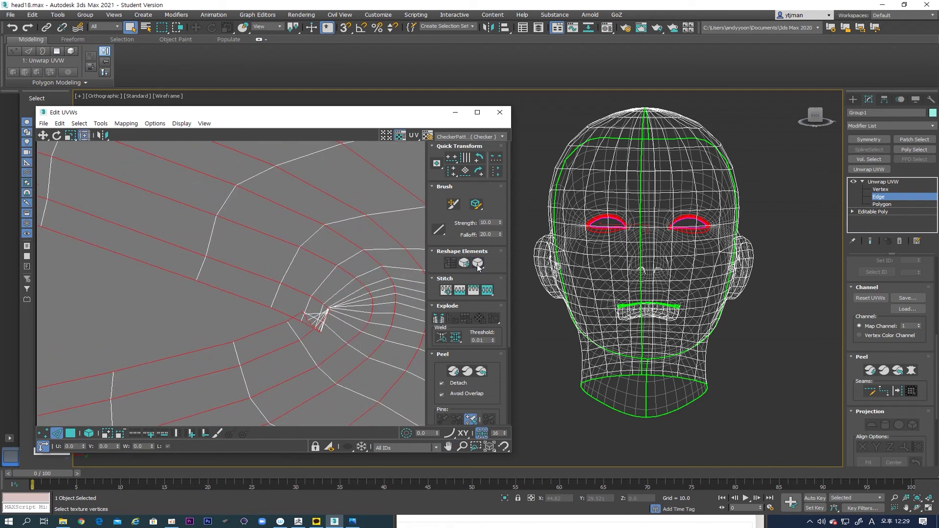
{"action": "left_click", "coordinate": [463, 263]}
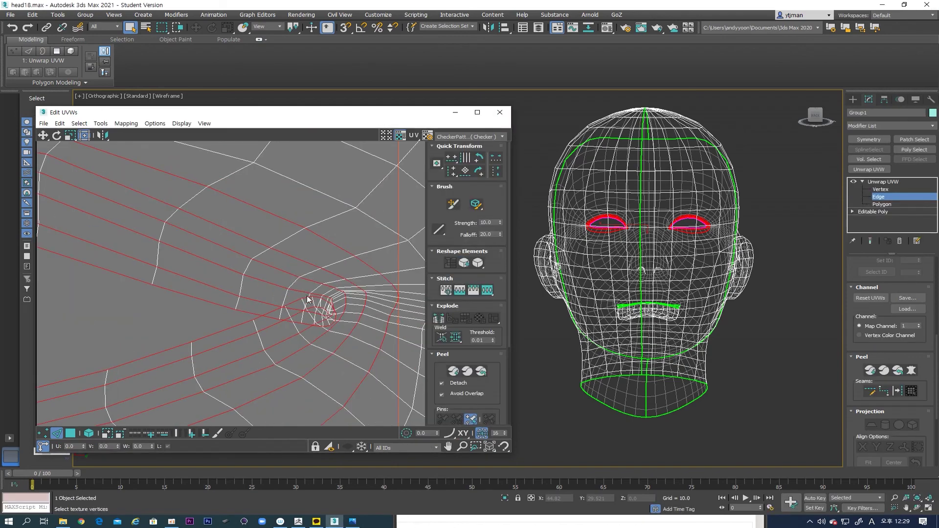
{"action": "scroll", "coordinate": [307, 302], "scroll_direction": "down", "scroll_amount": 3}
{"action": "middle_click_drag", "start_coordinate": [241, 305], "coordinate": [182, 294]}
{"action": "scroll", "coordinate": [288, 280], "scroll_direction": "down", "scroll_amount": 2}
{"action": "scroll", "coordinate": [220, 286], "scroll_direction": "up", "scroll_amount": 3}
{"action": "scroll", "coordinate": [222, 284], "scroll_direction": "up", "scroll_amount": 4}
{"action": "key", "text": "ctrl+z"}
Select the vertices around the inner corner of the right-hand eye opening on the face UV shell and relax them
{"action": "scroll", "coordinate": [301, 289], "scroll_direction": "down", "scroll_amount": 4}
{"action": "middle_click_drag", "start_coordinate": [352, 293], "coordinate": [328, 292]}
{"action": "middle_click_drag", "start_coordinate": [117, 295], "coordinate": [296, 268]}
{"action": "scroll", "coordinate": [286, 270], "scroll_direction": "up", "scroll_amount": 6}
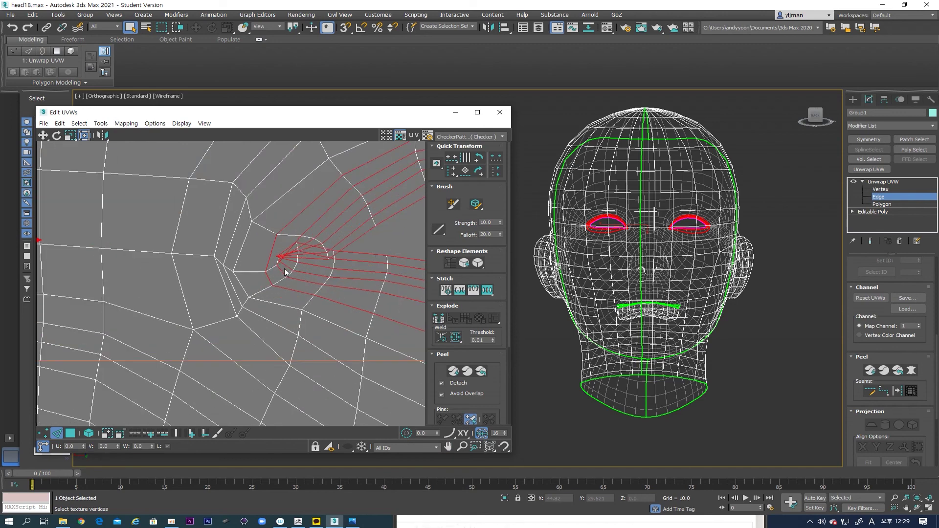
{"action": "scroll", "coordinate": [212, 274], "scroll_direction": "down", "scroll_amount": 3}
{"action": "middle_click_drag", "start_coordinate": [211, 273], "coordinate": [288, 254]}
{"action": "left_click", "coordinate": [244, 266]}
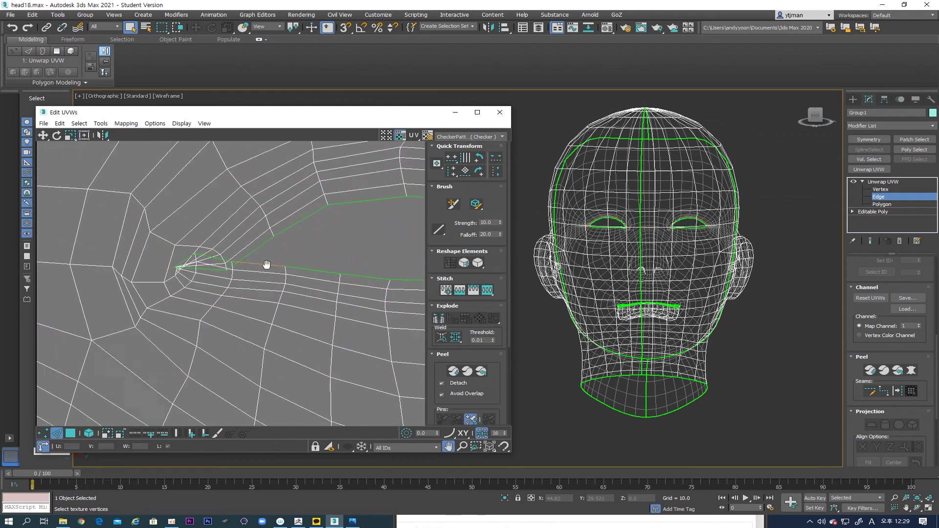
{"action": "left_click", "coordinate": [43, 433]}
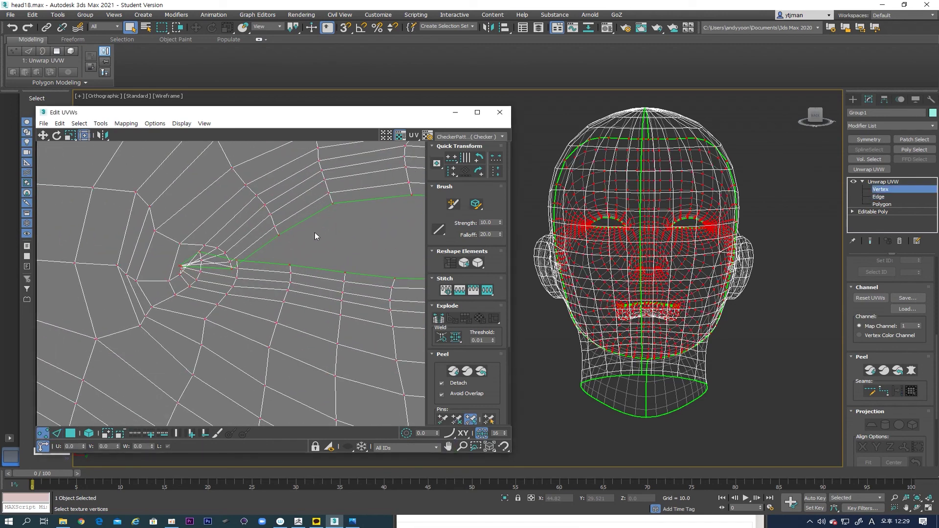
{"action": "left_click_drag", "start_coordinate": [177, 295], "coordinate": [160, 309]}
{"action": "left_click_drag", "start_coordinate": [335, 220], "coordinate": [126, 337]}
{"action": "left_click_drag", "start_coordinate": [203, 286], "coordinate": [294, 362]}
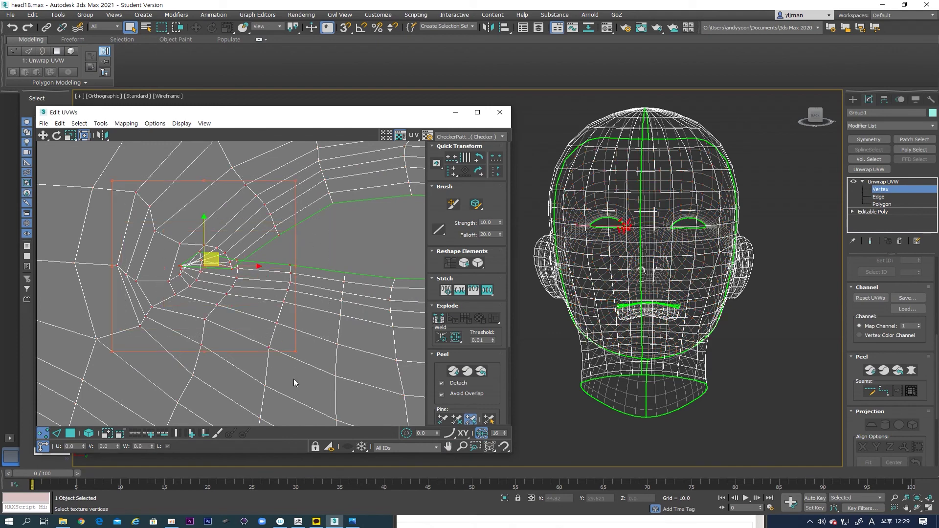
{"action": "left_click", "coordinate": [482, 265]}
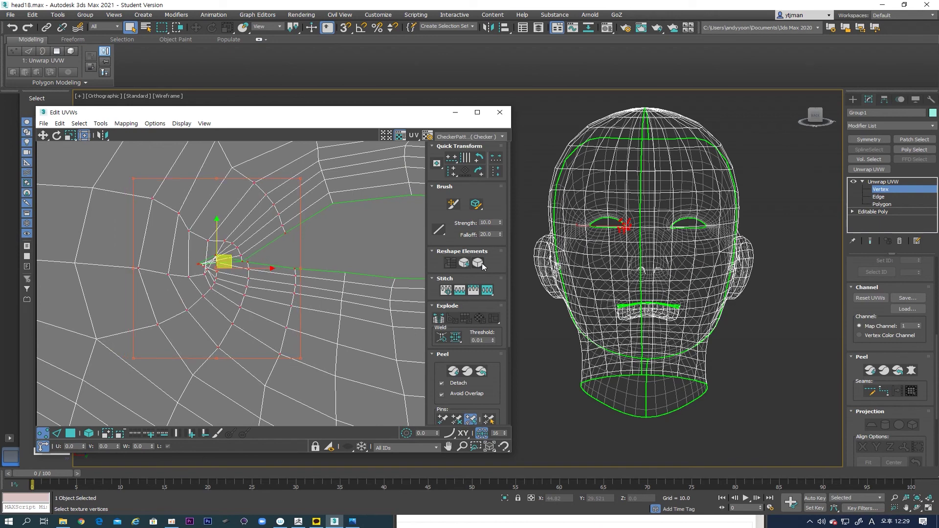
Enlarge the vertex selection around the inner eye corner and relax it repeatedly with the custom relax
{"action": "scroll", "coordinate": [292, 259], "scroll_direction": "down", "scroll_amount": 5}
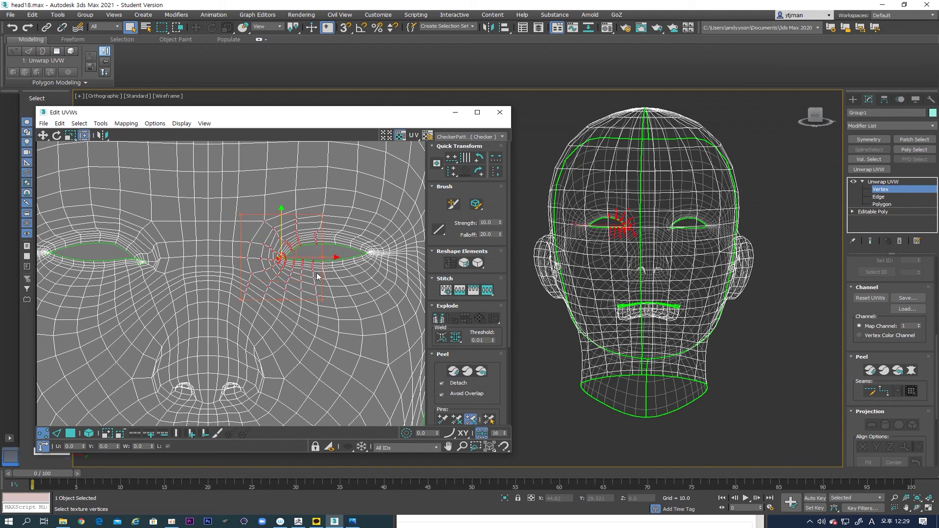
{"action": "scroll", "coordinate": [293, 264], "scroll_direction": "up", "scroll_amount": 4}
{"action": "left_click", "coordinate": [479, 264]}
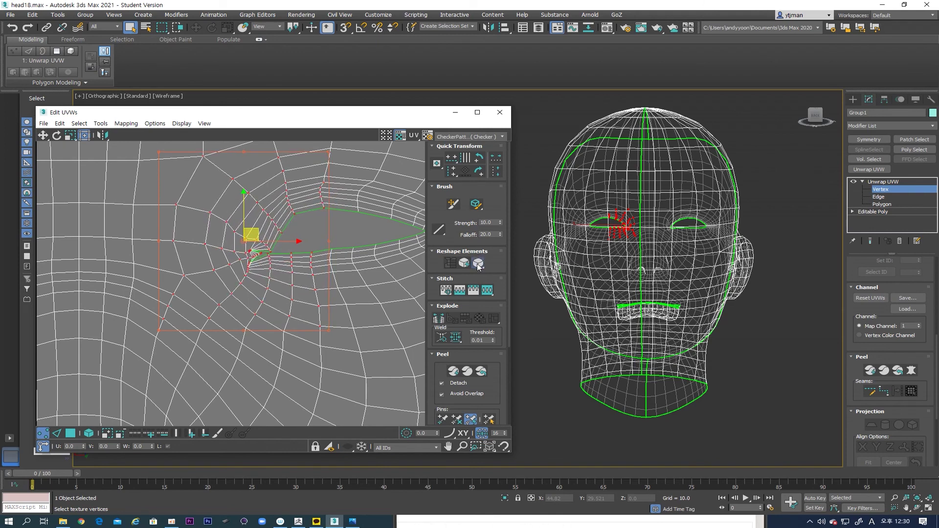
{"action": "scroll", "coordinate": [272, 253], "scroll_direction": "up", "scroll_amount": 3}
{"action": "scroll", "coordinate": [332, 264], "scroll_direction": "down", "scroll_amount": 5}
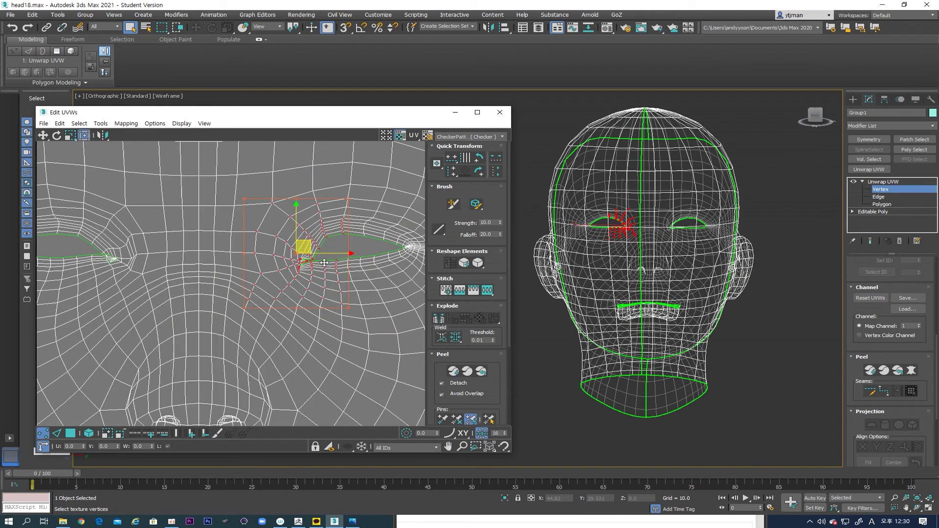
{"action": "left_click", "coordinate": [478, 263]}
{"action": "scroll", "coordinate": [354, 262], "scroll_direction": "down", "scroll_amount": 4}
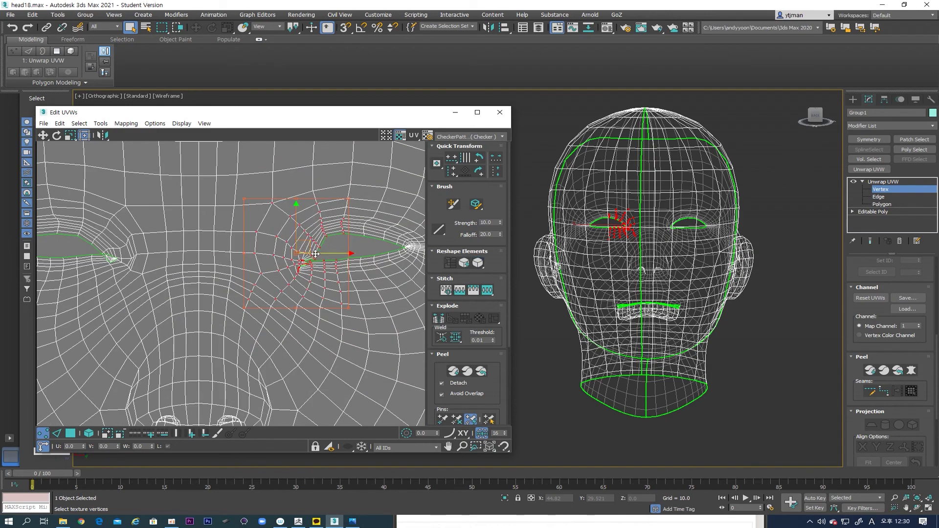
{"action": "scroll", "coordinate": [354, 262], "scroll_direction": "up", "scroll_amount": 4}
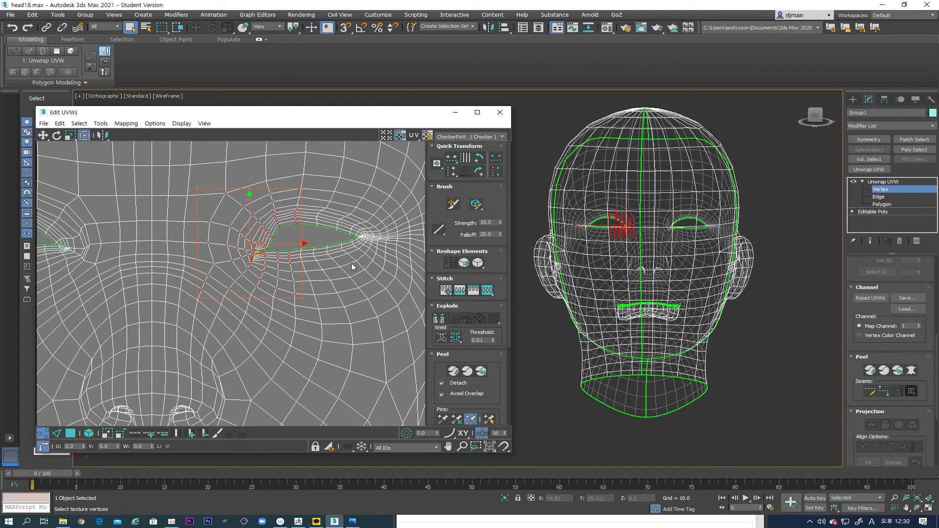
Try relaxing the selected inner eye corner vertices until flat, undo that relax, and clear the selection
{"action": "left_click", "coordinate": [463, 264]}
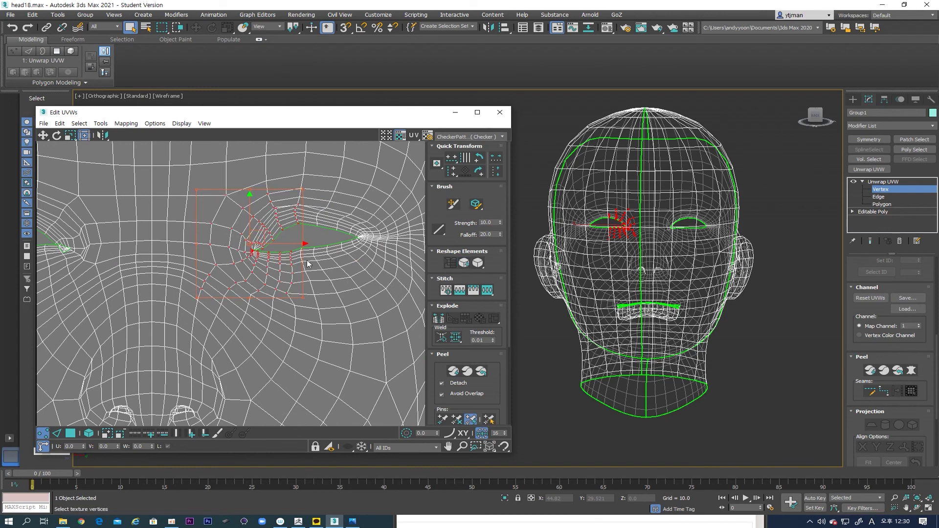
{"action": "left_click", "coordinate": [310, 234]}
{"action": "scroll", "coordinate": [264, 247], "scroll_direction": "up", "scroll_amount": 3}
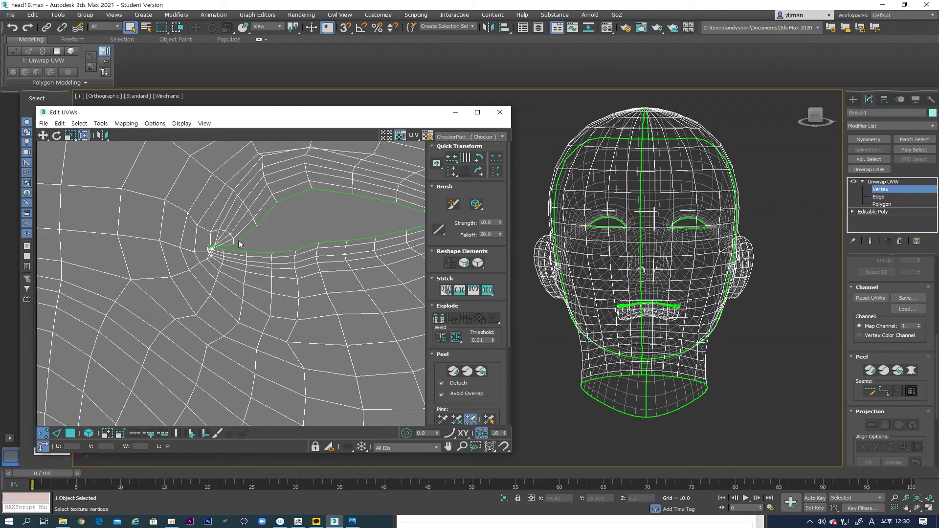
{"action": "scroll", "coordinate": [265, 260], "scroll_direction": "down", "scroll_amount": 5}
{"action": "left_click", "coordinate": [267, 259]}
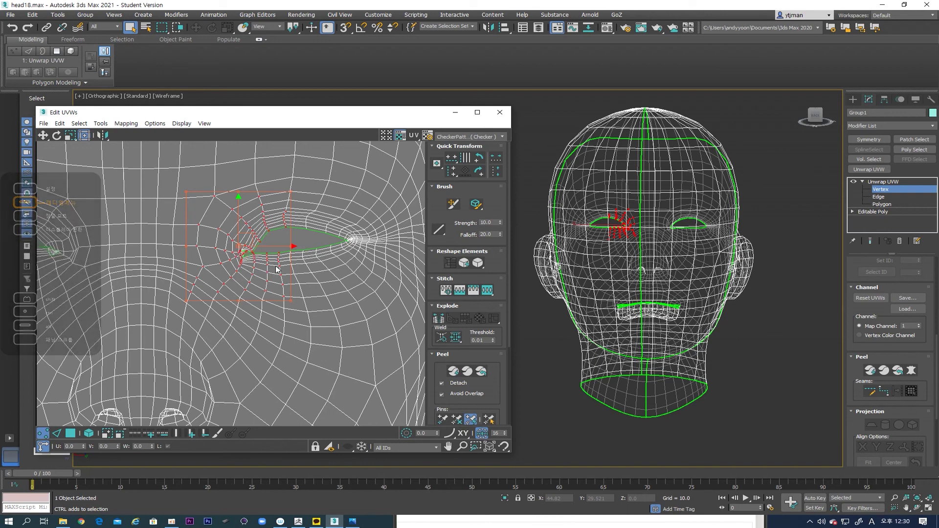
{"action": "left_click", "coordinate": [303, 239]}
{"action": "scroll", "coordinate": [304, 245], "scroll_direction": "down", "scroll_amount": 10}
{"action": "middle_click_drag", "start_coordinate": [312, 301], "coordinate": [312, 284]}
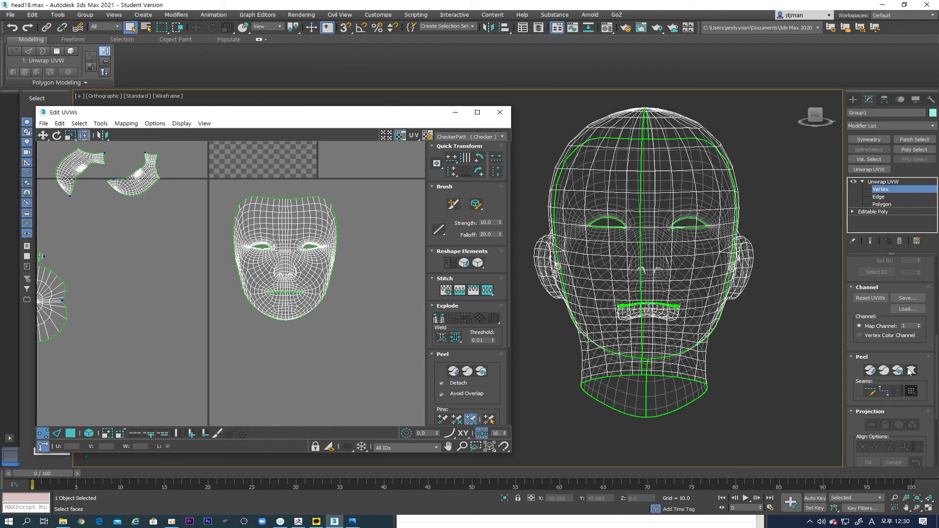
Select all polygons of the face UV shell and apply a planar projection to them
{"action": "left_click", "coordinate": [883, 204]}
{"action": "left_click", "coordinate": [304, 282]}
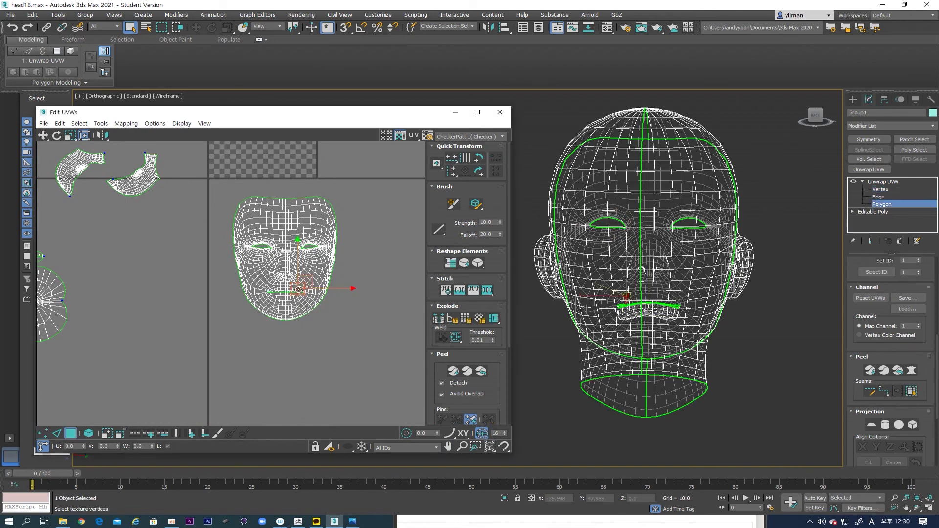
{"action": "double_click", "coordinate": [307, 299]}
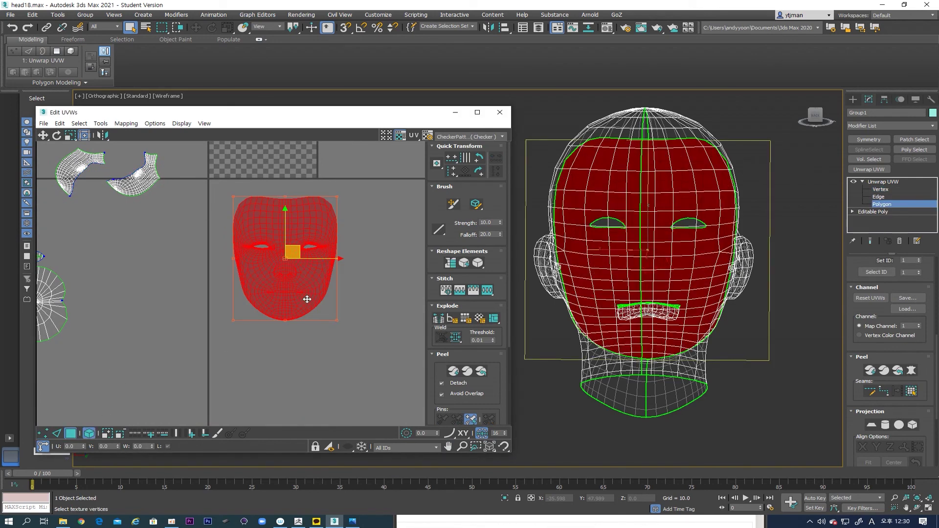
{"action": "scroll", "coordinate": [321, 327], "scroll_direction": "down", "scroll_amount": 2}
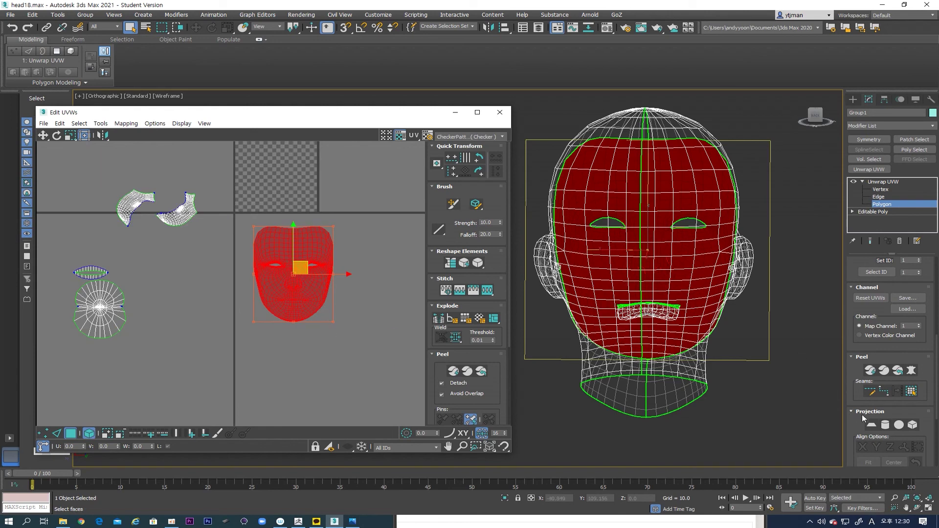
{"action": "left_click", "coordinate": [871, 424]}
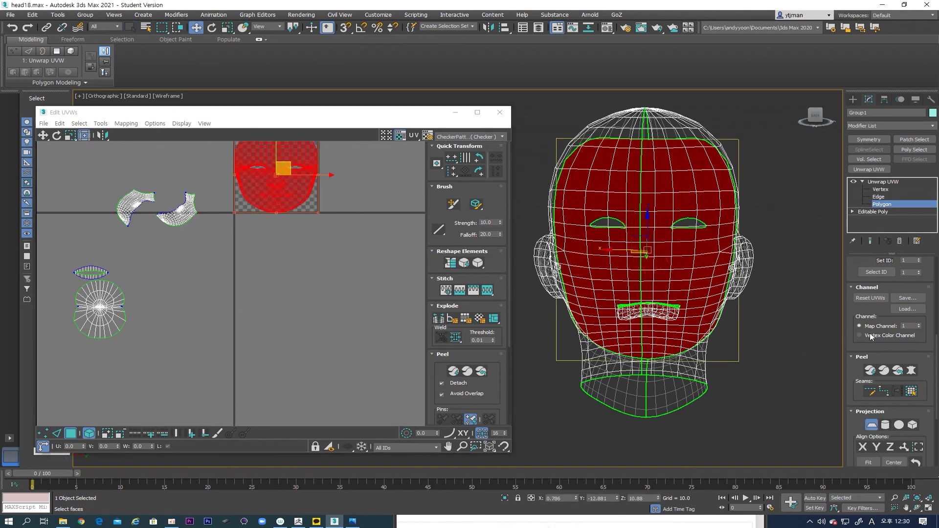
{"action": "left_click", "coordinate": [872, 425]}
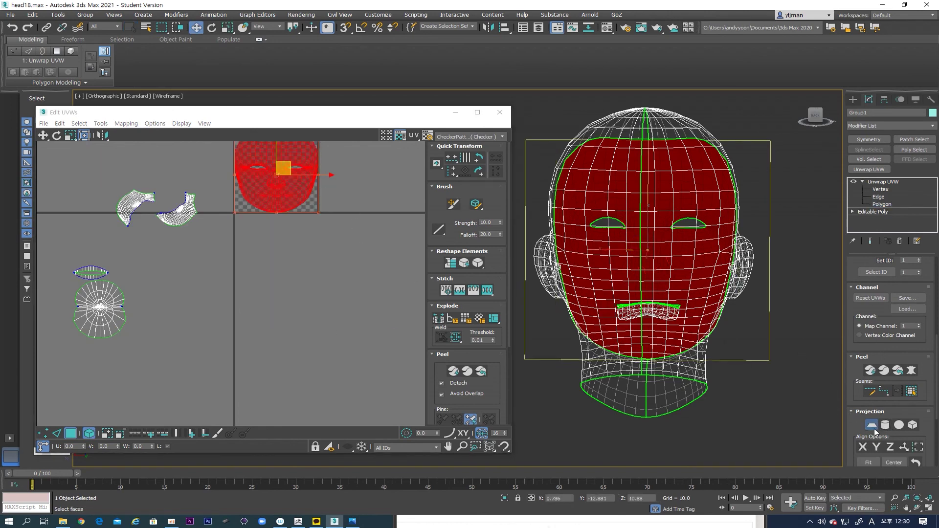
Move the projected face shell below the checker tile, stretch it taller to match the face's proportions, and deselect it
{"action": "left_click_drag", "start_coordinate": [288, 163], "coordinate": [289, 238]}
{"action": "left_click_drag", "start_coordinate": [319, 296], "coordinate": [318, 349]}
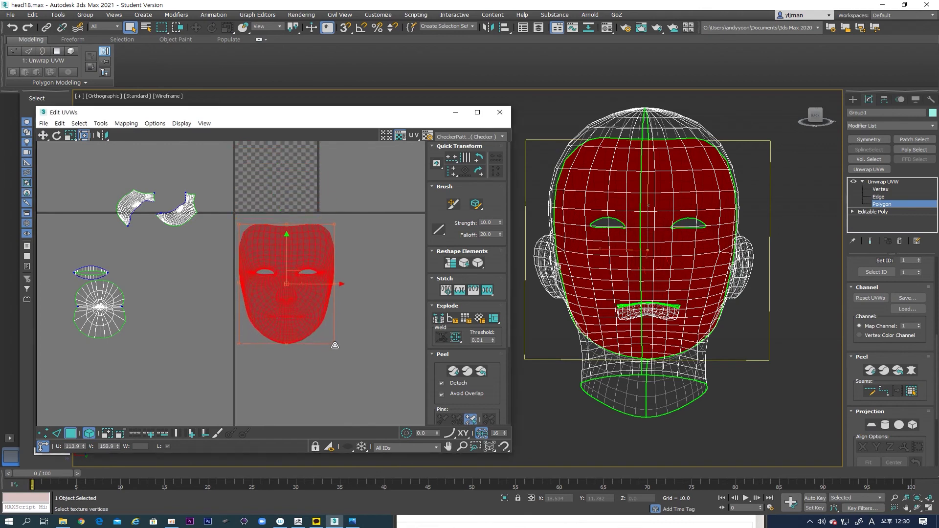
{"action": "scroll", "coordinate": [286, 246], "scroll_direction": "up", "scroll_amount": 8}
{"action": "middle_click_drag", "start_coordinate": [314, 268], "coordinate": [294, 234]}
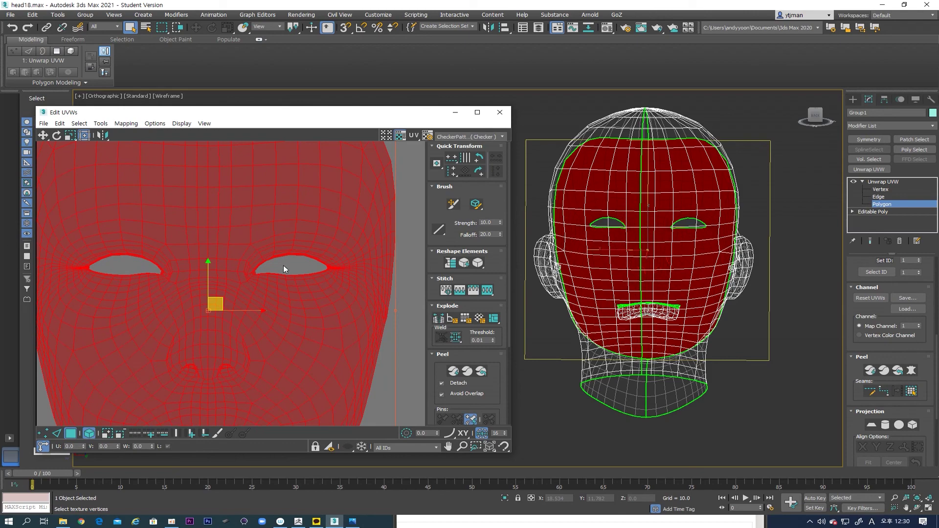
{"action": "left_click", "coordinate": [283, 265]}
Examine the inner corner and lid edges of the right-hand eye opening on the projected face shell for overlapping UVs
{"action": "scroll", "coordinate": [291, 264], "scroll_direction": "up", "scroll_amount": 6}
{"action": "scroll", "coordinate": [255, 244], "scroll_direction": "down", "scroll_amount": 5}
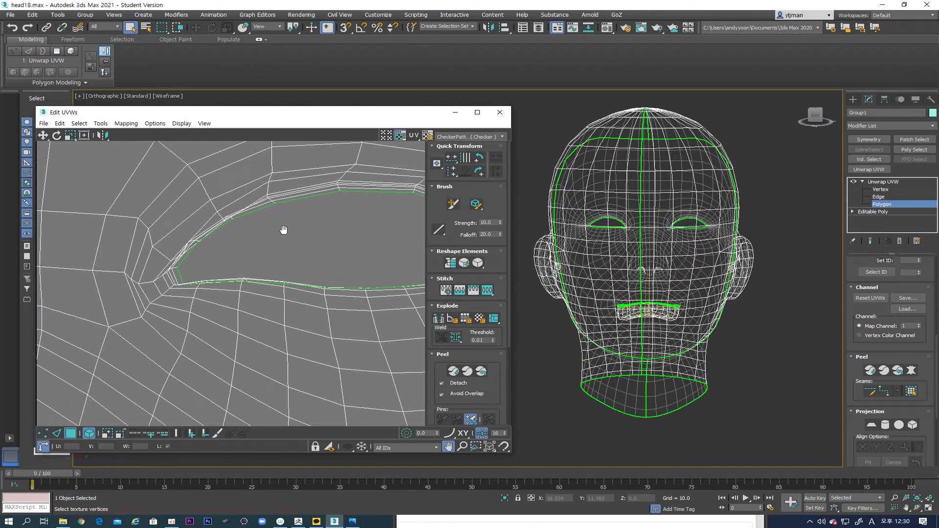
{"action": "scroll", "coordinate": [207, 264], "scroll_direction": "up", "scroll_amount": 6}
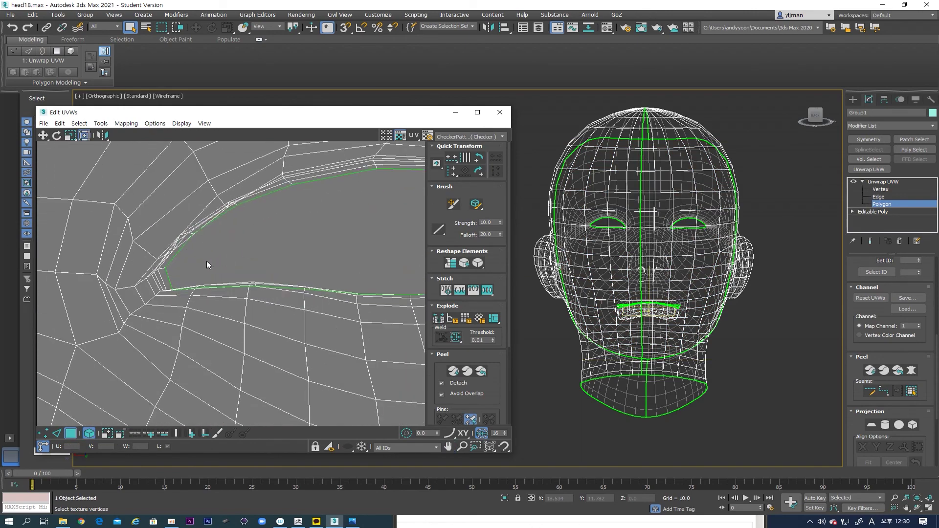
{"action": "left_click", "coordinate": [165, 269]}
{"action": "scroll", "coordinate": [194, 272], "scroll_direction": "down", "scroll_amount": 2}
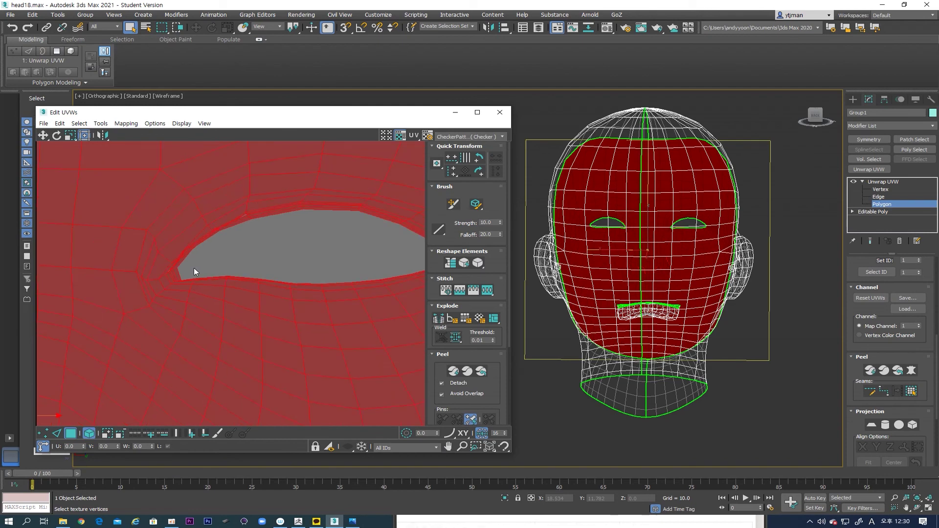
{"action": "left_click", "coordinate": [230, 259]}
{"action": "scroll", "coordinate": [231, 260], "scroll_direction": "up", "scroll_amount": 2}
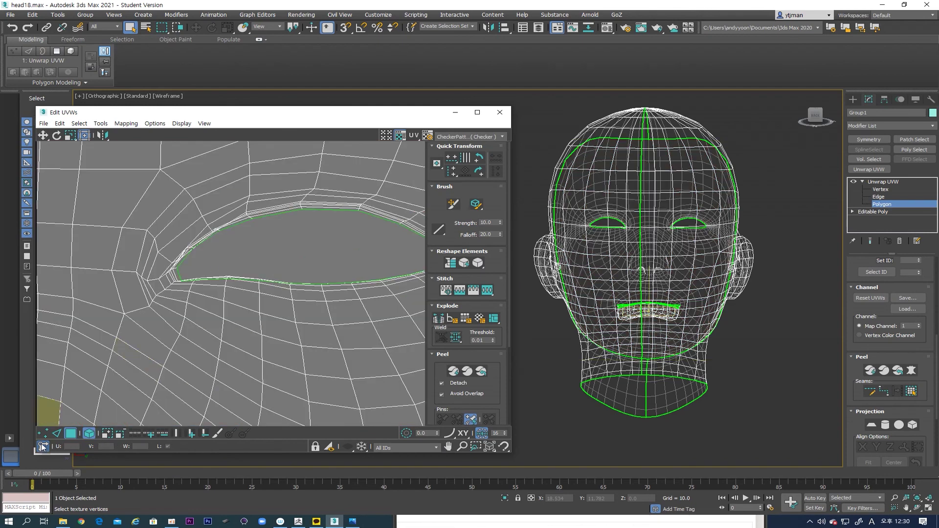
{"action": "left_click", "coordinate": [43, 433]}
{"action": "left_click", "coordinate": [221, 253]}
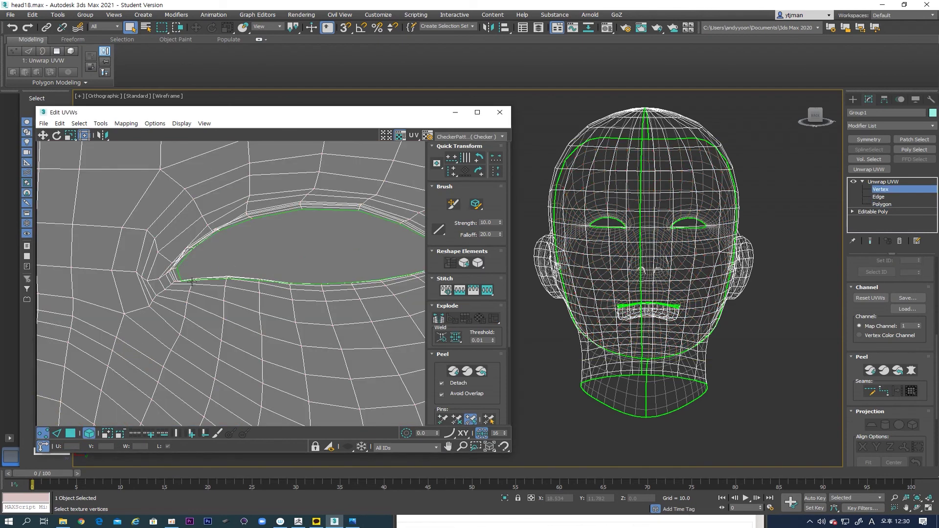
{"action": "scroll", "coordinate": [176, 279], "scroll_direction": "up", "scroll_amount": 2}
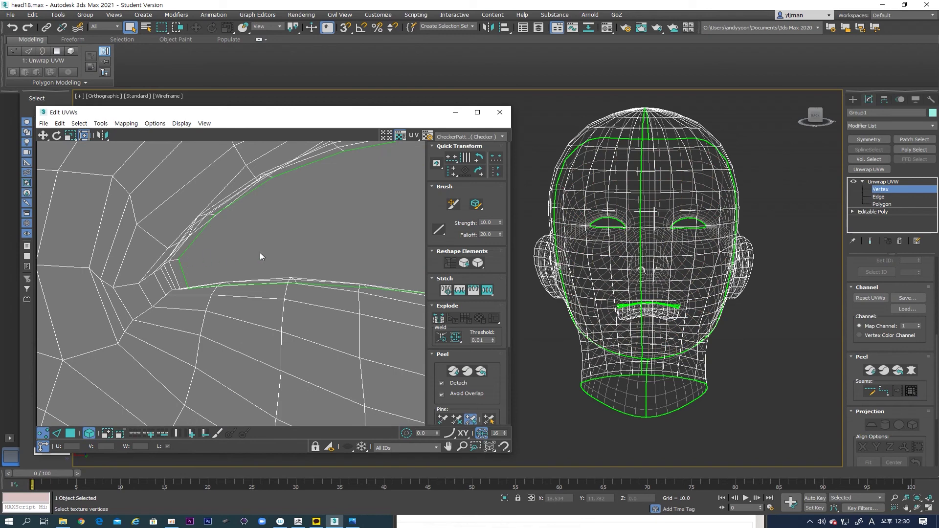
{"action": "scroll", "coordinate": [196, 258], "scroll_direction": "down", "scroll_amount": 2}
{"action": "scroll", "coordinate": [253, 256], "scroll_direction": "down", "scroll_amount": 1}
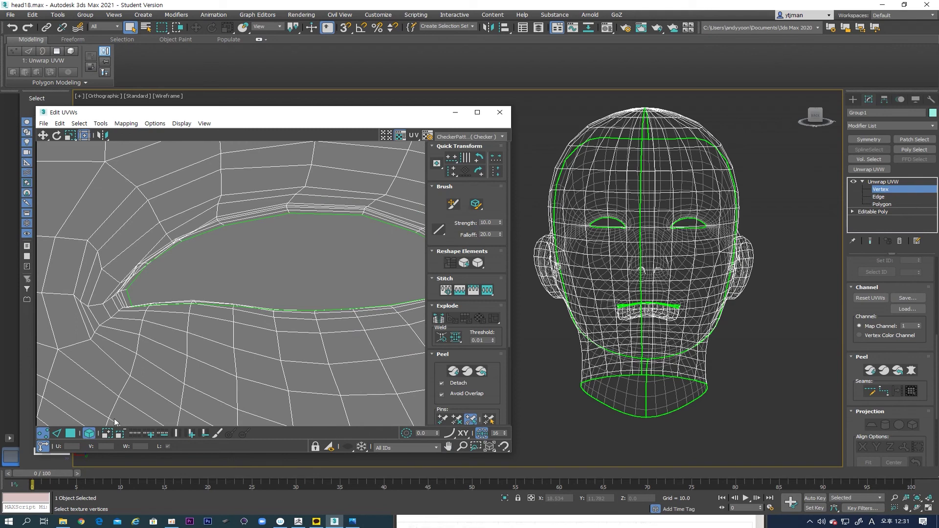
Select the border edge loop of the right-hand eye opening, with element selection off, and grow it outward five times
{"action": "left_click", "coordinate": [57, 433]}
{"action": "left_click", "coordinate": [300, 218]}
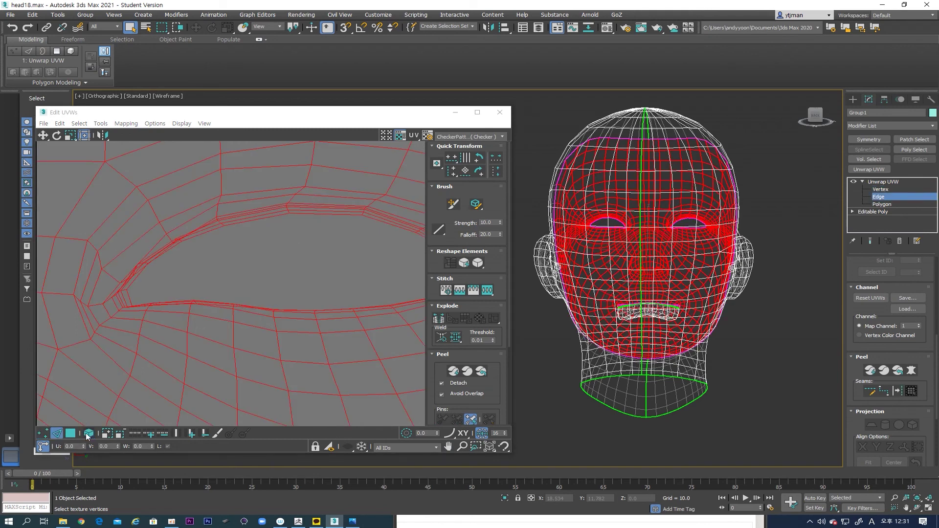
{"action": "left_click", "coordinate": [310, 225]}
{"action": "double_click", "coordinate": [316, 212]}
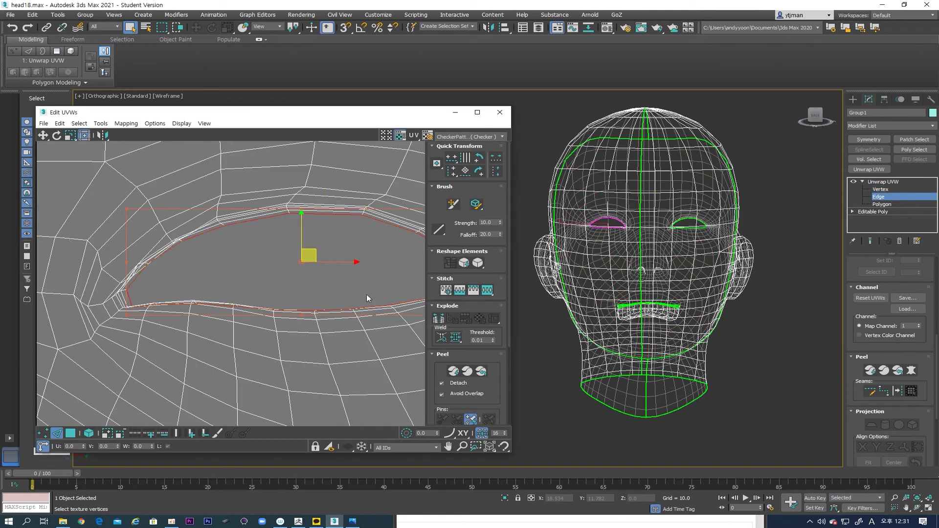
{"action": "left_click", "coordinate": [190, 434]}
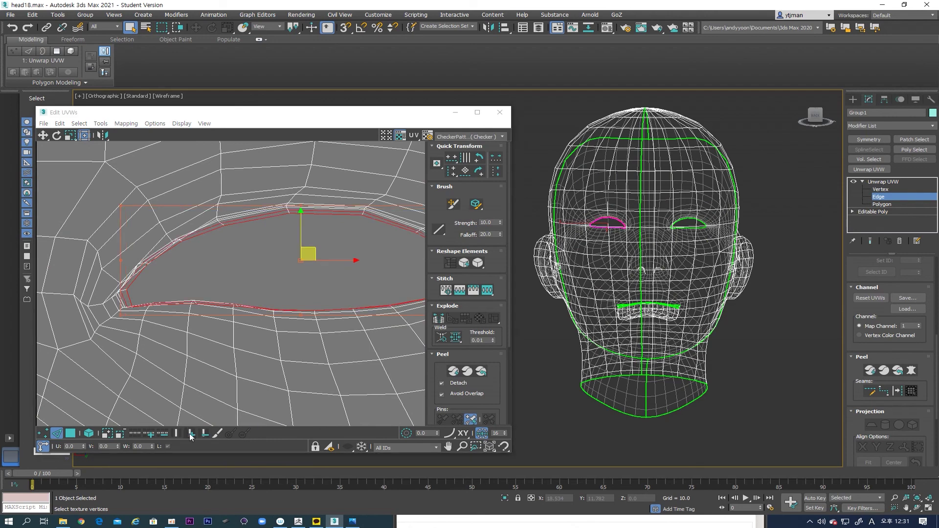
{"action": "left_click", "coordinate": [190, 434]}
{"action": "left_click", "coordinate": [190, 434]}
{"action": "left_click", "coordinate": [191, 434]}
{"action": "left_click", "coordinate": [191, 435]}
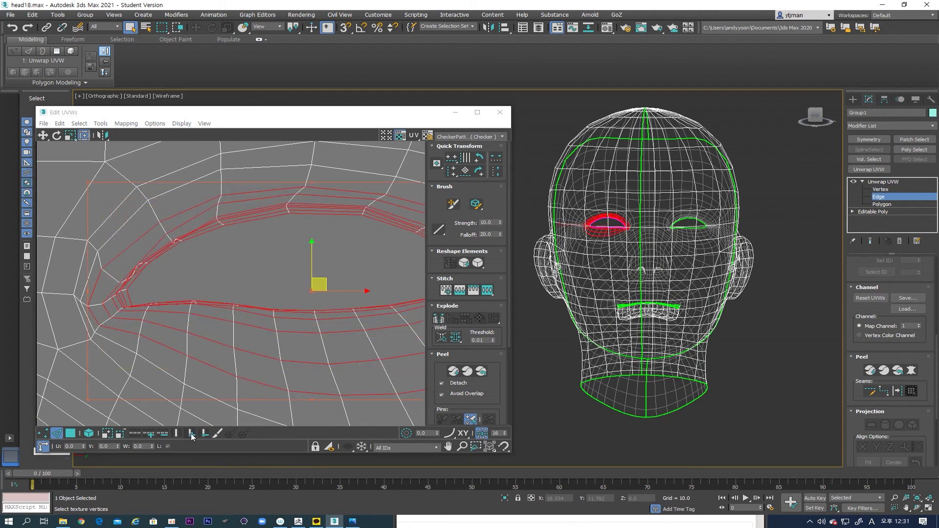
Relax the selected eye edge loops until flat, clear the selection, and check the outer corner of the eye
{"action": "left_click", "coordinate": [468, 262]}
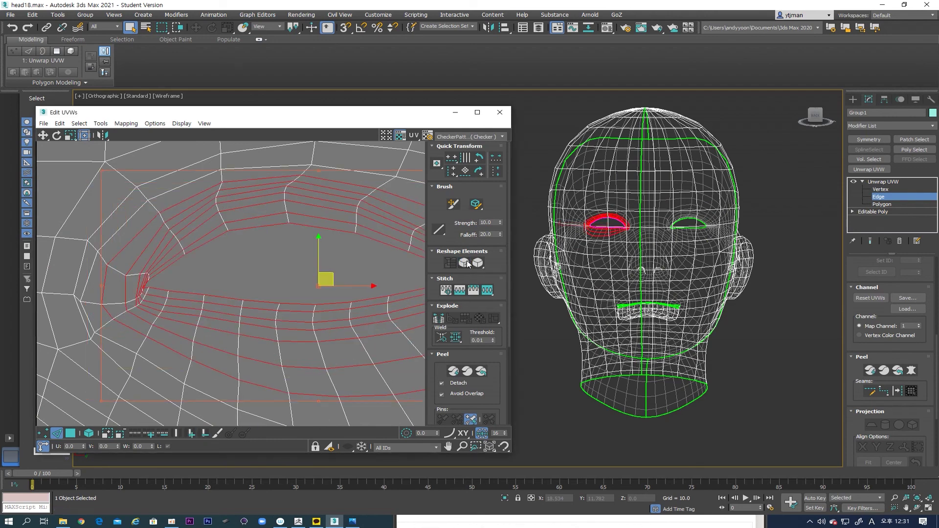
{"action": "left_click", "coordinate": [311, 297]}
{"action": "middle_click_drag", "start_coordinate": [310, 296], "coordinate": [154, 300]}
{"action": "scroll", "coordinate": [344, 278], "scroll_direction": "up", "scroll_amount": 5}
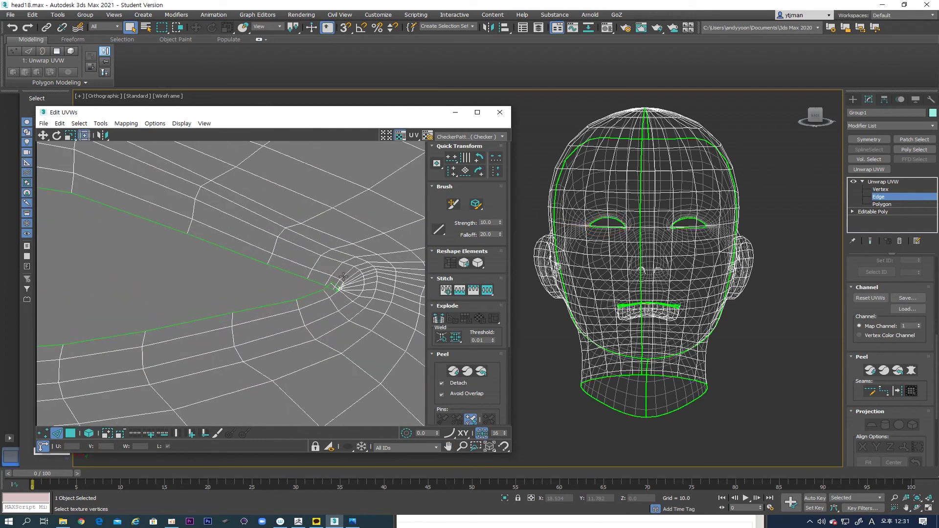
{"action": "scroll", "coordinate": [296, 317], "scroll_direction": "down", "scroll_amount": 2}
{"action": "scroll", "coordinate": [296, 317], "scroll_direction": "down", "scroll_amount": 1}
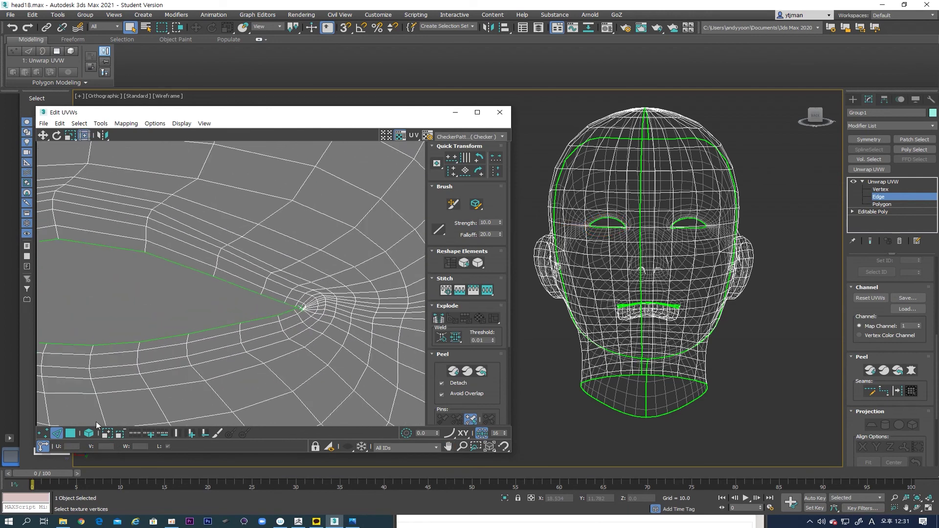
Relax the vertices at the outer corner of the right-hand eye, starting with a small group and widening to the surrounding area
{"action": "key", "text": "1"}
{"action": "left_click_drag", "start_coordinate": [278, 288], "coordinate": [333, 331]}
{"action": "left_click", "coordinate": [479, 264]}
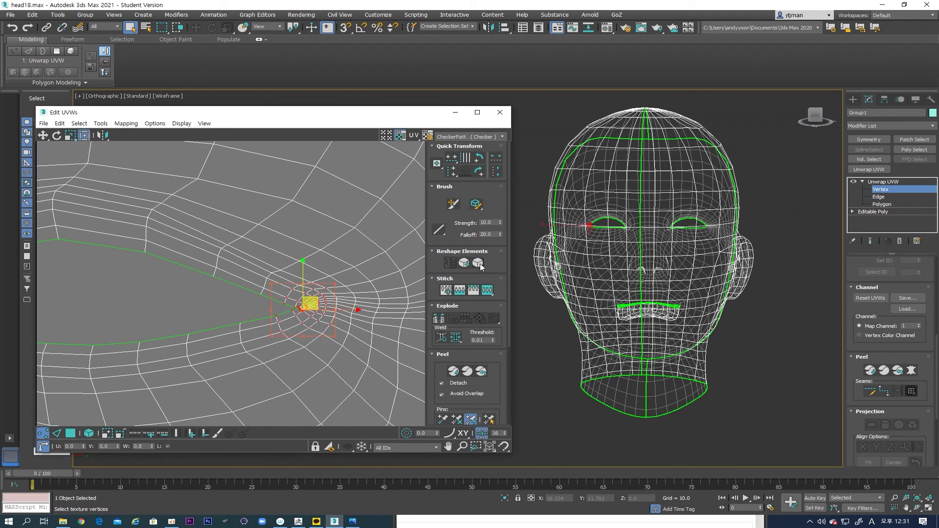
{"action": "left_click", "coordinate": [238, 309]}
{"action": "scroll", "coordinate": [299, 316], "scroll_direction": "down", "scroll_amount": 3}
{"action": "left_click_drag", "start_coordinate": [358, 352], "coordinate": [395, 353]}
{"action": "left_click", "coordinate": [478, 264]}
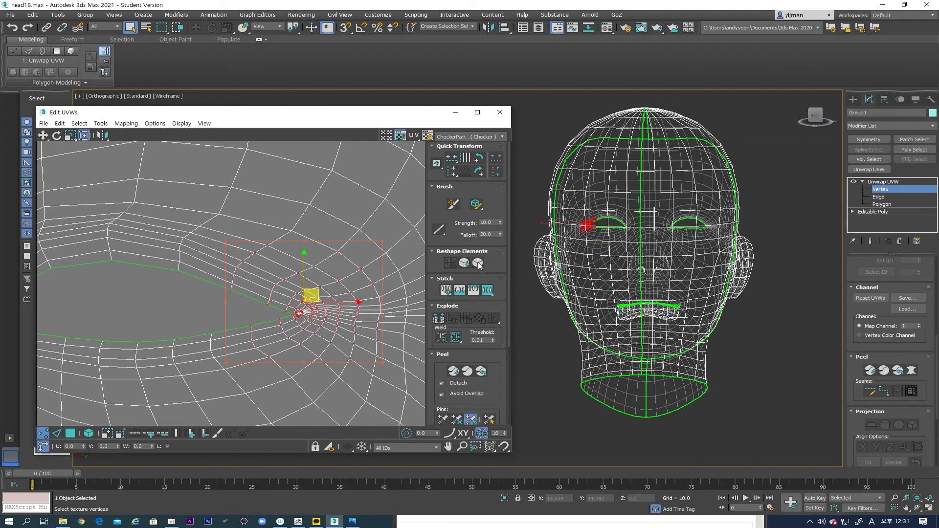
{"action": "left_click", "coordinate": [478, 263]}
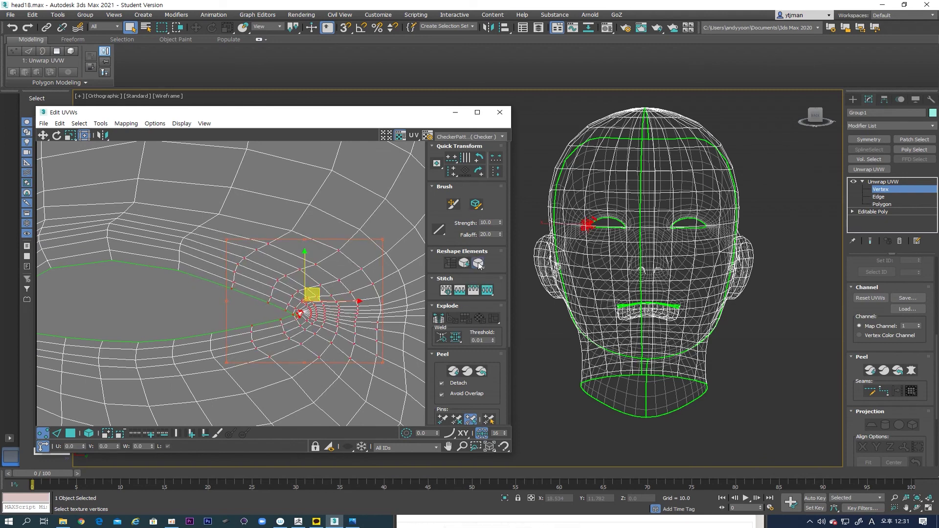
Relax only the innermost vertices at the tip of the right-hand eye's outer corner repeatedly, and clear the selection
{"action": "scroll", "coordinate": [300, 328], "scroll_direction": "up", "scroll_amount": 5}
{"action": "scroll", "coordinate": [302, 336], "scroll_direction": "down", "scroll_amount": 3}
{"action": "left_click", "coordinate": [293, 330]}
{"action": "left_click_drag", "start_coordinate": [309, 314], "coordinate": [333, 337]}
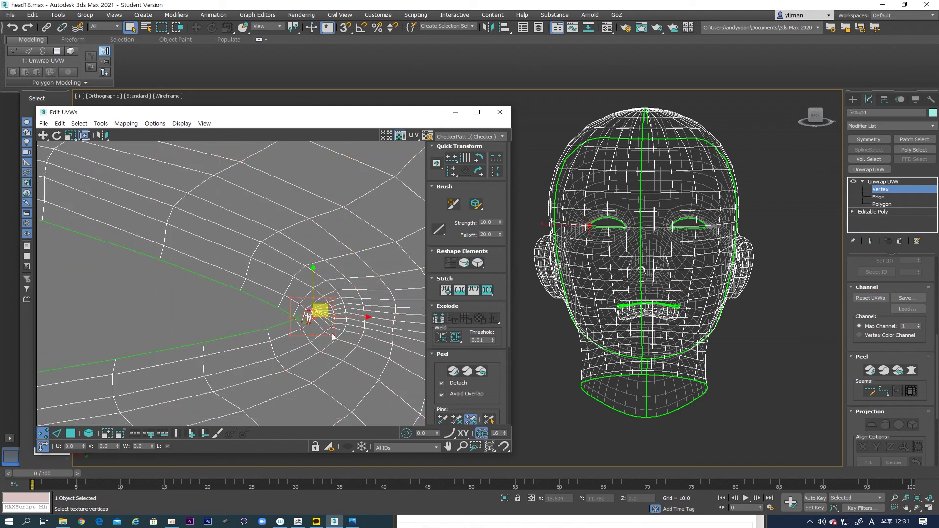
{"action": "left_click", "coordinate": [478, 263]}
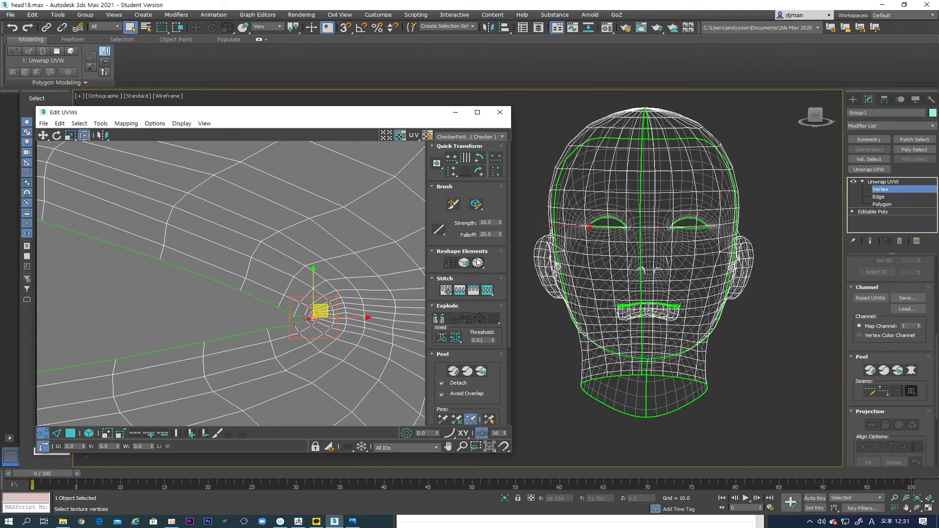
{"action": "left_click", "coordinate": [237, 322]}
{"action": "scroll", "coordinate": [270, 323], "scroll_direction": "up", "scroll_amount": 1}
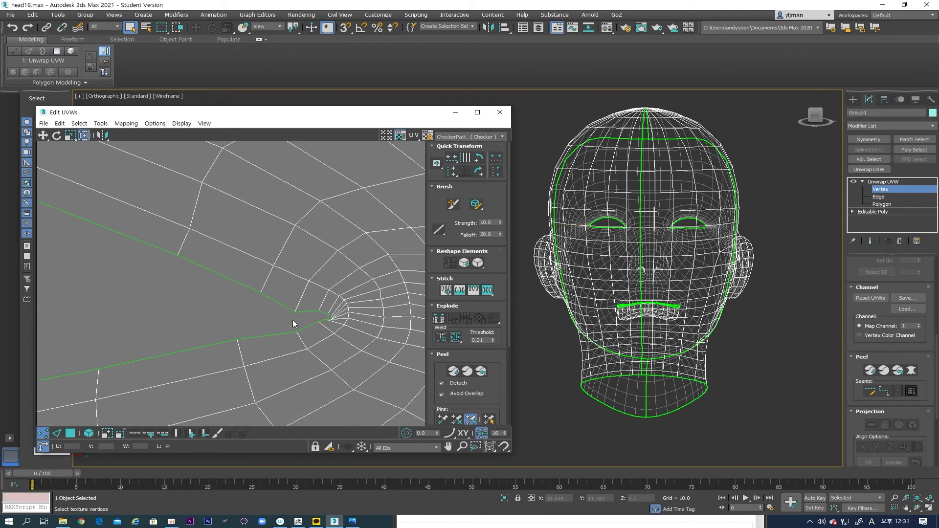
{"action": "left_click_drag", "start_coordinate": [352, 353], "coordinate": [353, 353]}
{"action": "left_click", "coordinate": [478, 263]}
{"action": "left_click", "coordinate": [479, 265]}
{"action": "left_click", "coordinate": [205, 315]}
Relax the cramped vertices at the inner corner of the right-hand eye and clear the selection
{"action": "scroll", "coordinate": [204, 324], "scroll_direction": "down", "scroll_amount": 8}
{"action": "middle_click_drag", "start_coordinate": [127, 330], "coordinate": [280, 292]}
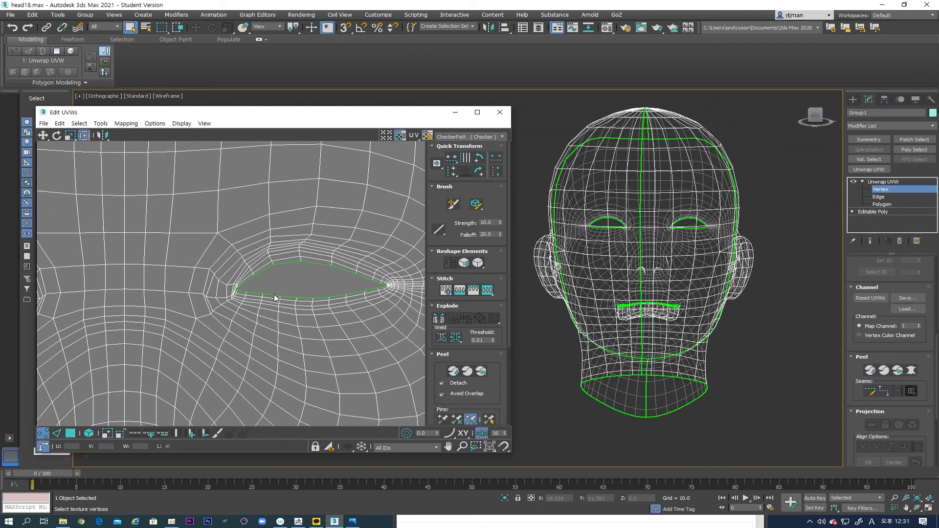
{"action": "scroll", "coordinate": [255, 291], "scroll_direction": "up", "scroll_amount": 4}
{"action": "left_click_drag", "start_coordinate": [218, 317], "coordinate": [218, 316]}
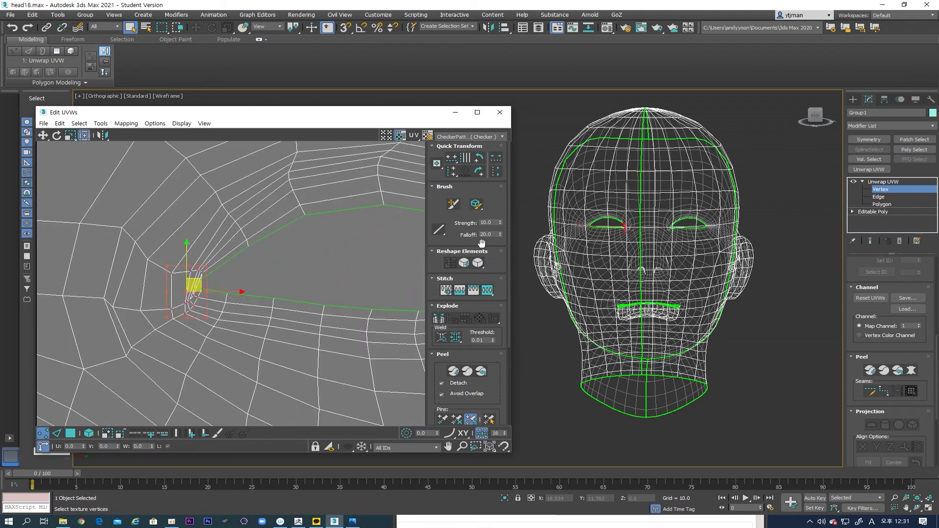
{"action": "left_click", "coordinate": [477, 264]}
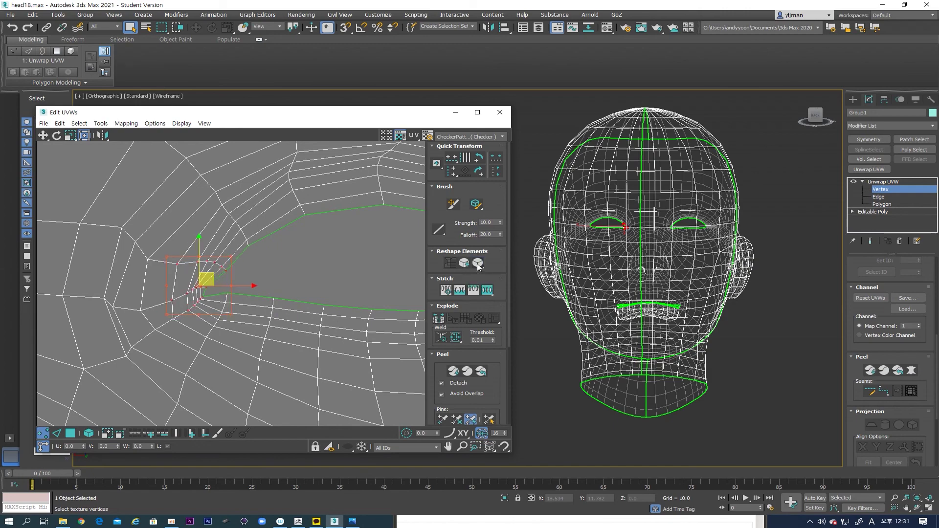
{"action": "left_click", "coordinate": [330, 274]}
Select the border edge loop of the left-hand eye opening on the face shell and grow it outward six times
{"action": "scroll", "coordinate": [248, 303], "scroll_direction": "down", "scroll_amount": 2}
{"action": "scroll", "coordinate": [248, 303], "scroll_direction": "down", "scroll_amount": 3}
{"action": "scroll", "coordinate": [268, 253], "scroll_direction": "up", "scroll_amount": 5}
{"action": "scroll", "coordinate": [268, 254], "scroll_direction": "down", "scroll_amount": 3}
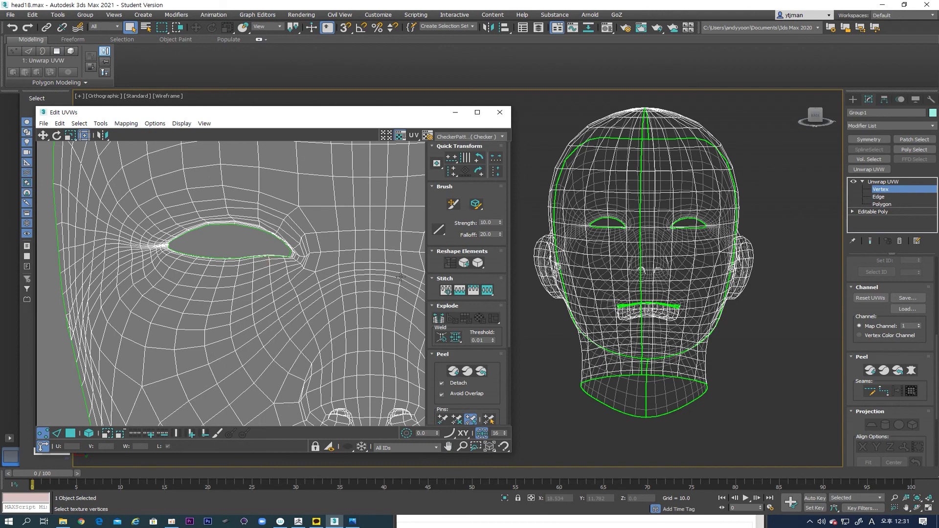
{"action": "left_click", "coordinate": [61, 433]}
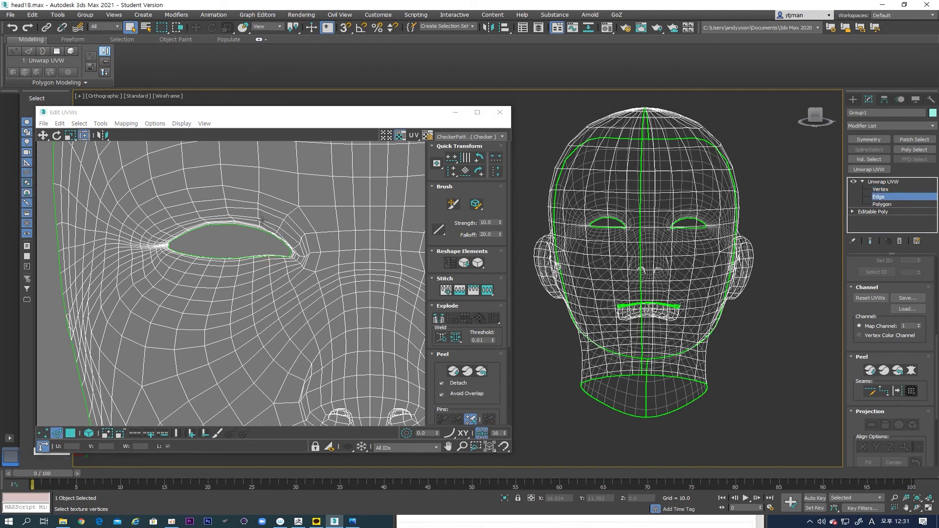
{"action": "scroll", "coordinate": [233, 241], "scroll_direction": "up", "scroll_amount": 2}
{"action": "double_click", "coordinate": [257, 217]}
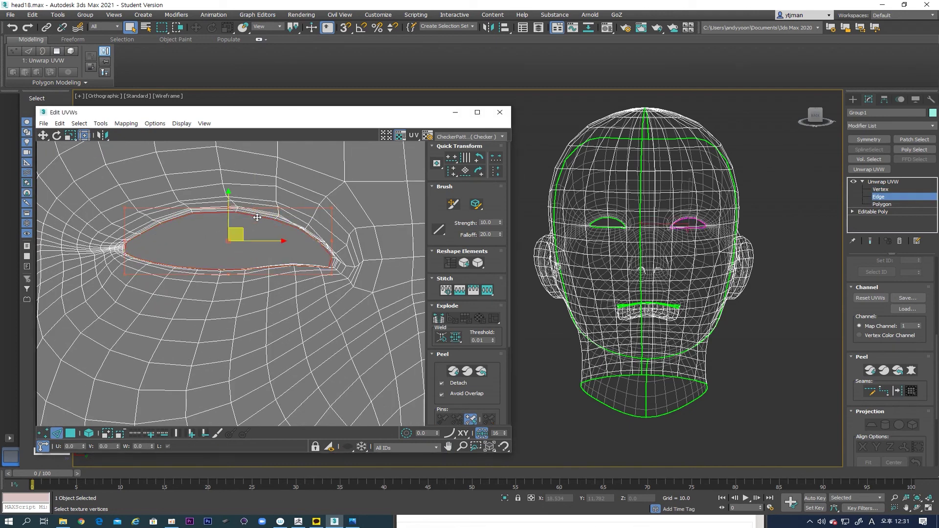
{"action": "left_click", "coordinate": [192, 432]}
{"action": "left_click", "coordinate": [192, 432]}
{"action": "left_click", "coordinate": [192, 432]}
{"action": "left_click", "coordinate": [192, 432]}
{"action": "left_click", "coordinate": [192, 432]}
{"action": "left_click", "coordinate": [192, 432]}
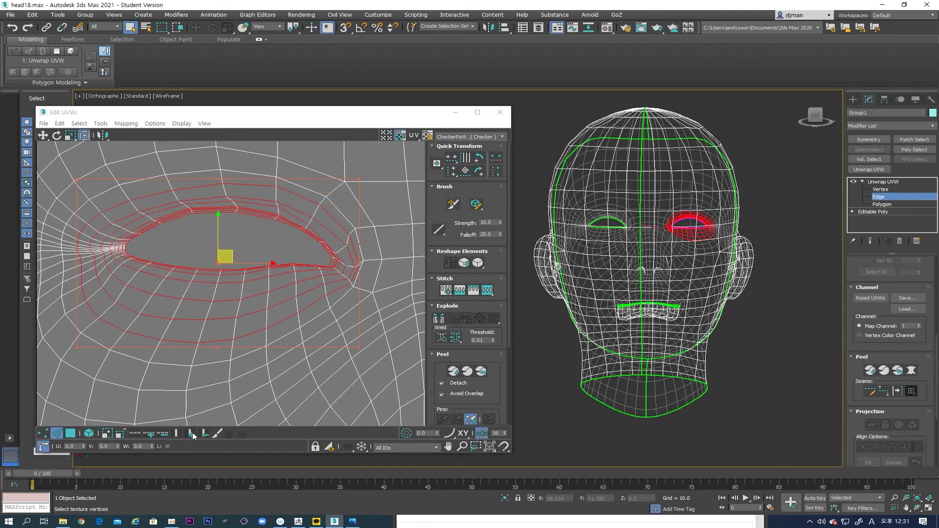
Relax the left-hand eye's selected edge loops, clear the selection, and check both eye corners for overlaps
{"action": "left_click", "coordinate": [478, 263]}
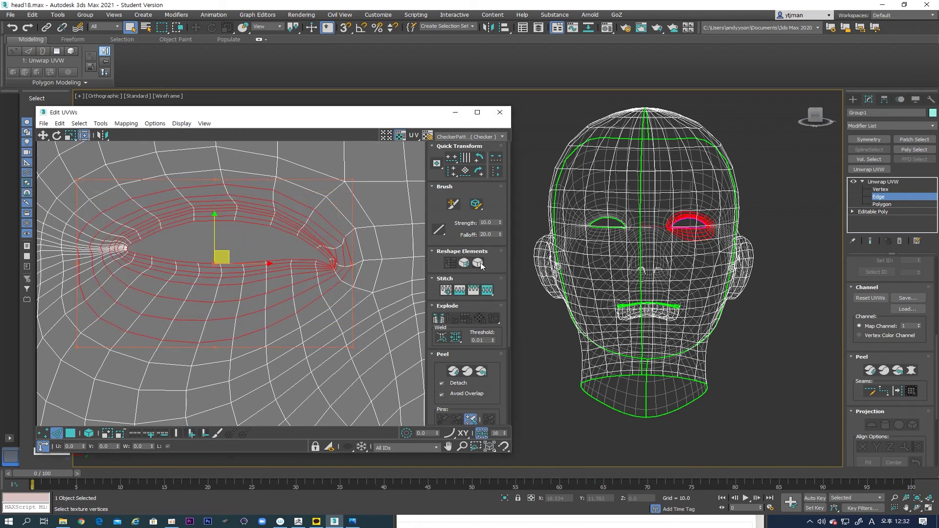
{"action": "left_click", "coordinate": [286, 248]}
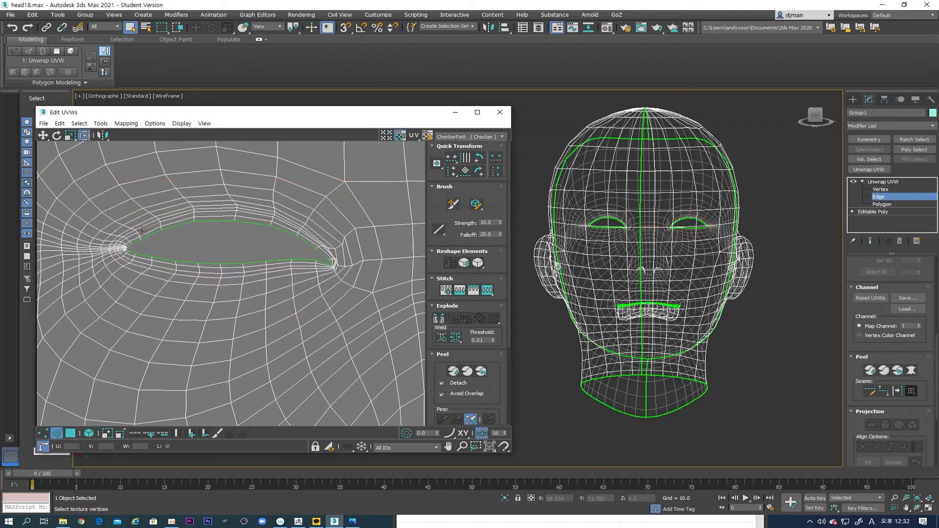
{"action": "scroll", "coordinate": [120, 259], "scroll_direction": "up", "scroll_amount": 5}
{"action": "middle_click_drag", "start_coordinate": [406, 280], "coordinate": [171, 264]}
{"action": "scroll", "coordinate": [170, 264], "scroll_direction": "down", "scroll_amount": 4}
{"action": "middle_click_drag", "start_coordinate": [321, 265], "coordinate": [180, 284]}
{"action": "scroll", "coordinate": [227, 279], "scroll_direction": "up", "scroll_amount": 3}
{"action": "scroll", "coordinate": [225, 277], "scroll_direction": "down", "scroll_amount": 4}
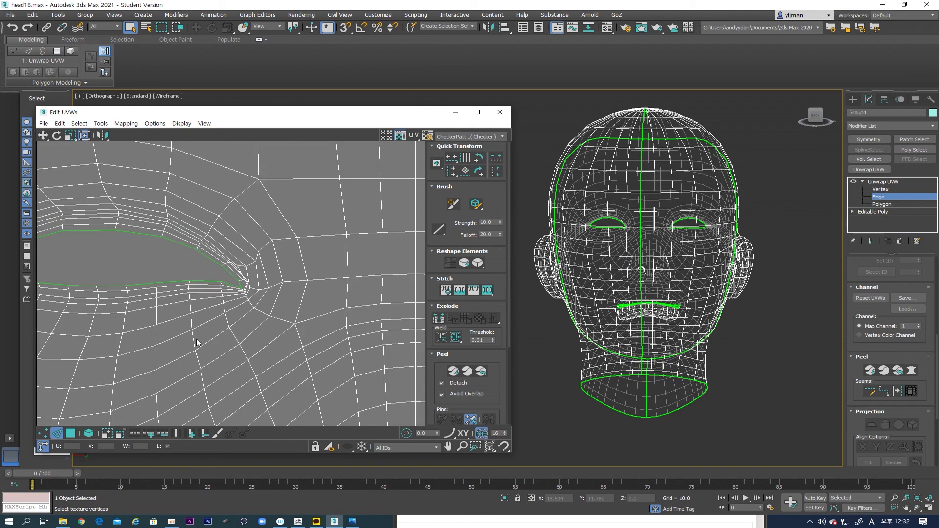
Relax the vertices around the inner corner of the left-hand eye, including a second tighter group at the tip, and deselect them
{"action": "left_click", "coordinate": [43, 434]}
{"action": "left_click_drag", "start_coordinate": [211, 260], "coordinate": [265, 309]}
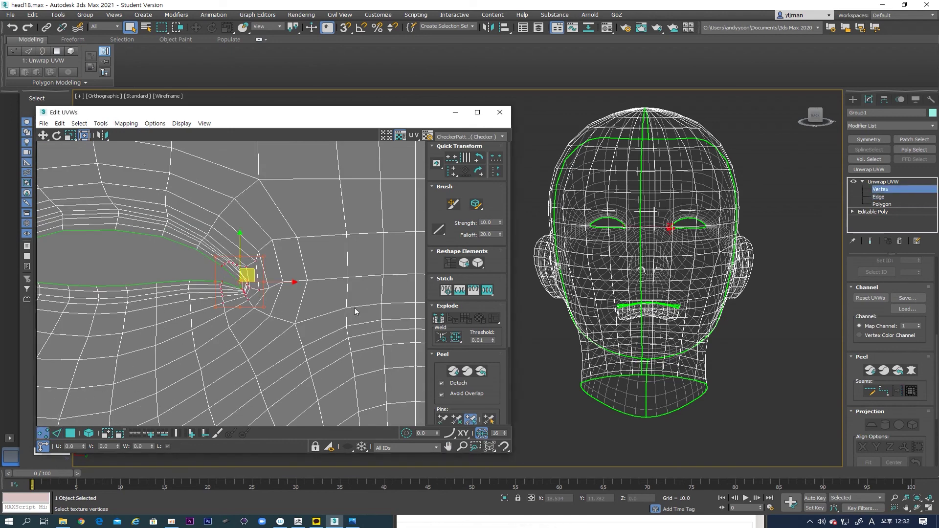
{"action": "left_click", "coordinate": [478, 263]}
{"action": "left_click", "coordinate": [479, 266]}
{"action": "left_click", "coordinate": [479, 265]}
{"action": "left_click", "coordinate": [183, 284]}
{"action": "scroll", "coordinate": [247, 283], "scroll_direction": "up", "scroll_amount": 4}
{"action": "left_click_drag", "start_coordinate": [257, 272], "coordinate": [307, 319]}
{"action": "left_click", "coordinate": [473, 264]}
{"action": "left_click", "coordinate": [472, 264]}
{"action": "left_click", "coordinate": [294, 287]}
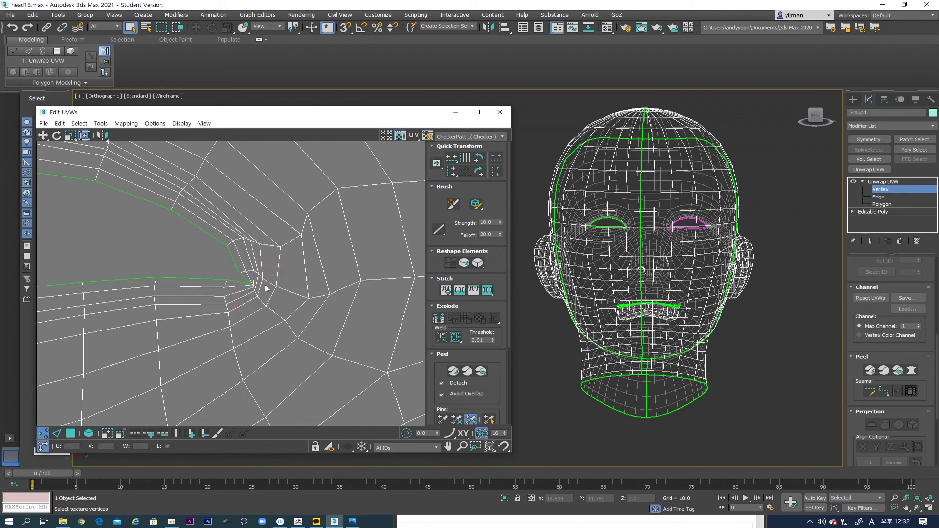
Adjust the vertex at the tip of the left-hand eye's inner corner by hand to open up the crossing edges
{"action": "scroll", "coordinate": [248, 292], "scroll_direction": "up", "scroll_amount": 2}
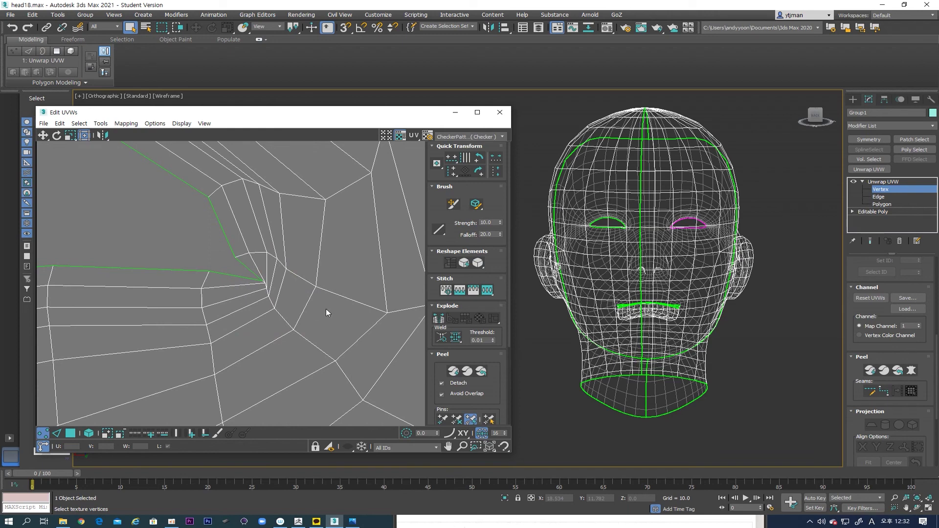
{"action": "mouse_move", "coordinate": [262, 280]}
{"action": "left_mouse_down"}
{"action": "mouse_move", "coordinate": [244, 274]}
{"action": "mouse_move", "coordinate": [264, 289]}
{"action": "left_mouse_up"}
{"action": "left_click", "coordinate": [263, 283]}
{"action": "left_click", "coordinate": [286, 220]}
{"action": "scroll", "coordinate": [285, 220], "scroll_direction": "down", "scroll_amount": 5}
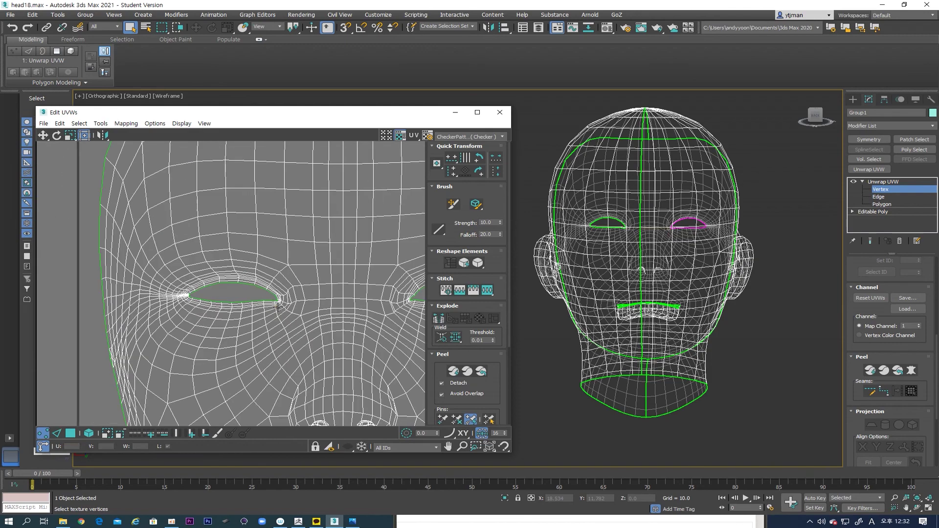
Move the lower lip's border vertices down along the mouth line to separate them from the upper lip's edge
{"action": "scroll", "coordinate": [293, 245], "scroll_direction": "up", "scroll_amount": 2}
{"action": "scroll", "coordinate": [307, 262], "scroll_direction": "down", "scroll_amount": 2}
{"action": "scroll", "coordinate": [247, 273], "scroll_direction": "up", "scroll_amount": 5}
{"action": "scroll", "coordinate": [254, 267], "scroll_direction": "up", "scroll_amount": 2}
{"action": "middle_click_drag", "start_coordinate": [255, 257], "coordinate": [251, 277]}
{"action": "scroll", "coordinate": [251, 277], "scroll_direction": "up", "scroll_amount": 2}
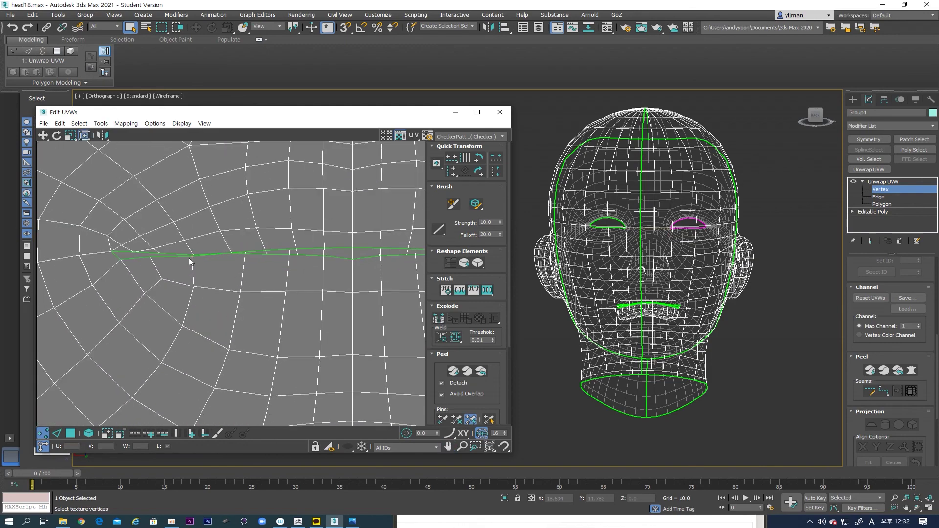
{"action": "left_click_drag", "start_coordinate": [194, 254], "coordinate": [407, 256]}
{"action": "left_click", "coordinate": [250, 260]}
{"action": "middle_click_drag", "start_coordinate": [401, 273], "coordinate": [273, 279]}
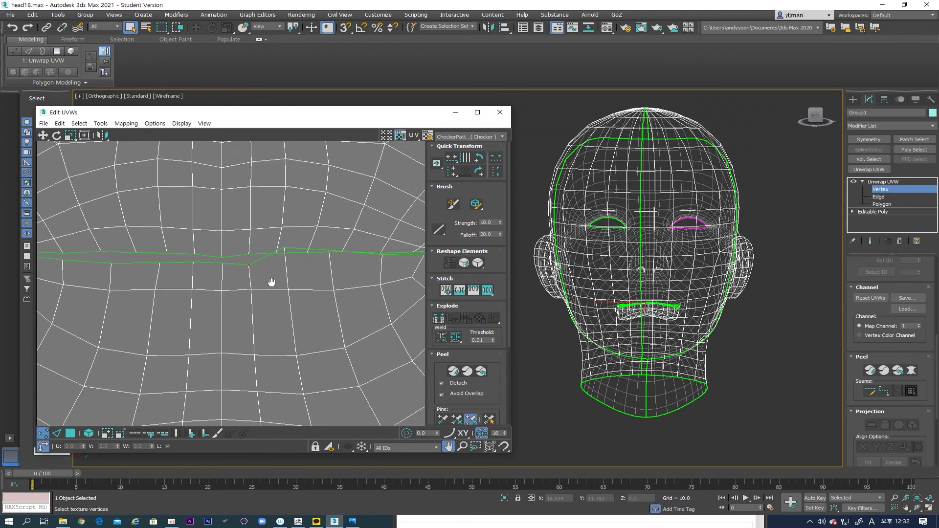
{"action": "left_click_drag", "start_coordinate": [257, 259], "coordinate": [373, 262]}
Select the innermost edge loop of the right-hand nostril on the head model, and grow it outward twice
{"action": "scroll", "coordinate": [293, 289], "scroll_direction": "down", "scroll_amount": 3}
{"action": "scroll", "coordinate": [304, 291], "scroll_direction": "down", "scroll_amount": 3}
{"action": "middle_click_drag", "start_coordinate": [304, 291], "coordinate": [269, 321]}
{"action": "scroll", "coordinate": [251, 277], "scroll_direction": "up", "scroll_amount": 2}
{"action": "scroll", "coordinate": [259, 288], "scroll_direction": "up", "scroll_amount": 2}
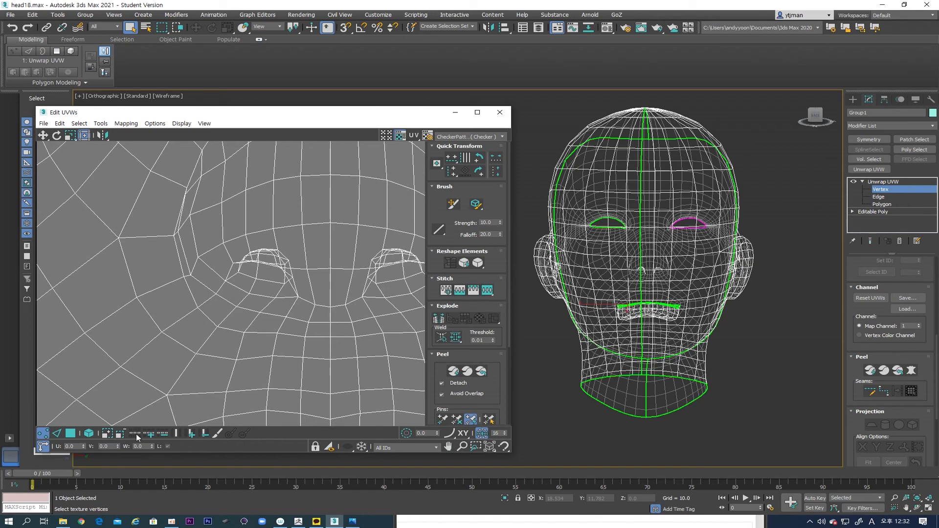
{"action": "left_click", "coordinate": [57, 433]}
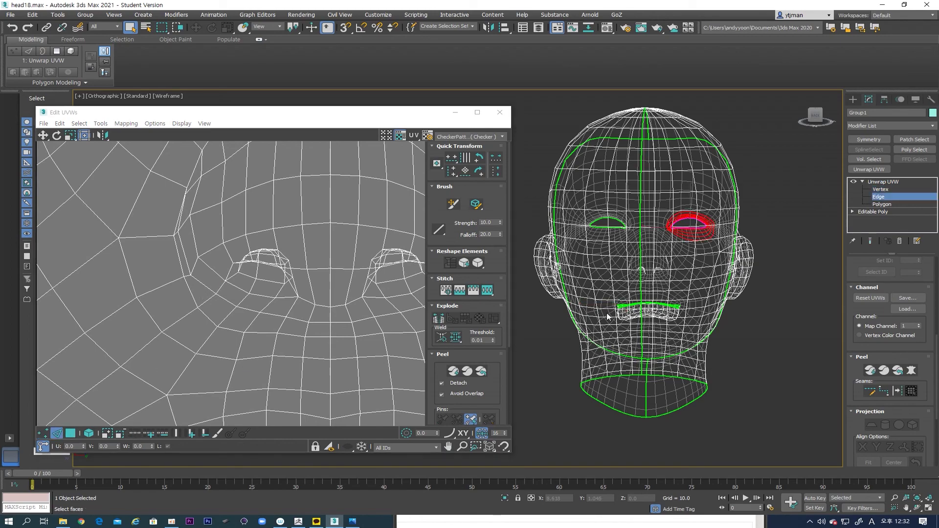
{"action": "middle_click_drag", "start_coordinate": [639, 309], "coordinate": [672, 296], "text": "alt"}
{"action": "scroll", "coordinate": [675, 296], "scroll_direction": "up", "scroll_amount": 6}
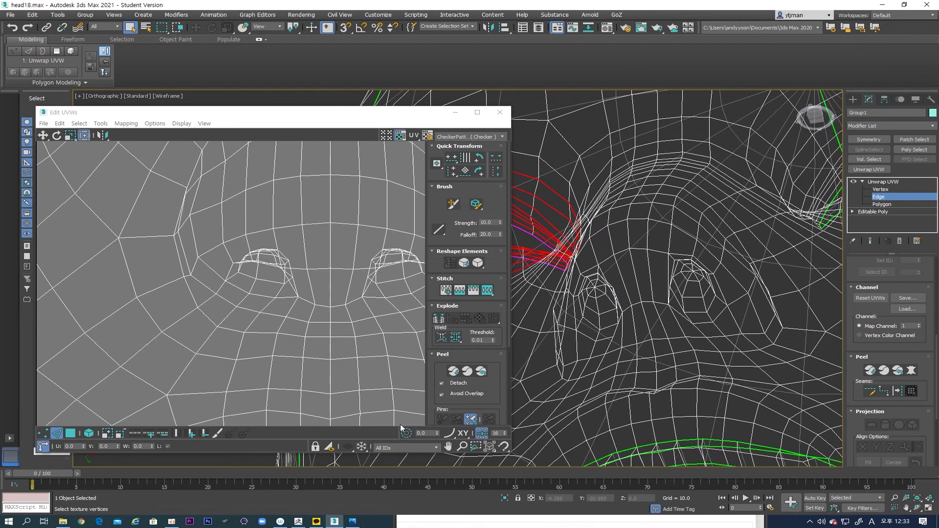
{"action": "middle_click_drag", "start_coordinate": [707, 261], "coordinate": [706, 289], "text": "alt"}
{"action": "left_click", "coordinate": [711, 294]}
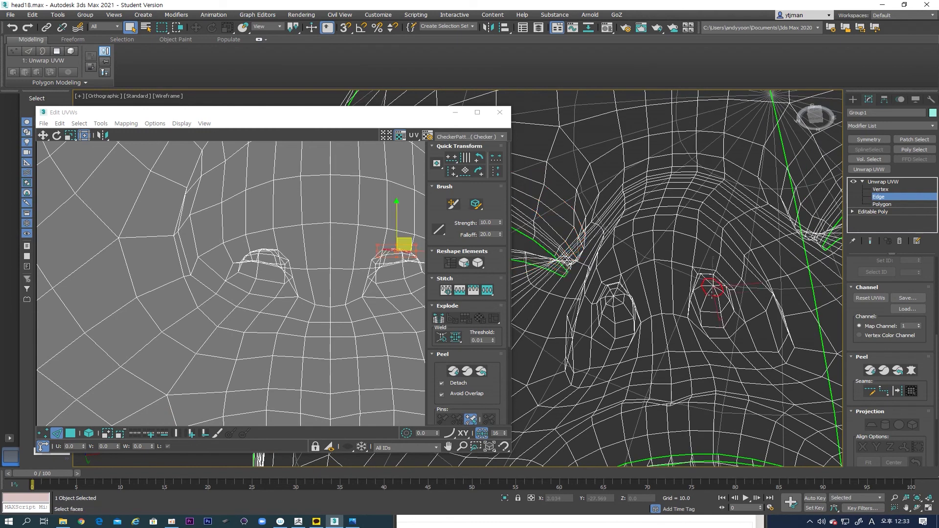
{"action": "left_click", "coordinate": [191, 434]}
{"action": "left_click", "coordinate": [190, 435]}
{"action": "middle_click_drag", "start_coordinate": [315, 317], "coordinate": [241, 346]}
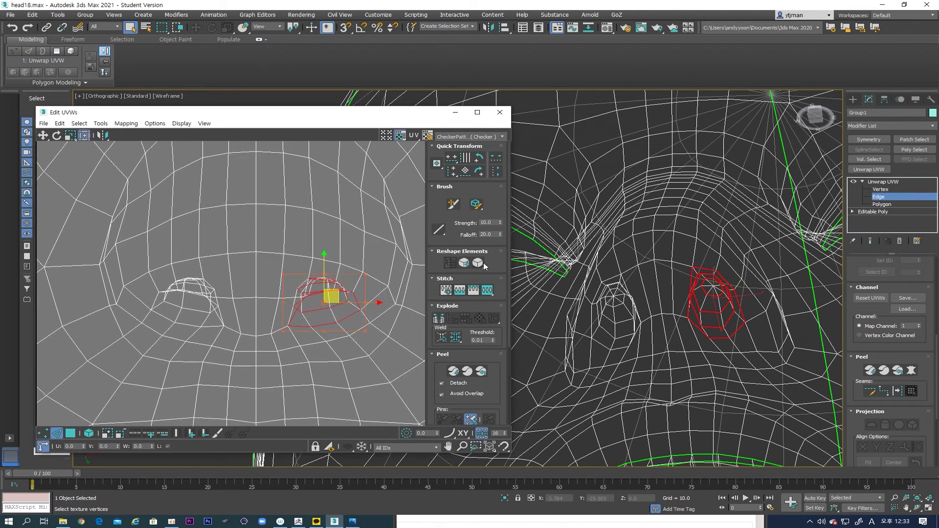
Try to relax the selected edge loops of the right-hand nostril
{"action": "left_click", "coordinate": [481, 265]}
{"action": "left_click", "coordinate": [481, 265]}
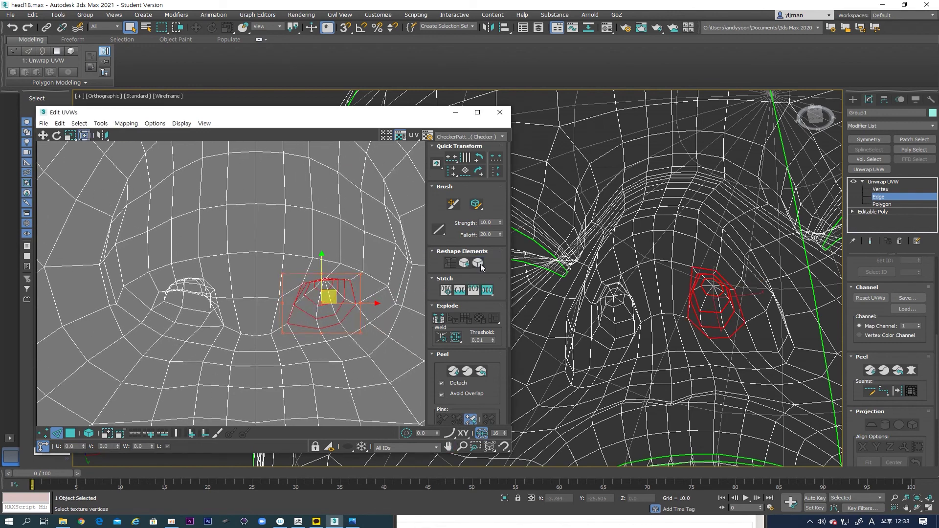
{"action": "left_click", "coordinate": [481, 264]}
{"action": "left_click", "coordinate": [482, 265]}
{"action": "left_click", "coordinate": [481, 267]}
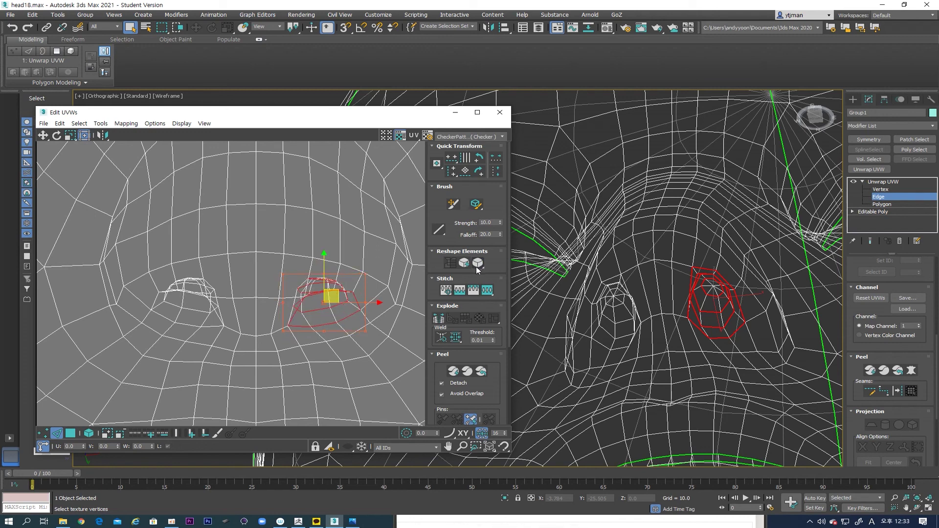
{"action": "left_click", "coordinate": [476, 266]}
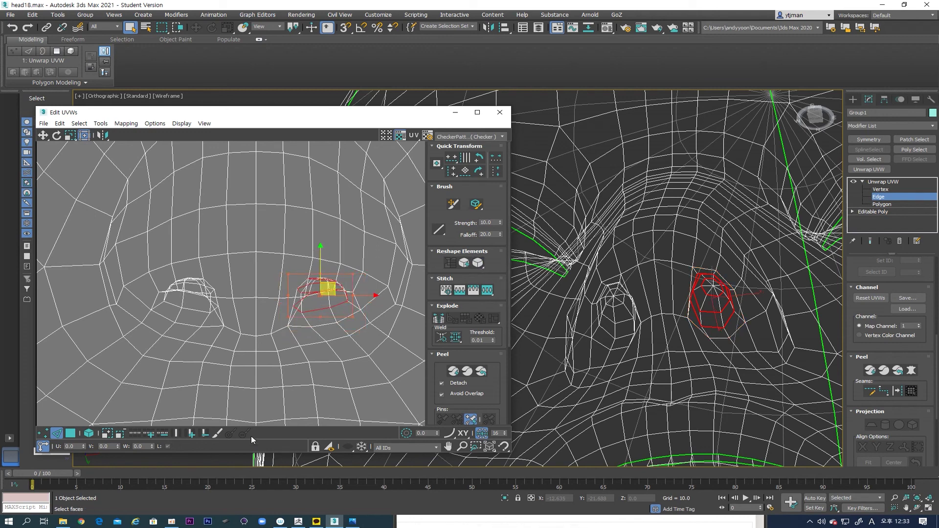
Grow the right-hand nostril's loop selection by two more rings, then relax it and shift it slightly outward from the nose centre
{"action": "left_click", "coordinate": [192, 435]}
{"action": "left_click", "coordinate": [192, 434]}
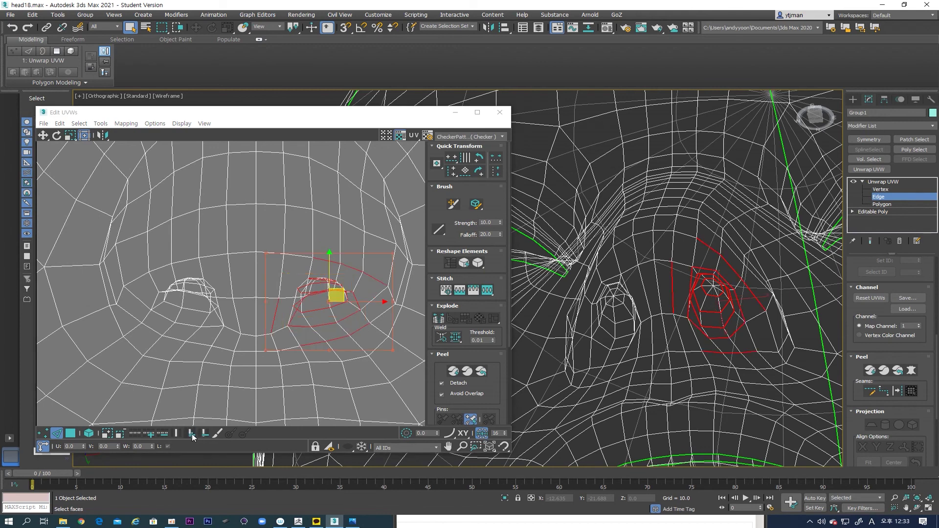
{"action": "left_click", "coordinate": [481, 265]}
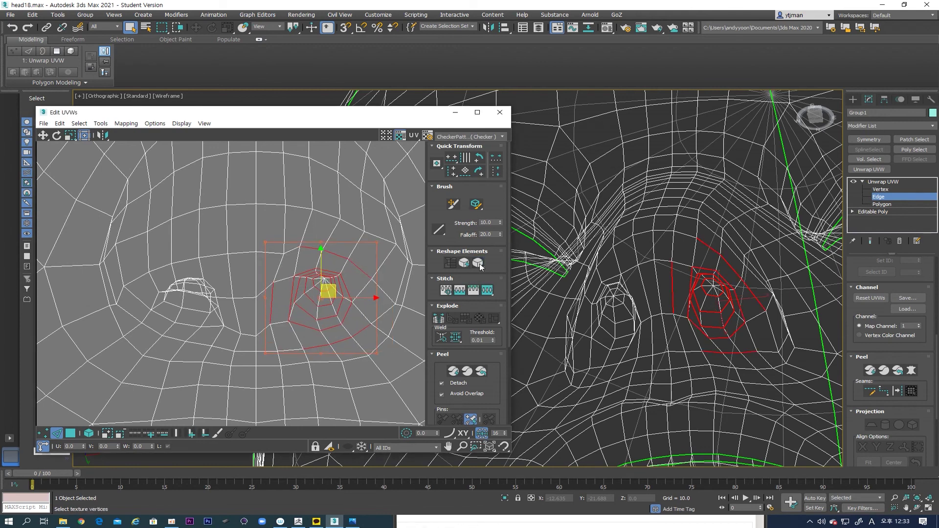
{"action": "left_click_drag", "start_coordinate": [339, 289], "coordinate": [340, 288]}
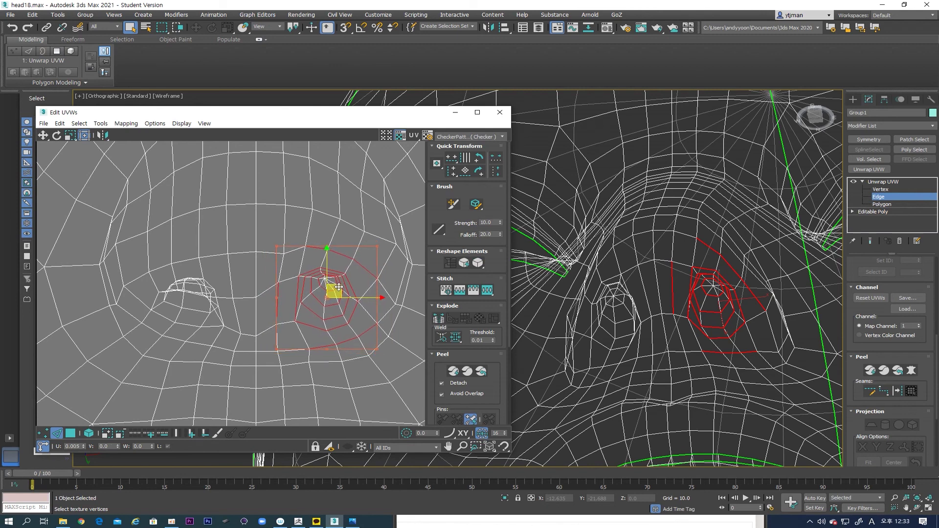
Select the innermost edge loop of the left-hand nostril on the head model and grow it outward by two rings
{"action": "scroll", "coordinate": [611, 303], "scroll_direction": "up", "scroll_amount": 4}
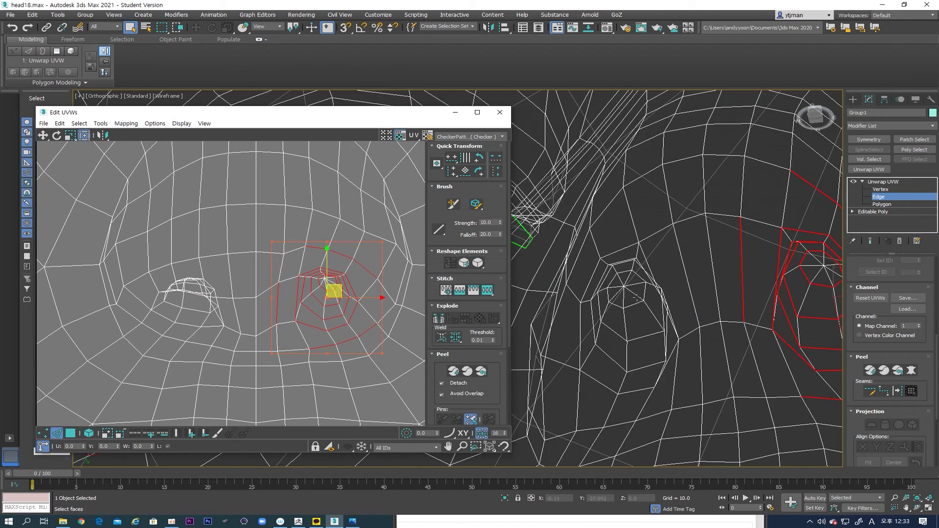
{"action": "left_click", "coordinate": [645, 293]}
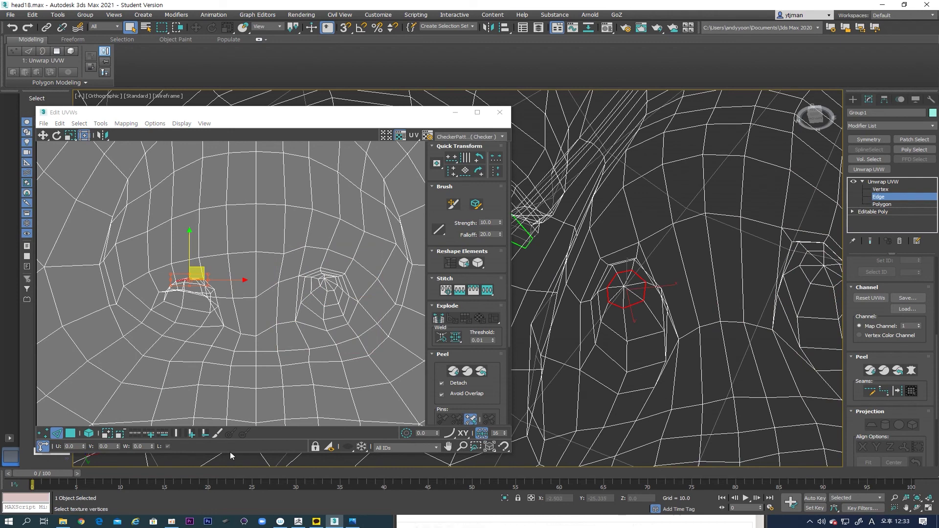
{"action": "left_click", "coordinate": [191, 433]}
{"action": "left_click", "coordinate": [192, 433]}
{"action": "left_click", "coordinate": [192, 433]}
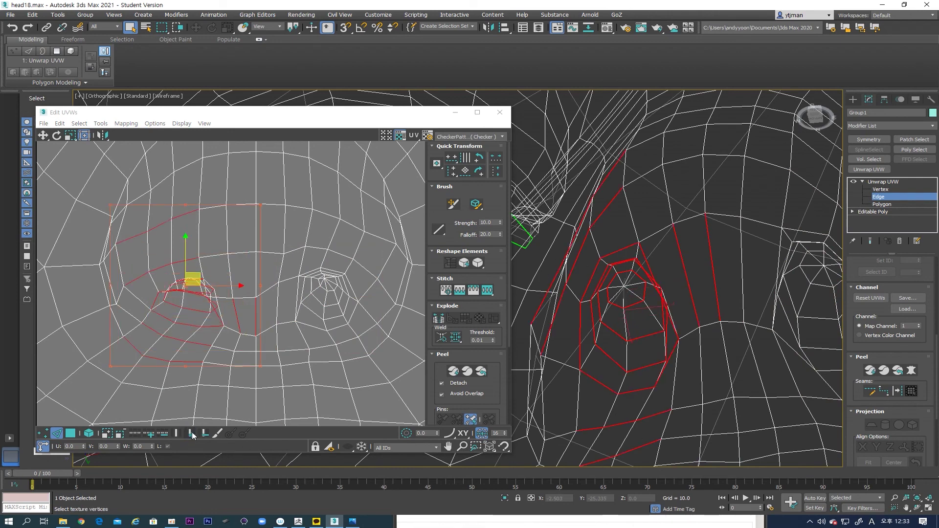
{"action": "left_click", "coordinate": [204, 433]}
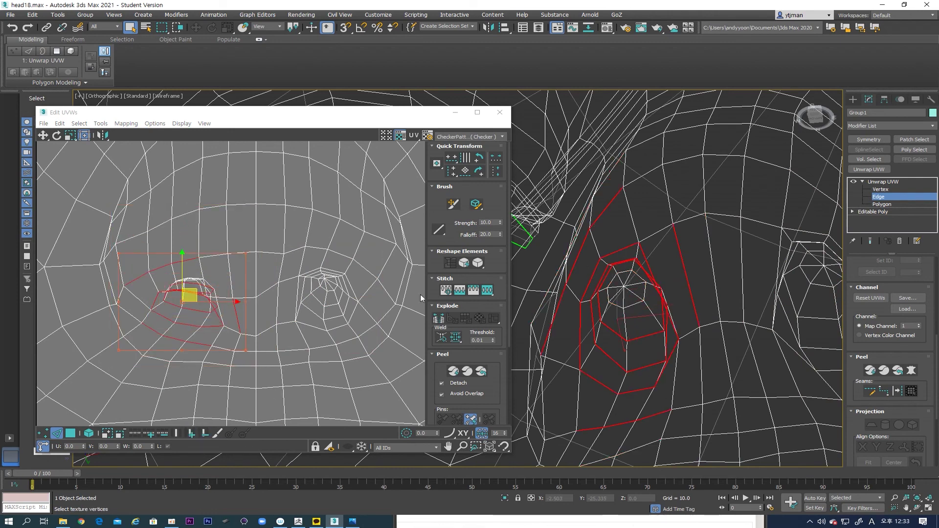
Try to relax the selected edge loops of the left-hand nostril
{"action": "left_click", "coordinate": [478, 263]}
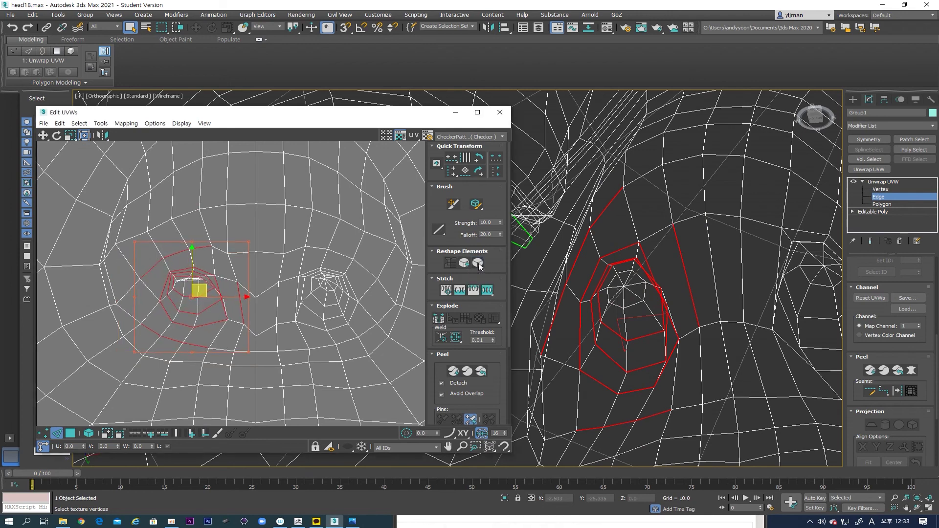
{"action": "left_click", "coordinate": [464, 263]}
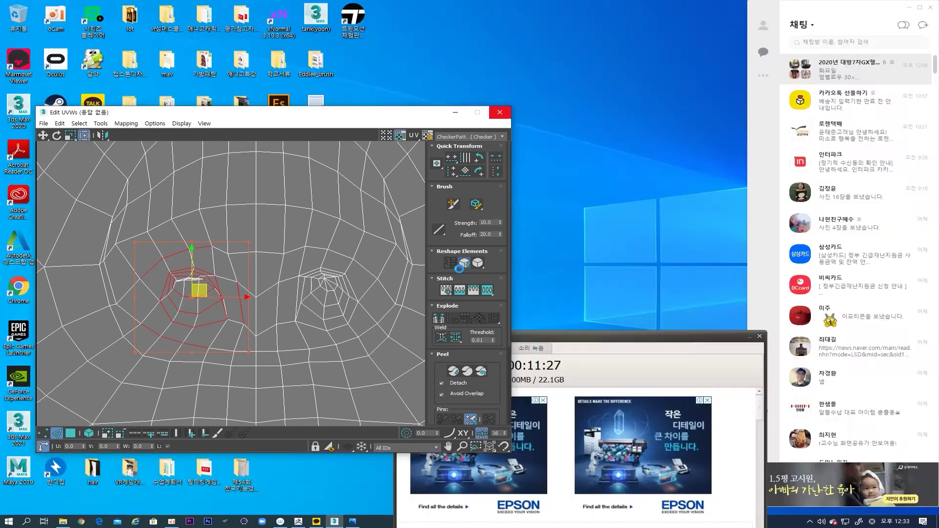
{"action": "left_click", "coordinate": [478, 264]}
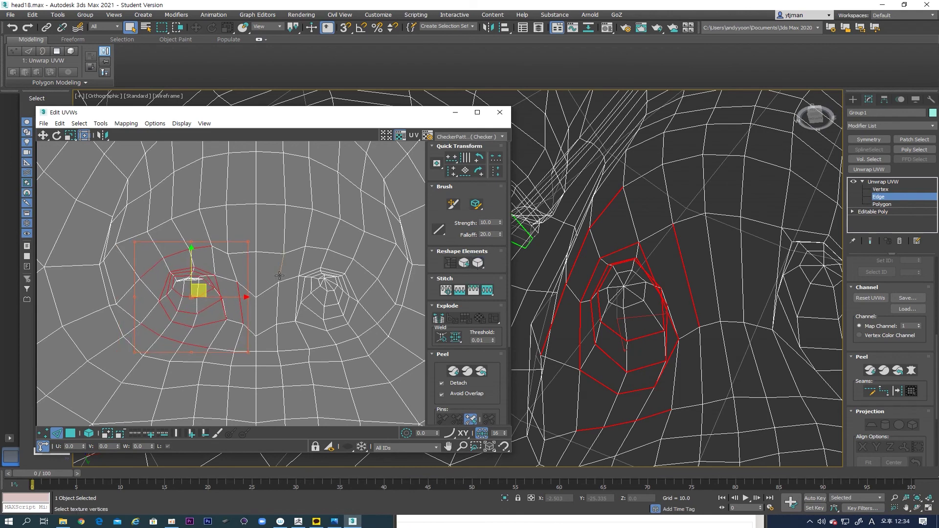
{"action": "scroll", "coordinate": [210, 298], "scroll_direction": "up", "scroll_amount": 2}
{"action": "scroll", "coordinate": [190, 288], "scroll_direction": "up", "scroll_amount": 2}
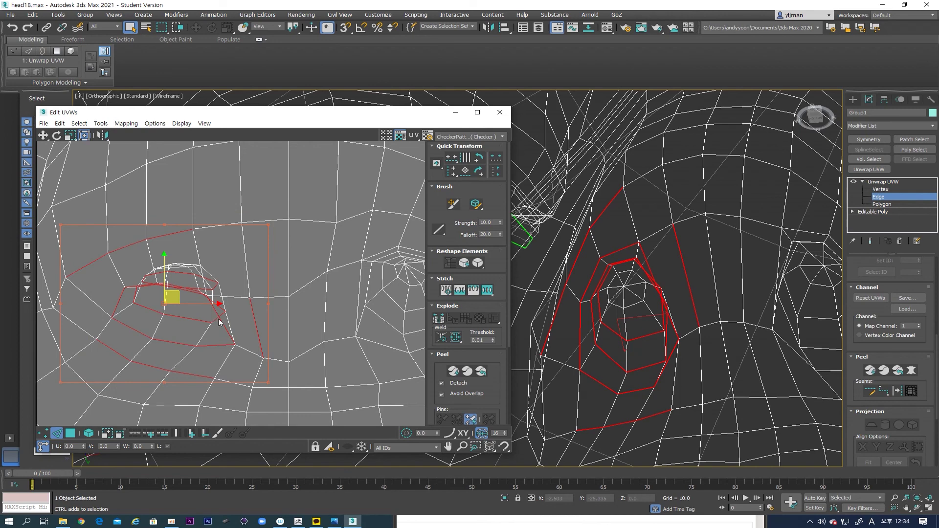
Reselect the left-hand nostril's innermost edge loop in the UV layout and grow it outward to include the surrounding rings
{"action": "left_click", "coordinate": [181, 266]}
{"action": "left_click", "coordinate": [151, 434]}
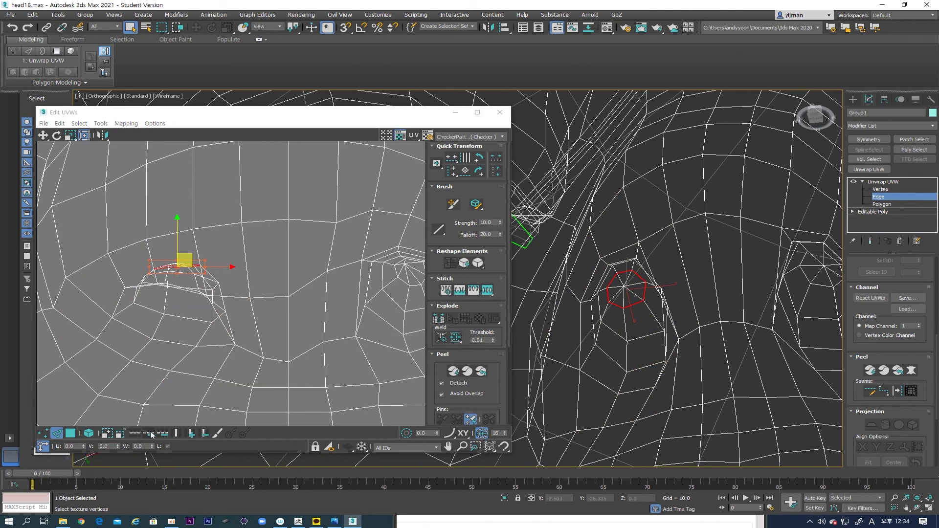
{"action": "left_click", "coordinate": [191, 435]}
{"action": "left_click", "coordinate": [191, 436]}
{"action": "left_click", "coordinate": [191, 435]}
{"action": "left_click", "coordinate": [191, 435]}
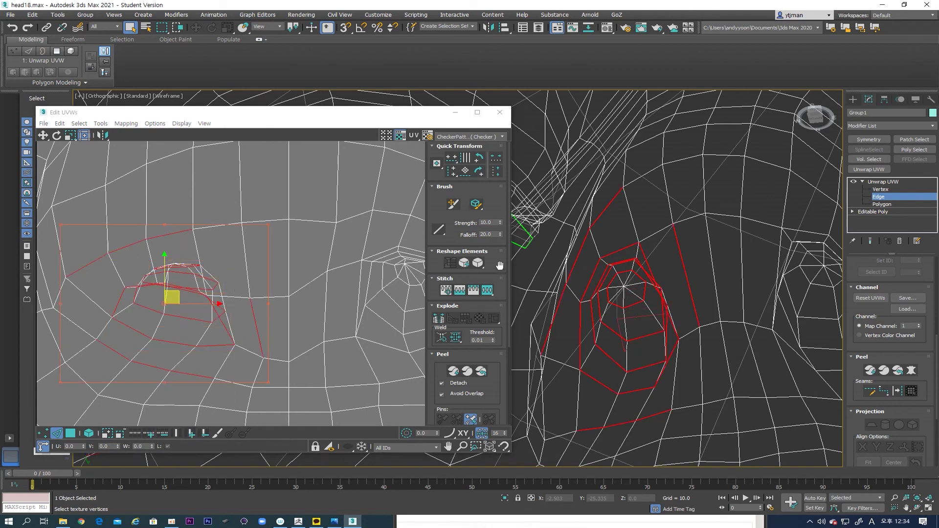
Relax the left-hand nostril's selected loops repeatedly, then shift them slightly down and outward from the nose centre
{"action": "left_click", "coordinate": [478, 264]}
{"action": "left_click", "coordinate": [478, 263]}
{"action": "left_click", "coordinate": [478, 263]}
{"action": "left_click", "coordinate": [478, 264]}
{"action": "left_click", "coordinate": [478, 263]}
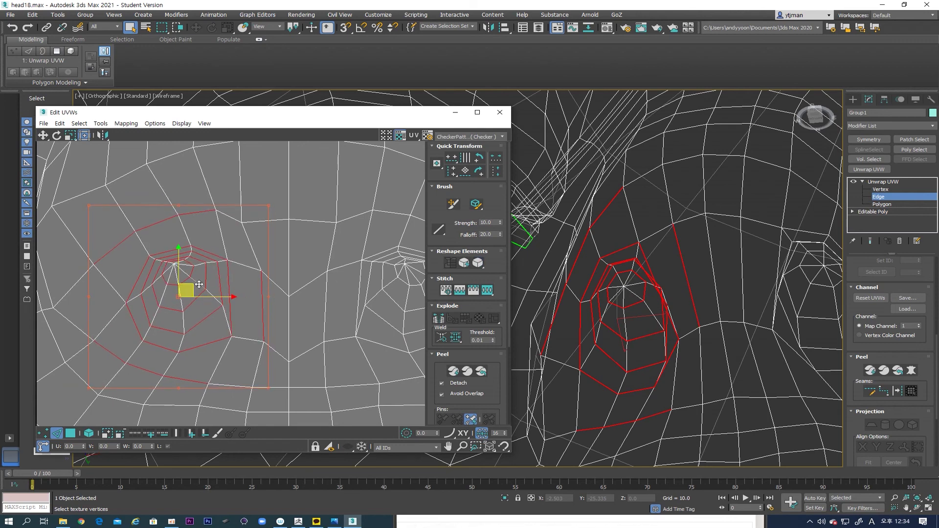
{"action": "left_click_drag", "start_coordinate": [193, 286], "coordinate": [185, 292]}
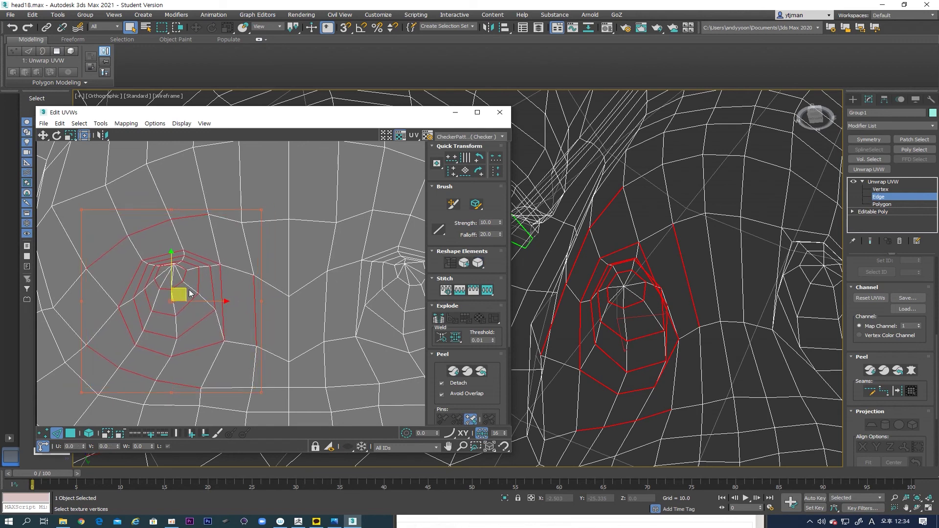
{"action": "left_click", "coordinate": [278, 266]}
{"action": "scroll", "coordinate": [281, 274], "scroll_direction": "down", "scroll_amount": 3}
{"action": "middle_click_drag", "start_coordinate": [286, 288], "coordinate": [298, 307]}
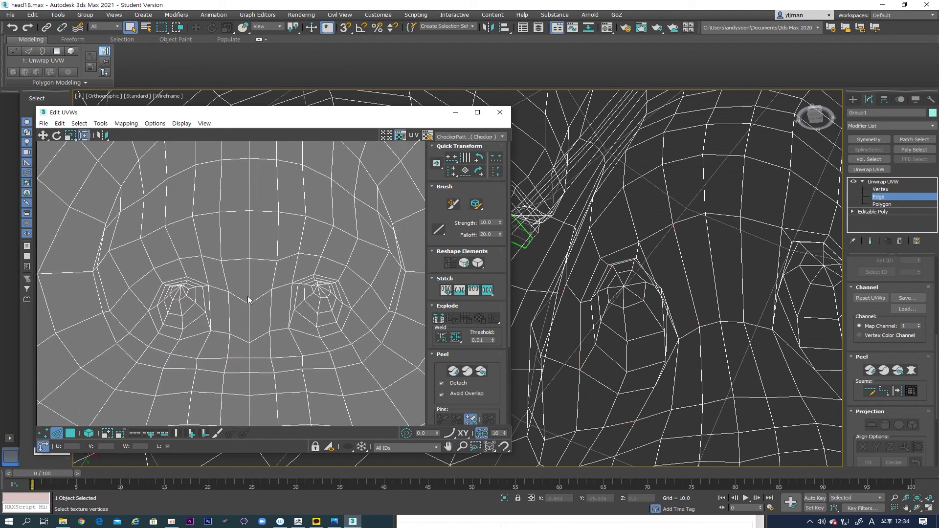
Try to shift the crowded edges beside the right-hand nose wing
{"action": "scroll", "coordinate": [248, 300], "scroll_direction": "down", "scroll_amount": 4}
{"action": "scroll", "coordinate": [246, 294], "scroll_direction": "up", "scroll_amount": 3}
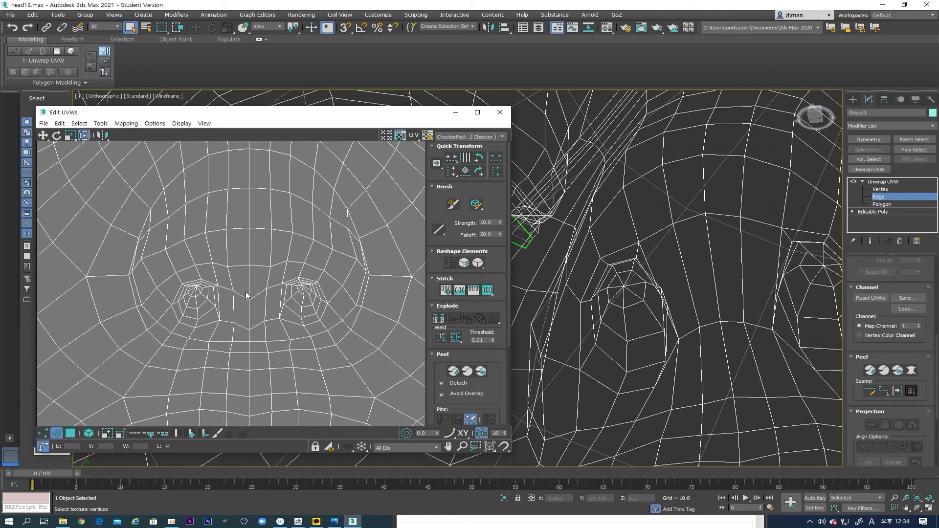
{"action": "left_click", "coordinate": [360, 243]}
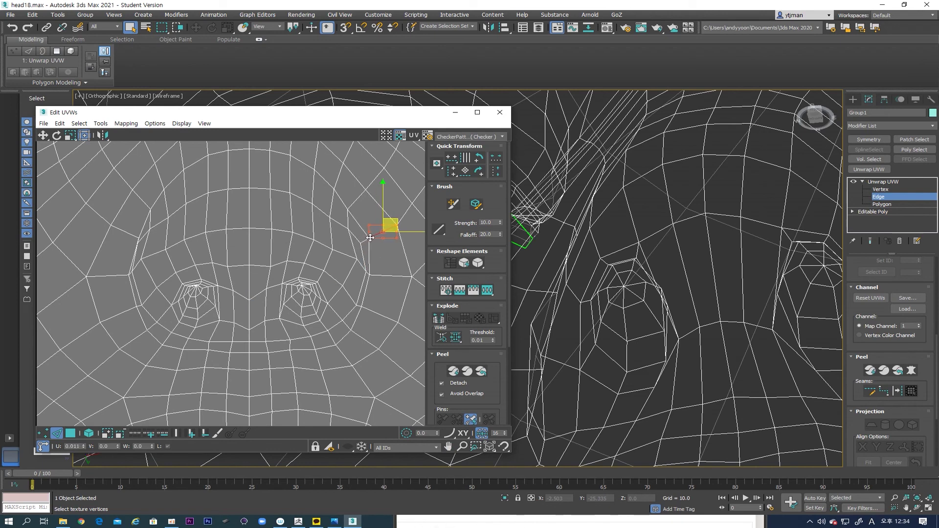
{"action": "left_click", "coordinate": [371, 276]}
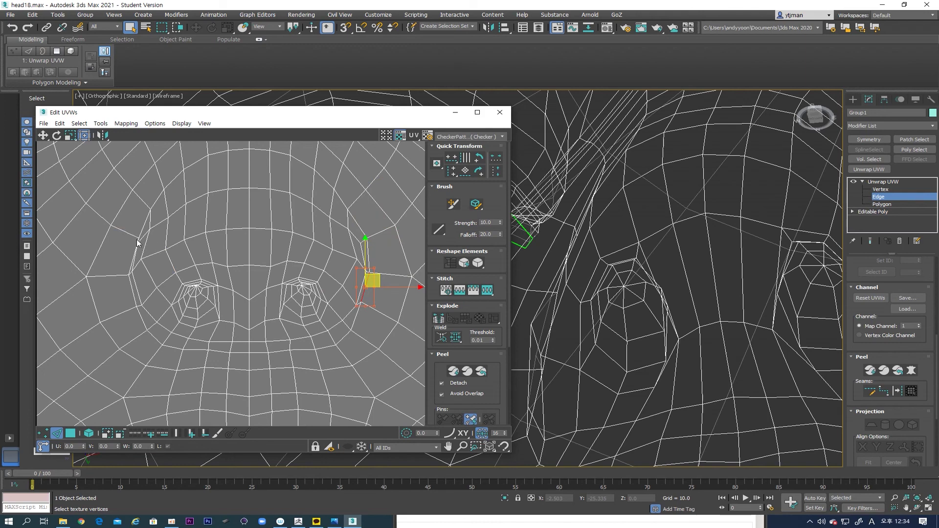
{"action": "key", "text": "ctrl+z"}
{"action": "key", "text": "ctrl+z"}
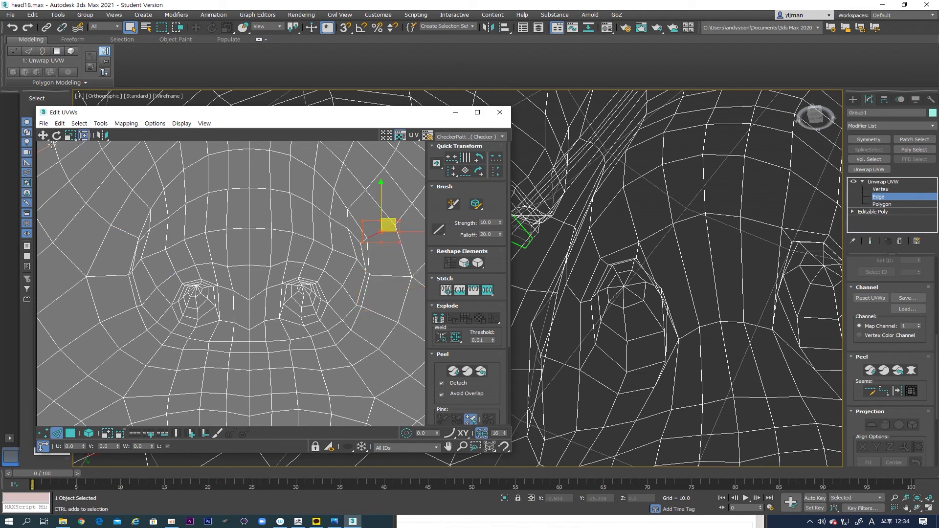
Move the crowded edges beside the left-hand nose wing slightly outward with the Move tool
{"action": "left_click", "coordinate": [44, 137]}
{"action": "left_click", "coordinate": [128, 235]}
{"action": "left_click", "coordinate": [126, 288]}
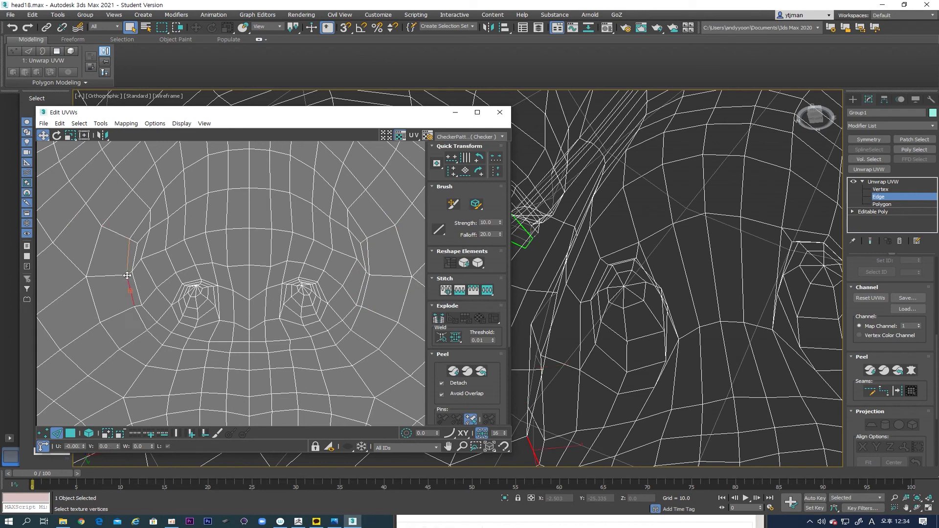
Try to select the face shell's outer border from the temple and grow the selection inward
{"action": "scroll", "coordinate": [207, 316], "scroll_direction": "down", "scroll_amount": 8}
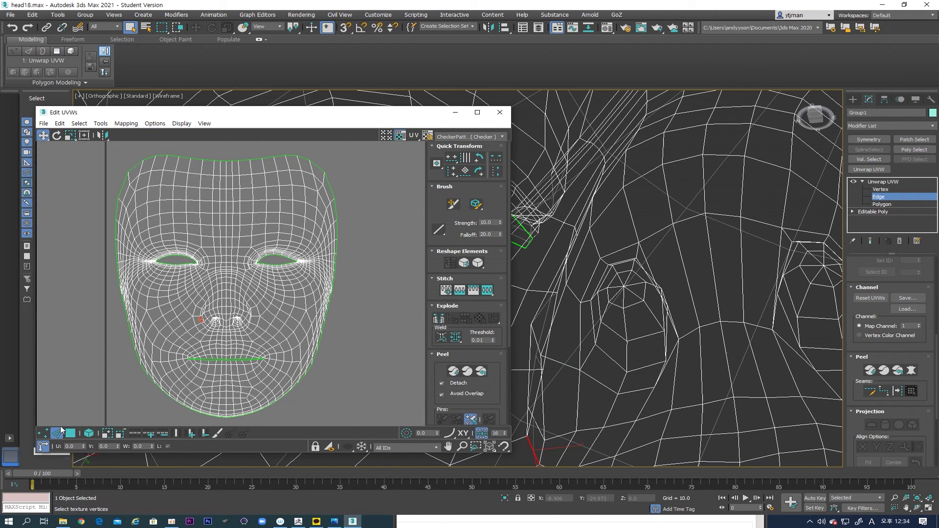
{"action": "double_click", "coordinate": [331, 186]}
{"action": "left_click", "coordinate": [191, 434]}
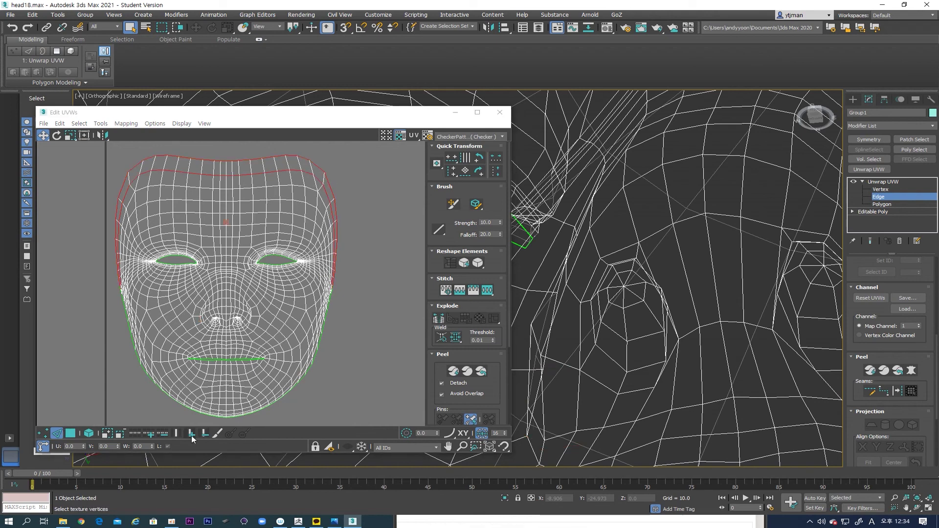
{"action": "left_click", "coordinate": [339, 303]}
Select the face shell's entire outer border, adding the edges around the kinks at the sides of the face
{"action": "scroll", "coordinate": [335, 313], "scroll_direction": "up", "scroll_amount": 3}
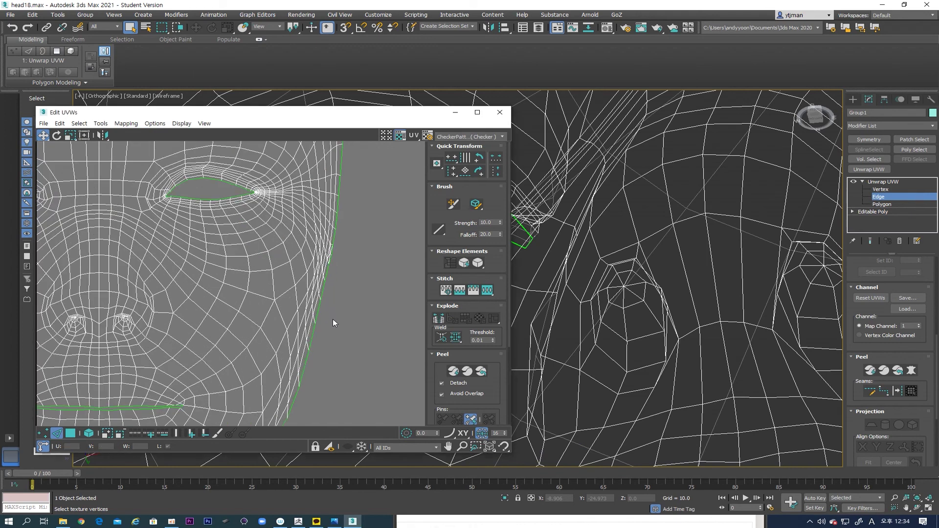
{"action": "left_click", "coordinate": [317, 310]}
{"action": "scroll", "coordinate": [323, 305], "scroll_direction": "up", "scroll_amount": 5}
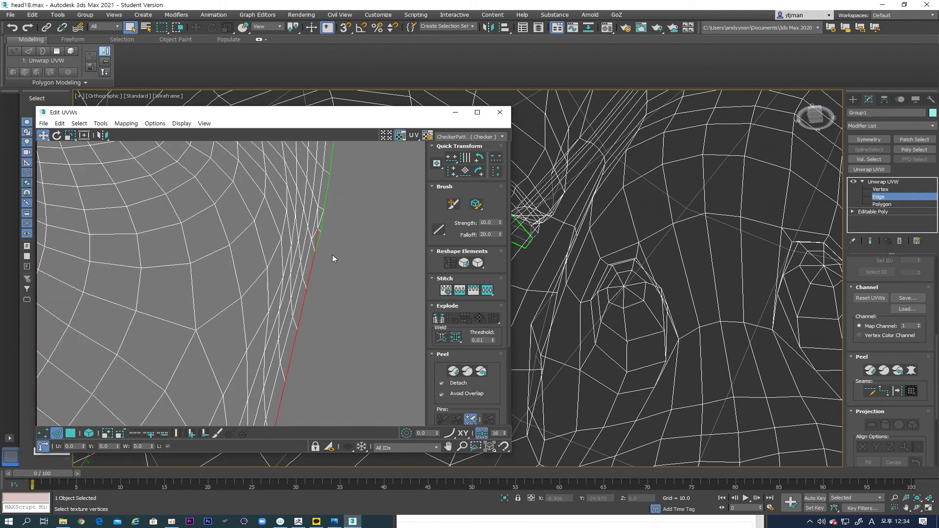
{"action": "scroll", "coordinate": [322, 307], "scroll_direction": "up", "scroll_amount": 2}
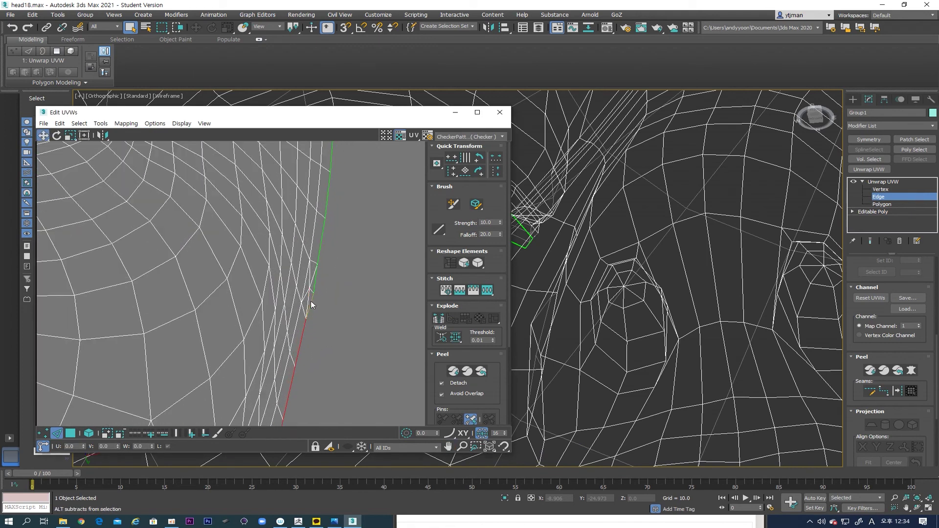
{"action": "left_click", "coordinate": [315, 291]}
{"action": "left_click", "coordinate": [319, 253]}
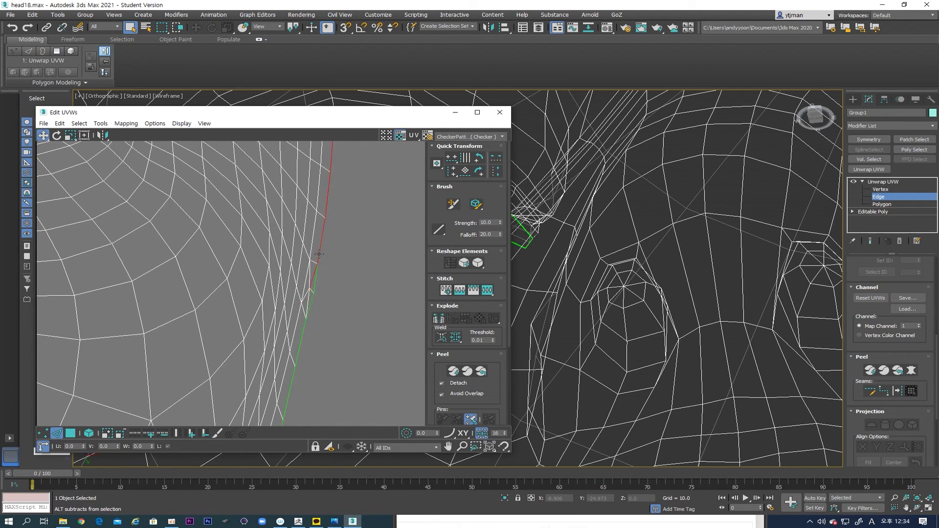
{"action": "left_click", "coordinate": [316, 283], "text": "ctrl"}
{"action": "left_click", "coordinate": [305, 329], "text": "ctrl"}
{"action": "scroll", "coordinate": [310, 275], "scroll_direction": "down", "scroll_amount": 8}
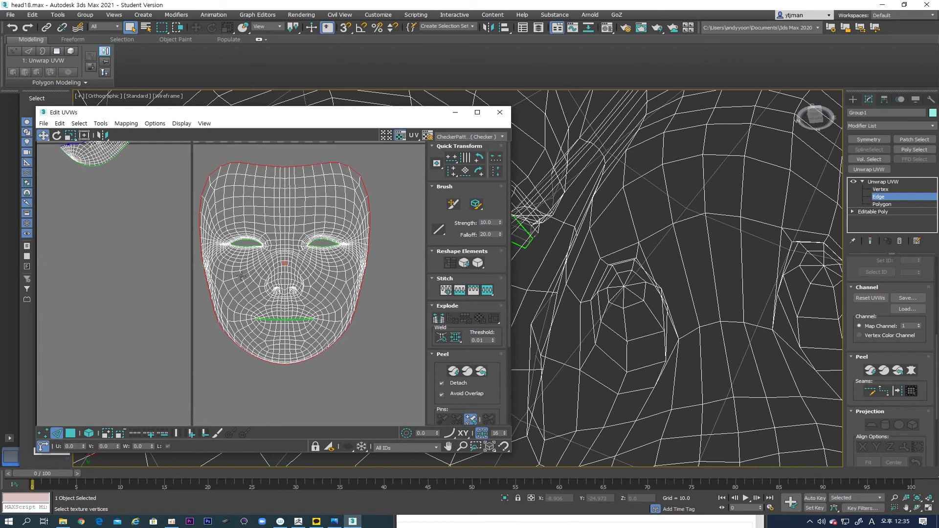
{"action": "scroll", "coordinate": [244, 279], "scroll_direction": "up", "scroll_amount": 3}
{"action": "scroll", "coordinate": [235, 304], "scroll_direction": "up", "scroll_amount": 5}
{"action": "scroll", "coordinate": [235, 304], "scroll_direction": "up", "scroll_amount": 1}
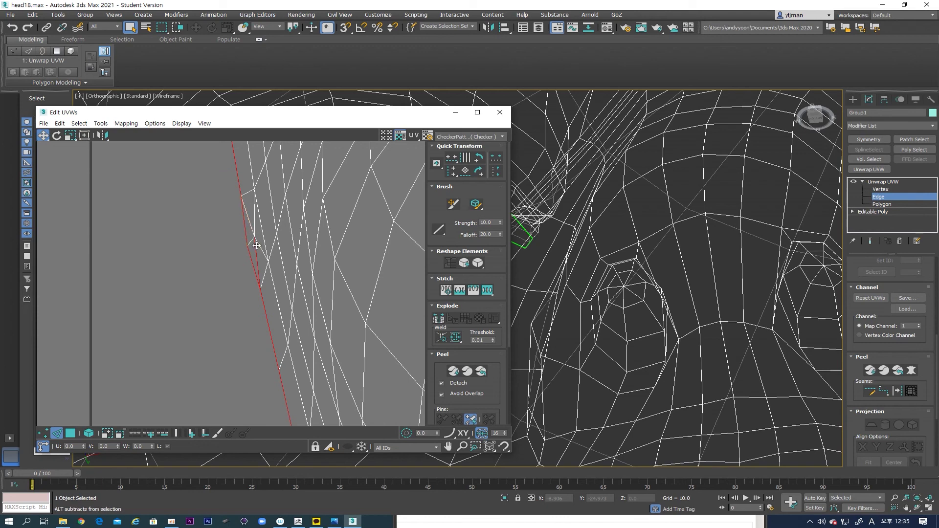
{"action": "scroll", "coordinate": [255, 247], "scroll_direction": "down", "scroll_amount": 10}
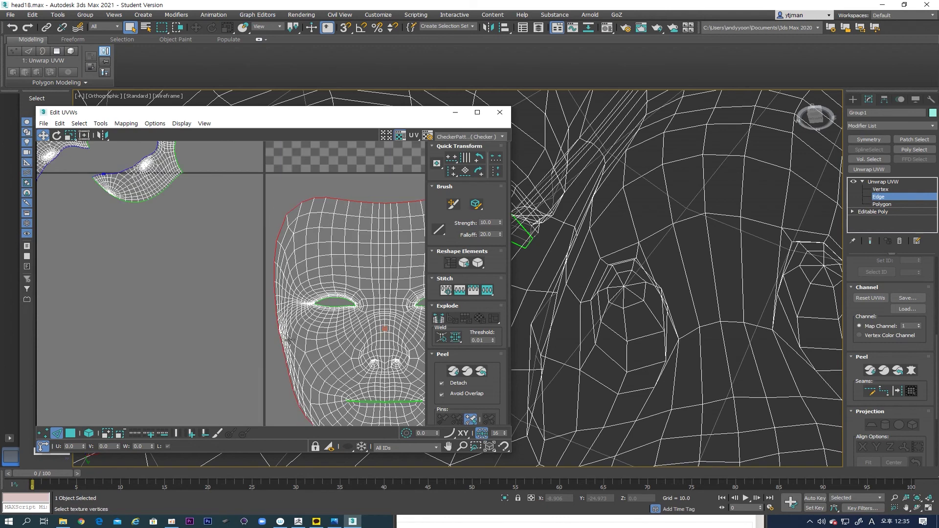
Grow the face shell's border selection inward twice and relax it to spread the crowded outer rings
{"action": "left_click", "coordinate": [193, 433]}
{"action": "left_click", "coordinate": [193, 434]}
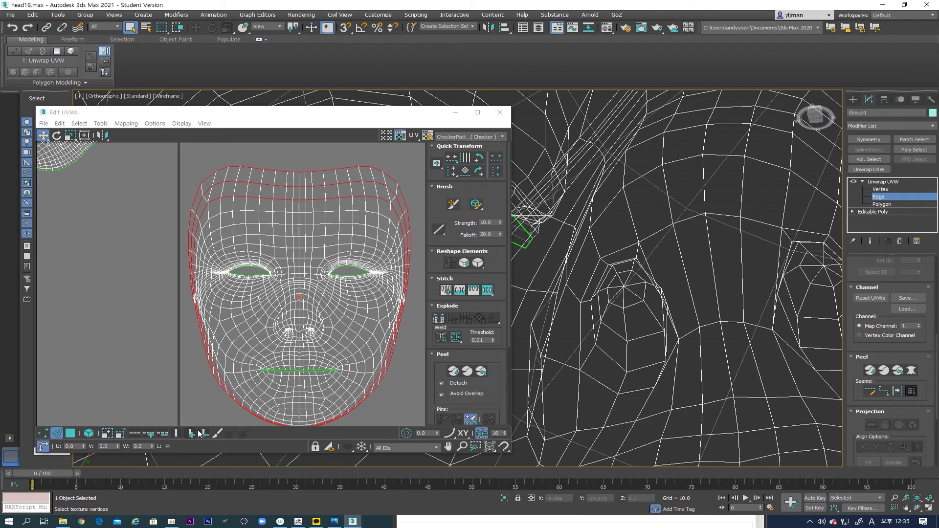
{"action": "left_click", "coordinate": [479, 264]}
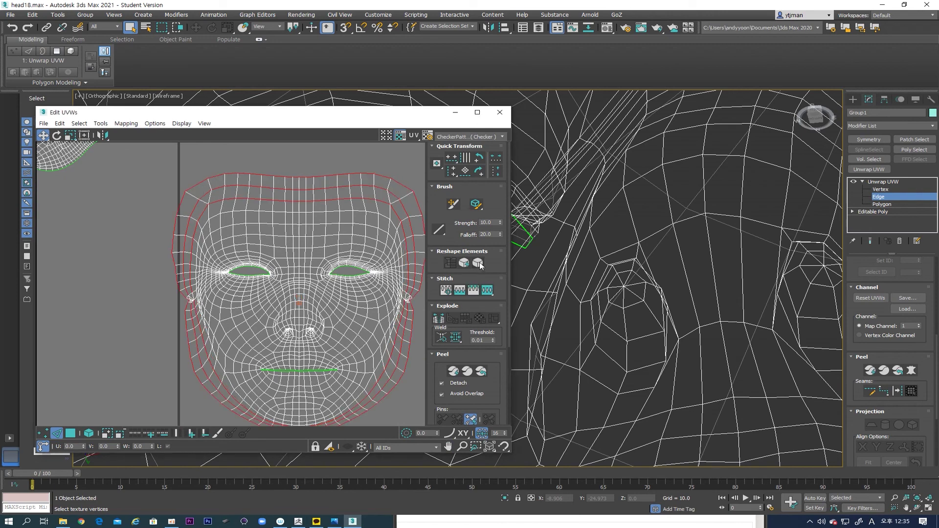
{"action": "scroll", "coordinate": [281, 290], "scroll_direction": "up", "scroll_amount": 10}
{"action": "middle_click_drag", "start_coordinate": [173, 300], "coordinate": [208, 300]}
{"action": "scroll", "coordinate": [207, 300], "scroll_direction": "down", "scroll_amount": 5}
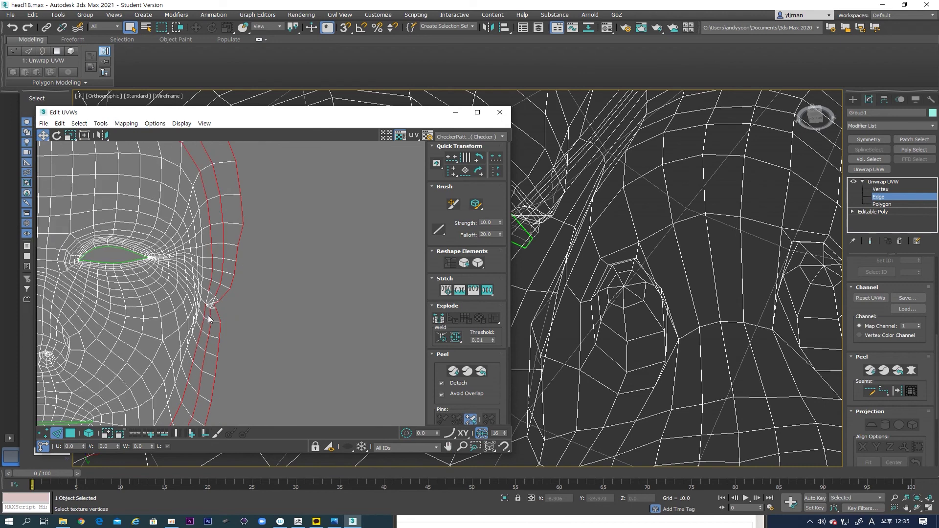
{"action": "scroll", "coordinate": [207, 315], "scroll_direction": "down", "scroll_amount": 4}
{"action": "middle_click_drag", "start_coordinate": [207, 316], "coordinate": [276, 312]}
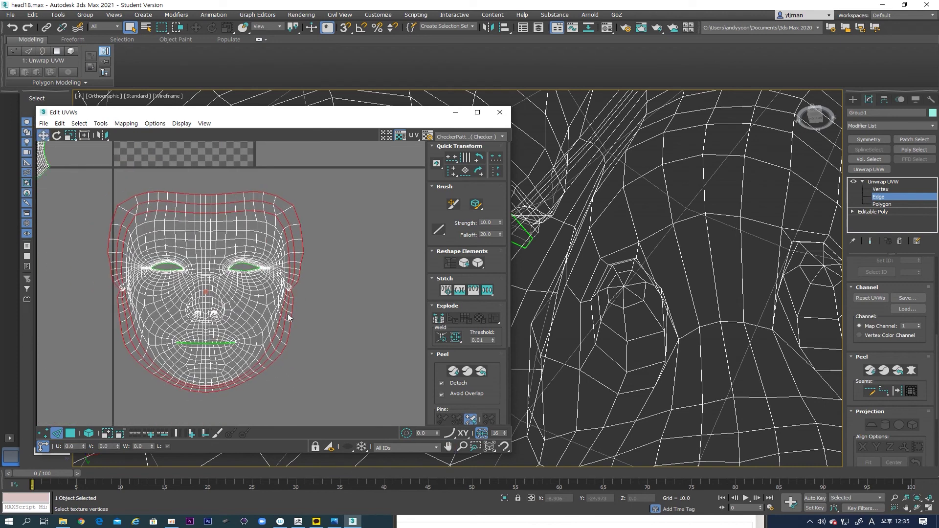
Move the pinched vertices at the right-hand side notch of the face shell outward to open up the overlapping faces
{"action": "scroll", "coordinate": [289, 318], "scroll_direction": "up", "scroll_amount": 8}
{"action": "left_click", "coordinate": [286, 310]}
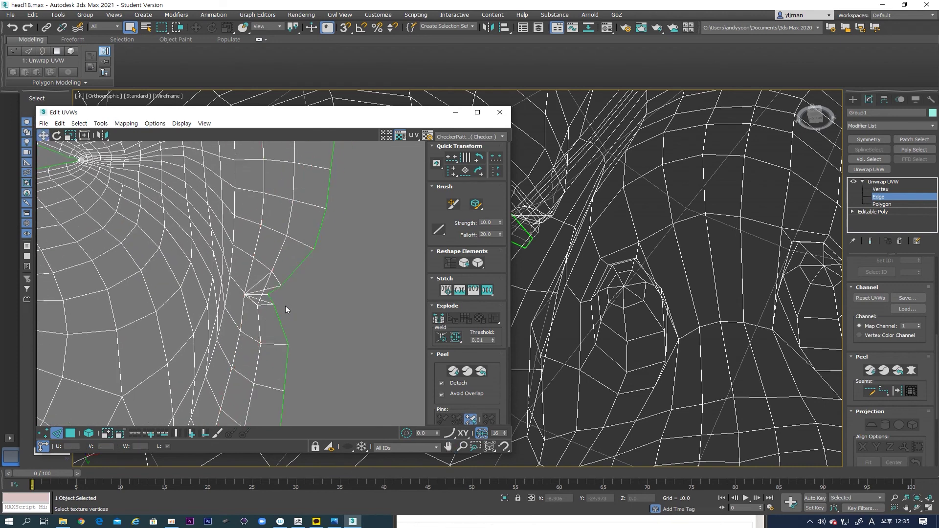
{"action": "key", "text": "1"}
{"action": "left_click_drag", "start_coordinate": [281, 285], "coordinate": [290, 319]}
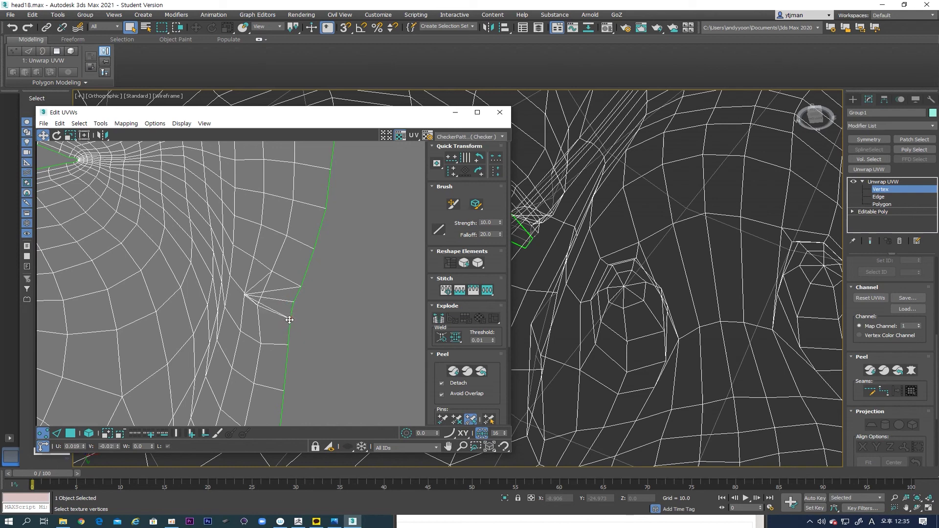
{"action": "left_click", "coordinate": [258, 314]}
{"action": "left_click_drag", "start_coordinate": [245, 294], "coordinate": [262, 314]}
{"action": "scroll", "coordinate": [272, 270], "scroll_direction": "down", "scroll_amount": 6}
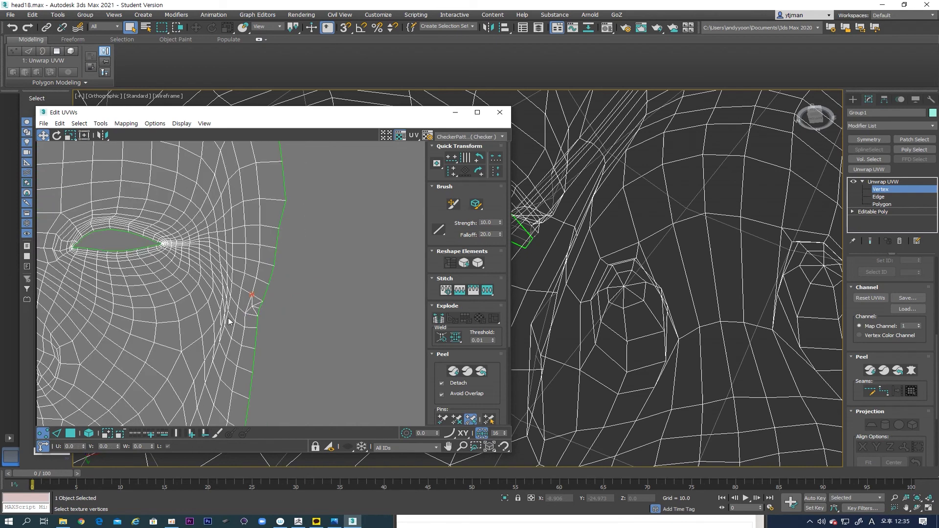
{"action": "scroll", "coordinate": [208, 298], "scroll_direction": "up", "scroll_amount": 5}
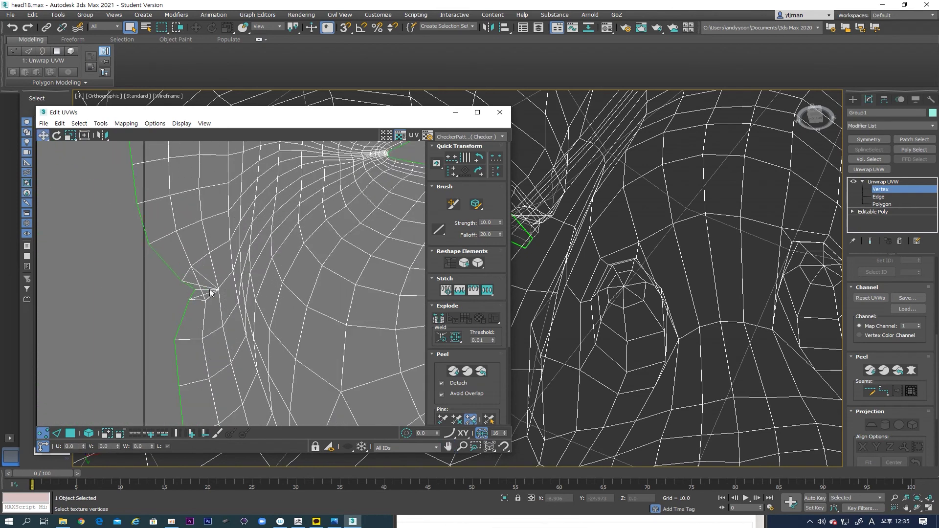
Move the pinched vertices at the left-hand notch of the face shell outward and reposition their neighbours to clear the overlap
{"action": "left_click_drag", "start_coordinate": [218, 290], "coordinate": [155, 282]}
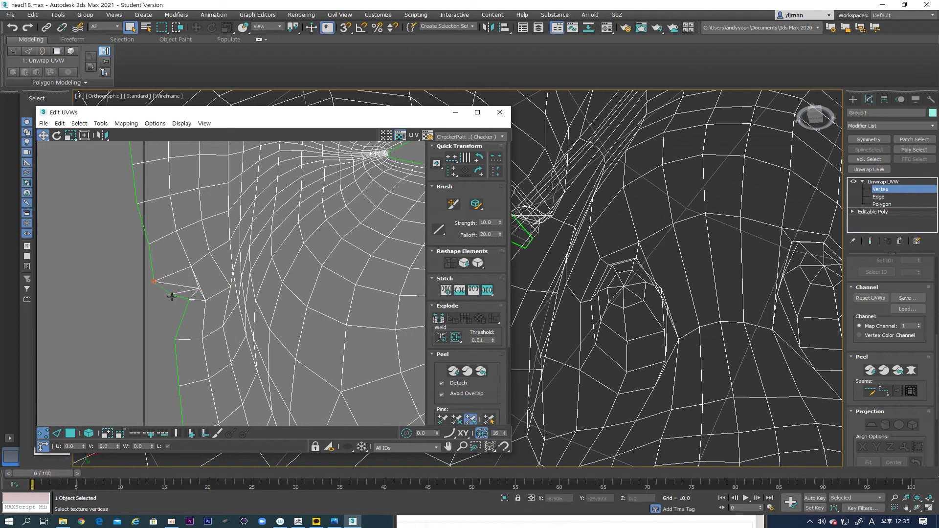
{"action": "left_click_drag", "start_coordinate": [189, 299], "coordinate": [187, 268]}
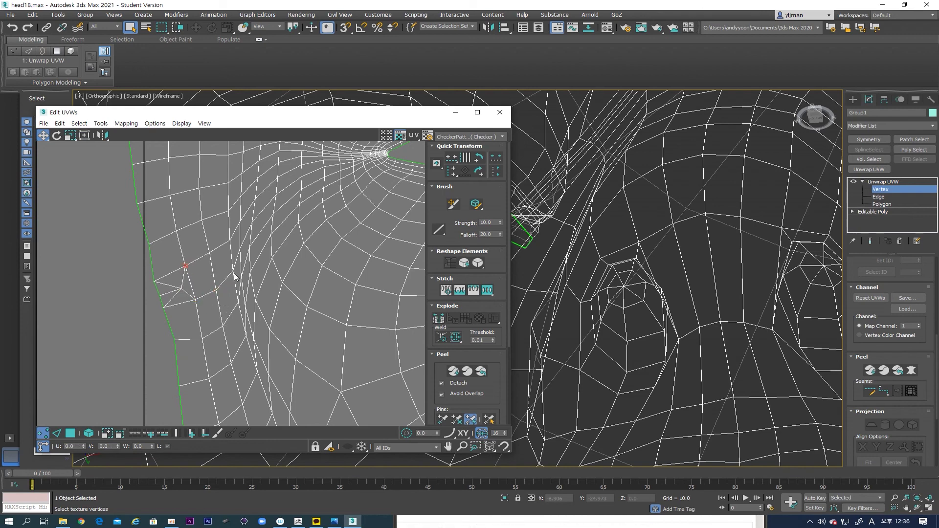
{"action": "left_click_drag", "start_coordinate": [233, 271], "coordinate": [241, 341]}
{"action": "left_click", "coordinate": [231, 308]}
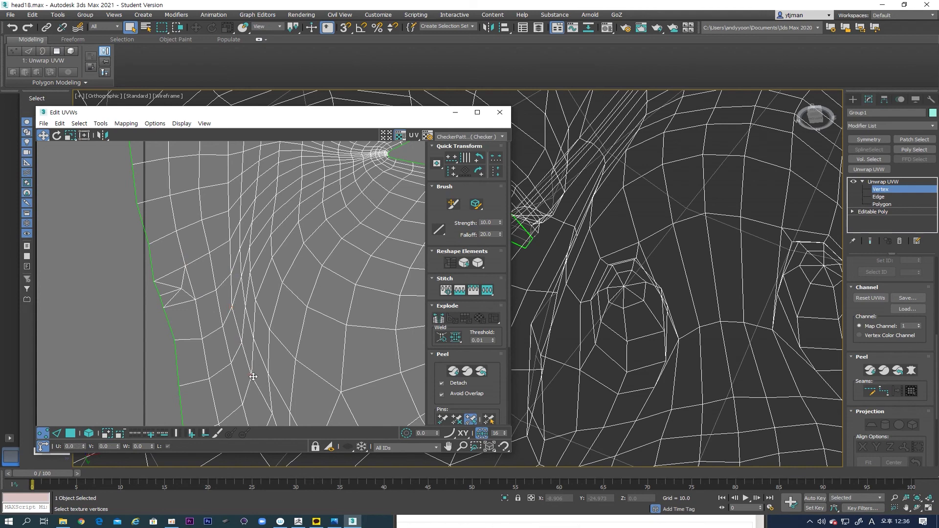
Select the face, round and small lip-shaped shells as whole elements and pack them into the texture square
{"action": "scroll", "coordinate": [257, 374], "scroll_direction": "down", "scroll_amount": 6}
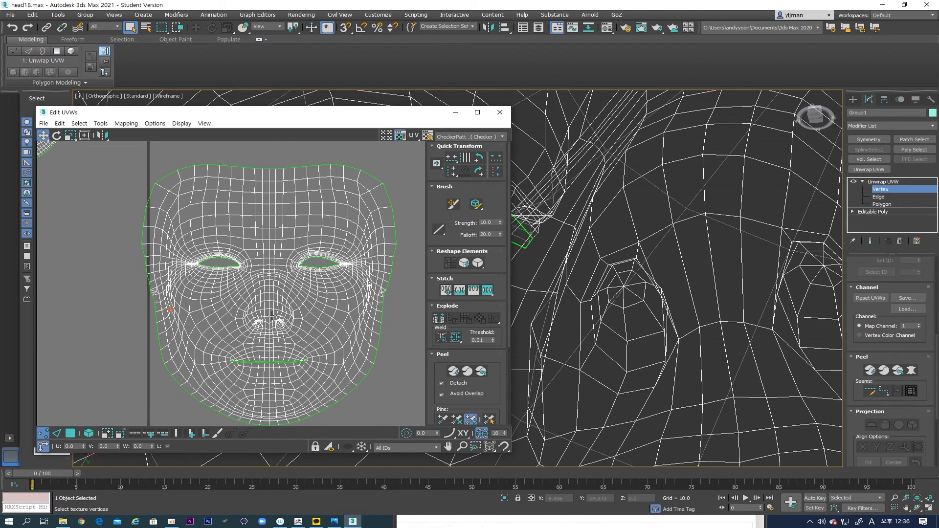
{"action": "scroll", "coordinate": [272, 317], "scroll_direction": "down", "scroll_amount": 5}
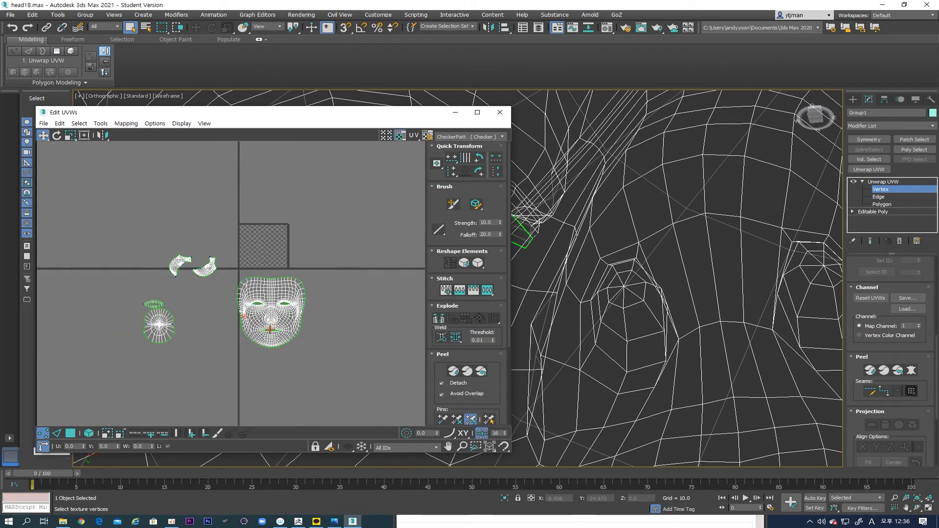
{"action": "scroll", "coordinate": [255, 325], "scroll_direction": "up", "scroll_amount": 2}
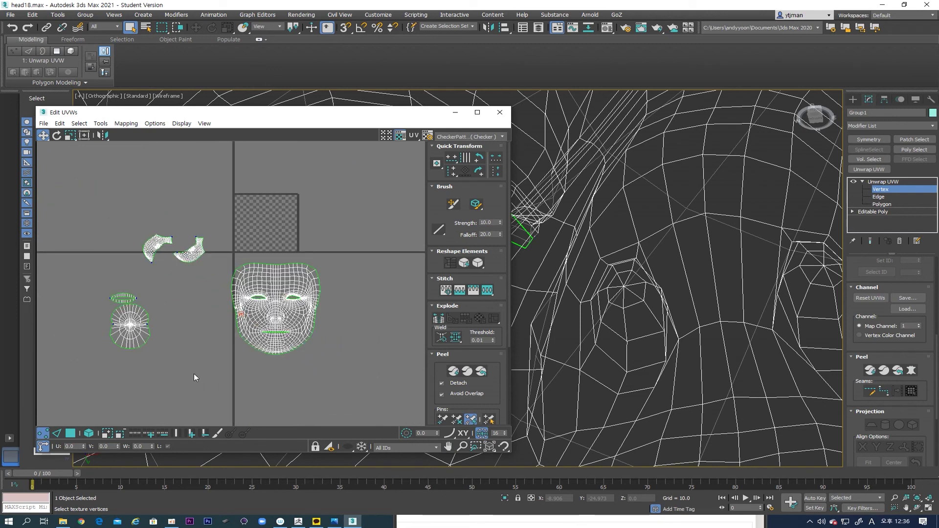
{"action": "left_click", "coordinate": [87, 433]}
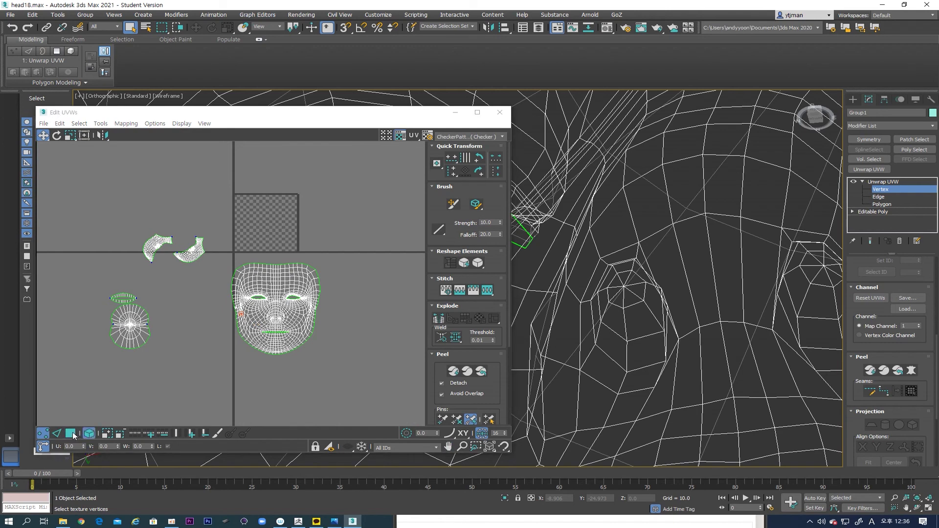
{"action": "left_click", "coordinate": [72, 433]}
{"action": "left_click", "coordinate": [267, 308]}
{"action": "left_click_drag", "start_coordinate": [101, 284], "coordinate": [173, 379], "text": "ctrl"}
{"action": "scroll", "coordinate": [437, 377], "scroll_direction": "down", "scroll_amount": 3}
{"action": "left_click", "coordinate": [438, 352]}
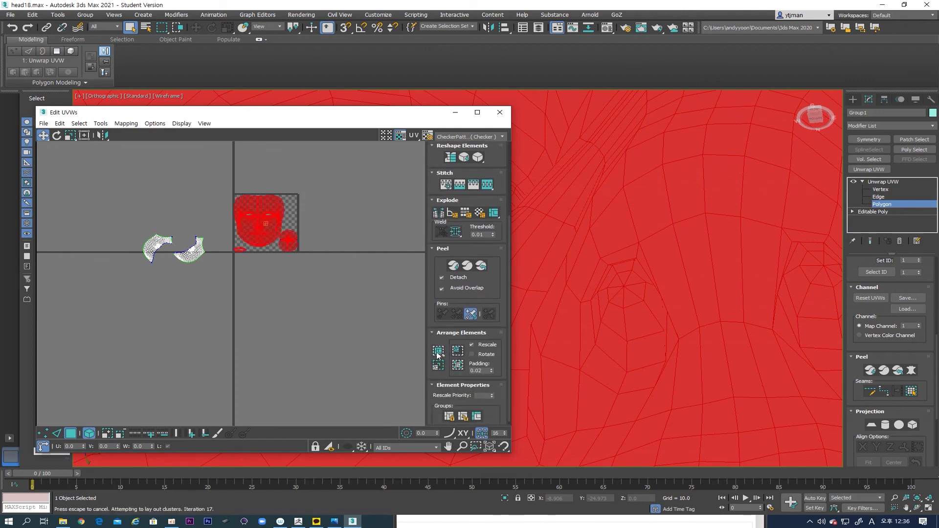
Rescale the face shell inside the texture square and move the round and lip-shaped shells out below it
{"action": "scroll", "coordinate": [267, 210], "scroll_direction": "up", "scroll_amount": 5}
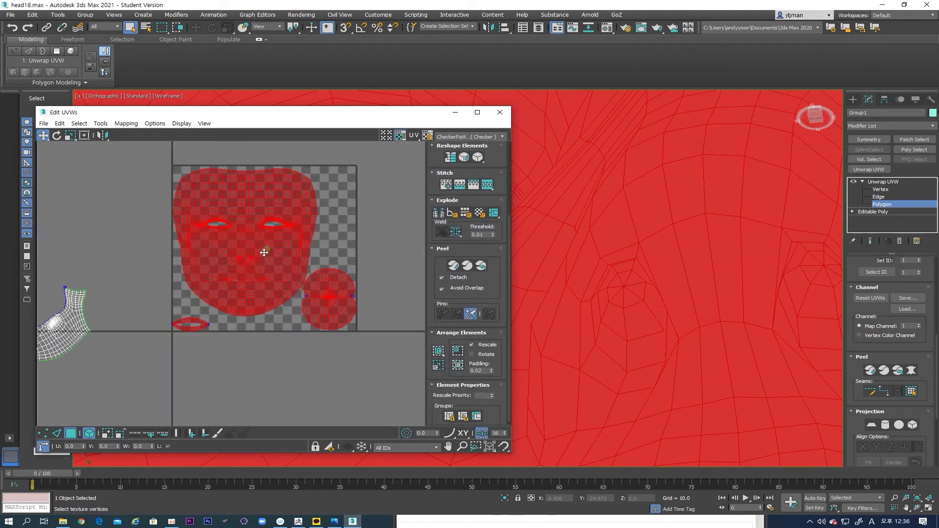
{"action": "left_click", "coordinate": [245, 330]}
{"action": "left_click", "coordinate": [329, 313]}
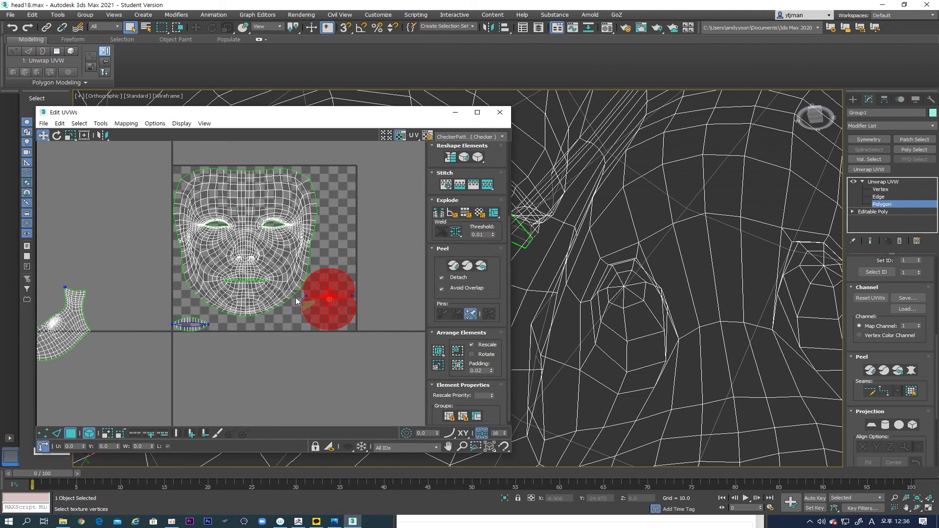
{"action": "left_click", "coordinate": [272, 288]}
{"action": "key", "text": "r"}
{"action": "left_click_drag", "start_coordinate": [265, 272], "coordinate": [278, 291]}
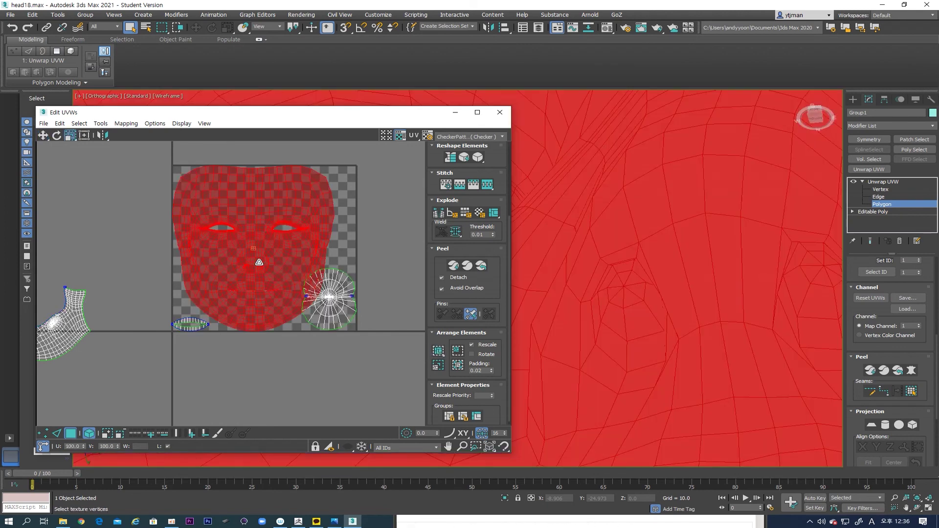
{"action": "left_click_drag", "start_coordinate": [252, 264], "coordinate": [201, 415]}
{"action": "key", "text": "w"}
{"action": "scroll", "coordinate": [139, 344], "scroll_direction": "down", "scroll_amount": 3}
{"action": "middle_click_drag", "start_coordinate": [122, 339], "coordinate": [181, 309]}
Bring the two back-of-head shells into the texture square and rotate them to flank the lower face
{"action": "left_click_drag", "start_coordinate": [98, 273], "coordinate": [180, 342]}
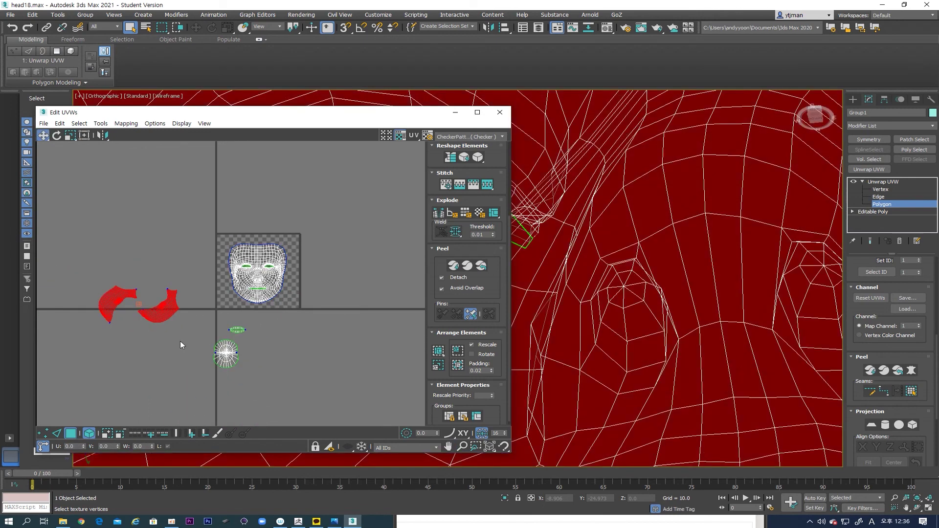
{"action": "left_click", "coordinate": [442, 352]}
{"action": "mouse_move", "coordinate": [287, 297]}
{"action": "left_mouse_down"}
{"action": "mouse_move", "coordinate": [178, 297]}
{"action": "mouse_move", "coordinate": [176, 314]}
{"action": "mouse_move", "coordinate": [291, 318]}
{"action": "mouse_move", "coordinate": [284, 294]}
{"action": "left_mouse_up"}
{"action": "left_click", "coordinate": [178, 314]}
{"action": "scroll", "coordinate": [292, 318], "scroll_direction": "up", "scroll_amount": 3}
{"action": "middle_click_drag", "start_coordinate": [151, 294], "coordinate": [316, 322]}
{"action": "scroll", "coordinate": [316, 322], "scroll_direction": "down", "scroll_amount": 2}
{"action": "left_click_drag", "start_coordinate": [169, 281], "coordinate": [336, 325]}
{"action": "left_click", "coordinate": [56, 136]}
{"action": "key", "text": "w"}
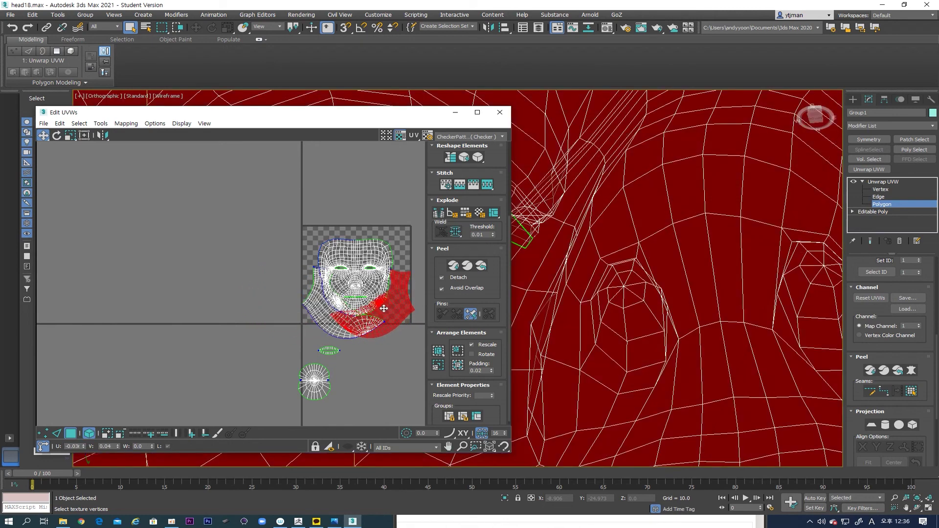
Scale both back-of-head shells down, move the face up, and place one shell on each side of the chin
{"action": "key", "text": "r"}
{"action": "left_click_drag", "start_coordinate": [339, 329], "coordinate": [348, 355]}
{"action": "key", "text": "w"}
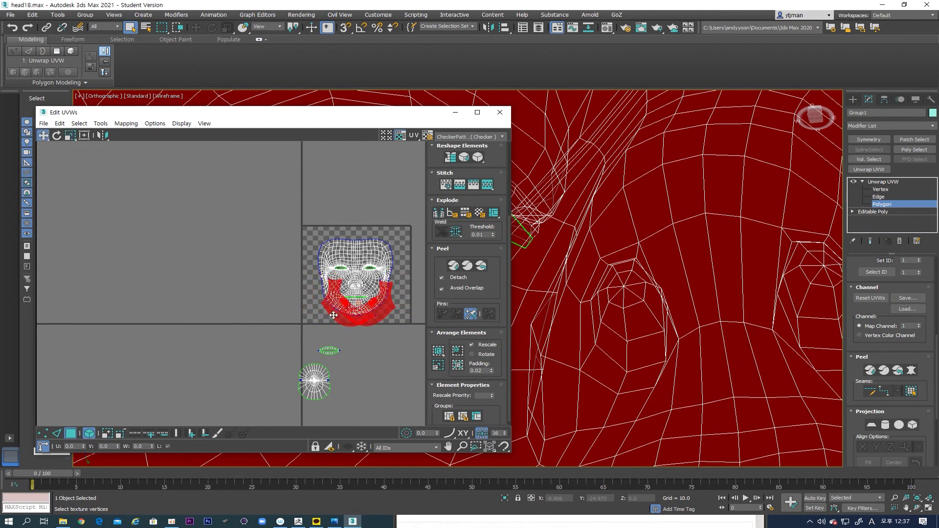
{"action": "mouse_move", "coordinate": [334, 317]}
{"action": "left_mouse_down"}
{"action": "mouse_move", "coordinate": [328, 324]}
{"action": "mouse_move", "coordinate": [314, 313]}
{"action": "mouse_move", "coordinate": [389, 314]}
{"action": "mouse_move", "coordinate": [369, 282]}
{"action": "left_mouse_up"}
{"action": "left_click", "coordinate": [380, 318]}
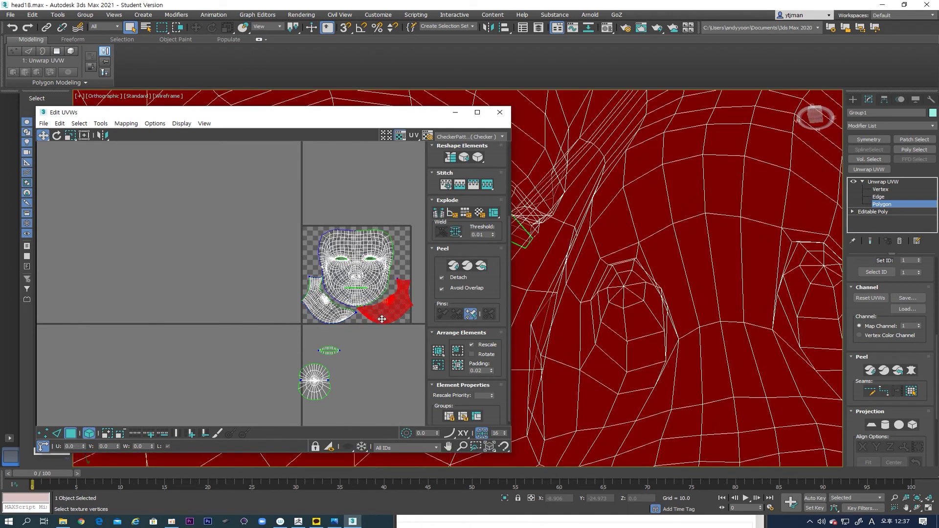
Rotate the right-hand back-of-head shell slightly and reposition it to follow the jawline
{"action": "middle_click_drag", "start_coordinate": [380, 319], "coordinate": [292, 313]}
{"action": "scroll", "coordinate": [287, 302], "scroll_direction": "up", "scroll_amount": 5}
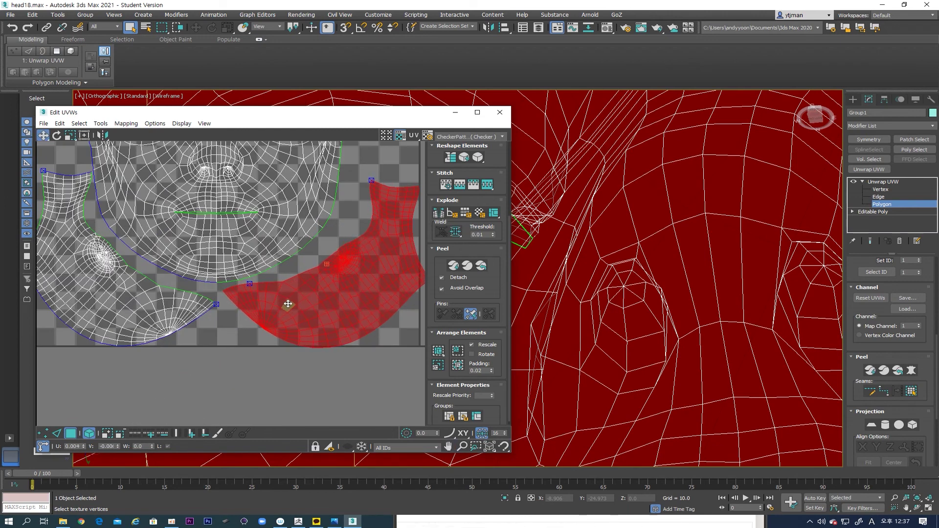
{"action": "key", "text": "e"}
{"action": "left_click_drag", "start_coordinate": [324, 309], "coordinate": [345, 311]}
{"action": "key", "text": "w"}
{"action": "key", "text": "e"}
{"action": "mouse_move", "coordinate": [346, 312]}
{"action": "left_mouse_down"}
{"action": "mouse_move", "coordinate": [329, 299]}
{"action": "mouse_move", "coordinate": [342, 306]}
{"action": "mouse_move", "coordinate": [324, 307]}
{"action": "mouse_move", "coordinate": [333, 309]}
{"action": "left_mouse_up"}
{"action": "key", "text": "w"}
{"action": "middle_click_drag", "start_coordinate": [296, 323], "coordinate": [397, 361]}
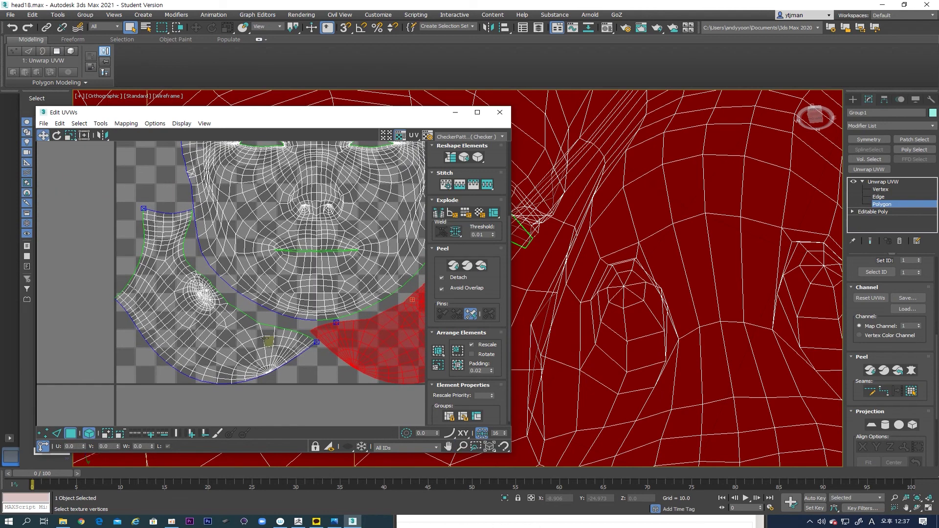
Fine-tune the placement of the back-of-head shells beneath the chin within the texture square
{"action": "left_click", "coordinate": [260, 336]}
{"action": "scroll", "coordinate": [303, 332], "scroll_direction": "down", "scroll_amount": 3}
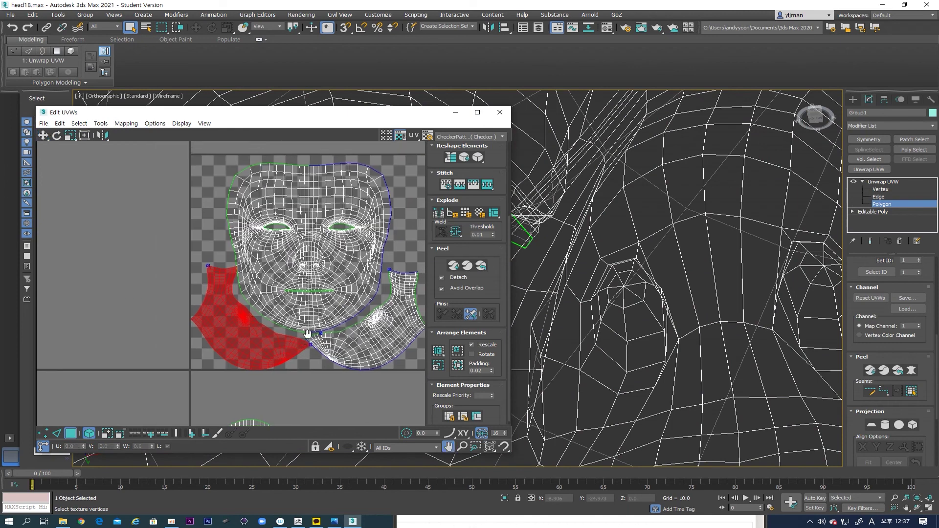
{"action": "middle_click_drag", "start_coordinate": [317, 268], "coordinate": [317, 317]}
{"action": "left_click", "coordinate": [317, 317]}
{"action": "left_click", "coordinate": [327, 346]}
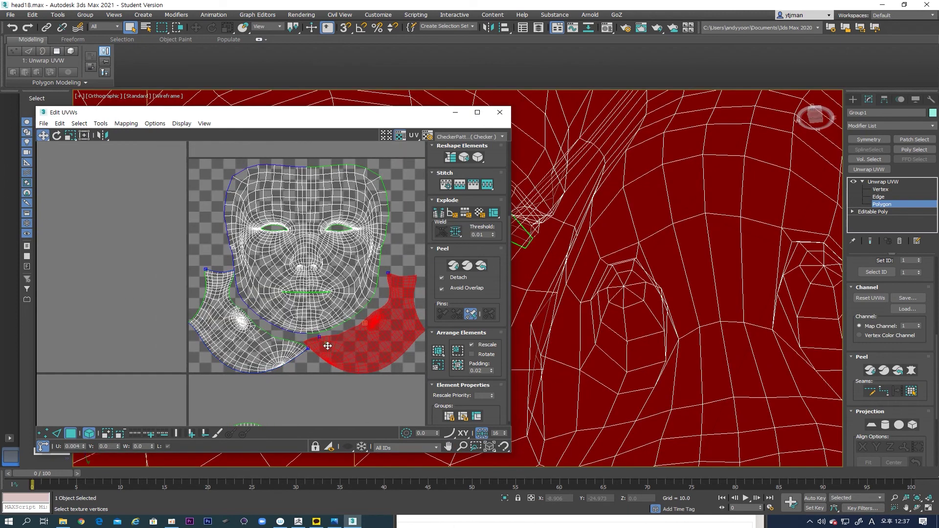
Enlarge the face shell slightly and move it up against the upper edge of the texture square
{"action": "middle_click_drag", "start_coordinate": [327, 347], "coordinate": [300, 346]}
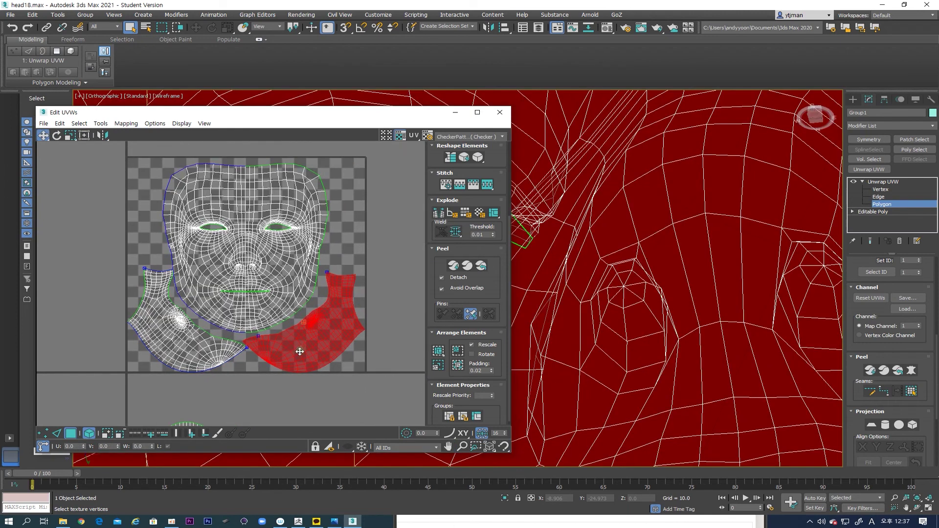
{"action": "key", "text": "r"}
{"action": "left_click_drag", "start_coordinate": [301, 353], "coordinate": [289, 313]}
{"action": "left_click", "coordinate": [285, 310]}
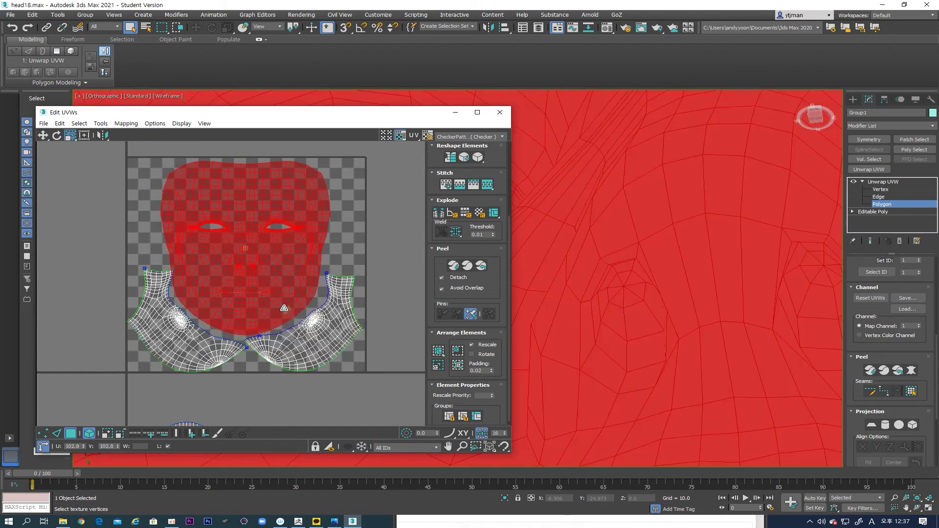
{"action": "key", "text": "w"}
{"action": "left_click_drag", "start_coordinate": [284, 308], "coordinate": [285, 305]}
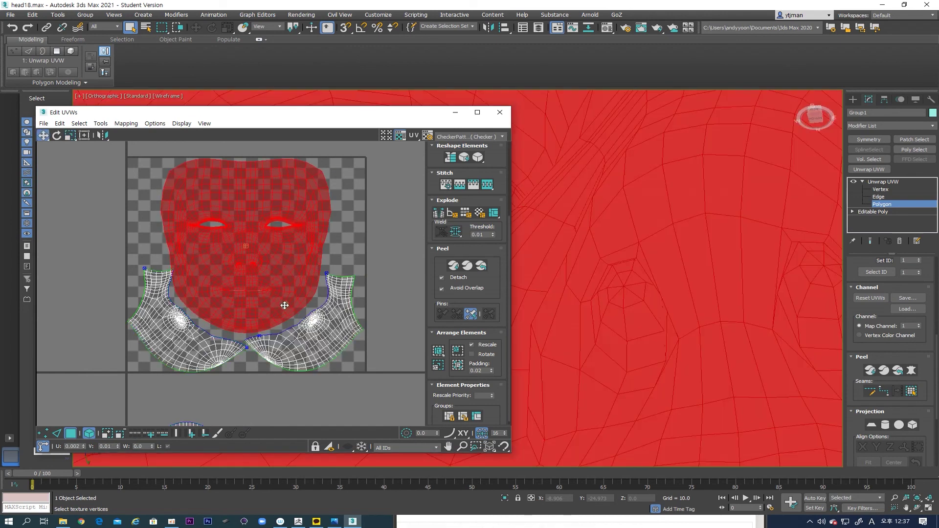
{"action": "key", "text": "r"}
{"action": "left_click_drag", "start_coordinate": [269, 311], "coordinate": [270, 309]}
{"action": "key", "text": "w"}
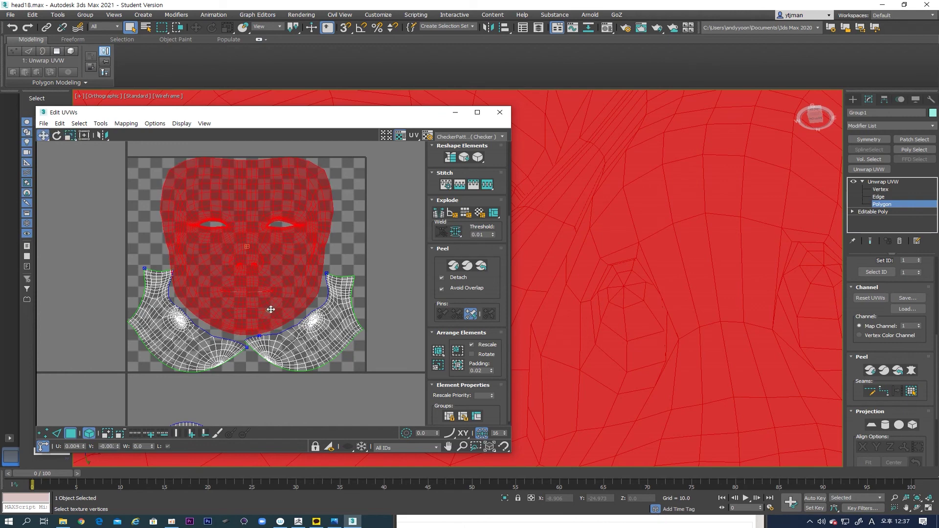
Nudge and slightly rescale the left-hand back-of-head shell, and adjust the right-hand one to fit inside the square
{"action": "scroll", "coordinate": [264, 303], "scroll_direction": "up", "scroll_amount": 5}
{"action": "left_click", "coordinate": [182, 319]}
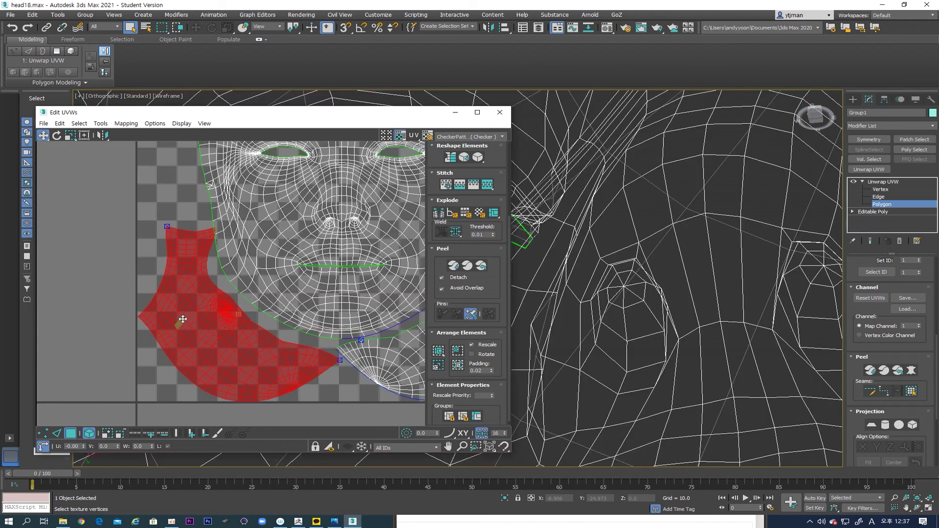
{"action": "left_click_drag", "start_coordinate": [183, 319], "coordinate": [180, 318]}
{"action": "key", "text": "r"}
{"action": "left_click_drag", "start_coordinate": [180, 319], "coordinate": [179, 318]}
{"action": "middle_click_drag", "start_coordinate": [221, 326], "coordinate": [69, 302]}
{"action": "key", "text": "w"}
{"action": "left_click", "coordinate": [314, 331]}
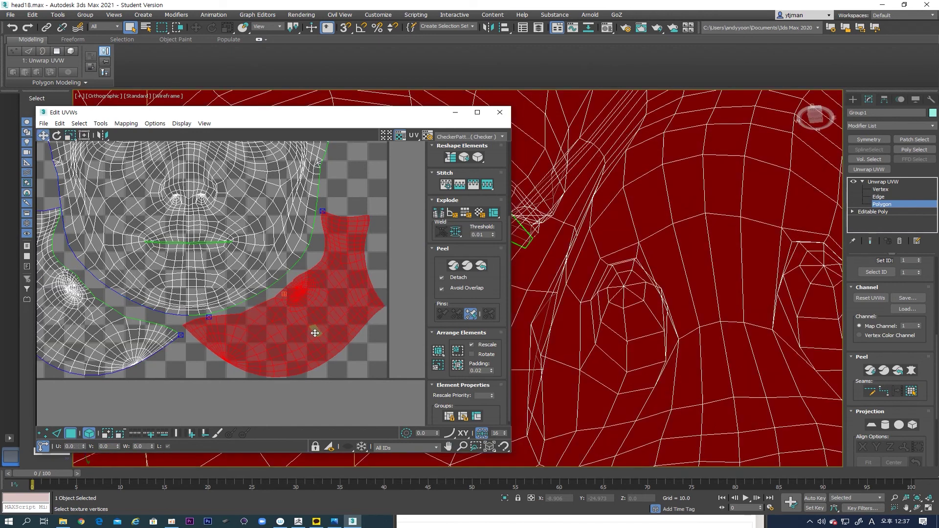
Move the small lip-shaped shell into the gap above the right-hand back-of-head shell and scale it down to about 61.5%
{"action": "scroll", "coordinate": [315, 333], "scroll_direction": "down", "scroll_amount": 6}
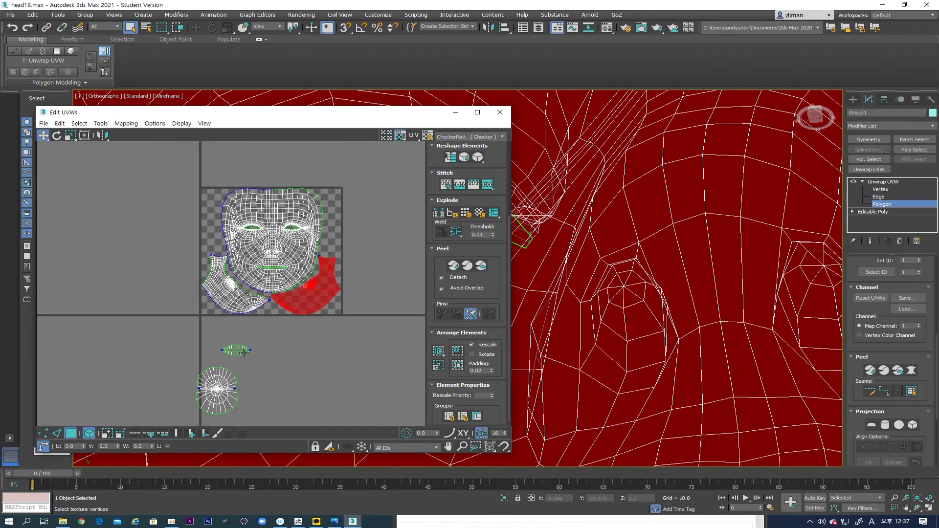
{"action": "left_click", "coordinate": [244, 353]}
{"action": "left_click_drag", "start_coordinate": [244, 352], "coordinate": [337, 251]}
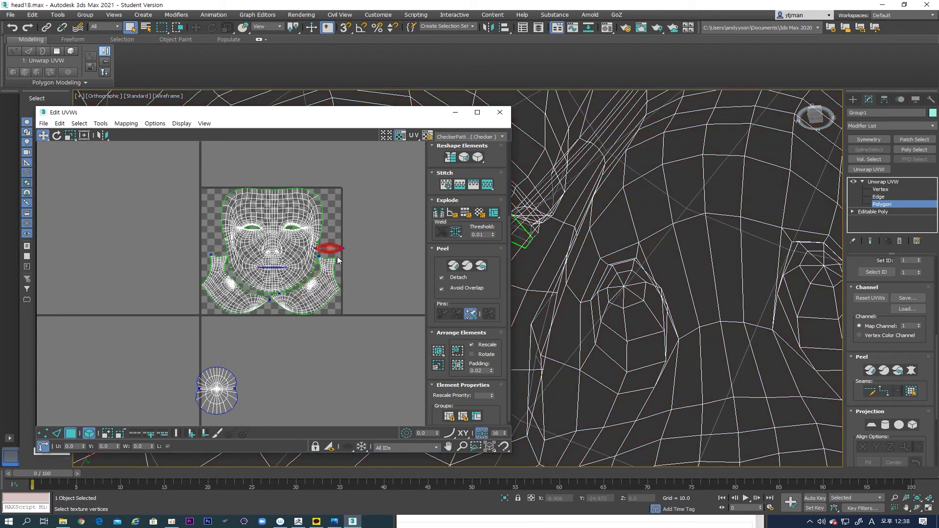
{"action": "key", "text": "r"}
{"action": "left_click_drag", "start_coordinate": [324, 251], "coordinate": [327, 261]}
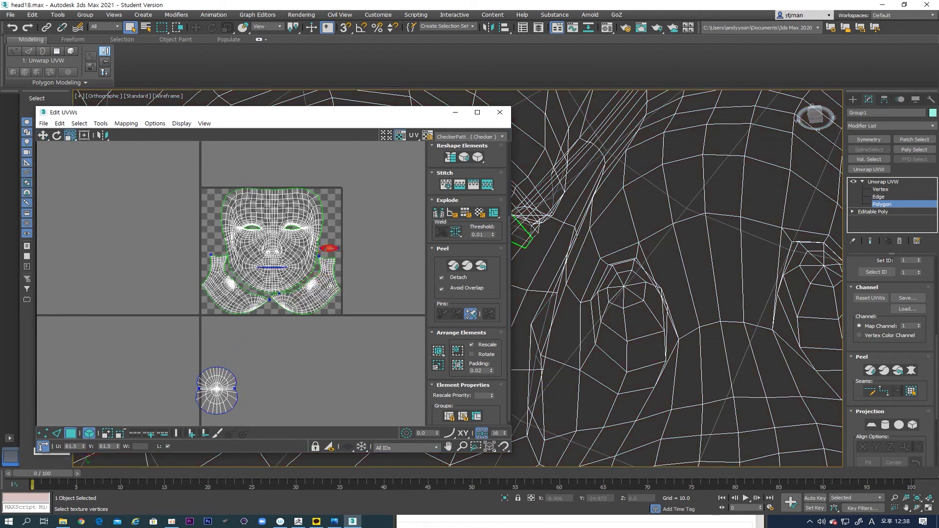
Move the round shell into the gap beside the face's left edge and scale it down to fit there
{"action": "left_click", "coordinate": [234, 394]}
{"action": "key", "text": "w"}
{"action": "left_click_drag", "start_coordinate": [234, 394], "coordinate": [229, 234]}
{"action": "scroll", "coordinate": [223, 251], "scroll_direction": "up", "scroll_amount": 2}
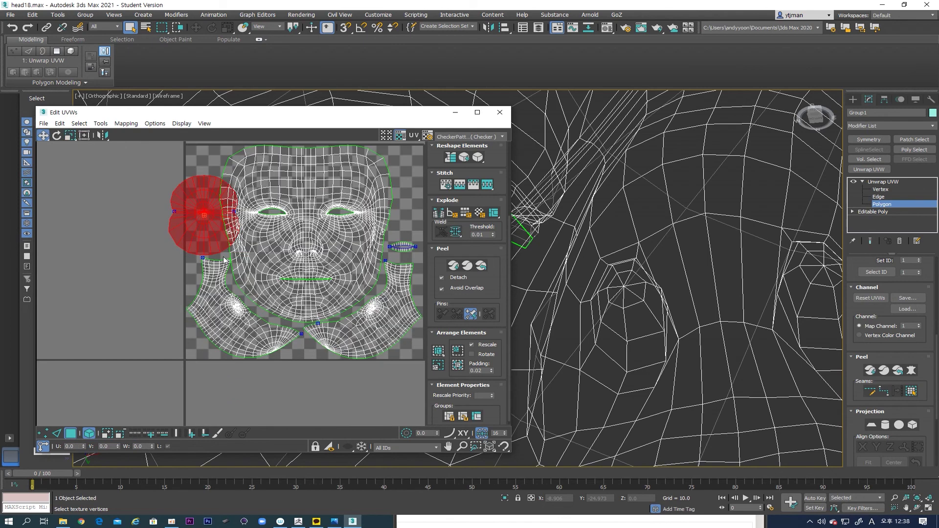
{"action": "key", "text": "r"}
{"action": "left_click_drag", "start_coordinate": [212, 241], "coordinate": [221, 296]}
{"action": "key", "text": "w"}
{"action": "left_click_drag", "start_coordinate": [205, 224], "coordinate": [209, 242]}
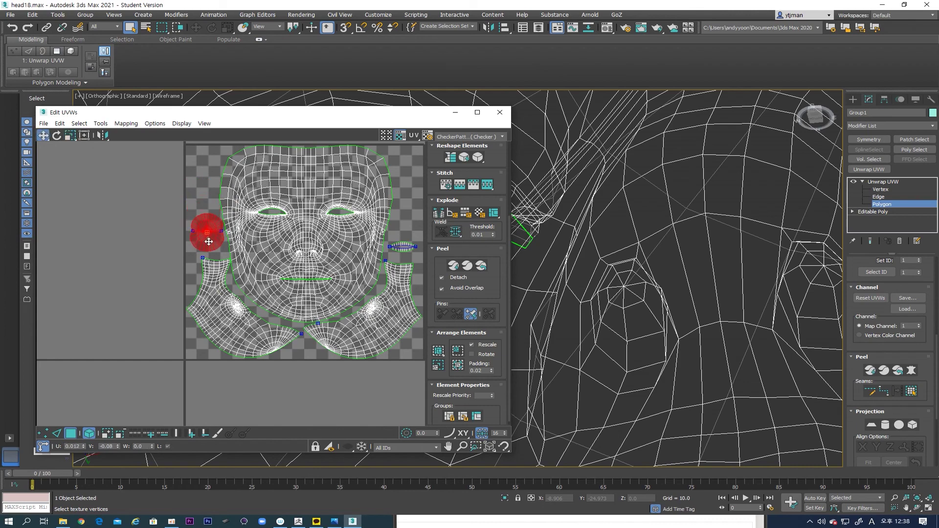
{"action": "left_click", "coordinate": [204, 253]}
Check the packed shells for overlaps, close the UV editor and show the head shaded instead of wireframe
{"action": "middle_click_drag", "start_coordinate": [252, 280], "coordinate": [193, 287]}
{"action": "scroll", "coordinate": [248, 198], "scroll_direction": "up", "scroll_amount": 5}
{"action": "scroll", "coordinate": [345, 282], "scroll_direction": "up", "scroll_amount": 5}
{"action": "middle_click_drag", "start_coordinate": [374, 250], "coordinate": [166, 283]}
{"action": "scroll", "coordinate": [167, 282], "scroll_direction": "down", "scroll_amount": 10}
{"action": "scroll", "coordinate": [255, 264], "scroll_direction": "up", "scroll_amount": 4}
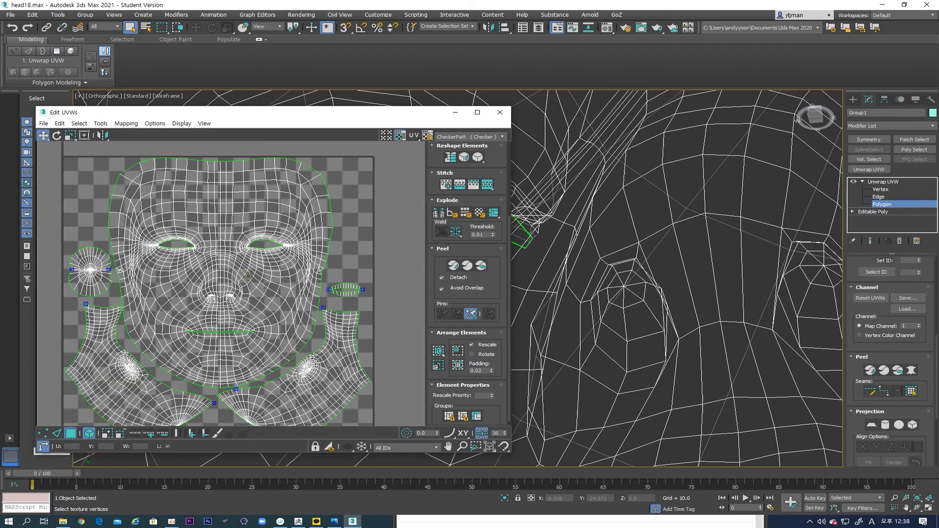
{"action": "left_click", "coordinate": [499, 112]}
{"action": "scroll", "coordinate": [460, 295], "scroll_direction": "down", "scroll_amount": 5}
{"action": "scroll", "coordinate": [495, 329], "scroll_direction": "down", "scroll_amount": 3}
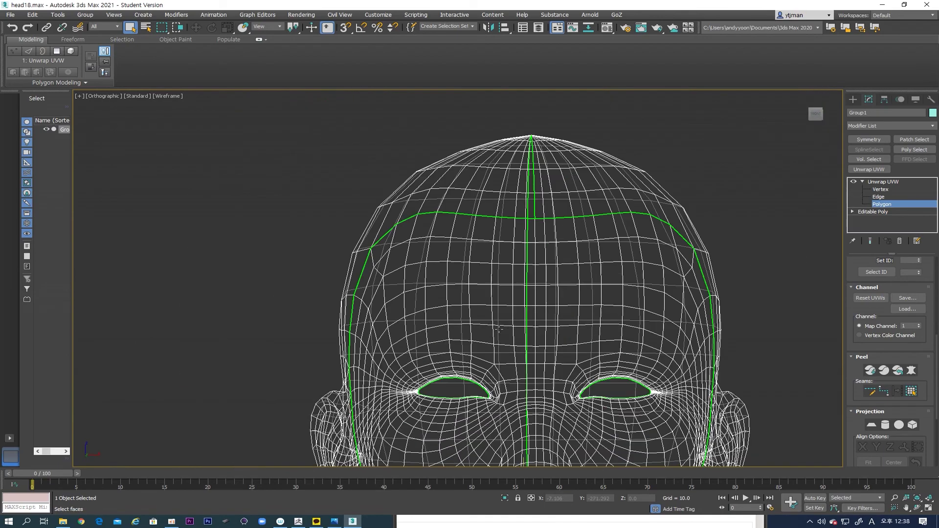
{"action": "key", "text": "F3"}
{"action": "middle_click_drag", "start_coordinate": [507, 335], "coordinate": [432, 216]}
{"action": "scroll", "coordinate": [458, 281], "scroll_direction": "down", "scroll_amount": 1}
Convert the unwrapped head to an Editable Poly to collapse its modifier stack
{"action": "right_click", "coordinate": [458, 278]}
{"action": "mouse_move", "coordinate": [515, 368]}
{"action": "left_click", "coordinate": [571, 375]}
{"action": "middle_click_drag", "start_coordinate": [501, 339], "coordinate": [522, 352], "text": "alt"}
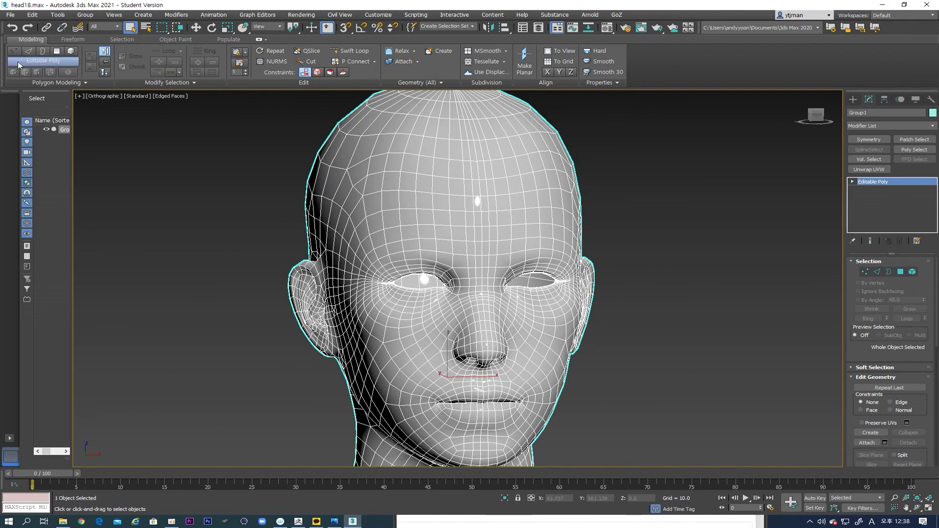
Save the scene as a new incremental version named head19
{"action": "left_click", "coordinate": [13, 17]}
{"action": "left_click", "coordinate": [47, 93]}
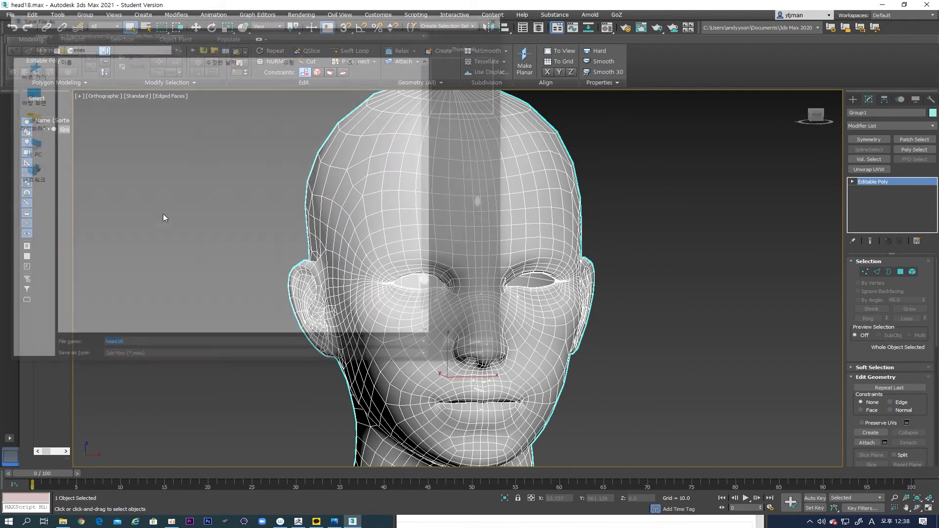
{"action": "left_click", "coordinate": [454, 346]}
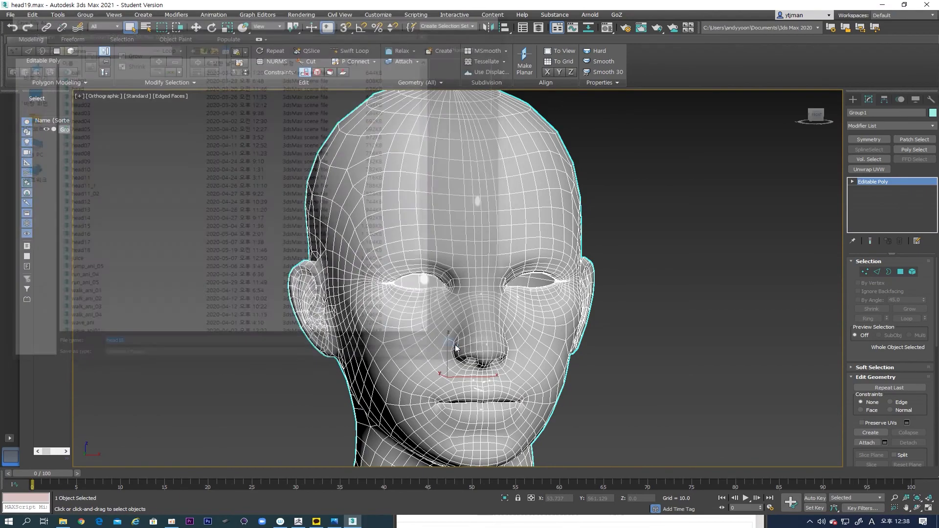
Export the head as an OBJ file named headnew_low in the export folder, replacing the existing file
{"action": "middle_click_drag", "start_coordinate": [303, 305], "coordinate": [292, 259], "text": "alt"}
{"action": "left_click", "coordinate": [9, 14]}
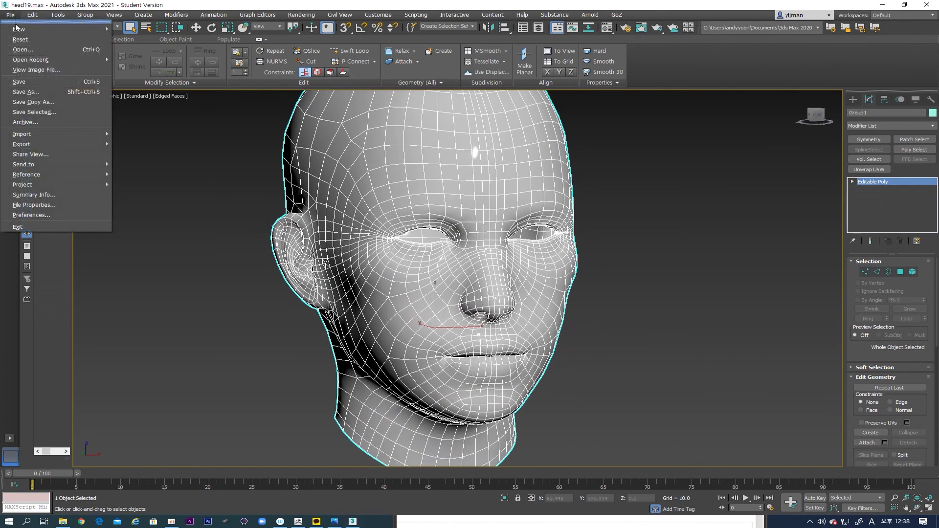
{"action": "mouse_move", "coordinate": [54, 144]}
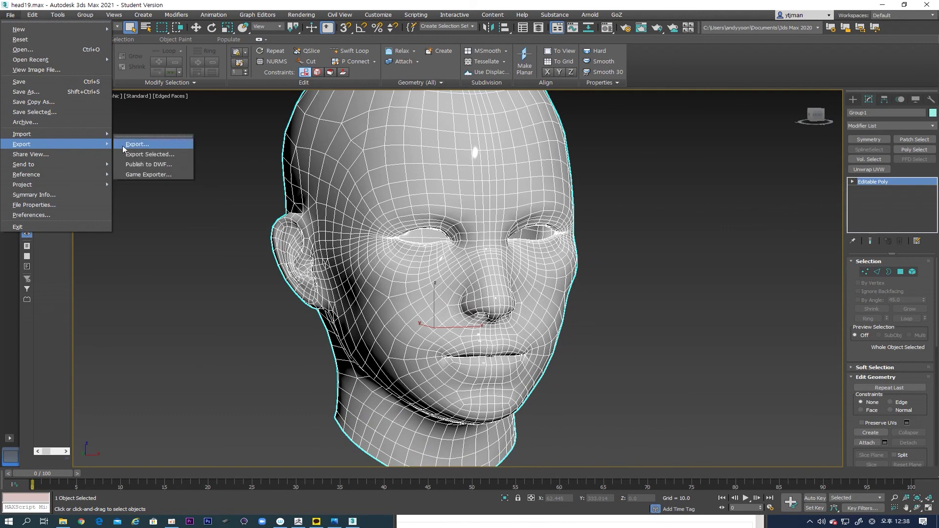
{"action": "left_click", "coordinate": [153, 151]}
{"action": "left_click", "coordinate": [300, 158]}
{"action": "left_click", "coordinate": [234, 147]}
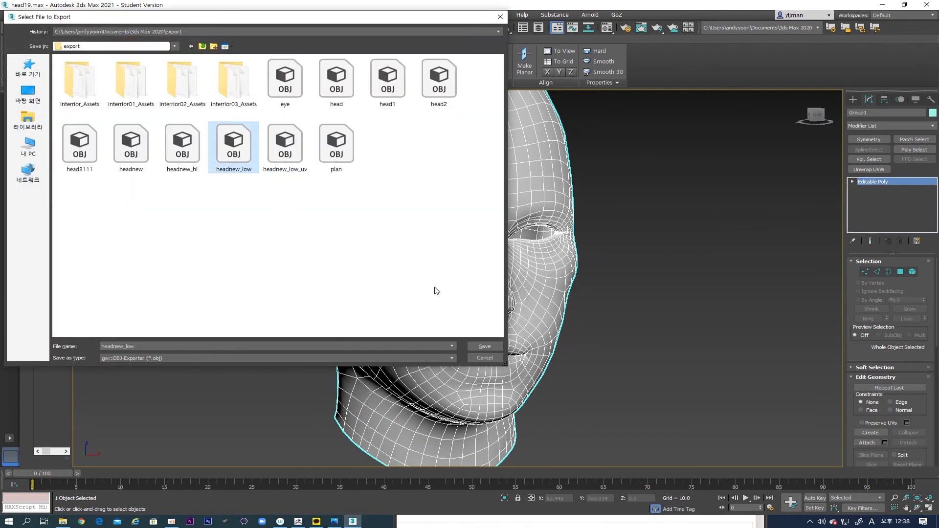
{"action": "left_click", "coordinate": [492, 346]}
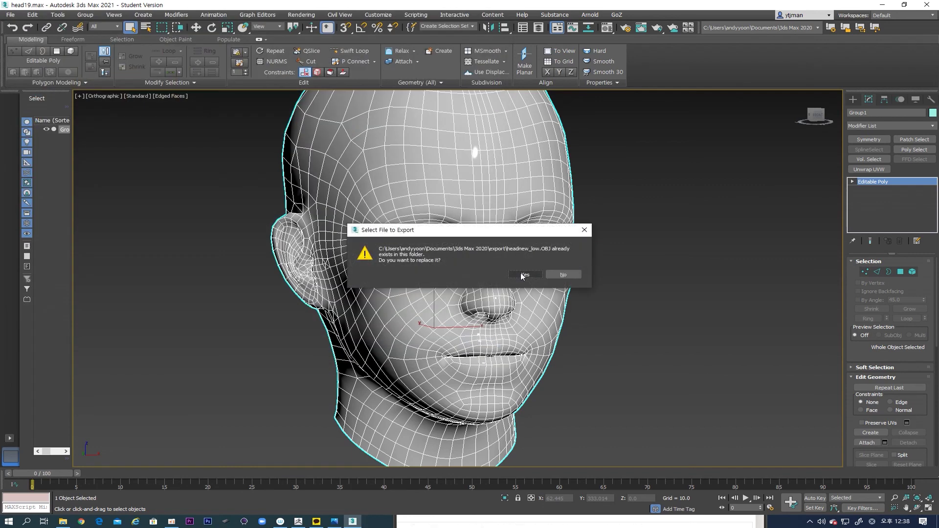
{"action": "left_click", "coordinate": [521, 272]}
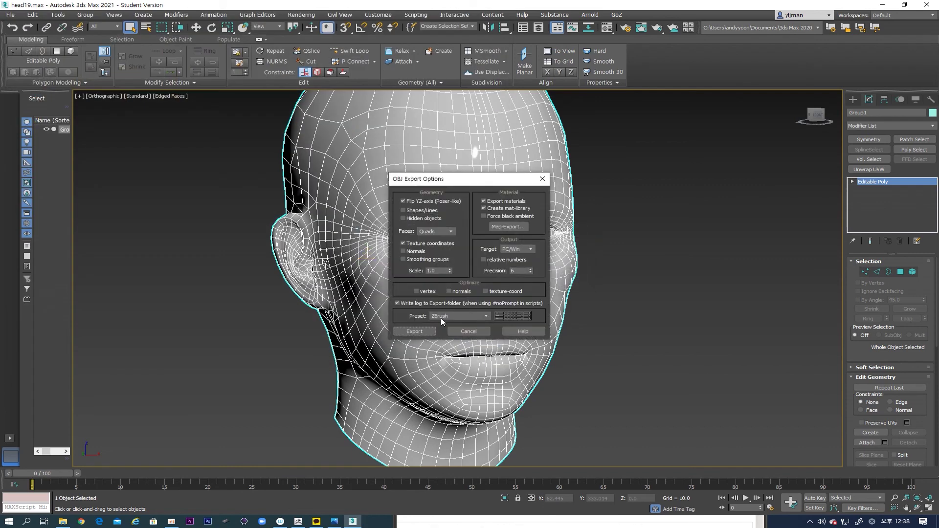
Run the OBJ export with the ZBrush preset and skip the missing headnew_low_uv.bmp map
{"action": "left_click", "coordinate": [420, 331]}
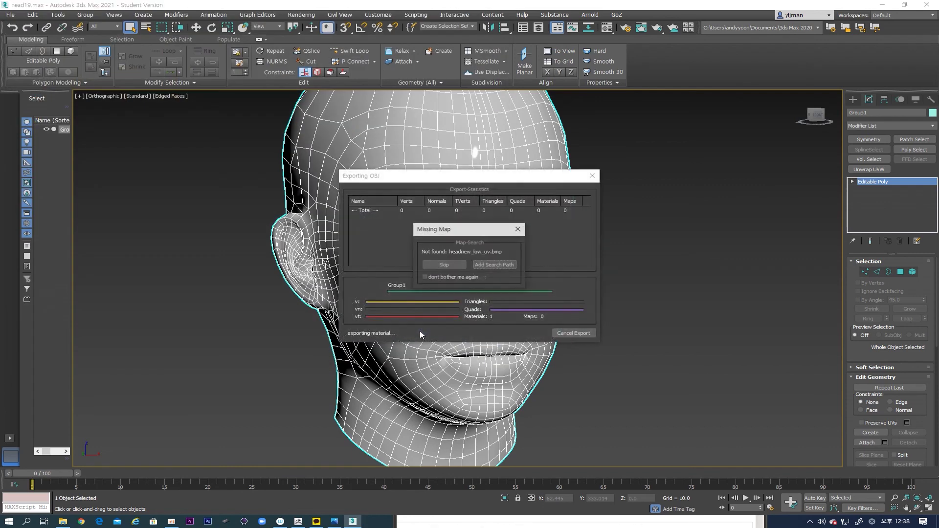
{"action": "left_click", "coordinate": [449, 272]}
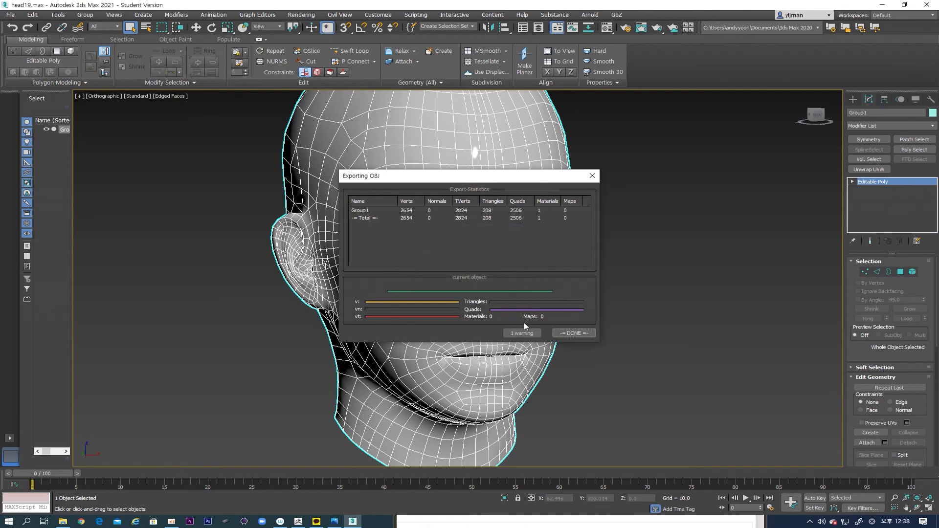
{"action": "left_click", "coordinate": [566, 334]}
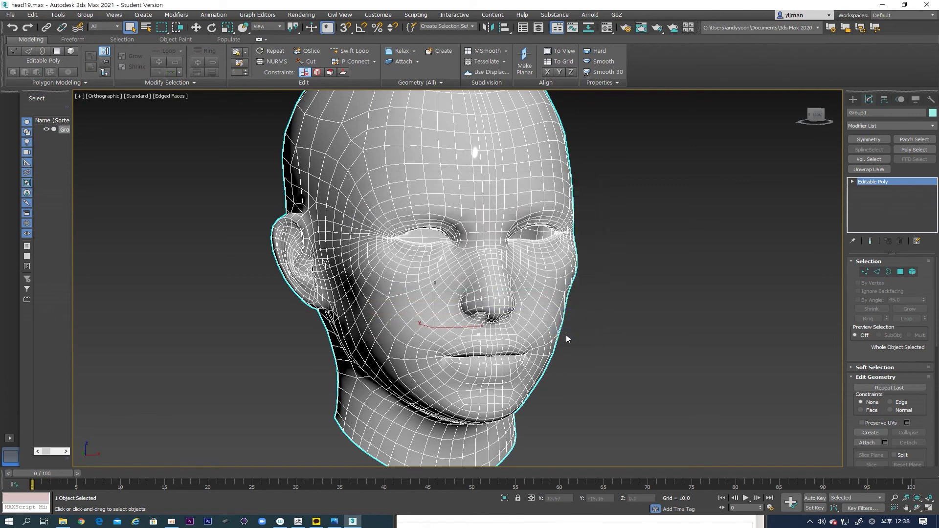
Switch to ZBrush and import the headnew_low OBJ onto the head at its lowest subdivision level
{"action": "left_click", "coordinate": [299, 520]}
{"action": "left_click_drag", "start_coordinate": [520, 336], "coordinate": [603, 335]}
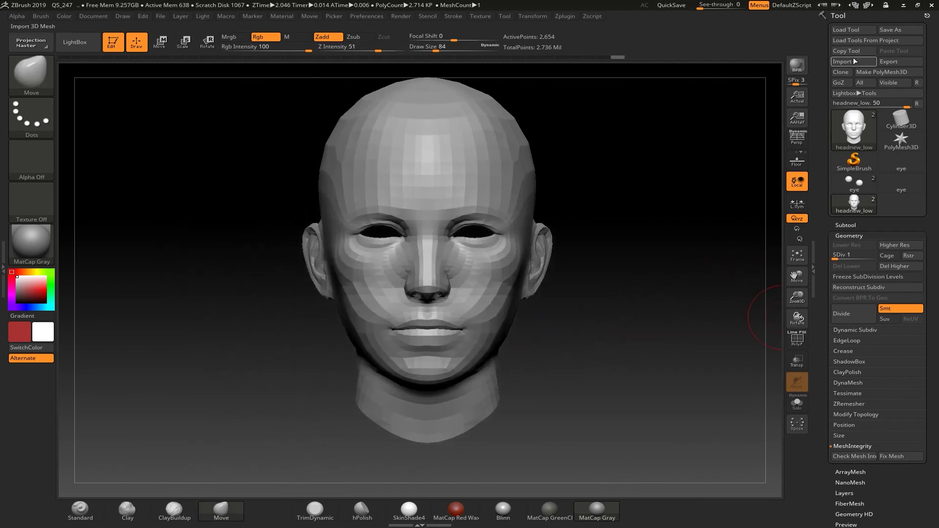
{"action": "left_click", "coordinate": [850, 63]}
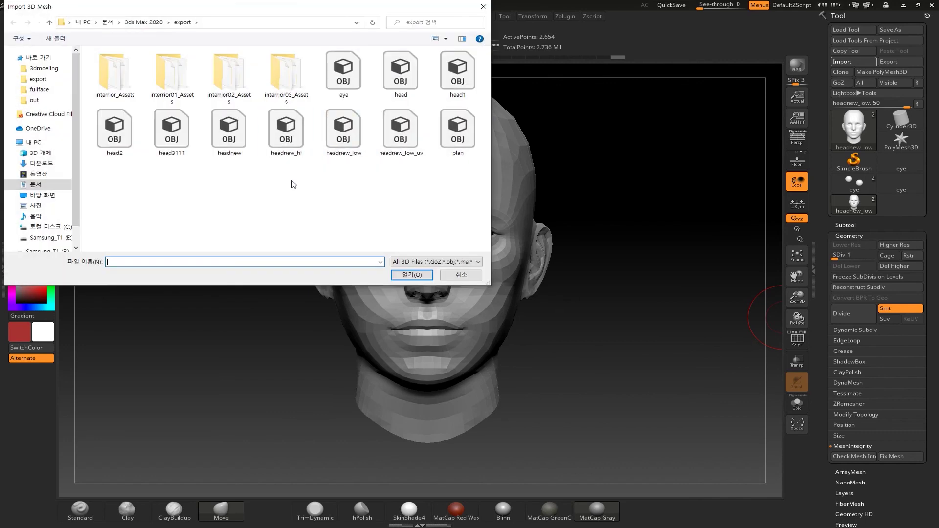
{"action": "left_click", "coordinate": [353, 138]}
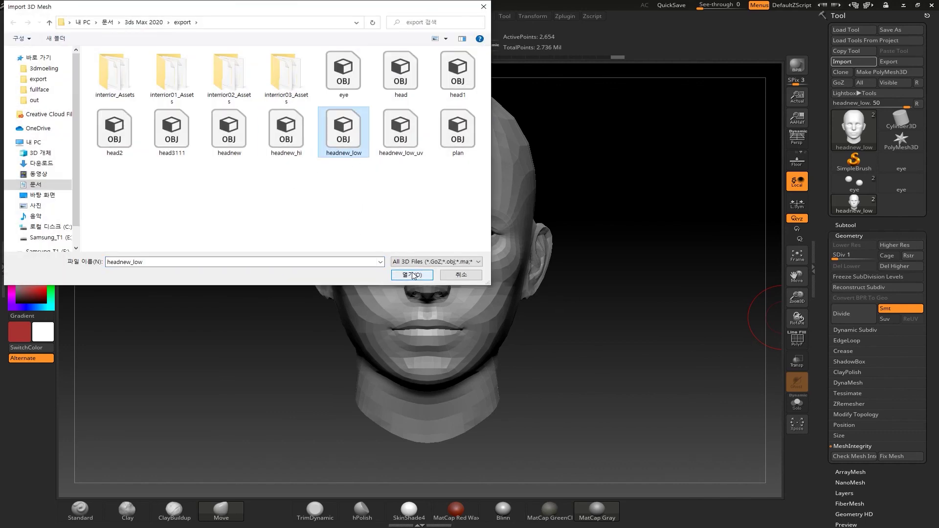
{"action": "left_click", "coordinate": [413, 275]}
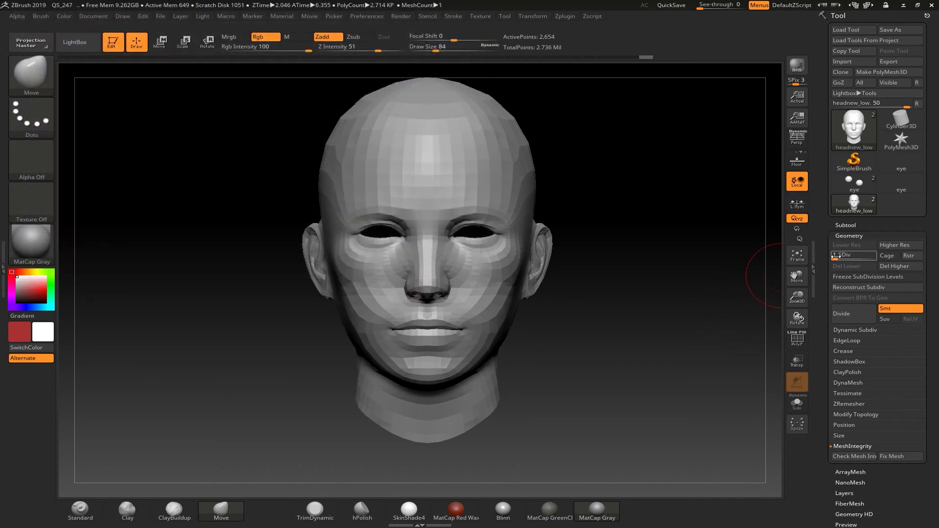
Inspect the imported UV layout by morphing the head to its UVs with the polyframe shown, then restore the 3D shape
{"action": "mouse_move", "coordinate": [840, 257]}
{"action": "left_mouse_down"}
{"action": "mouse_move", "coordinate": [885, 260]}
{"action": "mouse_move", "coordinate": [834, 258]}
{"action": "left_mouse_up"}
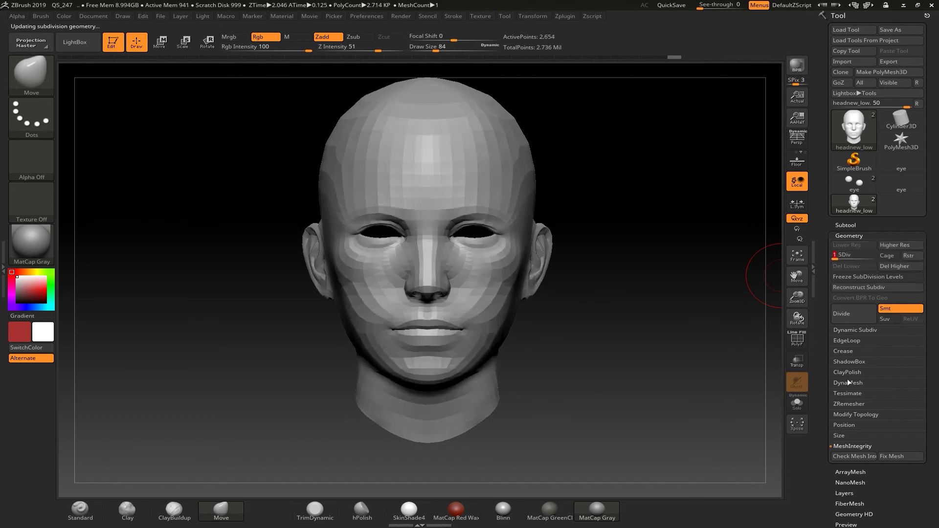
{"action": "left_click_drag", "start_coordinate": [846, 398], "coordinate": [827, 321]}
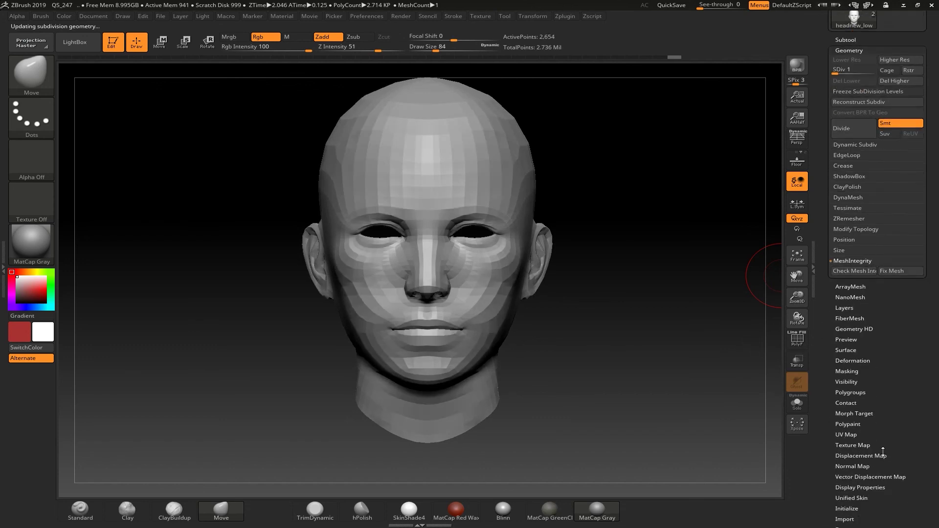
{"action": "left_click_drag", "start_coordinate": [911, 436], "coordinate": [908, 414]}
{"action": "left_click", "coordinate": [849, 412]}
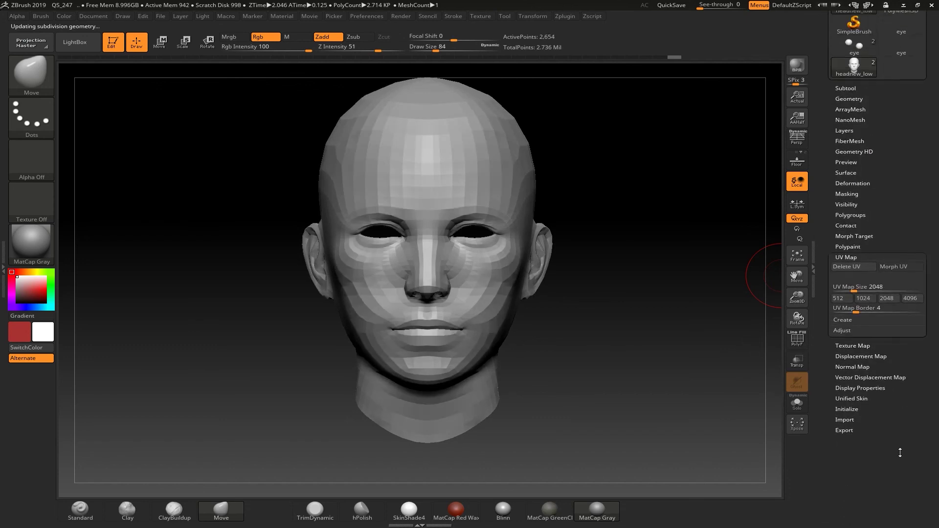
{"action": "left_click", "coordinate": [901, 268]}
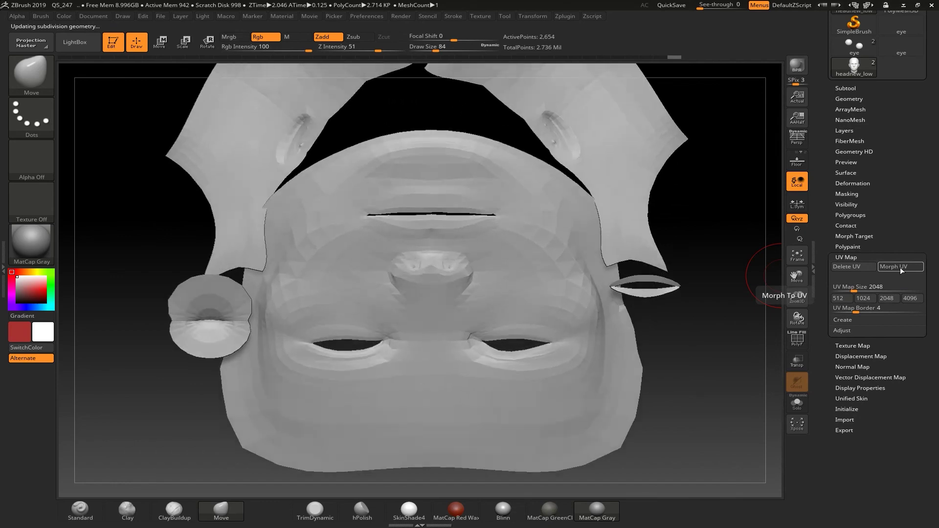
{"action": "key", "text": "shift+f"}
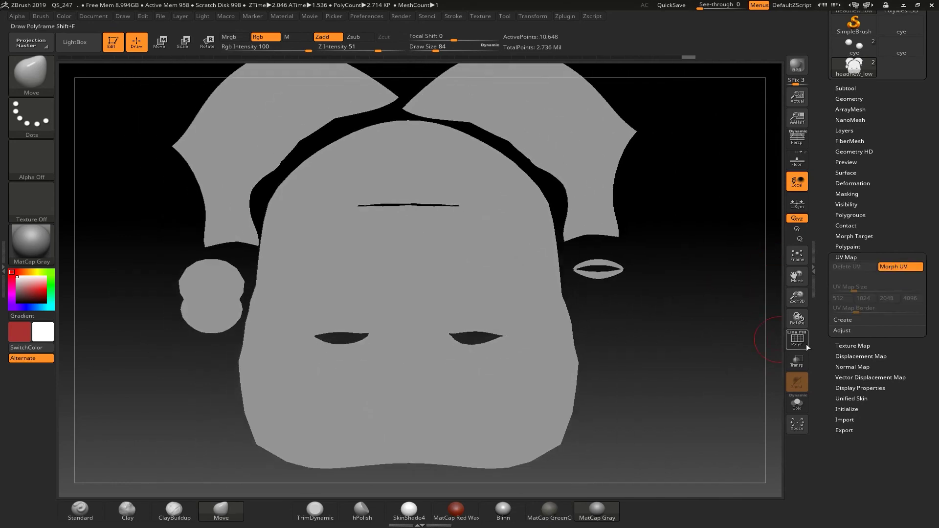
{"action": "left_click", "coordinate": [901, 267]}
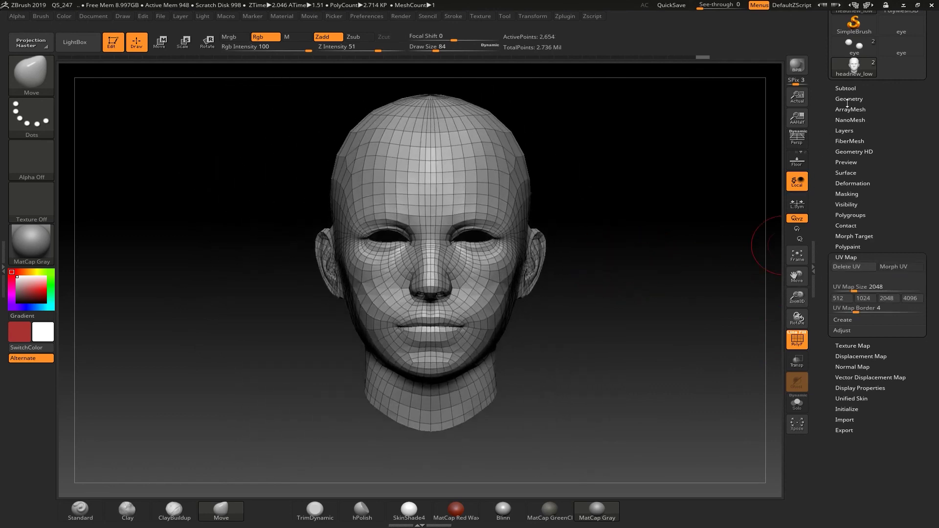
Raise the head to subdivision level 6 and hide its polyframe
{"action": "left_click", "coordinate": [847, 99]}
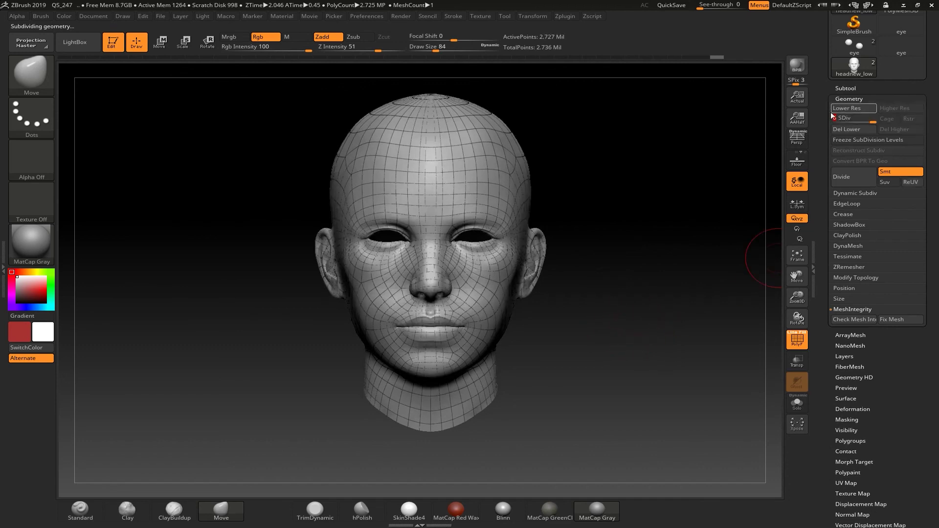
{"action": "left_click", "coordinate": [794, 346]}
{"action": "right_click_drag", "start_coordinate": [614, 330], "coordinate": [628, 345], "text": "ctrl"}
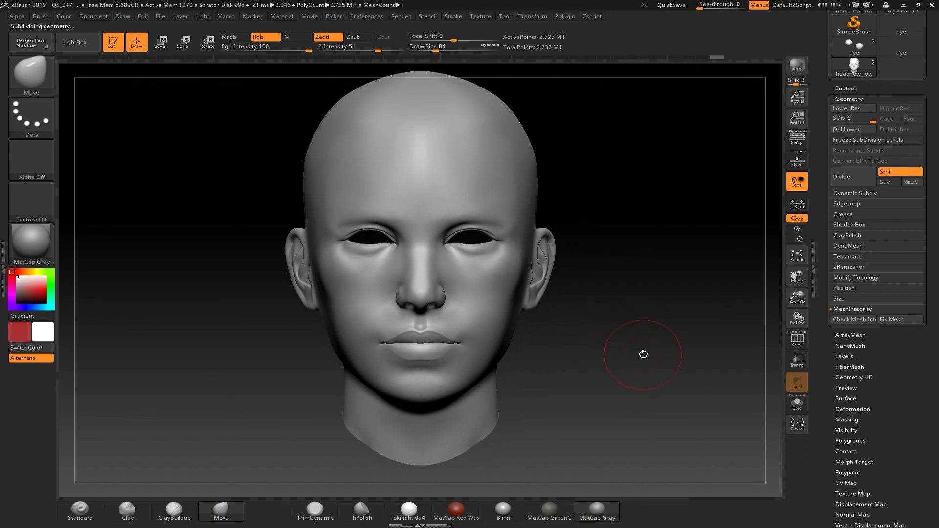
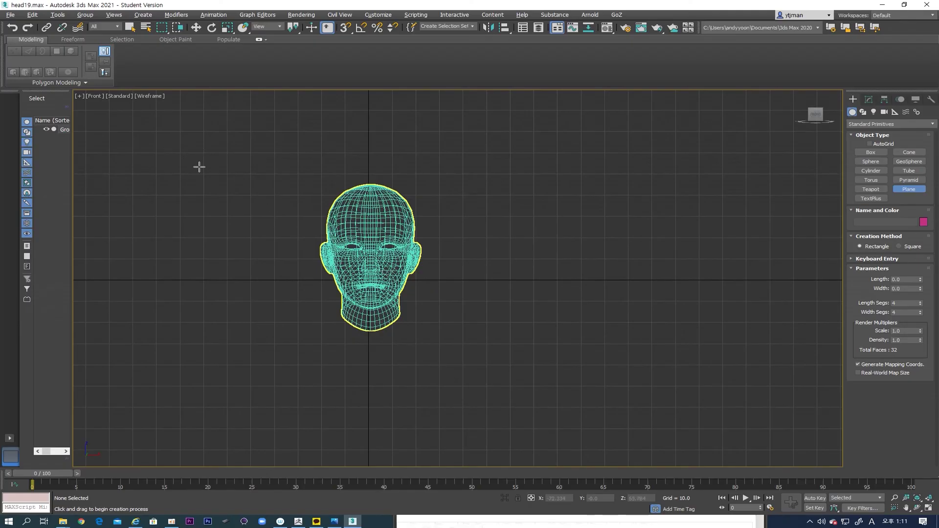
{"action": "left_click_drag", "start_coordinate": [196, 157], "coordinate": [540, 330]}
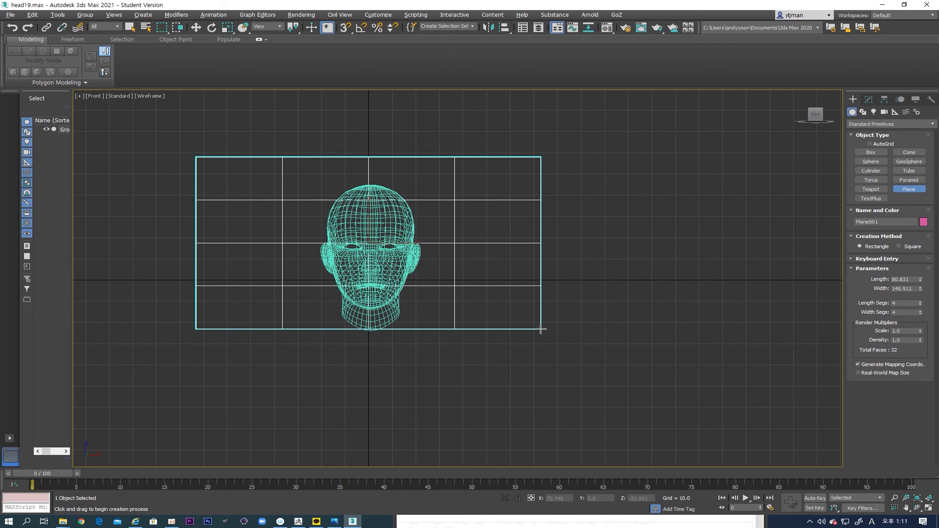
{"action": "left_click_drag", "start_coordinate": [541, 329], "coordinate": [543, 326]}
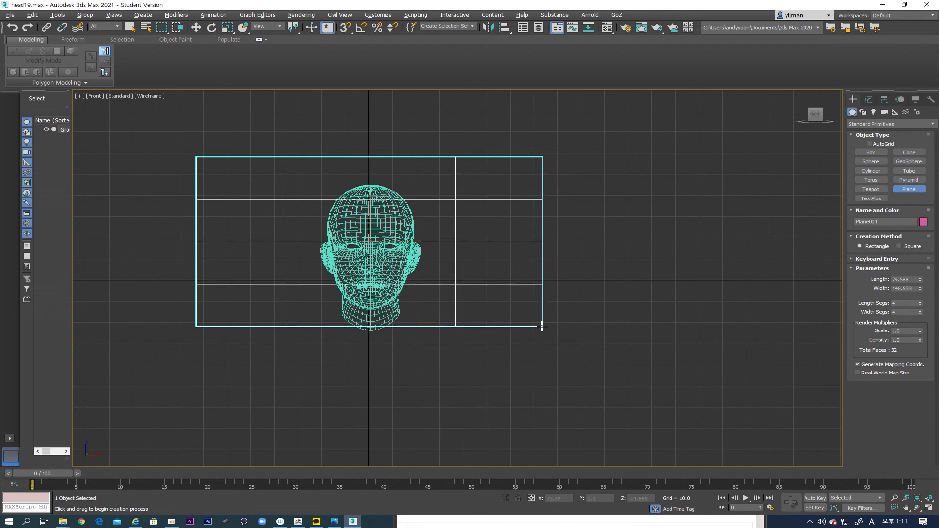
{"action": "right_click", "coordinate": [542, 326]}
Switch to 3ds Max's top view and draw a plane about 165 by 228 around the head
{"action": "key", "text": "t"}
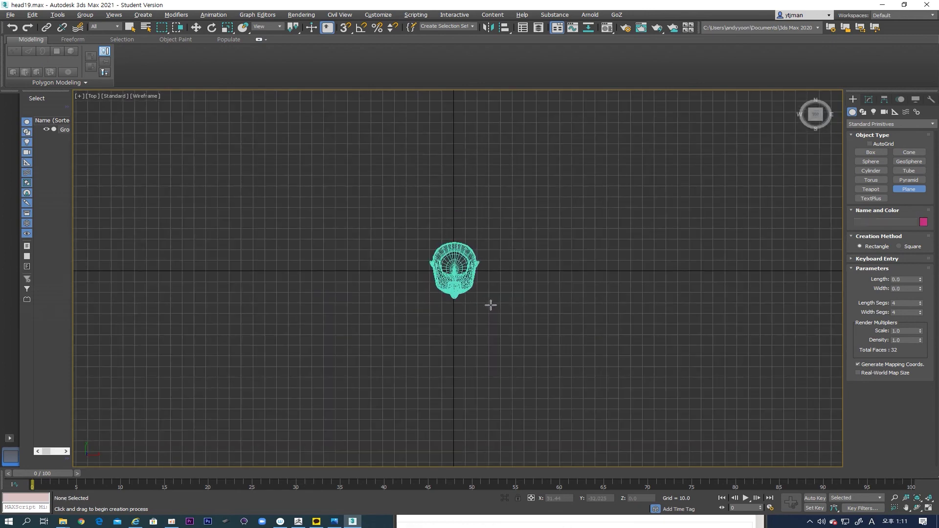
{"action": "left_click_drag", "start_coordinate": [325, 178], "coordinate": [589, 353]}
Set the plane's length to 801.2
{"action": "double_click", "coordinate": [907, 278]}
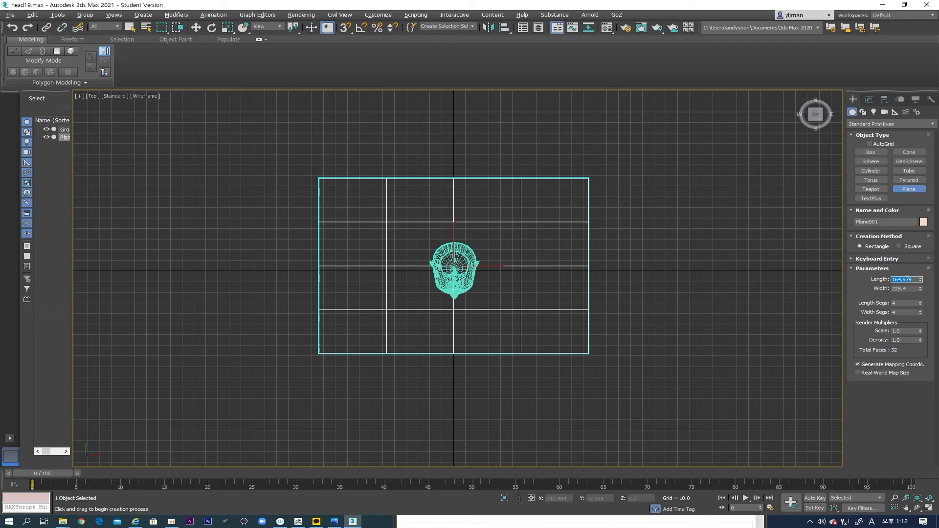
{"action": "type", "text": "8"}
{"action": "key", "text": "Return"}
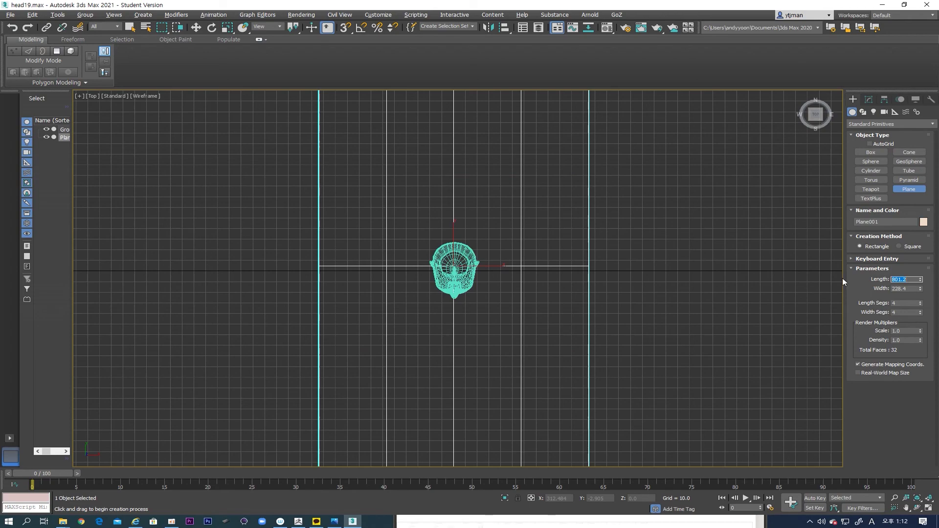
Set the plane's length to 500.2 and its width to 800.1
{"action": "scroll", "coordinate": [631, 343], "scroll_direction": "down", "scroll_amount": 9}
{"action": "middle_click_drag", "start_coordinate": [627, 341], "coordinate": [540, 320]}
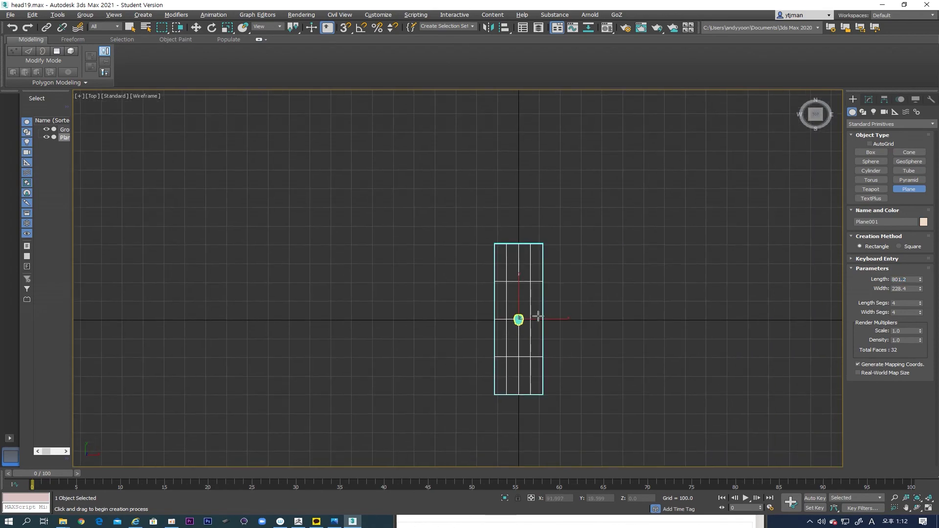
{"action": "scroll", "coordinate": [538, 317], "scroll_direction": "up", "scroll_amount": 2}
{"action": "double_click", "coordinate": [912, 277]}
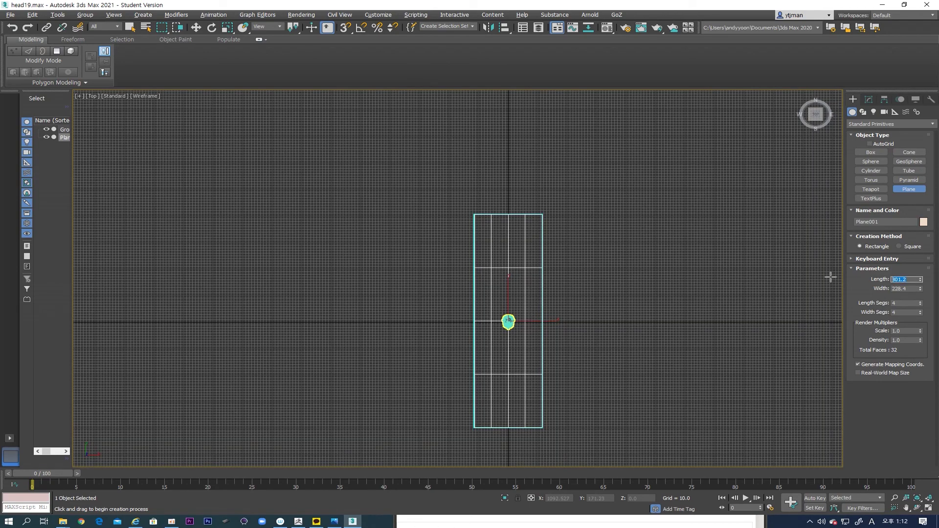
{"action": "type", "text": "500.2"}
{"action": "key", "text": "Return"}
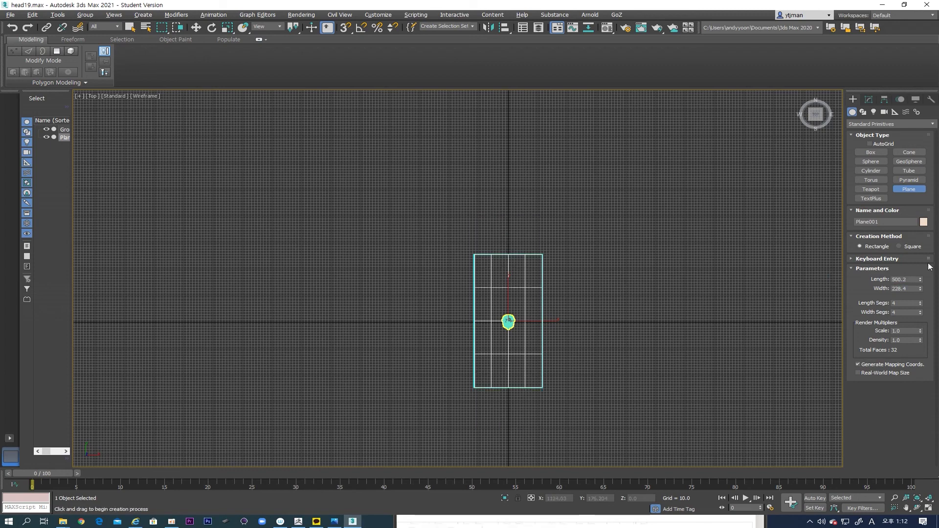
{"action": "left_click", "coordinate": [909, 290]}
{"action": "key", "text": "Return"}
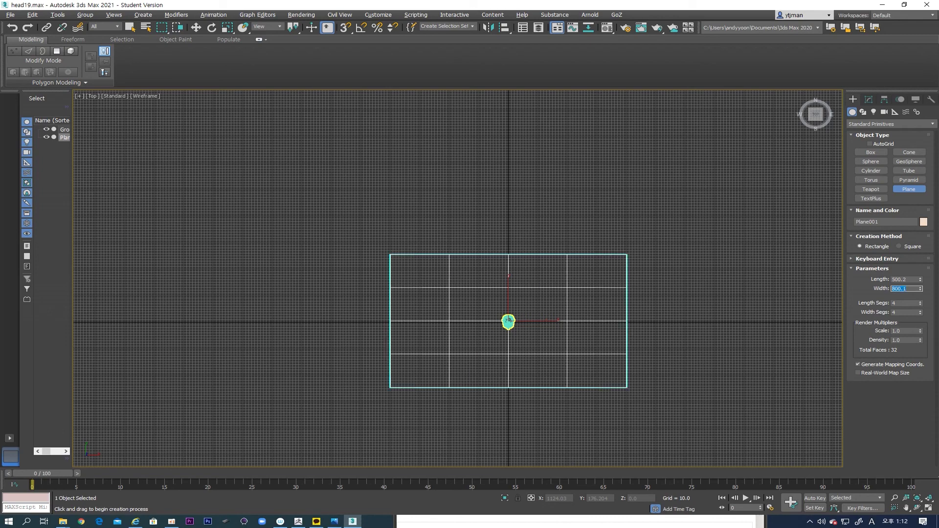
Finish creating the plane and set both its length and width segments to 100
{"action": "left_click", "coordinate": [196, 27]}
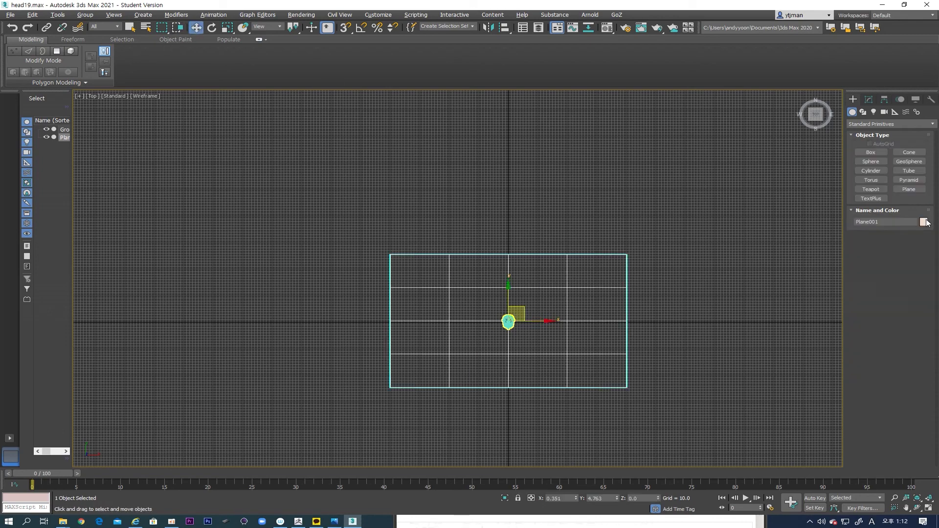
{"action": "left_click", "coordinate": [869, 100]}
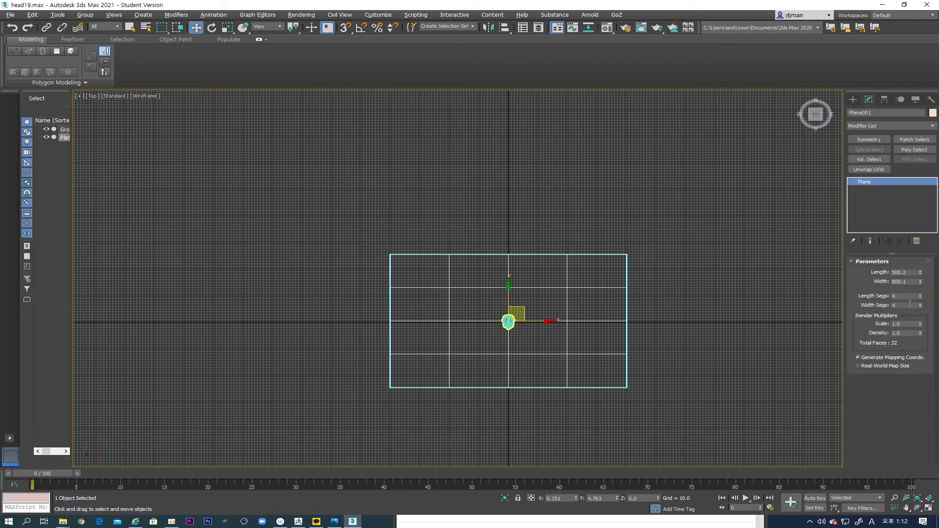
{"action": "double_click", "coordinate": [908, 297]}
{"action": "key", "text": "Tab"}
{"action": "type", "text": "100"}
{"action": "key", "text": "Return"}
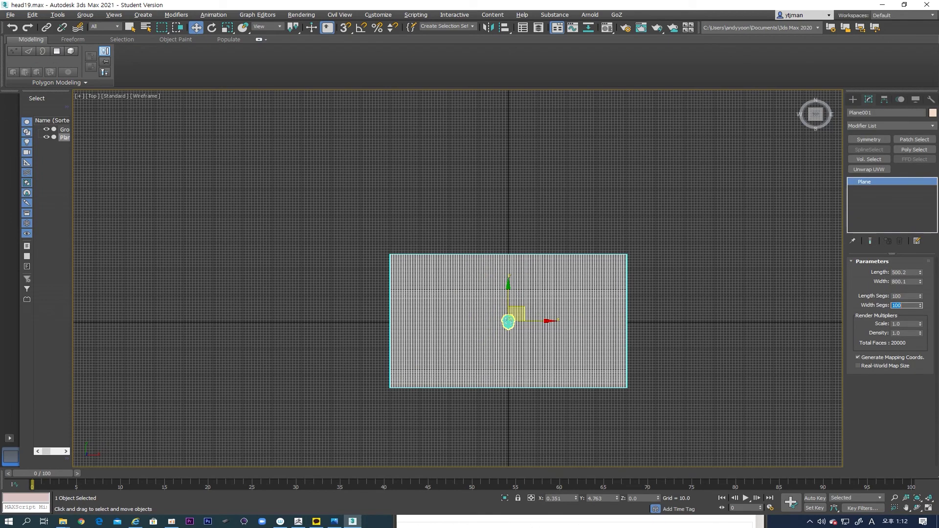
Scale the plane down uniformly to about 36 percent around the head
{"action": "middle_click_drag", "start_coordinate": [515, 314], "coordinate": [481, 276]}
{"action": "scroll", "coordinate": [480, 278], "scroll_direction": "up", "scroll_amount": 6}
{"action": "middle_click_drag", "start_coordinate": [498, 336], "coordinate": [504, 311], "text": "alt"}
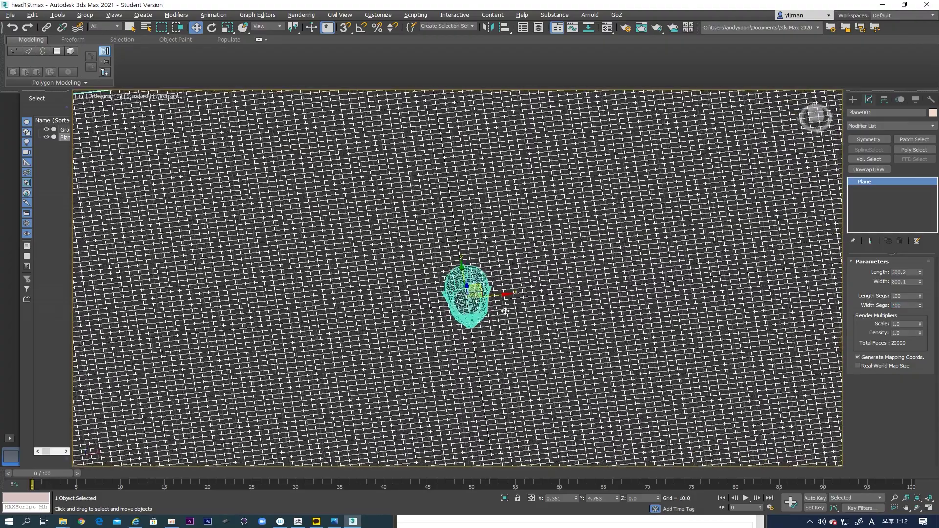
{"action": "scroll", "coordinate": [505, 311], "scroll_direction": "down", "scroll_amount": 5}
{"action": "key", "text": "r"}
{"action": "left_click_drag", "start_coordinate": [484, 307], "coordinate": [485, 384]}
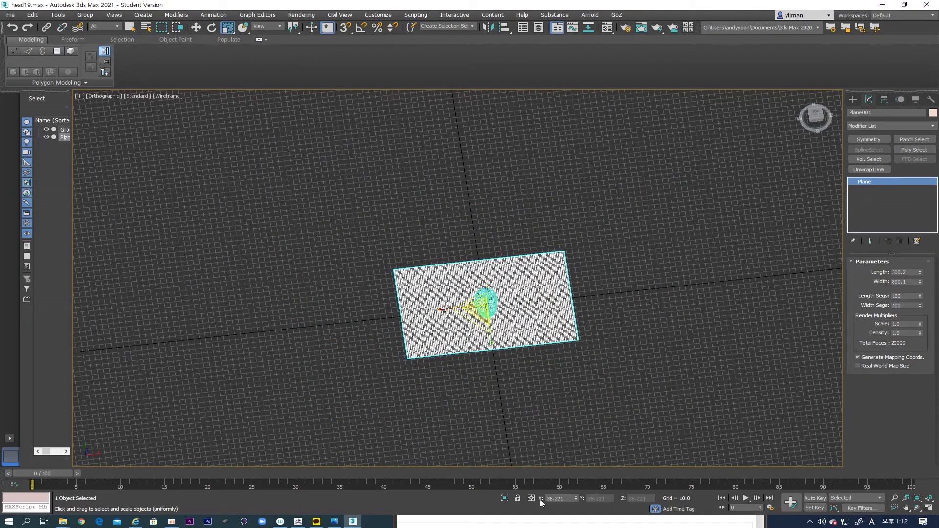
Move the plane to the world origin by setting its X and Y positions to 0
{"action": "left_click", "coordinate": [195, 27]}
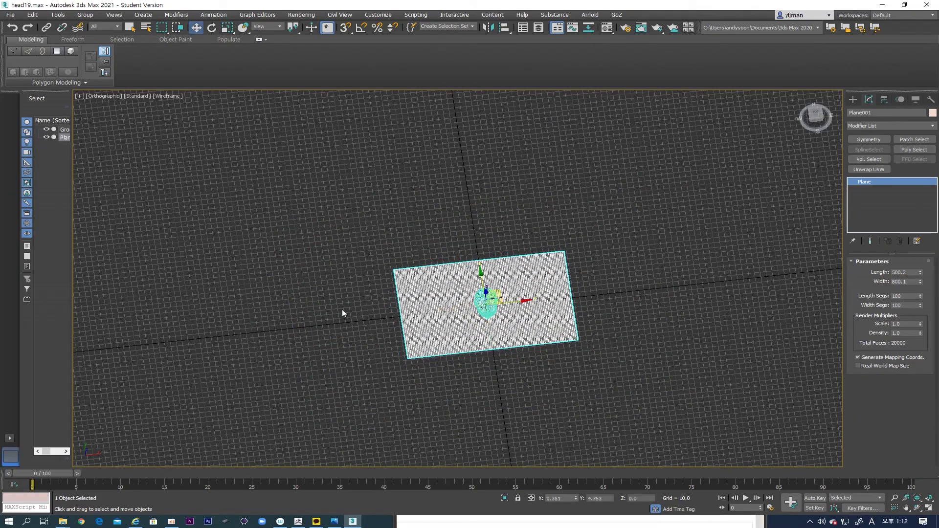
{"action": "right_click", "coordinate": [576, 498]}
{"action": "right_click", "coordinate": [617, 499]}
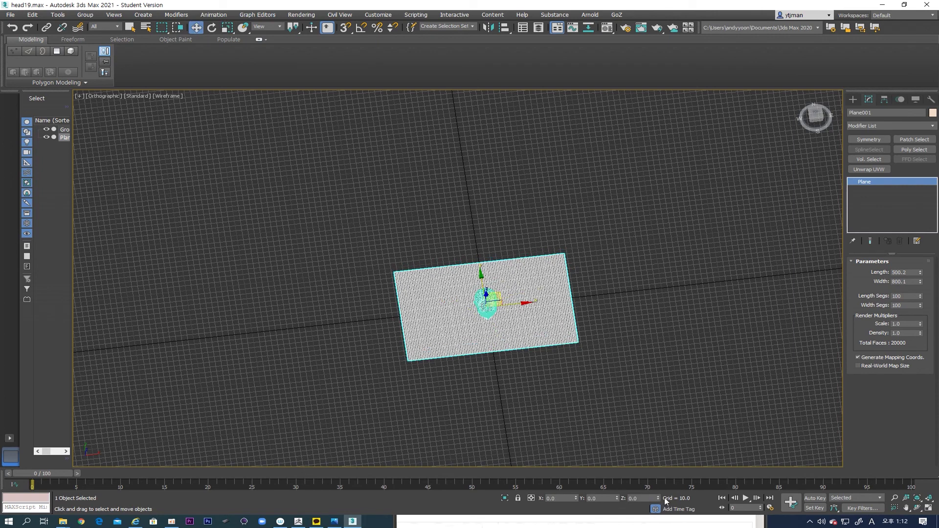
{"action": "mouse_move", "coordinate": [602, 429]}
{"action": "middle_mouse_down", "text": "alt"}
{"action": "mouse_move", "coordinate": [553, 338]}
{"action": "mouse_move", "coordinate": [631, 386]}
{"action": "mouse_move", "coordinate": [599, 294]}
{"action": "mouse_move", "coordinate": [570, 339]}
{"action": "middle_mouse_up", "text": "alt"}
{"action": "left_click", "coordinate": [570, 339]}
{"action": "left_click", "coordinate": [521, 332]}
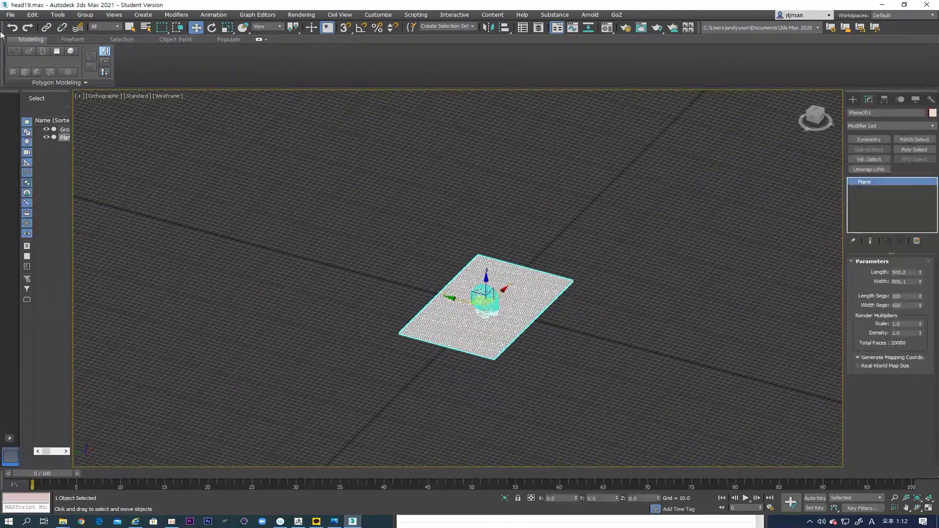
Export the plane as the OBJ file plan in the export folder, replacing the existing file
{"action": "left_click", "coordinate": [11, 15]}
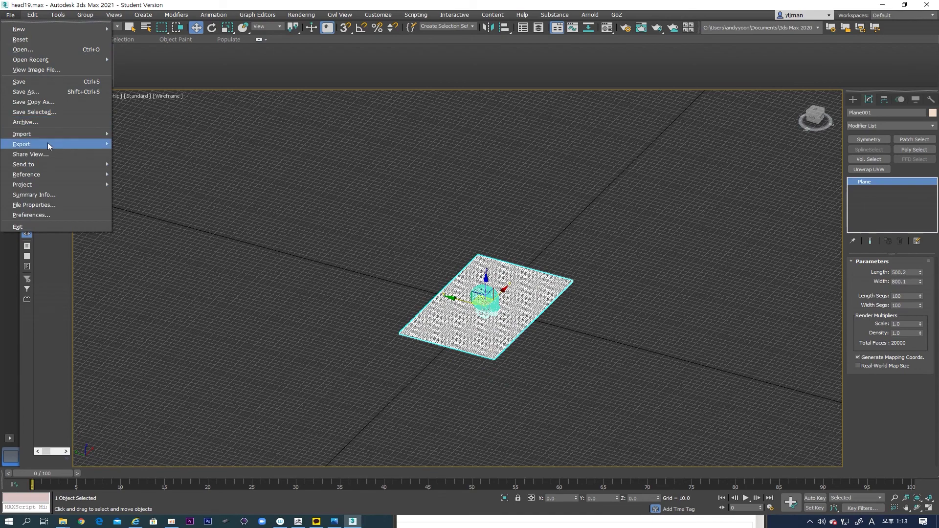
{"action": "mouse_move", "coordinate": [48, 142]}
{"action": "left_click", "coordinate": [156, 147]}
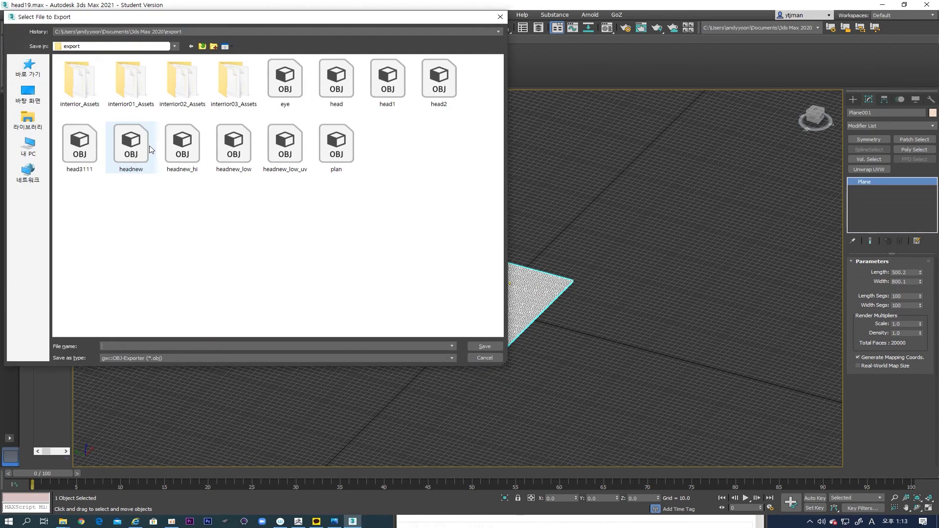
{"action": "double_click", "coordinate": [345, 156]}
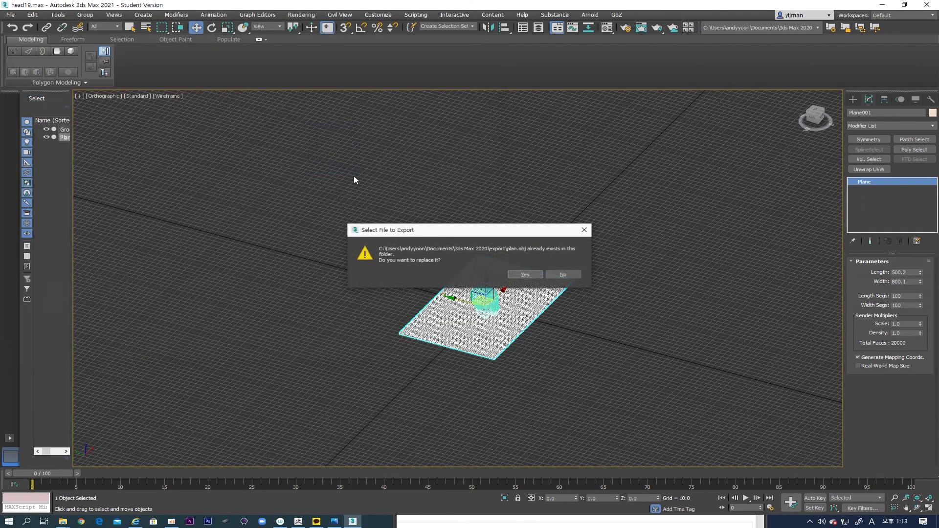
{"action": "left_click", "coordinate": [515, 276]}
{"action": "left_click", "coordinate": [421, 331]}
{"action": "left_click", "coordinate": [567, 335]}
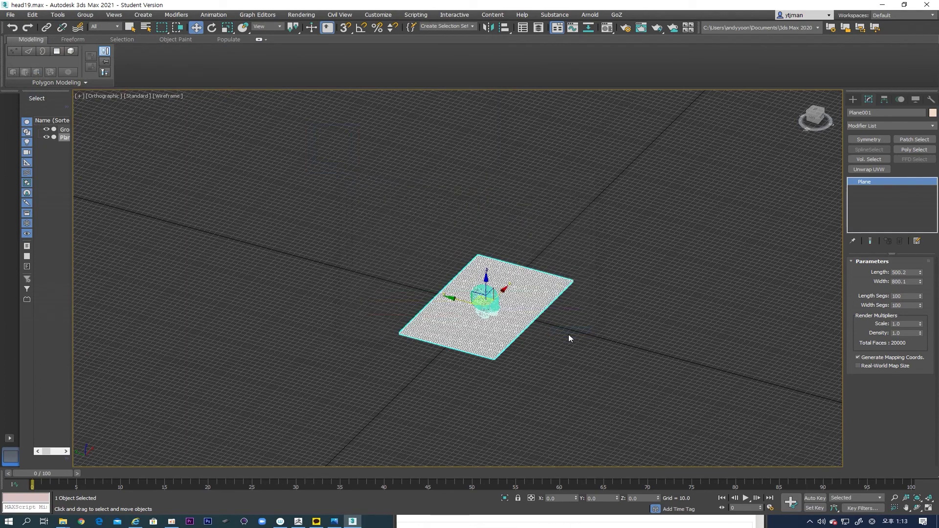
Switch to ZBrush and append a Plane3D subtool to the headnew_low head
{"action": "left_click", "coordinate": [298, 522]}
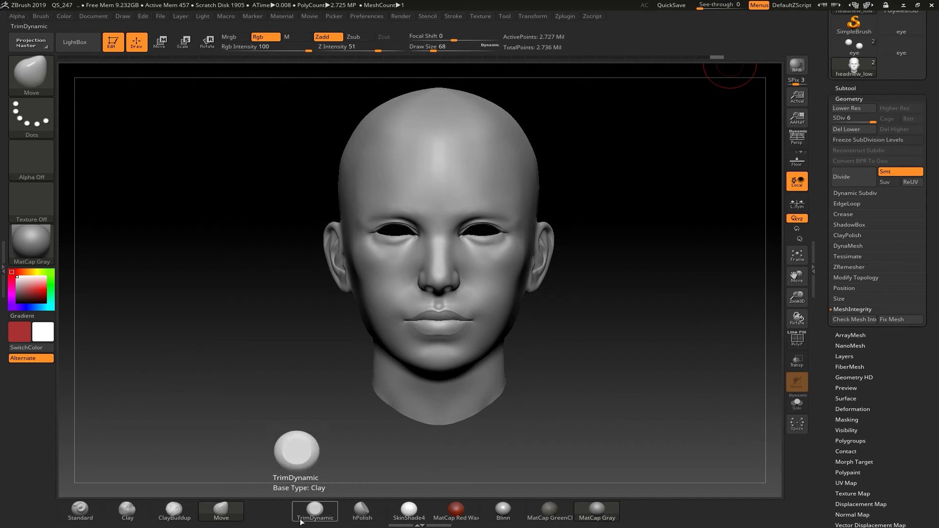
{"action": "left_click", "coordinate": [844, 89]}
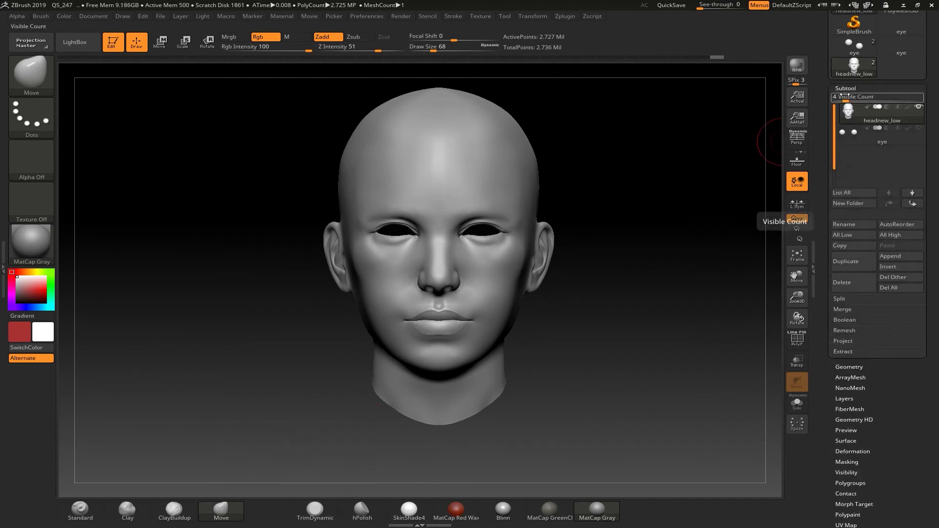
{"action": "left_click", "coordinate": [900, 258]}
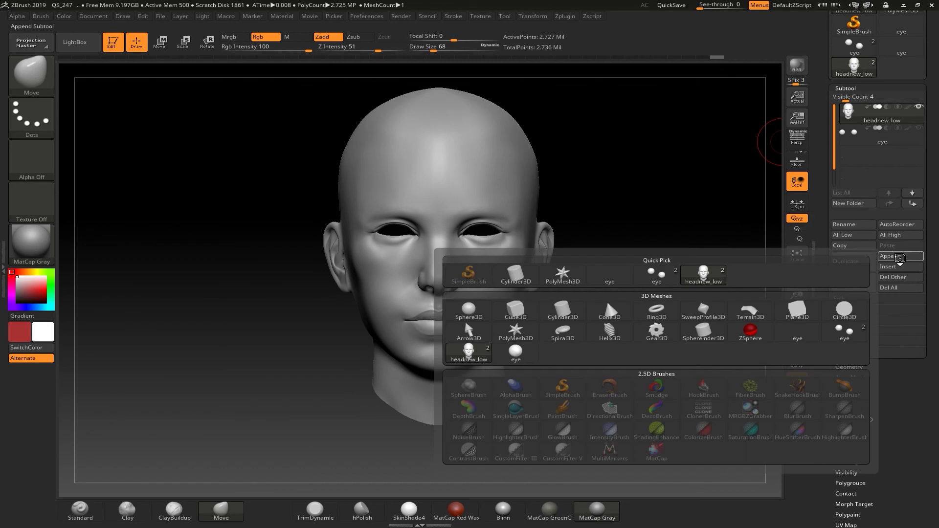
{"action": "left_click", "coordinate": [804, 316]}
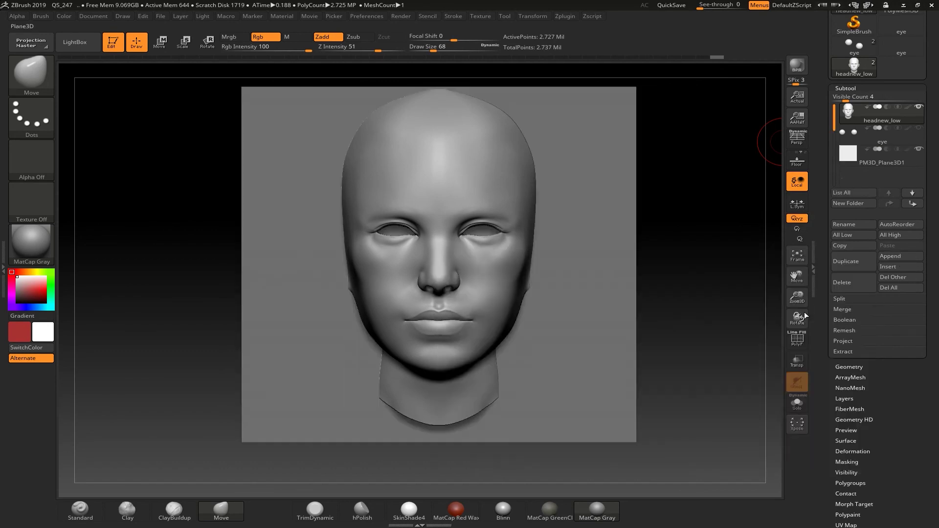
Replace the appended plane subtool's mesh by importing the plan OBJ file into it
{"action": "left_click", "coordinate": [861, 157]}
{"action": "left_click_drag", "start_coordinate": [822, 153], "coordinate": [824, 222]}
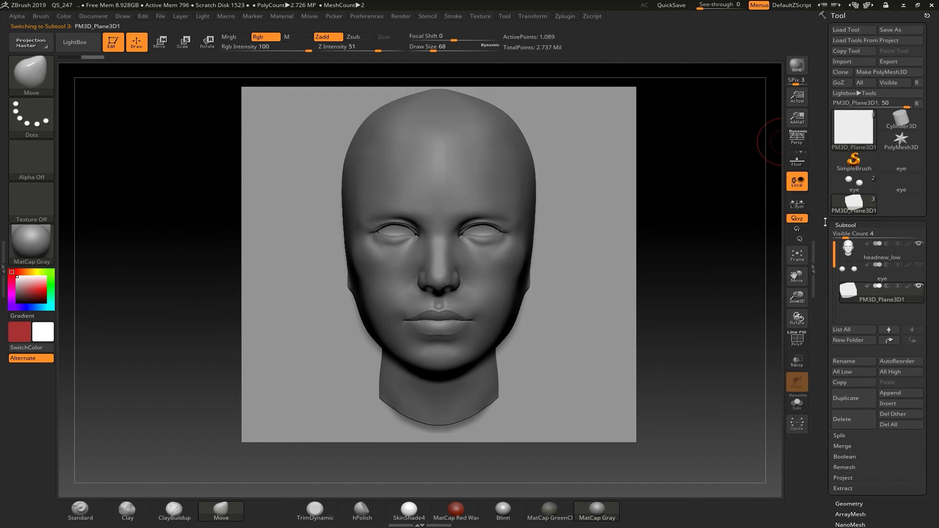
{"action": "left_click", "coordinate": [861, 61]}
{"action": "double_click", "coordinate": [466, 134]}
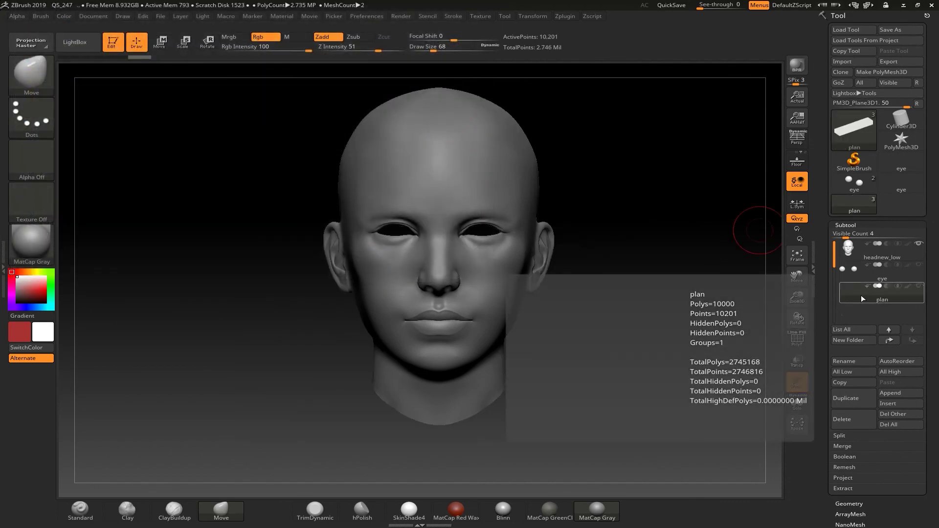
Turn on double-sided display for the plan subtool and view the whole plane around the head
{"action": "left_click_drag", "start_coordinate": [681, 299], "coordinate": [680, 325]}
{"action": "left_click_drag", "start_coordinate": [759, 470], "coordinate": [835, 360]}
{"action": "left_click", "coordinate": [852, 376]}
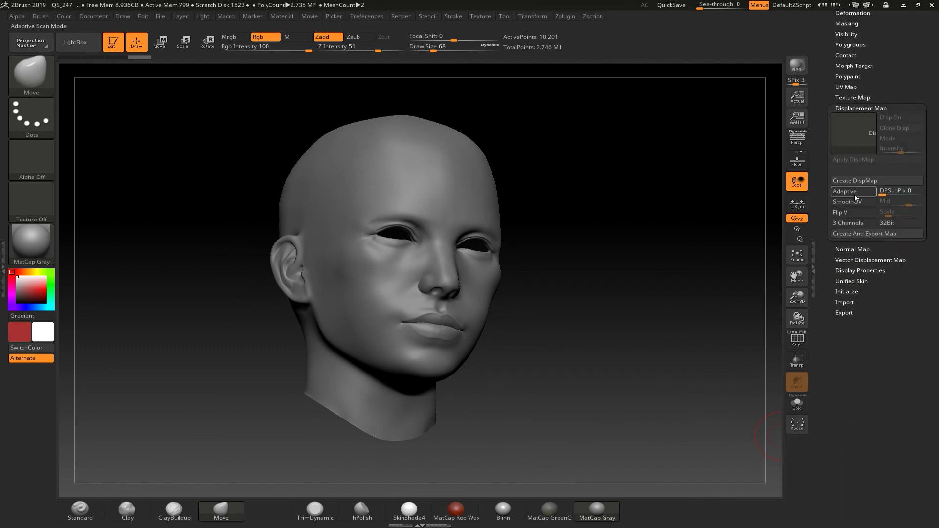
{"action": "left_click", "coordinate": [849, 271]}
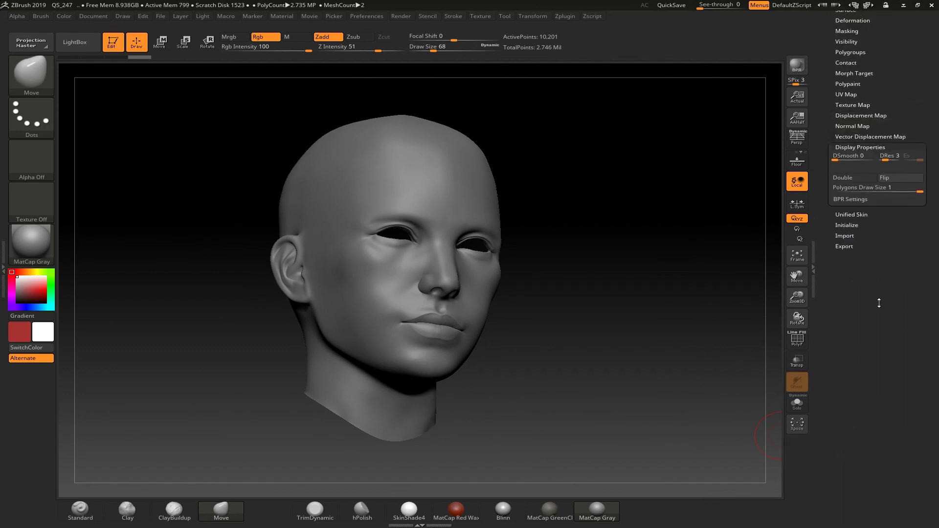
{"action": "left_click", "coordinate": [844, 215]}
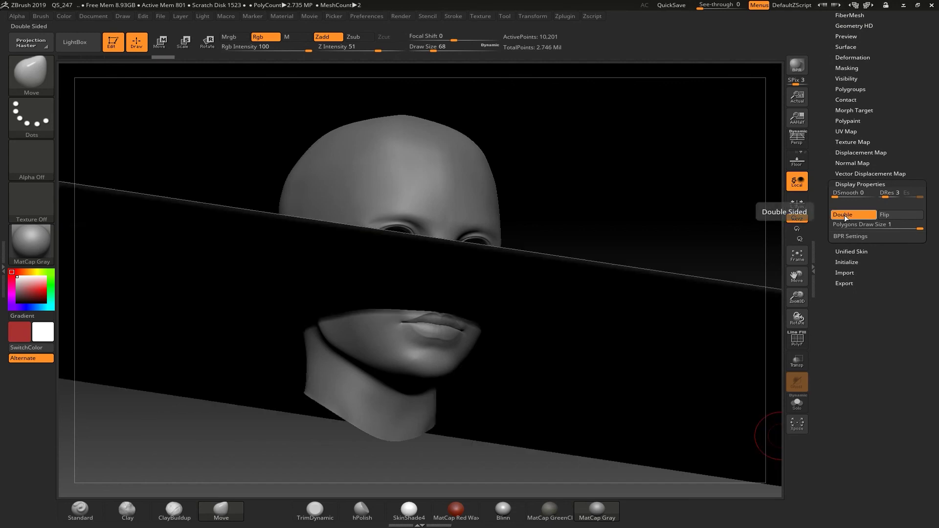
{"action": "left_click_drag", "start_coordinate": [686, 172], "coordinate": [675, 209]}
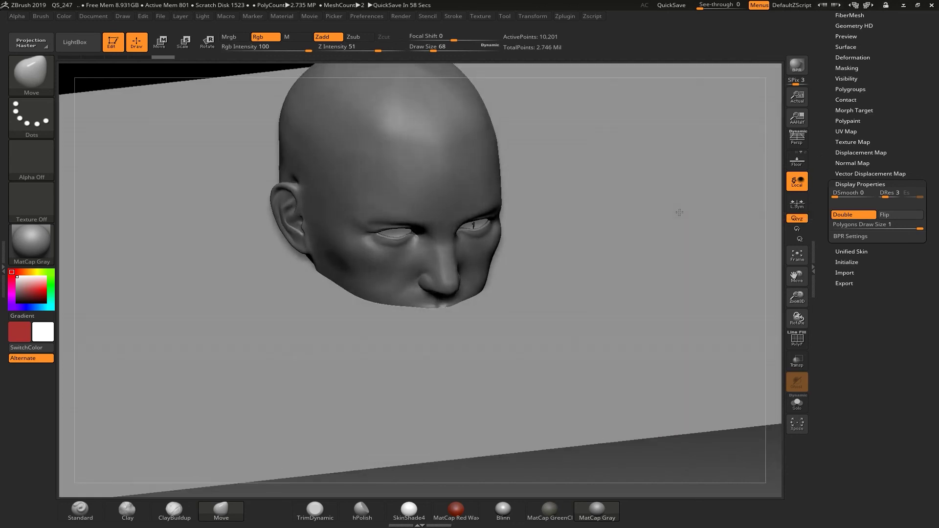
{"action": "left_click_drag", "start_coordinate": [753, 463], "coordinate": [610, 406], "text": "alt"}
{"action": "left_click_drag", "start_coordinate": [603, 369], "coordinate": [629, 345]}
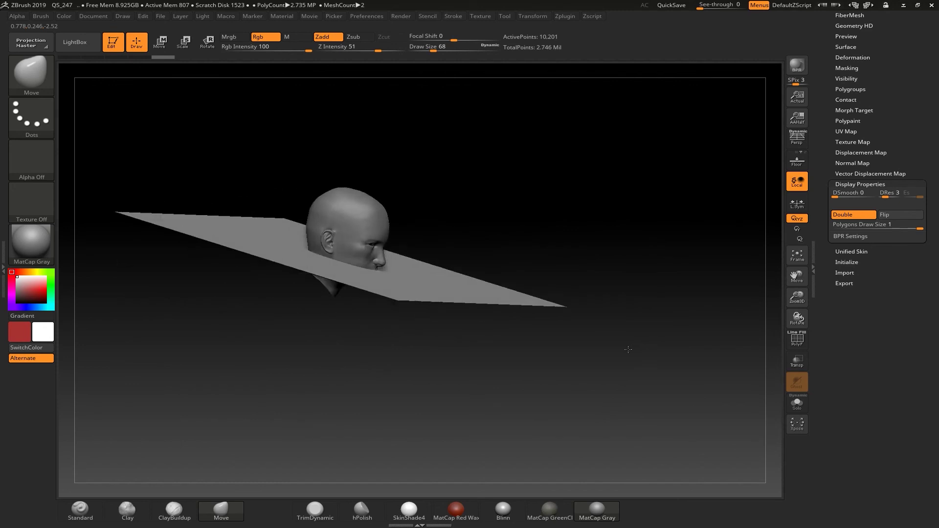
Move the plan subtool to the top of the subtool list
{"action": "left_click_drag", "start_coordinate": [835, 155], "coordinate": [829, 229]}
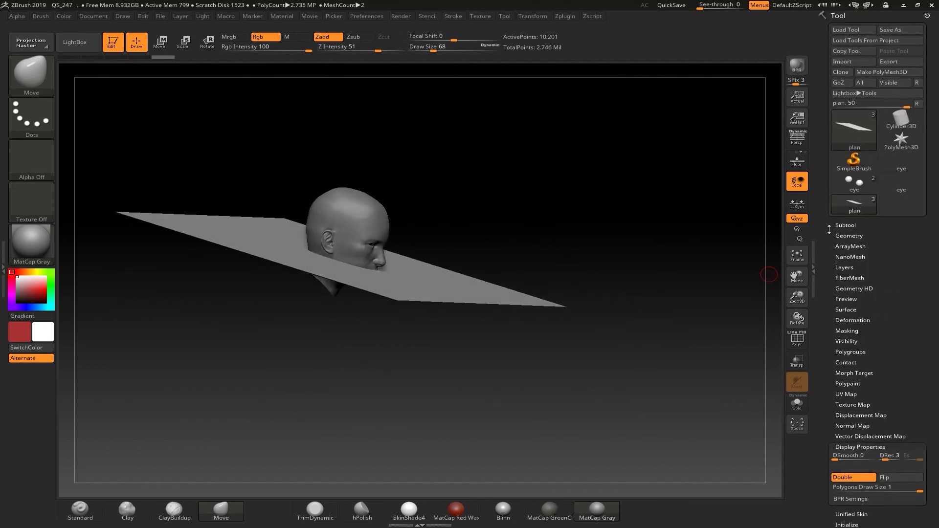
{"action": "left_click", "coordinate": [846, 226]}
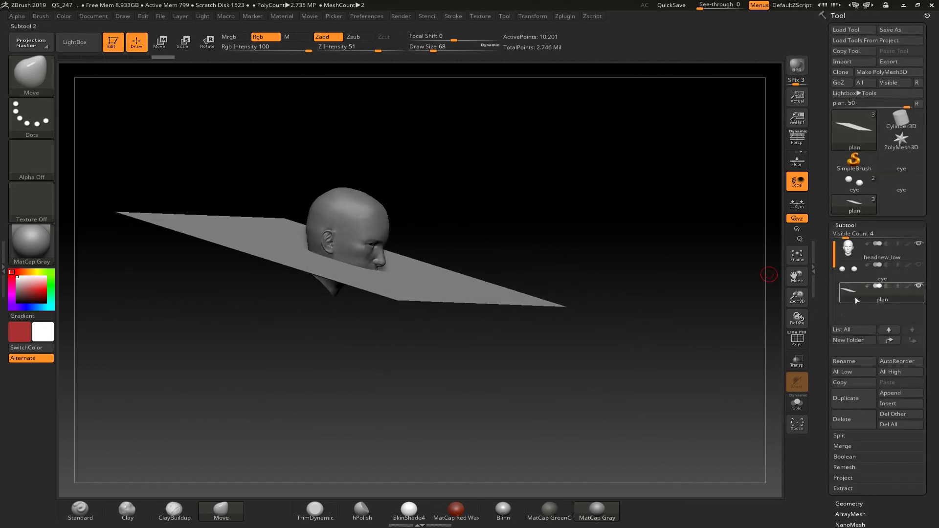
{"action": "left_click", "coordinate": [889, 341]}
{"action": "left_click", "coordinate": [889, 341]}
Rotate the plan plane upright so it faces forward and move it out in front of the face
{"action": "left_click_drag", "start_coordinate": [690, 273], "coordinate": [534, 166]}
{"action": "key", "text": "w"}
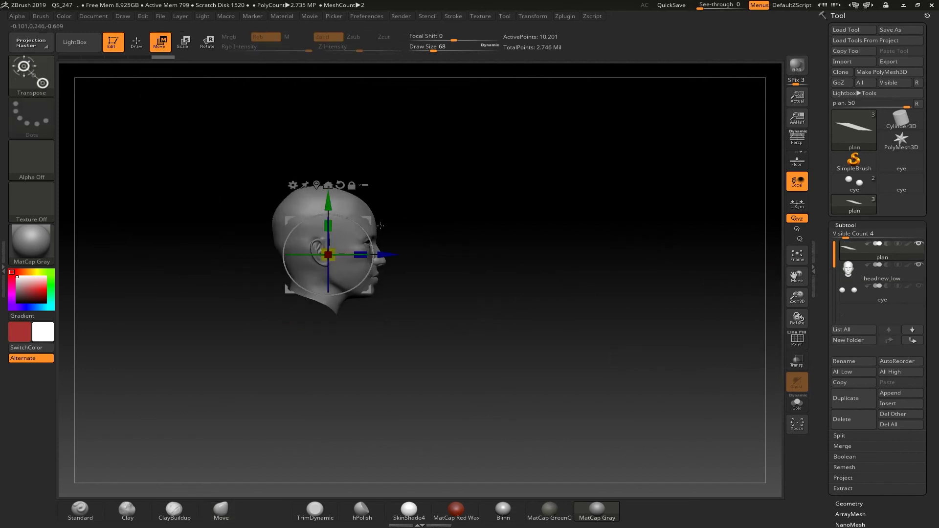
{"action": "left_click_drag", "start_coordinate": [362, 228], "coordinate": [366, 296]}
{"action": "left_click_drag", "start_coordinate": [390, 254], "coordinate": [469, 261]}
{"action": "left_click_drag", "start_coordinate": [560, 280], "coordinate": [520, 282]}
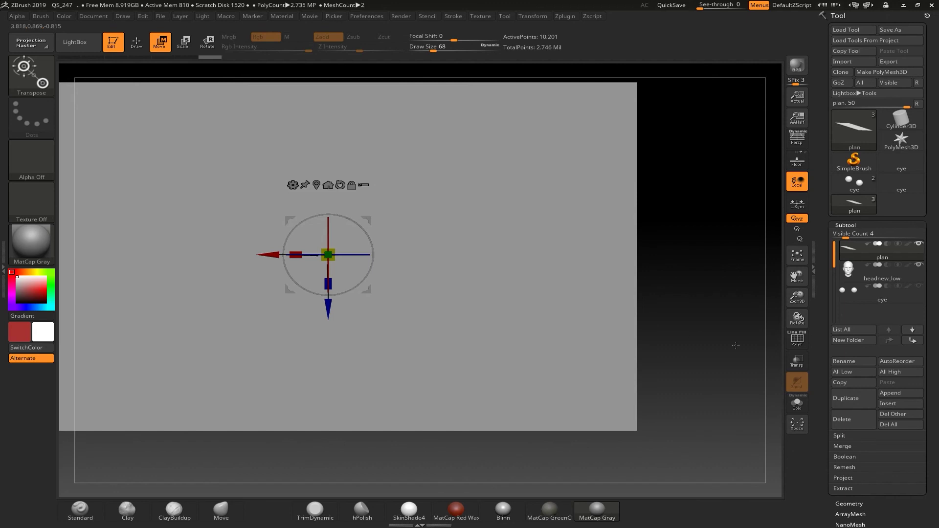
Turn on transparency and shift the plane slightly along its vertical direction to line it up with the face, then return to Draw mode
{"action": "left_click", "coordinate": [797, 362]}
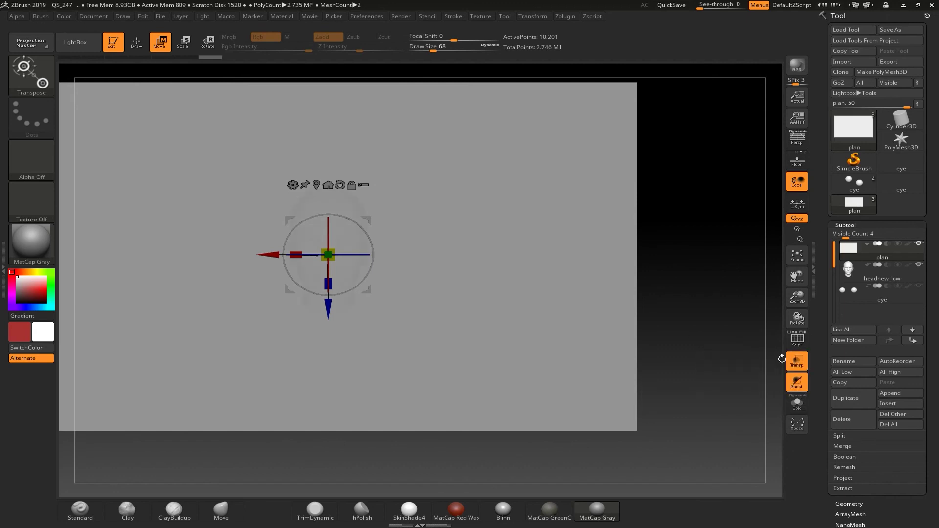
{"action": "left_click_drag", "start_coordinate": [719, 310], "coordinate": [755, 334], "text": "alt"}
{"action": "left_click_drag", "start_coordinate": [390, 268], "coordinate": [388, 318]}
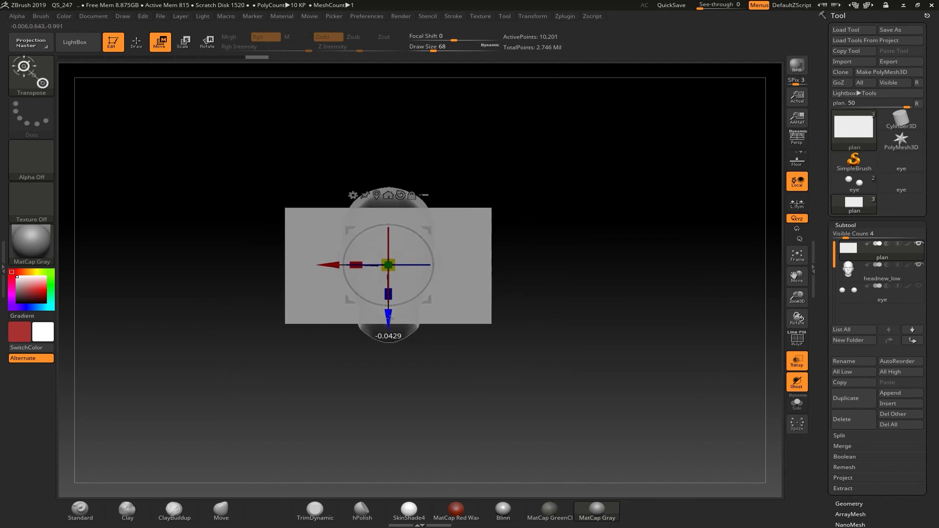
{"action": "mouse_move", "coordinate": [540, 290]}
{"action": "left_mouse_down"}
{"action": "mouse_move", "coordinate": [571, 267]}
{"action": "mouse_move", "coordinate": [643, 271]}
{"action": "mouse_move", "coordinate": [516, 264]}
{"action": "mouse_move", "coordinate": [566, 262]}
{"action": "mouse_move", "coordinate": [621, 279]}
{"action": "mouse_move", "coordinate": [635, 269]}
{"action": "mouse_move", "coordinate": [684, 272]}
{"action": "left_mouse_up"}
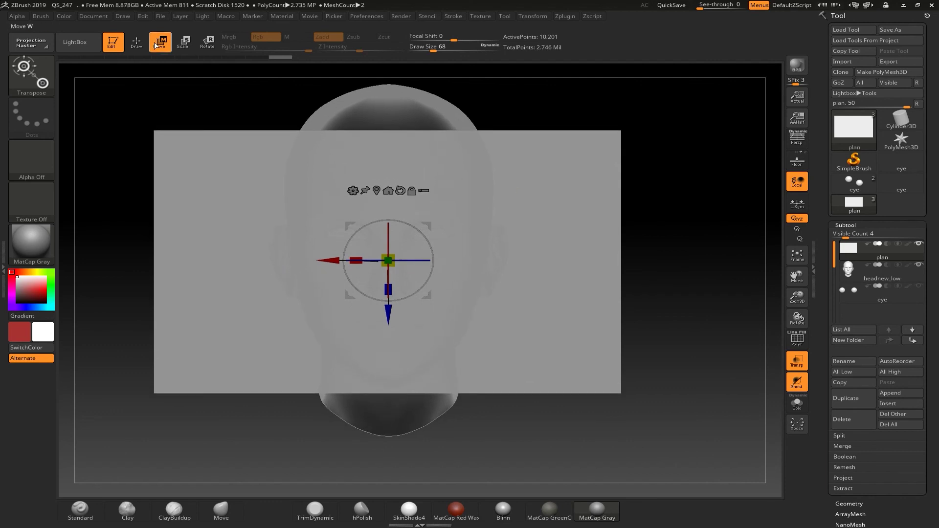
{"action": "key", "text": "q"}
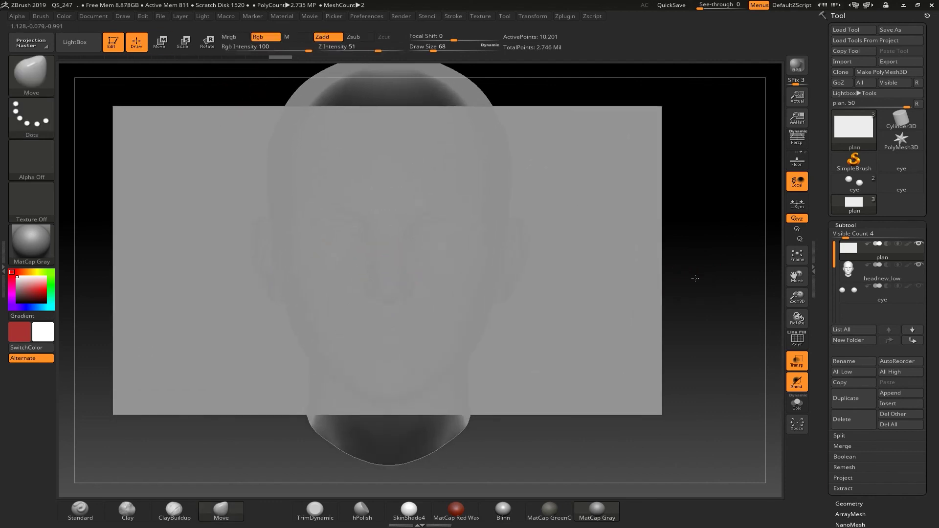
{"action": "mouse_move", "coordinate": [689, 269]}
{"action": "left_mouse_down"}
{"action": "mouse_move", "coordinate": [766, 270]}
{"action": "mouse_move", "coordinate": [693, 266]}
{"action": "left_mouse_up"}
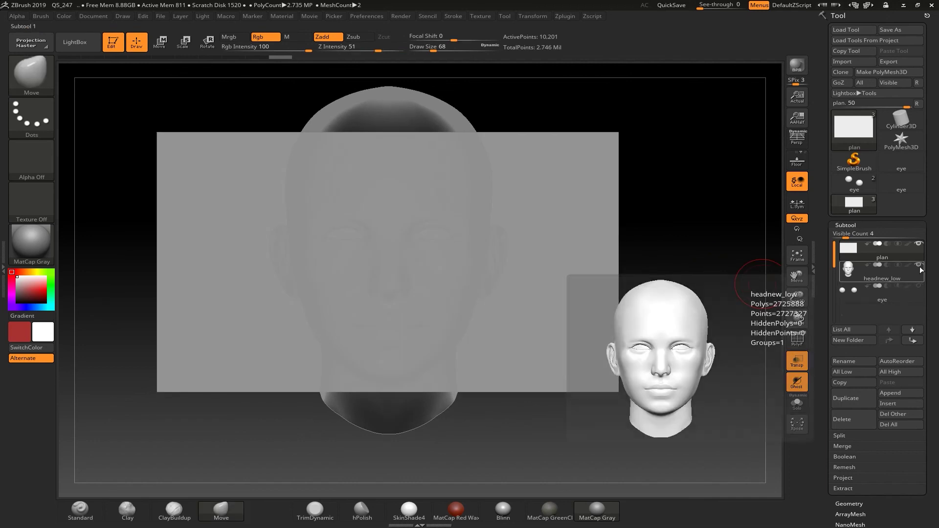
Turn off Ghost, check the plane's placement in front of the face, and turn transparency off
{"action": "left_click", "coordinate": [797, 383]}
{"action": "mouse_move", "coordinate": [700, 306]}
{"action": "left_mouse_down"}
{"action": "mouse_move", "coordinate": [759, 310]}
{"action": "mouse_move", "coordinate": [505, 308]}
{"action": "left_mouse_up"}
{"action": "mouse_move", "coordinate": [691, 272]}
{"action": "left_mouse_down", "text": "alt"}
{"action": "mouse_move", "coordinate": [719, 295]}
{"action": "mouse_move", "coordinate": [683, 277]}
{"action": "left_mouse_up", "text": "alt"}
{"action": "left_click", "coordinate": [802, 364]}
{"action": "left_click_drag", "start_coordinate": [636, 164], "coordinate": [650, 170], "text": "alt"}
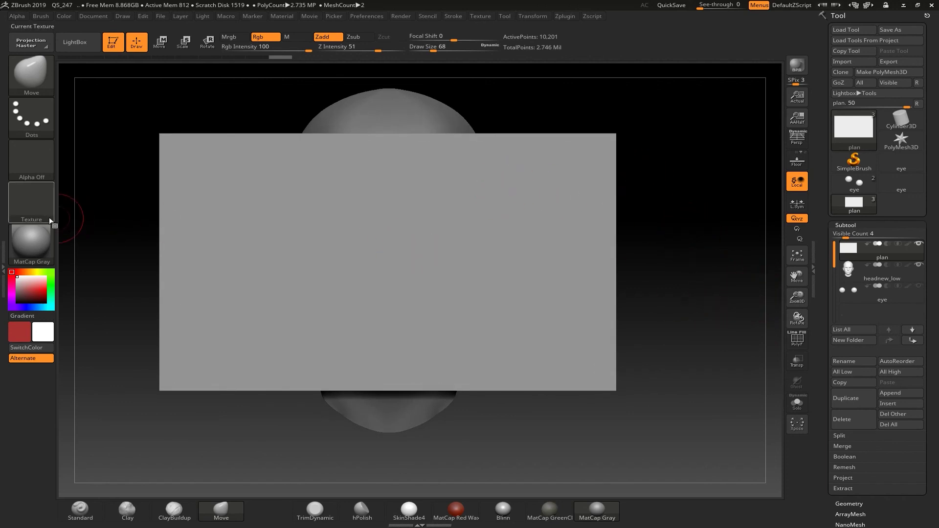
Start importing an image file as a new texture
{"action": "left_click", "coordinate": [30, 205]}
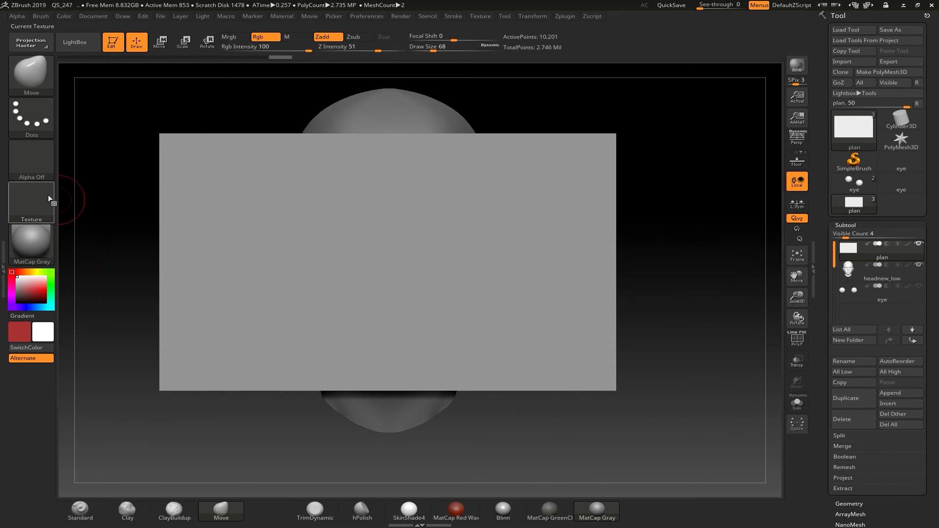
{"action": "left_click", "coordinate": [47, 198]}
{"action": "left_click", "coordinate": [84, 354]}
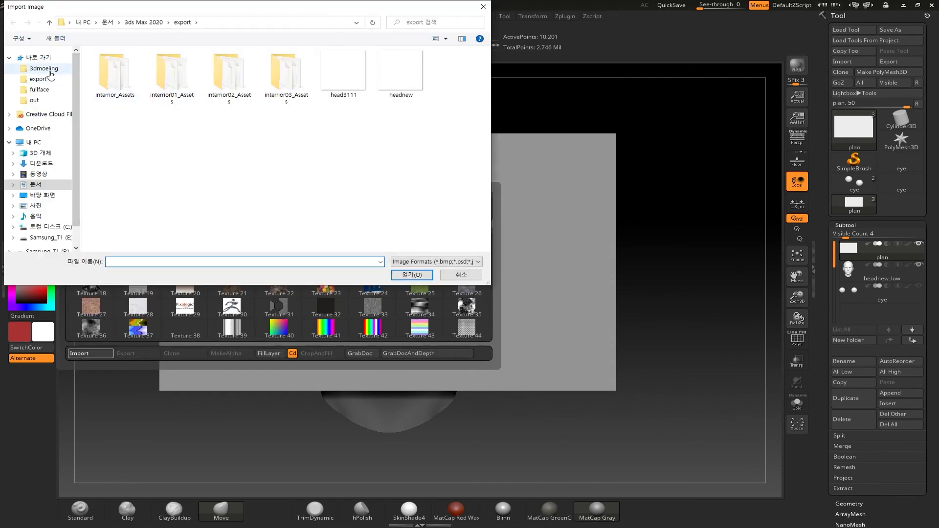
{"action": "left_click", "coordinate": [42, 163]}
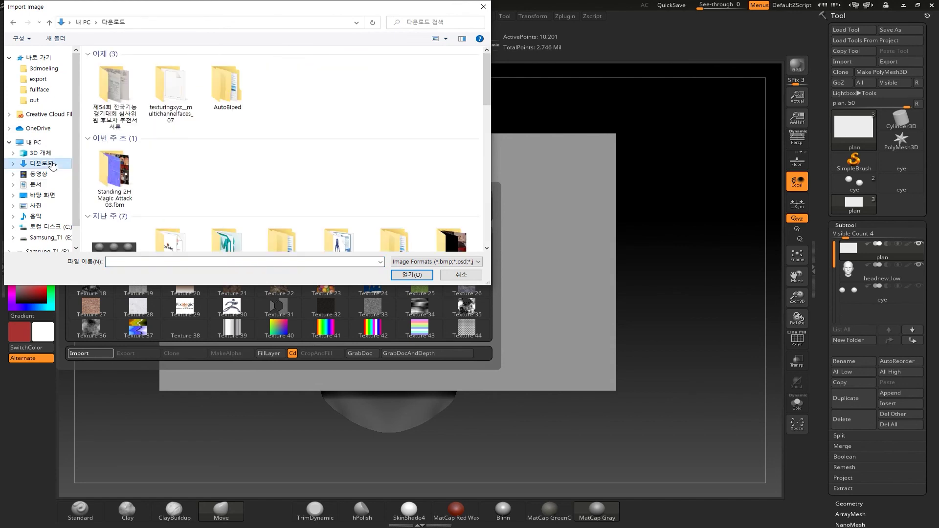
{"action": "double_click", "coordinate": [170, 99]}
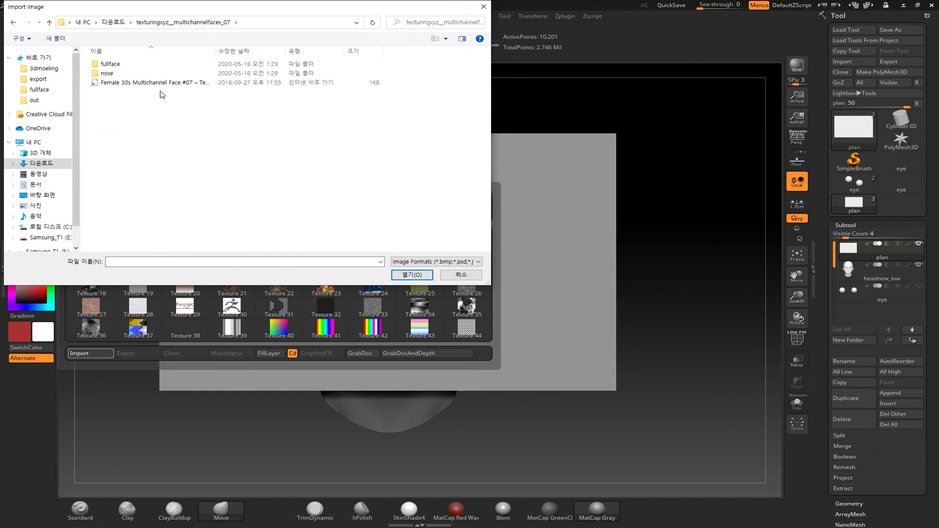
{"action": "double_click", "coordinate": [115, 64]}
Import the Untitled1 face image from the desktop's 3dmoeling folder and choose it as the current texture
{"action": "left_click", "coordinate": [43, 195]}
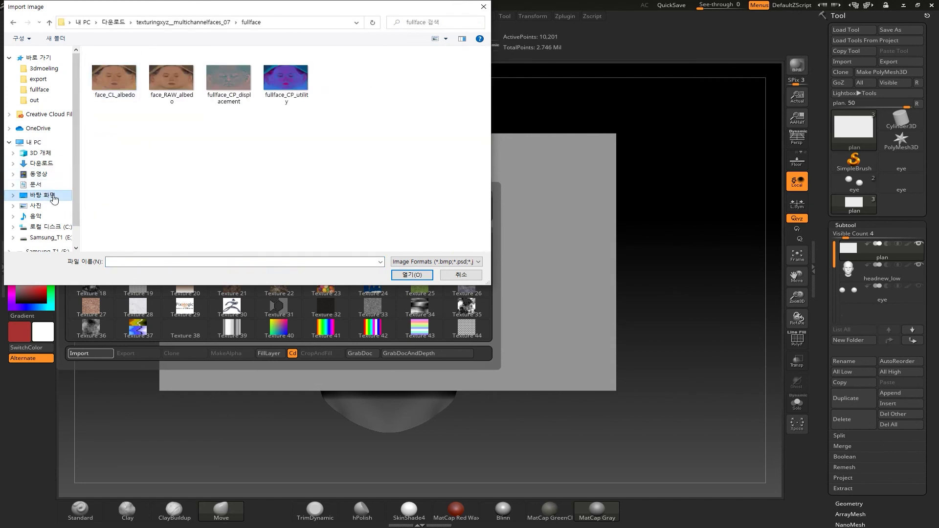
{"action": "double_click", "coordinate": [230, 84]}
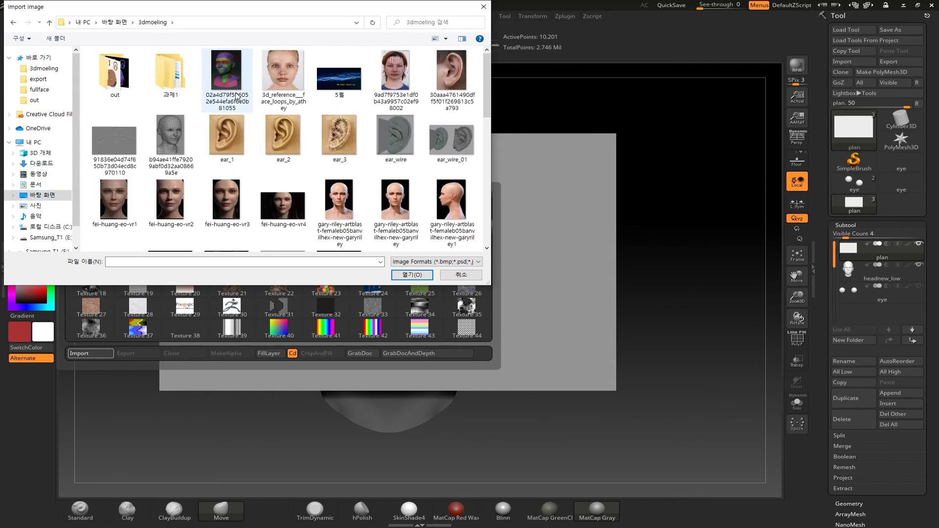
{"action": "scroll", "coordinate": [439, 217], "scroll_direction": "down", "scroll_amount": 10}
{"action": "left_click", "coordinate": [442, 216]}
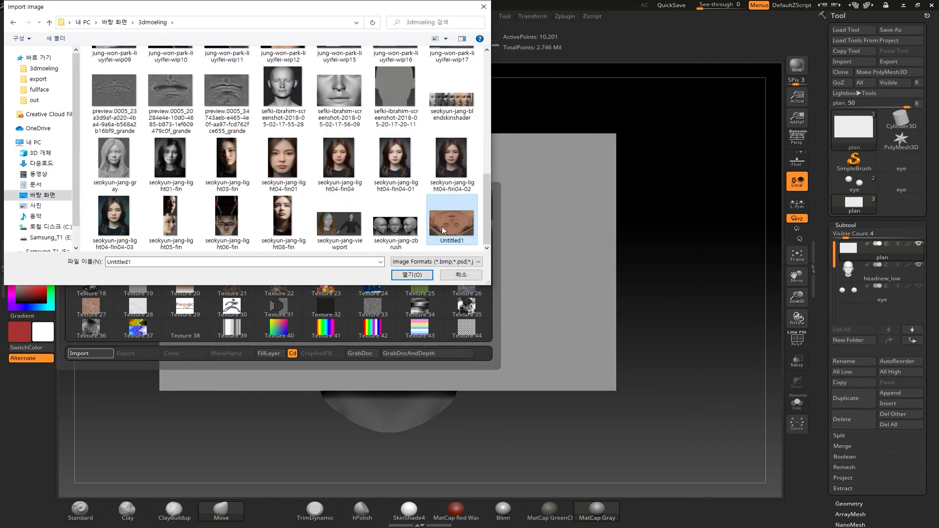
{"action": "left_click", "coordinate": [412, 275]}
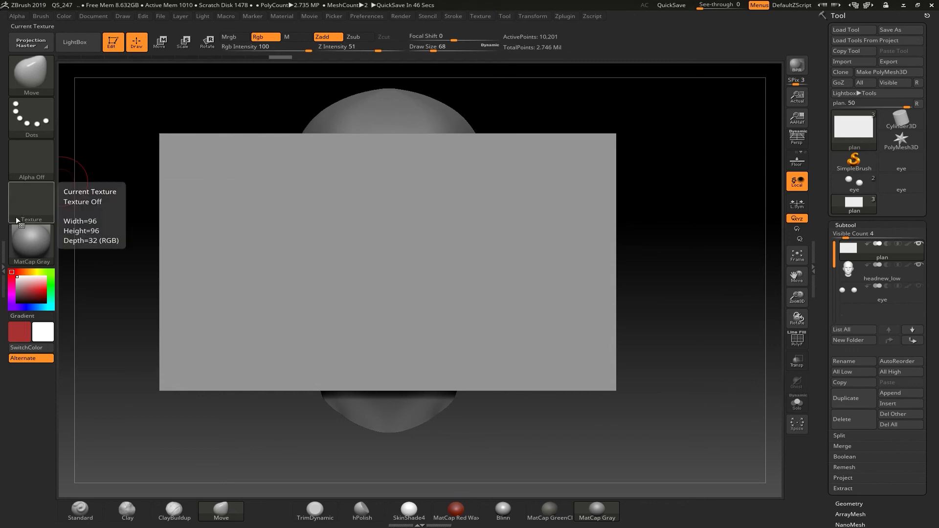
{"action": "left_click", "coordinate": [35, 207]}
{"action": "left_click", "coordinate": [279, 209]}
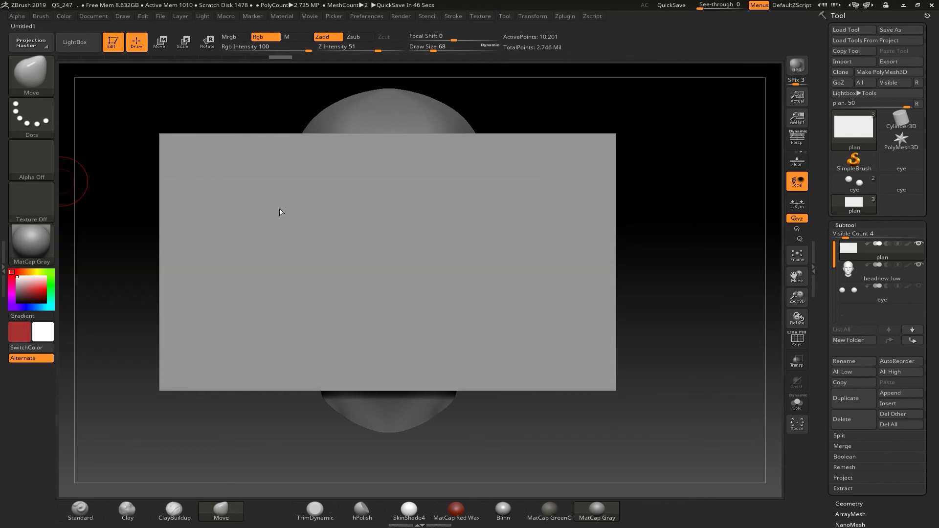
Apply the Untitled1 face image to the plan plane as its texture map and frame the plane
{"action": "left_click_drag", "start_coordinate": [825, 327], "coordinate": [826, 247]}
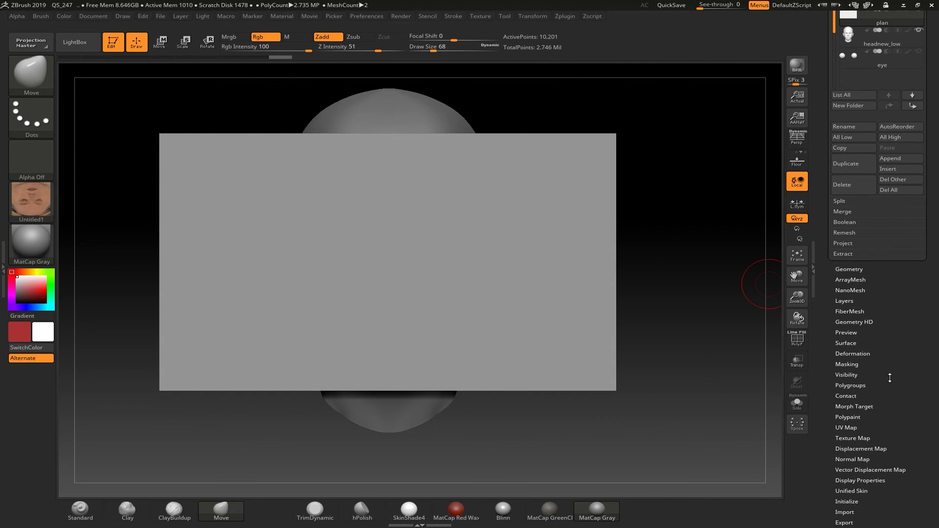
{"action": "left_click_drag", "start_coordinate": [890, 377], "coordinate": [890, 358]}
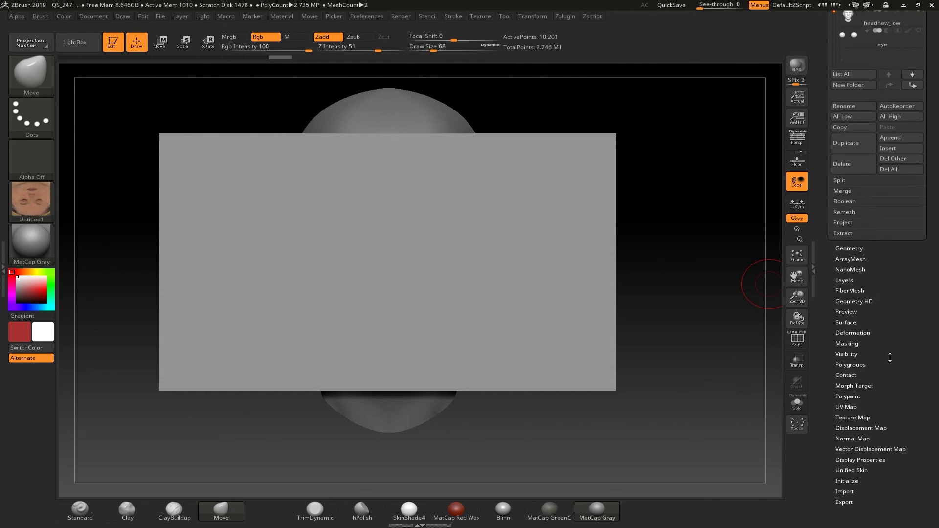
{"action": "left_click", "coordinate": [860, 418]}
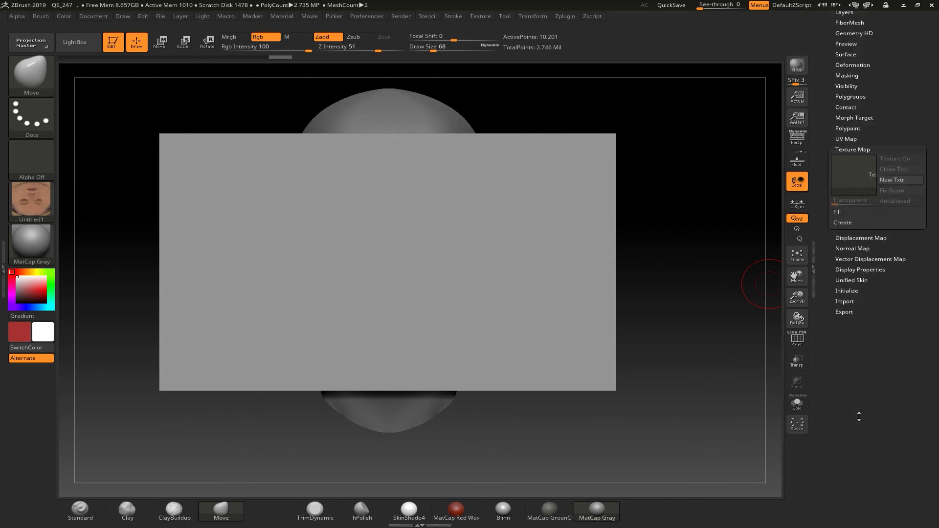
{"action": "left_click", "coordinate": [864, 170]}
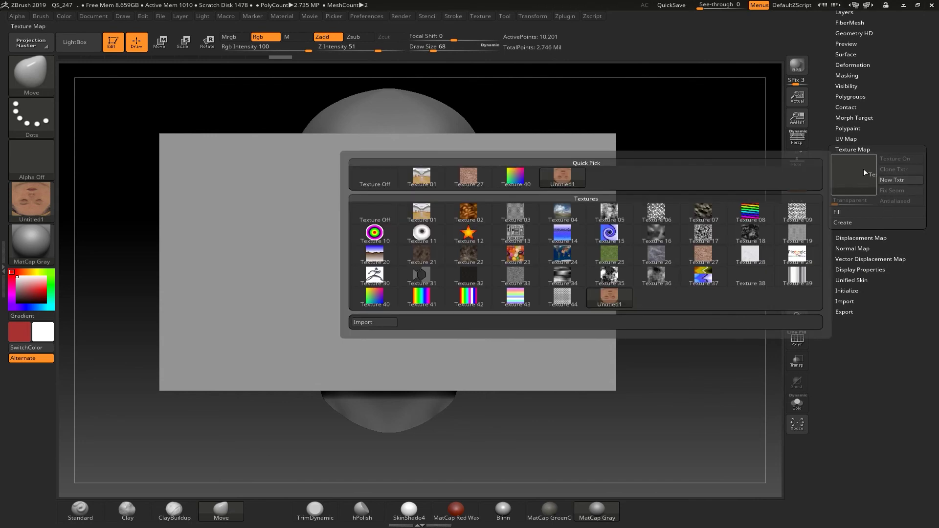
{"action": "left_click", "coordinate": [573, 179]}
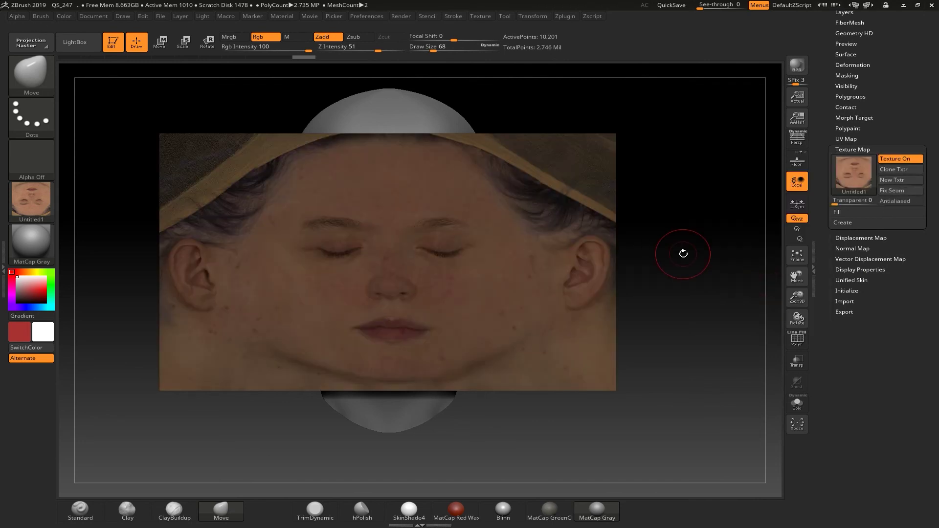
{"action": "left_click_drag", "start_coordinate": [702, 262], "coordinate": [742, 292]}
{"action": "key", "text": "f"}
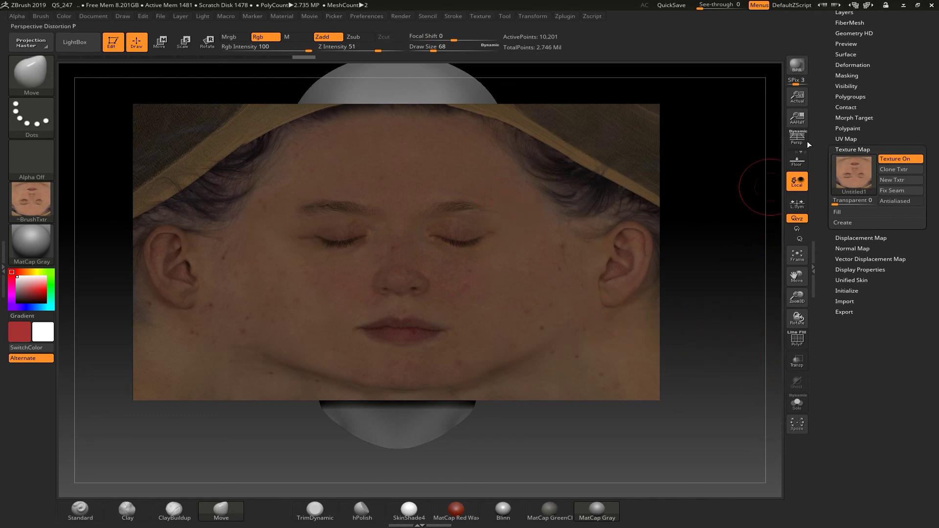
Display the subtool list with plan active and start ZWrap on the plane and head
{"action": "left_click_drag", "start_coordinate": [830, 96], "coordinate": [845, 139]}
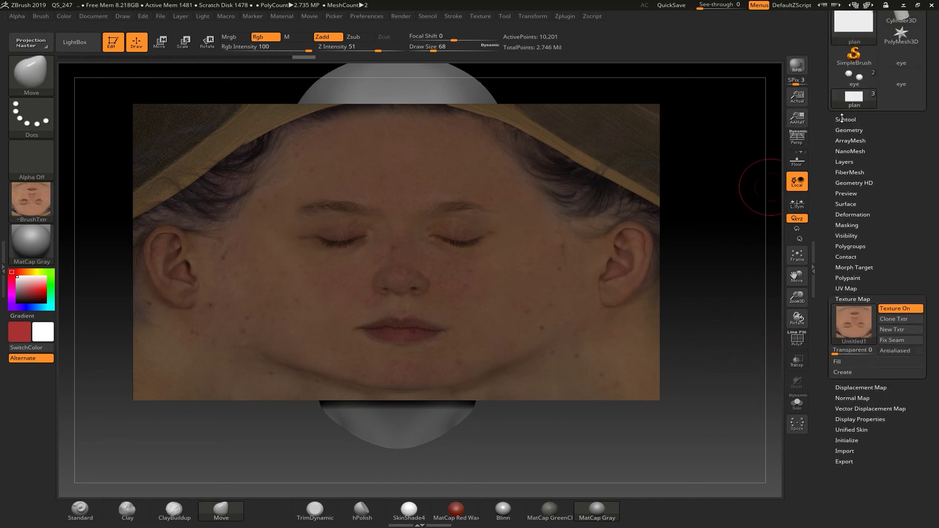
{"action": "left_click", "coordinate": [843, 119]}
{"action": "mouse_move", "coordinate": [865, 149]}
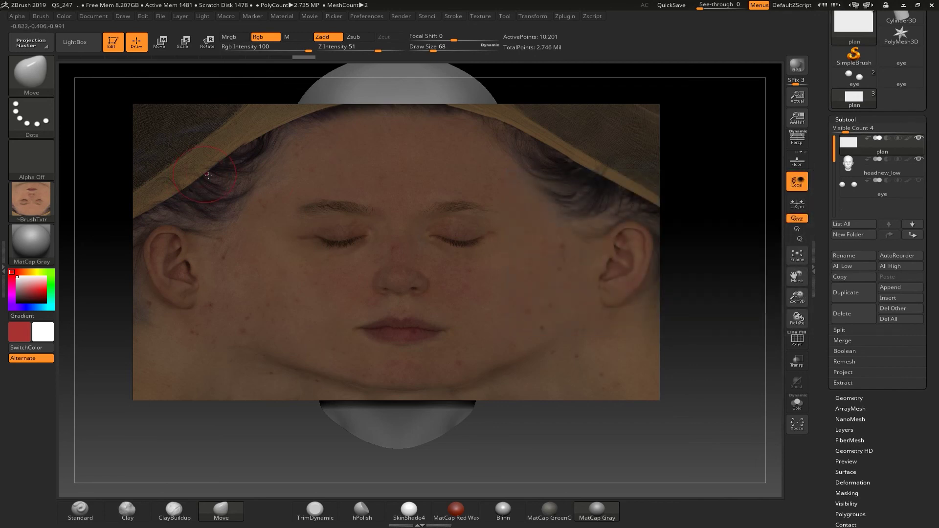
{"action": "left_click", "coordinate": [565, 17]}
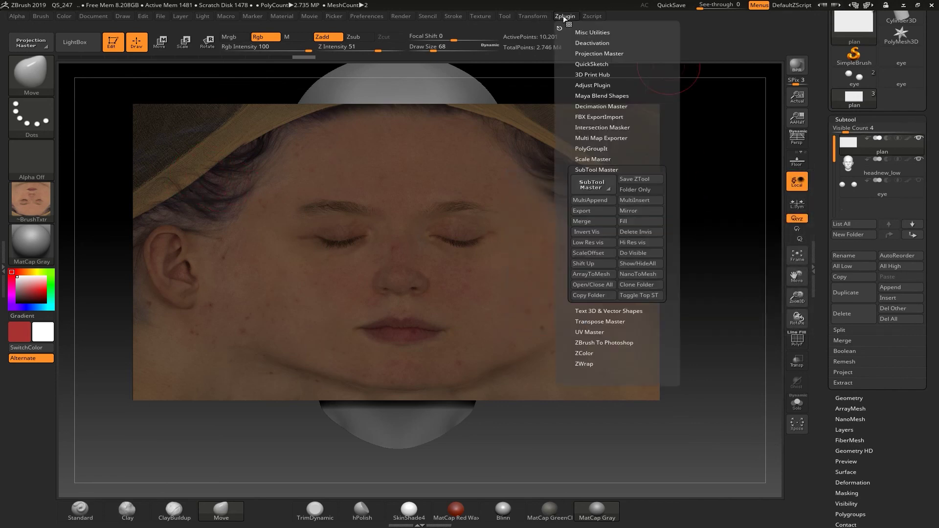
{"action": "left_click", "coordinate": [584, 365]}
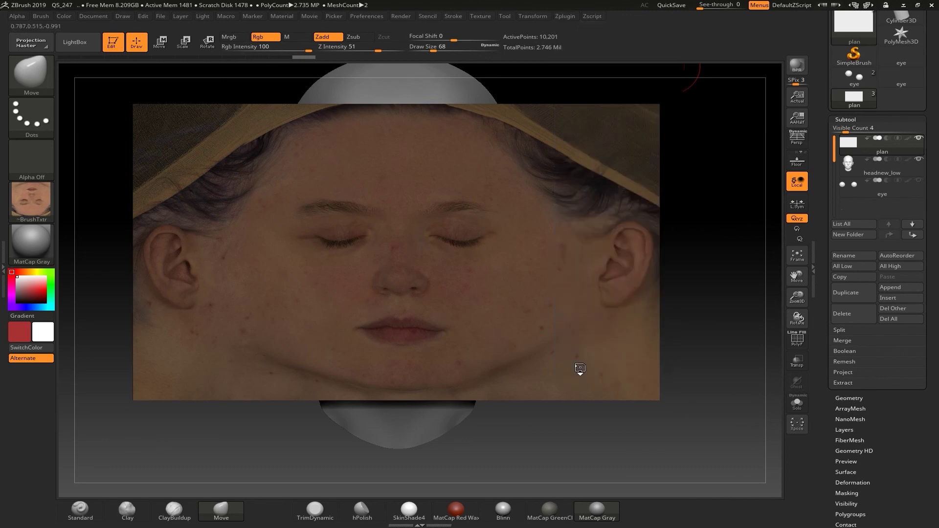
{"action": "left_click", "coordinate": [565, 16]}
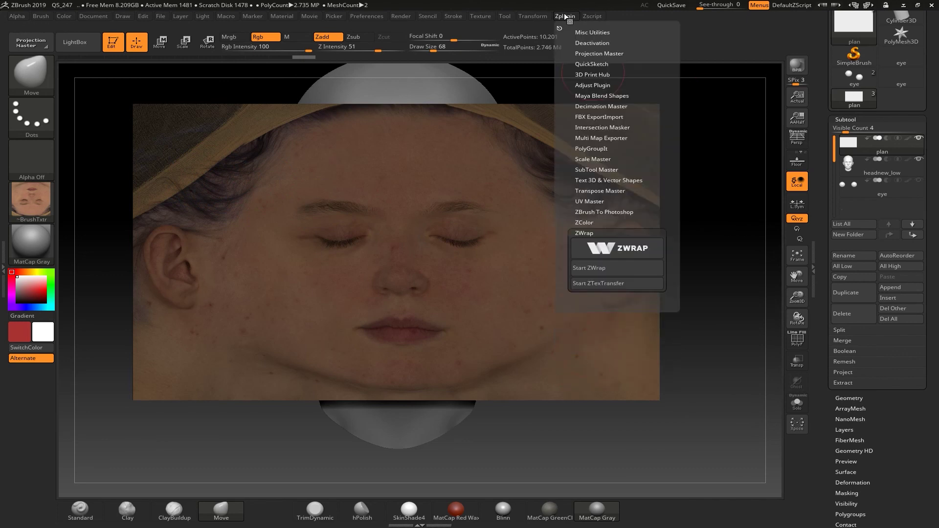
{"action": "left_click", "coordinate": [594, 268]}
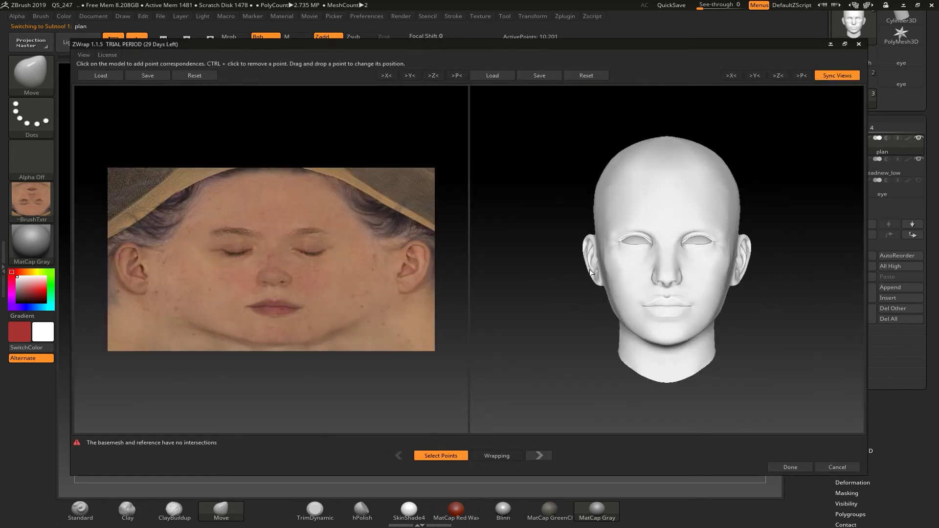
Mark matching points 0 to 8 around the lips on the face image and on the head model
{"action": "left_click", "coordinate": [413, 273]}
{"action": "middle_click_drag", "start_coordinate": [377, 369], "coordinate": [385, 345]}
{"action": "right_click_drag", "start_coordinate": [346, 347], "coordinate": [552, 401]}
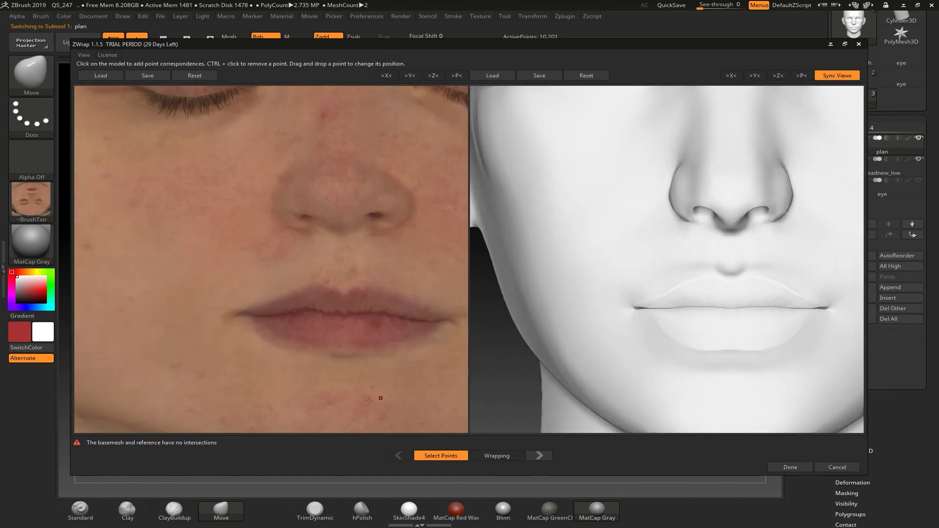
{"action": "middle_click_drag", "start_coordinate": [470, 411], "coordinate": [489, 295]}
{"action": "middle_click_drag", "start_coordinate": [412, 402], "coordinate": [341, 415]}
{"action": "scroll", "coordinate": [345, 421], "scroll_direction": "up", "scroll_amount": 2}
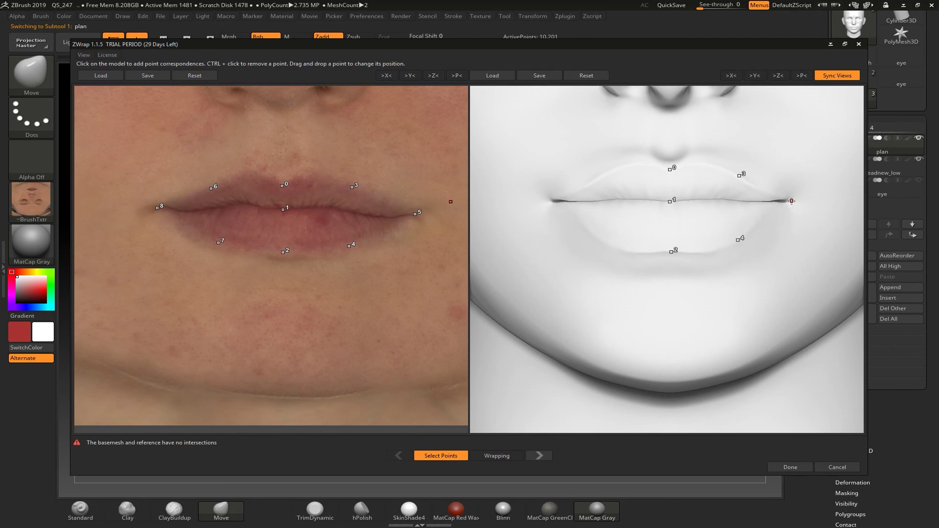
{"action": "left_click", "coordinate": [595, 181]}
{"action": "left_click", "coordinate": [601, 241]}
{"action": "left_click", "coordinate": [551, 200]}
{"action": "mouse_move", "coordinate": [446, 425]}
{"action": "middle_mouse_down"}
{"action": "mouse_move", "coordinate": [412, 373]}
{"action": "mouse_move", "coordinate": [430, 431]}
{"action": "middle_mouse_up"}
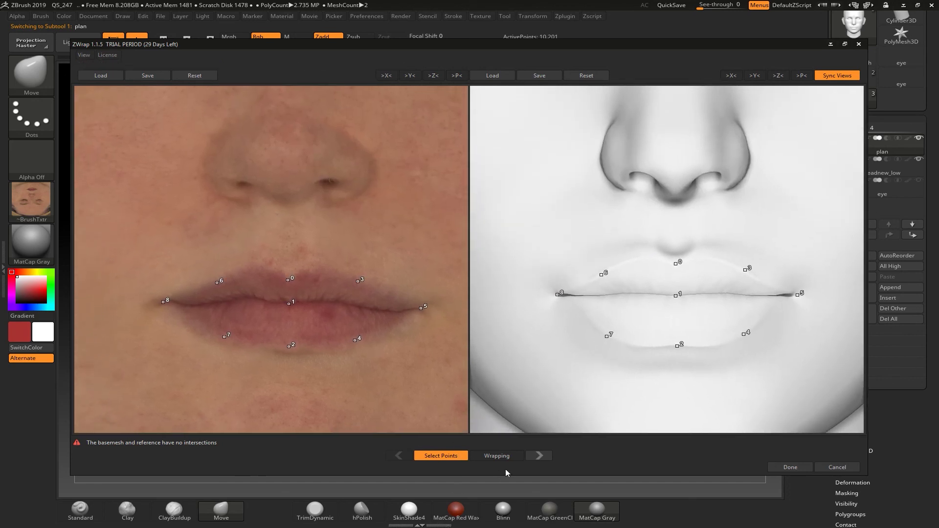
Inspect the lip point pairs and the head's chin area from several angles
{"action": "left_click", "coordinate": [710, 397]}
{"action": "key", "text": "ctrl+z"}
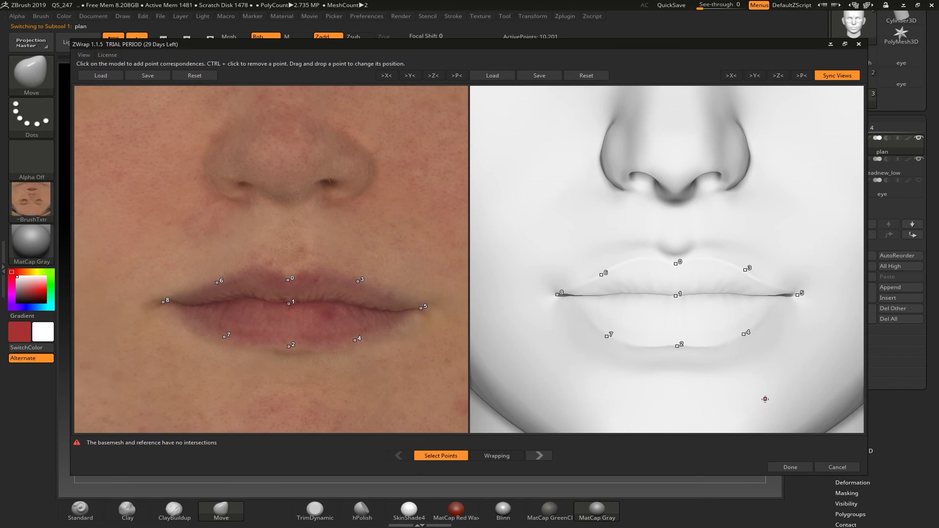
{"action": "left_click", "coordinate": [539, 304]}
{"action": "mouse_move", "coordinate": [597, 368]}
{"action": "right_mouse_down"}
{"action": "mouse_move", "coordinate": [562, 363]}
{"action": "mouse_move", "coordinate": [591, 372]}
{"action": "right_mouse_up"}
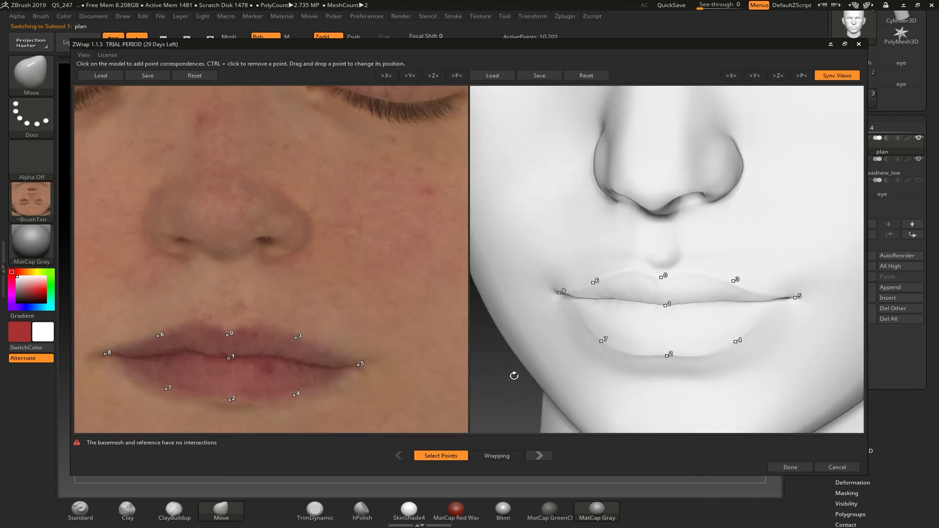
{"action": "mouse_move", "coordinate": [503, 396]}
{"action": "left_mouse_down"}
{"action": "mouse_move", "coordinate": [515, 379]}
{"action": "mouse_move", "coordinate": [508, 402]}
{"action": "left_mouse_up"}
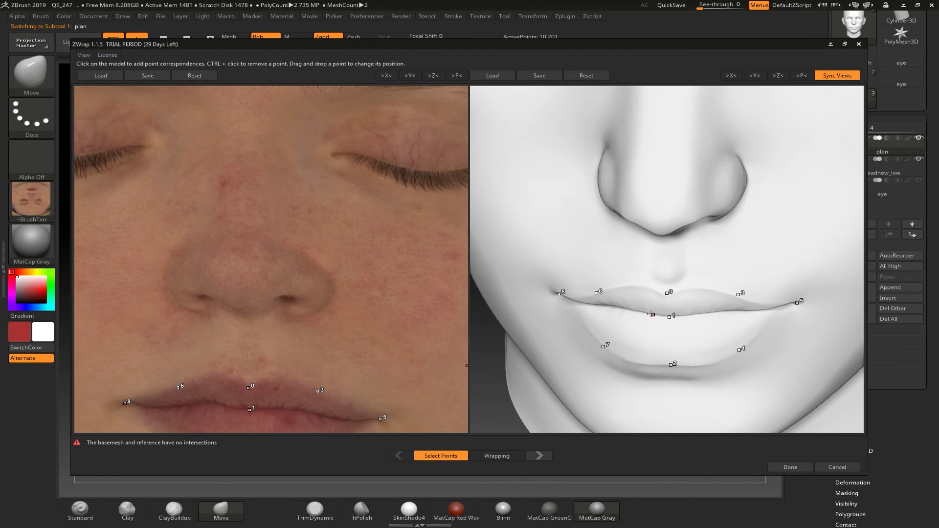
{"action": "left_click_drag", "start_coordinate": [486, 342], "coordinate": [509, 318], "text": "alt"}
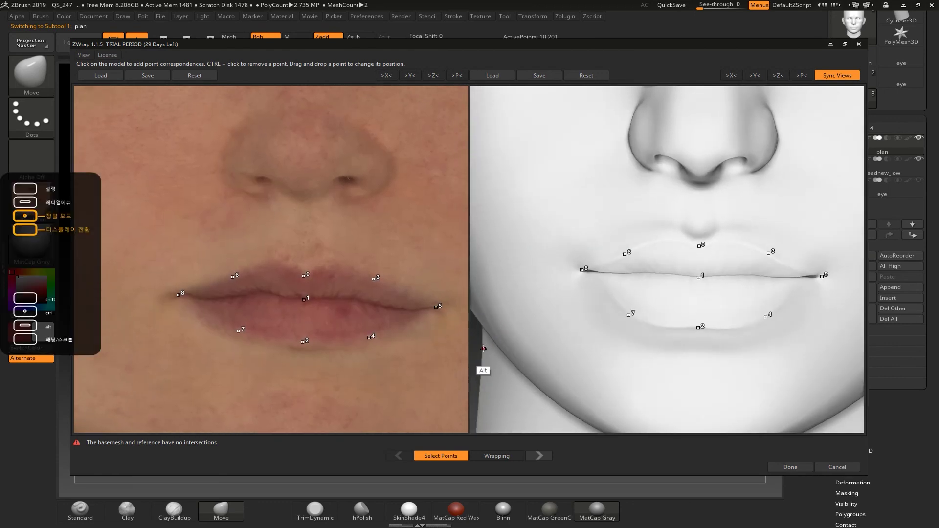
{"action": "left_click_drag", "start_coordinate": [482, 333], "coordinate": [497, 382]}
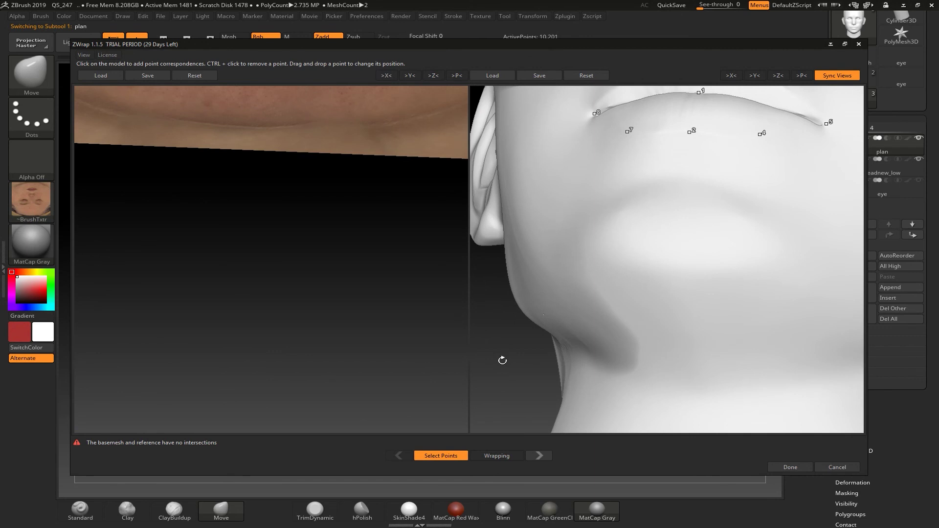
Mark points 9 to 13 on the face image at both nostril wings, the nose base and both sides of the nose tip
{"action": "left_click_drag", "start_coordinate": [505, 354], "coordinate": [350, 425]}
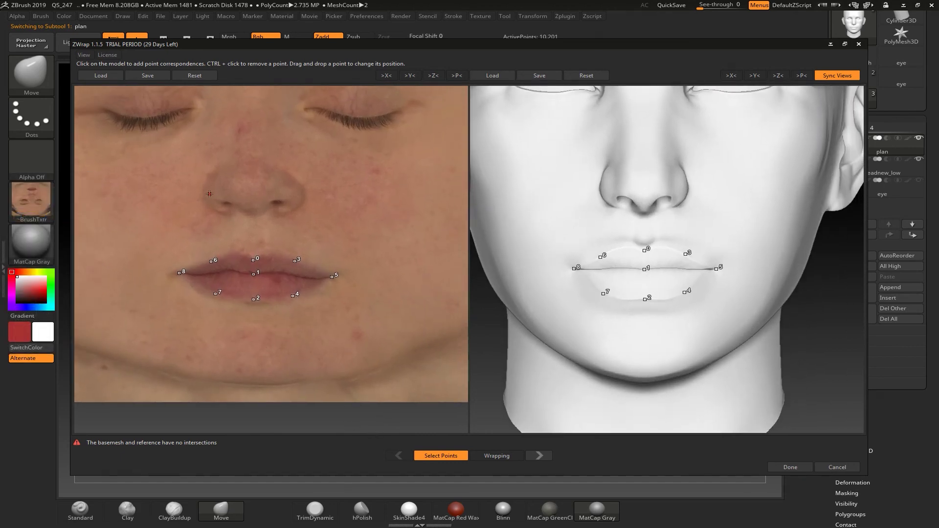
{"action": "left_click", "coordinate": [253, 215]}
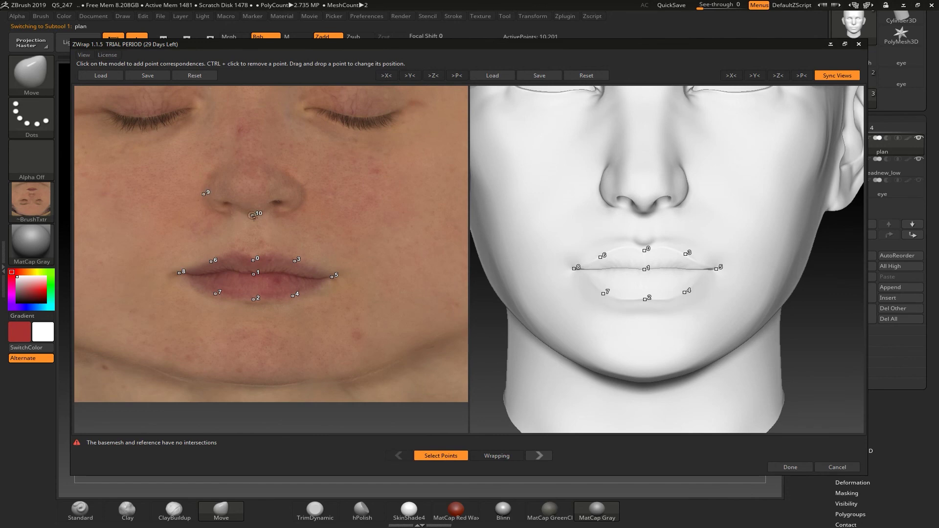
{"action": "left_click", "coordinate": [304, 194]}
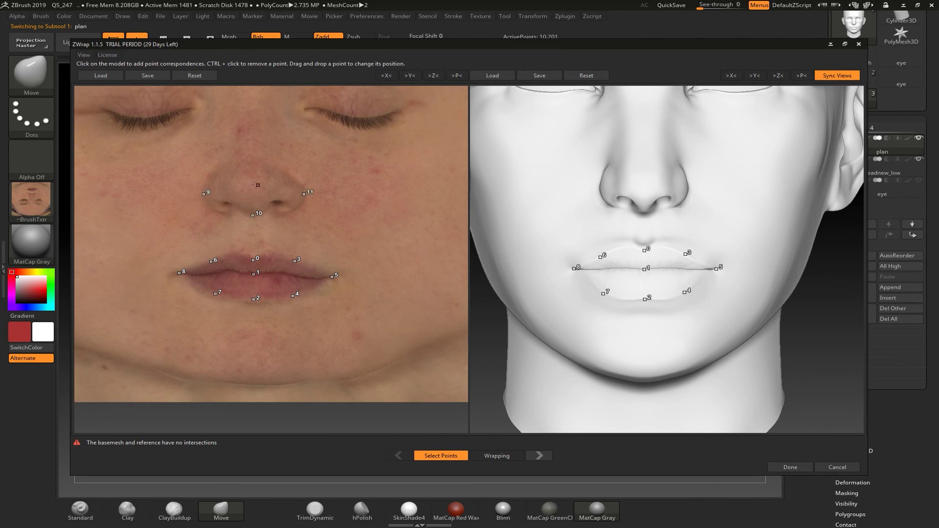
{"action": "left_click", "coordinate": [230, 185]}
{"action": "left_click", "coordinate": [268, 183]}
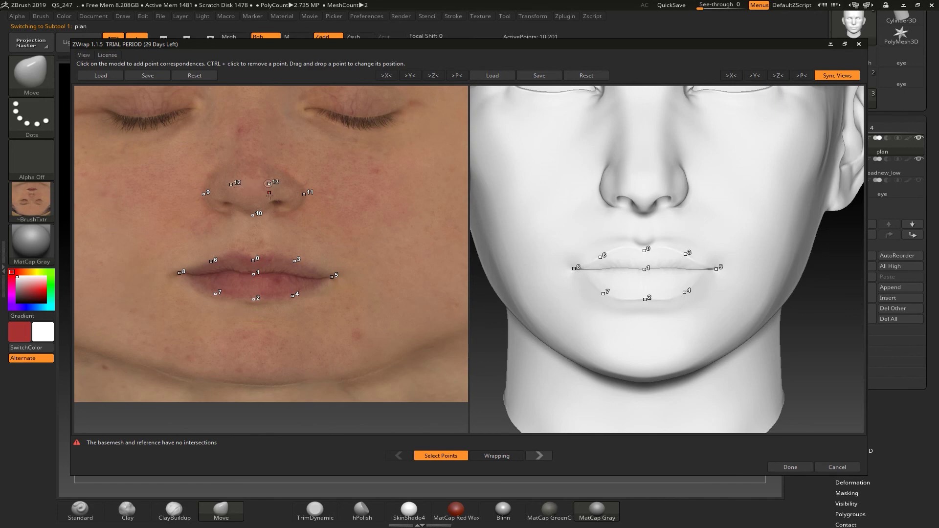
Place the matching points 9 to 13 on the head model's nostril wings, nose base and nose tip
{"action": "left_click", "coordinate": [461, 227]}
{"action": "left_click", "coordinate": [600, 188]}
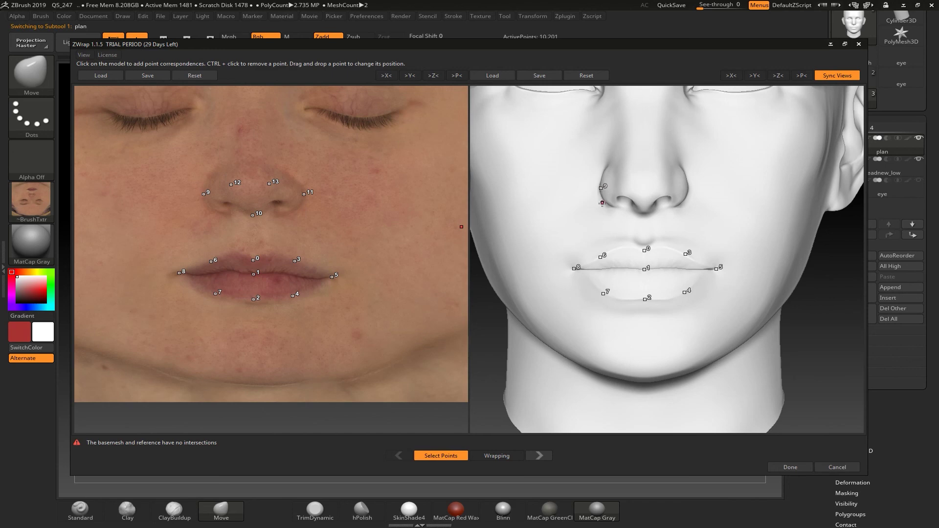
{"action": "left_click", "coordinate": [644, 210]}
{"action": "left_click", "coordinate": [687, 186]}
{"action": "left_click", "coordinate": [624, 178]}
{"action": "left_click", "coordinate": [664, 177]}
Mark points 14 to 17 around the subject's left eye on the face image: inner corner, upper lid, outer corner and lash line
{"action": "middle_click_drag", "start_coordinate": [478, 334], "coordinate": [492, 371]}
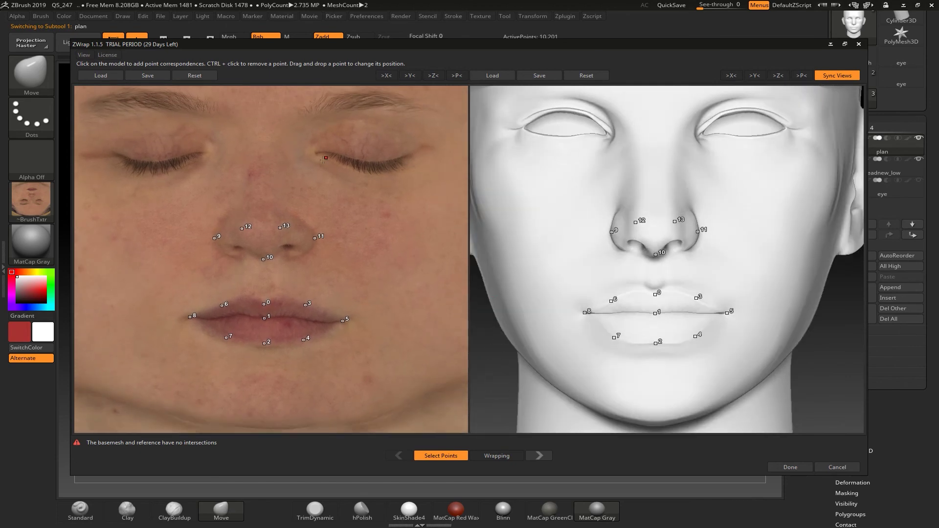
{"action": "left_click", "coordinate": [369, 160]}
{"action": "left_click", "coordinate": [425, 147]}
{"action": "key", "text": "ctrl"}
{"action": "left_click", "coordinate": [361, 131]}
{"action": "left_click", "coordinate": [420, 145]}
{"action": "left_click", "coordinate": [368, 163]}
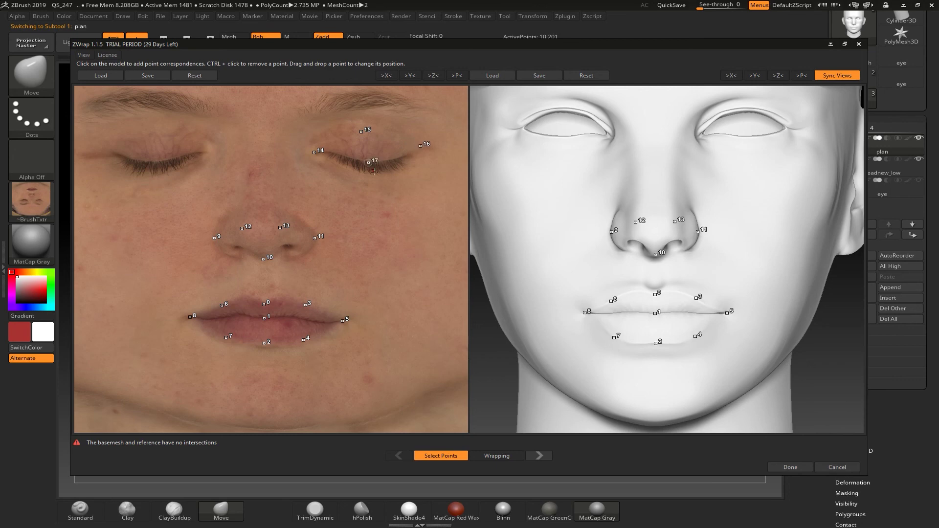
Place the matching points 14 to 17 around the head model's left eye: inner corner, upper lid, outer corner and lower lid
{"action": "left_click", "coordinate": [699, 133]}
{"action": "left_click", "coordinate": [745, 108]}
{"action": "left_click", "coordinate": [793, 127]}
{"action": "left_click", "coordinate": [751, 139]}
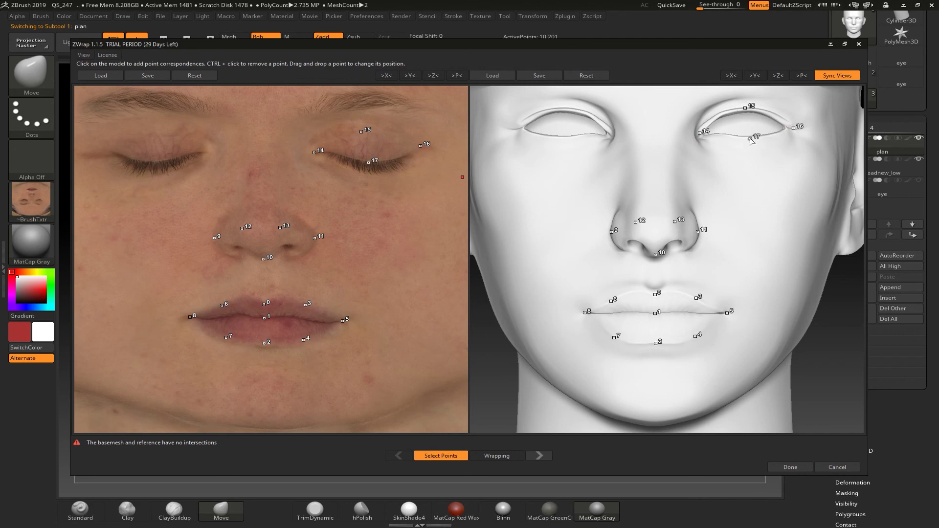
Mark points 18 to 21 around the subject's right eye on the face image and at the same spots on the head model
{"action": "left_click", "coordinate": [208, 152]}
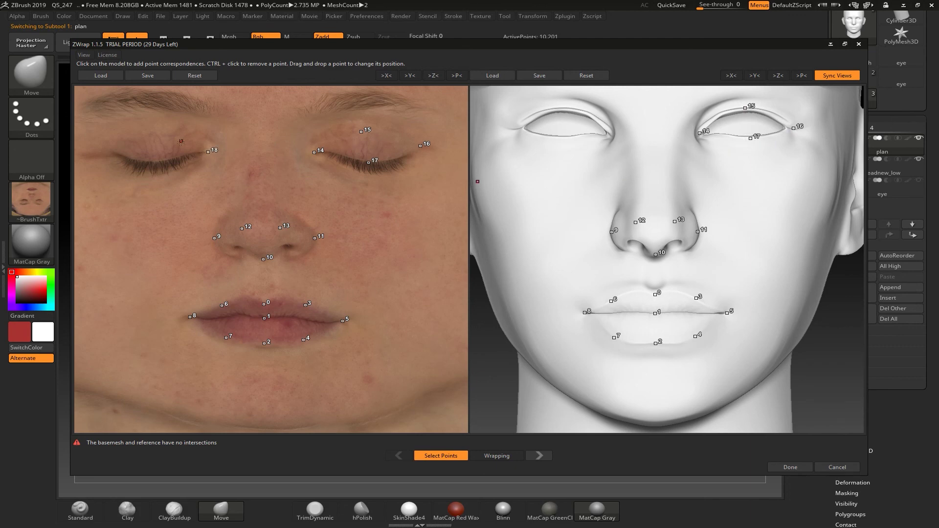
{"action": "left_click", "coordinate": [156, 133]}
{"action": "left_click", "coordinate": [153, 162]}
{"action": "left_click", "coordinate": [609, 133]}
{"action": "left_click", "coordinate": [566, 106]}
{"action": "left_click", "coordinate": [564, 138]}
{"action": "left_click", "coordinate": [521, 127]}
{"action": "key", "text": "alt"}
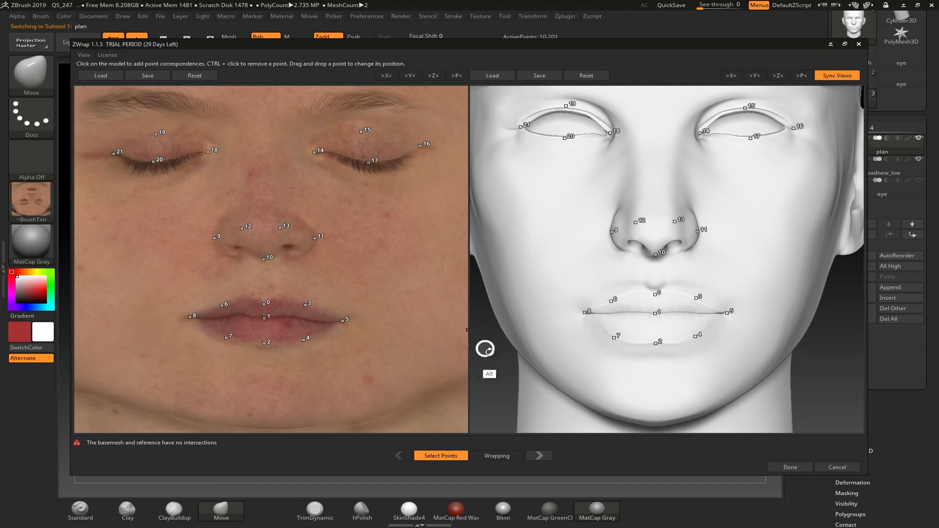
Mark points 22 and 23 at the lower and upper front edge of the subject's left ear on the face image
{"action": "left_click_drag", "start_coordinate": [490, 362], "coordinate": [407, 384], "text": "alt"}
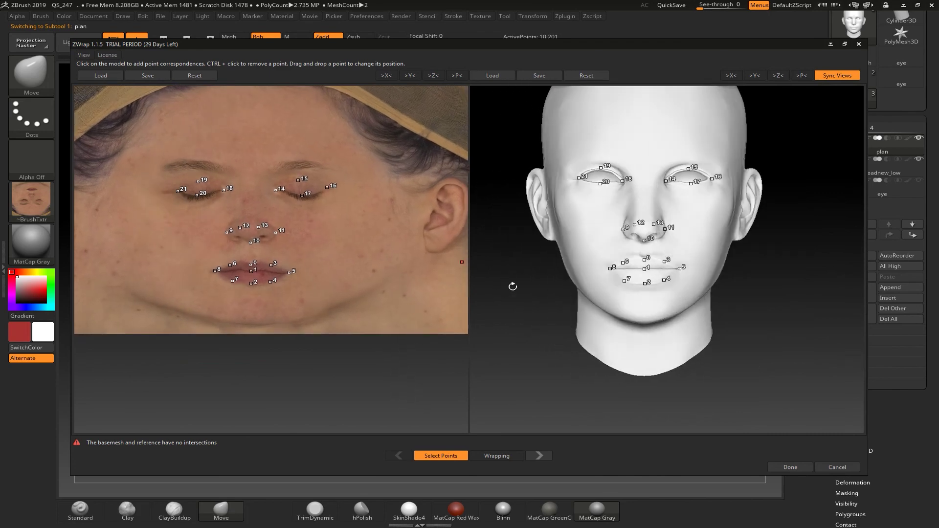
{"action": "left_click", "coordinate": [424, 226]}
{"action": "mouse_move", "coordinate": [290, 384]}
{"action": "left_mouse_down", "text": "alt"}
{"action": "mouse_move", "coordinate": [343, 380]}
{"action": "mouse_move", "coordinate": [272, 306]}
{"action": "mouse_move", "coordinate": [268, 379]}
{"action": "mouse_move", "coordinate": [236, 381]}
{"action": "mouse_move", "coordinate": [280, 388]}
{"action": "left_mouse_up", "text": "alt"}
{"action": "left_click", "coordinate": [148, 224]}
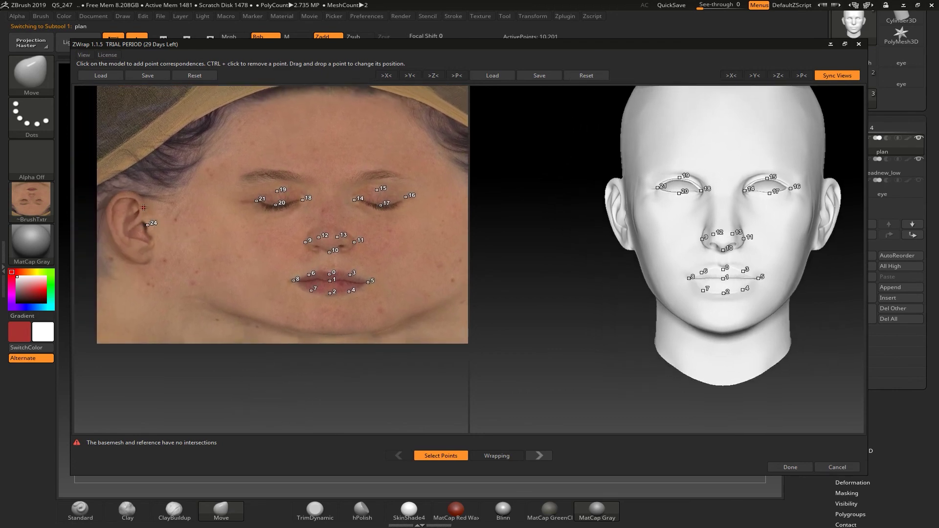
{"action": "left_click_drag", "start_coordinate": [289, 382], "coordinate": [348, 390], "text": "alt"}
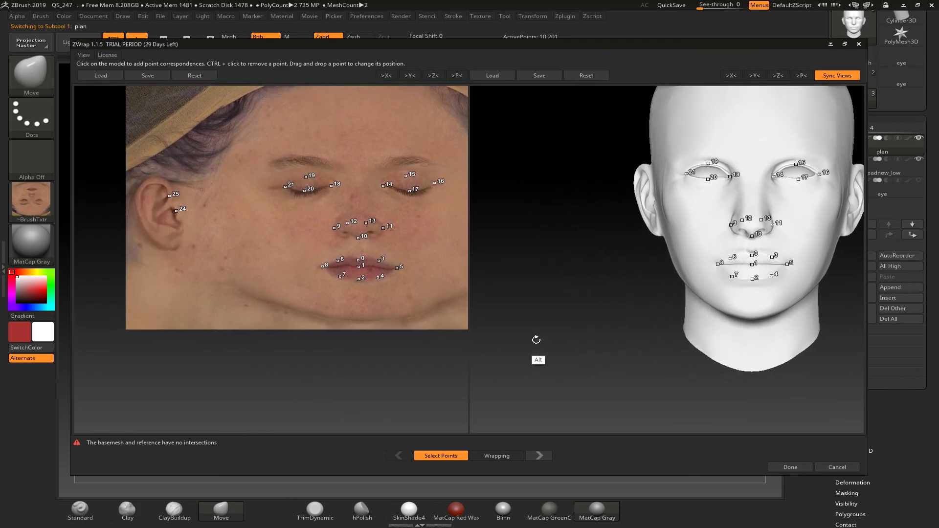
{"action": "key", "text": "ctrl+z"}
{"action": "key", "text": "ctrl+z"}
Mark points 24 and 25 on the subject's right ear in the face image and place matching points 22 to 25 on the head model's ears
{"action": "left_click", "coordinate": [180, 221]}
{"action": "left_click", "coordinate": [170, 194]}
{"action": "left_click_drag", "start_coordinate": [614, 318], "coordinate": [515, 310], "text": "alt"}
{"action": "left_click_drag", "start_coordinate": [711, 290], "coordinate": [753, 269]}
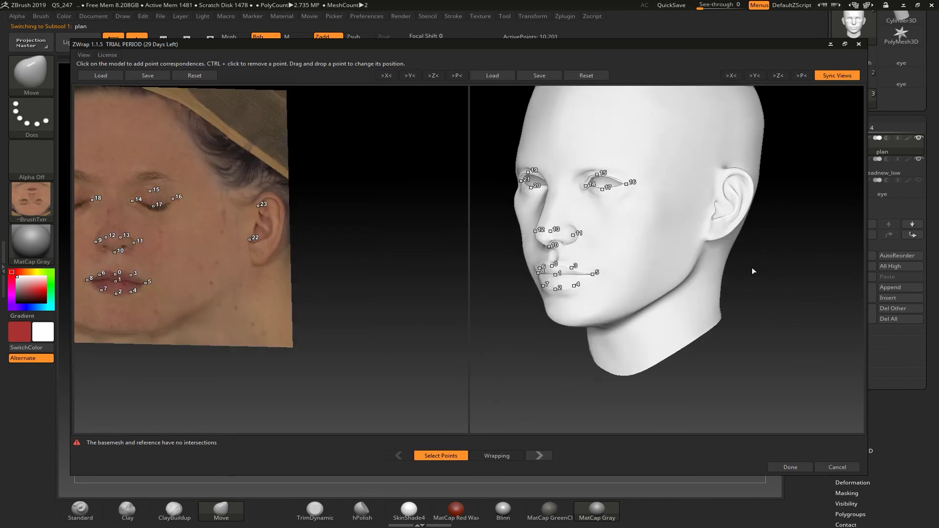
{"action": "left_click", "coordinate": [713, 217]}
{"action": "left_click", "coordinate": [722, 181]}
{"action": "left_click_drag", "start_coordinate": [569, 349], "coordinate": [616, 352]}
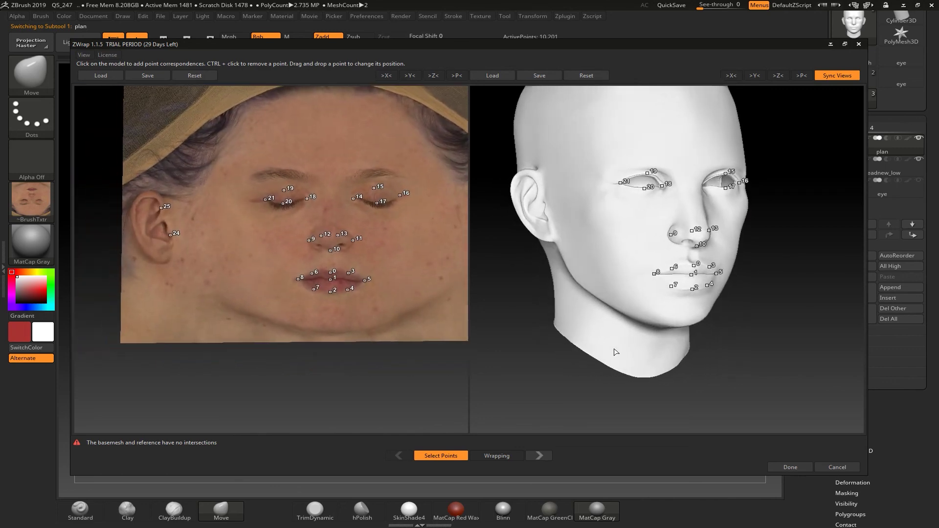
{"action": "left_click", "coordinate": [548, 218]}
{"action": "left_click", "coordinate": [540, 187]}
{"action": "left_click_drag", "start_coordinate": [530, 334], "coordinate": [516, 329]}
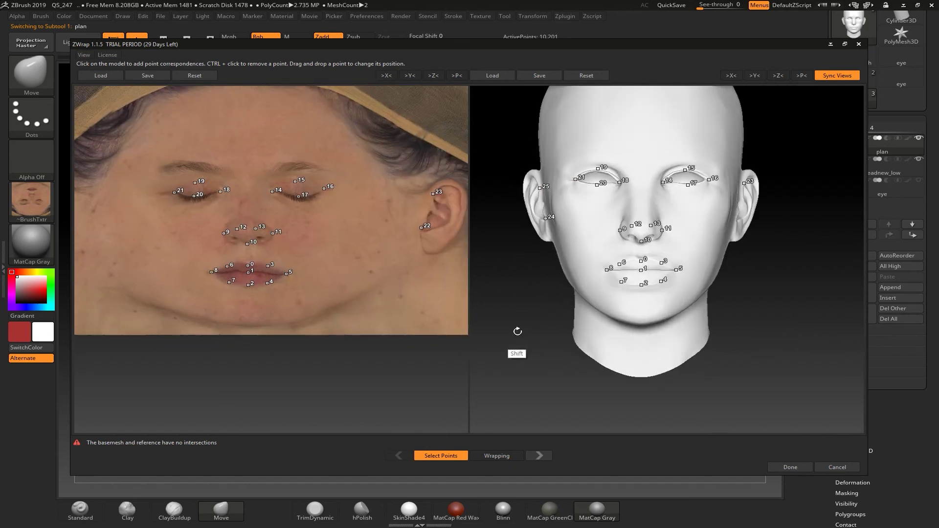
Mark points 26 and 27 along the chin's lower edge on the face image and at the same spots on the head model
{"action": "left_click", "coordinate": [228, 322]}
{"action": "left_click", "coordinate": [277, 322]}
{"action": "left_click", "coordinate": [613, 316]}
{"action": "left_click", "coordinate": [673, 314]}
Mark points 28 and 29 at the inner ends of both eyebrows on the face image and the head model
{"action": "left_click", "coordinate": [216, 172]}
{"action": "left_click", "coordinate": [273, 170]}
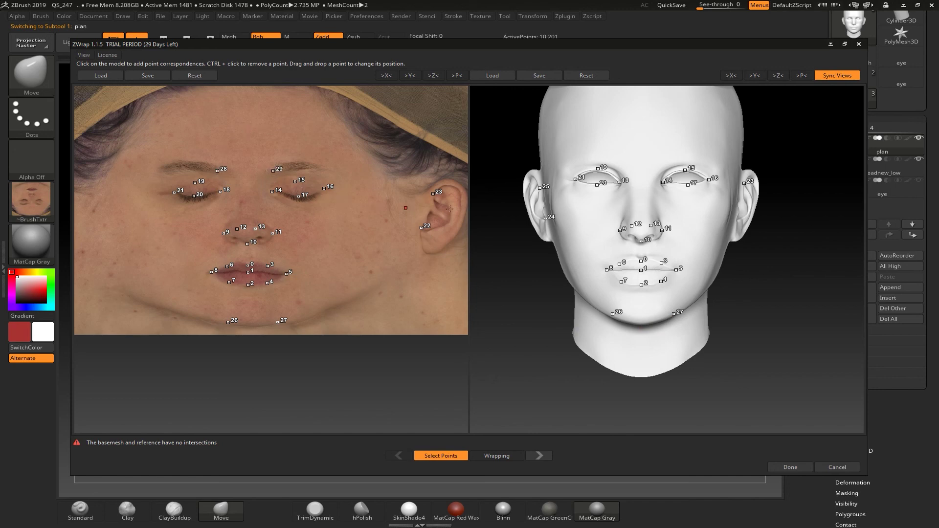
{"action": "left_click", "coordinate": [616, 161]}
{"action": "left_click", "coordinate": [666, 161]}
Mark points 30 to 32 across the upper forehead near the hairline on the face image and on the head model
{"action": "middle_click_drag", "start_coordinate": [763, 263], "coordinate": [752, 304]}
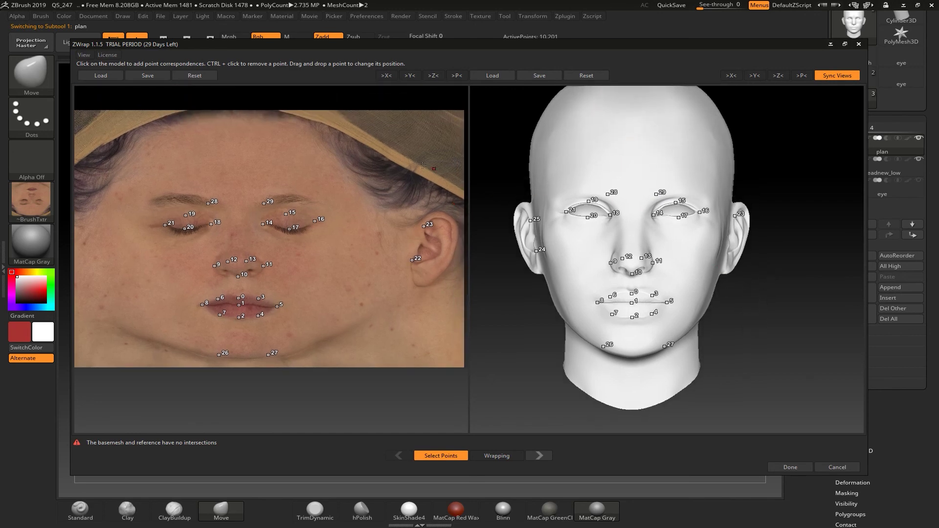
{"action": "left_click", "coordinate": [175, 125]}
{"action": "left_click", "coordinate": [236, 116]}
{"action": "left_click", "coordinate": [302, 125]}
{"action": "left_click", "coordinate": [578, 135]}
{"action": "left_click", "coordinate": [635, 119]}
{"action": "left_click", "coordinate": [685, 138]}
Mark points 33 and 34 on both sides of the jaw on the face image and the matching jawline spots on the head model
{"action": "left_click", "coordinate": [372, 317]}
{"action": "left_click", "coordinate": [112, 320]}
{"action": "left_click_drag", "start_coordinate": [753, 327], "coordinate": [778, 335]}
{"action": "left_click", "coordinate": [714, 322]}
{"action": "left_click", "coordinate": [580, 326]}
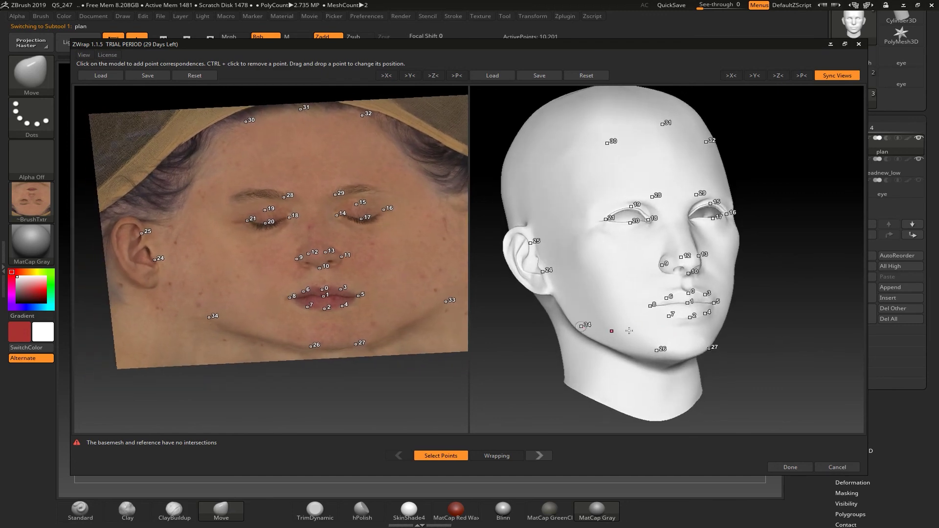
Mark points 35 to 37 around the left ear's outer rim, from lobe to upper rim, on the face image and the head model
{"action": "left_click_drag", "start_coordinate": [775, 321], "coordinate": [741, 326], "text": "shift"}
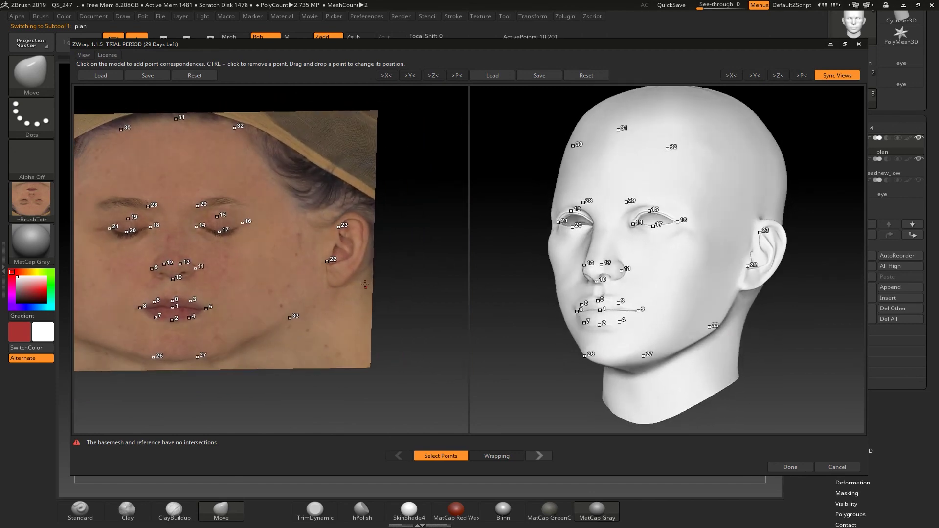
{"action": "left_click", "coordinate": [347, 278]}
{"action": "left_click", "coordinate": [364, 247]}
{"action": "left_click", "coordinate": [367, 225]}
{"action": "left_click_drag", "start_coordinate": [793, 331], "coordinate": [777, 333]}
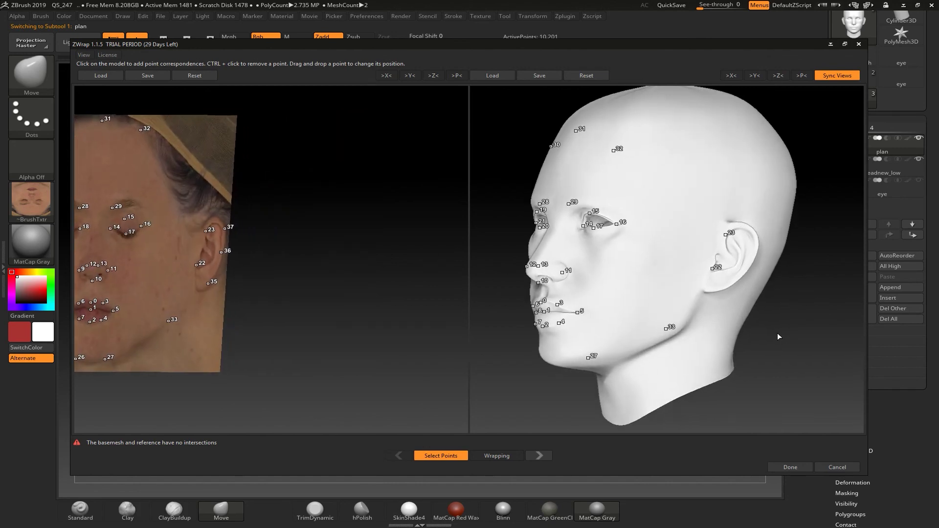
{"action": "left_click", "coordinate": [722, 289]}
{"action": "left_click", "coordinate": [752, 264]}
{"action": "left_click", "coordinate": [756, 231]}
Mark points 38 to 40 around the outer rim of the subject's right ear, from lobe to top, on the face image
{"action": "left_click_drag", "start_coordinate": [385, 284], "coordinate": [404, 289]}
{"action": "left_click_drag", "start_coordinate": [367, 335], "coordinate": [749, 297], "text": "alt"}
{"action": "left_click", "coordinate": [182, 278]}
{"action": "left_click", "coordinate": [170, 274]}
{"action": "left_click", "coordinate": [142, 244]}
{"action": "left_click", "coordinate": [152, 206]}
Place the matching points 38 to 40 around the head model's right ear: lobe, outer rim and top
{"action": "left_click_drag", "start_coordinate": [561, 303], "coordinate": [614, 302], "text": "alt"}
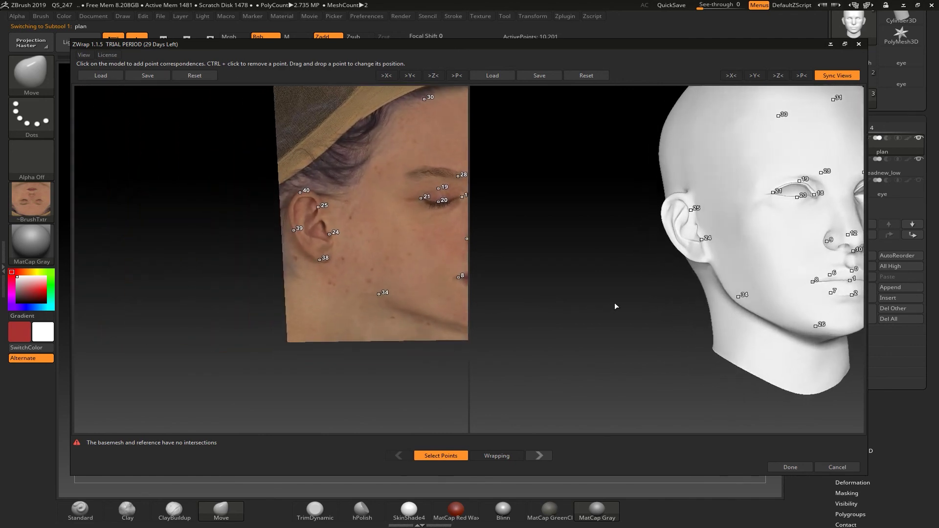
{"action": "left_click", "coordinate": [698, 260]}
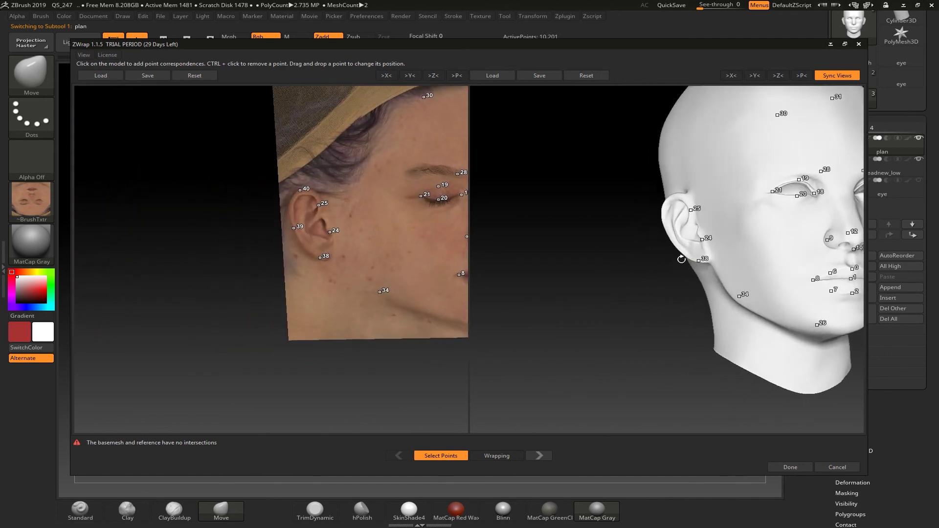
{"action": "left_click", "coordinate": [669, 232]}
{"action": "left_click", "coordinate": [675, 196]}
Finish point selection and go to the wrapping stage to view the plane's and head's point pairs together
{"action": "left_click_drag", "start_coordinate": [436, 396], "coordinate": [421, 398]}
{"action": "left_click_drag", "start_coordinate": [592, 314], "coordinate": [334, 327], "text": "alt"}
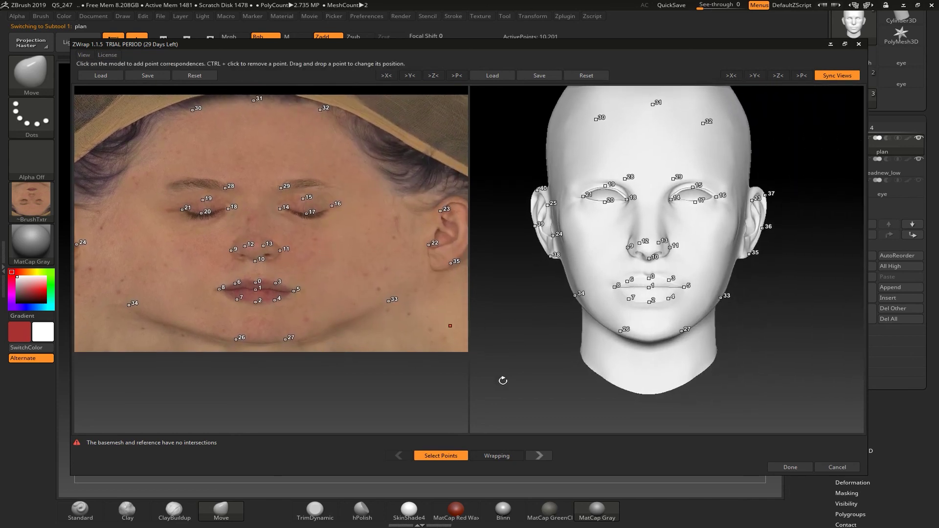
{"action": "left_click", "coordinate": [508, 456]}
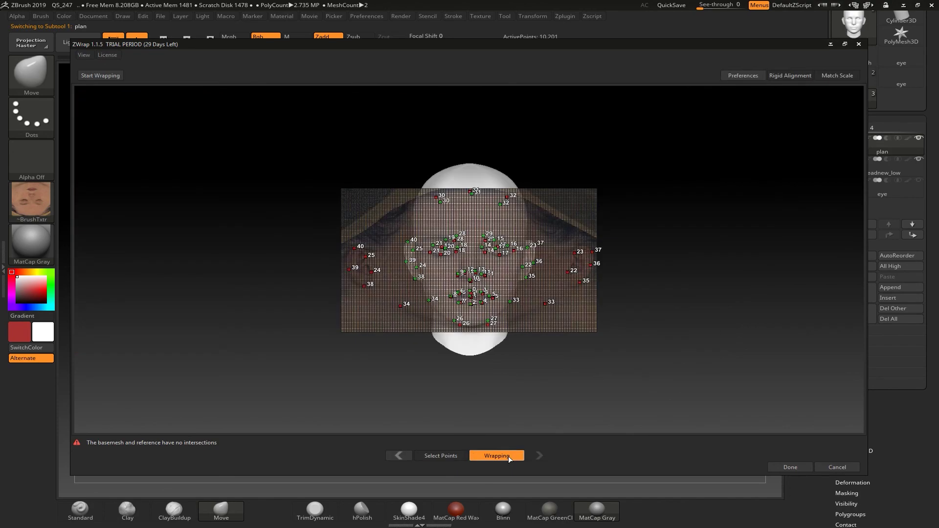
{"action": "mouse_move", "coordinate": [566, 377]}
{"action": "left_mouse_down", "text": "alt"}
{"action": "mouse_move", "coordinate": [625, 381]}
{"action": "mouse_move", "coordinate": [548, 377]}
{"action": "left_mouse_up", "text": "alt"}
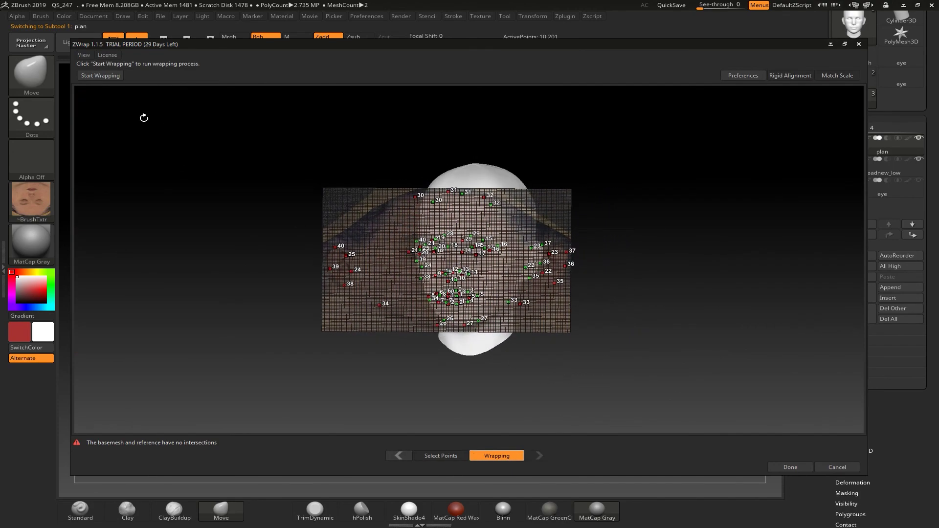
Run the ZWrap wrapping process of the textured plane onto the head and accept the finished result
{"action": "left_click", "coordinate": [103, 76]}
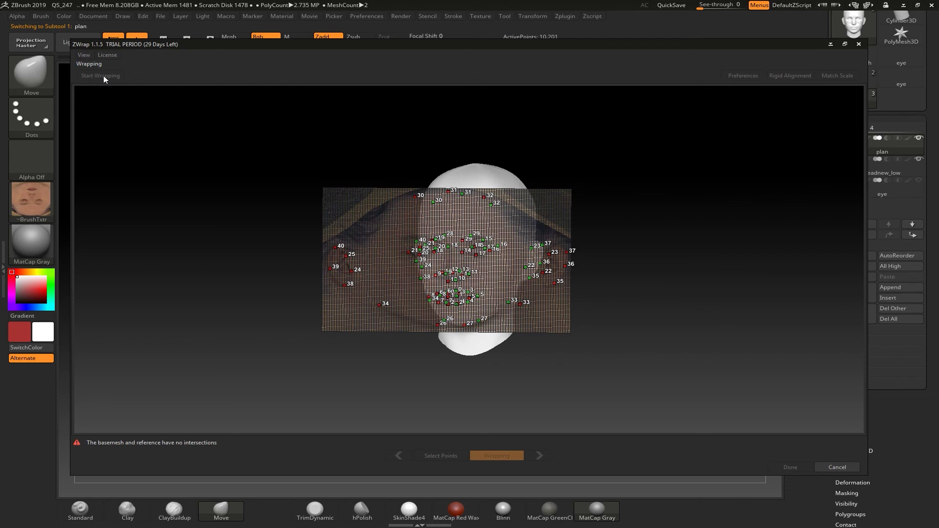
{"action": "left_click_drag", "start_coordinate": [552, 362], "coordinate": [566, 379]}
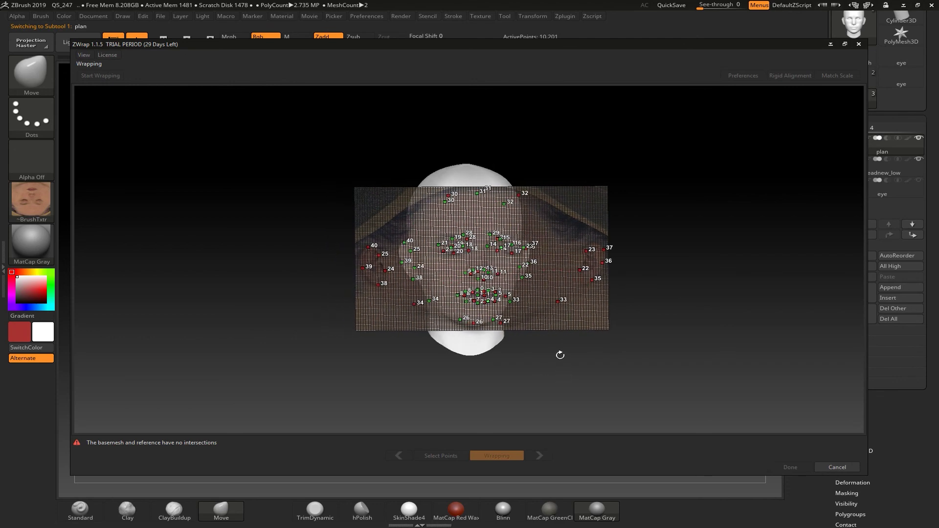
{"action": "mouse_move", "coordinate": [503, 358]}
{"action": "right_mouse_down"}
{"action": "mouse_move", "coordinate": [527, 377]}
{"action": "mouse_move", "coordinate": [670, 427]}
{"action": "right_mouse_up"}
{"action": "middle_click_drag", "start_coordinate": [642, 425], "coordinate": [641, 413]}
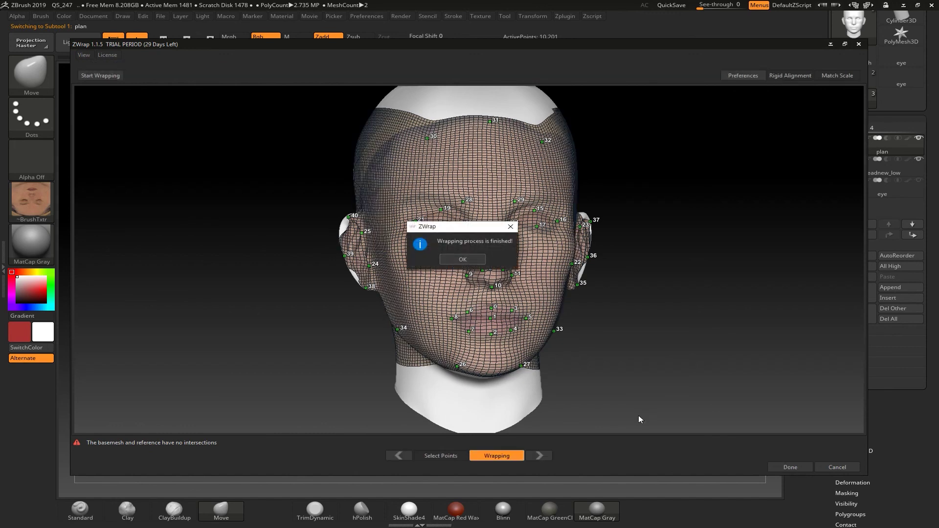
{"action": "left_click", "coordinate": [457, 260]}
{"action": "left_click", "coordinate": [794, 468]}
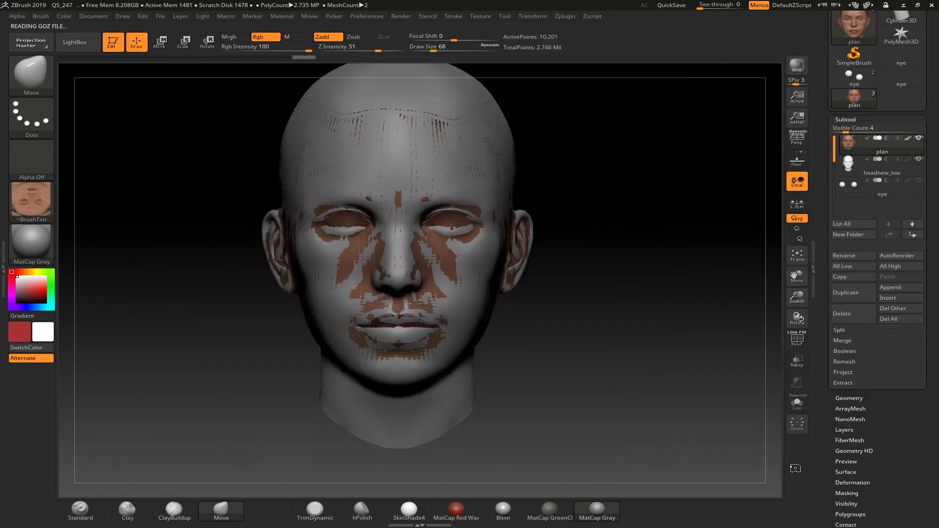
Hide the headnew_low subtool and inspect the wrapped plan mesh on its own
{"action": "left_click_drag", "start_coordinate": [620, 312], "coordinate": [778, 242]}
{"action": "left_click", "coordinate": [918, 159]}
{"action": "left_click_drag", "start_coordinate": [733, 274], "coordinate": [656, 270]}
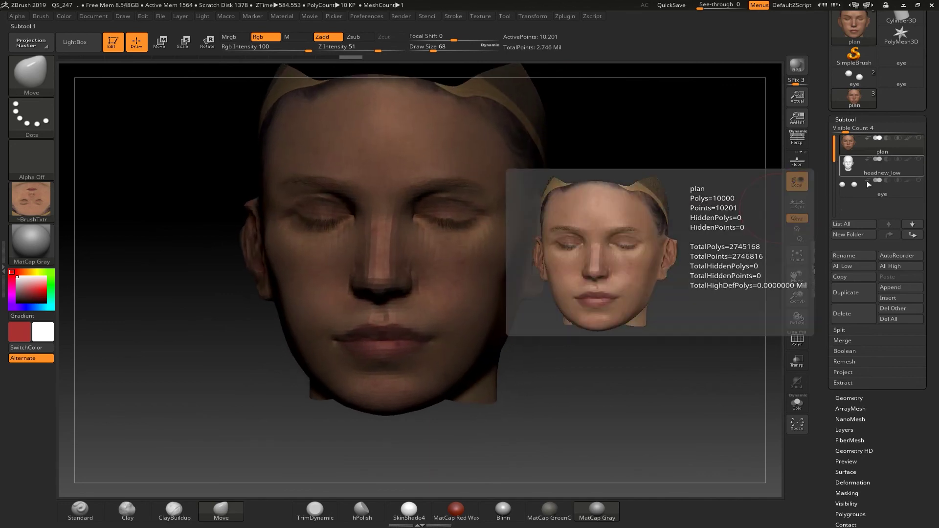
Export the plan subtool as plan.OBJ into the 3dmoeling/out folder, overwriting the existing file
{"action": "left_click_drag", "start_coordinate": [822, 409], "coordinate": [825, 475]}
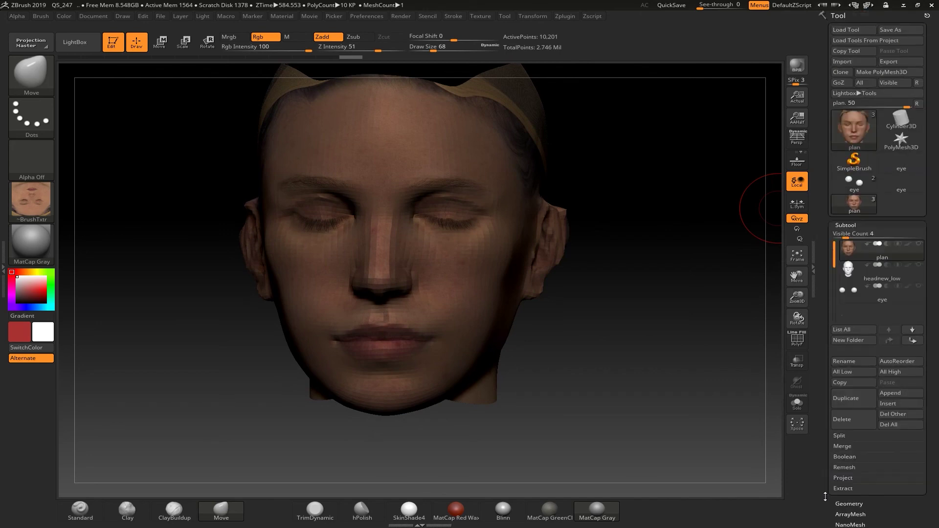
{"action": "left_click", "coordinate": [893, 70]}
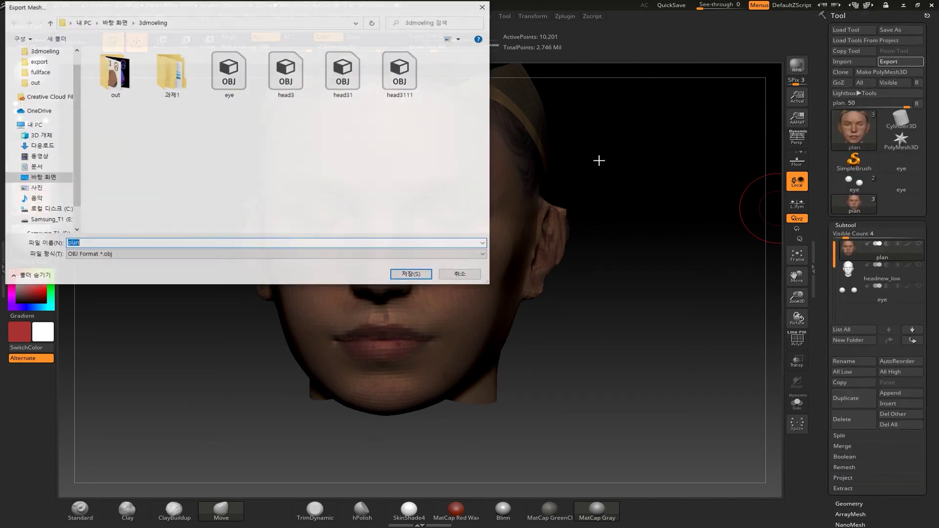
{"action": "double_click", "coordinate": [102, 82]}
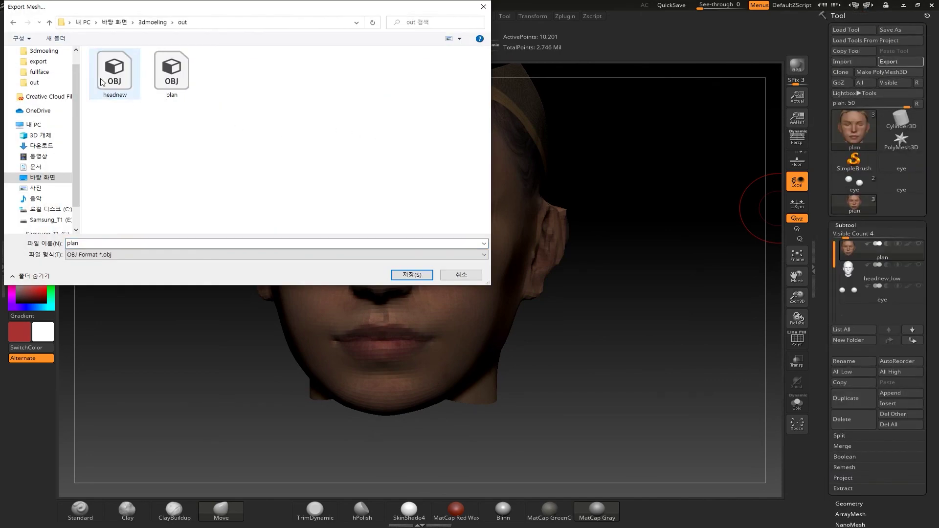
{"action": "left_click", "coordinate": [176, 80]}
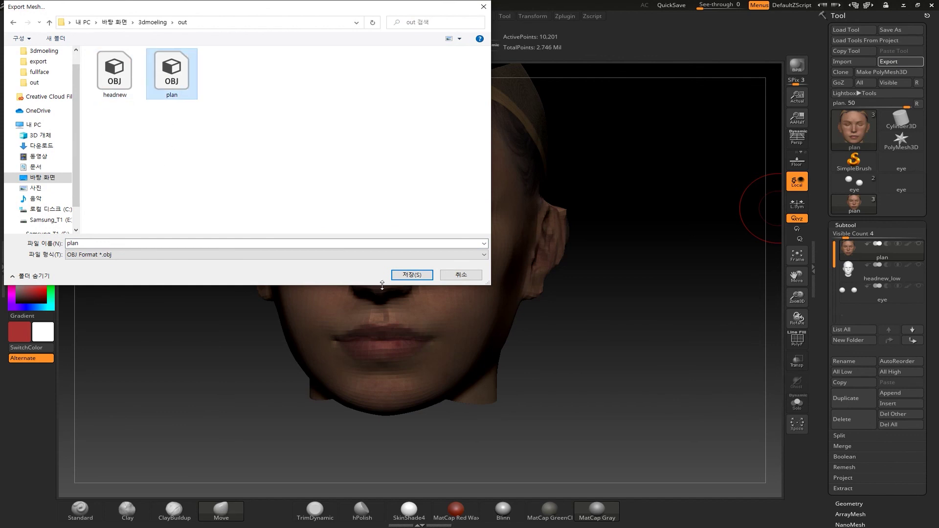
{"action": "left_click", "coordinate": [412, 275]}
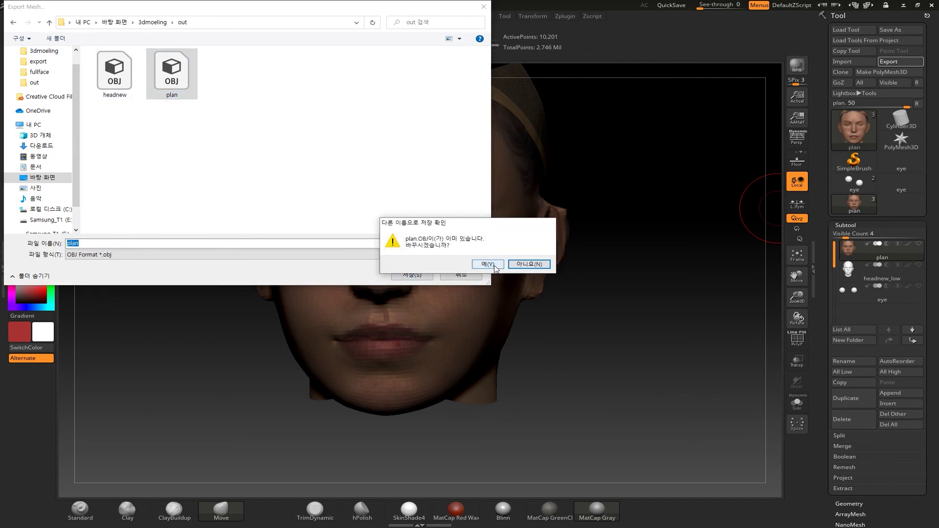
{"action": "left_click", "coordinate": [497, 268]}
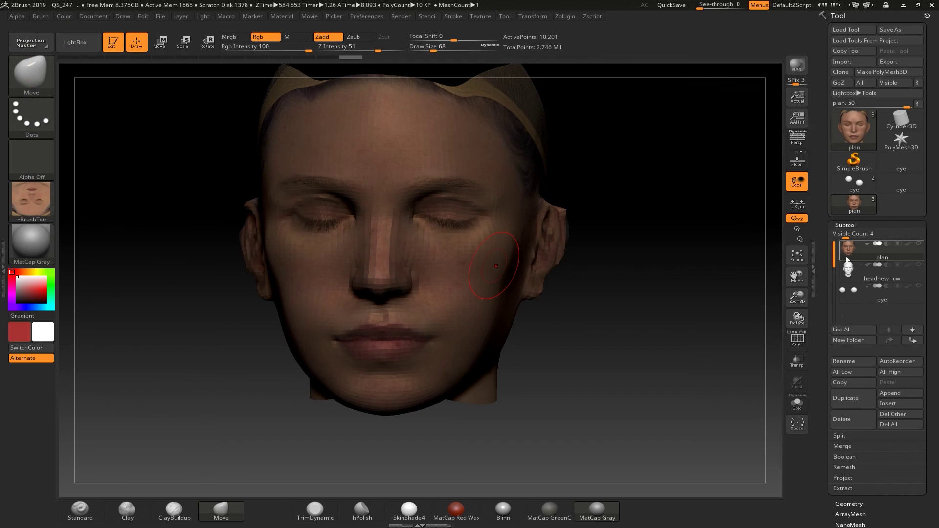
Export the headnew_low subtool as headnew.OBJ into the out folder, checking the existing file's properties and overwriting it
{"action": "mouse_move", "coordinate": [869, 277]}
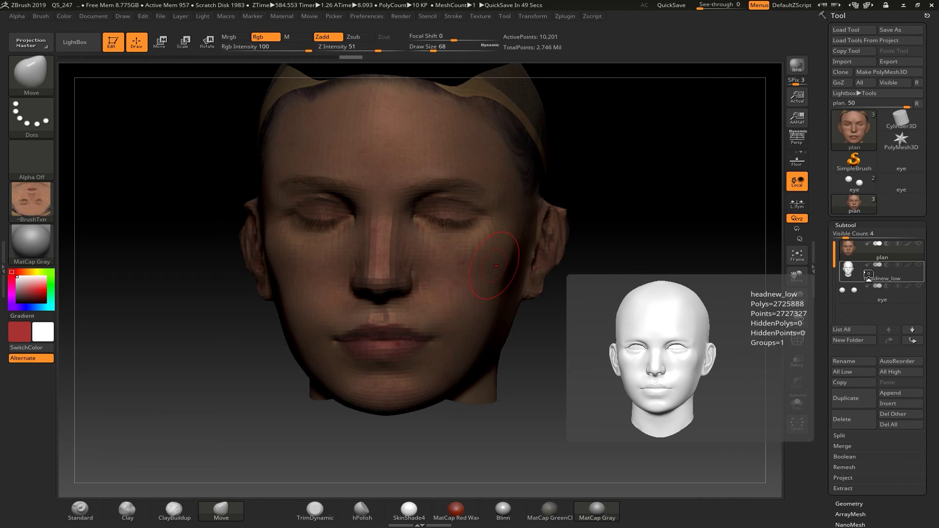
{"action": "left_click", "coordinate": [868, 274]}
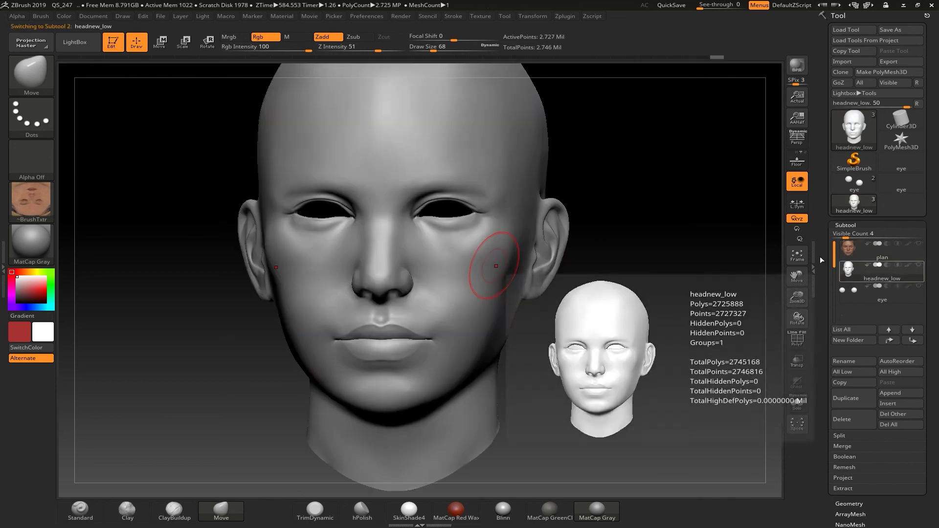
{"action": "left_click", "coordinate": [897, 62]}
{"action": "left_click", "coordinate": [114, 78]}
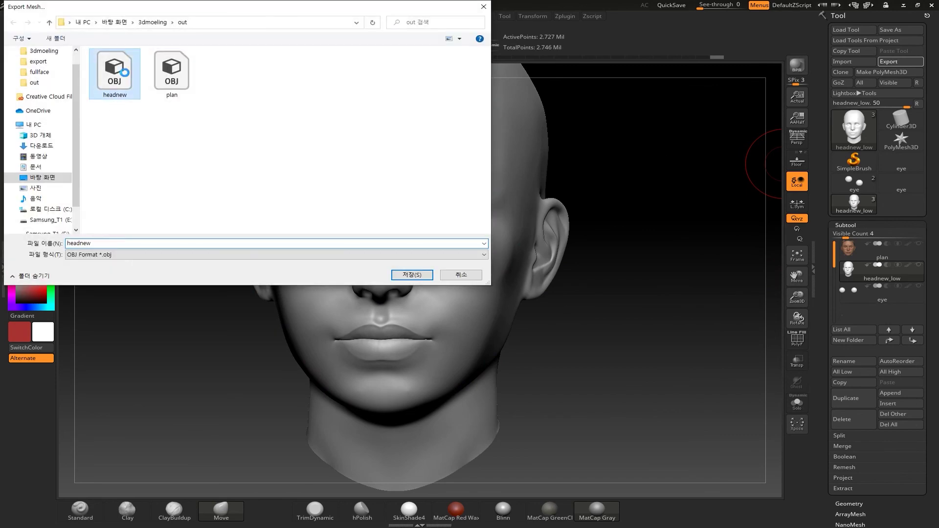
{"action": "right_click", "coordinate": [127, 73]}
{"action": "left_click", "coordinate": [101, 292]}
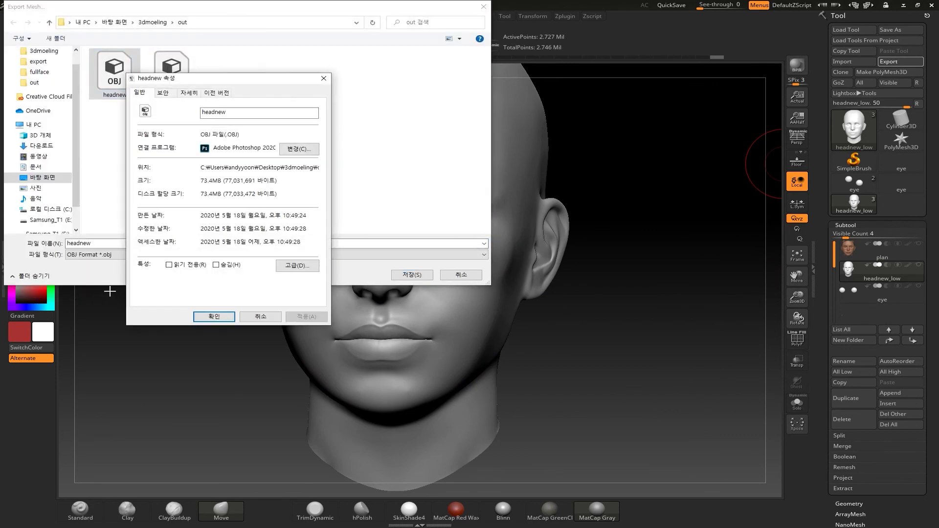
{"action": "left_click", "coordinate": [213, 317]}
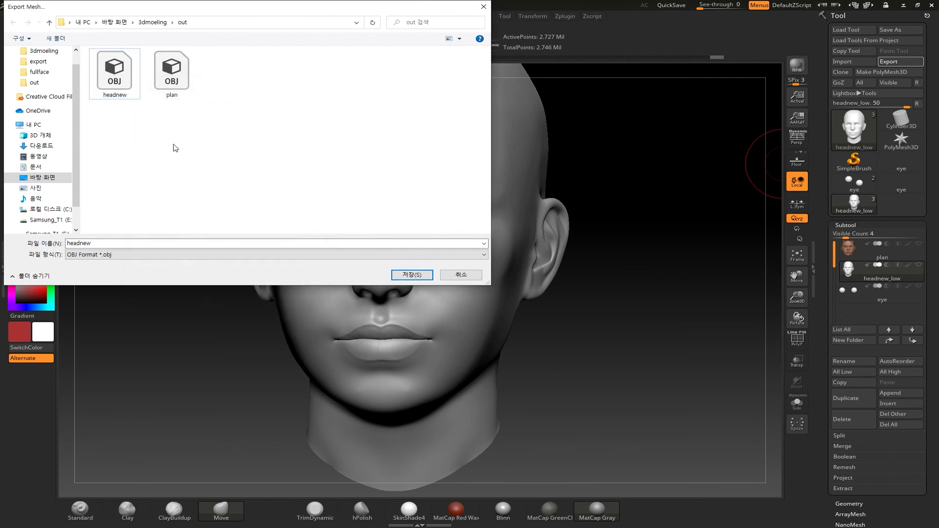
{"action": "left_click", "coordinate": [412, 275]}
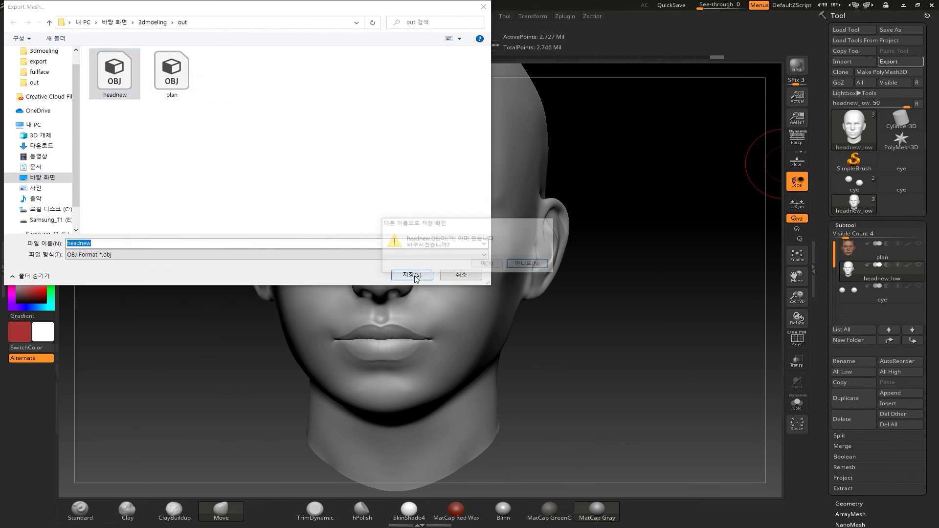
{"action": "left_click", "coordinate": [481, 264]}
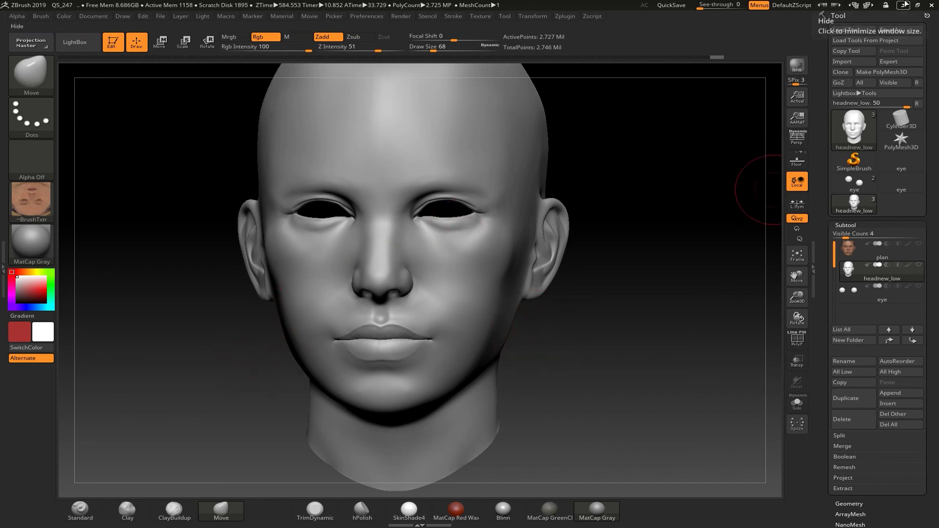
Switch to xNormal and open its list of high definition meshes
{"action": "left_click_drag", "start_coordinate": [507, 126], "coordinate": [481, 145]}
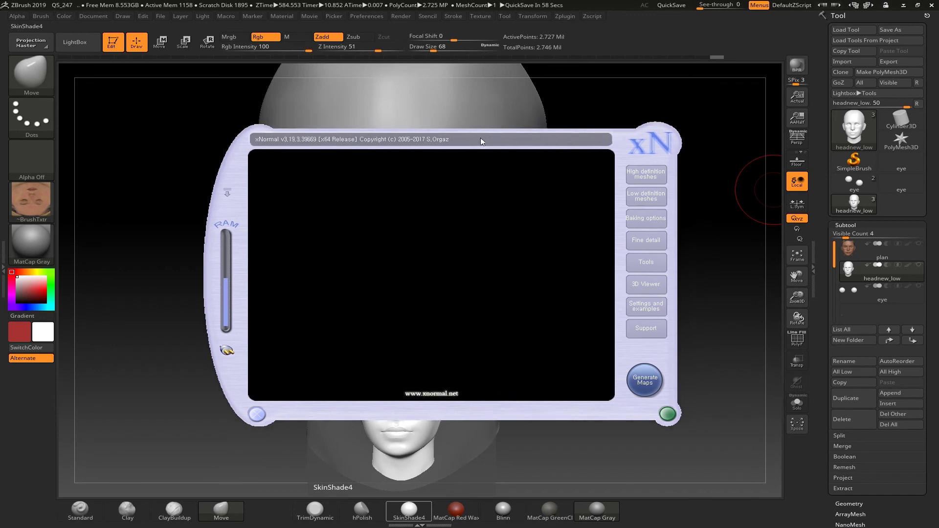
{"action": "left_click", "coordinate": [644, 176]}
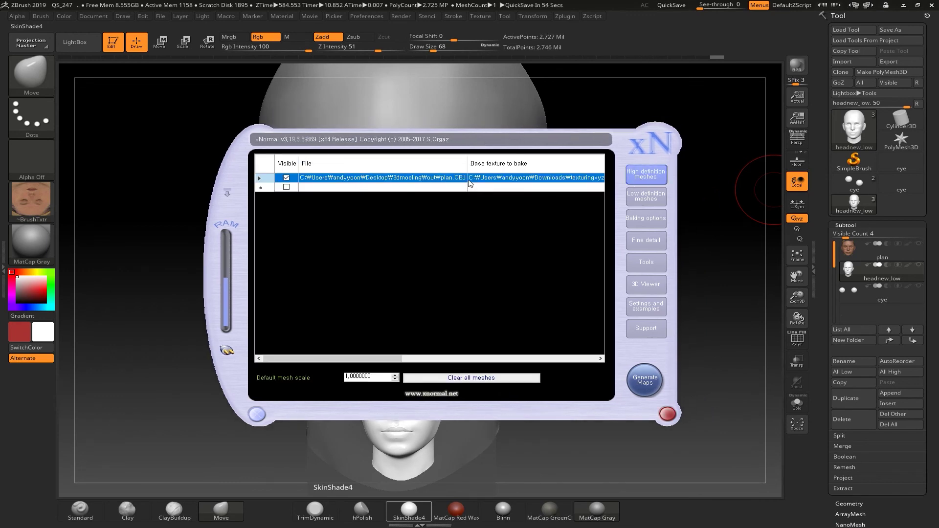
{"action": "right_click", "coordinate": [388, 180]}
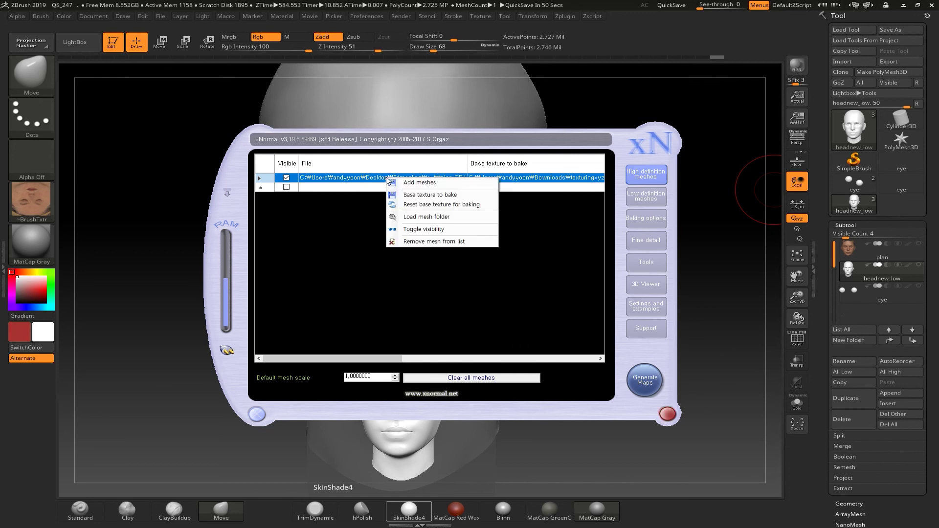
{"action": "left_click", "coordinate": [355, 181]}
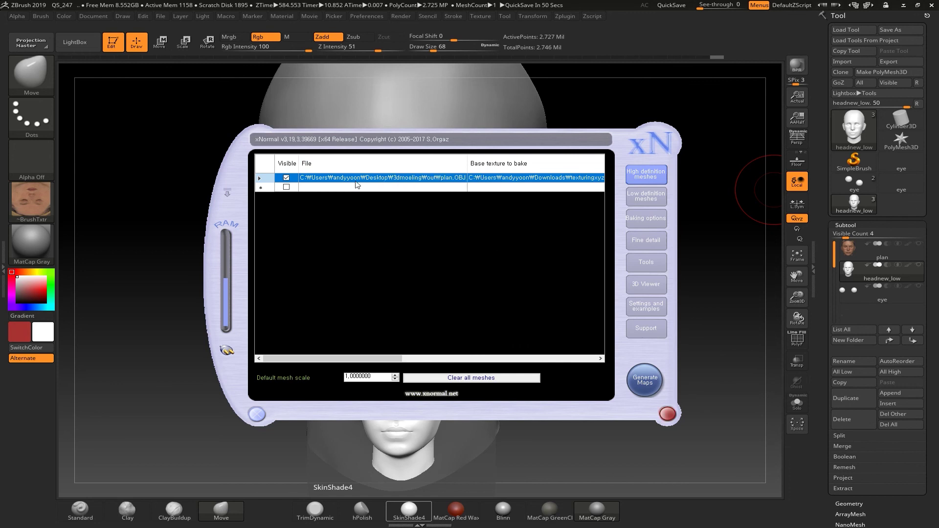
Add plan.OBJ from the out folder to the high definition meshes as a second entry
{"action": "right_click", "coordinate": [400, 178]}
{"action": "left_click", "coordinate": [377, 184]}
{"action": "right_click", "coordinate": [377, 182]}
{"action": "left_click", "coordinate": [393, 186]}
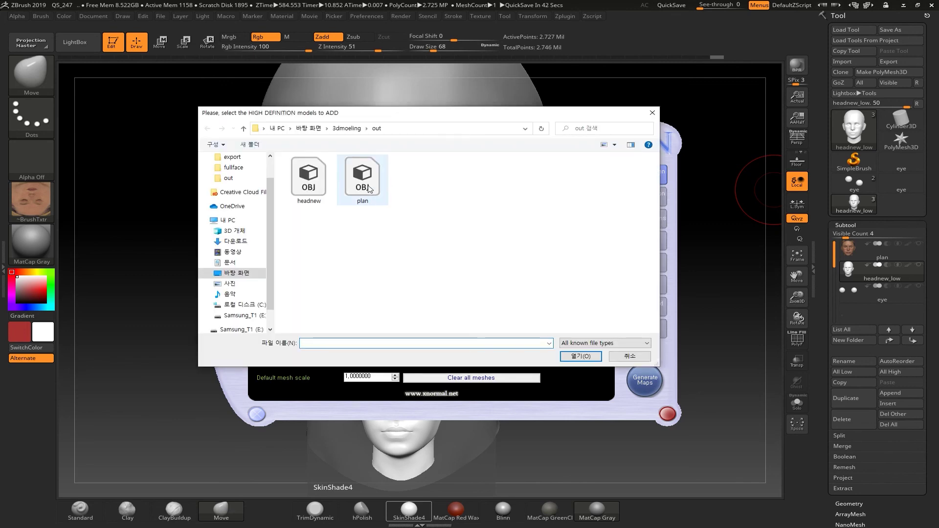
{"action": "double_click", "coordinate": [360, 124]}
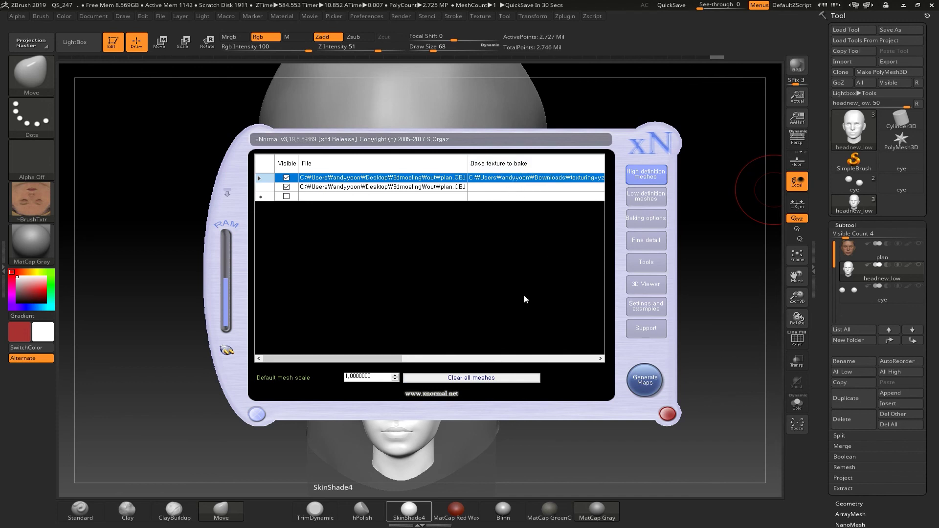
{"action": "mouse_move", "coordinate": [352, 358]}
{"action": "left_mouse_down"}
{"action": "mouse_move", "coordinate": [571, 367]}
{"action": "mouse_move", "coordinate": [346, 343]}
{"action": "left_mouse_up"}
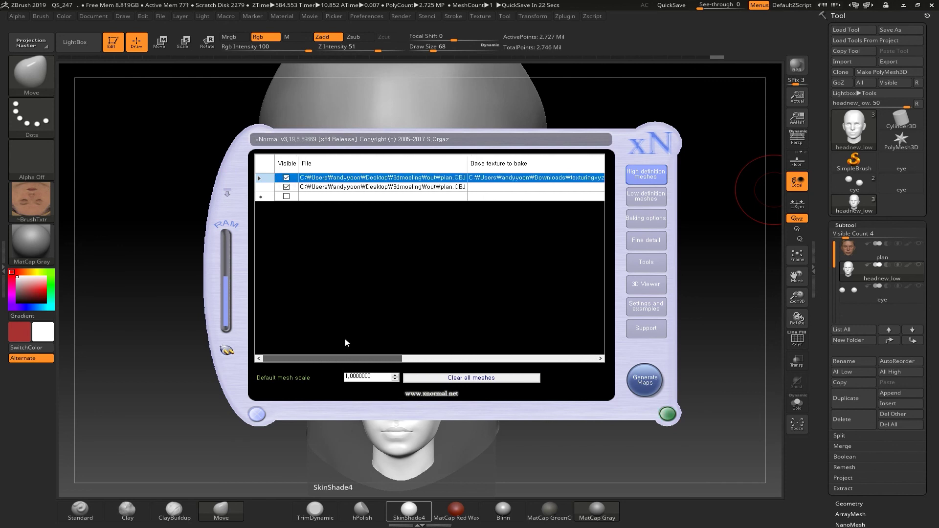
Remove the second plan.OBJ entry from the high definition meshes
{"action": "left_click", "coordinate": [408, 188]}
{"action": "right_click", "coordinate": [408, 189]}
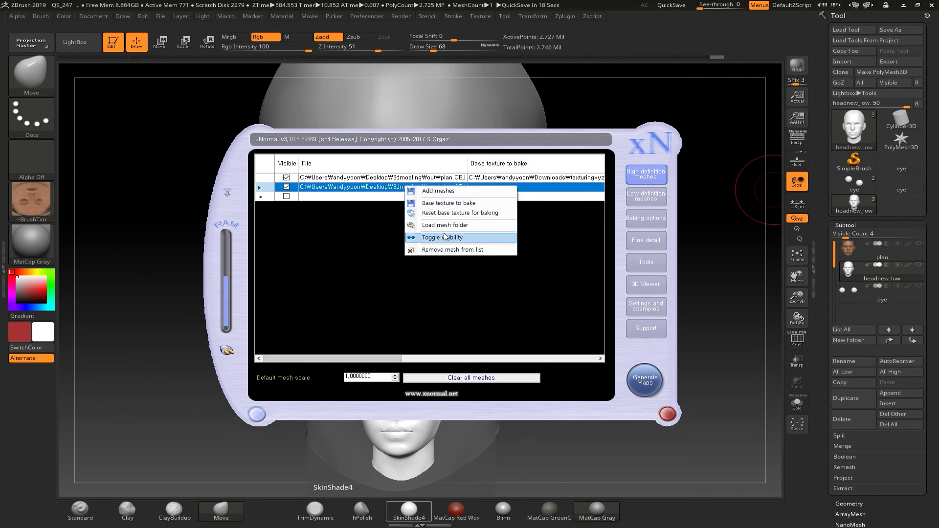
{"action": "left_click", "coordinate": [453, 215]}
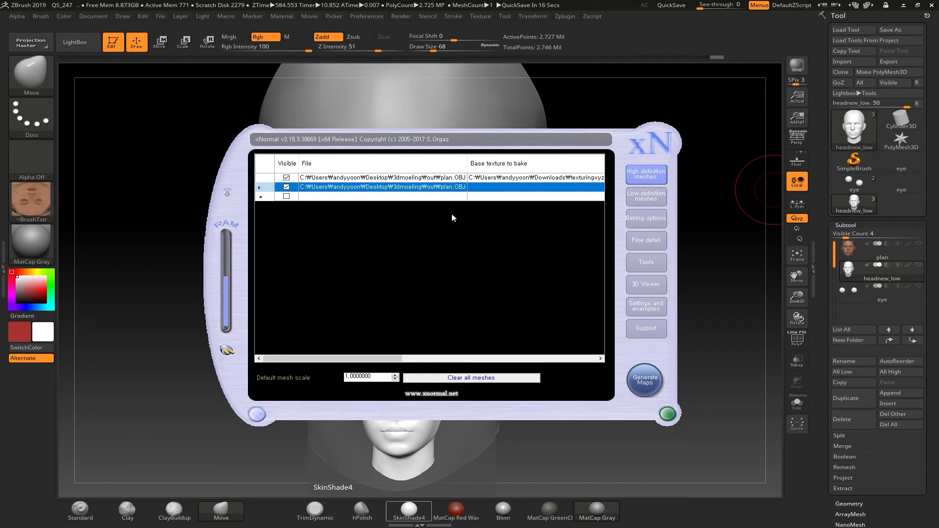
{"action": "right_click", "coordinate": [404, 189]}
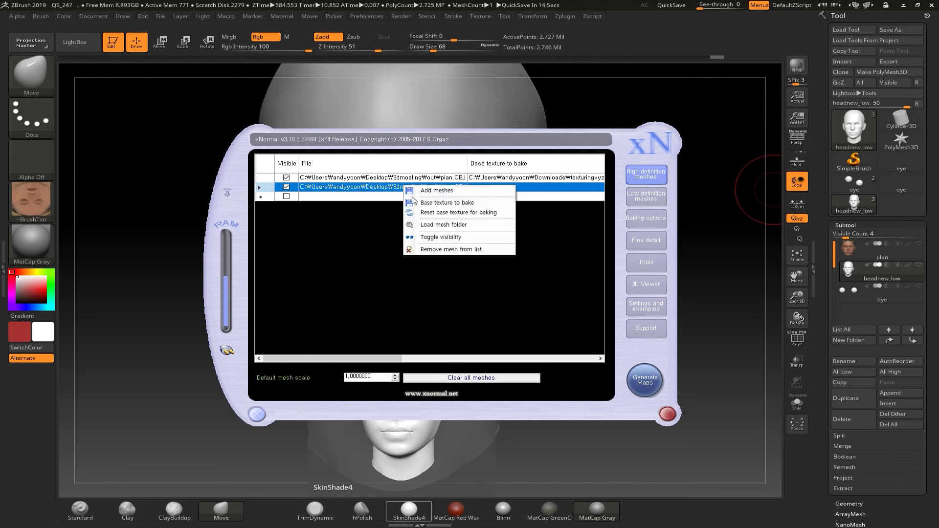
{"action": "left_click", "coordinate": [450, 250]}
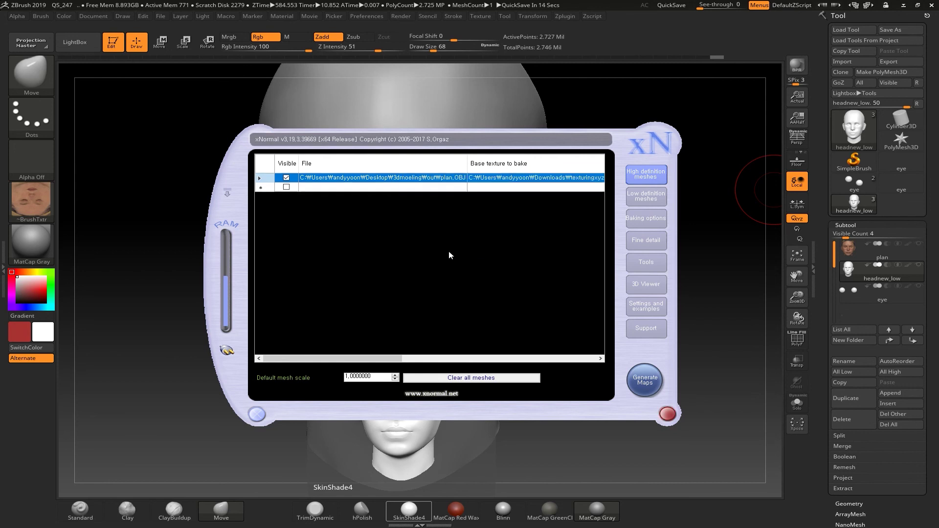
Add a fresh plan.OBJ to the high definition meshes and remove the old entry that has a base texture assigned
{"action": "right_click", "coordinate": [408, 180]}
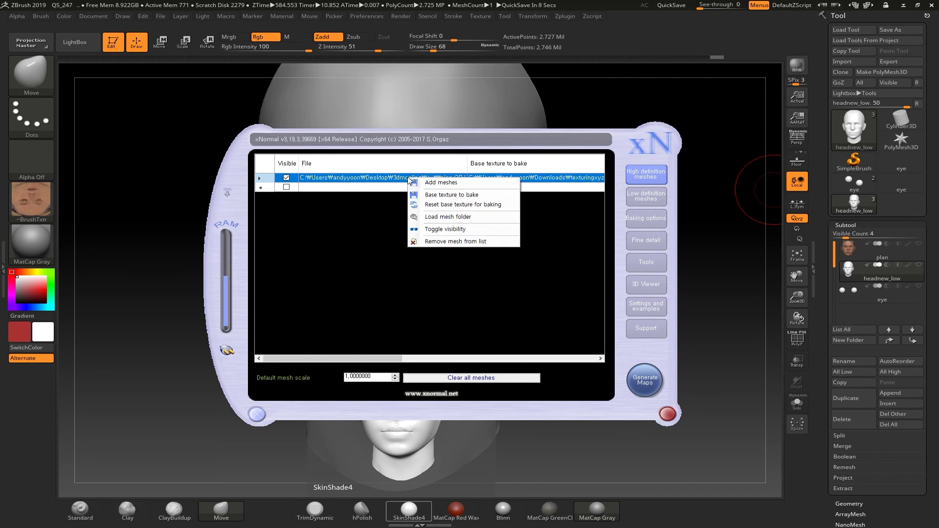
{"action": "left_click", "coordinate": [429, 185]}
{"action": "left_click", "coordinate": [364, 174]}
{"action": "double_click", "coordinate": [364, 173]}
{"action": "right_click", "coordinate": [370, 180]}
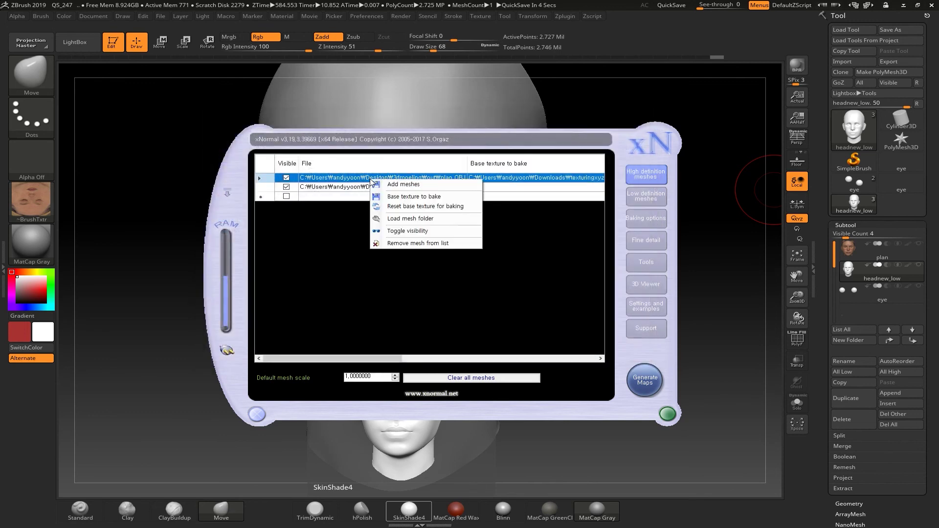
{"action": "left_click", "coordinate": [426, 242]}
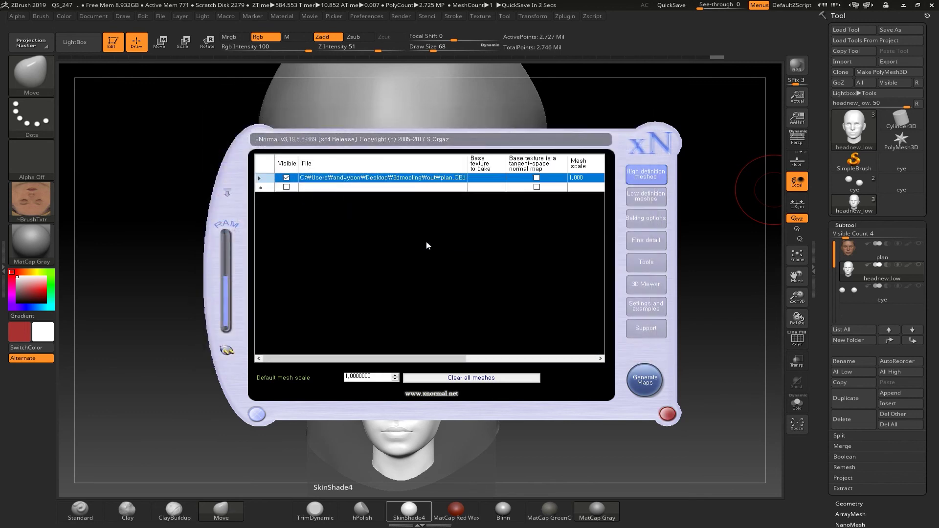
Assign fullface_CP_displacement from the texturingxyz__multichannelfaces_07 fullface folder as the base texture to bake for plan.OBJ
{"action": "mouse_move", "coordinate": [430, 358]}
{"action": "left_mouse_down"}
{"action": "mouse_move", "coordinate": [553, 363]}
{"action": "mouse_move", "coordinate": [446, 363]}
{"action": "left_mouse_up"}
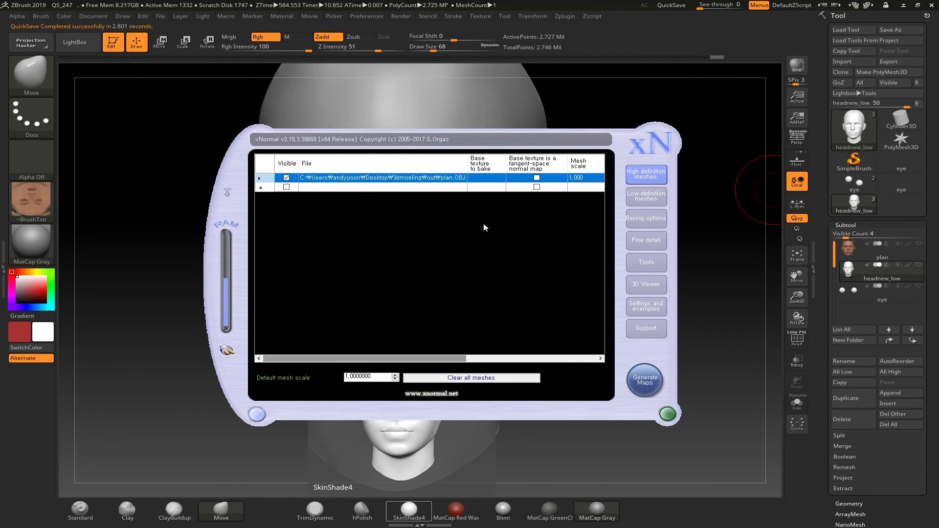
{"action": "right_click", "coordinate": [489, 181]}
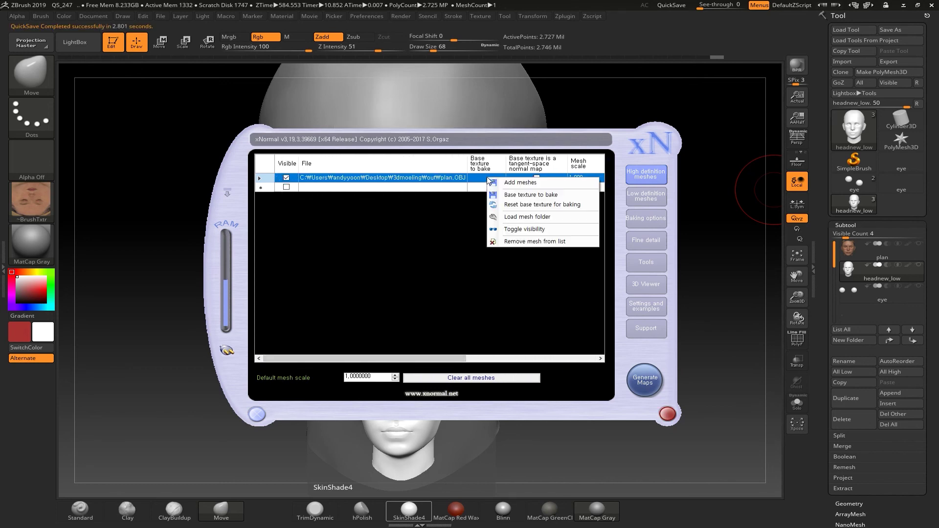
{"action": "left_click", "coordinate": [503, 198]}
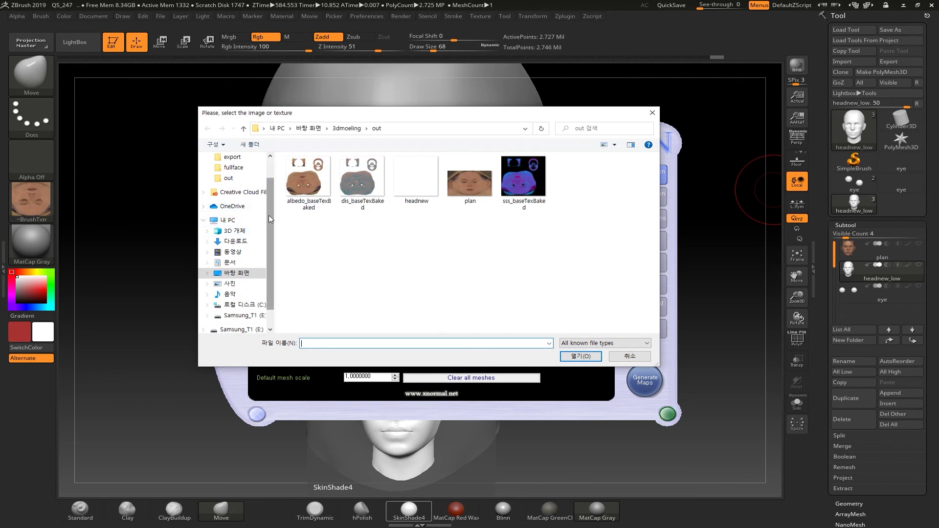
{"action": "scroll", "coordinate": [264, 220], "scroll_direction": "up", "scroll_amount": 2}
{"action": "left_click", "coordinate": [244, 272]}
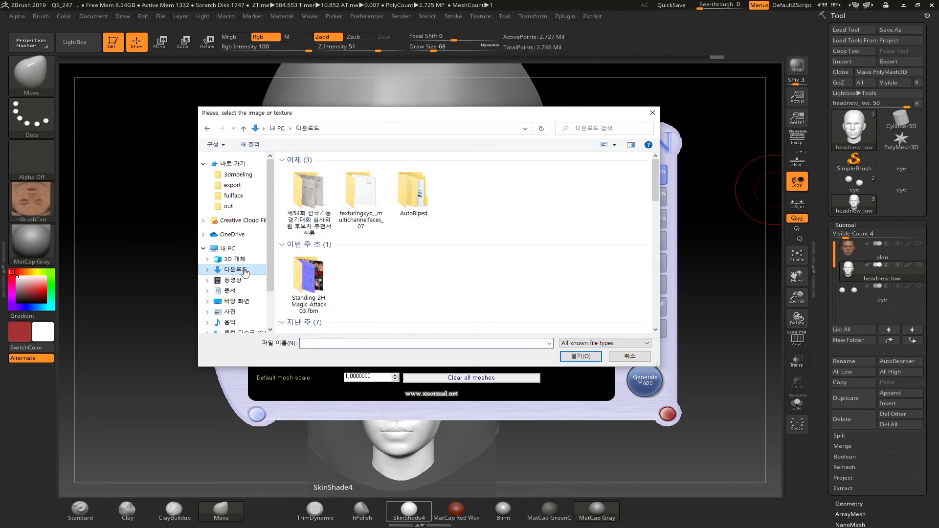
{"action": "double_click", "coordinate": [358, 189]}
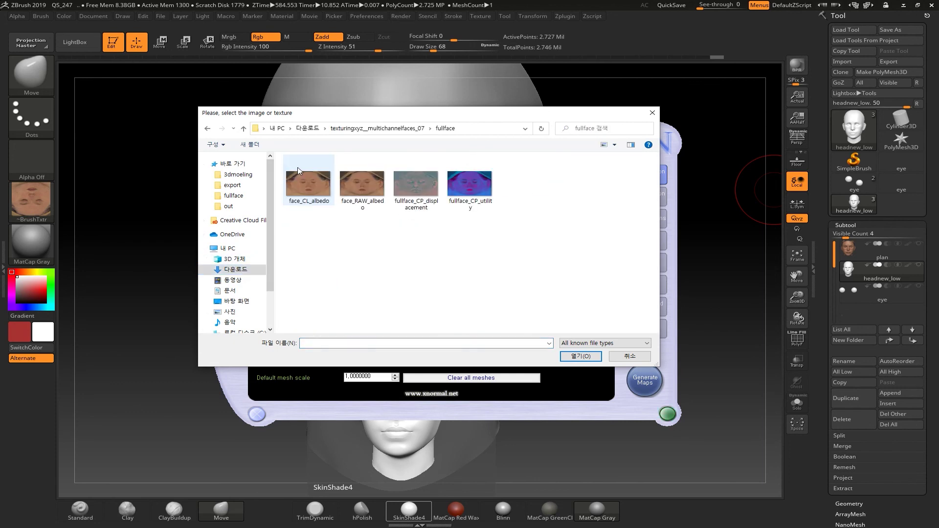
{"action": "double_click", "coordinate": [419, 187]}
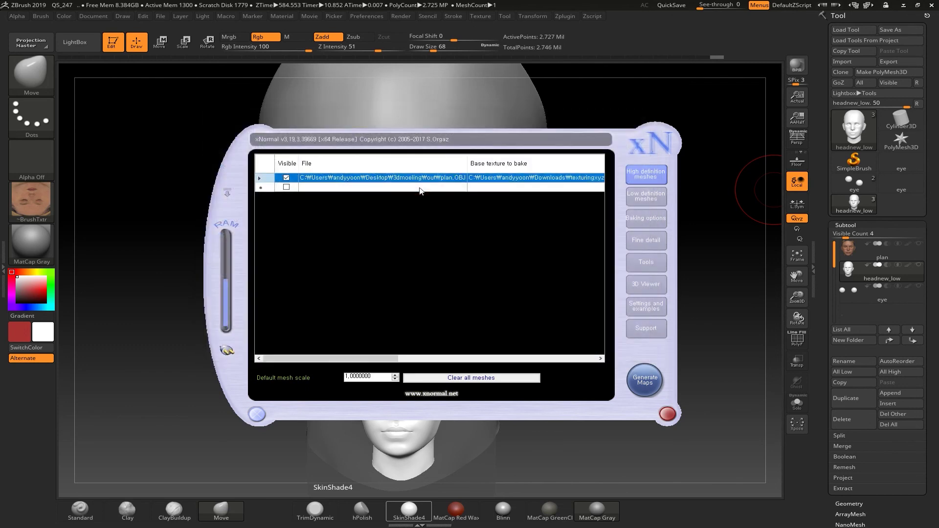
Review the smooth normals options of the plan.OBJ high definition mesh
{"action": "left_click_drag", "start_coordinate": [383, 360], "coordinate": [605, 344]}
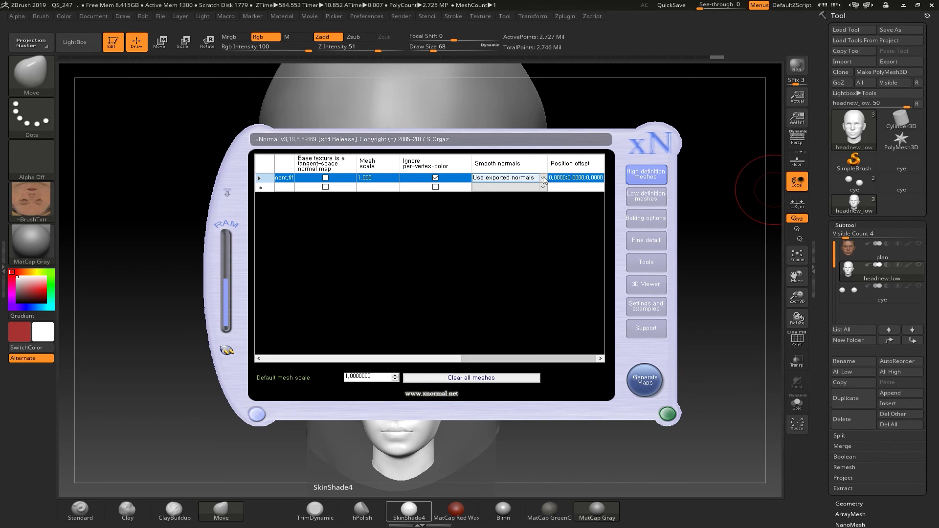
{"action": "left_click", "coordinate": [543, 178]}
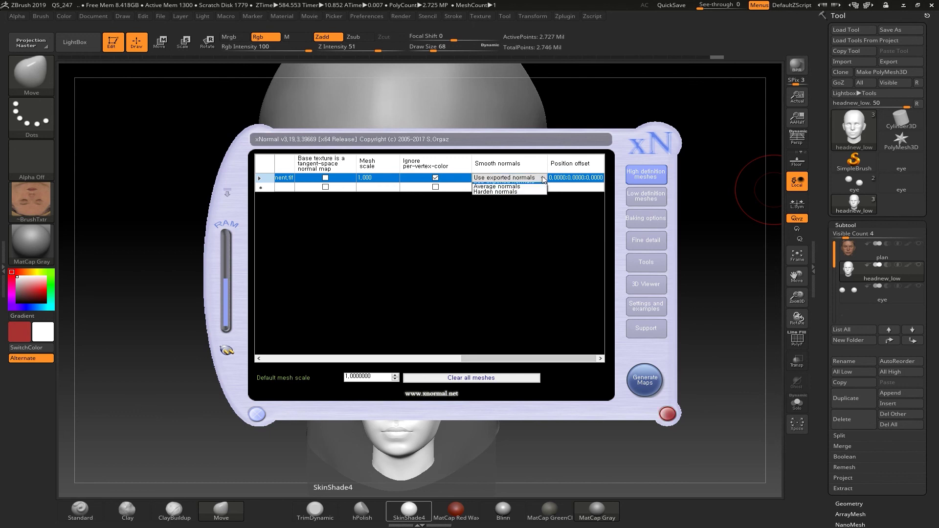
{"action": "left_click", "coordinate": [528, 240]}
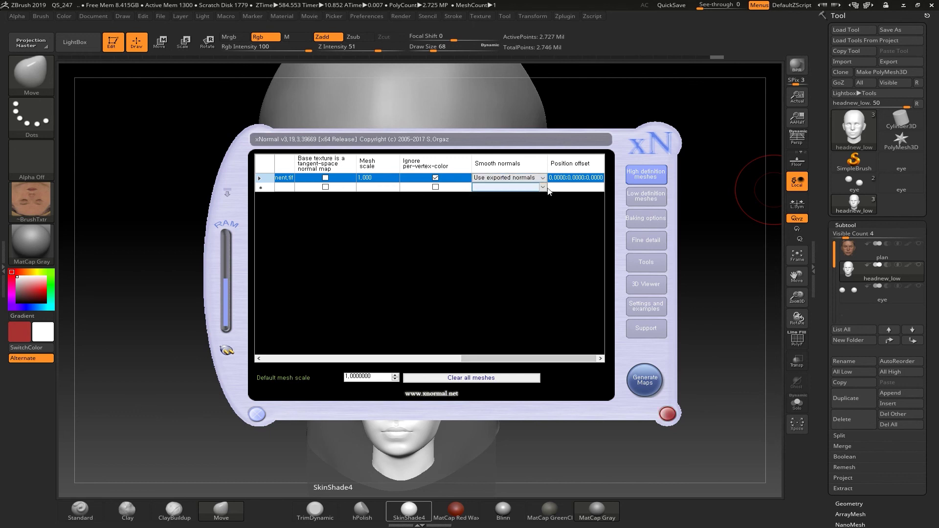
{"action": "left_click_drag", "start_coordinate": [477, 363], "coordinate": [273, 357]}
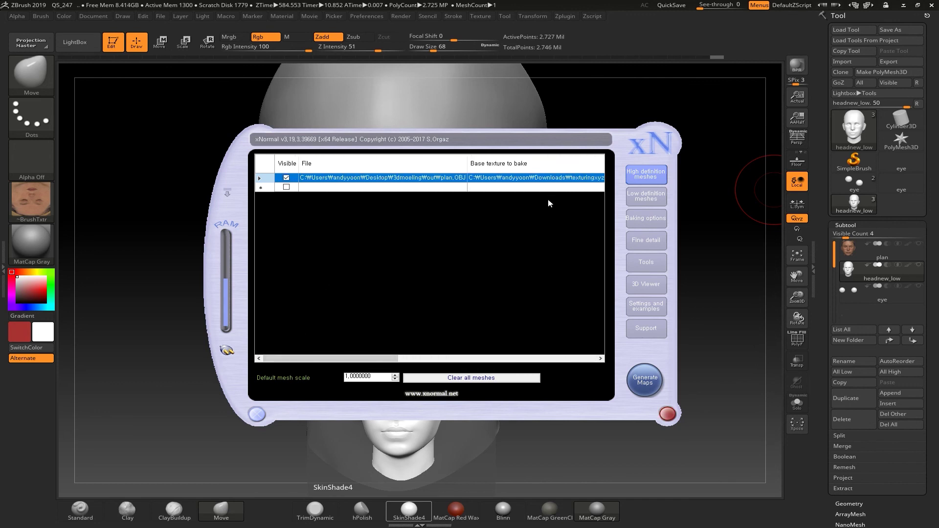
Open the list of low definition meshes and remove the existing headnew.OBJ entry
{"action": "left_click", "coordinate": [646, 198]}
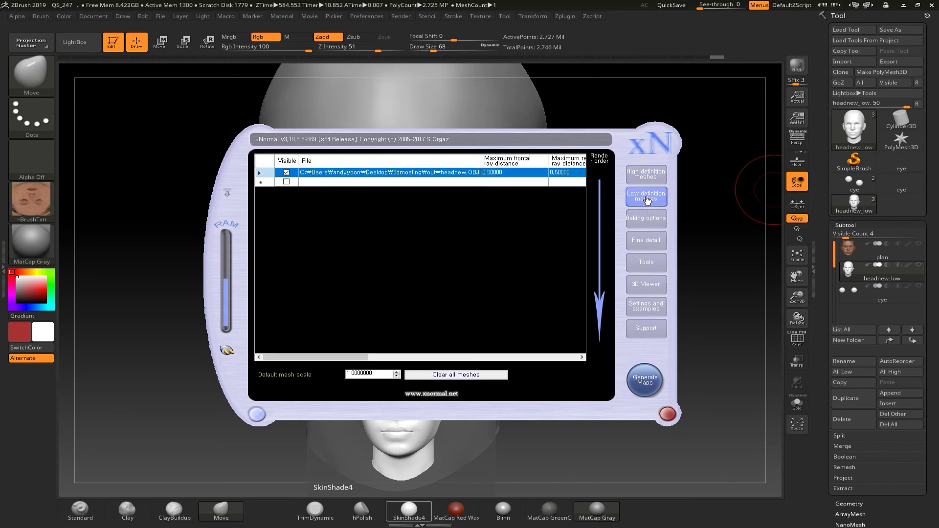
{"action": "right_click", "coordinate": [412, 177]}
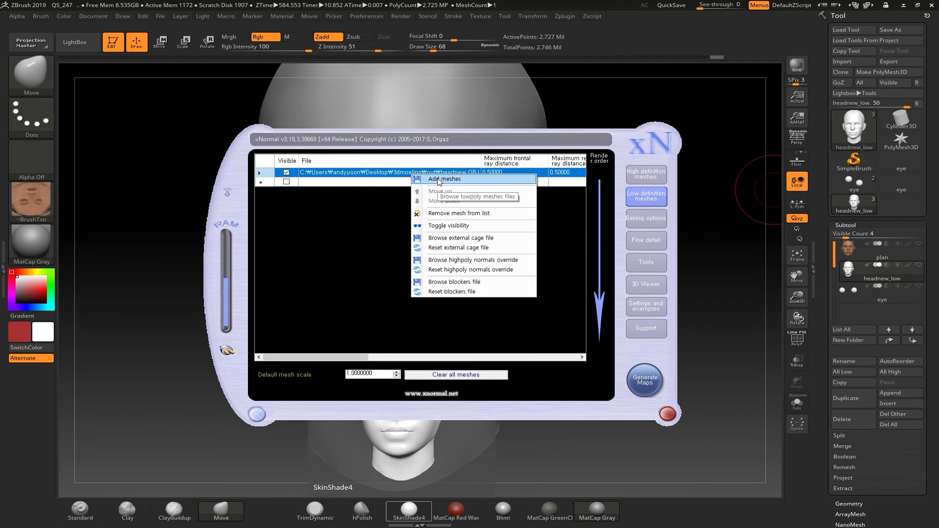
{"action": "left_click", "coordinate": [365, 229]}
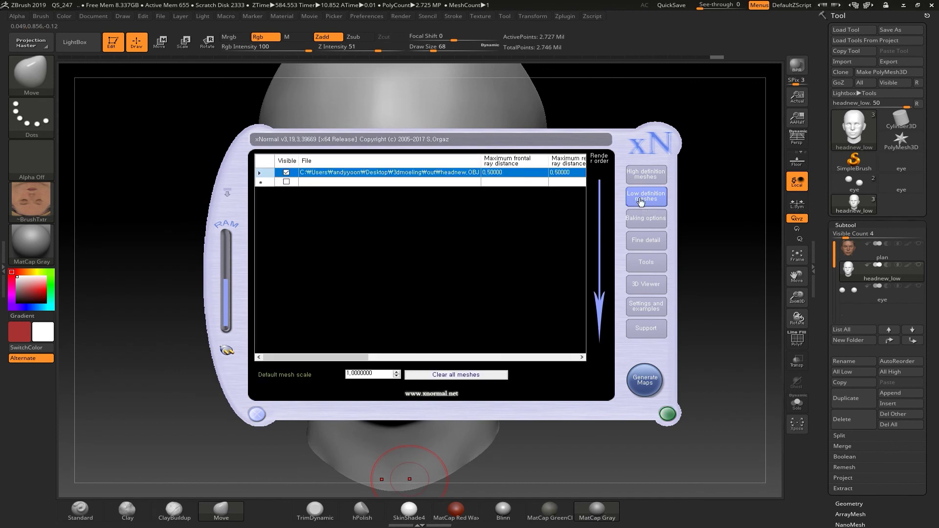
{"action": "right_click", "coordinate": [363, 173]}
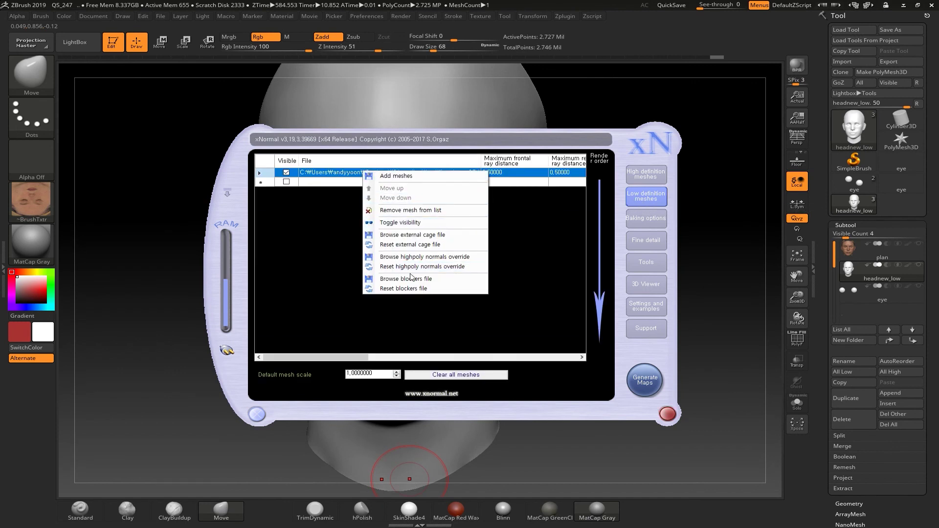
{"action": "left_click", "coordinate": [421, 210]}
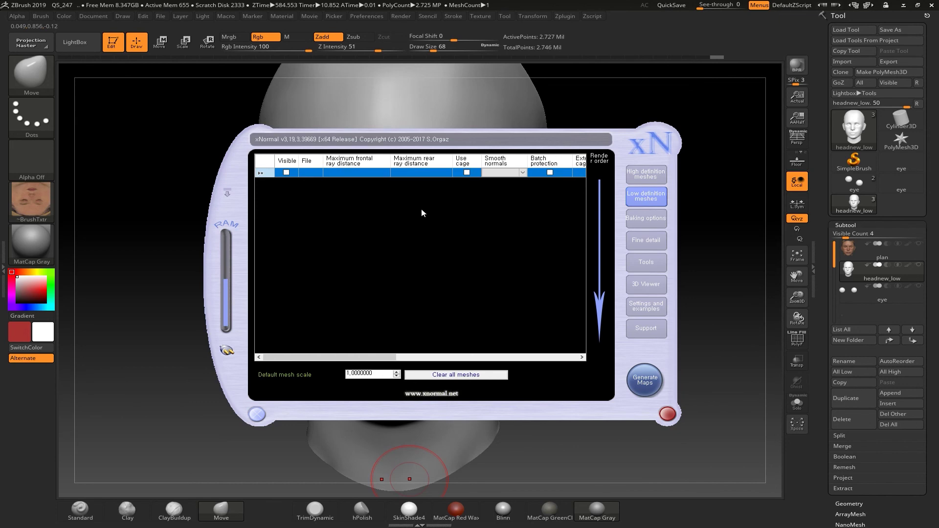
Add headnew.OBJ from the 3dmoeling out folder on the desktop to the low definition meshes
{"action": "right_click", "coordinate": [350, 176]}
{"action": "left_click", "coordinate": [365, 179]}
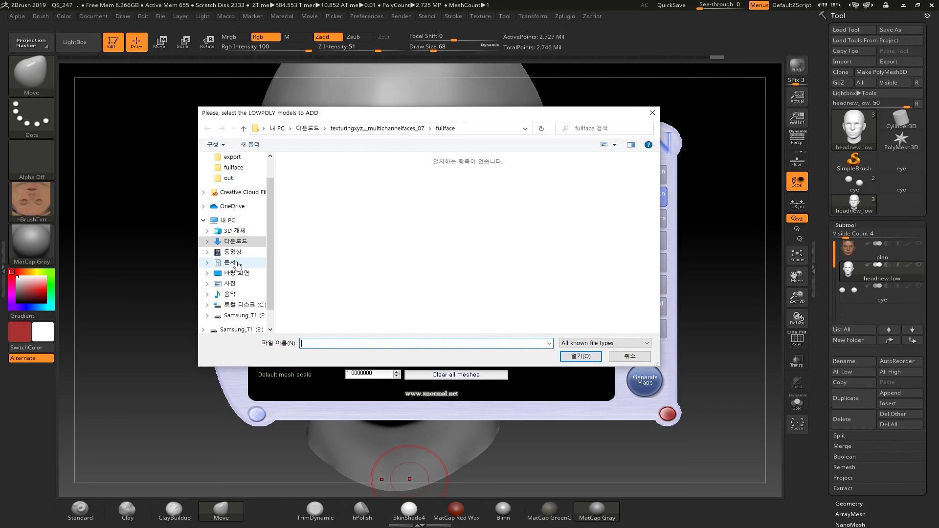
{"action": "left_click", "coordinate": [237, 272]}
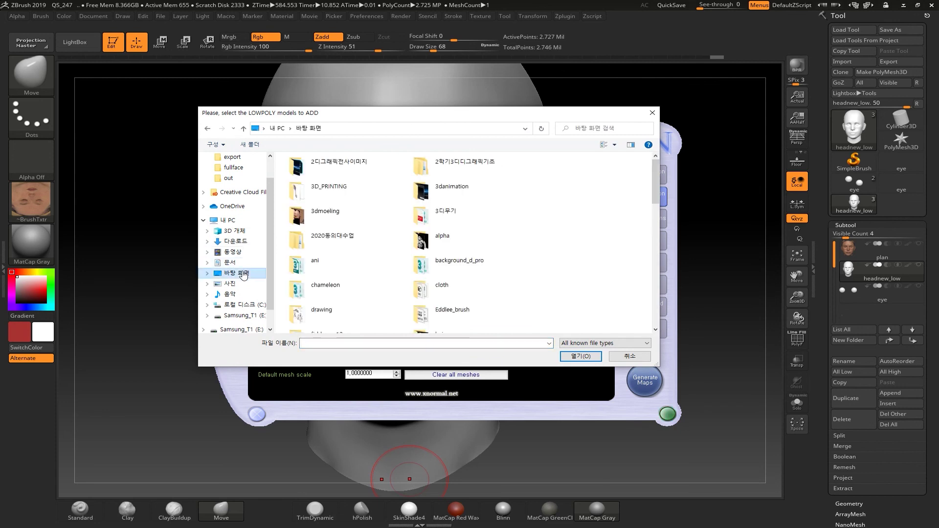
{"action": "double_click", "coordinate": [331, 215]}
{"action": "double_click", "coordinate": [312, 186]}
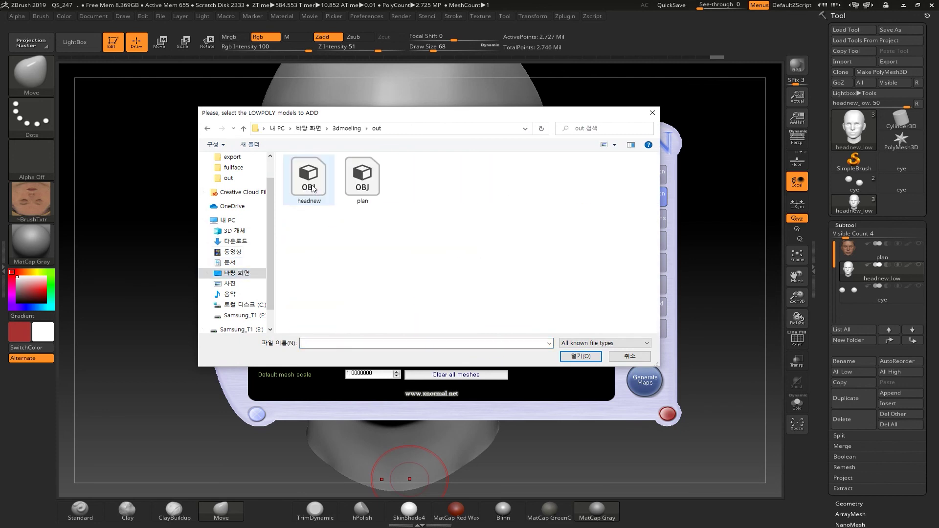
{"action": "double_click", "coordinate": [311, 188]}
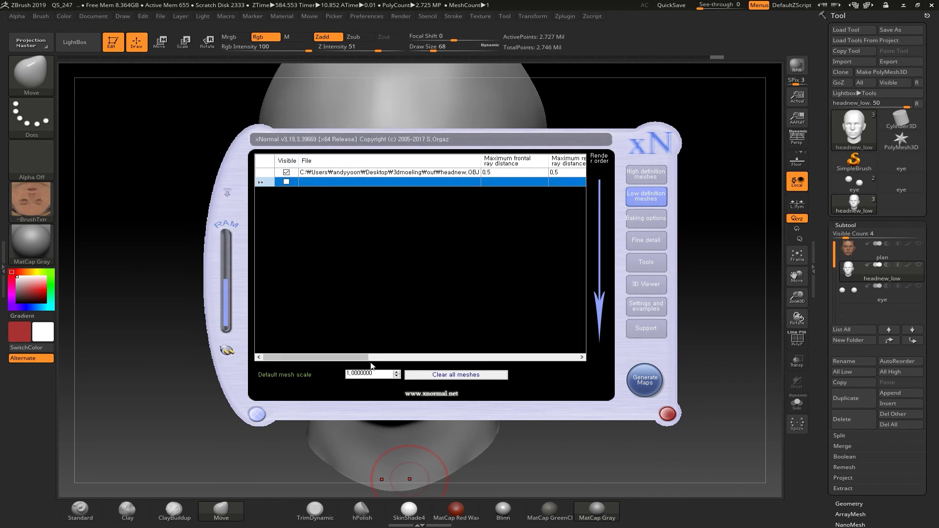
{"action": "left_click_drag", "start_coordinate": [362, 358], "coordinate": [305, 337]}
In the baking options, set the output file to dis_01 as JPG in the out folder
{"action": "left_click", "coordinate": [654, 217]}
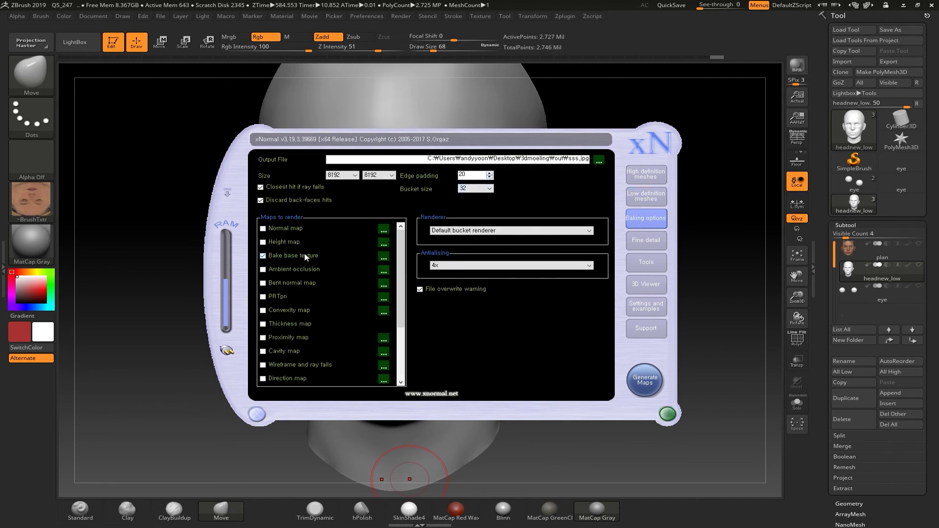
{"action": "left_click", "coordinate": [600, 162]}
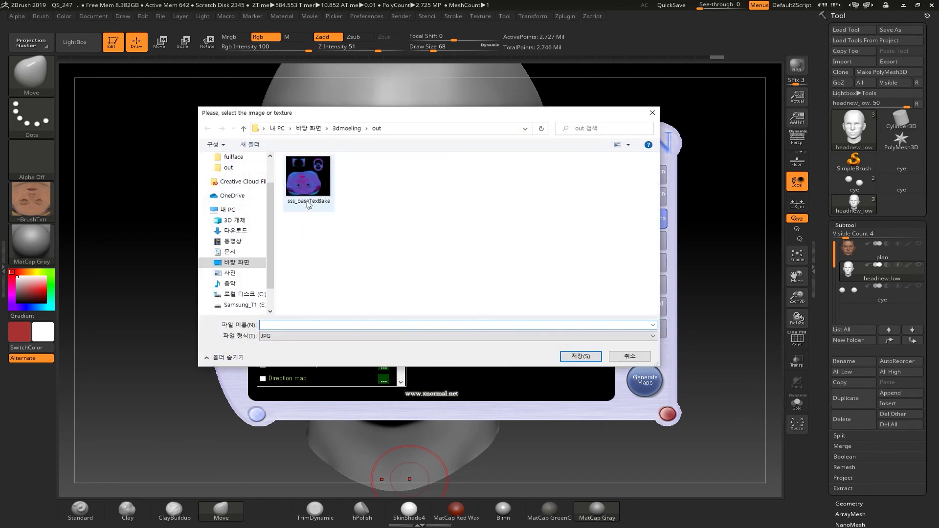
{"action": "type", "text": "d"}
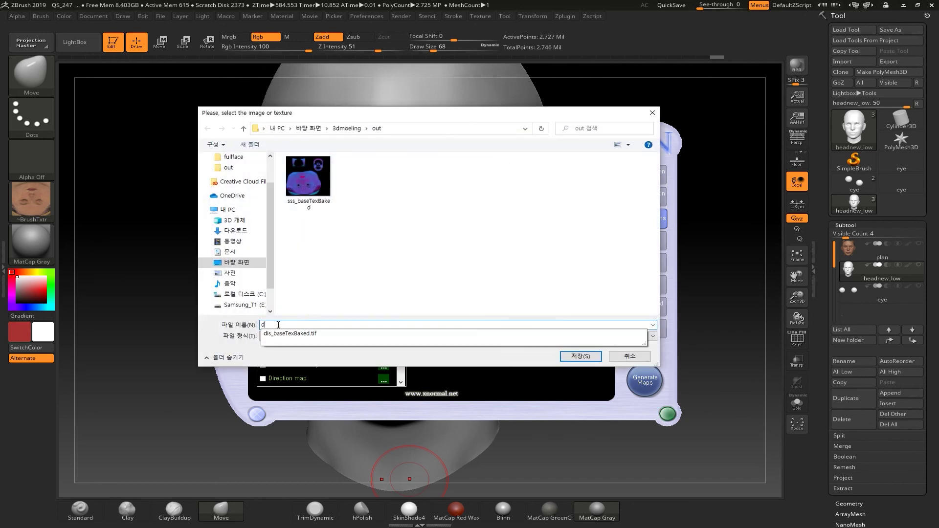
{"action": "type", "text": "is_01"}
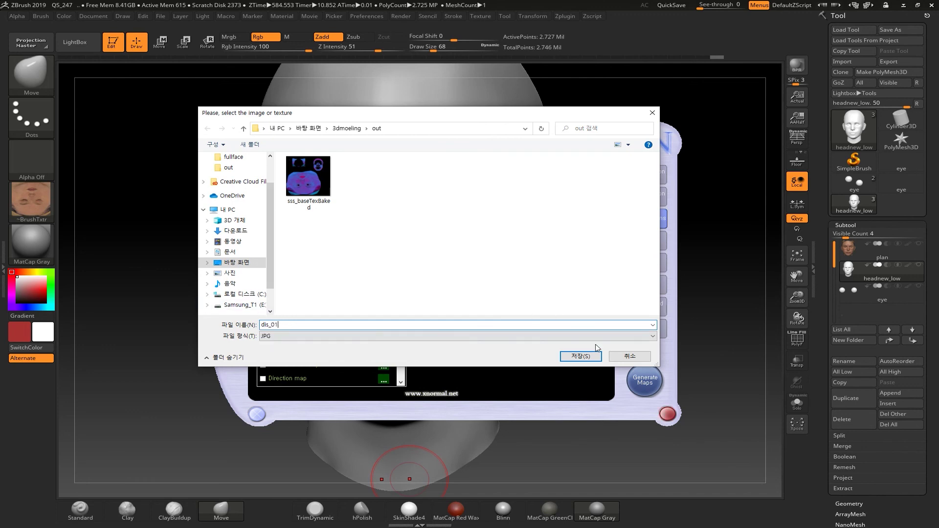
{"action": "left_click", "coordinate": [582, 357]}
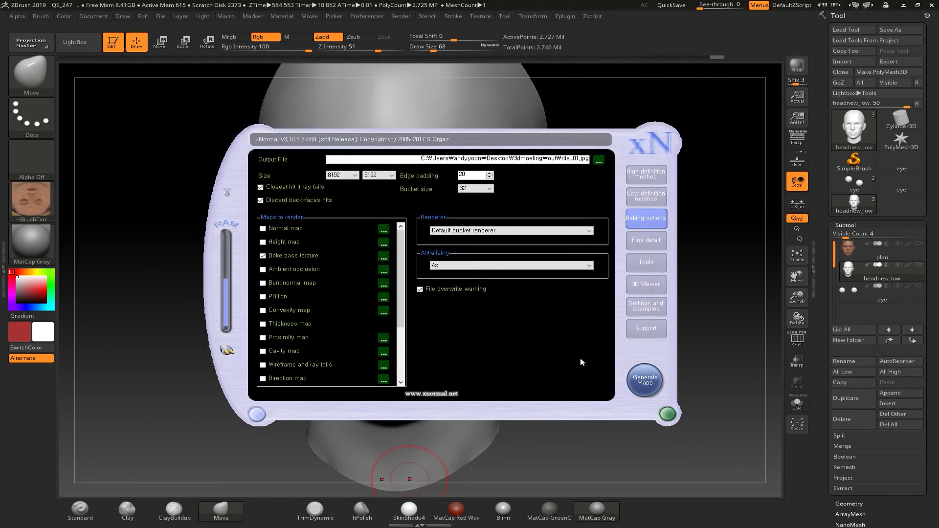
Generate the base texture map, close its preview, and minimize xNormal to return to ZBrush
{"action": "left_click", "coordinate": [646, 381]}
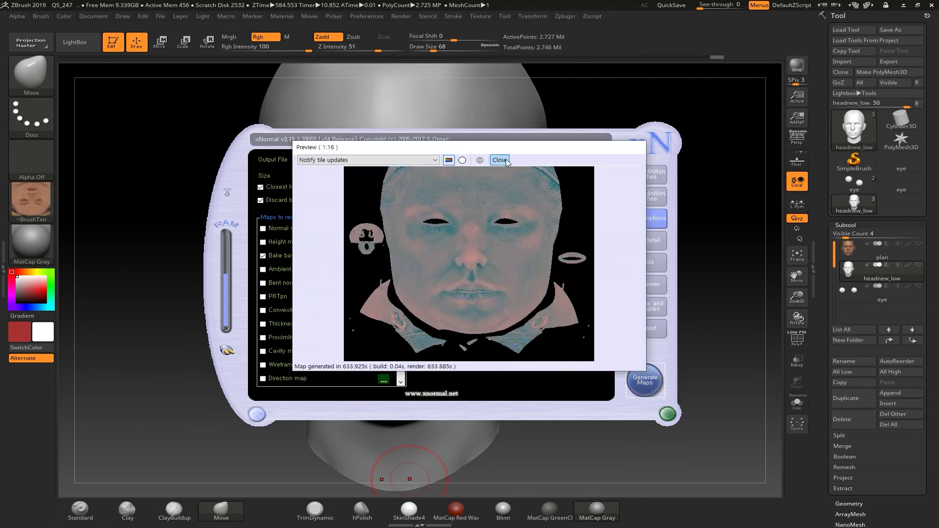
{"action": "left_click", "coordinate": [499, 160]}
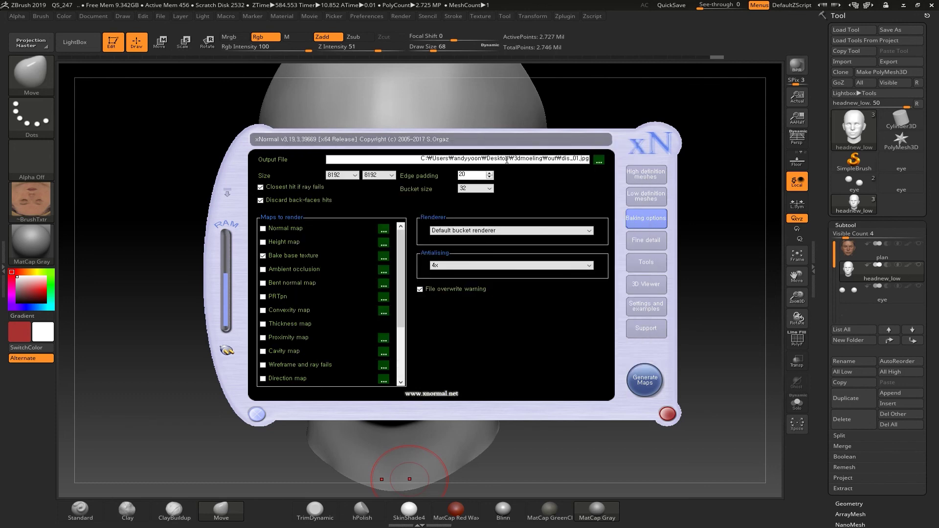
{"action": "left_click", "coordinate": [257, 414]}
Import dis_01_baseTexBaked as the head's displacement map and enable its display
{"action": "left_click_drag", "start_coordinate": [660, 264], "coordinate": [655, 263]}
{"action": "mouse_move", "coordinate": [626, 293]}
{"action": "left_mouse_down", "text": "alt"}
{"action": "mouse_move", "coordinate": [604, 287]}
{"action": "mouse_move", "coordinate": [614, 290]}
{"action": "left_mouse_up", "text": "alt"}
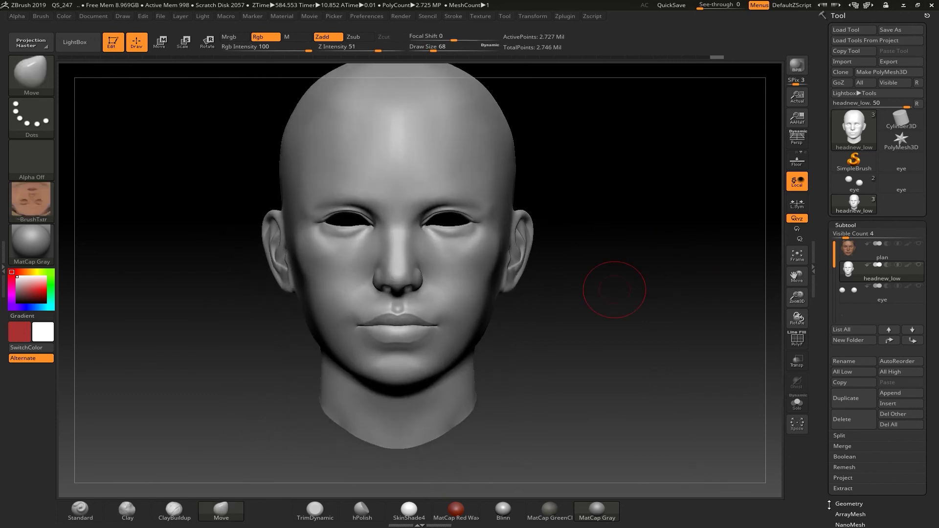
{"action": "scroll", "coordinate": [843, 455], "scroll_direction": "down", "scroll_amount": 5}
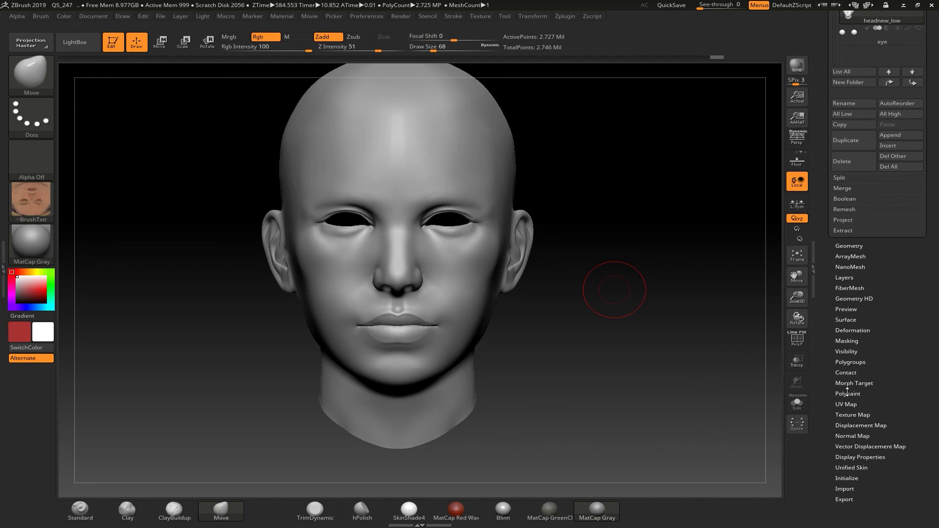
{"action": "left_click", "coordinate": [853, 426]}
{"action": "left_click", "coordinate": [856, 180]}
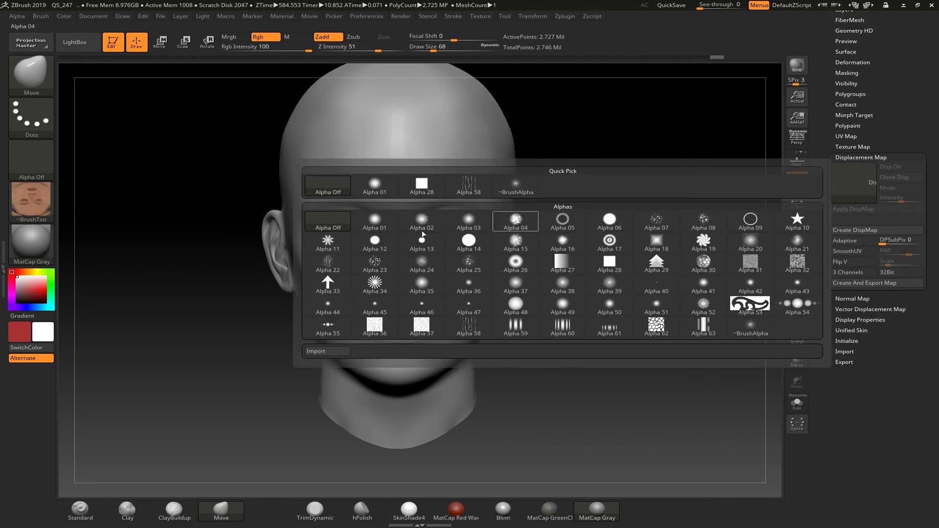
{"action": "left_click", "coordinate": [322, 353]}
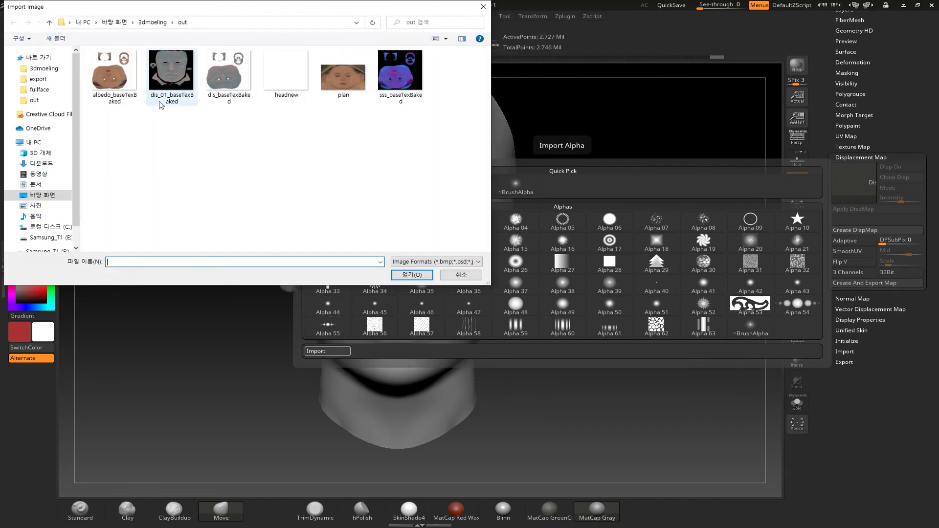
{"action": "double_click", "coordinate": [175, 84]}
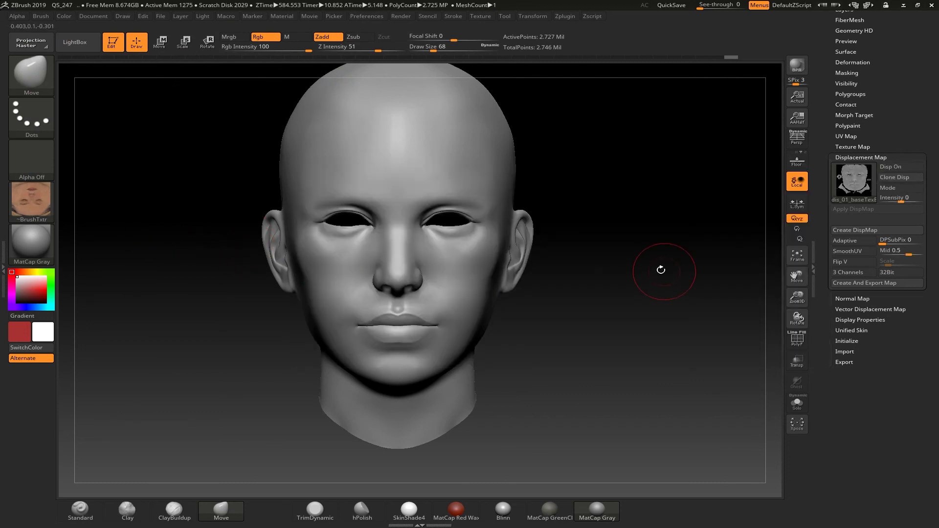
{"action": "left_click", "coordinate": [899, 168]}
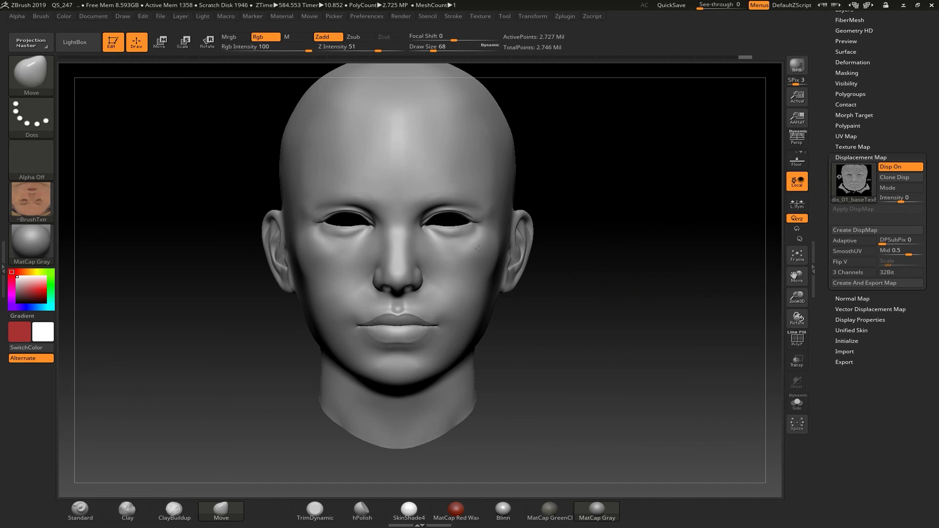
Set the current texture to Texture Off and turn the head to a three-quarter view
{"action": "left_click", "coordinate": [42, 212]}
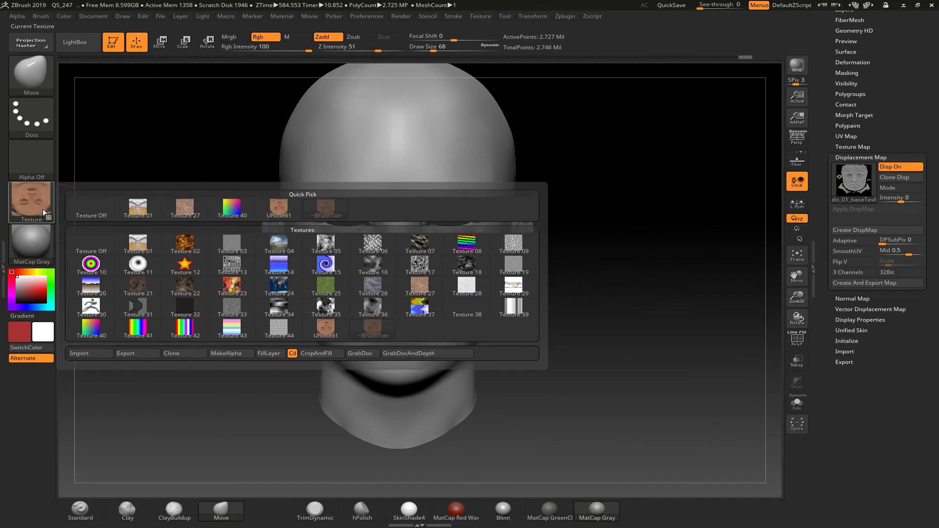
{"action": "left_click", "coordinate": [41, 209]}
{"action": "left_click", "coordinate": [95, 239]}
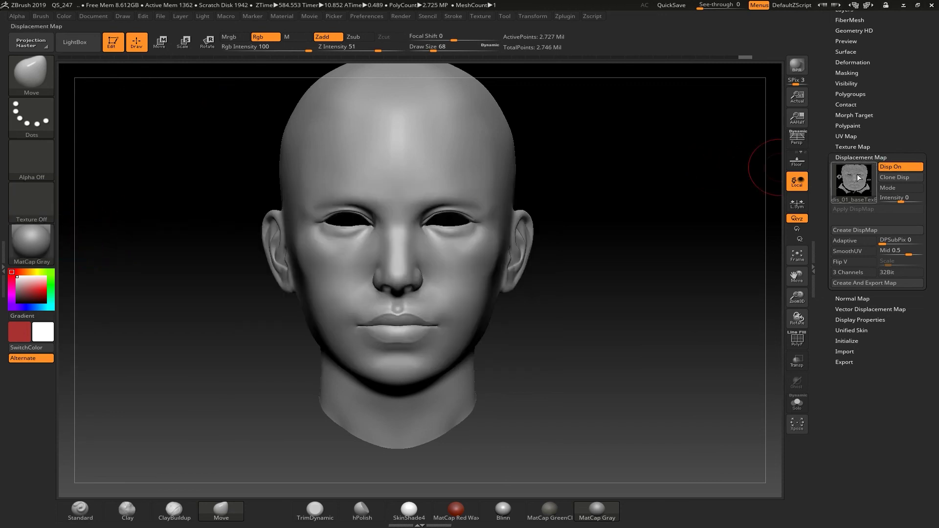
{"action": "left_click_drag", "start_coordinate": [647, 228], "coordinate": [592, 263]}
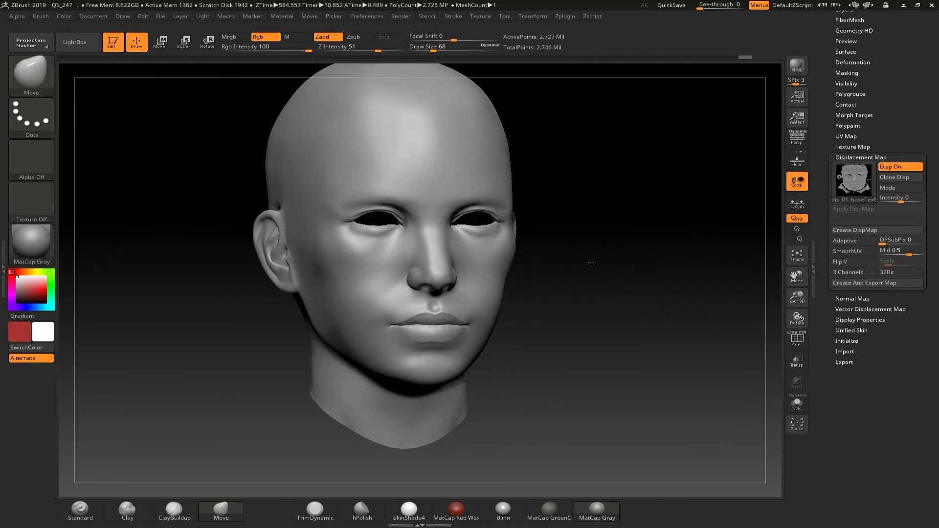
Turn off Zadd, check the head in the Texture Map settings, and re-enable its displacement display
{"action": "left_click", "coordinate": [327, 37]}
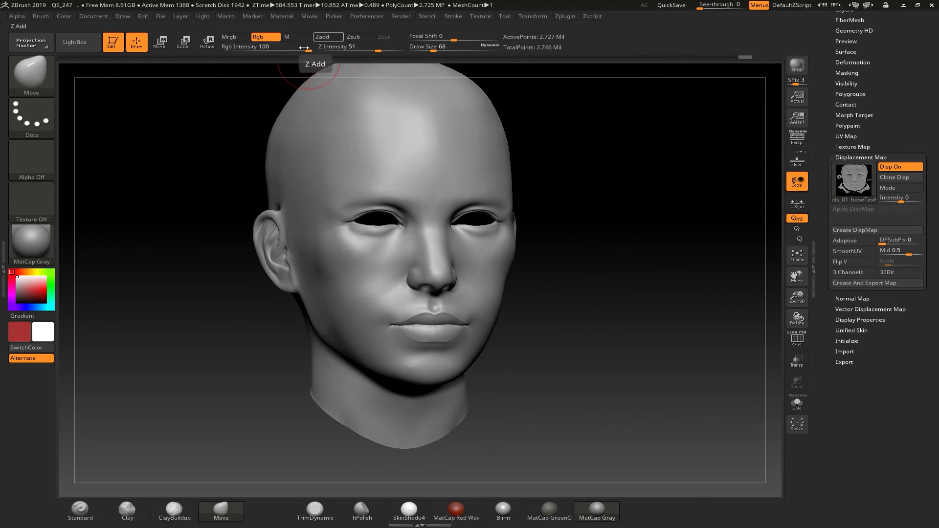
{"action": "left_click_drag", "start_coordinate": [204, 157], "coordinate": [189, 157]}
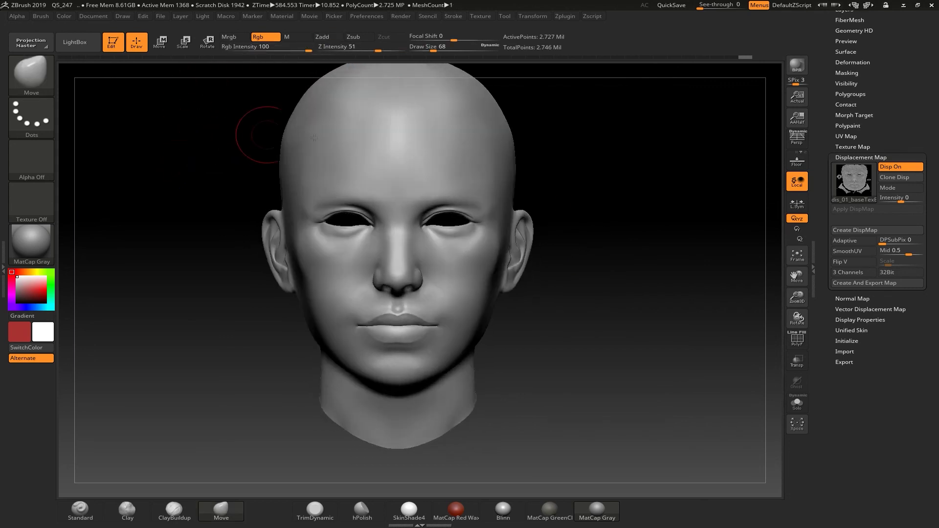
{"action": "left_click", "coordinate": [853, 147]}
{"action": "left_click", "coordinate": [895, 155]}
{"action": "left_click_drag", "start_coordinate": [641, 212], "coordinate": [660, 210]}
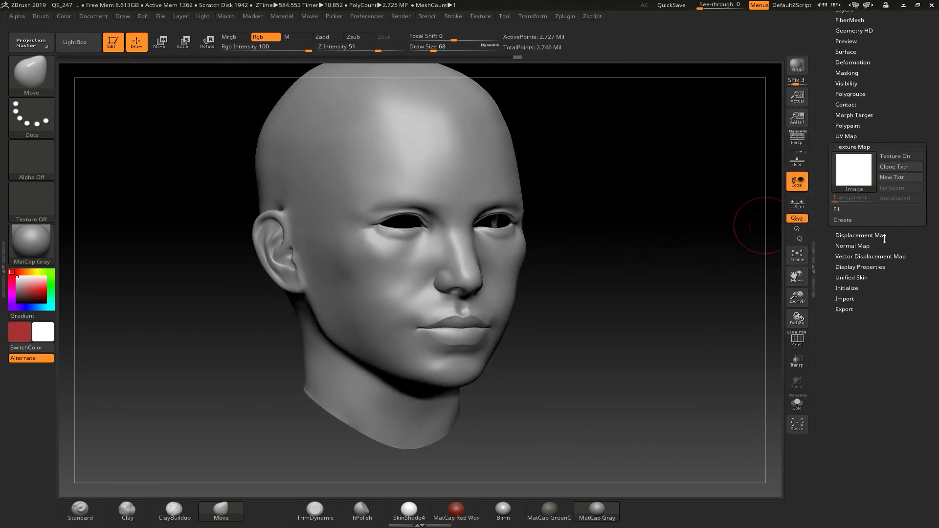
{"action": "left_click", "coordinate": [863, 235]}
{"action": "left_click", "coordinate": [896, 166]}
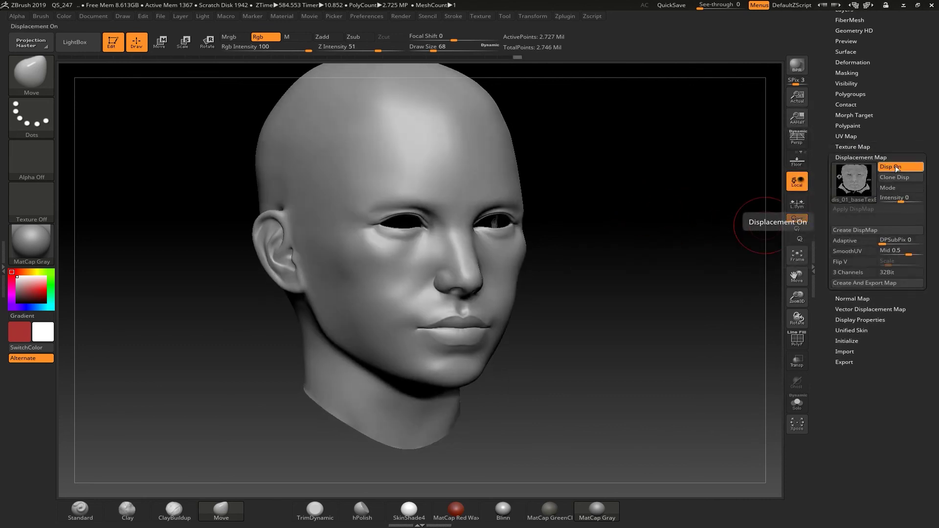
Import dis_01_baseTexBaked from the out folder as a texture and make it the current texture
{"action": "left_click", "coordinate": [32, 208]}
{"action": "left_click", "coordinate": [78, 352]}
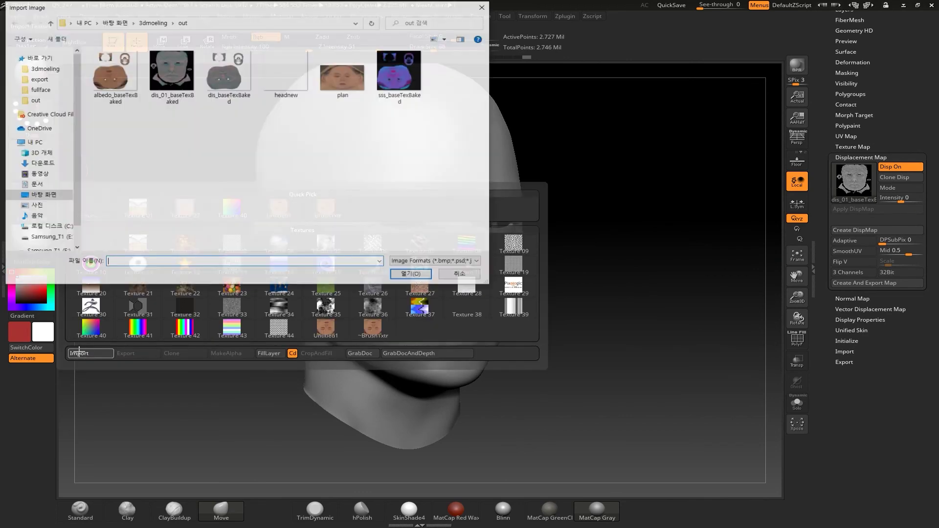
{"action": "double_click", "coordinate": [173, 79]}
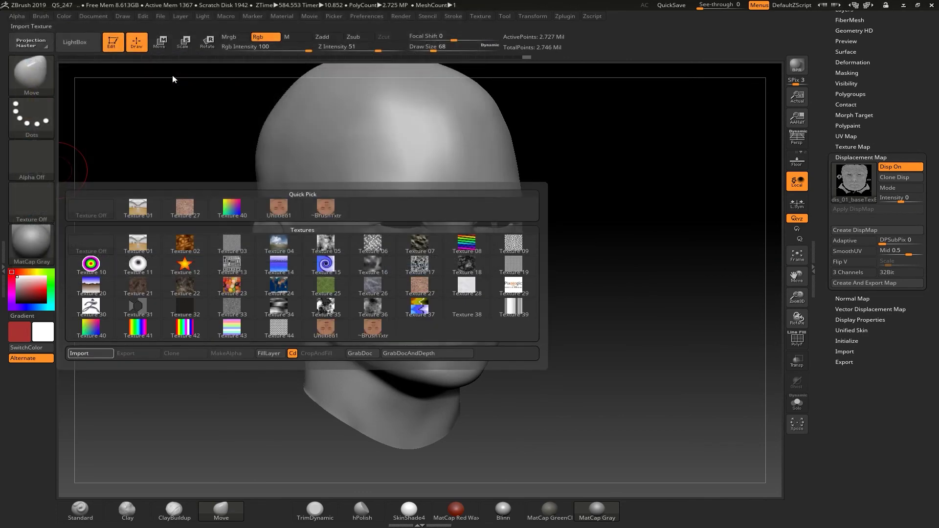
{"action": "left_click", "coordinate": [43, 191]}
{"action": "left_click", "coordinate": [369, 206]}
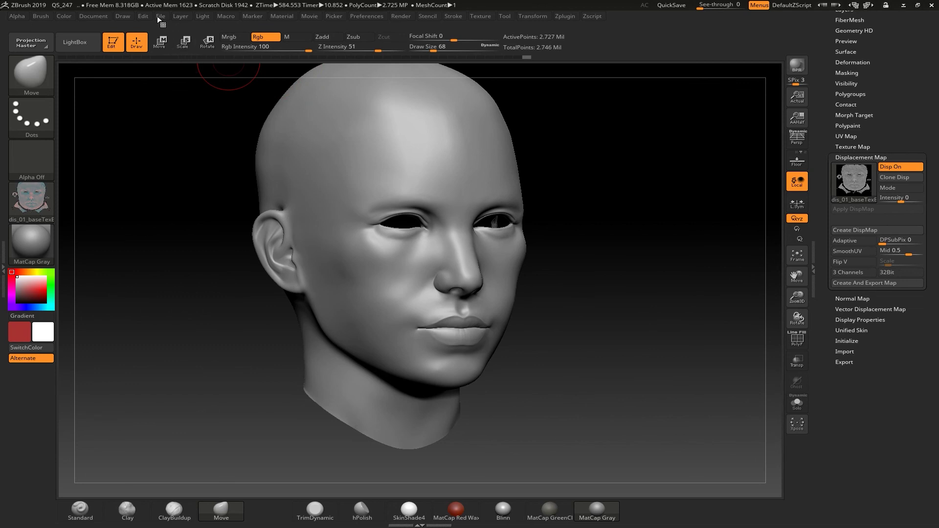
Fill the head with the dis_01_baseTexBaked texture and show the painted colour to check its alignment
{"action": "left_click", "coordinate": [63, 16]}
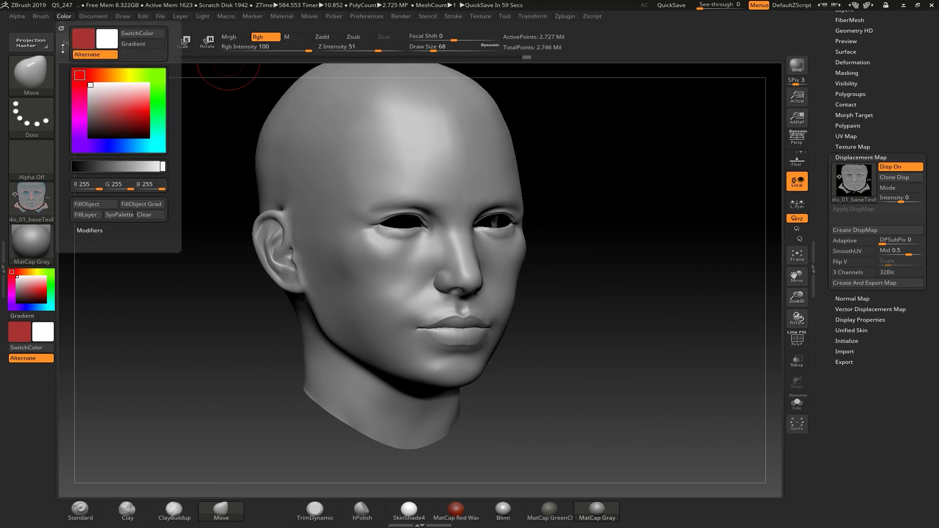
{"action": "left_click", "coordinate": [88, 204]}
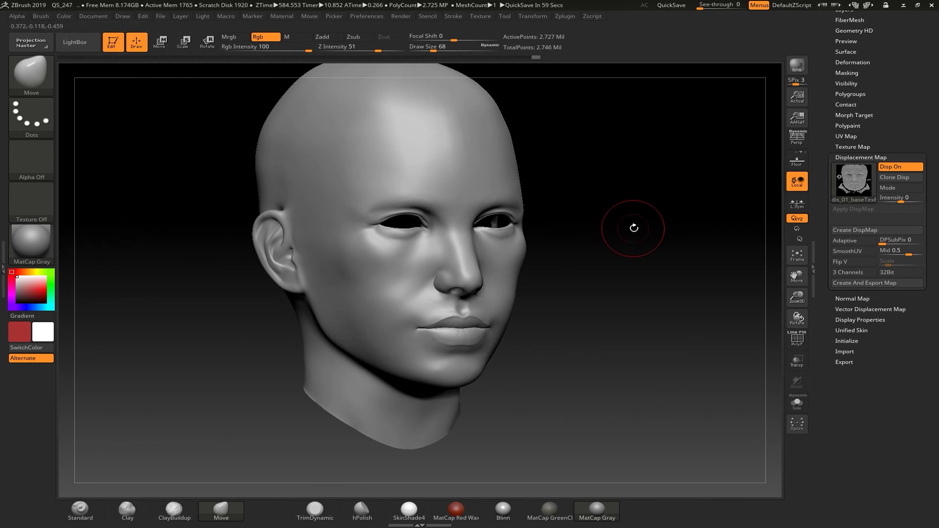
{"action": "left_click_drag", "start_coordinate": [633, 226], "coordinate": [651, 210]}
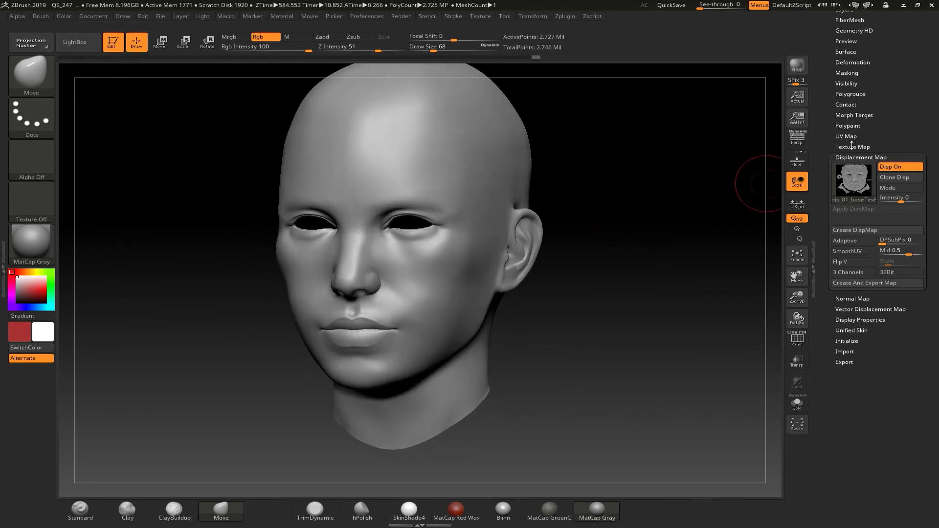
{"action": "left_click", "coordinate": [852, 147]}
{"action": "left_click", "coordinate": [903, 156]}
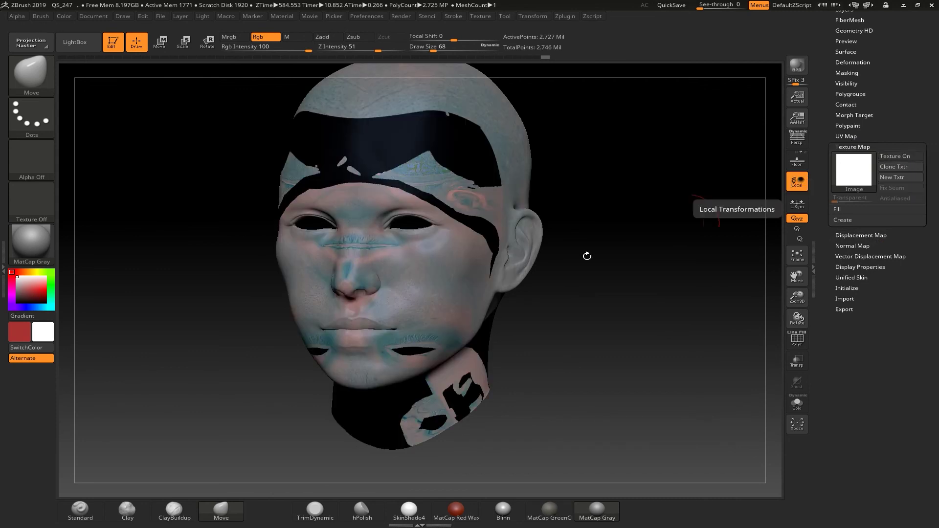
{"action": "left_click_drag", "start_coordinate": [579, 272], "coordinate": [622, 288]}
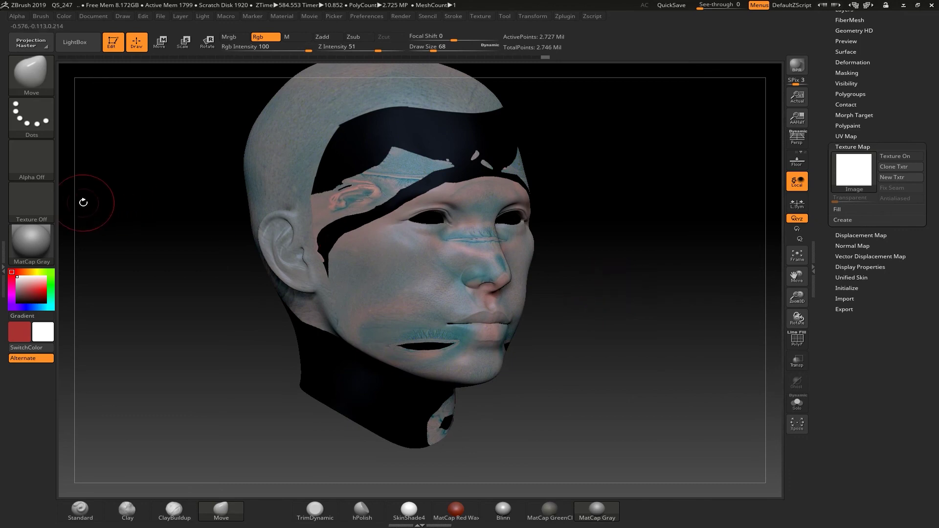
Select dis_01_baseTexBaked as the current texture again and flip it vertically
{"action": "left_click", "coordinate": [33, 201]}
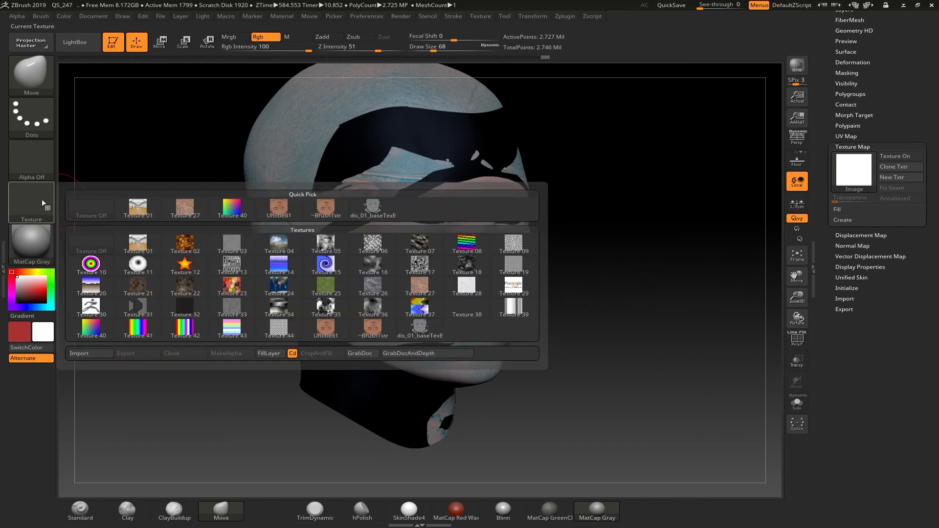
{"action": "left_click", "coordinate": [372, 208]}
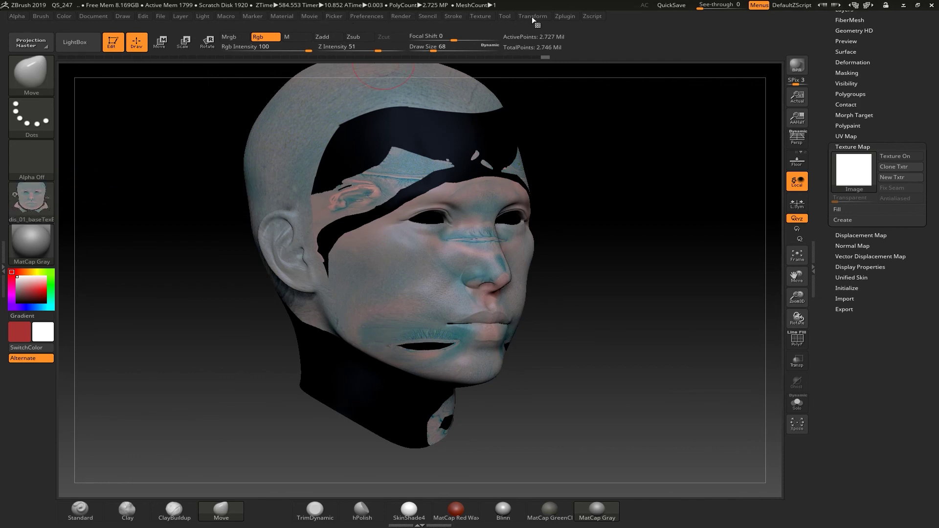
{"action": "left_click", "coordinate": [472, 17]}
{"action": "left_click", "coordinate": [510, 119]}
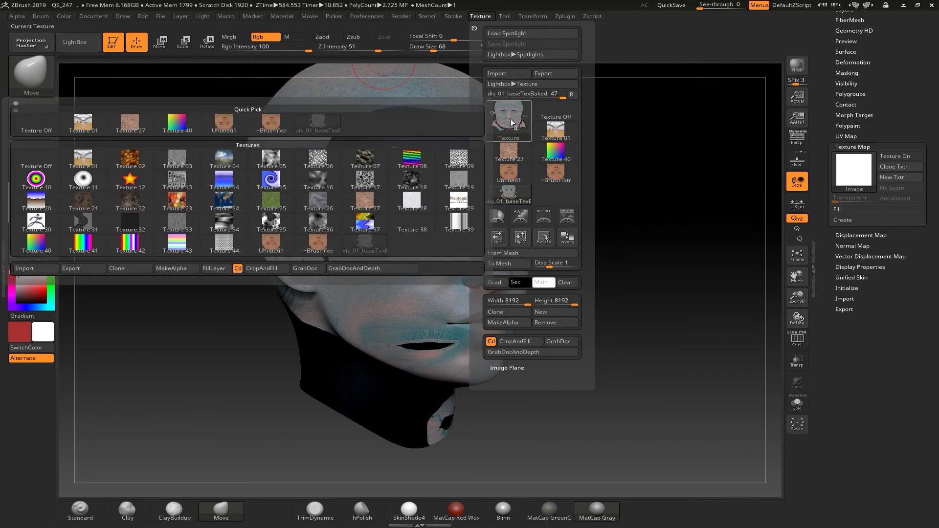
{"action": "left_click", "coordinate": [520, 241]}
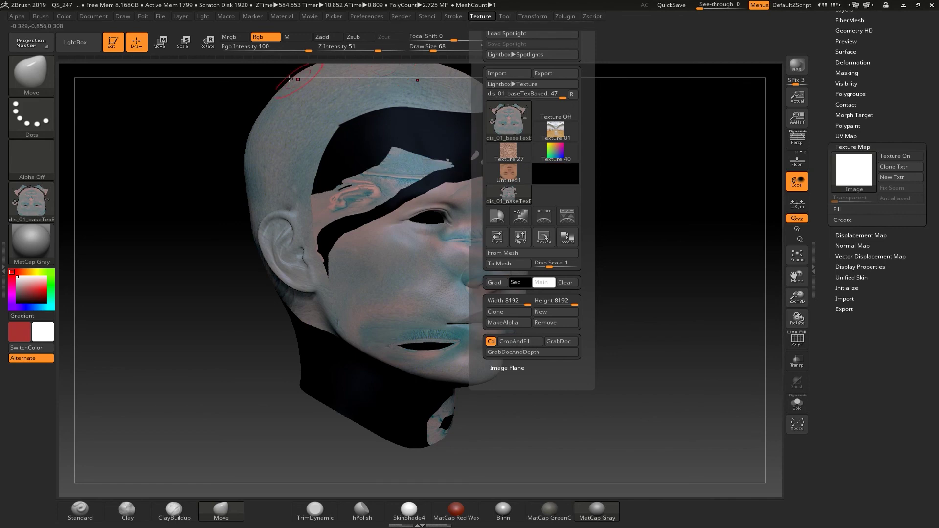
Turn on the head's displacement display, then start importing a replacement displacement image and cancel it
{"action": "left_click", "coordinate": [857, 235]}
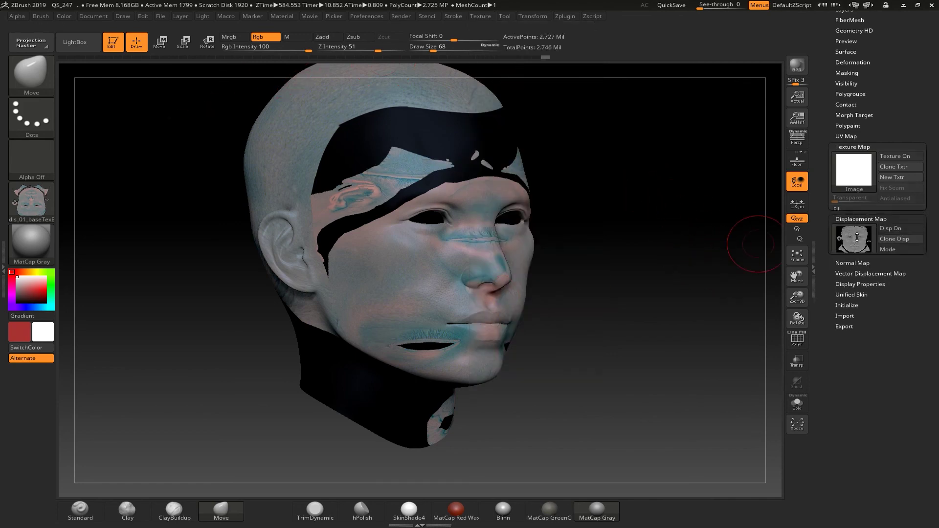
{"action": "left_click", "coordinate": [891, 167]}
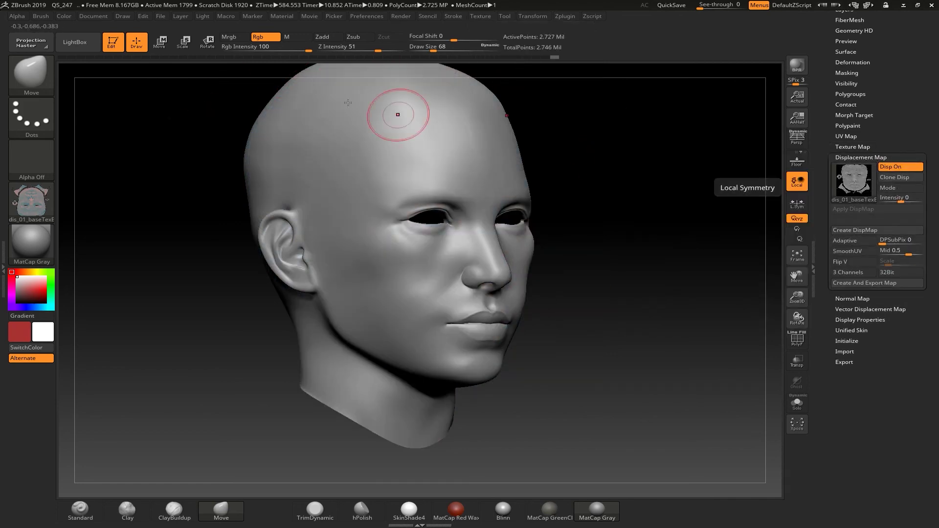
{"action": "left_click", "coordinate": [857, 184]}
{"action": "left_click", "coordinate": [326, 350]}
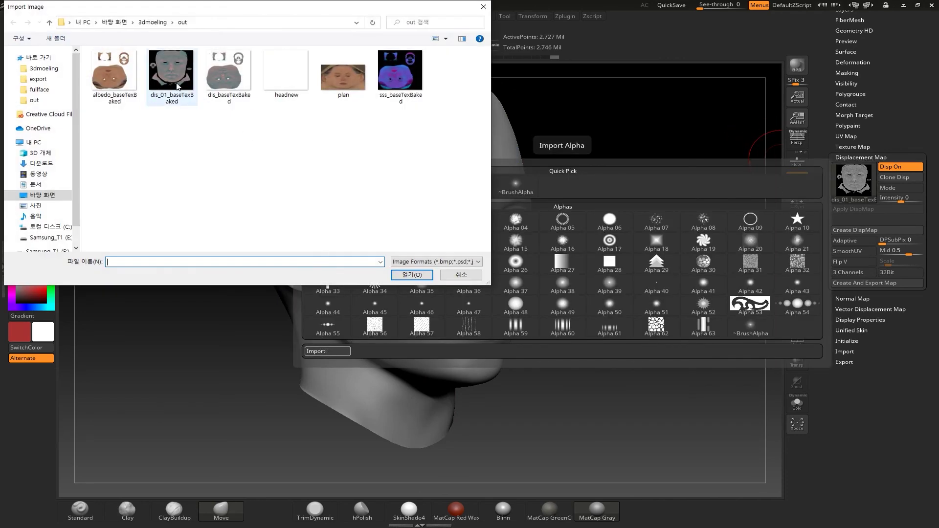
{"action": "left_click", "coordinate": [457, 276]}
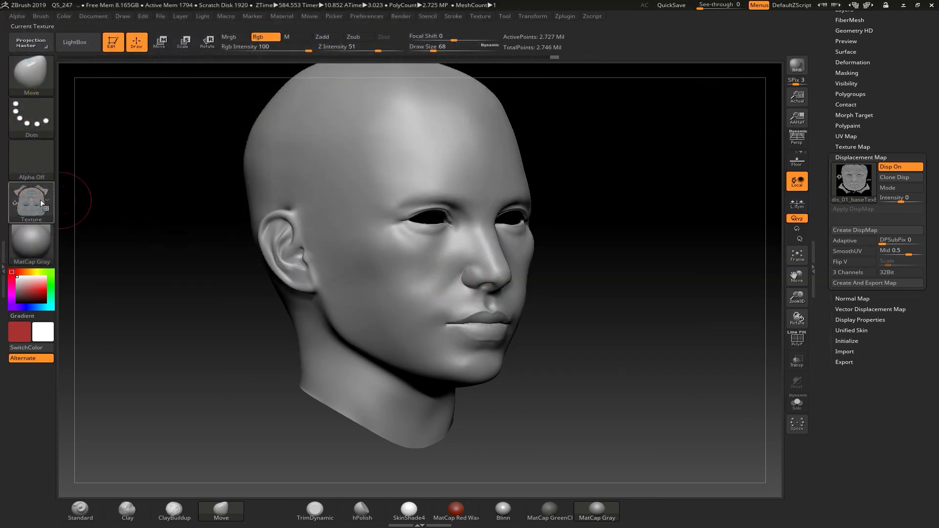
Toggle the displacement display off and on, and compare the displacement map with the flipped current texture
{"action": "mouse_move", "coordinate": [42, 204]}
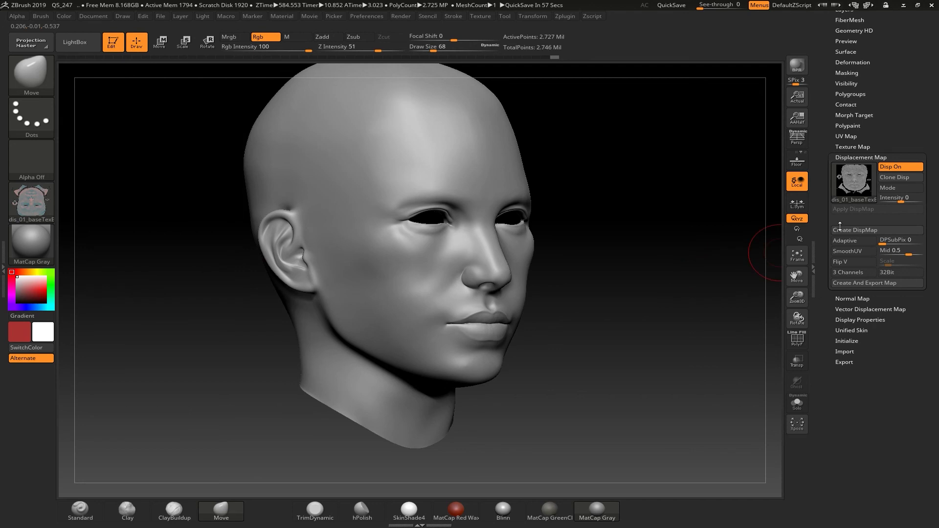
{"action": "left_click", "coordinate": [895, 167]}
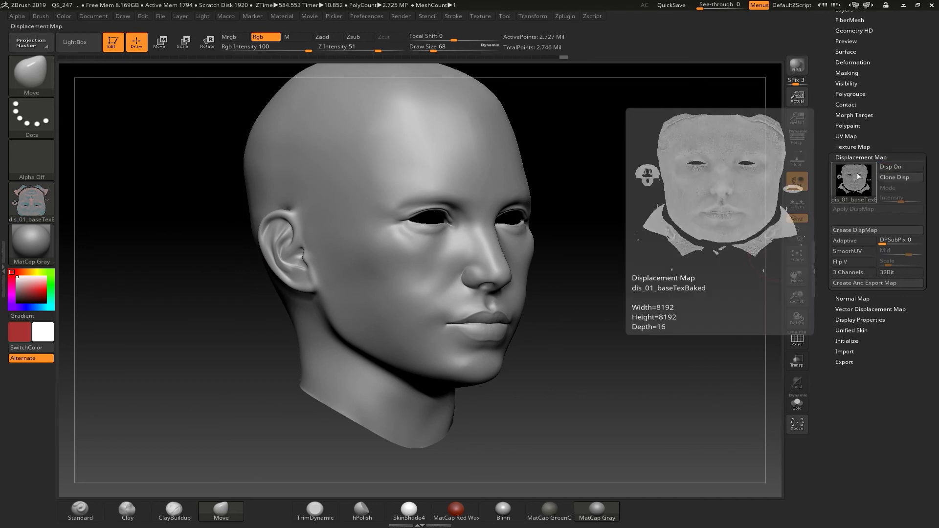
{"action": "left_click", "coordinate": [892, 166]}
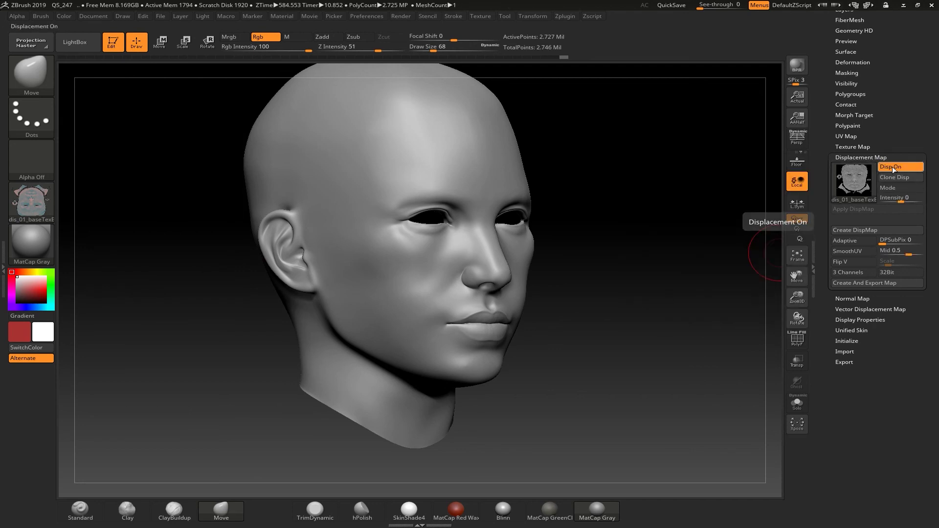
{"action": "mouse_move", "coordinate": [860, 173]}
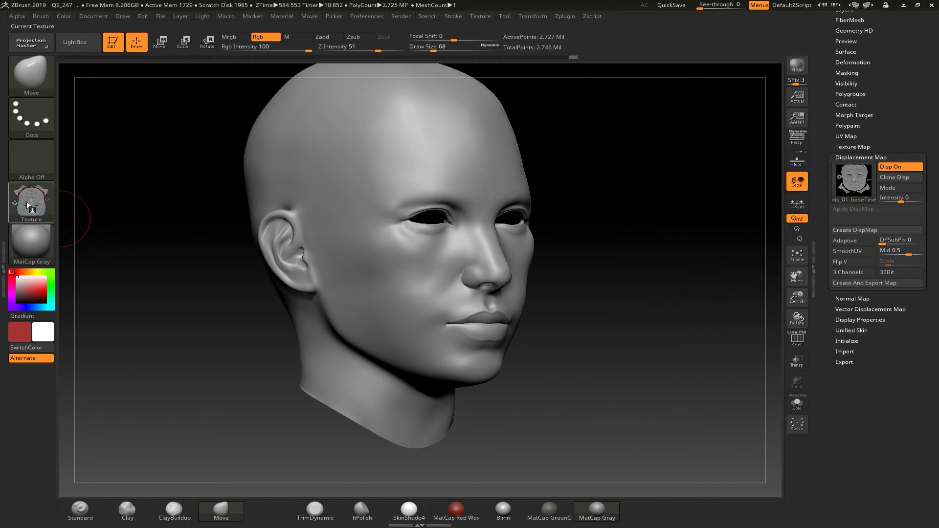
{"action": "mouse_move", "coordinate": [25, 201]}
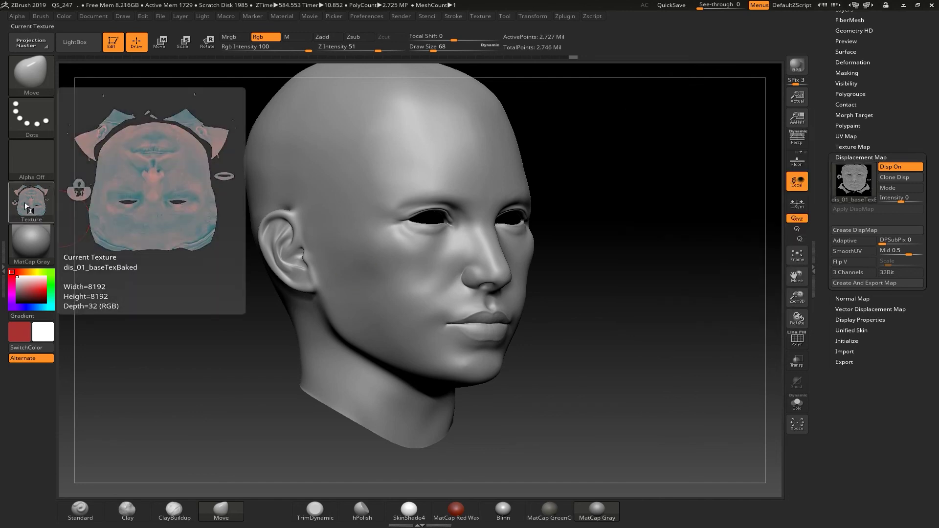
Make an alpha from the vertically flipped dis_01_baseTexBaked texture
{"action": "left_click", "coordinate": [25, 201]}
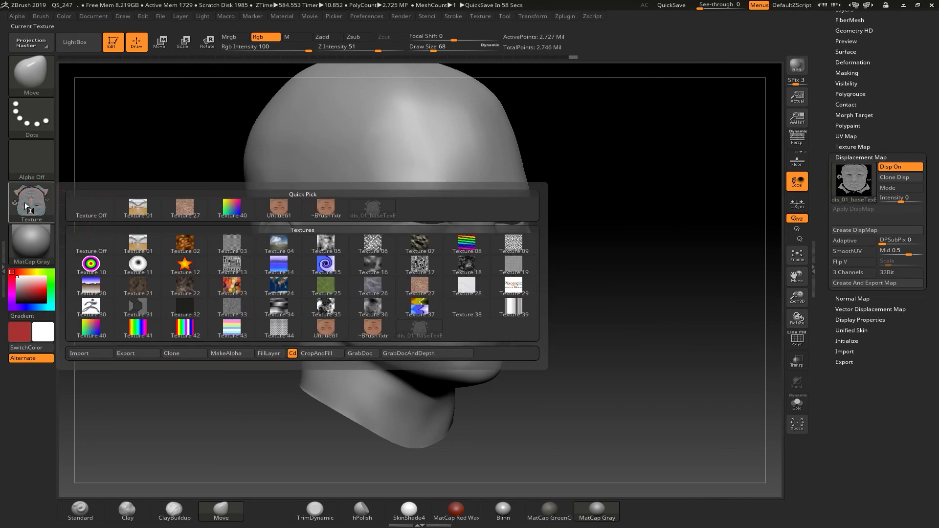
{"action": "left_click", "coordinate": [377, 207]}
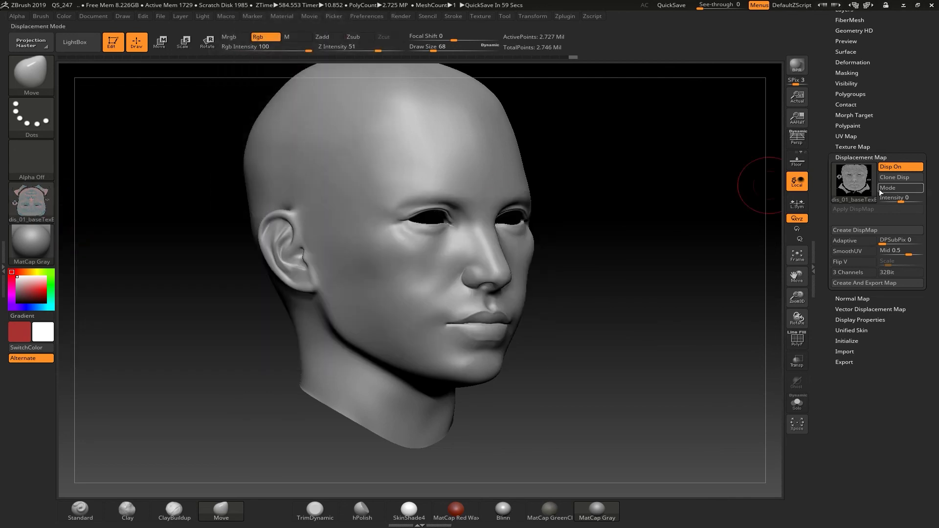
{"action": "left_click", "coordinate": [862, 178]}
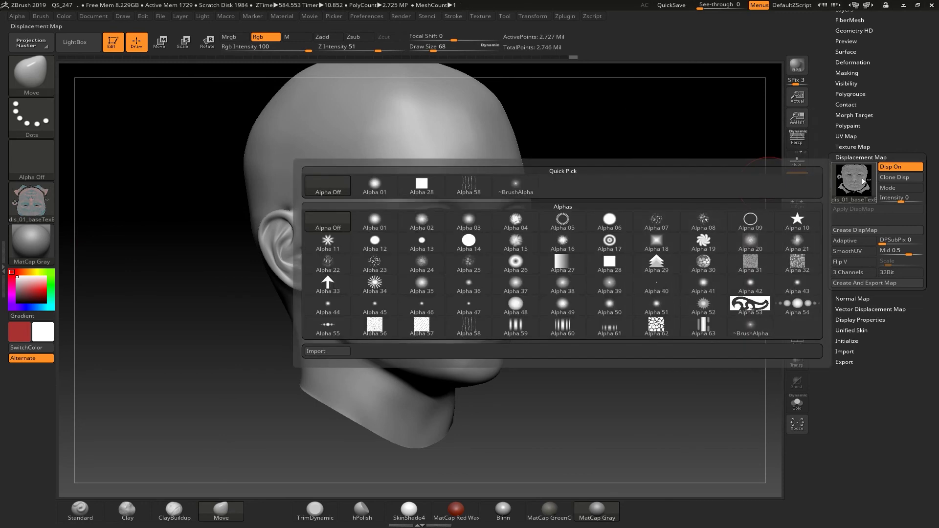
{"action": "left_click", "coordinate": [36, 197]}
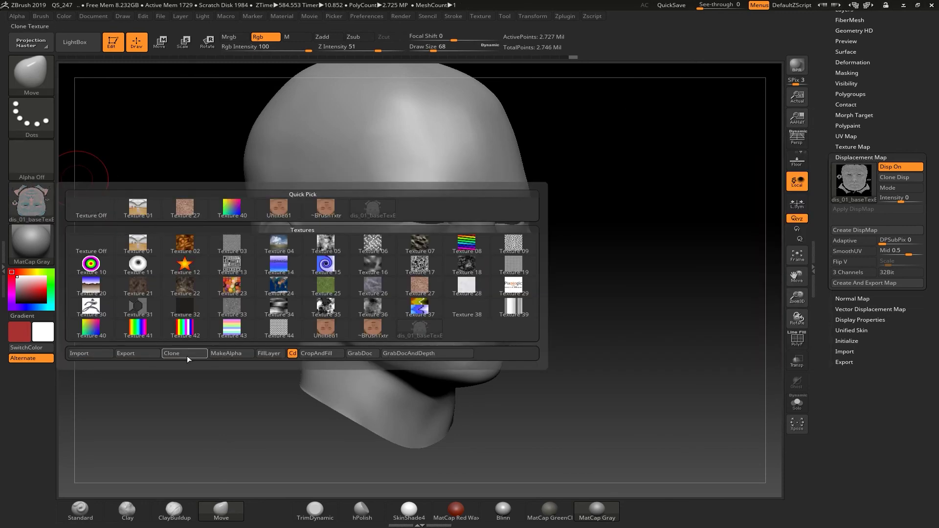
{"action": "left_click", "coordinate": [233, 354]}
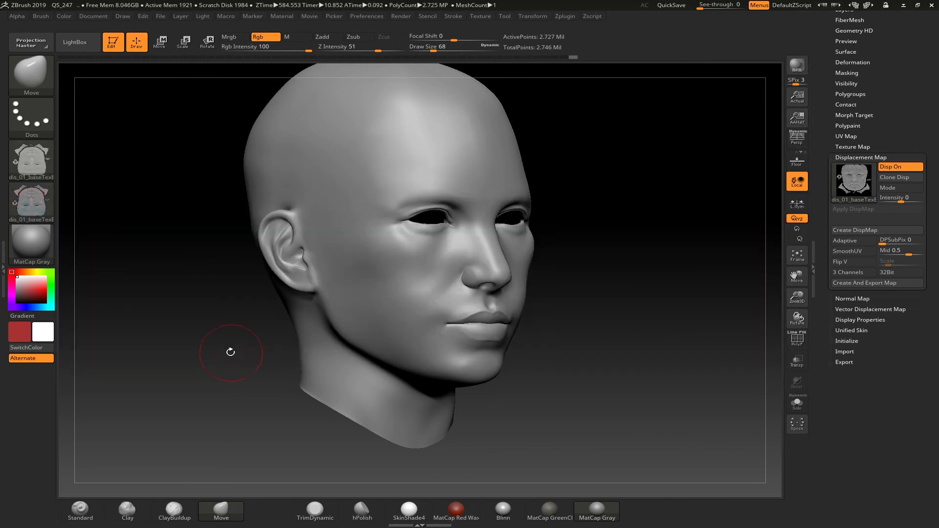
Assign the flipped dis_01_baseTexBaked alpha as the head's displacement map
{"action": "left_click", "coordinate": [31, 159]}
{"action": "left_click", "coordinate": [853, 181]}
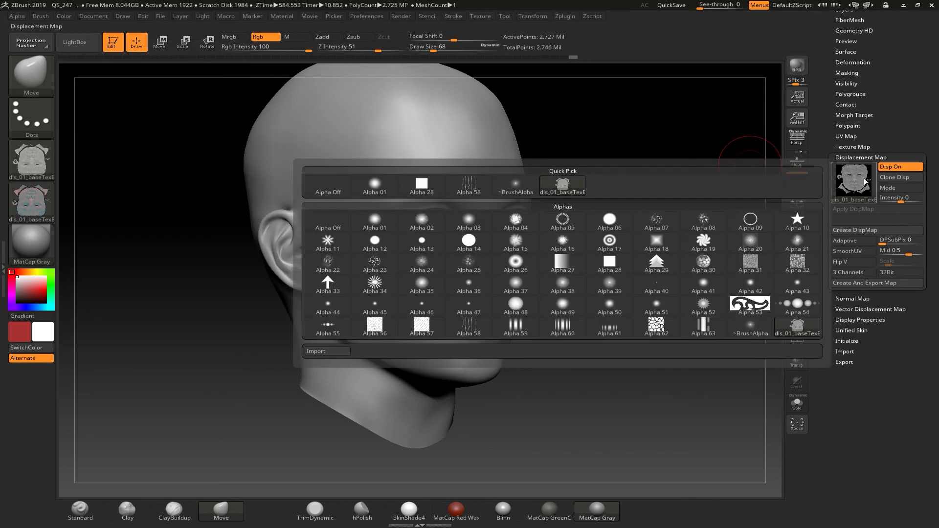
{"action": "left_click", "coordinate": [562, 184]}
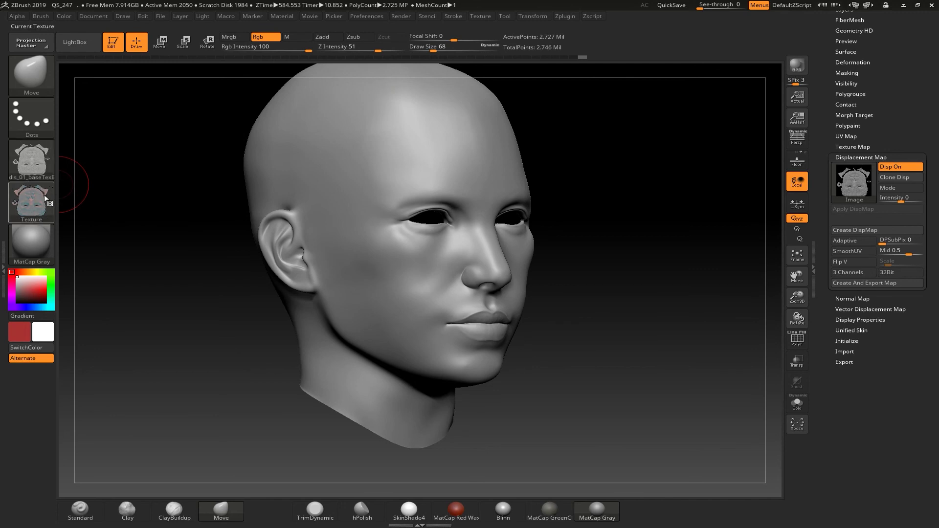
Fill the head with the flipped dis_01_baseTexBaked texture and show the painted colour from several angles
{"action": "left_click", "coordinate": [64, 16]}
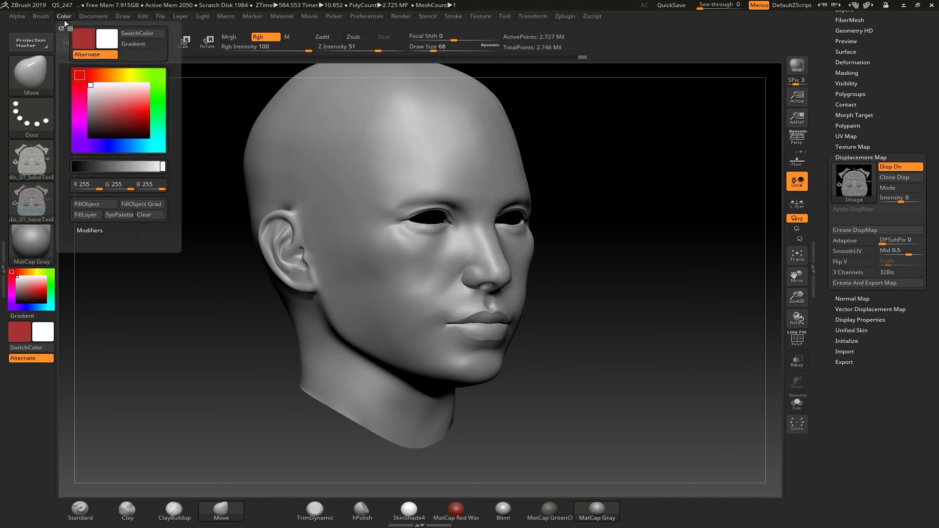
{"action": "left_click", "coordinate": [90, 204]}
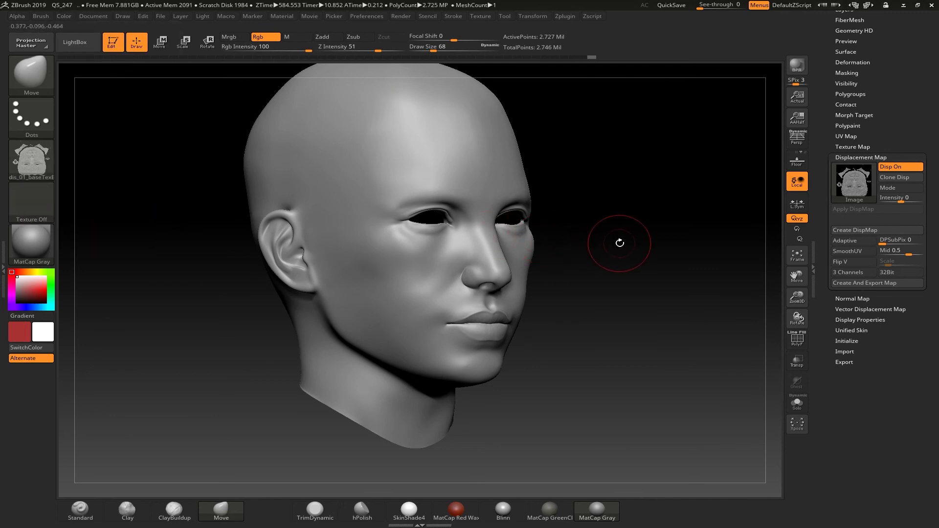
{"action": "left_click_drag", "start_coordinate": [606, 241], "coordinate": [626, 232]}
{"action": "left_click", "coordinate": [852, 146]}
{"action": "left_click", "coordinate": [915, 156]}
{"action": "left_click_drag", "start_coordinate": [618, 254], "coordinate": [597, 254]}
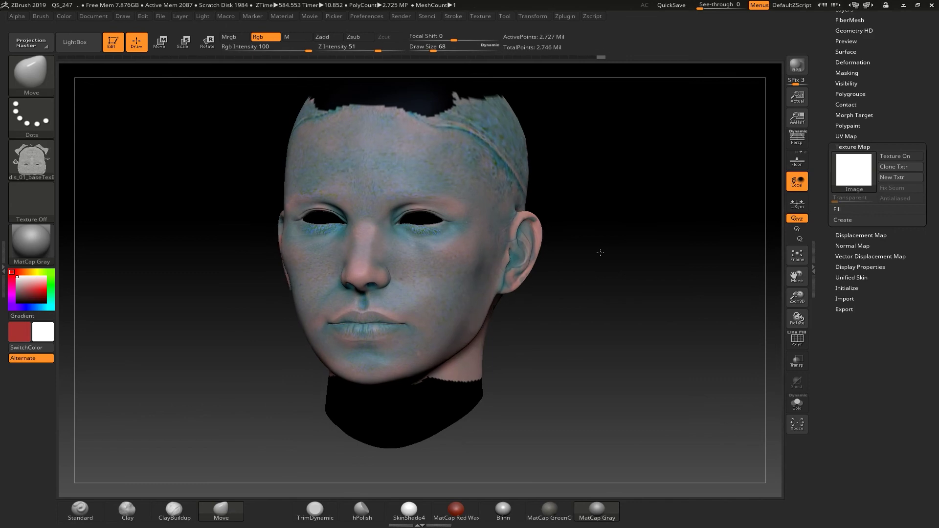
Examine the head's painted texture up close from the front, both three-quarter sides and the ear side
{"action": "left_click_drag", "start_coordinate": [593, 300], "coordinate": [668, 336], "text": "alt"}
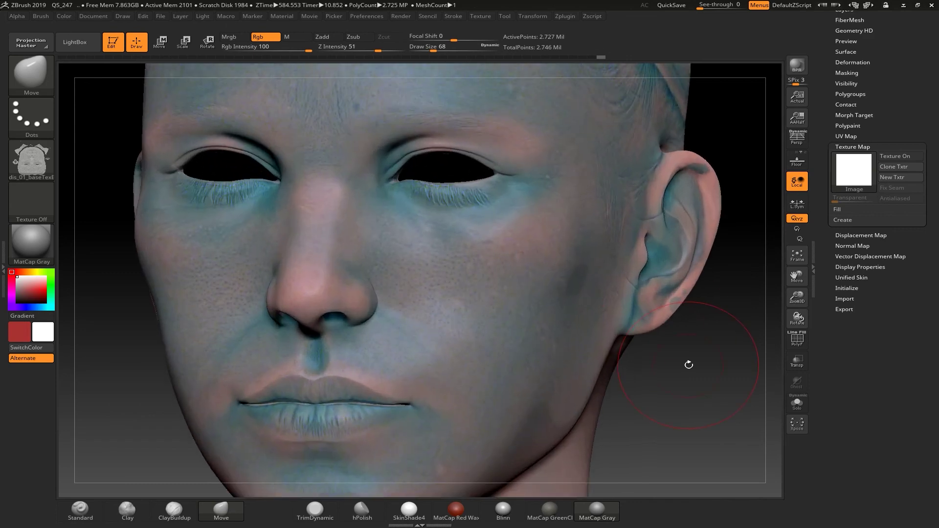
{"action": "left_click_drag", "start_coordinate": [690, 365], "coordinate": [599, 301], "text": "shift"}
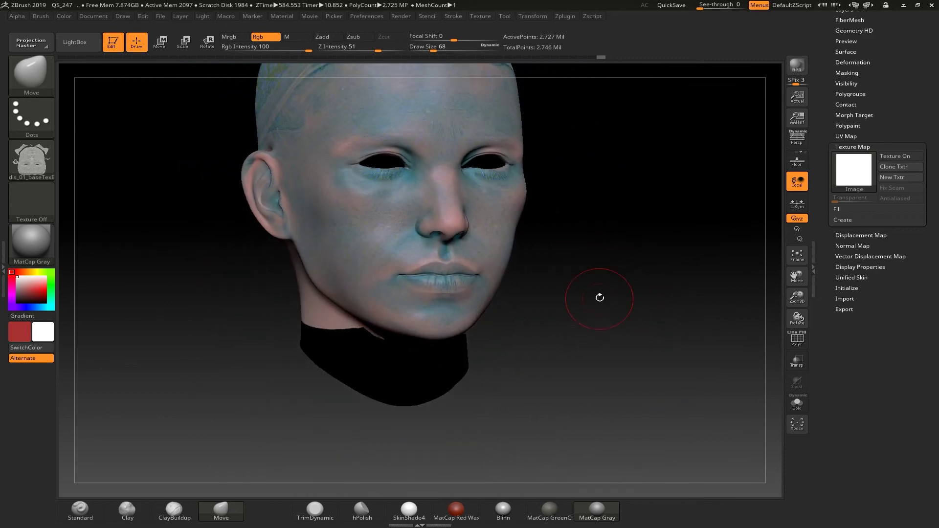
{"action": "left_click_drag", "start_coordinate": [599, 234], "coordinate": [630, 313]}
{"action": "left_click_drag", "start_coordinate": [682, 345], "coordinate": [673, 358]}
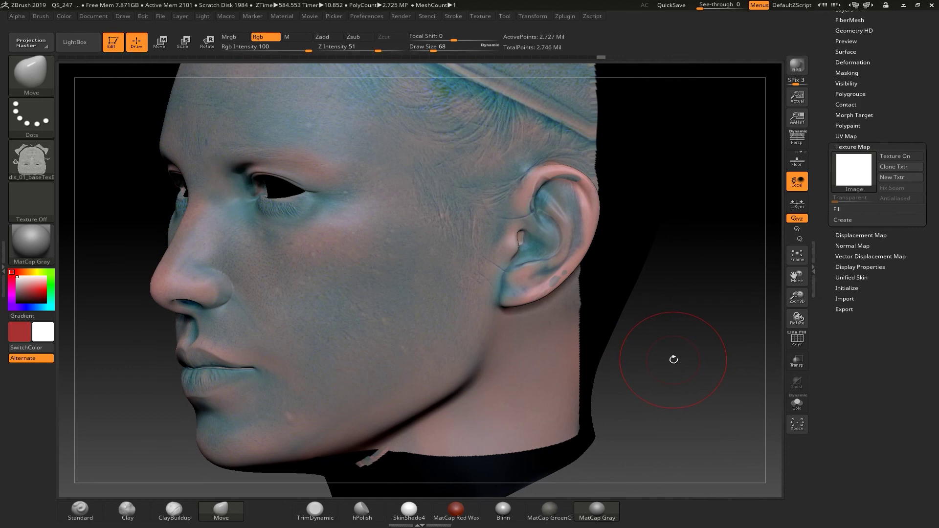
{"action": "mouse_move", "coordinate": [674, 353]}
{"action": "left_mouse_down"}
{"action": "mouse_move", "coordinate": [683, 324]}
{"action": "mouse_move", "coordinate": [666, 324]}
{"action": "mouse_move", "coordinate": [695, 293]}
{"action": "mouse_move", "coordinate": [791, 244]}
{"action": "left_mouse_up"}
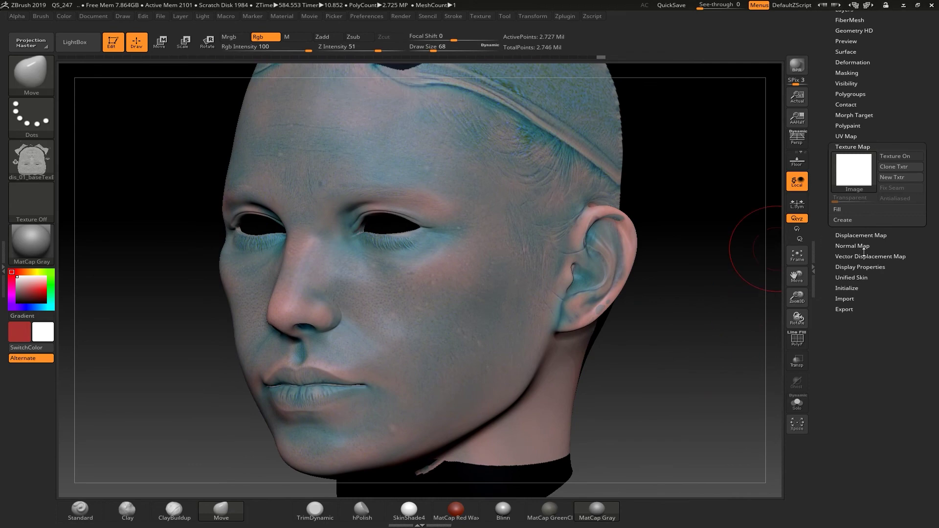
Turn on the head's displacement display and set the displacement intensity to 0.02
{"action": "left_click", "coordinate": [865, 235]}
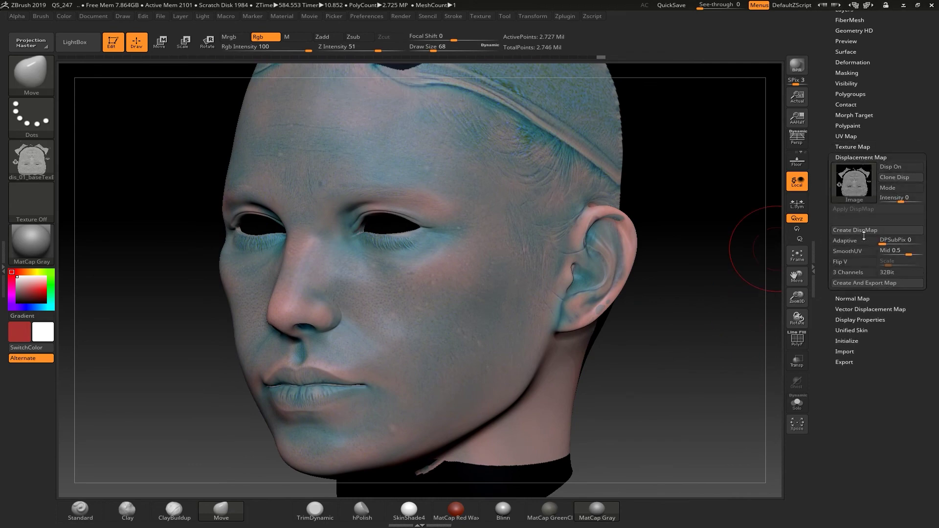
{"action": "left_click", "coordinate": [891, 167]}
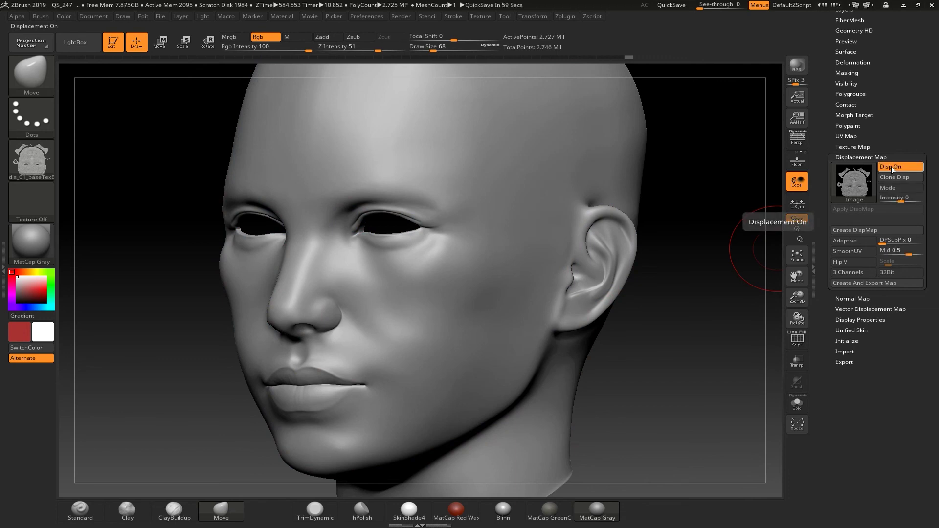
{"action": "left_click", "coordinate": [891, 167]}
{"action": "left_click", "coordinate": [894, 169]}
{"action": "type", "text": ".02"}
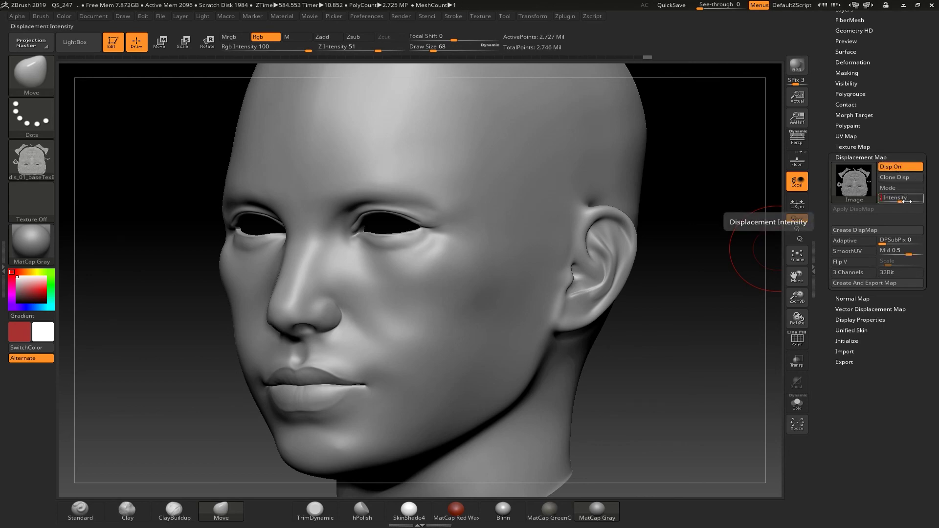
{"action": "key", "text": "Return"}
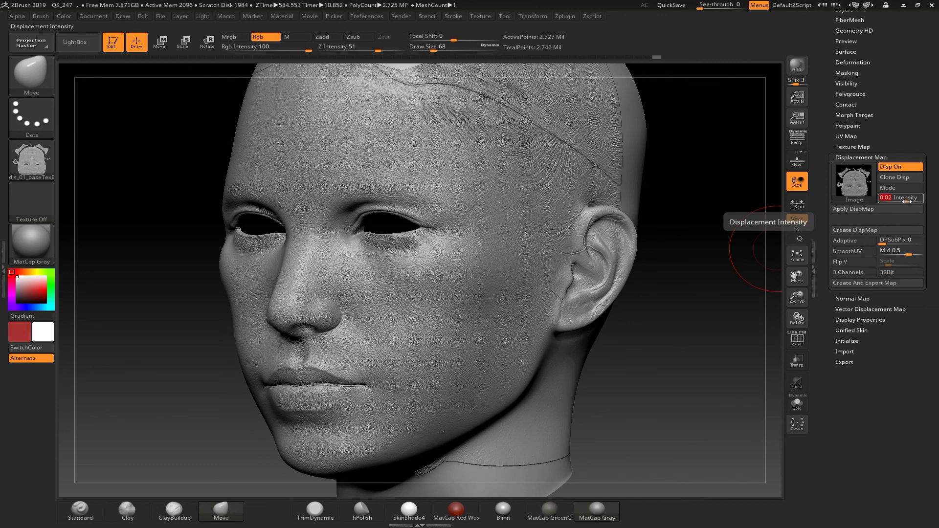
Undo the 0.02 displacement intensity, try an intensity of 0.005 instead and inspect the lower face up close
{"action": "key", "text": "ctrl+z"}
{"action": "left_click", "coordinate": [893, 198]}
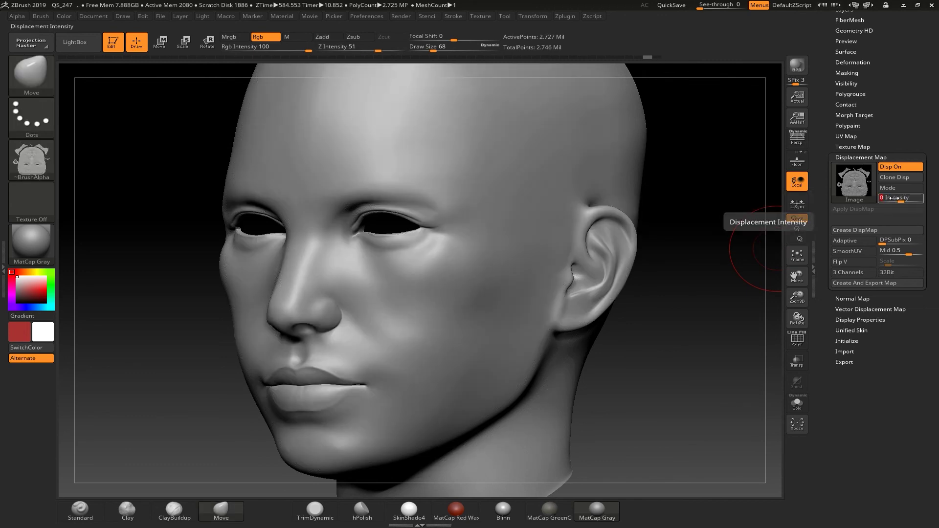
{"action": "type", "text": "0.04"}
{"action": "type", "text": "5"}
{"action": "key", "text": "Return"}
{"action": "left_click_drag", "start_coordinate": [663, 289], "coordinate": [676, 320]}
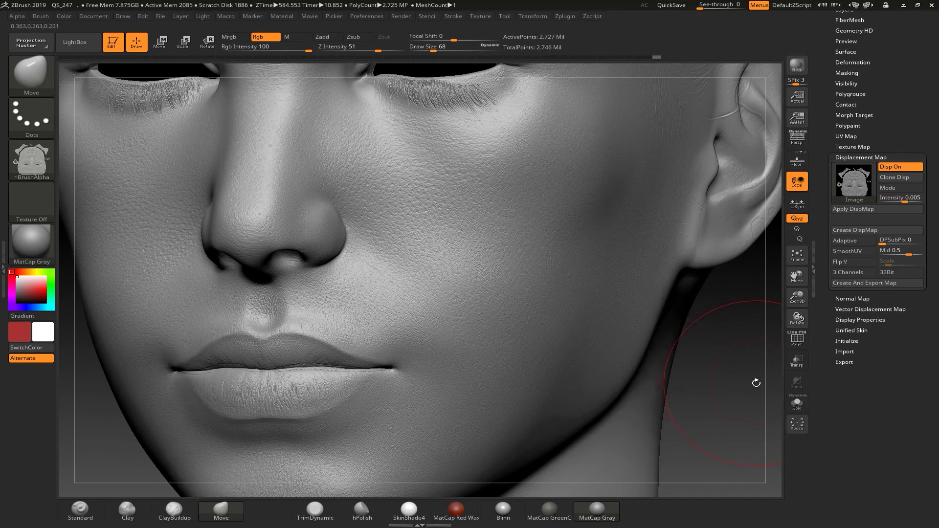
Undo the displacement intensity, try a slightly stronger value on the lower face and undo that too
{"action": "key", "text": "ctrl+z"}
{"action": "left_click", "coordinate": [893, 198]}
{"action": "type", "text": "0.04"}
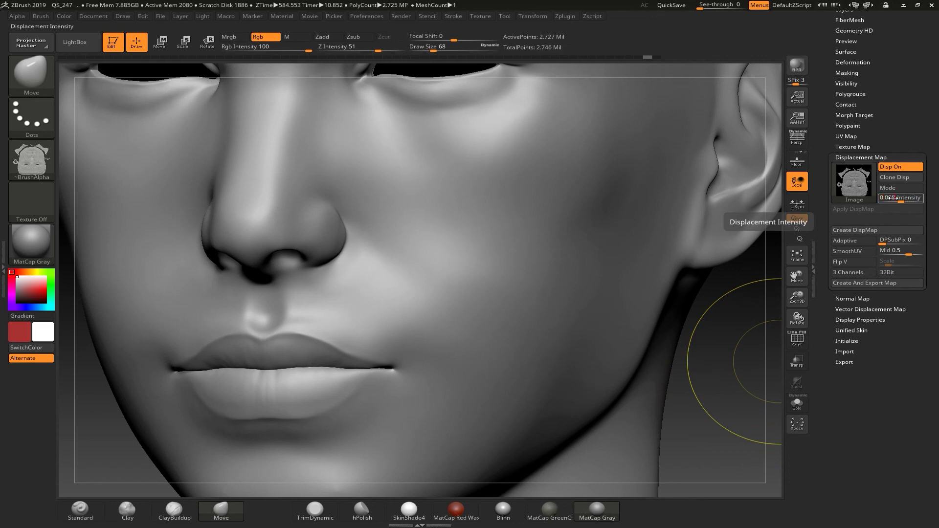
{"action": "key", "text": "Return"}
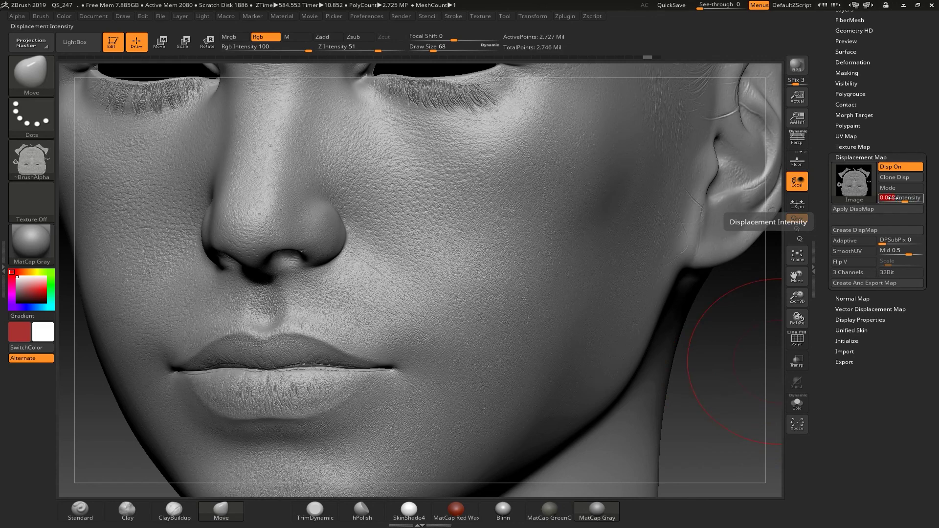
{"action": "key", "text": "ctrl"}
{"action": "left_click", "coordinate": [853, 209]}
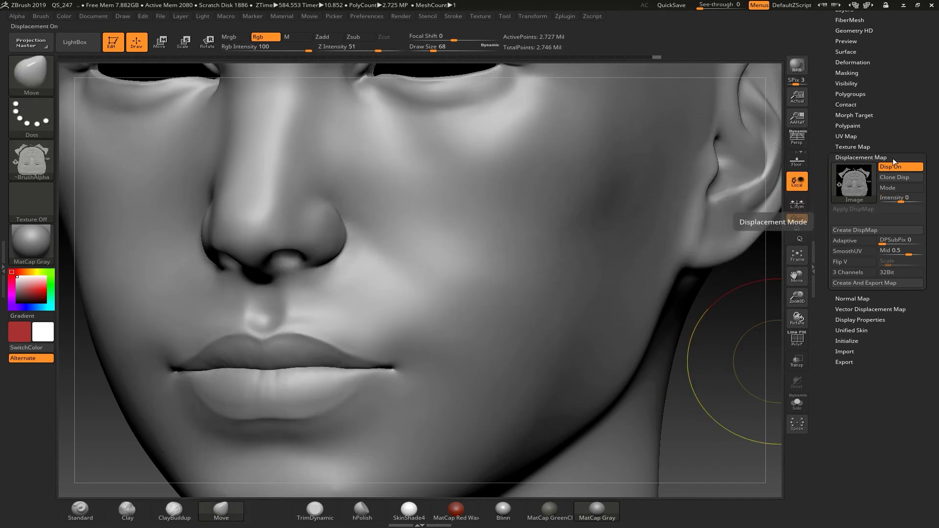
Enable the displacement Mode option and set the displacement intensity to 0.005
{"action": "left_click", "coordinate": [895, 190]}
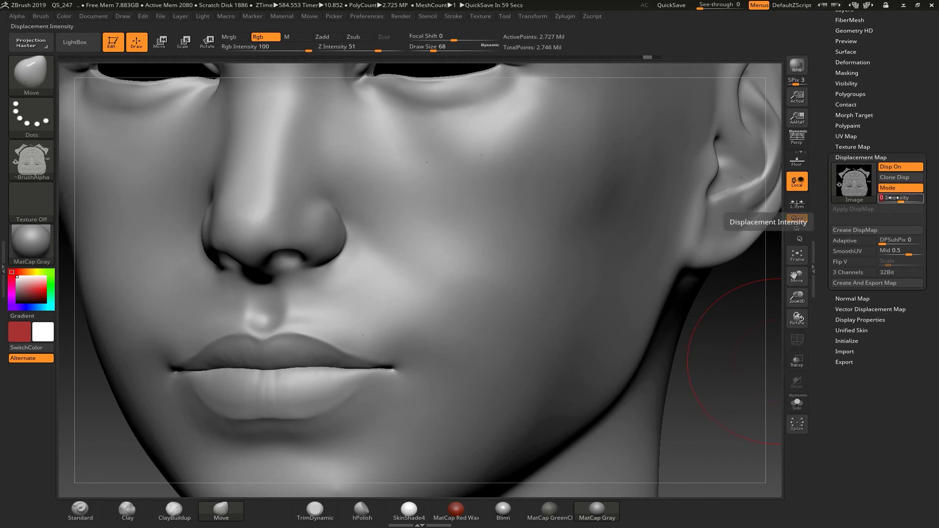
{"action": "left_click", "coordinate": [894, 198]}
{"action": "type", "text": "0.005"}
{"action": "key", "text": "Return"}
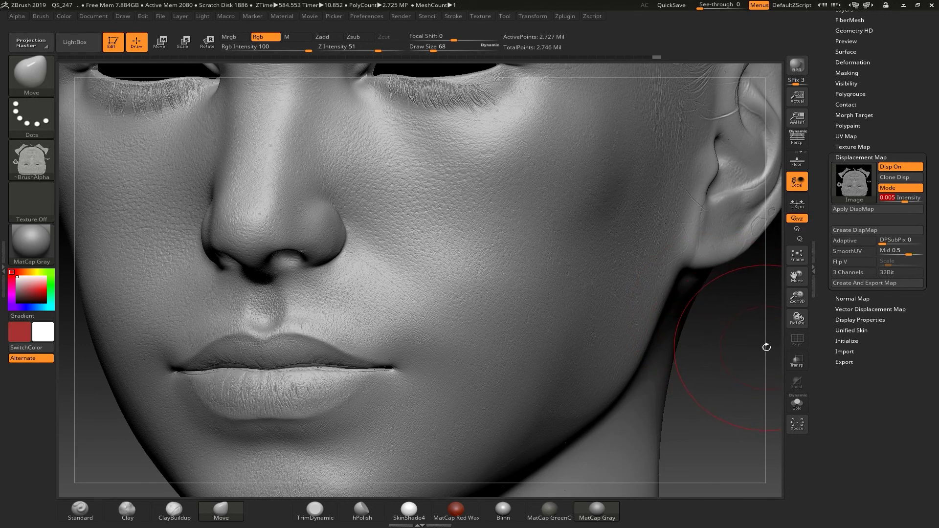
Examine the displaced skin detail around the jaw, lips and nose from several angles, comparing it with the SmoothUV option switched on
{"action": "left_click_drag", "start_coordinate": [753, 344], "coordinate": [731, 223]}
{"action": "left_click_drag", "start_coordinate": [735, 264], "coordinate": [757, 239]}
{"action": "left_click_drag", "start_coordinate": [738, 279], "coordinate": [568, 416], "text": "alt"}
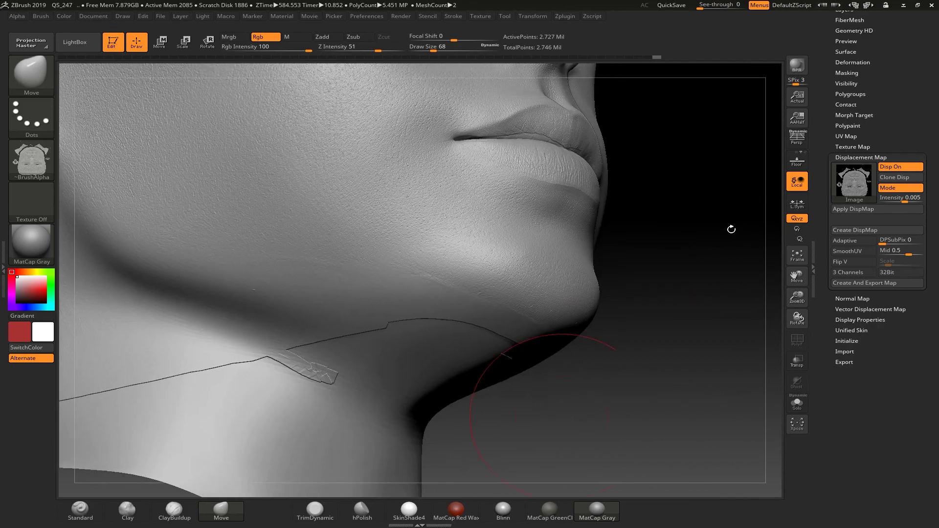
{"action": "left_click_drag", "start_coordinate": [732, 229], "coordinate": [717, 254]}
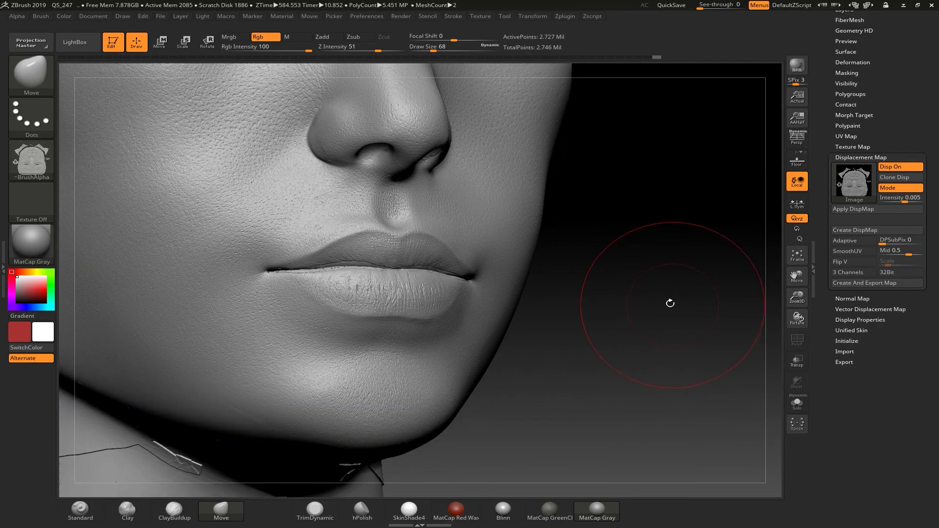
{"action": "left_click_drag", "start_coordinate": [641, 285], "coordinate": [646, 231]}
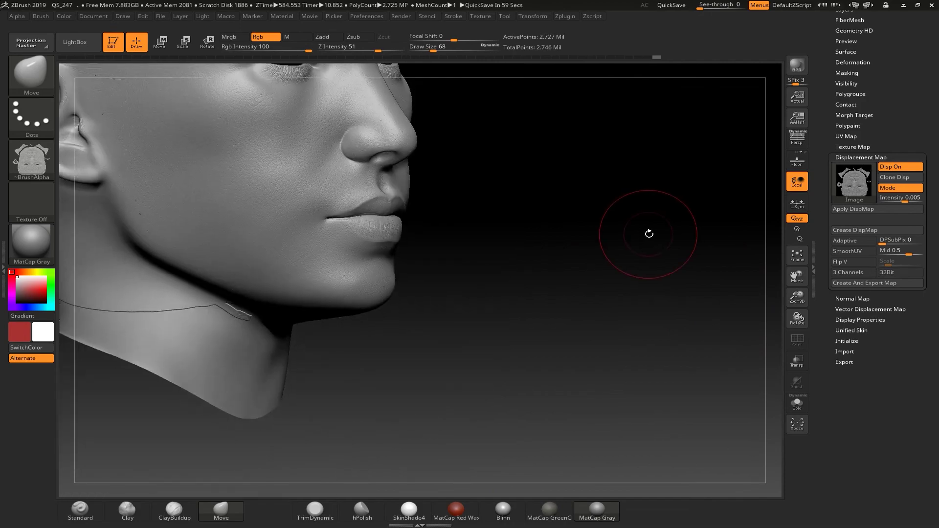
{"action": "mouse_move", "coordinate": [603, 224]}
{"action": "left_mouse_down"}
{"action": "mouse_move", "coordinate": [571, 230]}
{"action": "mouse_move", "coordinate": [753, 250]}
{"action": "left_mouse_up"}
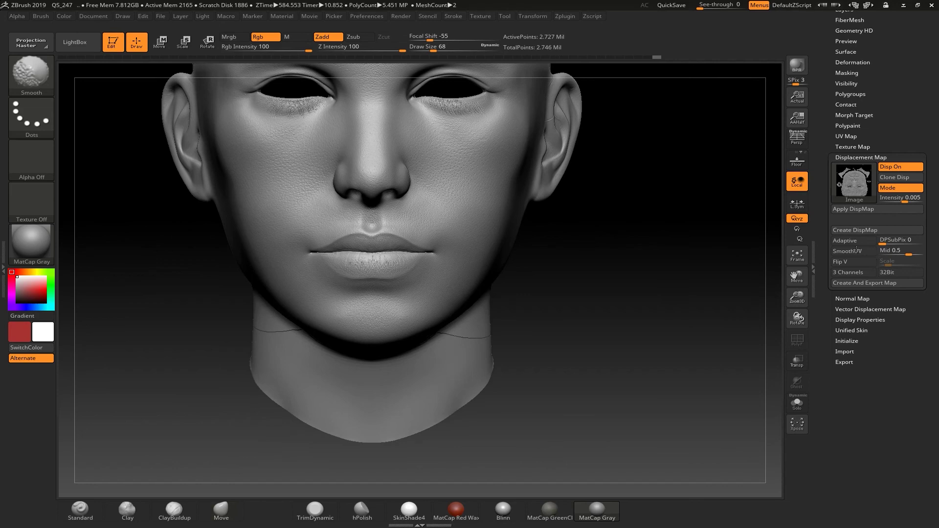
{"action": "left_click", "coordinate": [851, 251]}
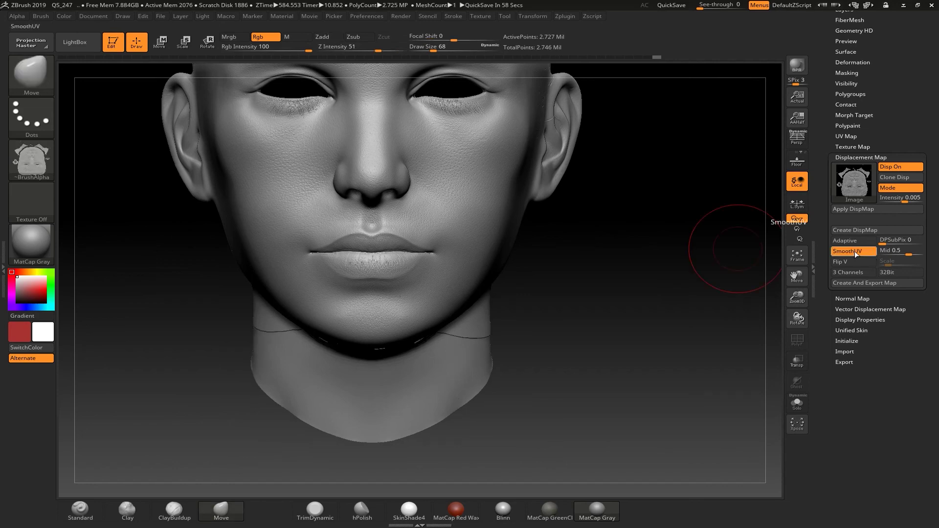
{"action": "left_click_drag", "start_coordinate": [555, 287], "coordinate": [597, 298]}
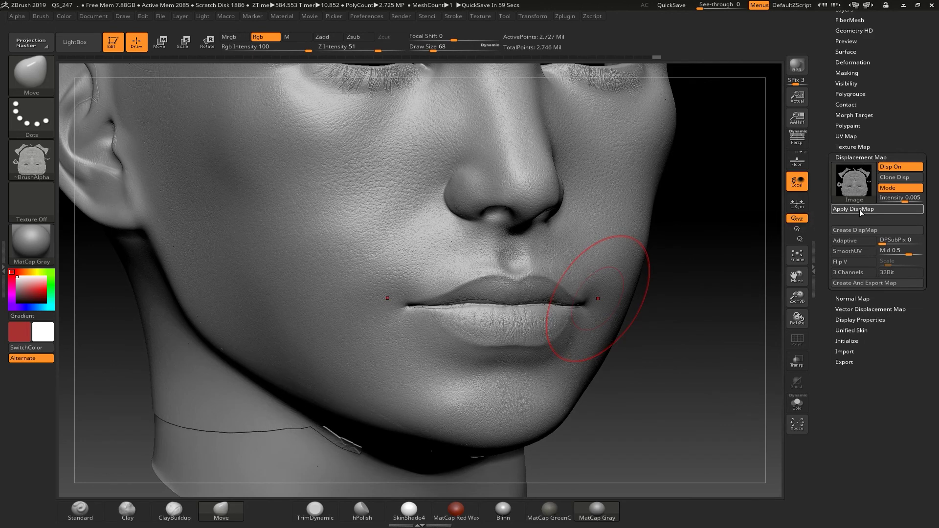
Try applying the displacement map to the head mesh, inspect the lower face and undo the application
{"action": "left_click", "coordinate": [859, 210]}
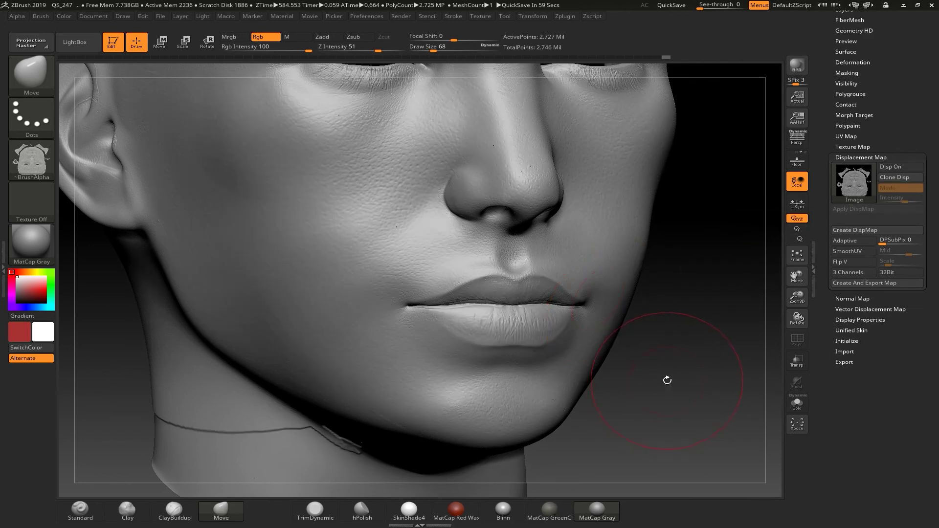
{"action": "left_click_drag", "start_coordinate": [685, 380], "coordinate": [644, 311], "text": "alt"}
{"action": "left_click_drag", "start_coordinate": [607, 232], "coordinate": [646, 277], "text": "alt"}
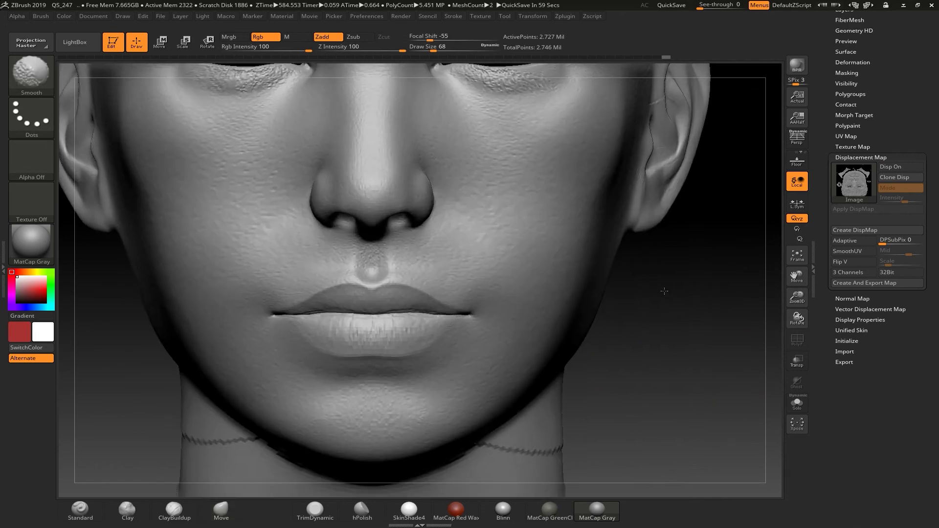
{"action": "key", "text": "ctrl"}
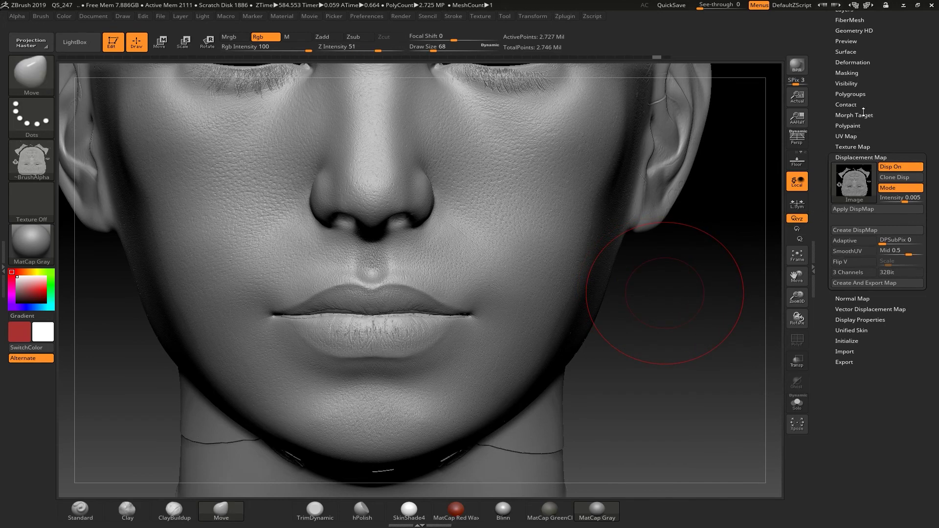
Turn off the displacement display and divide the head once more to subdivision level 7
{"action": "scroll", "coordinate": [837, 48], "scroll_direction": "up", "scroll_amount": 5}
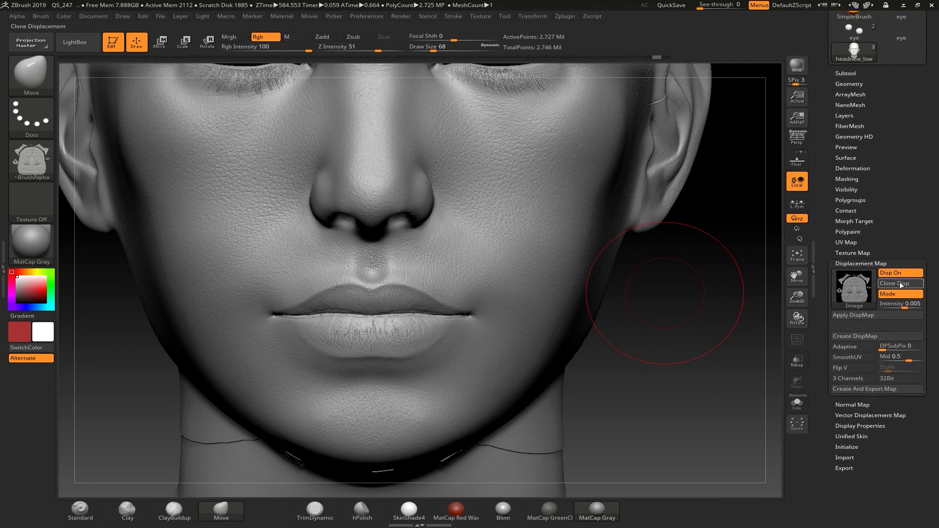
{"action": "left_click", "coordinate": [900, 272]}
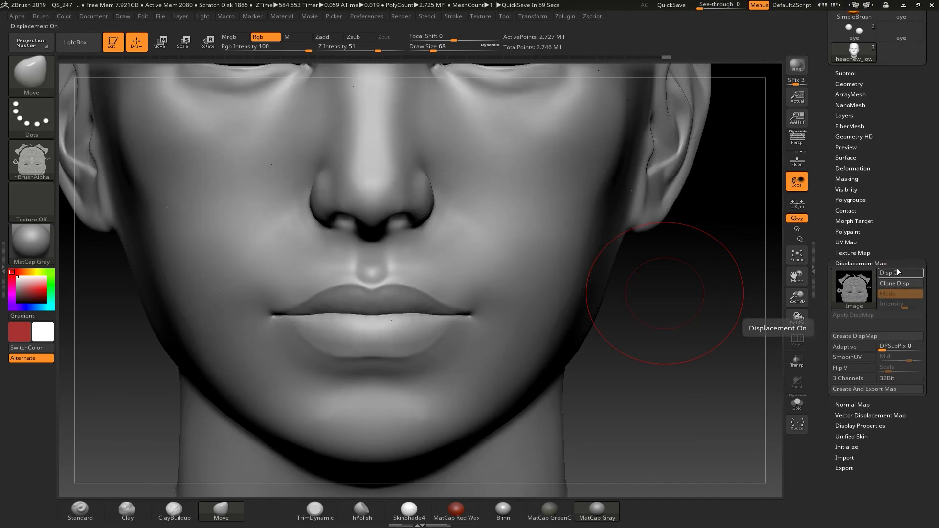
{"action": "left_click", "coordinate": [854, 84]}
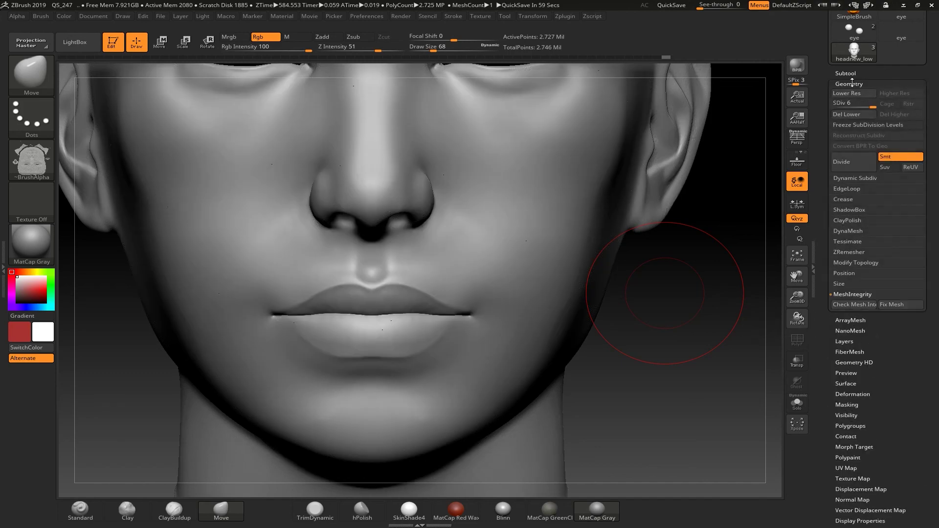
{"action": "left_click", "coordinate": [856, 170]}
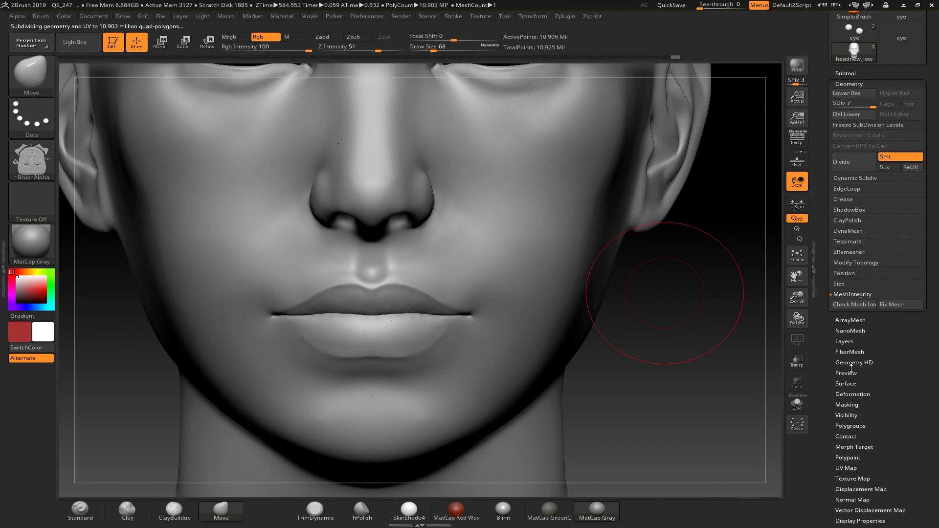
Turn the displacement display back on at 0.005 intensity and apply the displacement map to the subdivided head
{"action": "left_click", "coordinate": [861, 488]}
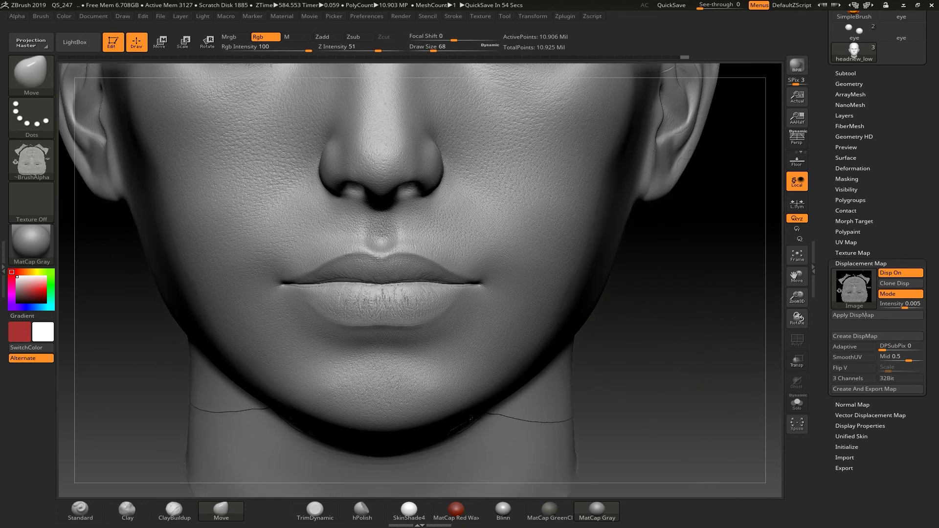
{"action": "left_click", "coordinate": [865, 315]}
{"action": "left_click", "coordinate": [850, 315]}
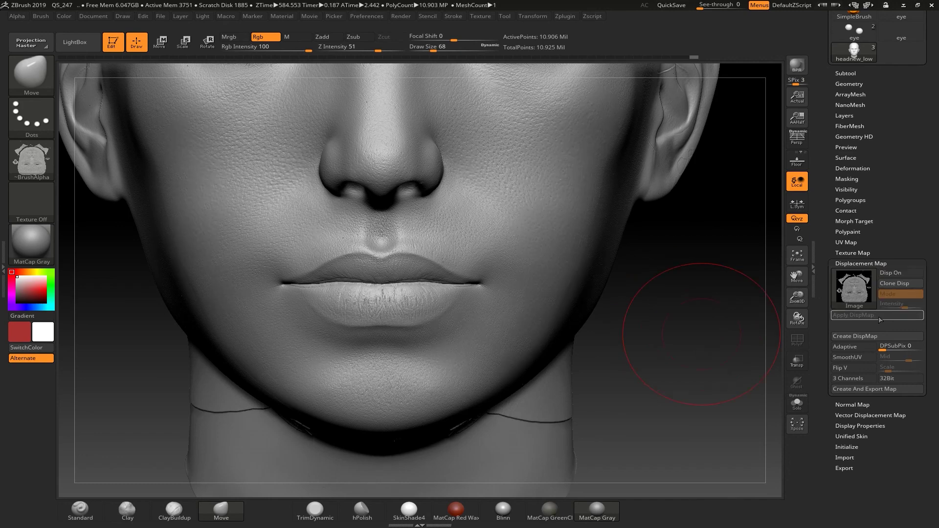
Examine the applied skin detail on the lips, nose and whole face, and open the head's geometry settings
{"action": "left_click_drag", "start_coordinate": [700, 337], "coordinate": [739, 388], "text": "alt"}
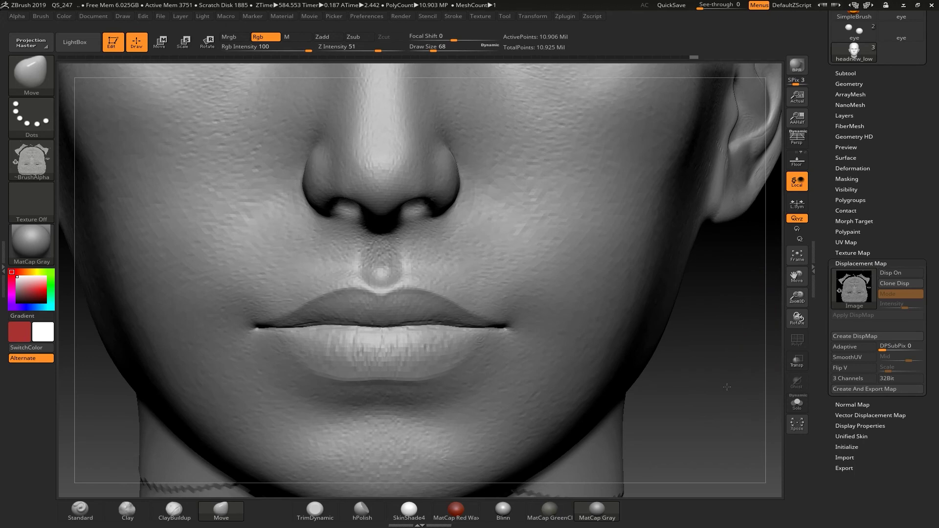
{"action": "left_click_drag", "start_coordinate": [727, 387], "coordinate": [651, 287], "text": "alt"}
{"action": "left_click_drag", "start_coordinate": [644, 249], "coordinate": [654, 390], "text": "alt"}
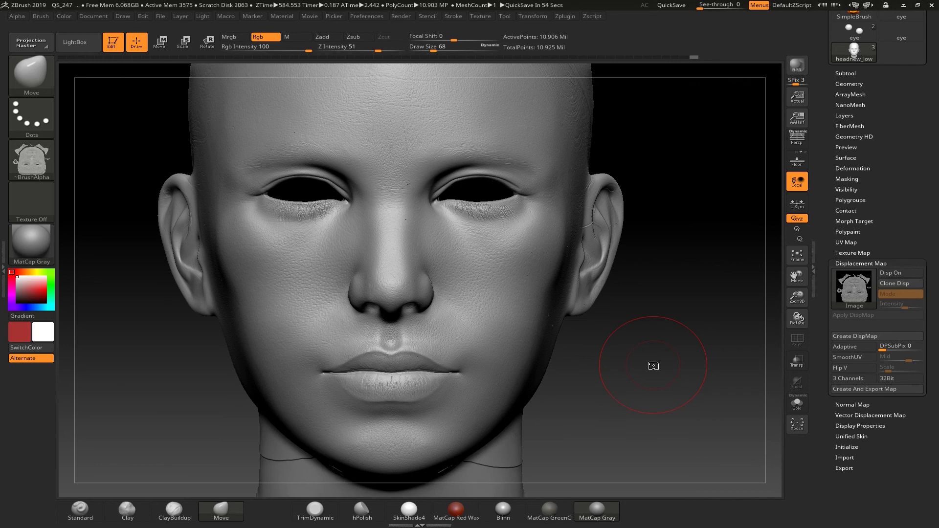
{"action": "left_click_drag", "start_coordinate": [618, 342], "coordinate": [629, 374]}
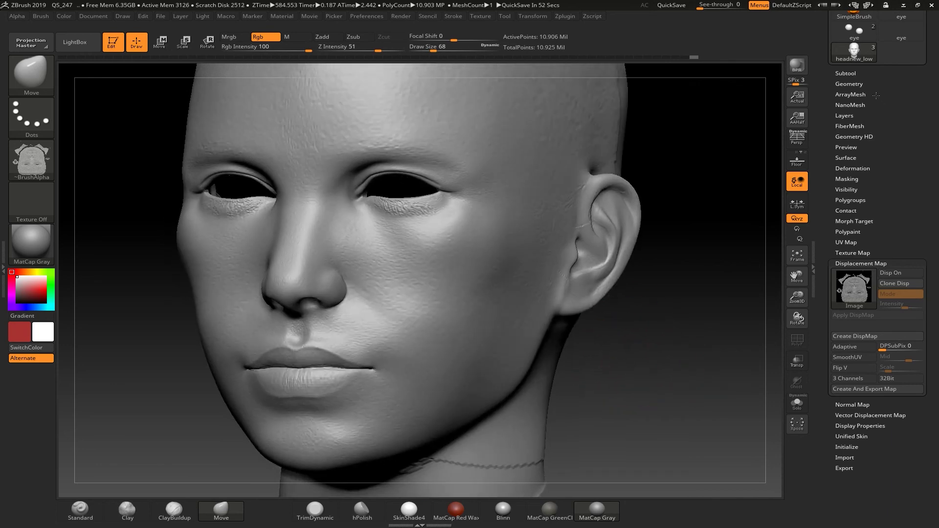
{"action": "left_click", "coordinate": [850, 83]}
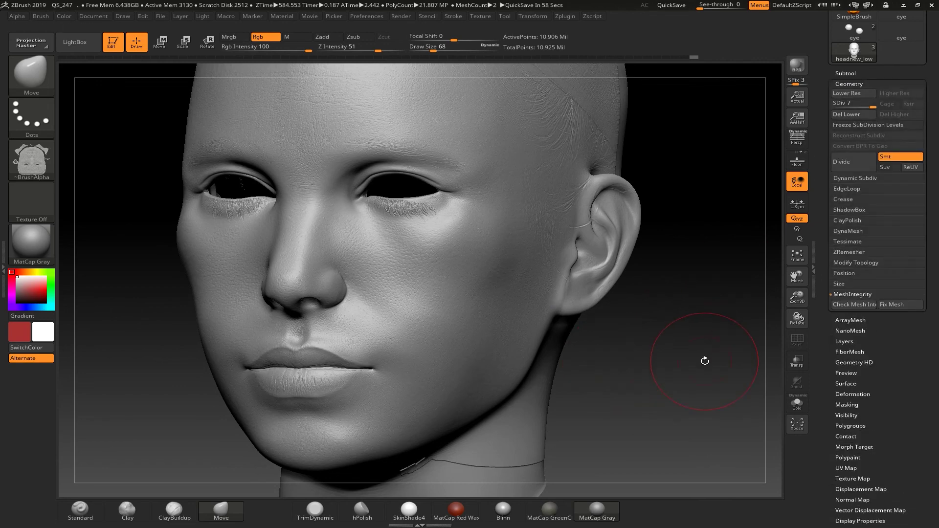
{"action": "left_click_drag", "start_coordinate": [680, 367], "coordinate": [698, 372]}
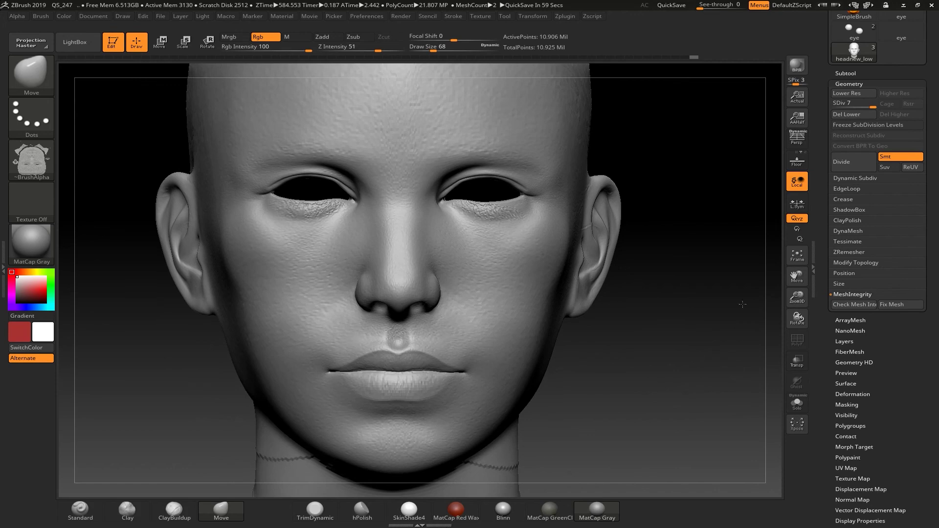
Examine the skin detail on the lower face and neck from the side and front, and on the whole face
{"action": "left_click_drag", "start_coordinate": [651, 376], "coordinate": [607, 285], "text": "alt"}
{"action": "left_click_drag", "start_coordinate": [561, 318], "coordinate": [636, 329]}
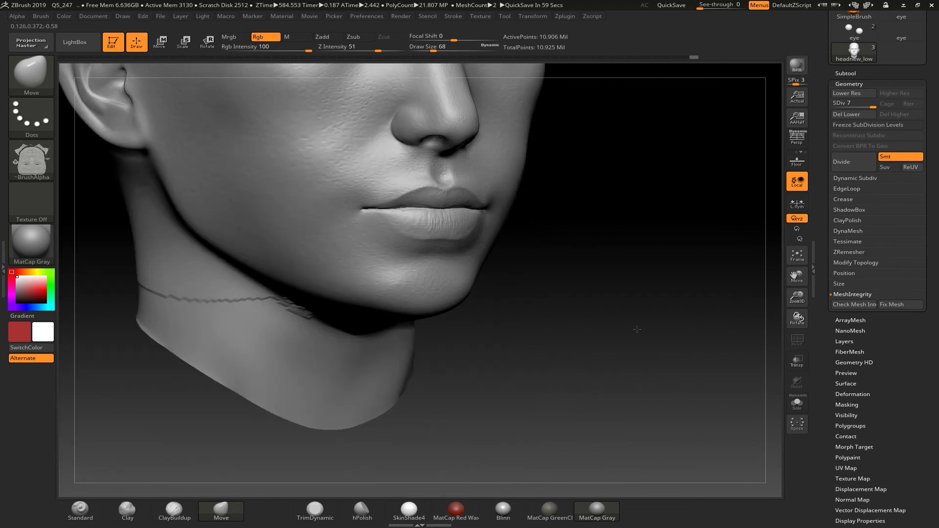
{"action": "left_click_drag", "start_coordinate": [616, 296], "coordinate": [605, 297], "text": "shift"}
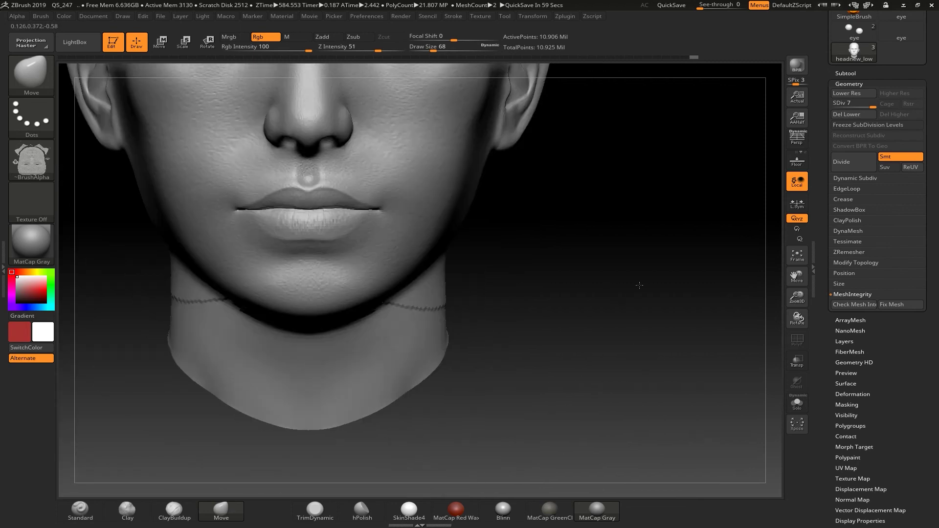
{"action": "key", "text": "f"}
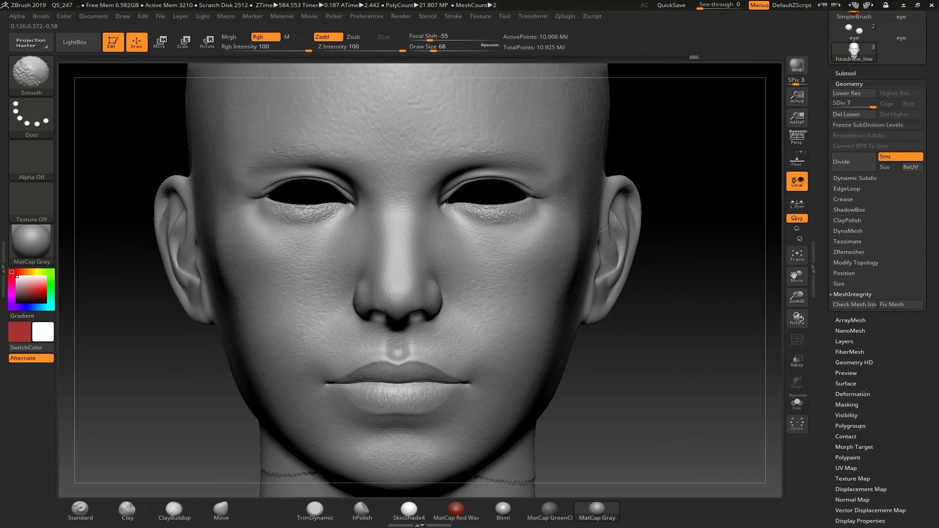
{"action": "key", "text": "shift"}
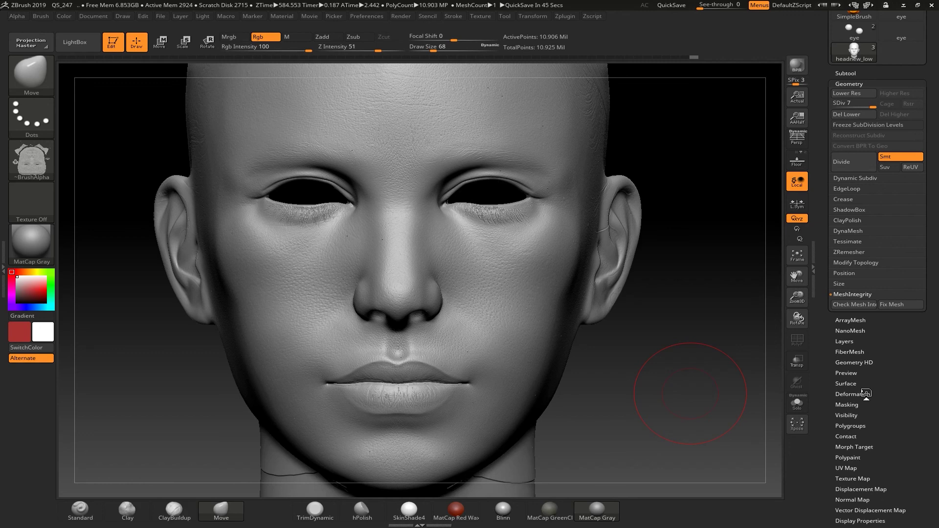
Turn on the head's displacement map display and switch off its Mode option
{"action": "left_click_drag", "start_coordinate": [889, 464], "coordinate": [894, 409]}
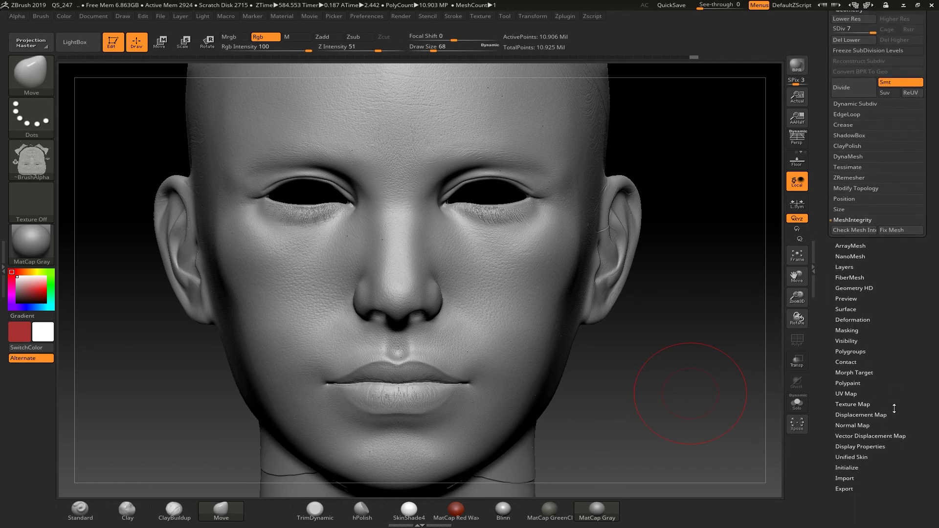
{"action": "left_click", "coordinate": [854, 415]}
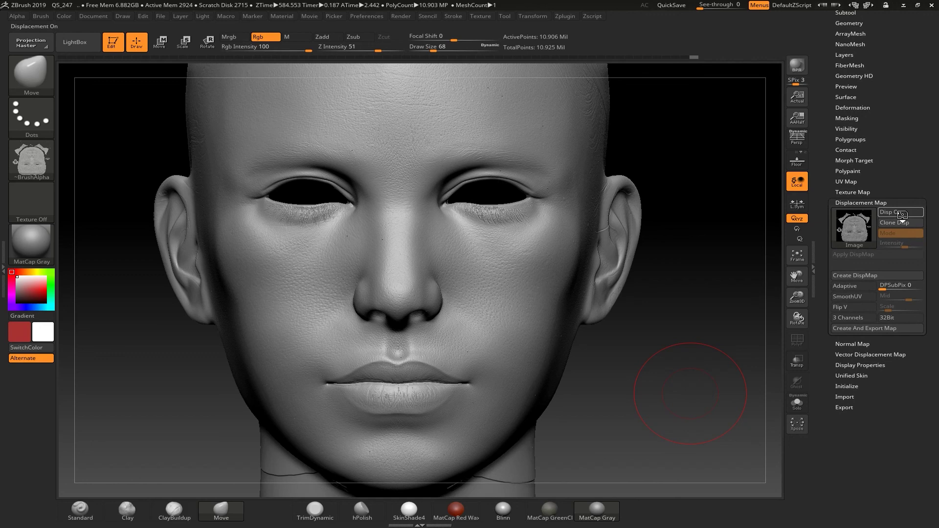
{"action": "left_click", "coordinate": [902, 215]}
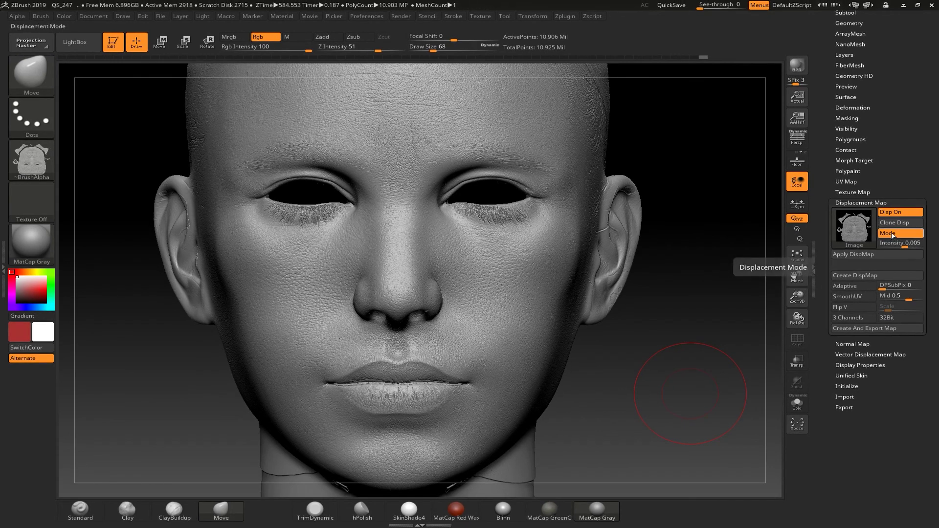
{"action": "left_click", "coordinate": [900, 233]}
{"action": "key", "text": "ctrl"}
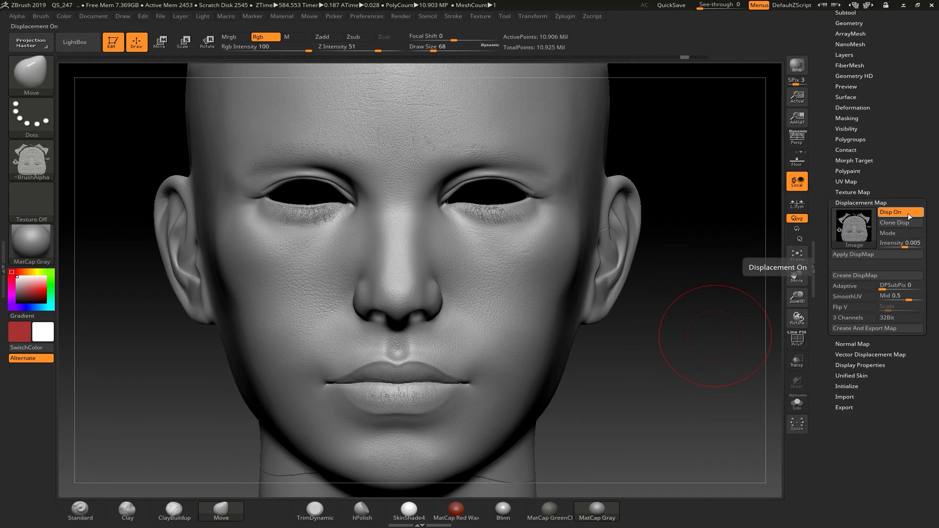
Apply the displacement map to the head mesh with Mode switched off
{"action": "left_click_drag", "start_coordinate": [670, 382], "coordinate": [663, 259], "text": "alt"}
{"action": "left_click_drag", "start_coordinate": [646, 307], "coordinate": [701, 327], "text": "alt"}
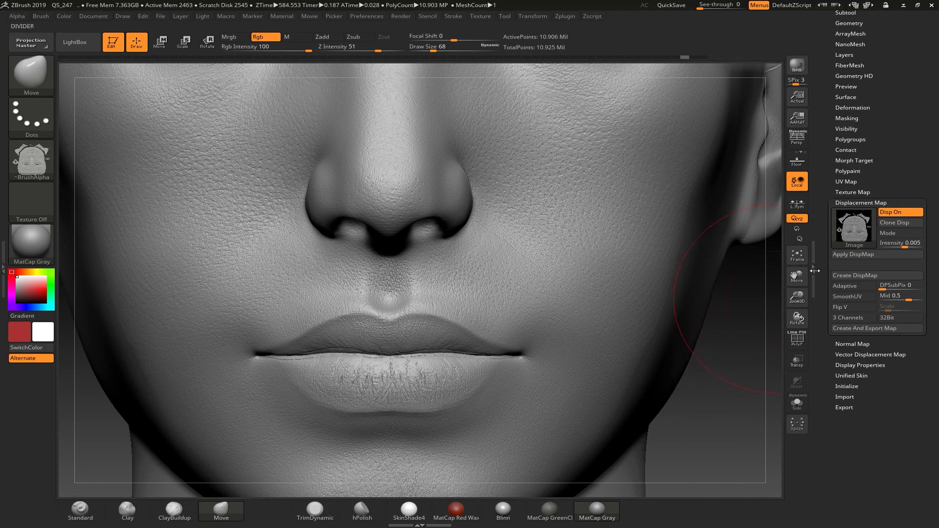
{"action": "left_click", "coordinate": [852, 255]}
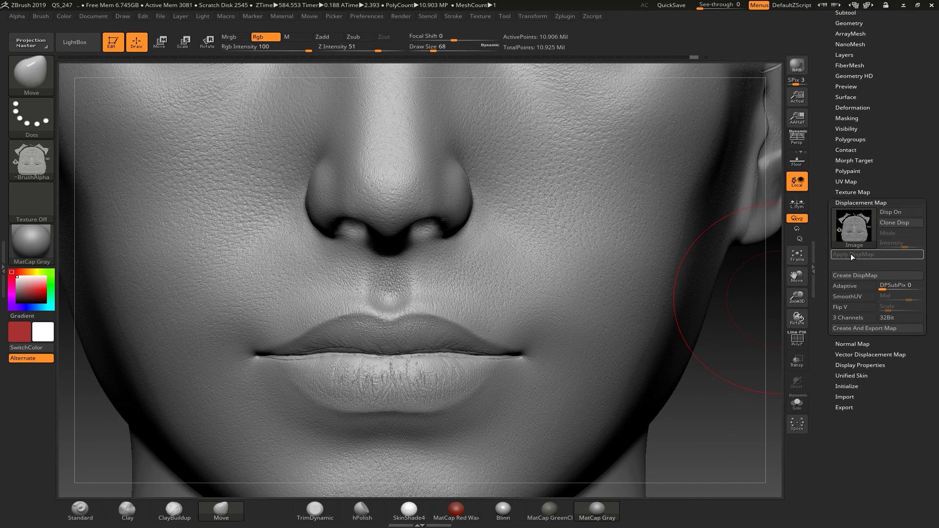
Examine the applied skin detail on the lips, chin, cheeks and forehead from several angles
{"action": "left_click_drag", "start_coordinate": [737, 428], "coordinate": [681, 390], "text": "alt"}
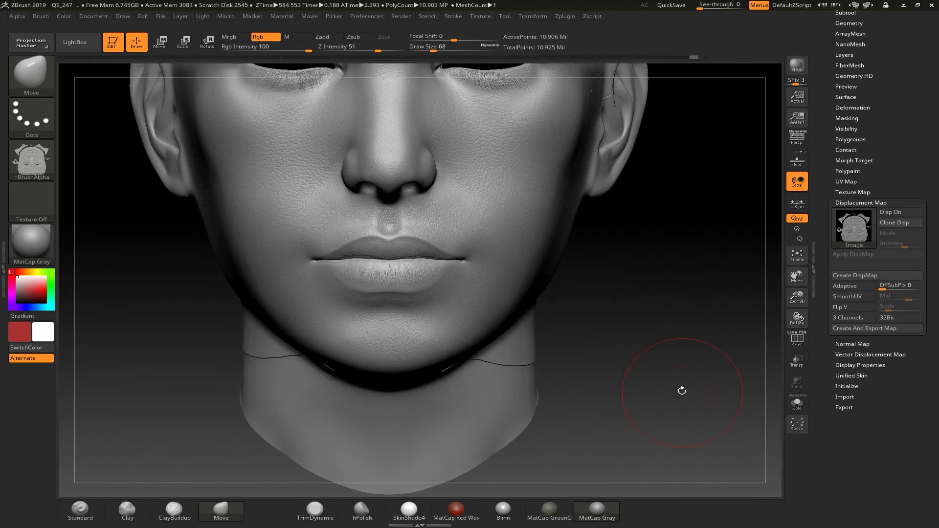
{"action": "left_click_drag", "start_coordinate": [659, 356], "coordinate": [746, 423]}
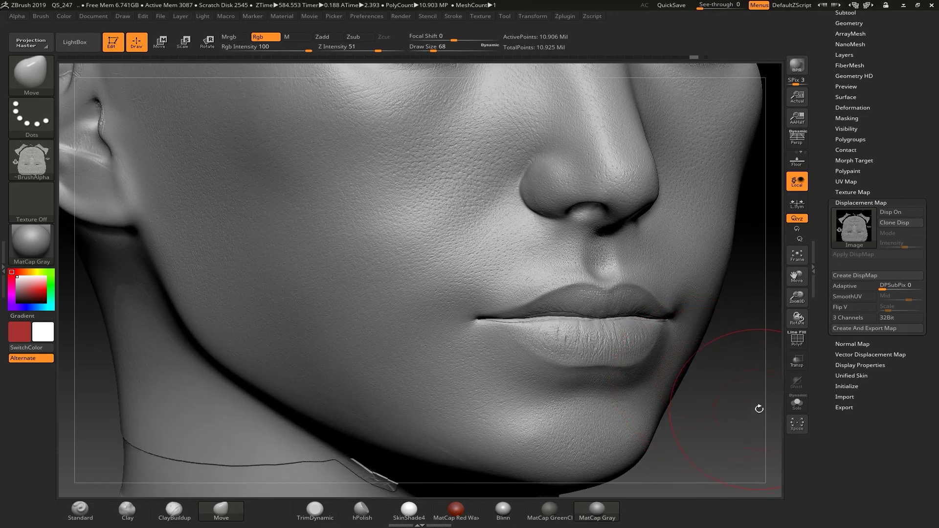
{"action": "left_click_drag", "start_coordinate": [759, 402], "coordinate": [751, 384]}
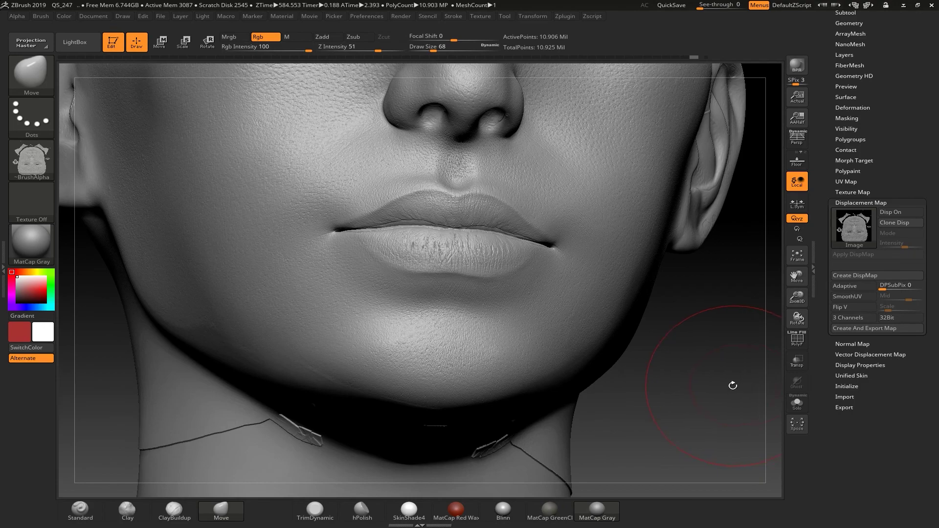
{"action": "mouse_move", "coordinate": [727, 386]}
{"action": "left_mouse_down"}
{"action": "mouse_move", "coordinate": [722, 397]}
{"action": "mouse_move", "coordinate": [667, 368]}
{"action": "left_mouse_up"}
{"action": "mouse_move", "coordinate": [653, 308]}
{"action": "left_mouse_down"}
{"action": "mouse_move", "coordinate": [634, 272]}
{"action": "mouse_move", "coordinate": [660, 372]}
{"action": "left_mouse_up"}
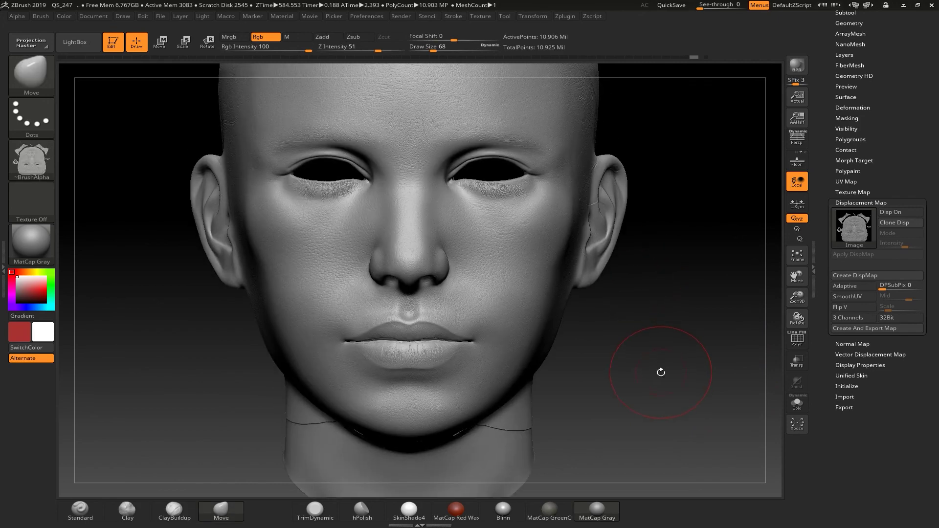
{"action": "left_click_drag", "start_coordinate": [661, 372], "coordinate": [649, 373]}
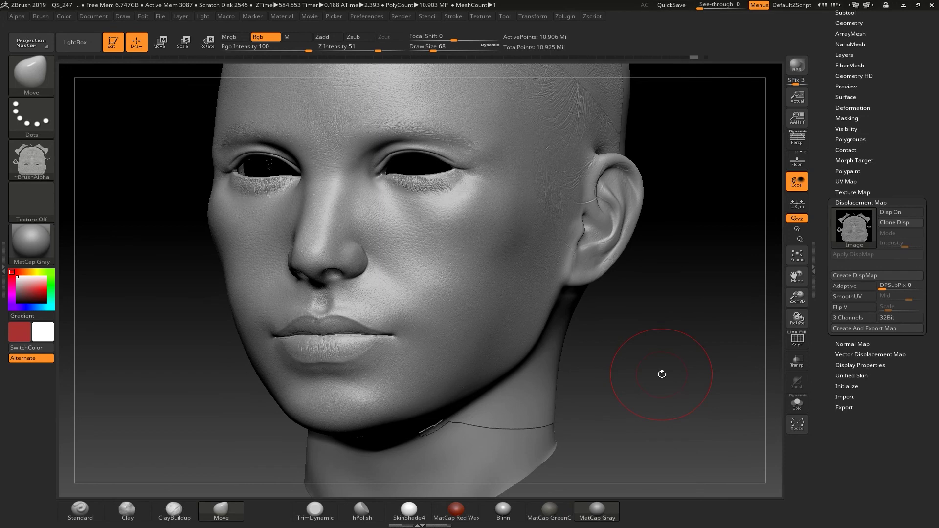
{"action": "left_click_drag", "start_coordinate": [662, 374], "coordinate": [661, 374]}
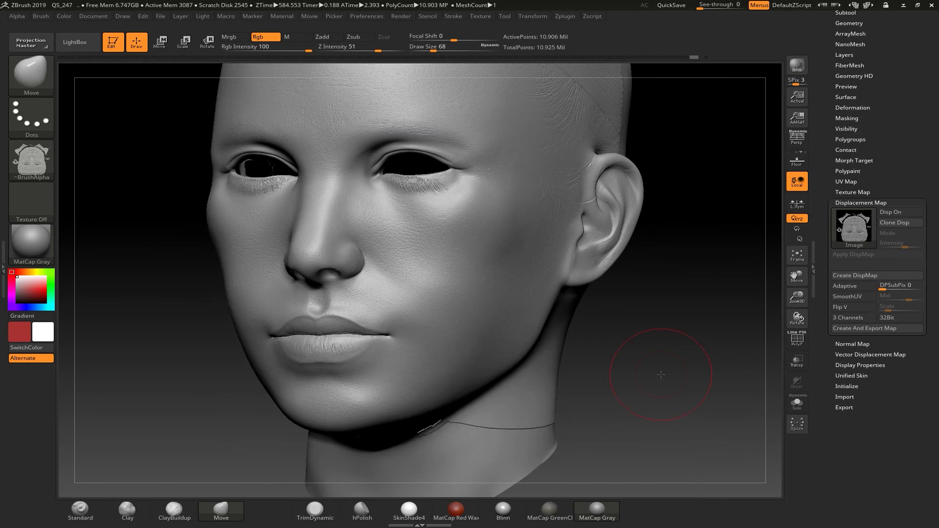
{"action": "left_click_drag", "start_coordinate": [660, 375], "coordinate": [661, 374]}
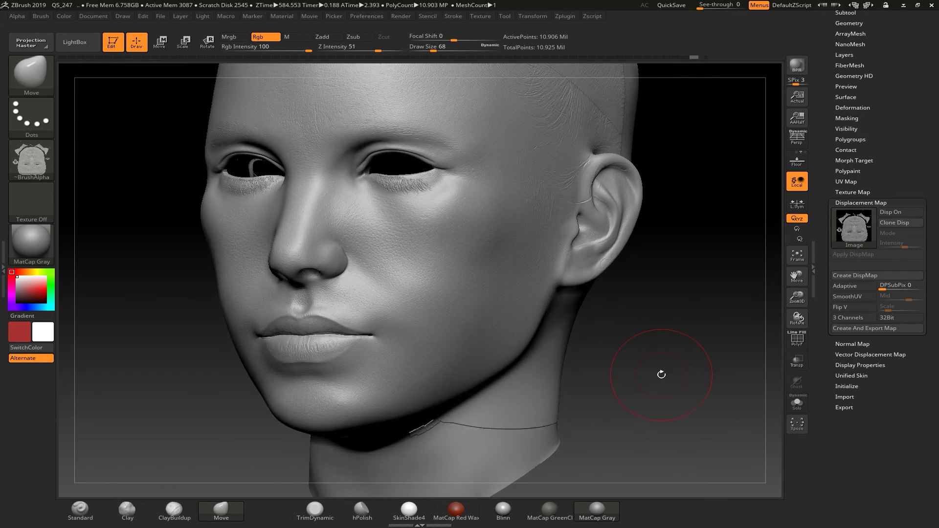
{"action": "left_click_drag", "start_coordinate": [664, 324], "coordinate": [702, 381]}
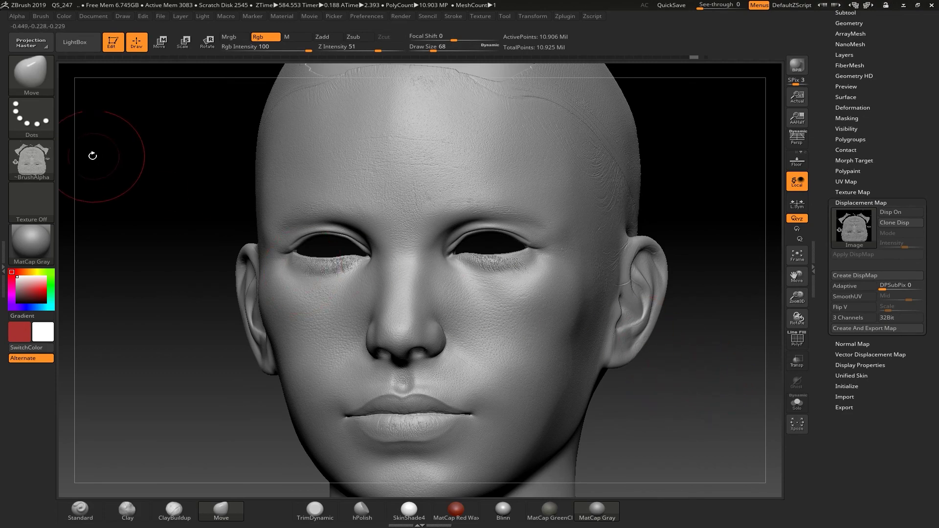
Choose the Morph brush, try painting with it on the face and dismiss the morph target notes
{"action": "left_click", "coordinate": [37, 80]}
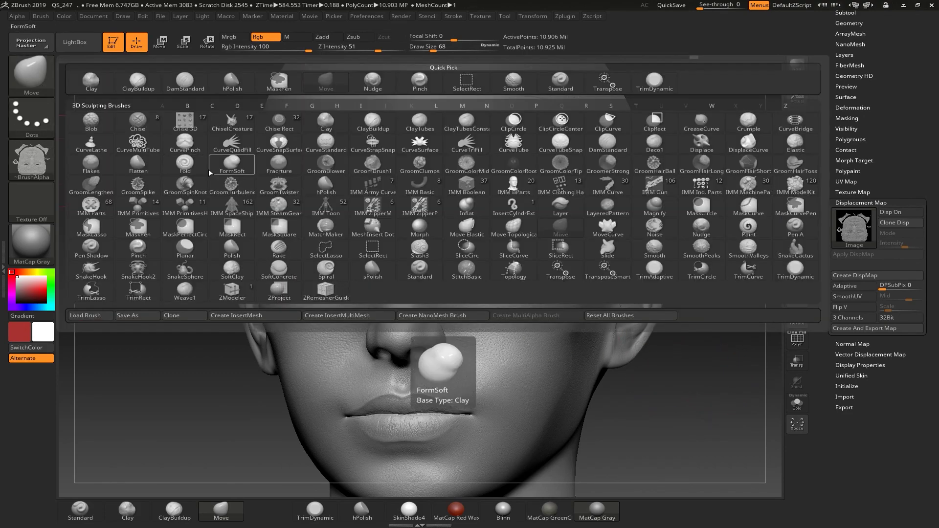
{"action": "key", "text": "m"}
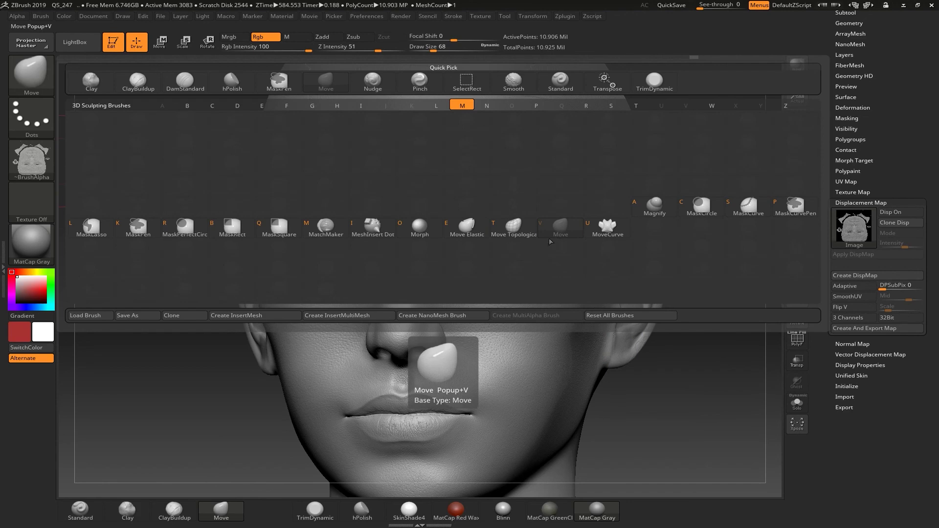
{"action": "left_click", "coordinate": [420, 234]}
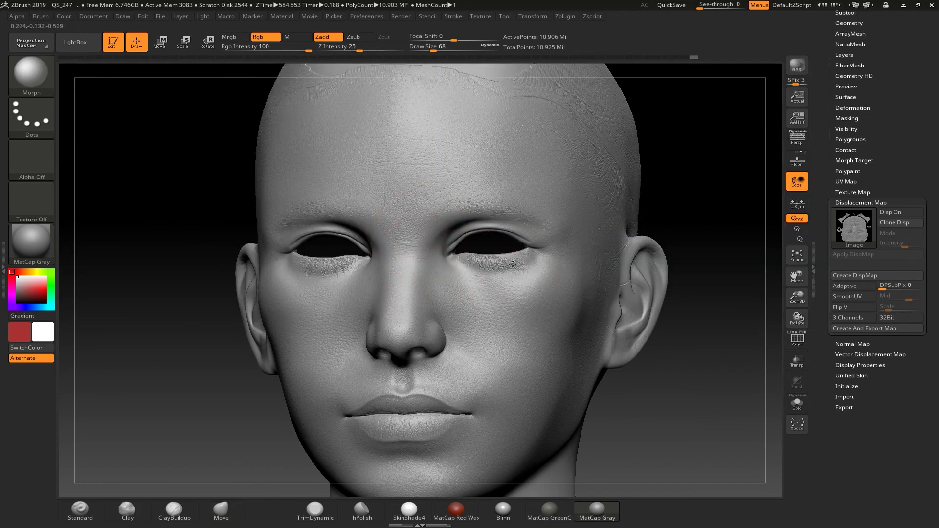
{"action": "left_click", "coordinate": [465, 286]}
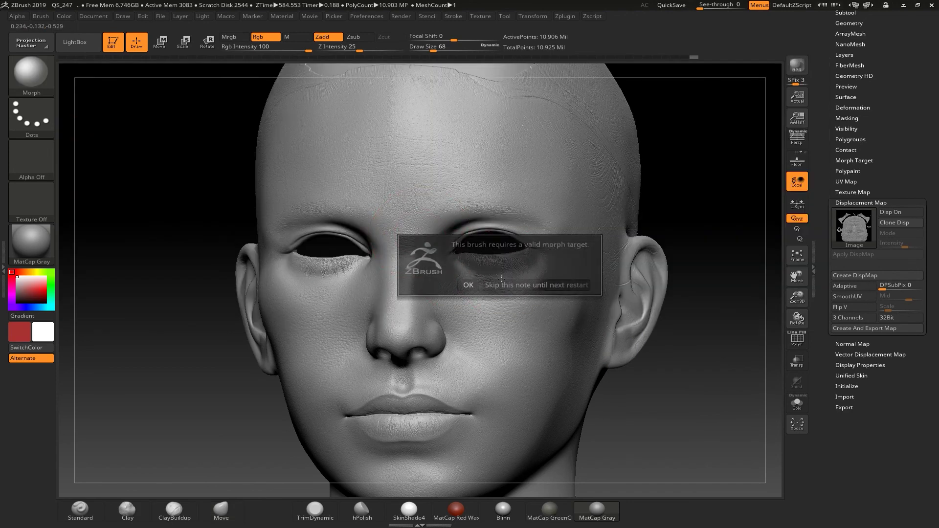
{"action": "left_click", "coordinate": [419, 348]}
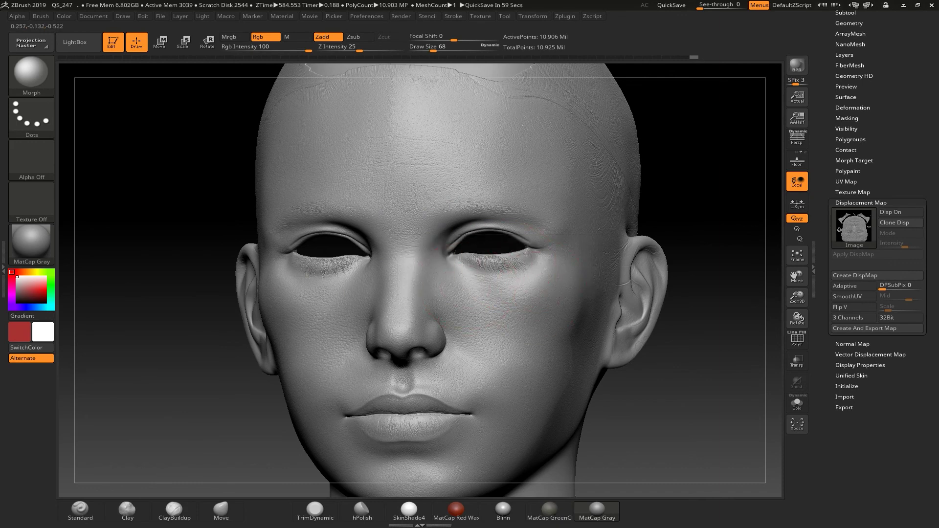
{"action": "left_click", "coordinate": [465, 287]}
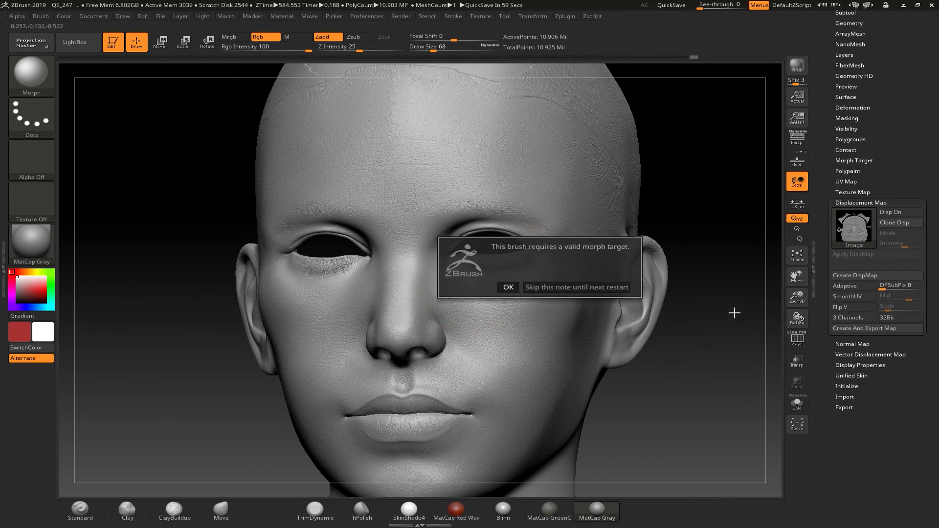
{"action": "left_click", "coordinate": [509, 287]}
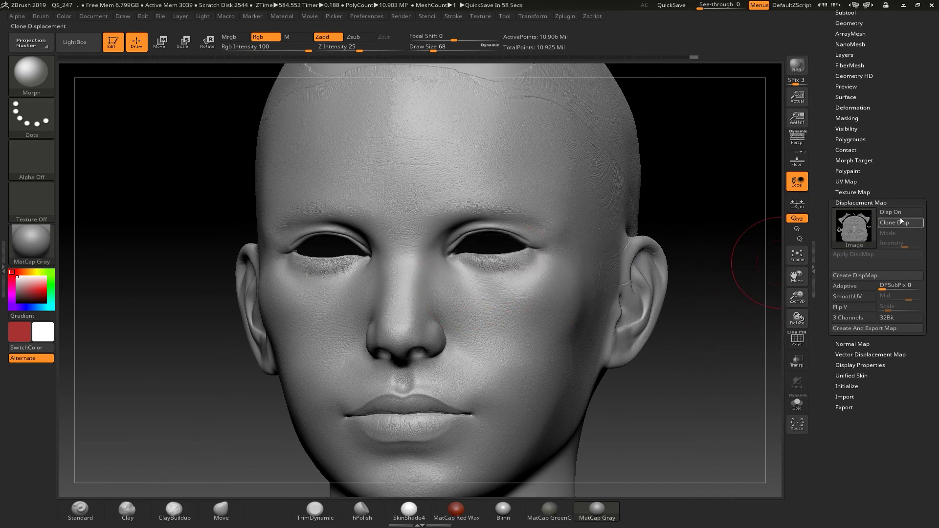
Undo the displacement map application and its display on the head, and close the morph target note
{"action": "left_click", "coordinate": [897, 213]}
{"action": "key", "text": "ctrl"}
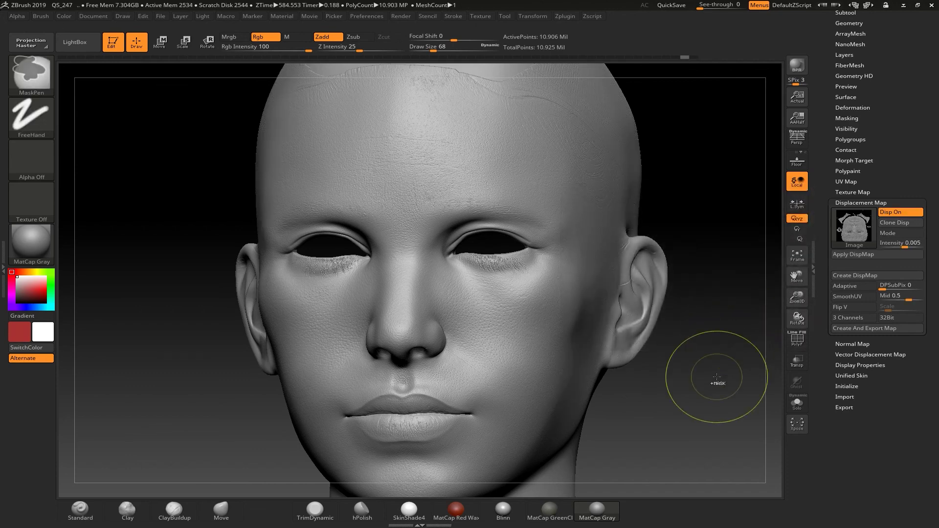
{"action": "key", "text": "ctrl+z"}
{"action": "left_click_drag", "start_coordinate": [713, 379], "coordinate": [699, 330], "text": "alt"}
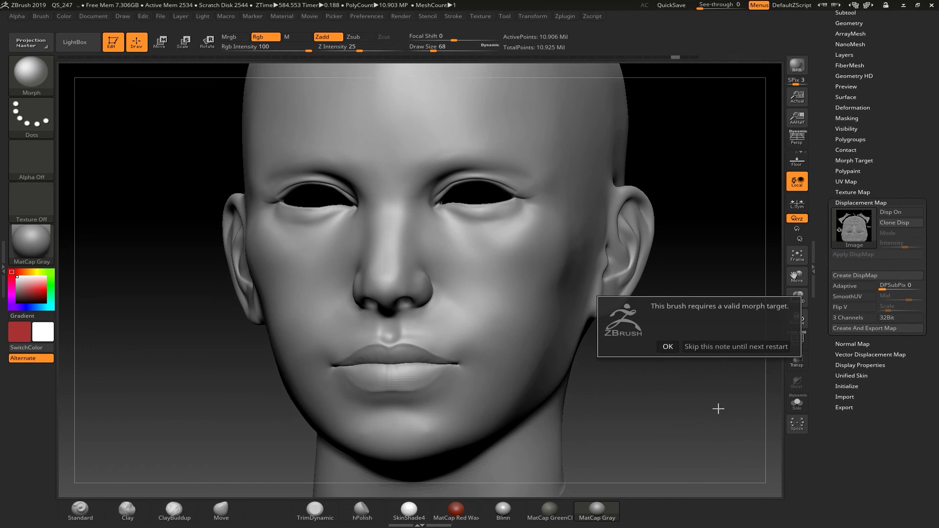
{"action": "left_click", "coordinate": [668, 346]}
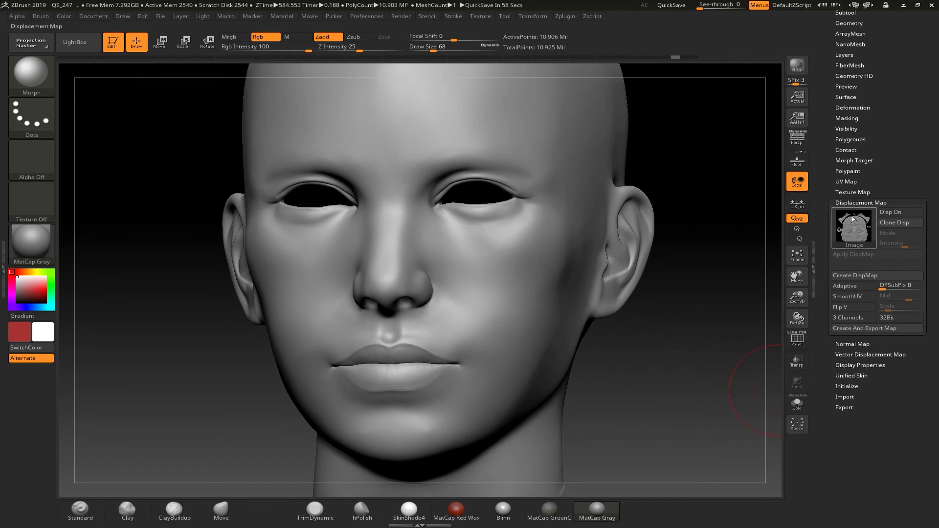
{"action": "mouse_move", "coordinate": [826, 129]}
{"action": "left_mouse_down"}
{"action": "mouse_move", "coordinate": [826, 151]}
{"action": "mouse_move", "coordinate": [822, 116]}
{"action": "left_mouse_up"}
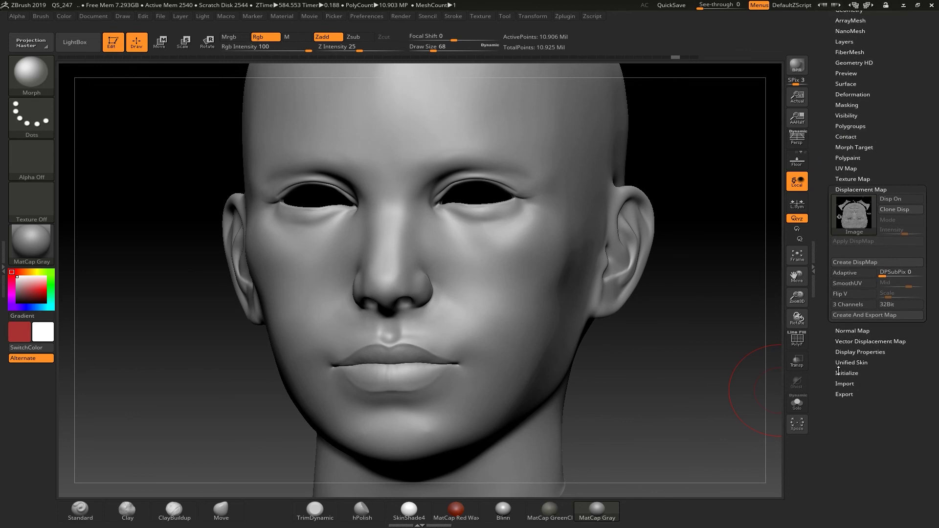
{"action": "scroll", "coordinate": [894, 487], "scroll_direction": "up", "scroll_amount": 5}
{"action": "scroll", "coordinate": [895, 488], "scroll_direction": "down", "scroll_amount": 3}
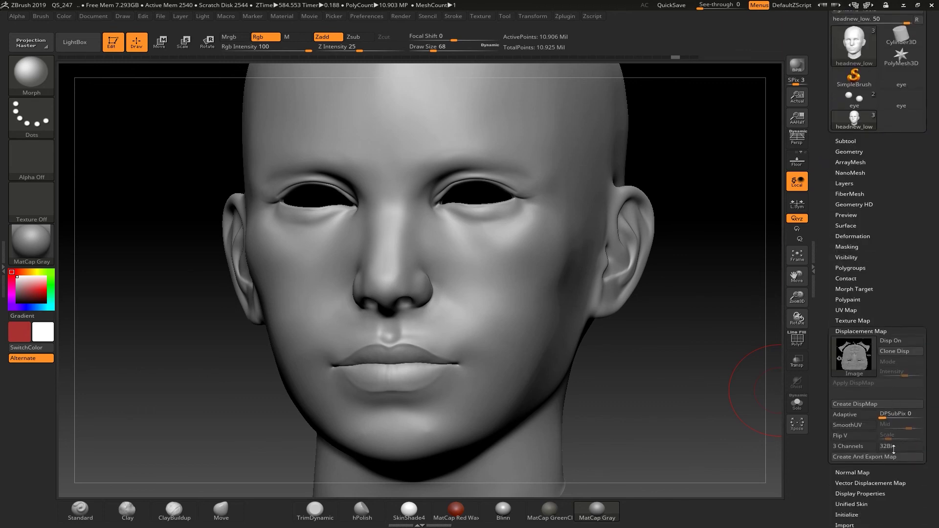
{"action": "left_click", "coordinate": [850, 111]}
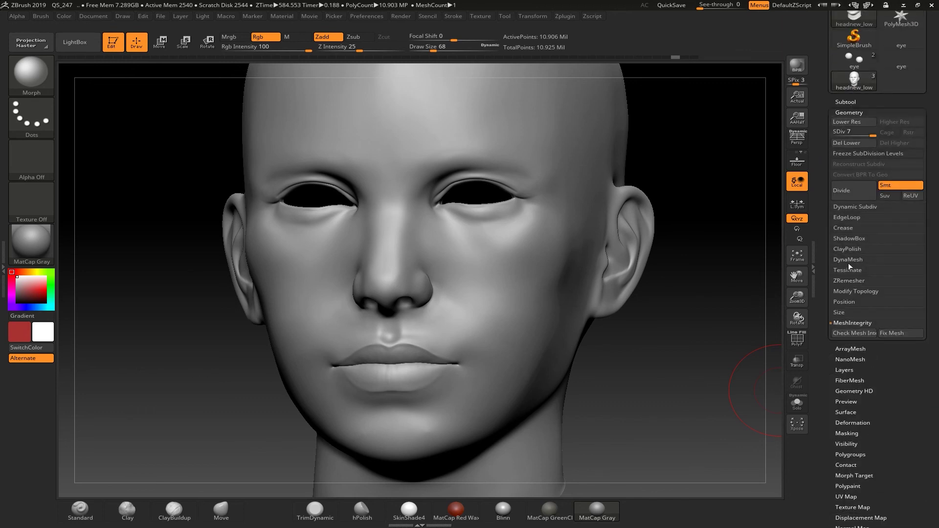
{"action": "scroll", "coordinate": [828, 306], "scroll_direction": "down", "scroll_amount": 4}
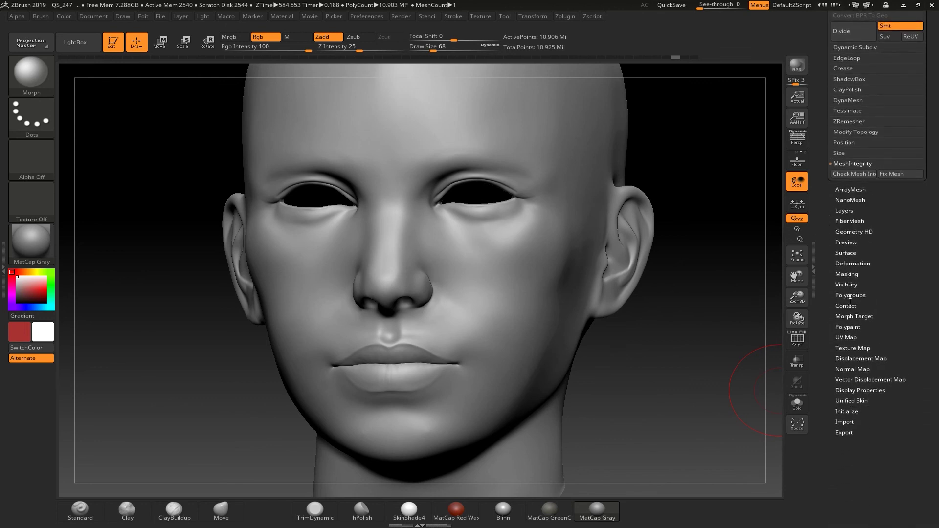
{"action": "left_click_drag", "start_coordinate": [876, 442], "coordinate": [883, 483]}
{"action": "left_click_drag", "start_coordinate": [929, 368], "coordinate": [926, 429]}
{"action": "left_click", "coordinate": [846, 149]}
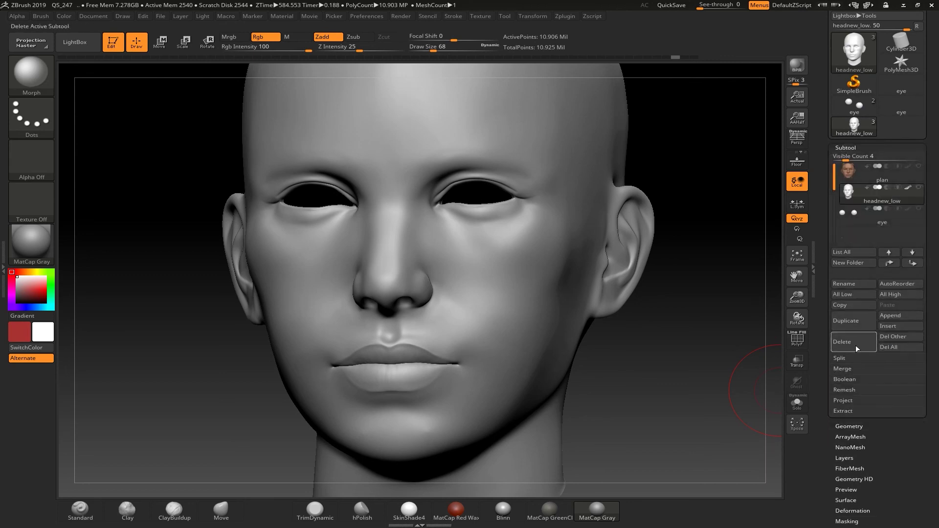
{"action": "left_click_drag", "start_coordinate": [829, 410], "coordinate": [858, 307]}
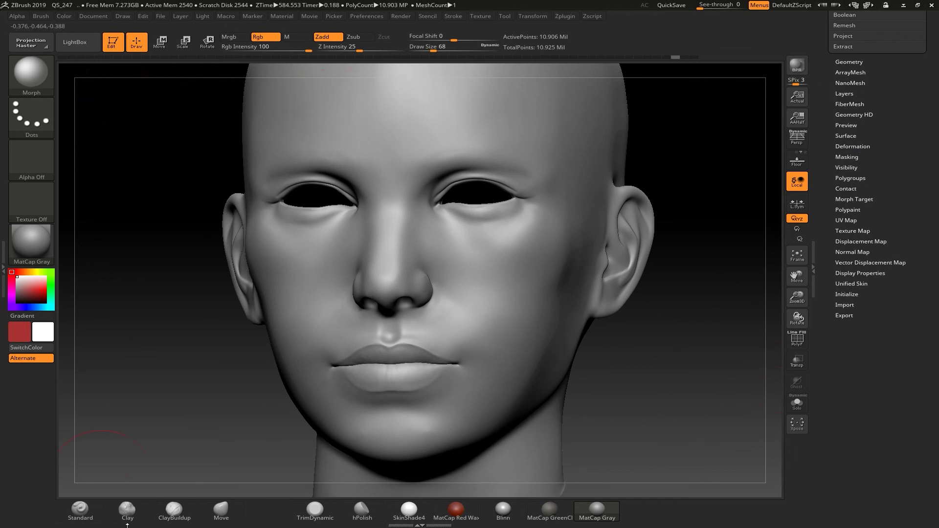
Switch to the Standard brush and replace the head's stored morph target with its current smooth shape
{"action": "left_click", "coordinate": [80, 511]}
{"action": "left_click_drag", "start_coordinate": [893, 333], "coordinate": [885, 357]}
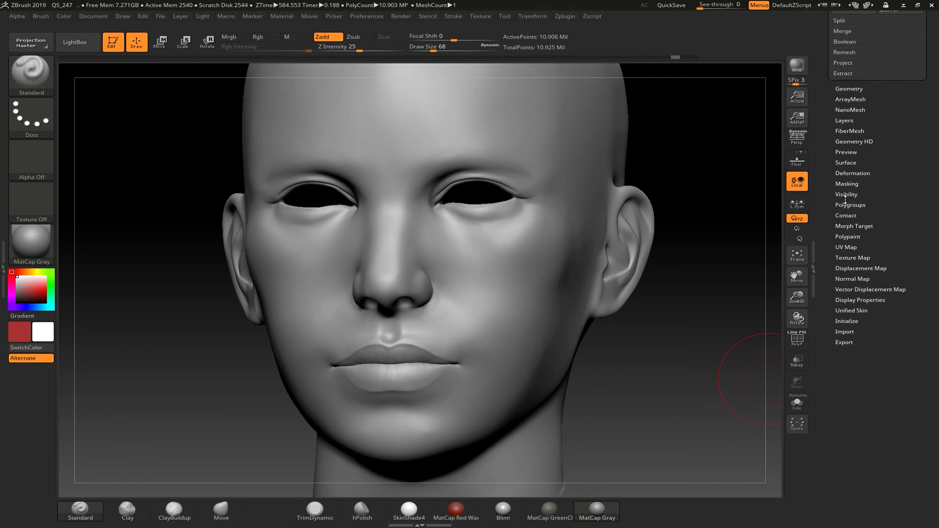
{"action": "left_click", "coordinate": [844, 152]}
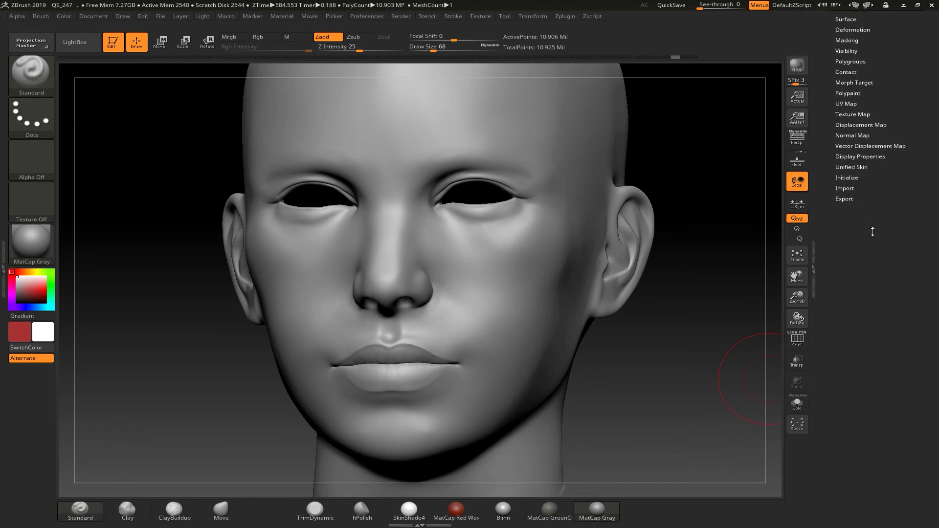
{"action": "left_click", "coordinate": [859, 185]}
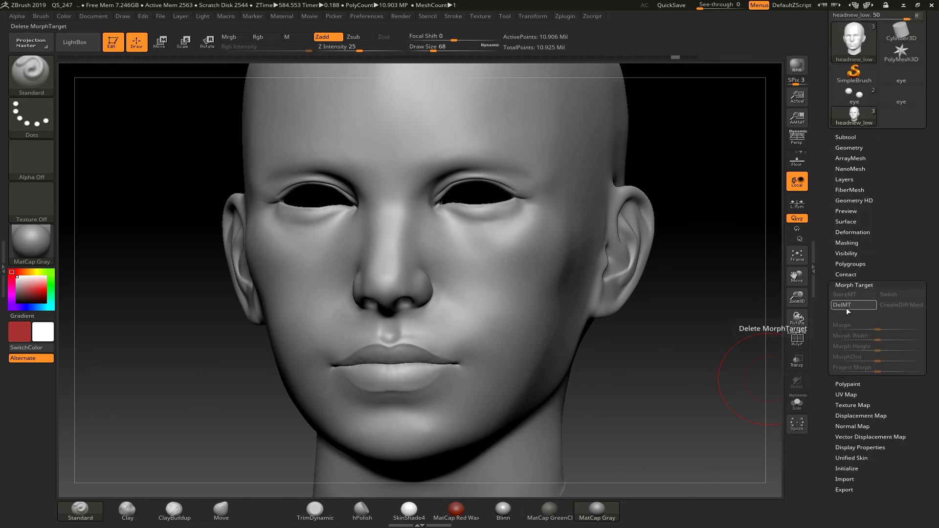
{"action": "left_click", "coordinate": [847, 295]}
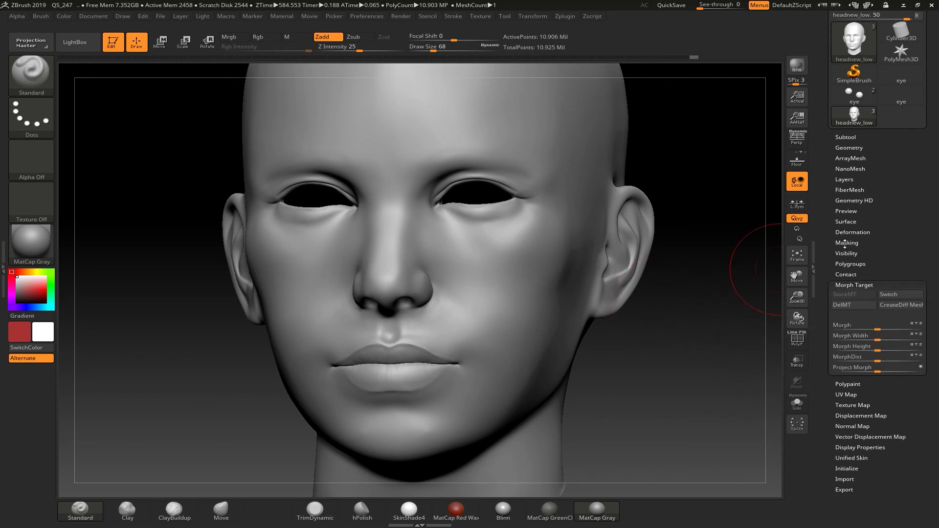
Turn on the head's displacement map display and set its intensity to 0.008
{"action": "left_click_drag", "start_coordinate": [831, 411], "coordinate": [831, 348]}
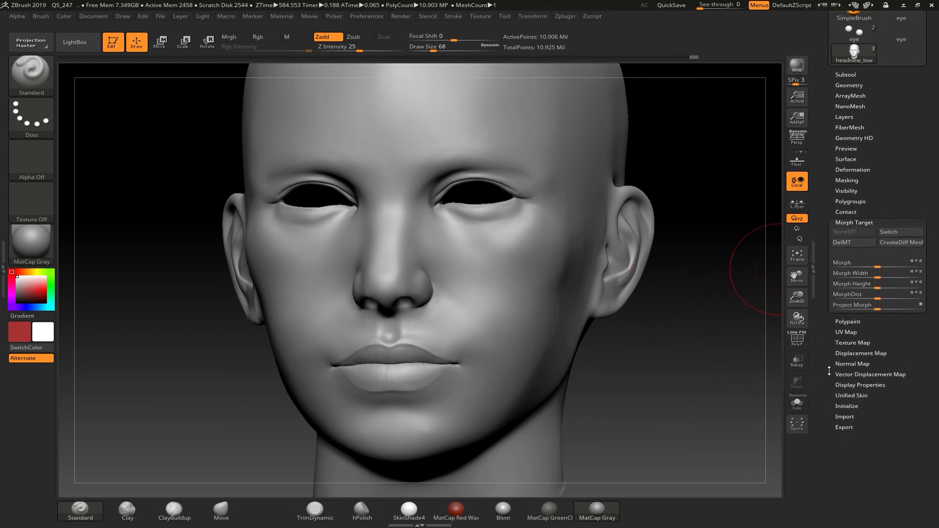
{"action": "left_click", "coordinate": [860, 353]}
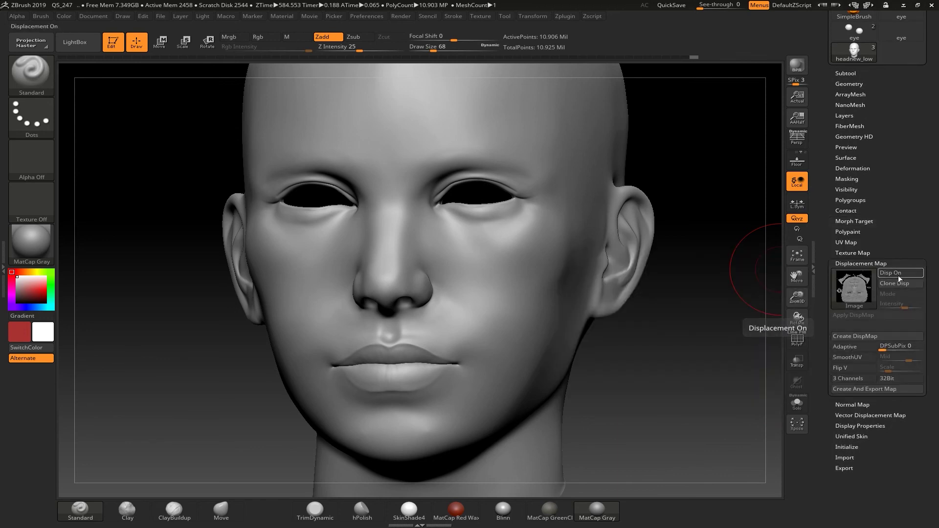
{"action": "left_click", "coordinate": [897, 275]}
{"action": "left_click", "coordinate": [902, 304]}
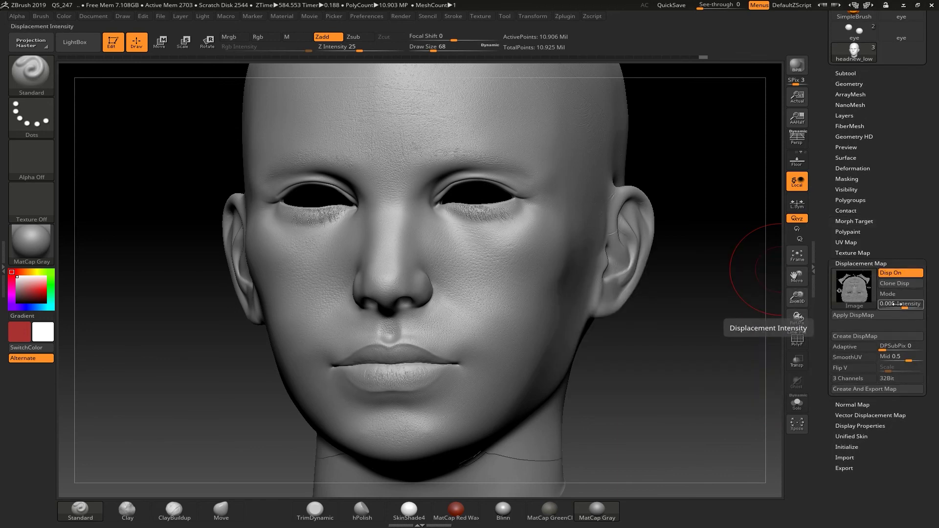
{"action": "type", "text": "0."}
{"action": "key", "text": "Return"}
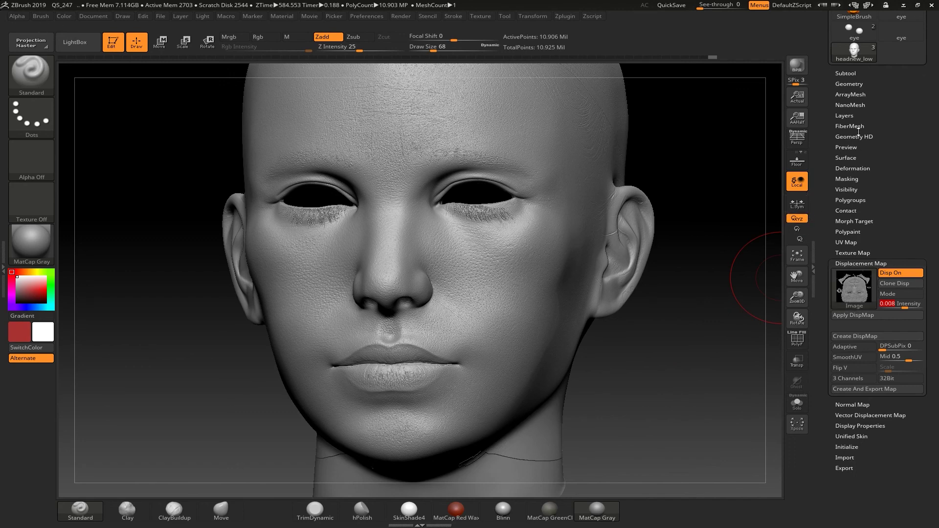
Add a new sculpting layer to the head and apply the displacement map to the mesh
{"action": "left_click", "coordinate": [844, 115]}
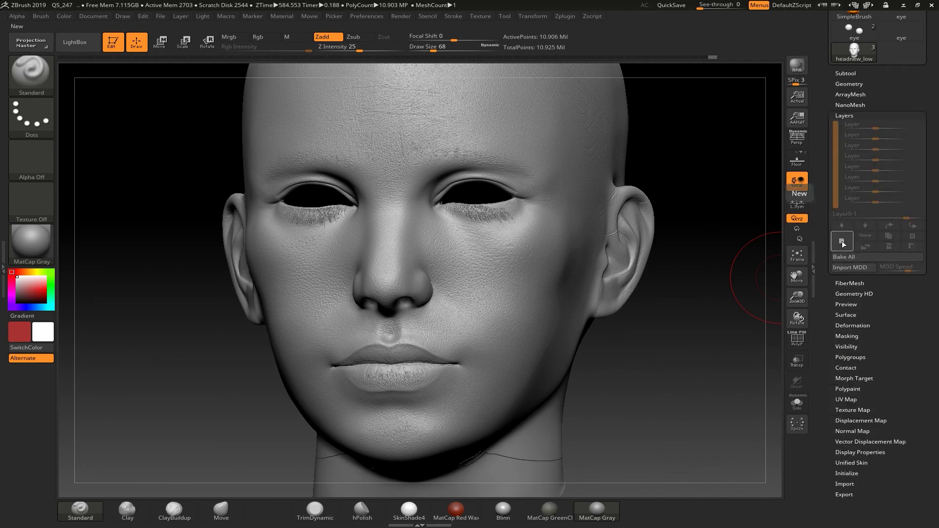
{"action": "left_click", "coordinate": [841, 241]}
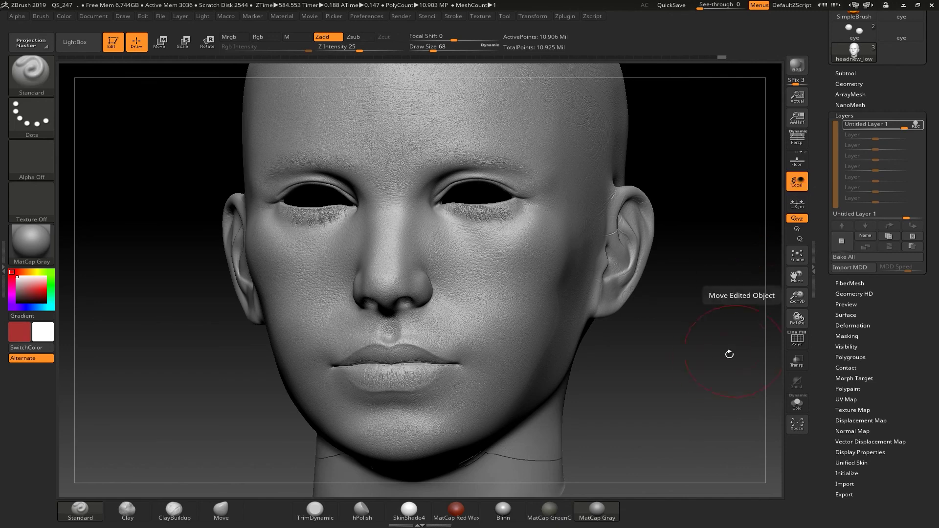
{"action": "left_click_drag", "start_coordinate": [708, 340], "coordinate": [767, 345]}
{"action": "left_click_drag", "start_coordinate": [833, 400], "coordinate": [829, 352]}
{"action": "left_click", "coordinate": [850, 343]}
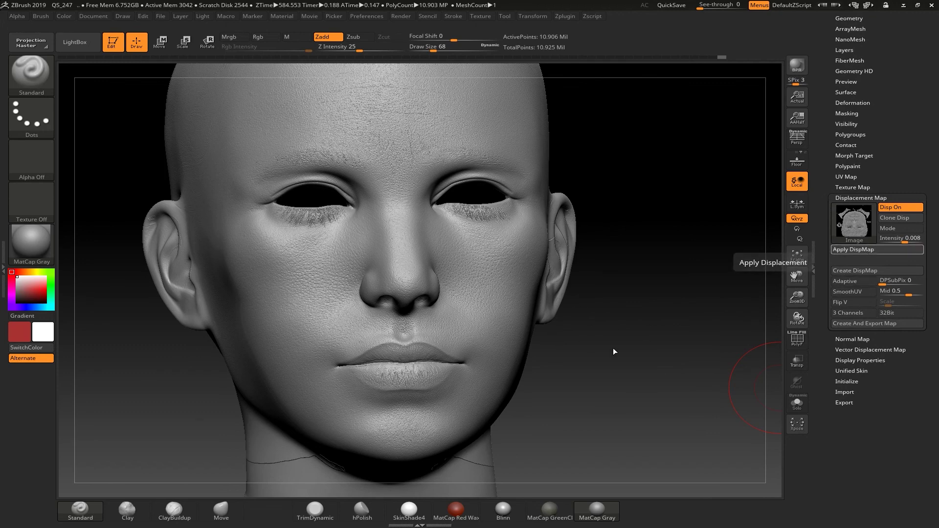
{"action": "left_click_drag", "start_coordinate": [639, 336], "coordinate": [633, 342]}
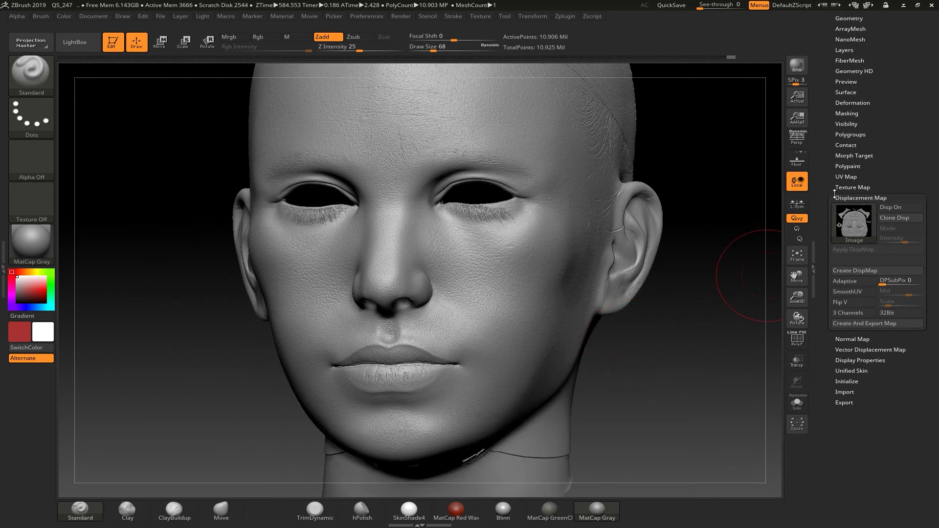
Lower the intensity of the skin detail layer to 0.7
{"action": "left_click", "coordinate": [843, 50]}
{"action": "left_click_drag", "start_coordinate": [844, 50], "coordinate": [849, 102]}
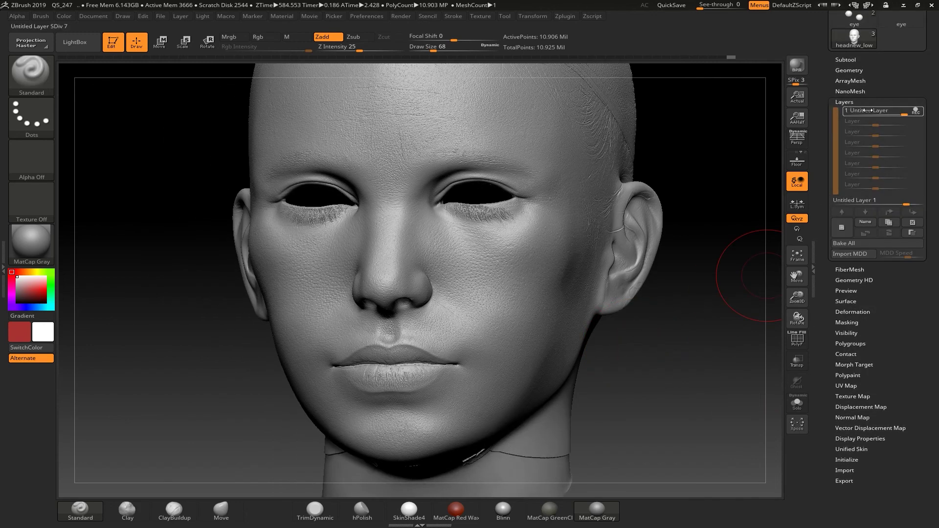
{"action": "left_click", "coordinate": [869, 111]}
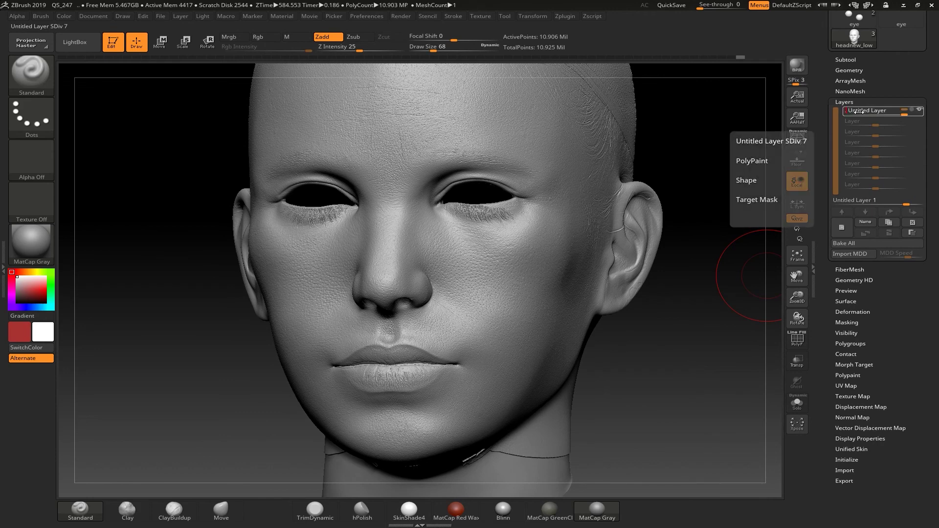
{"action": "left_click_drag", "start_coordinate": [855, 111], "coordinate": [856, 112]}
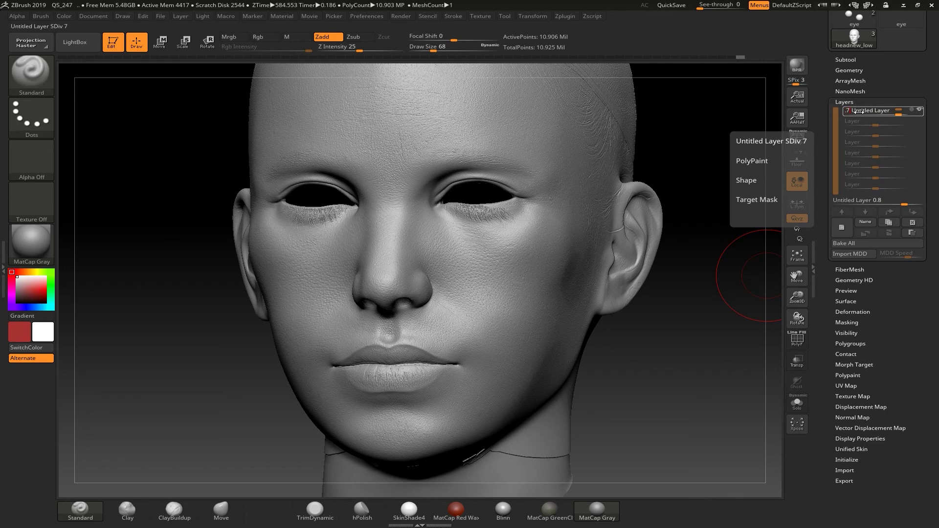
{"action": "left_click_drag", "start_coordinate": [854, 111], "coordinate": [856, 111]}
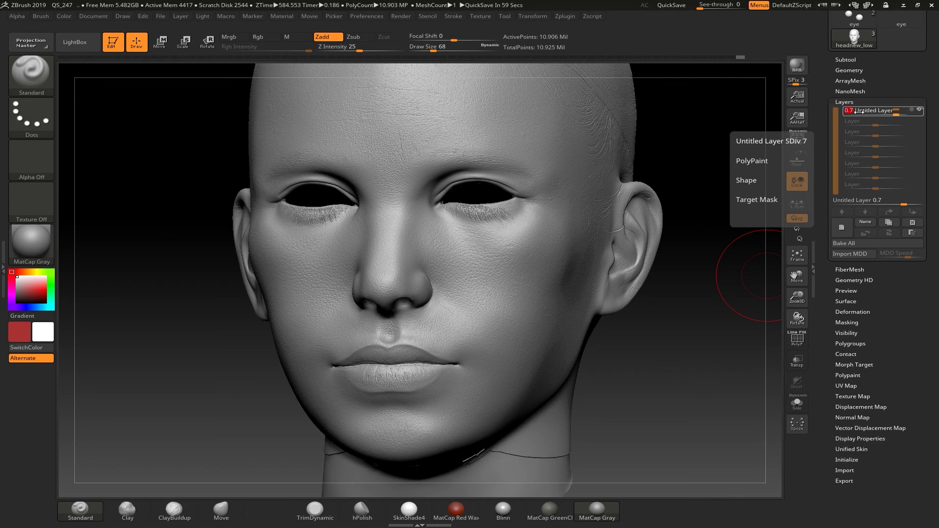
Select the Morph brush and reduce its draw size to 9 for work around the mouth
{"action": "mouse_move", "coordinate": [737, 209]}
{"action": "left_mouse_down", "text": "shift"}
{"action": "mouse_move", "coordinate": [740, 292]}
{"action": "mouse_move", "coordinate": [706, 323]}
{"action": "mouse_move", "coordinate": [748, 262]}
{"action": "mouse_move", "coordinate": [719, 292]}
{"action": "left_mouse_up", "text": "shift"}
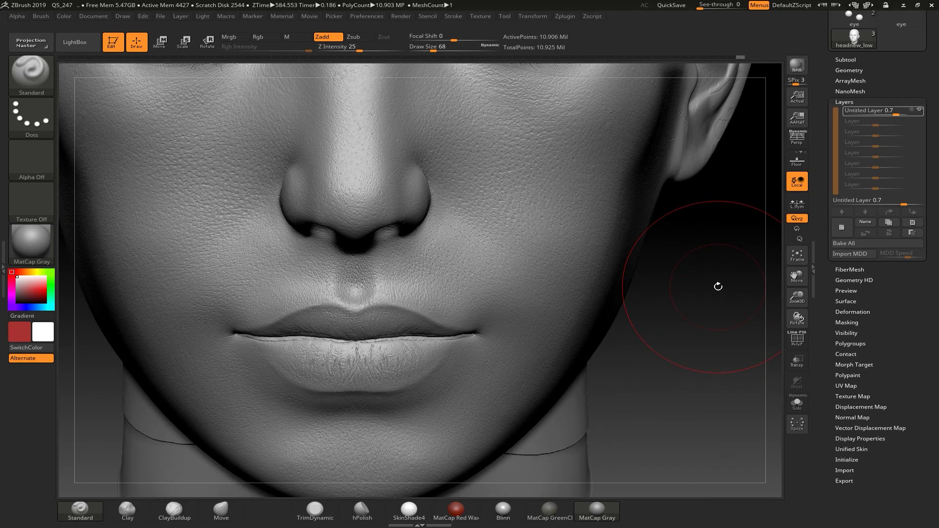
{"action": "key", "text": "bracketleft"}
{"action": "key", "text": "bracketleft"}
{"action": "key", "text": "bracketleft"}
{"action": "key", "text": "bracketleft"}
{"action": "key", "text": "bracketleft"}
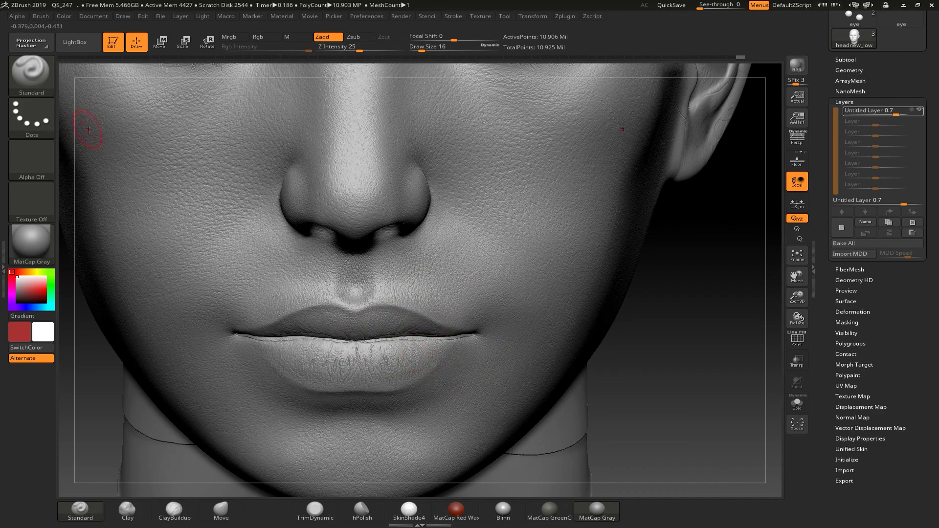
{"action": "left_click", "coordinate": [31, 73]}
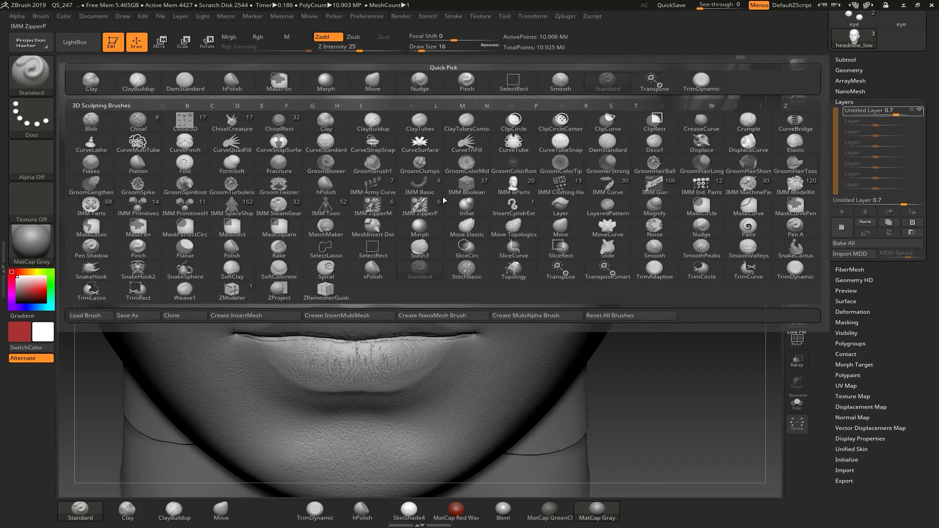
{"action": "left_click", "coordinate": [326, 81]}
{"action": "mouse_move", "coordinate": [751, 306]}
{"action": "left_mouse_down", "text": "alt"}
{"action": "mouse_move", "coordinate": [733, 284]}
{"action": "mouse_move", "coordinate": [736, 304]}
{"action": "left_mouse_up", "text": "alt"}
{"action": "key", "text": "bracketleft"}
{"action": "key", "text": "bracketleft"}
{"action": "key", "text": "bracketleft"}
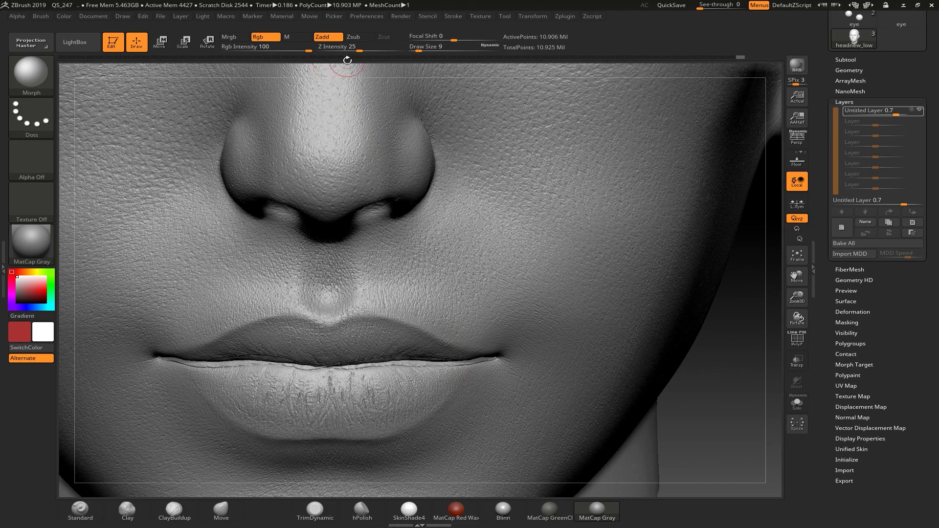
Set the Morph brush's Z Intensity to 6 and bake all layers into the head mesh
{"action": "left_click", "coordinate": [342, 49]}
{"action": "type", "text": "6"}
{"action": "left_click", "coordinate": [458, 367]}
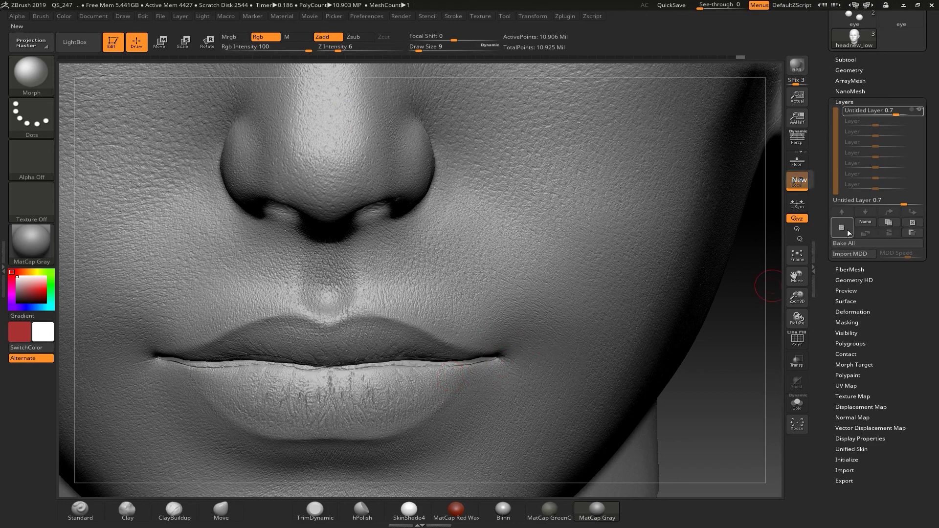
{"action": "left_click", "coordinate": [850, 243]}
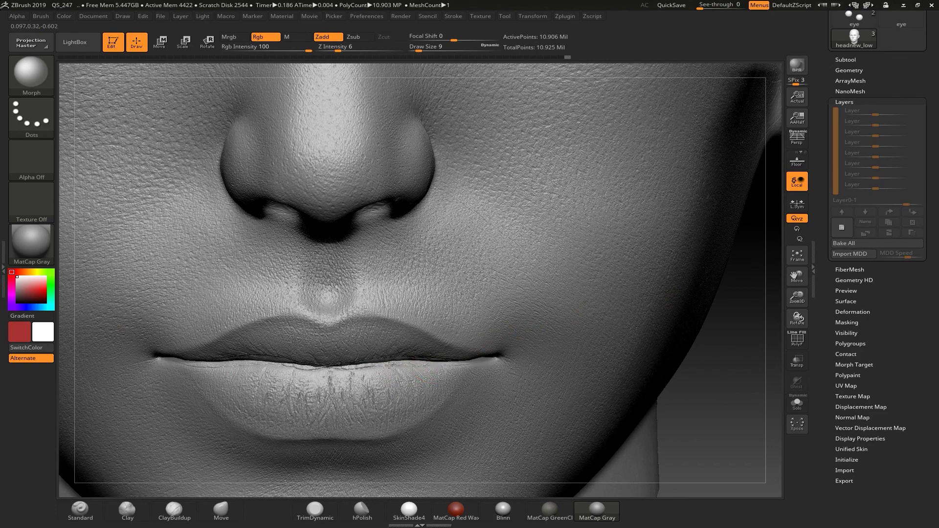
Paint with the Morph brush along the seam between the lips and the mouth corners to smooth away displacement artifacts
{"action": "left_click_drag", "start_coordinate": [386, 366], "coordinate": [335, 370]}
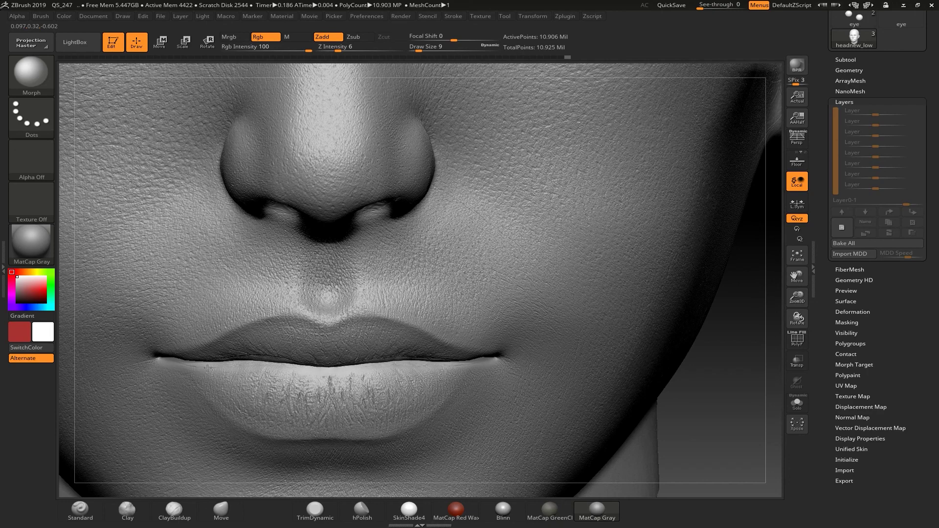
{"action": "left_click_drag", "start_coordinate": [724, 408], "coordinate": [437, 378]}
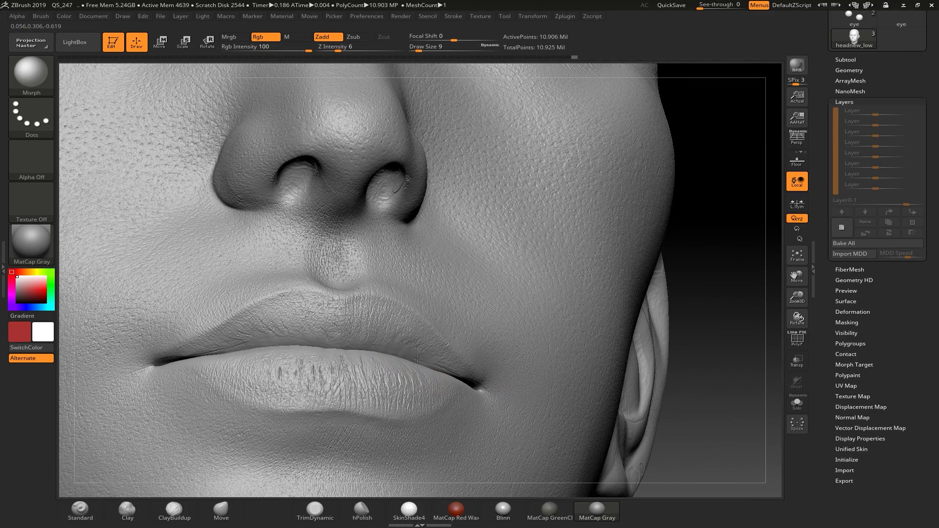
{"action": "left_click_drag", "start_coordinate": [708, 390], "coordinate": [447, 372]}
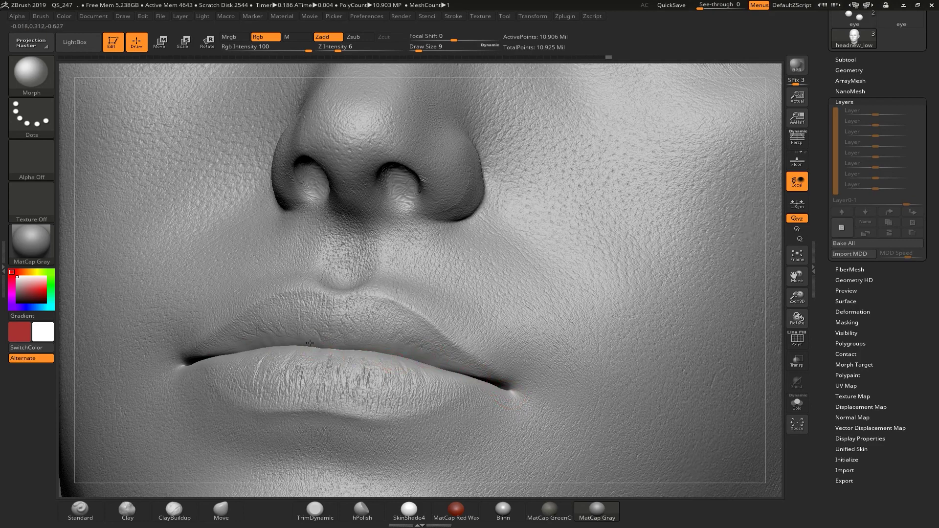
{"action": "right_click_drag", "start_coordinate": [761, 490], "coordinate": [656, 453]}
{"action": "mouse_move", "coordinate": [527, 413]}
{"action": "left_mouse_down", "text": "alt"}
{"action": "mouse_move", "coordinate": [573, 382]}
{"action": "mouse_move", "coordinate": [635, 361]}
{"action": "mouse_move", "coordinate": [686, 376]}
{"action": "mouse_move", "coordinate": [685, 389]}
{"action": "left_mouse_up", "text": "alt"}
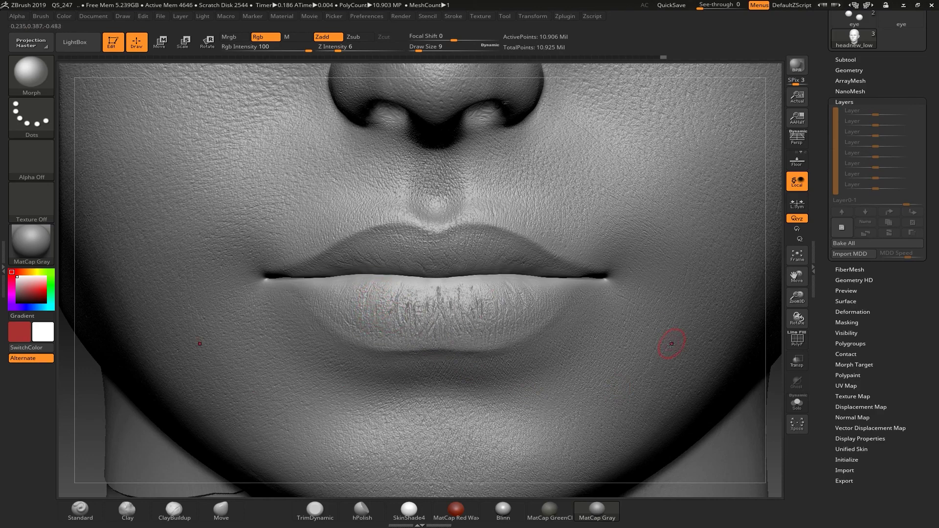
Enlarge the Morph brush to draw size 22 and paint away the eyelash marks below the eyes
{"action": "left_click_drag", "start_coordinate": [783, 427], "coordinate": [608, 374], "text": "alt"}
{"action": "left_click_drag", "start_coordinate": [681, 357], "coordinate": [698, 321]}
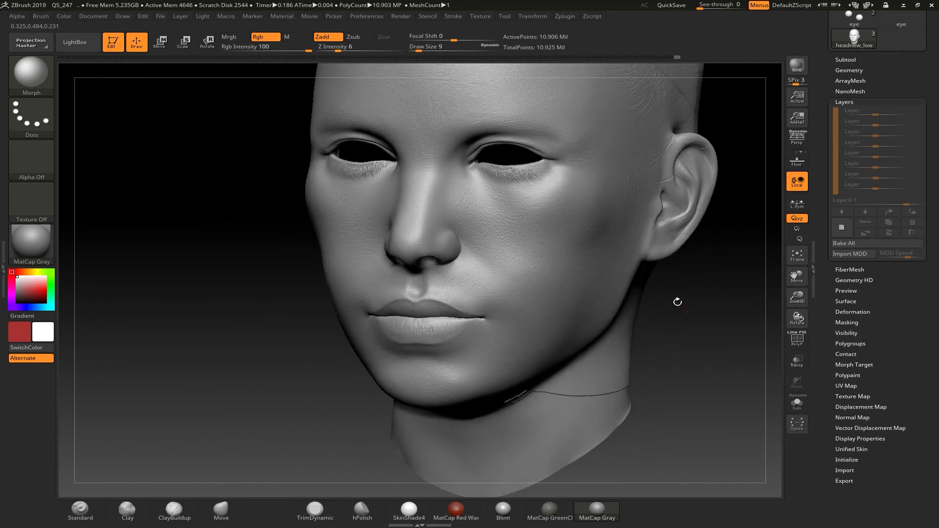
{"action": "left_click_drag", "start_coordinate": [521, 182], "coordinate": [521, 187]}
{"action": "key", "text": "bracketright"}
{"action": "key", "text": "bracketright"}
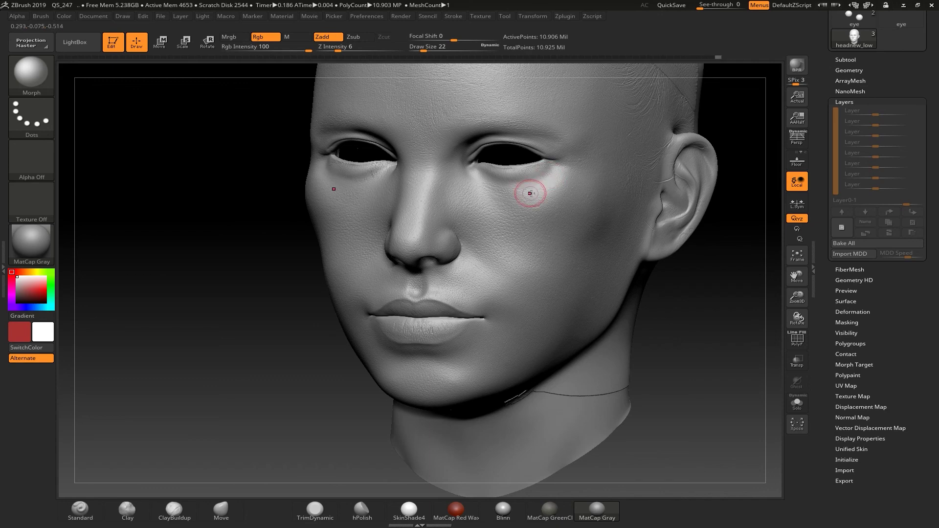
{"action": "left_click_drag", "start_coordinate": [706, 266], "coordinate": [733, 225]}
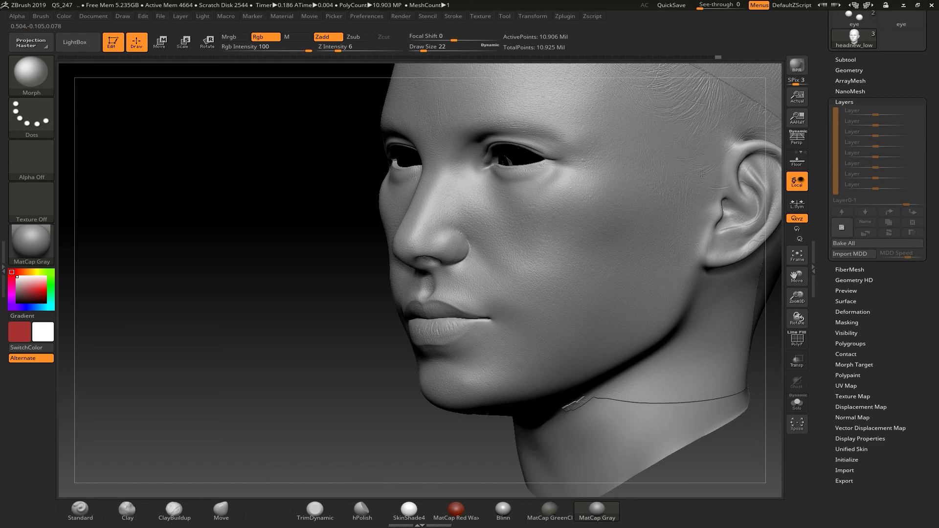
Enlarge the Morph brush to draw size 50 and paint away the seams under the jaw, across the neck and behind the ear
{"action": "mouse_move", "coordinate": [727, 473]}
{"action": "left_mouse_down"}
{"action": "mouse_move", "coordinate": [499, 402]}
{"action": "mouse_move", "coordinate": [504, 370]}
{"action": "mouse_move", "coordinate": [419, 320]}
{"action": "left_mouse_up"}
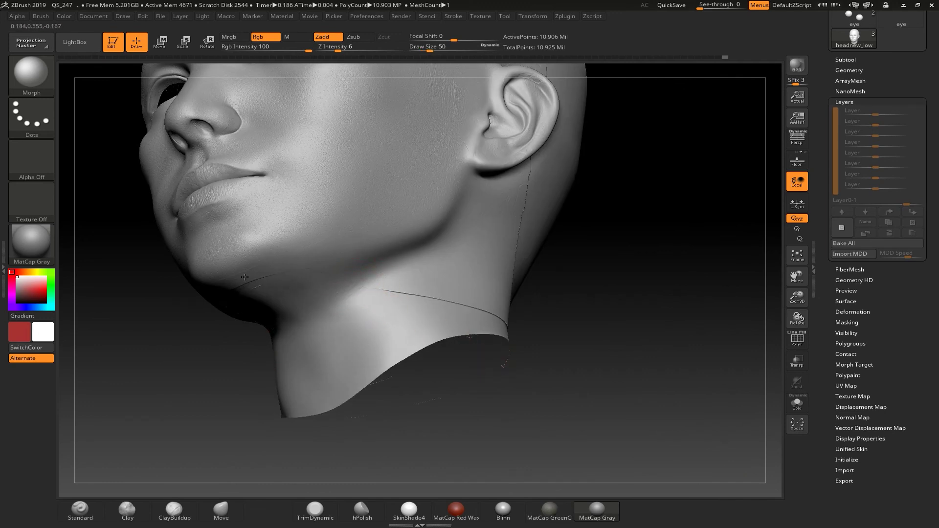
{"action": "left_click_drag", "start_coordinate": [421, 280], "coordinate": [442, 298]}
{"action": "right_click_drag", "start_coordinate": [375, 298], "coordinate": [450, 309]}
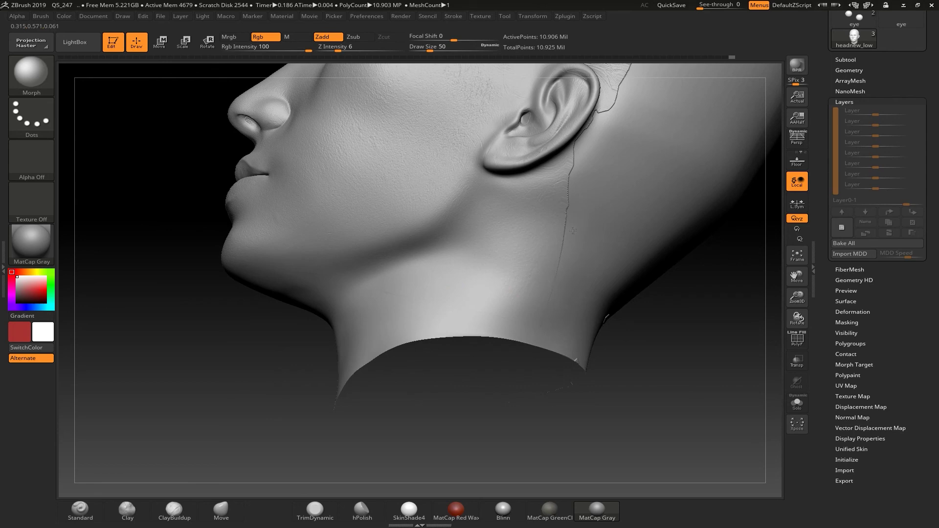
{"action": "right_click_drag", "start_coordinate": [717, 315], "coordinate": [594, 312]}
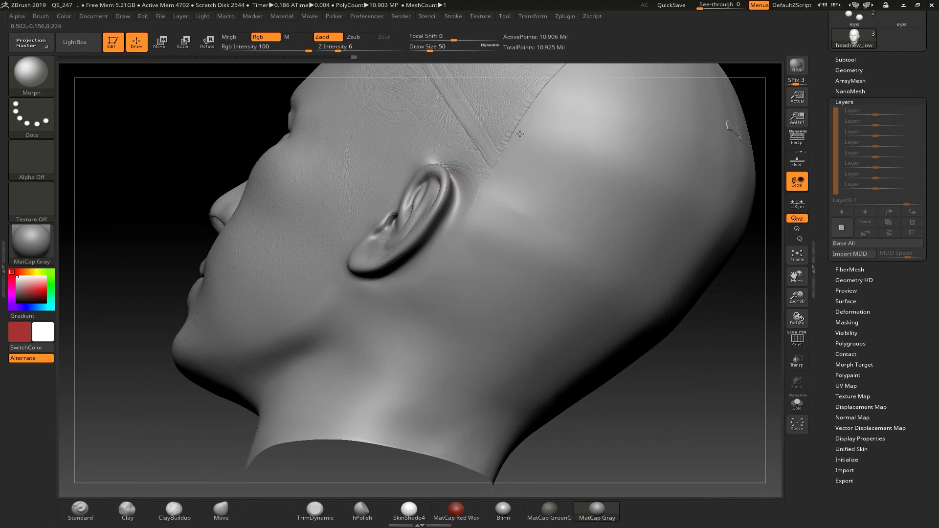
Paint with the Morph brush over the hairline and cap marks on the temples, back and top of the skull
{"action": "left_click_drag", "start_coordinate": [708, 346], "coordinate": [438, 386], "text": "alt"}
{"action": "left_click_drag", "start_coordinate": [545, 165], "coordinate": [532, 187]}
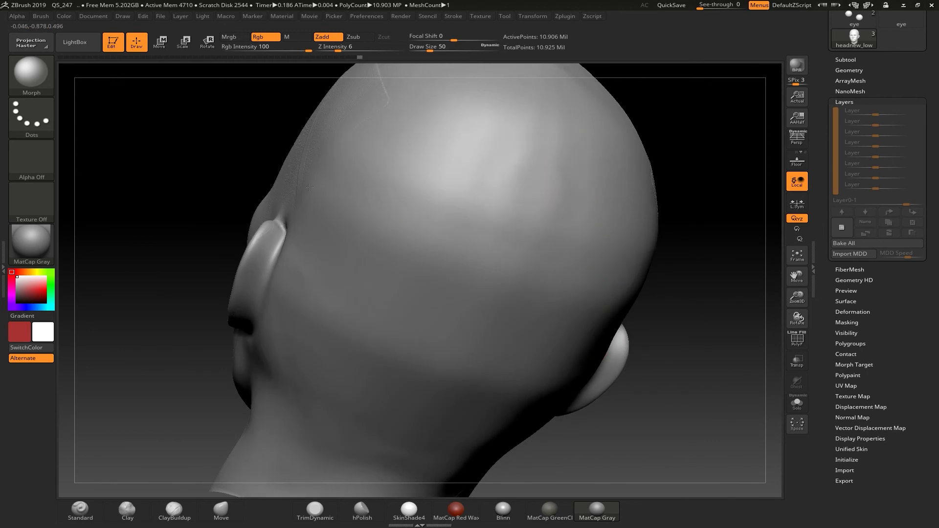
{"action": "left_click_drag", "start_coordinate": [721, 247], "coordinate": [356, 189]}
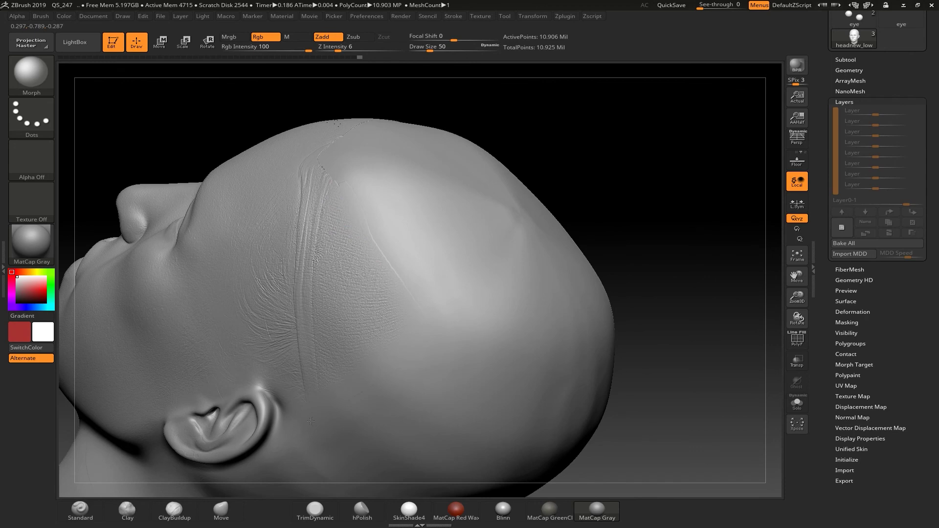
{"action": "left_click_drag", "start_coordinate": [291, 239], "coordinate": [383, 245]}
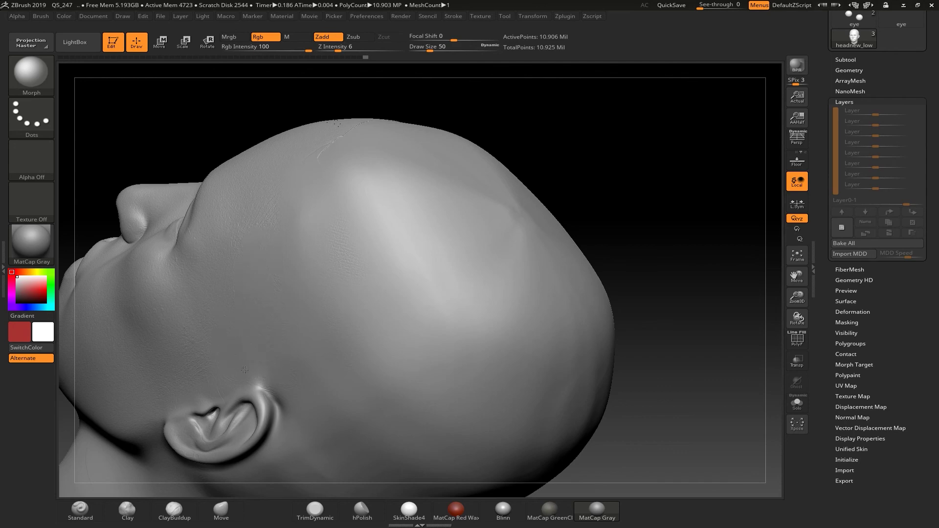
{"action": "mouse_move", "coordinate": [620, 160]}
{"action": "left_mouse_down"}
{"action": "mouse_move", "coordinate": [621, 188]}
{"action": "mouse_move", "coordinate": [660, 254]}
{"action": "mouse_move", "coordinate": [638, 241]}
{"action": "mouse_move", "coordinate": [646, 256]}
{"action": "mouse_move", "coordinate": [293, 188]}
{"action": "left_mouse_up"}
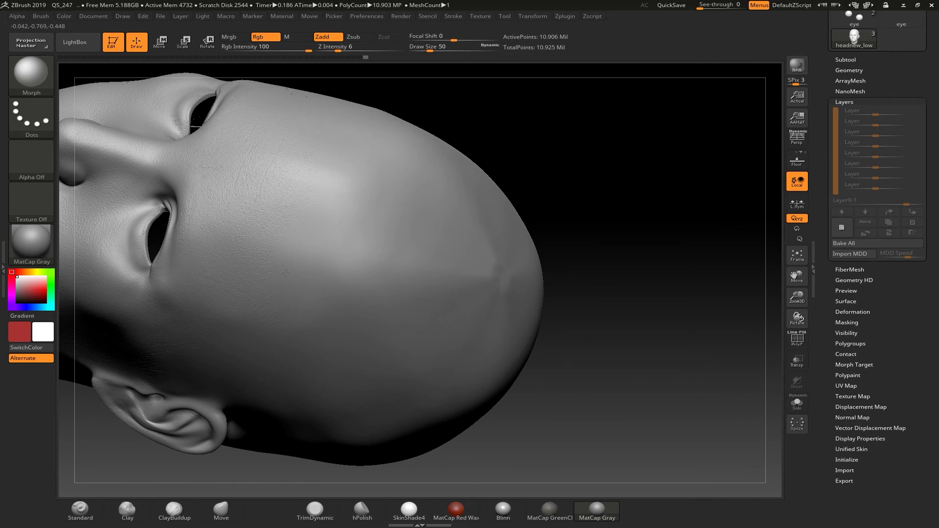
{"action": "mouse_move", "coordinate": [643, 360]}
{"action": "left_mouse_down"}
{"action": "mouse_move", "coordinate": [734, 333]}
{"action": "mouse_move", "coordinate": [665, 304]}
{"action": "mouse_move", "coordinate": [661, 341]}
{"action": "mouse_move", "coordinate": [626, 372]}
{"action": "mouse_move", "coordinate": [719, 409]}
{"action": "mouse_move", "coordinate": [651, 370]}
{"action": "mouse_move", "coordinate": [640, 403]}
{"action": "mouse_move", "coordinate": [643, 209]}
{"action": "mouse_move", "coordinate": [633, 272]}
{"action": "mouse_move", "coordinate": [619, 275]}
{"action": "mouse_move", "coordinate": [652, 327]}
{"action": "mouse_move", "coordinate": [556, 338]}
{"action": "mouse_move", "coordinate": [595, 354]}
{"action": "mouse_move", "coordinate": [613, 344]}
{"action": "mouse_move", "coordinate": [591, 335]}
{"action": "mouse_move", "coordinate": [684, 349]}
{"action": "left_mouse_up"}
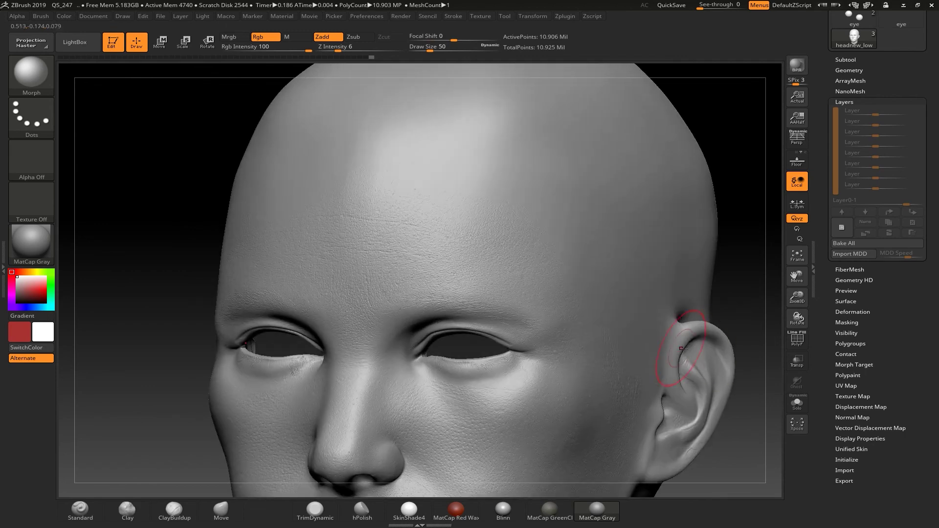
Reduce the Morph brush to draw size 30 and paint away the remaining marks around the eyes, ears and neck
{"action": "left_click_drag", "start_coordinate": [734, 441], "coordinate": [699, 401]}
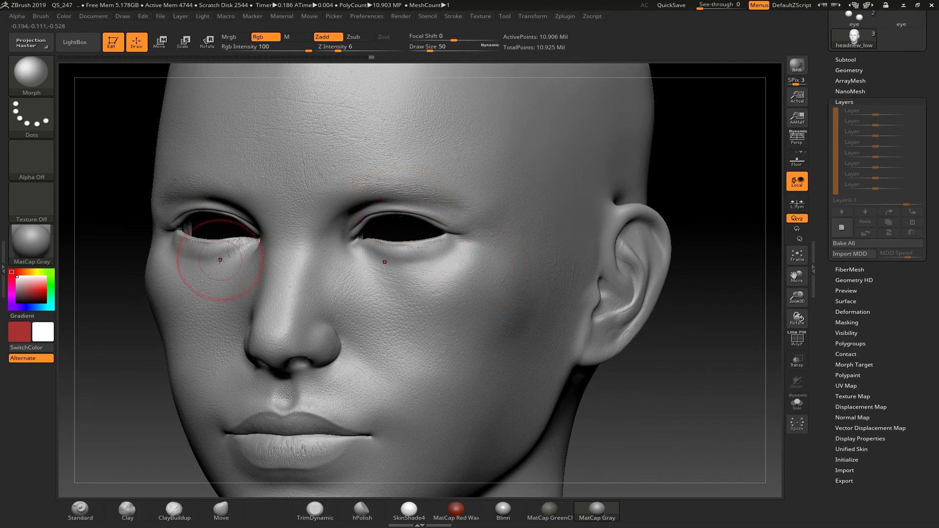
{"action": "key", "text": "bracketleft"}
{"action": "key", "text": "bracketleft"}
{"action": "mouse_move", "coordinate": [231, 252]}
{"action": "left_mouse_down"}
{"action": "mouse_move", "coordinate": [238, 240]}
{"action": "mouse_move", "coordinate": [147, 237]}
{"action": "left_mouse_up"}
{"action": "left_click_drag", "start_coordinate": [130, 312], "coordinate": [140, 342]}
{"action": "left_click_drag", "start_coordinate": [607, 360], "coordinate": [703, 345], "text": "alt"}
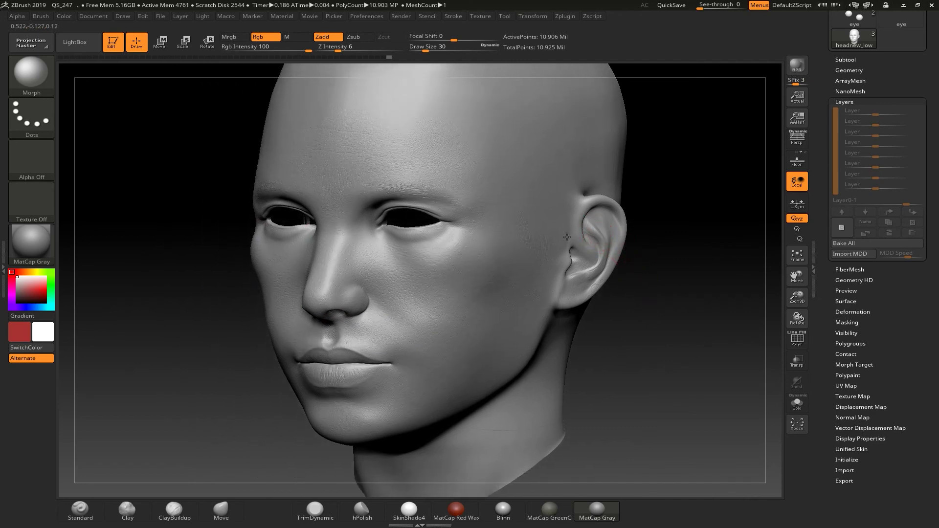
{"action": "left_click_drag", "start_coordinate": [631, 354], "coordinate": [611, 281]}
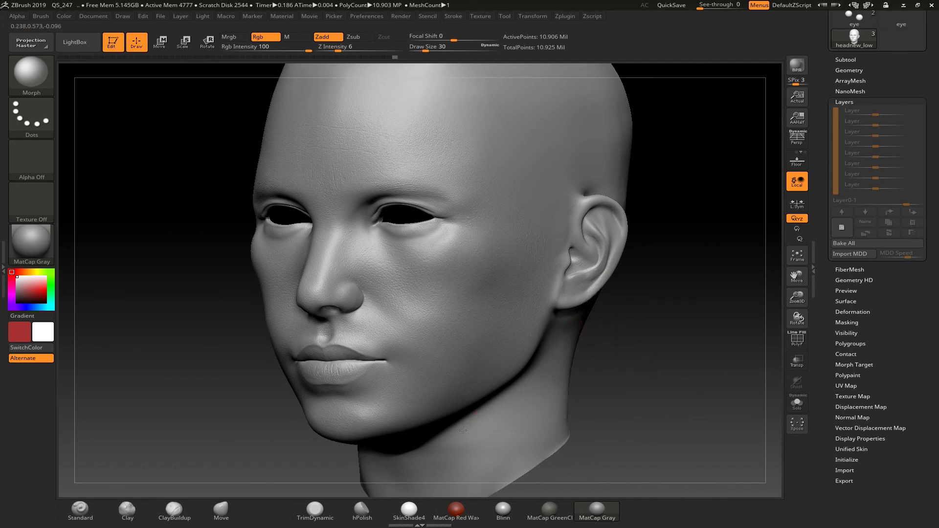
{"action": "left_click_drag", "start_coordinate": [621, 391], "coordinate": [665, 348]}
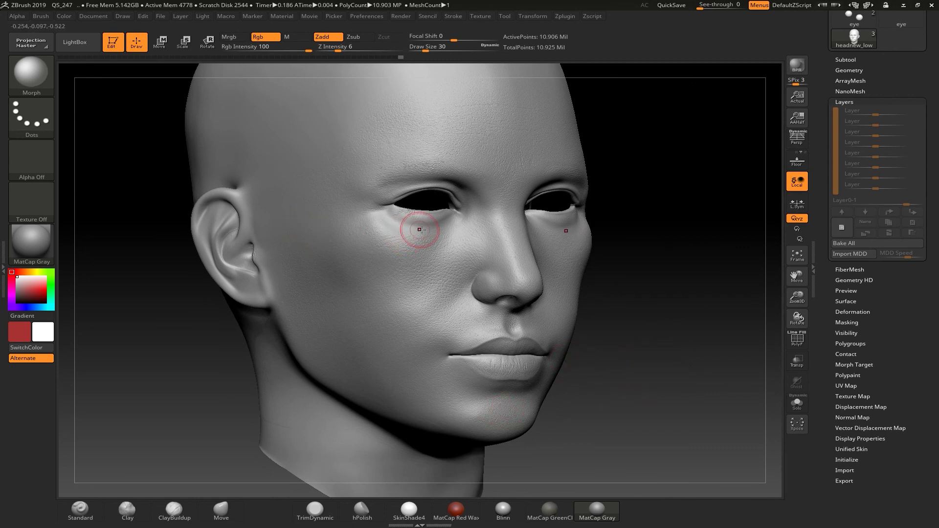
Reduce the Morph brush to draw size 14 and smooth the skin detail directly below the eyes
{"action": "right_click_drag", "start_coordinate": [409, 210], "coordinate": [405, 211]}
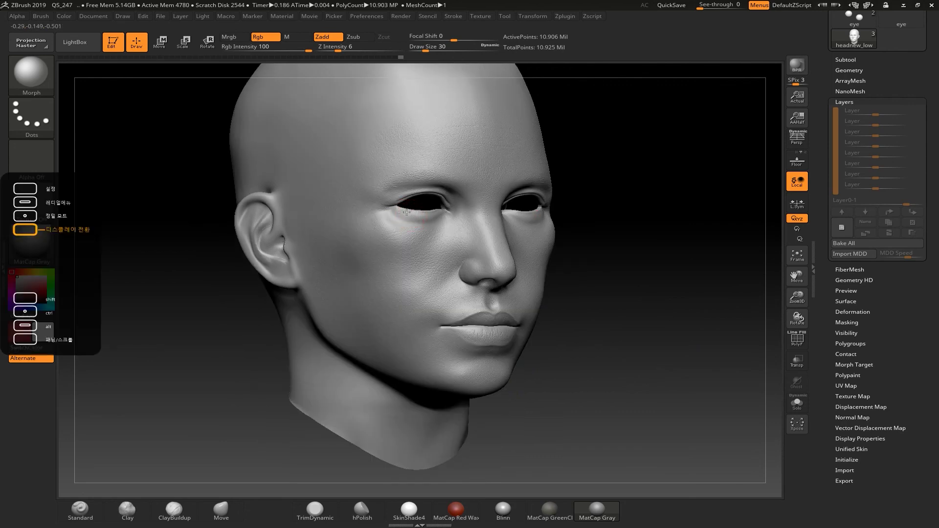
{"action": "left_click_drag", "start_coordinate": [412, 212], "coordinate": [421, 218]}
{"action": "right_click_drag", "start_coordinate": [429, 225], "coordinate": [437, 221], "text": "ctrl"}
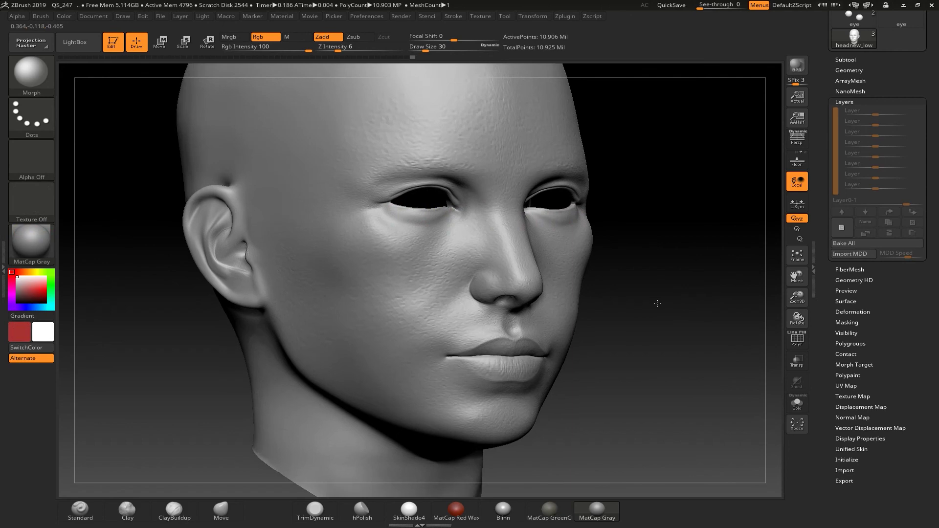
{"action": "right_click_drag", "start_coordinate": [650, 304], "coordinate": [692, 314], "text": "ctrl"}
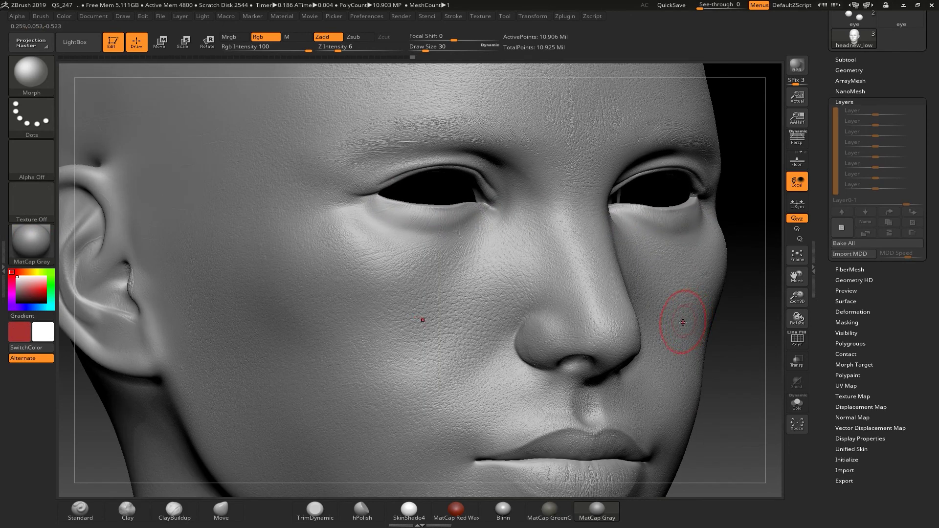
{"action": "key", "text": "bracketleft"}
{"action": "key", "text": "bracketleft"}
{"action": "left_click_drag", "start_coordinate": [434, 227], "coordinate": [462, 231]}
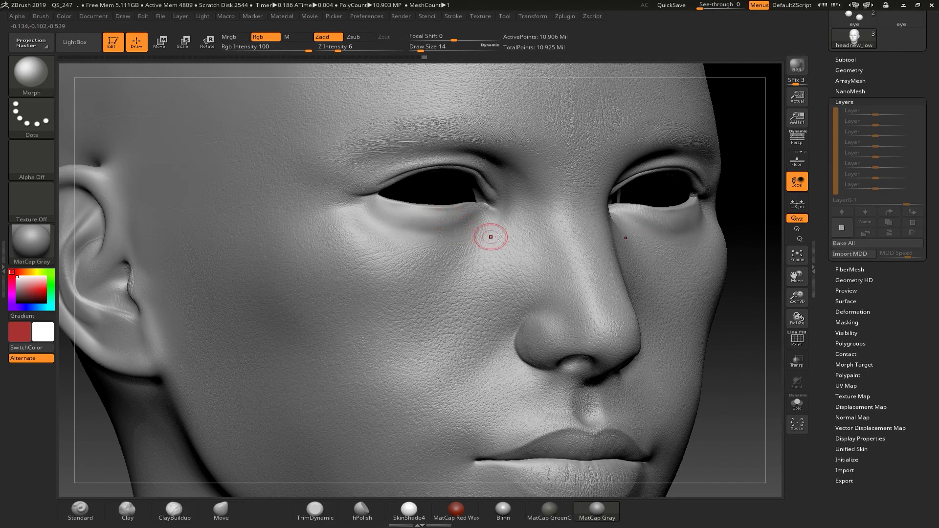
{"action": "left_click_drag", "start_coordinate": [761, 327], "coordinate": [741, 324]}
{"action": "left_click_drag", "start_coordinate": [211, 393], "coordinate": [184, 392], "text": "alt"}
{"action": "left_click_drag", "start_coordinate": [748, 371], "coordinate": [586, 360], "text": "alt"}
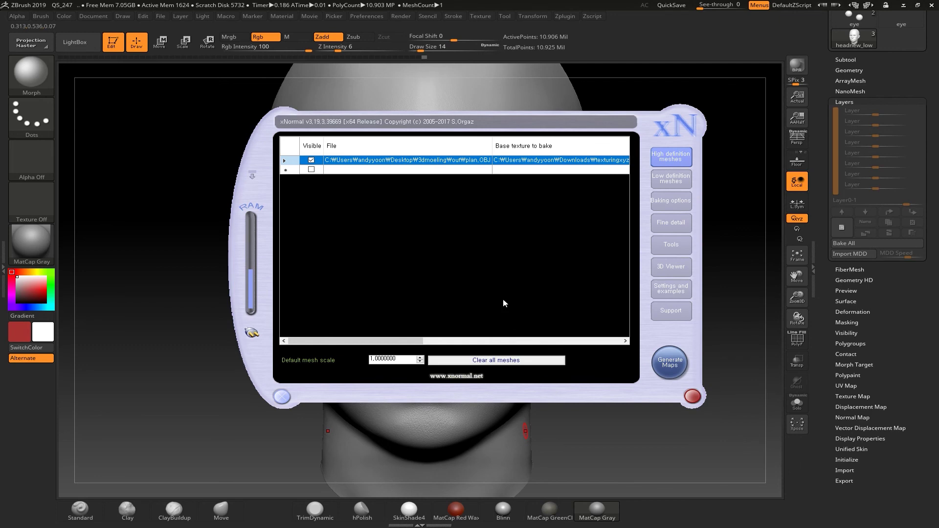
In xNormal, assign the plan image from the 3dmoeling out folder as the high definition mesh's base texture to bake
{"action": "right_click", "coordinate": [561, 163]}
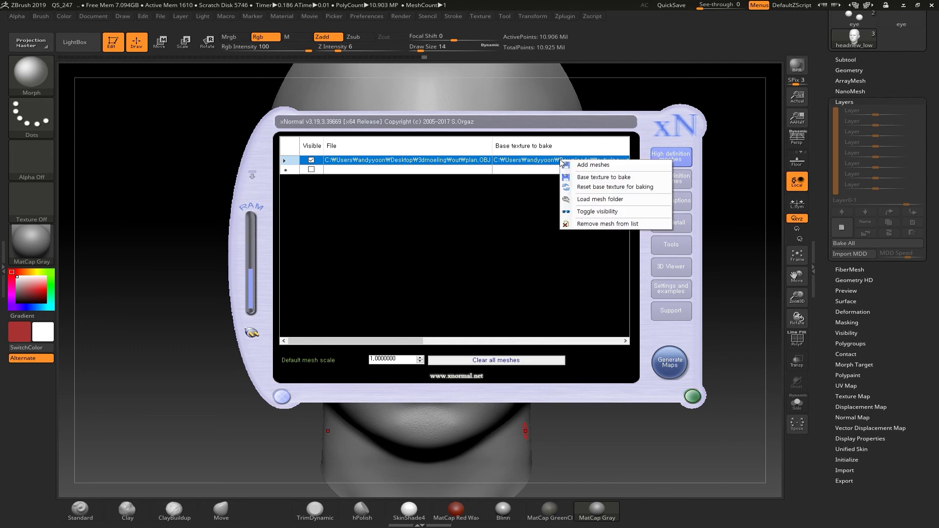
{"action": "left_click", "coordinate": [576, 178]}
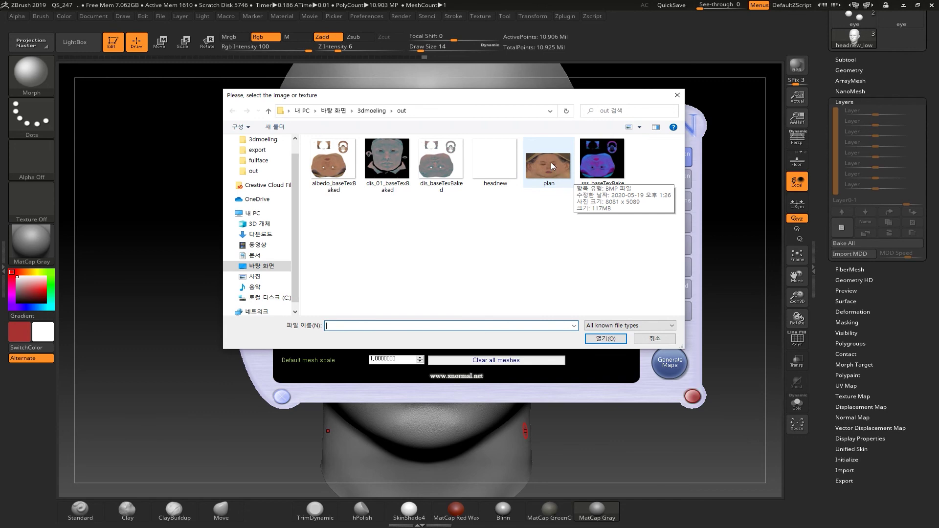
{"action": "left_click", "coordinate": [550, 163]}
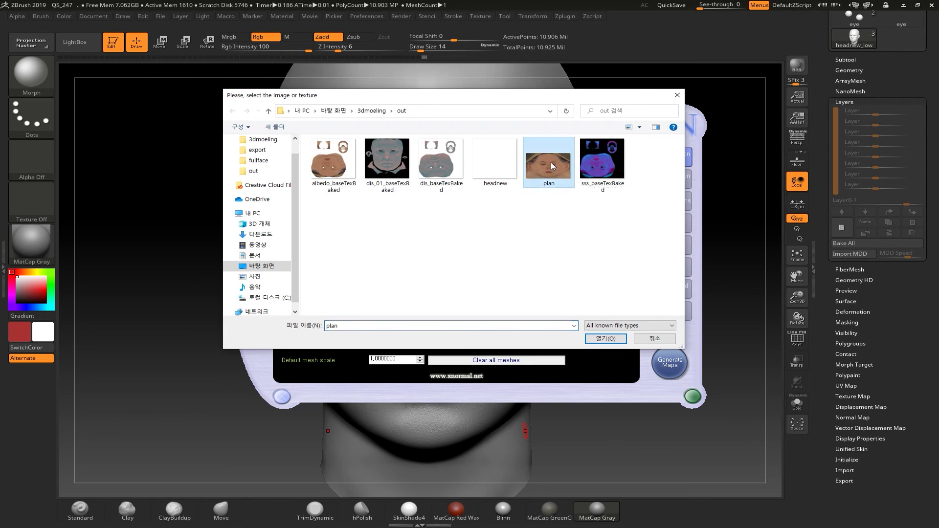
{"action": "left_click", "coordinate": [600, 339]}
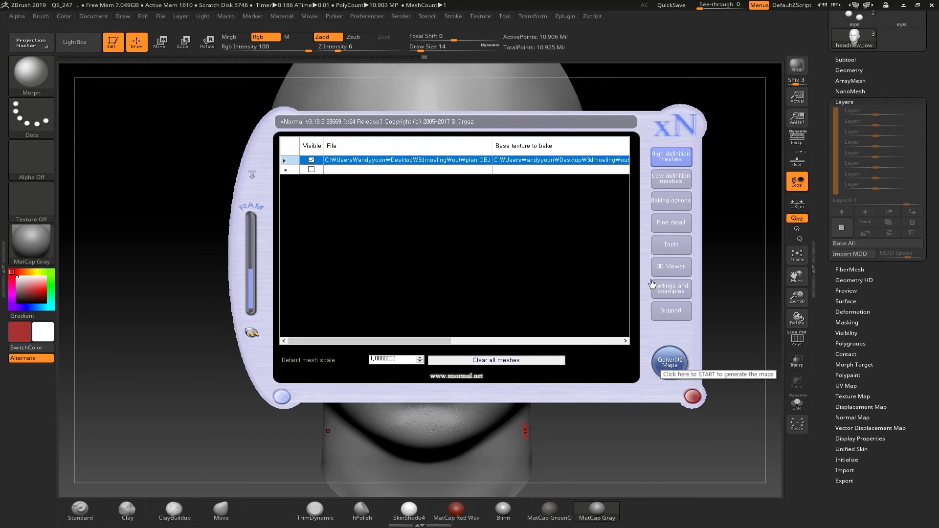
Set the baking output file to a JPG named albedo in the out folder
{"action": "left_click", "coordinate": [677, 205]}
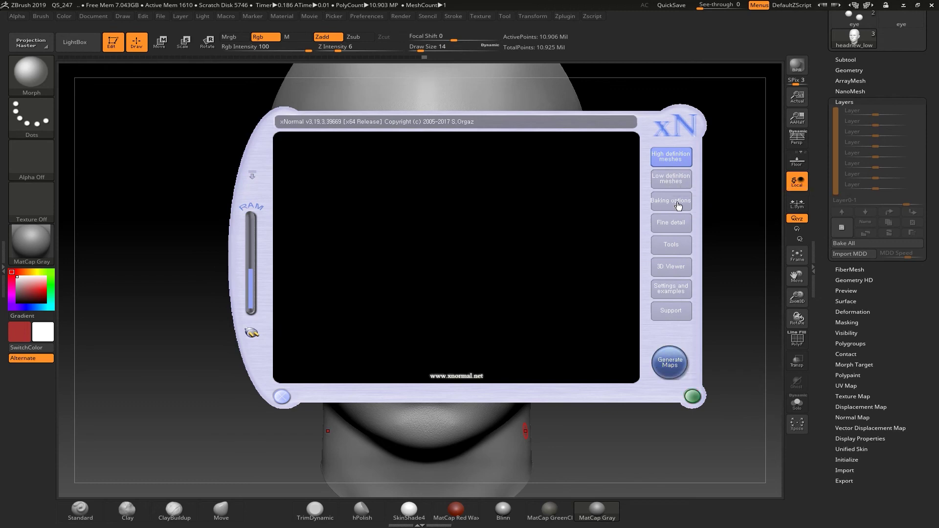
{"action": "left_click", "coordinate": [623, 142]}
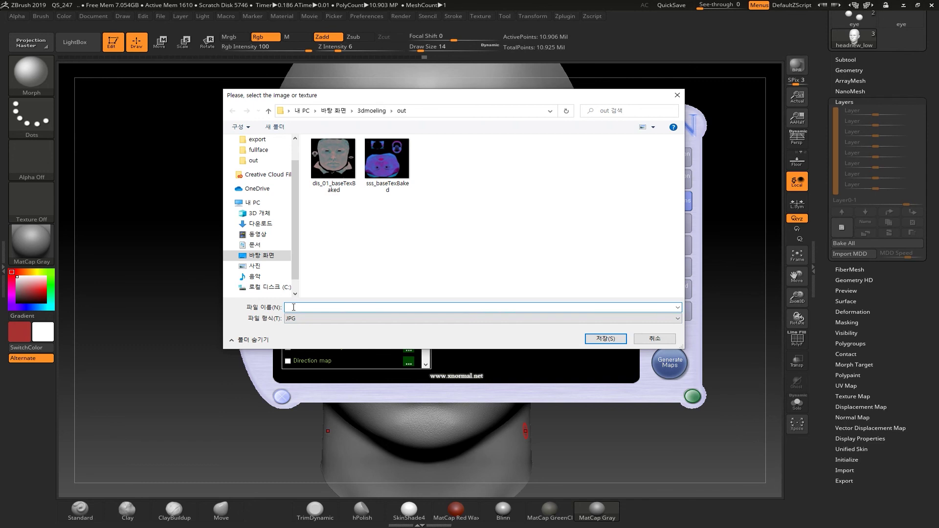
{"action": "type", "text": "alb"}
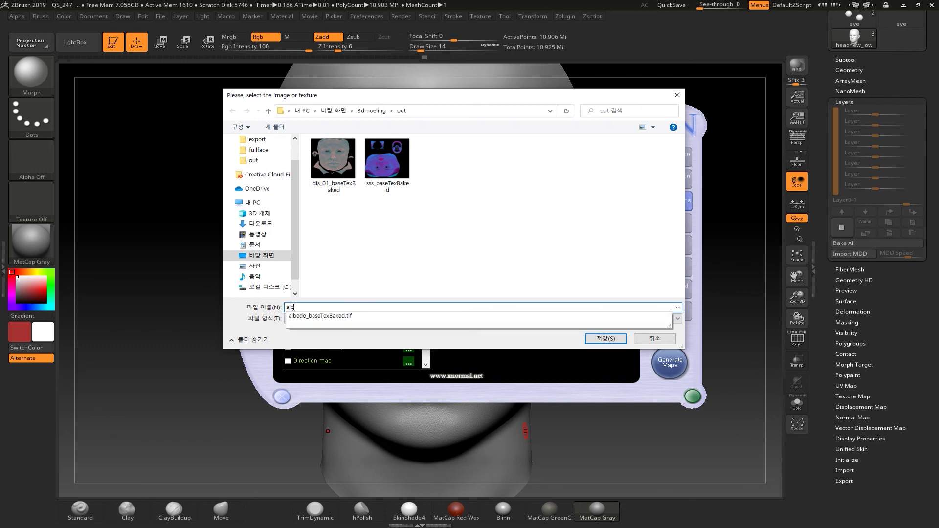
{"action": "type", "text": "edo"}
{"action": "left_click", "coordinate": [394, 262]}
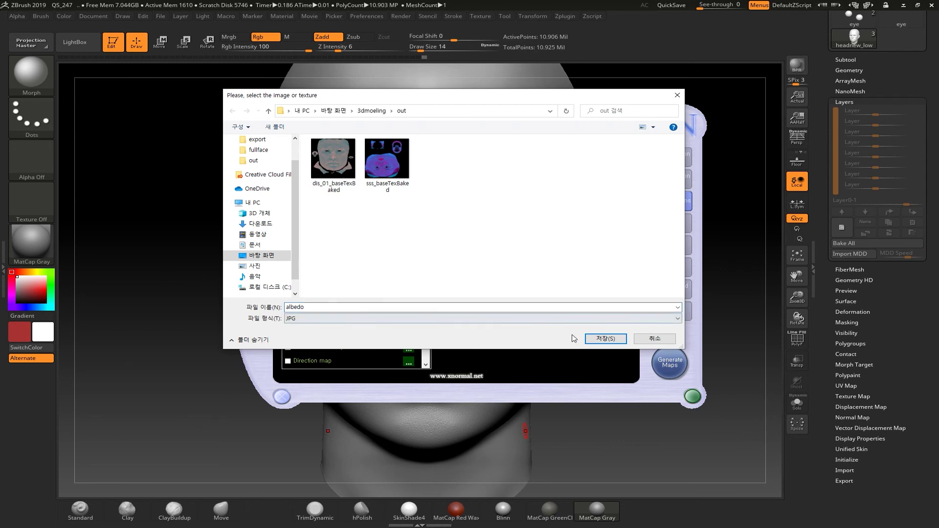
{"action": "left_click", "coordinate": [611, 339]}
Generate the albedo map, close its preview and return to ZBrush
{"action": "left_click", "coordinate": [673, 368]}
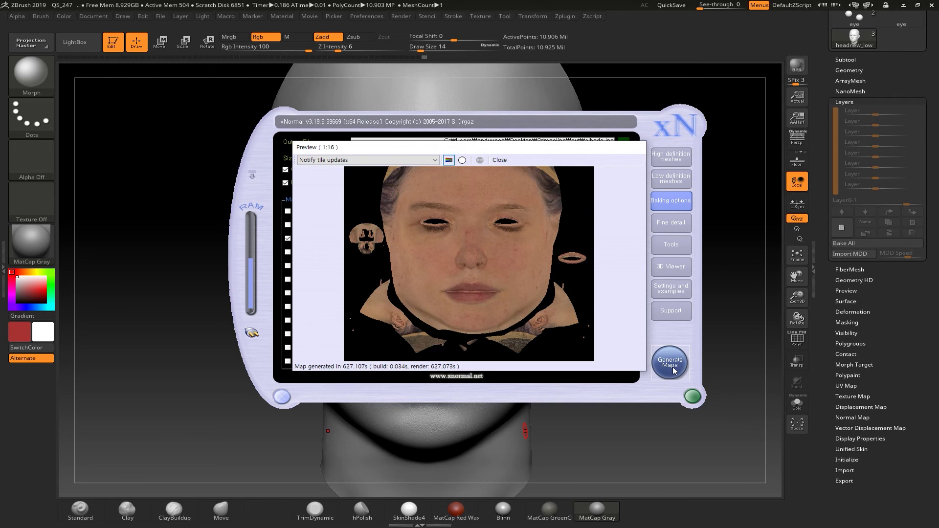
{"action": "left_click", "coordinate": [499, 160]}
{"action": "left_click", "coordinate": [281, 397]}
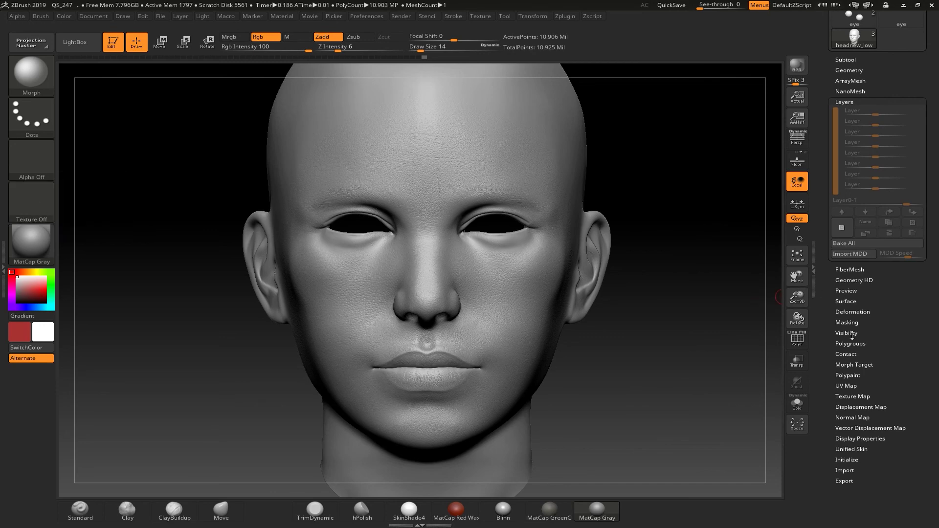
Turn off the displacement texture on the head and import the face image albedo_baseTexBaked from the out folder as its texture map
{"action": "left_click", "coordinate": [849, 407]}
{"action": "left_click", "coordinate": [849, 240]}
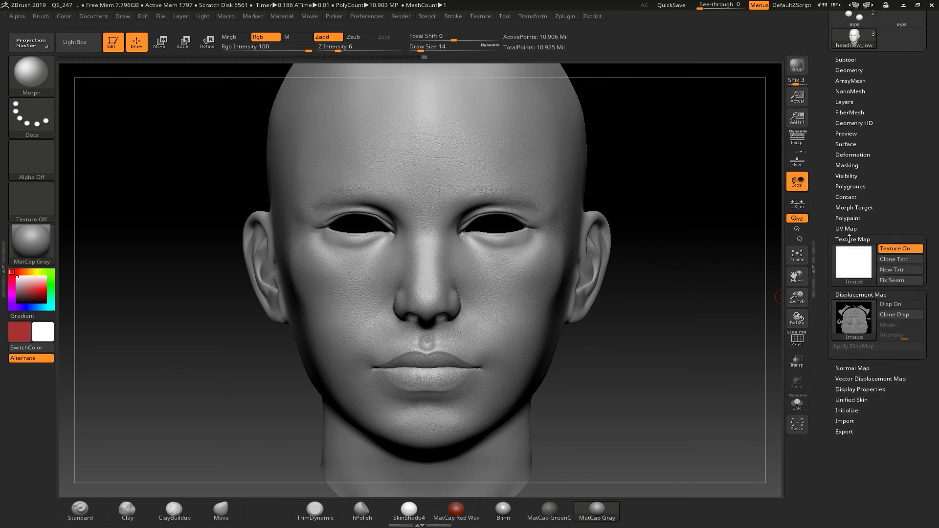
{"action": "left_click", "coordinate": [888, 250]}
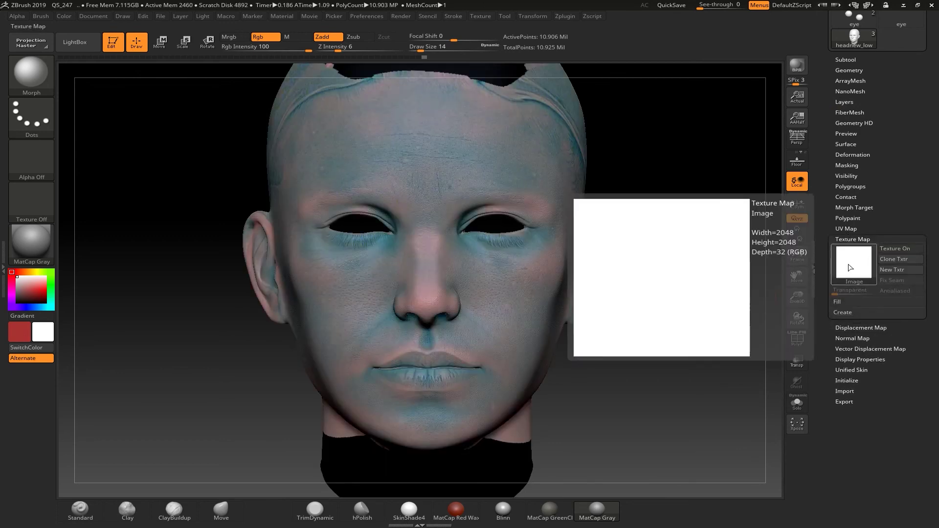
{"action": "left_click", "coordinate": [850, 267]}
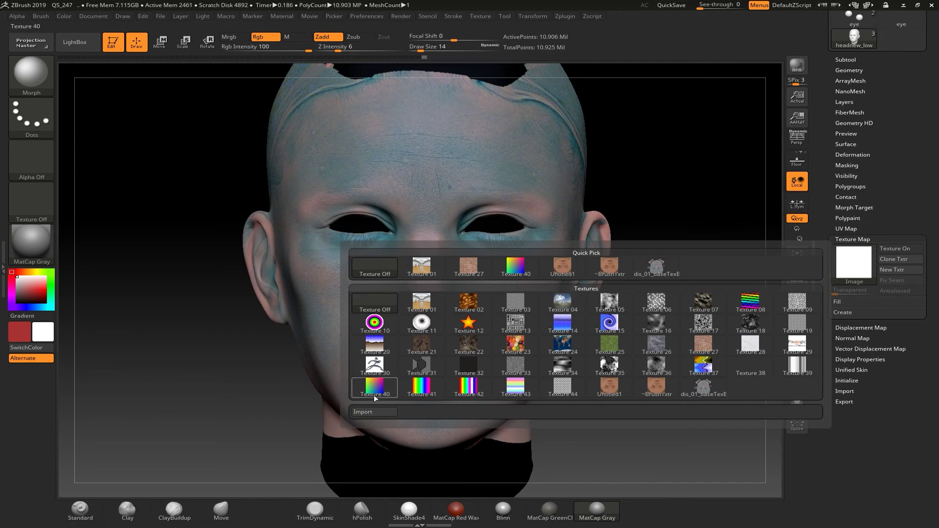
{"action": "left_click", "coordinate": [374, 413]}
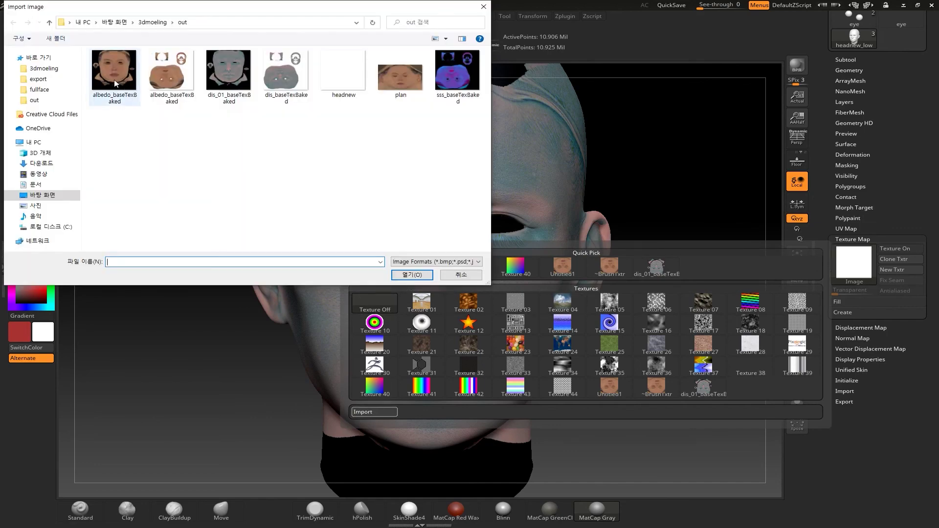
{"action": "double_click", "coordinate": [115, 84]}
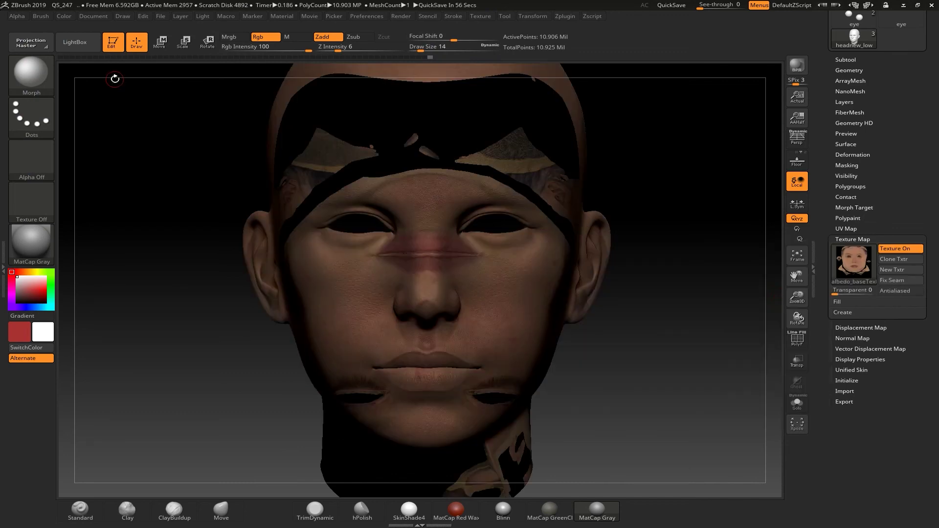
Clone the head's albedo_baseTexBaked texture map into the texture library and flip the copy vertically
{"action": "left_click", "coordinate": [35, 203]}
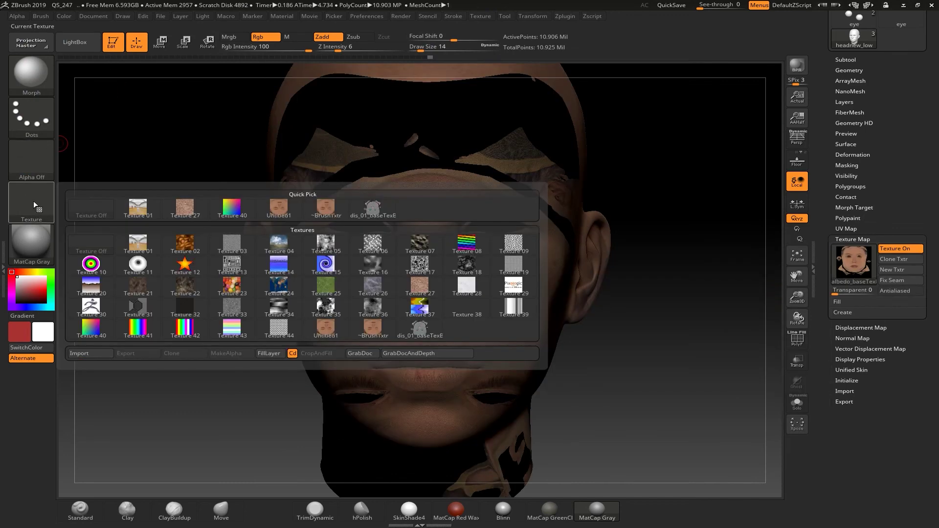
{"action": "mouse_move", "coordinate": [224, 217]}
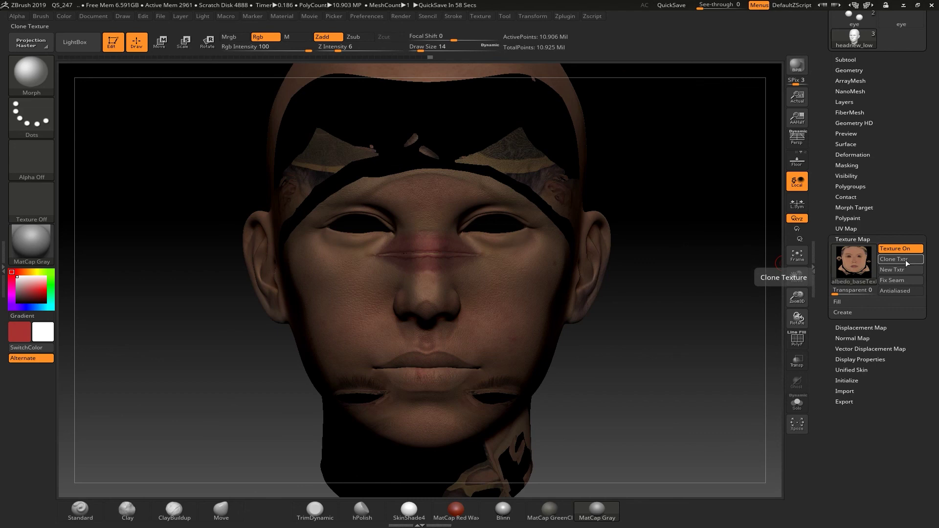
{"action": "left_click", "coordinate": [854, 262]}
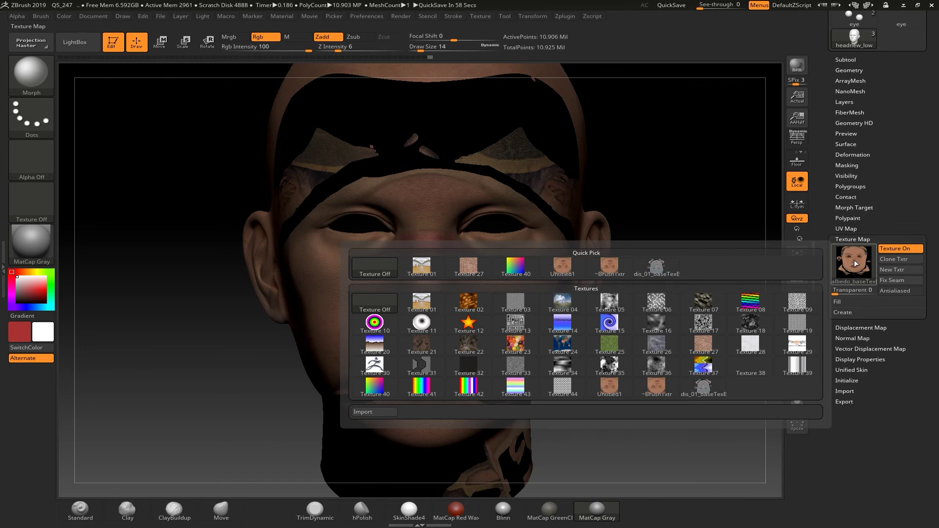
{"action": "left_click", "coordinate": [894, 261]}
{"action": "left_click", "coordinate": [39, 202]}
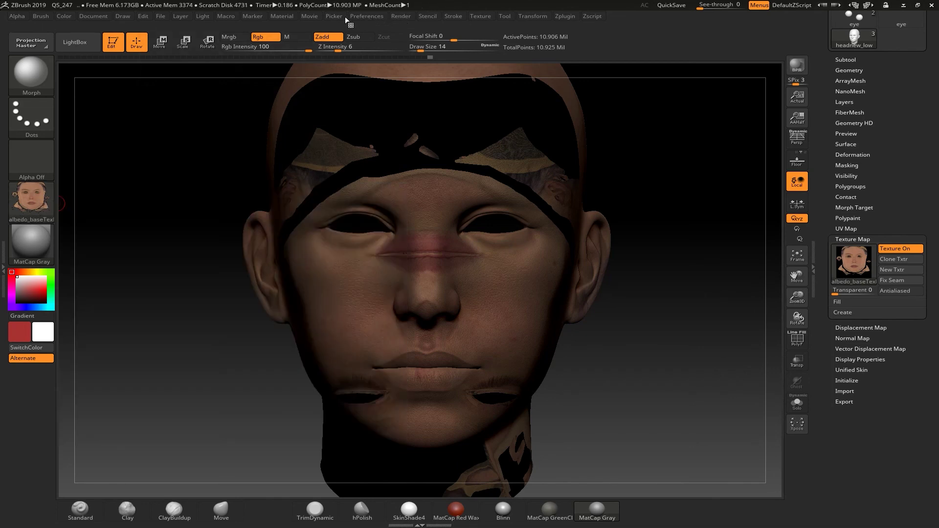
{"action": "left_click", "coordinate": [480, 16]}
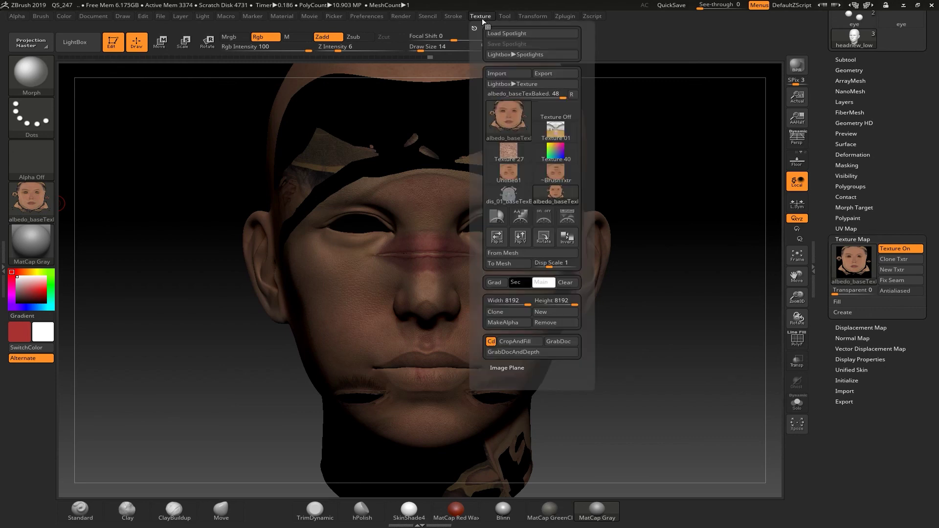
{"action": "left_click", "coordinate": [509, 114]}
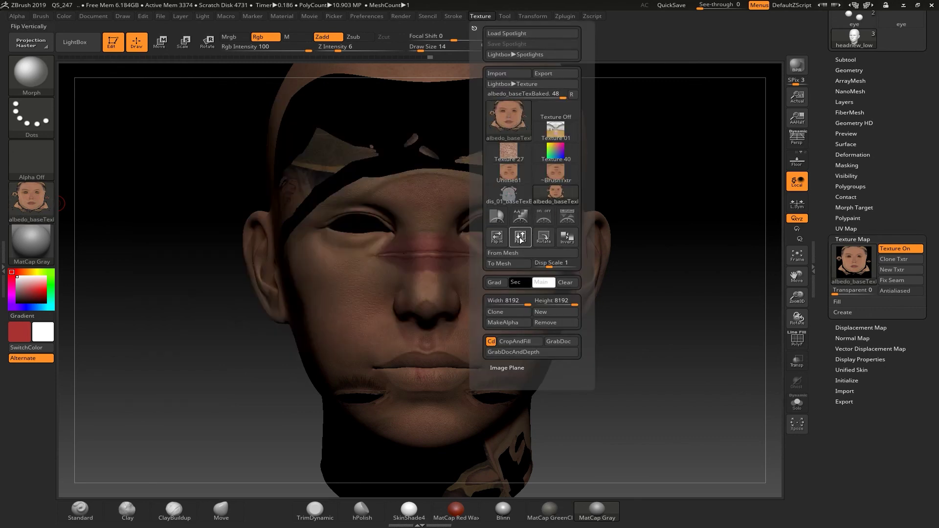
{"action": "left_click", "coordinate": [520, 238]}
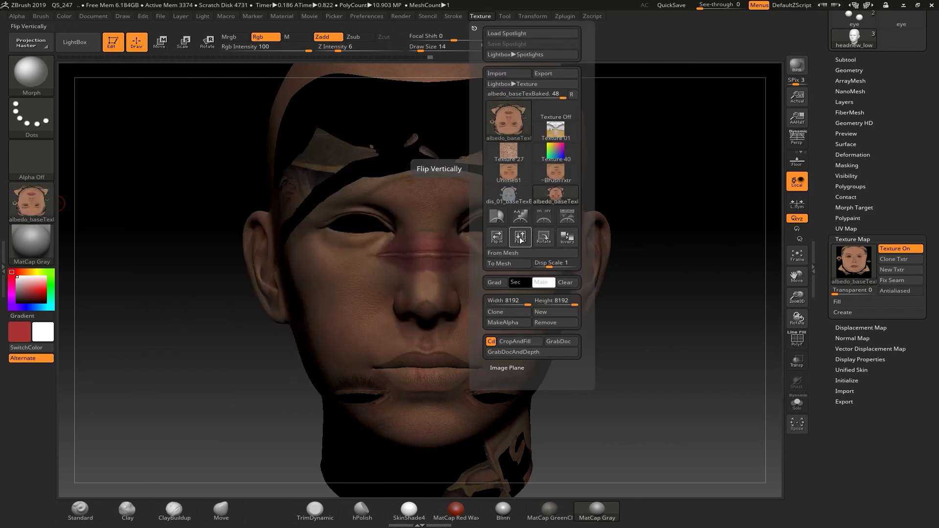
Replace the head's texture map with the vertically flipped albedo_baseTexBaked copy
{"action": "left_click", "coordinate": [895, 249]}
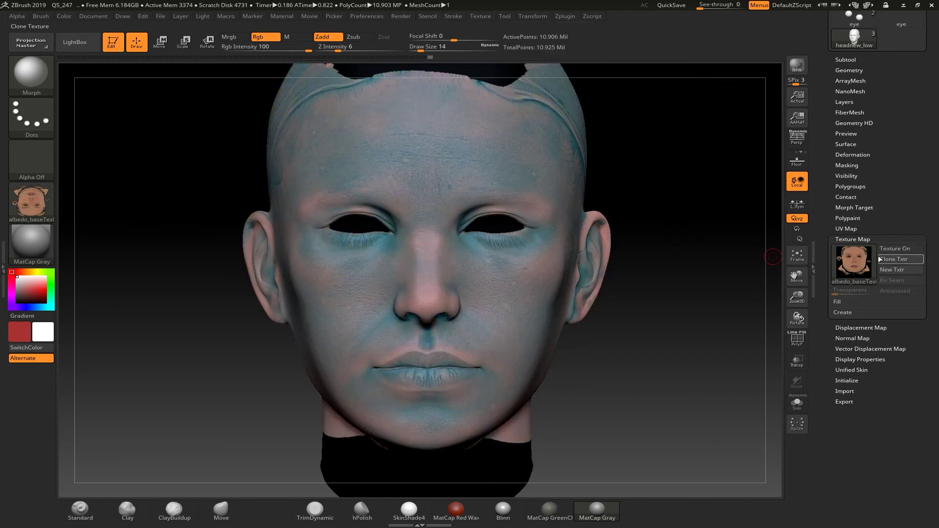
{"action": "left_click", "coordinate": [856, 264]}
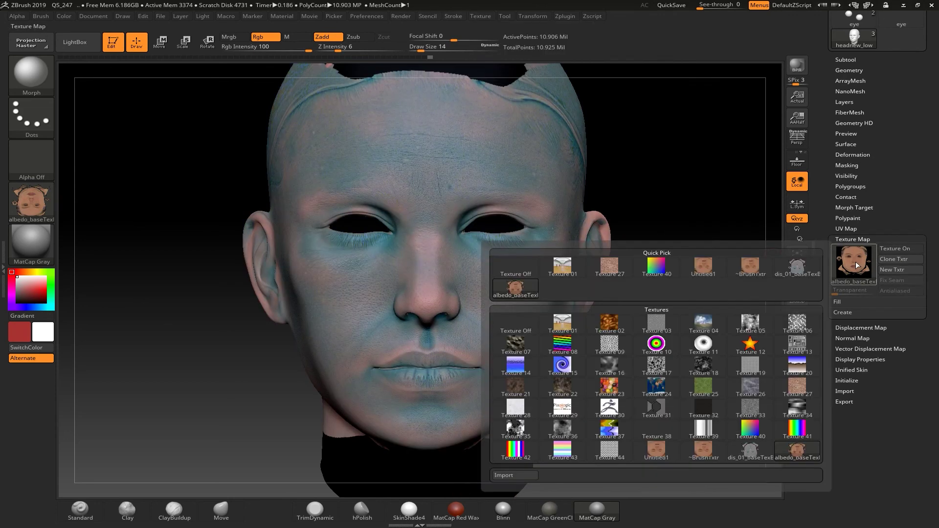
{"action": "left_click", "coordinate": [519, 293]}
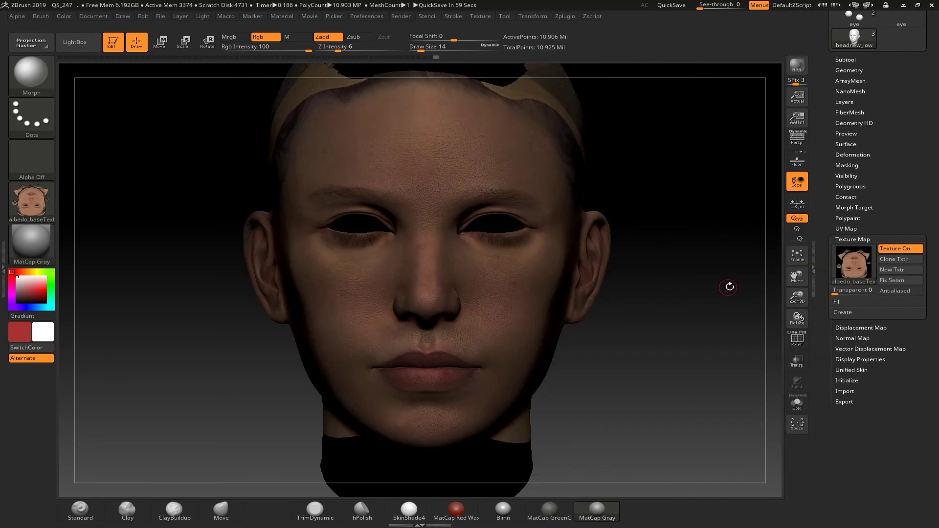
Switch the head's material to SkinShade4 and compare the face with the texture map off and on
{"action": "left_click_drag", "start_coordinate": [639, 307], "coordinate": [666, 301]}
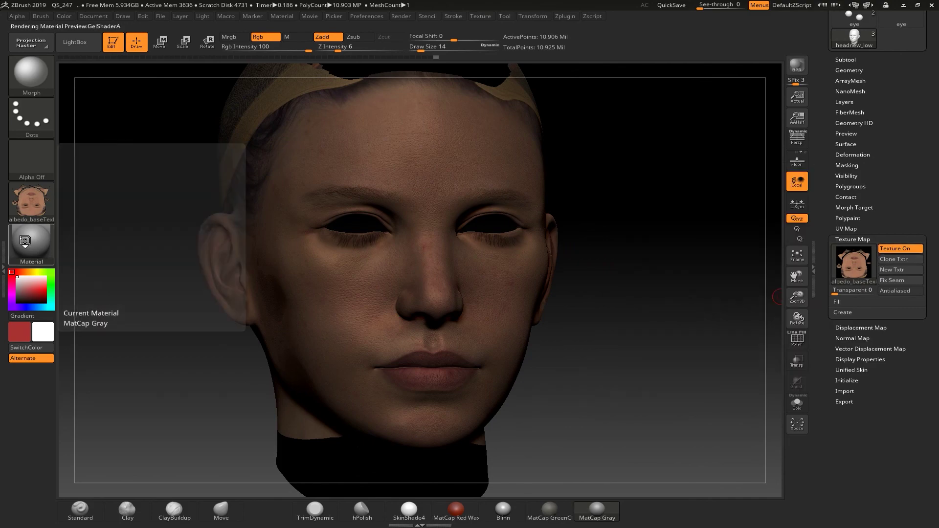
{"action": "left_click", "coordinate": [27, 239]}
{"action": "left_click", "coordinate": [26, 239]}
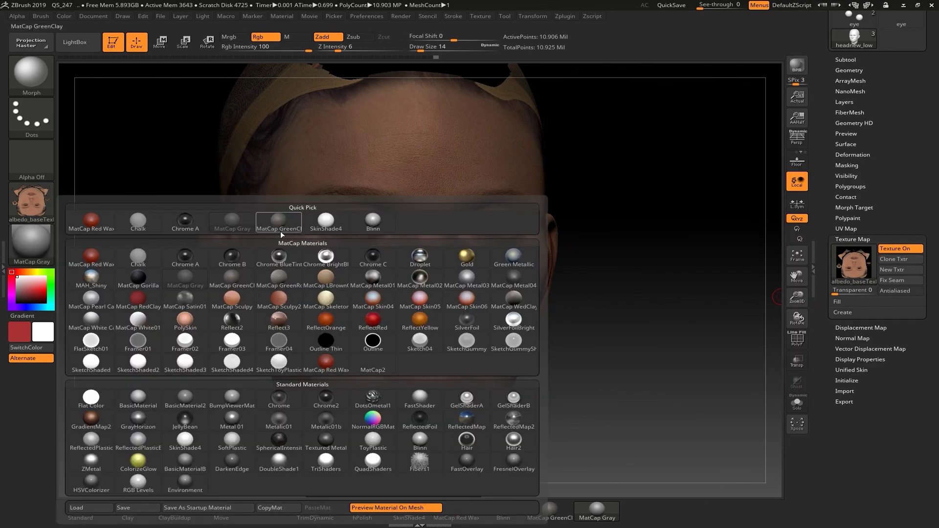
{"action": "left_click", "coordinate": [322, 227]}
{"action": "left_click_drag", "start_coordinate": [604, 325], "coordinate": [628, 384]}
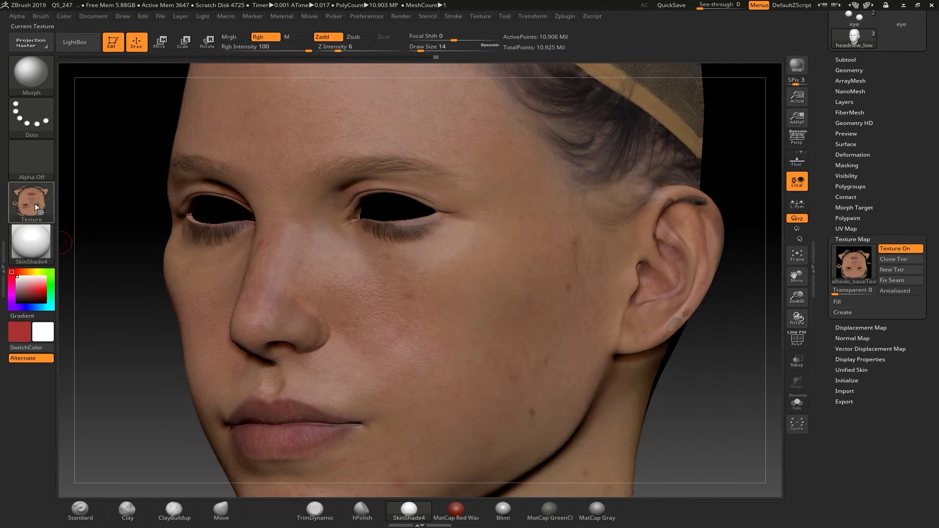
{"action": "left_click", "coordinate": [907, 249]}
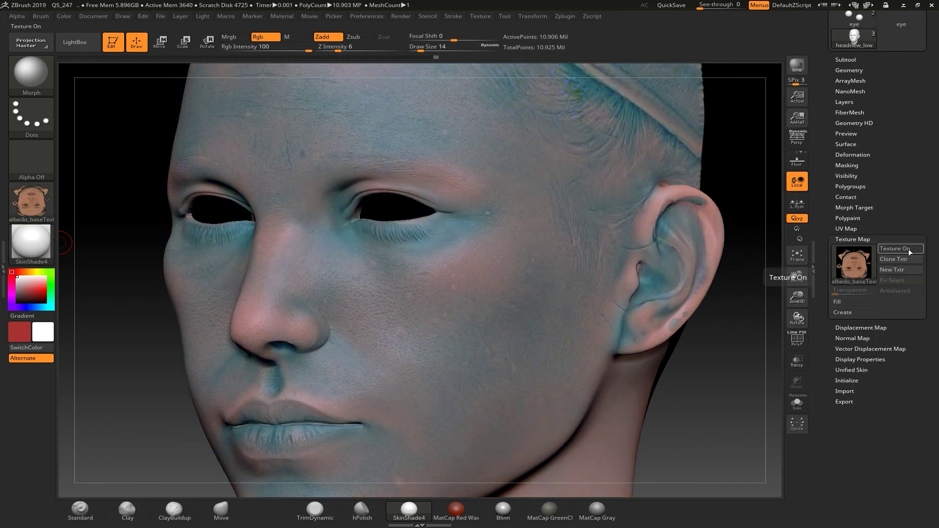
{"action": "left_click", "coordinate": [906, 250]}
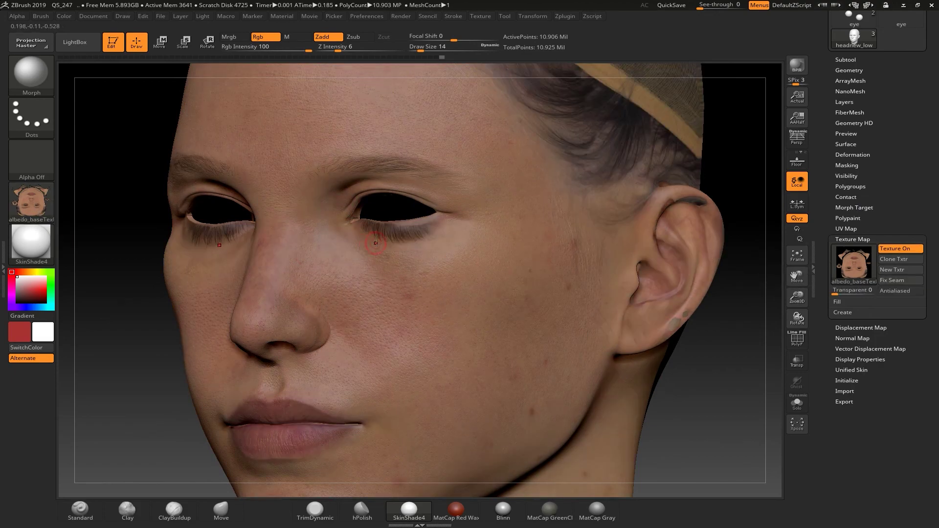
Disable Zadd, sample a skin tone from the cheek, fill the head with the albedo texture as polypaint and turn off its texture map
{"action": "left_click", "coordinate": [31, 203]}
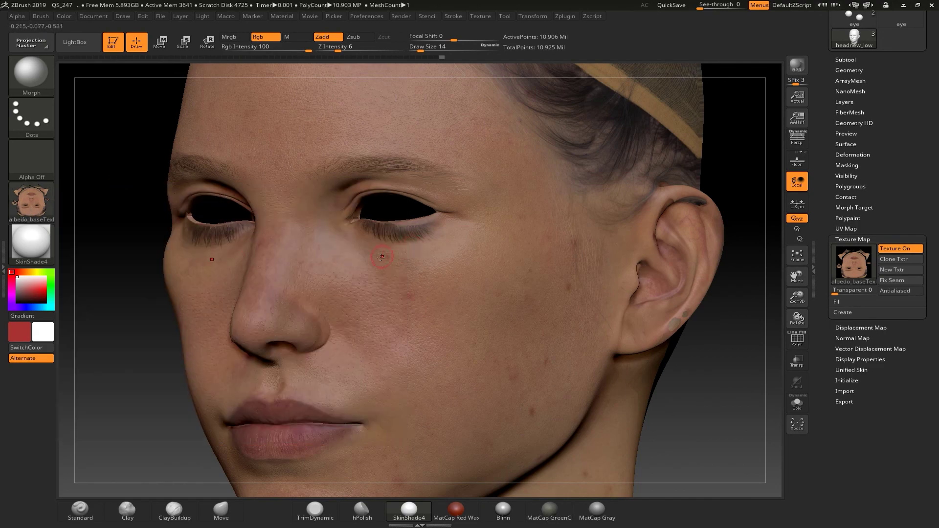
{"action": "left_click", "coordinate": [322, 36]}
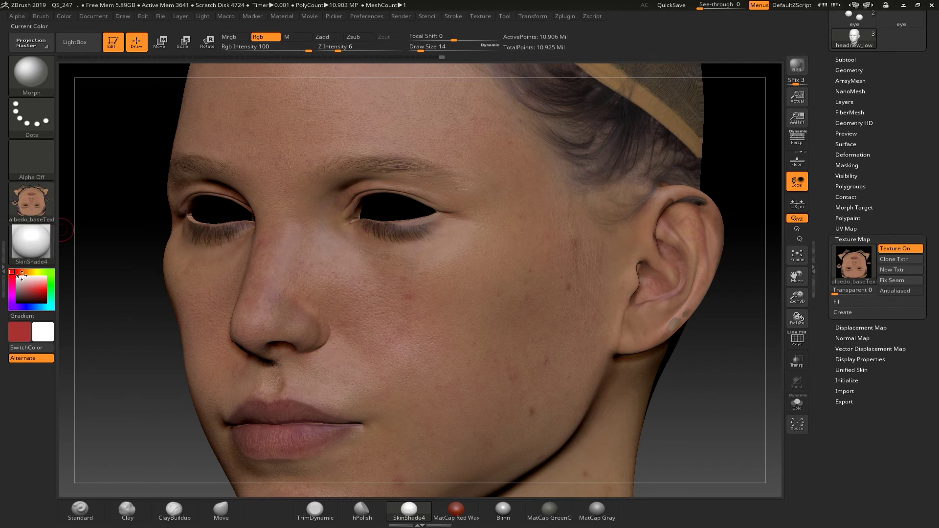
{"action": "left_click_drag", "start_coordinate": [30, 289], "coordinate": [419, 262]}
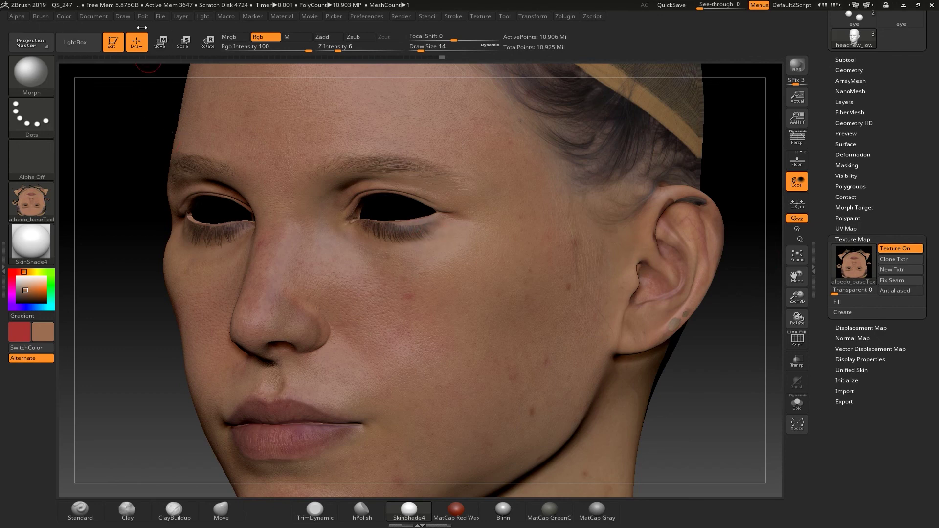
{"action": "left_click", "coordinate": [64, 17]}
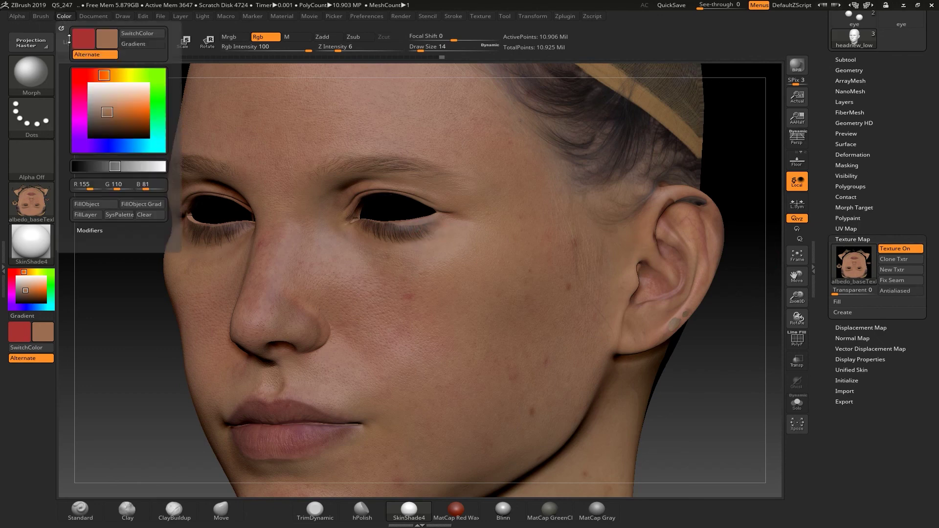
{"action": "left_click", "coordinate": [87, 204]}
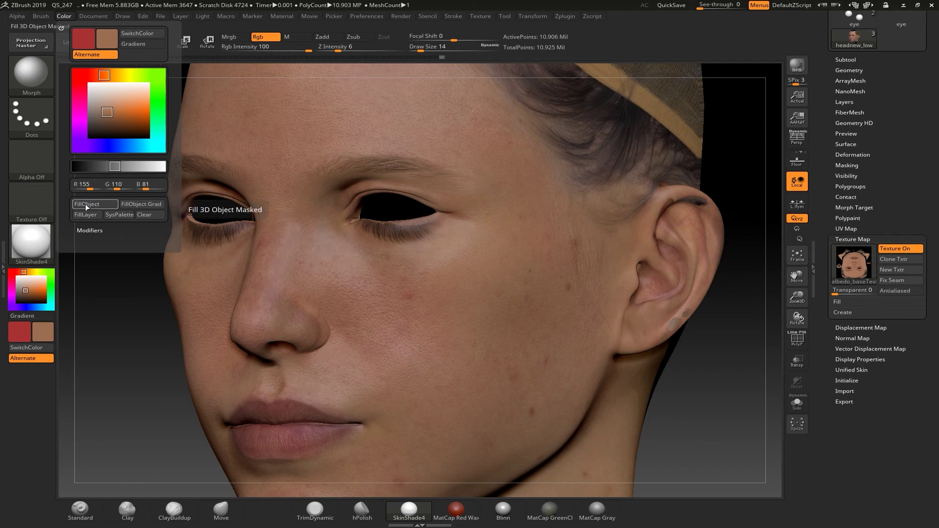
{"action": "left_click", "coordinate": [908, 250]}
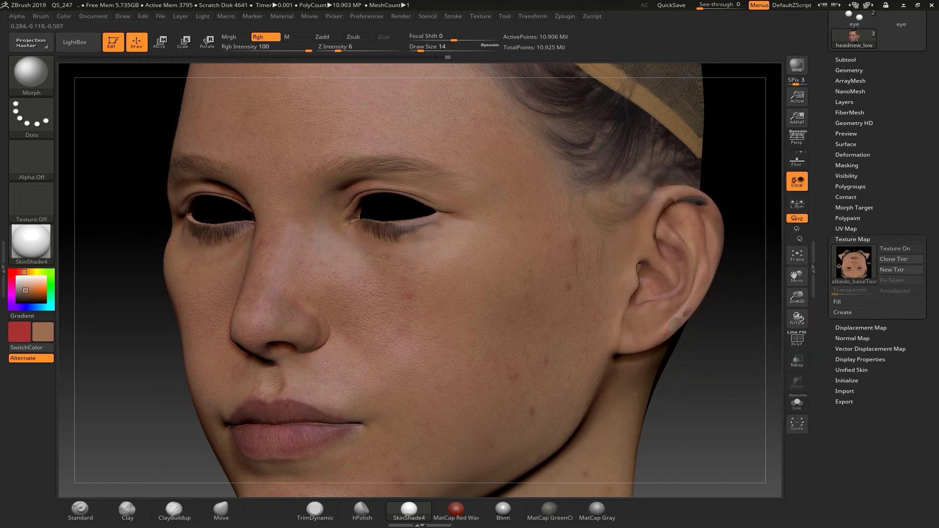
Paint over the baked lower eyelashes with the Morph brush at Rgb intensity 10 and draw size 26, then reduce the intensity to 3
{"action": "key", "text": "ctrl"}
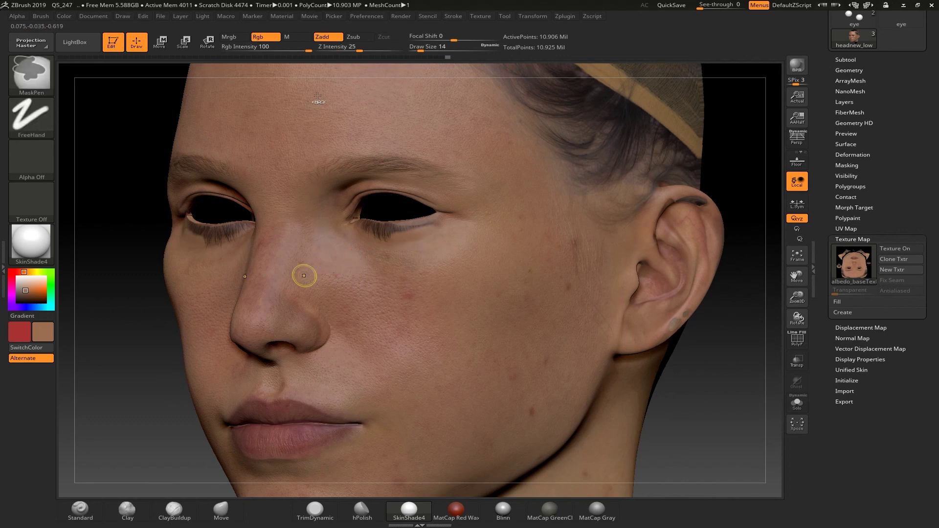
{"action": "left_click", "coordinate": [301, 50]}
{"action": "type", "text": "10"}
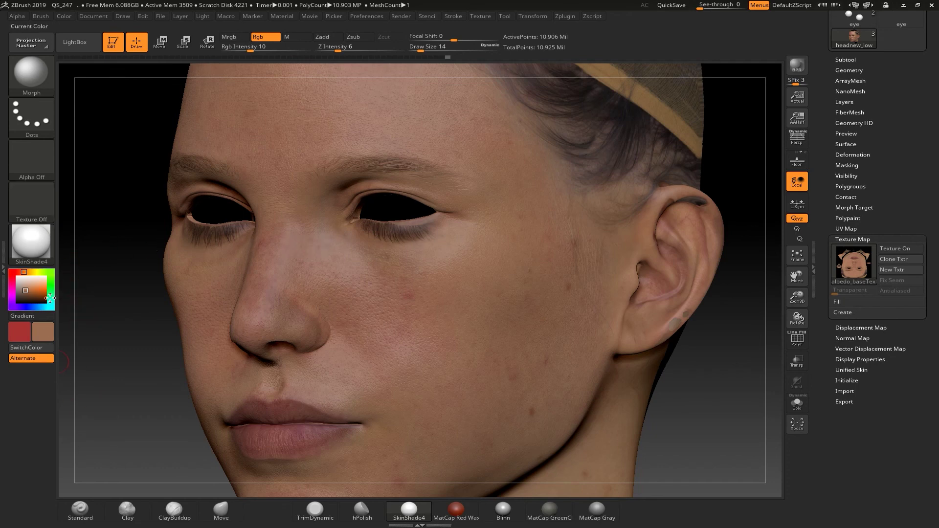
{"action": "left_click_drag", "start_coordinate": [43, 331], "coordinate": [423, 245]}
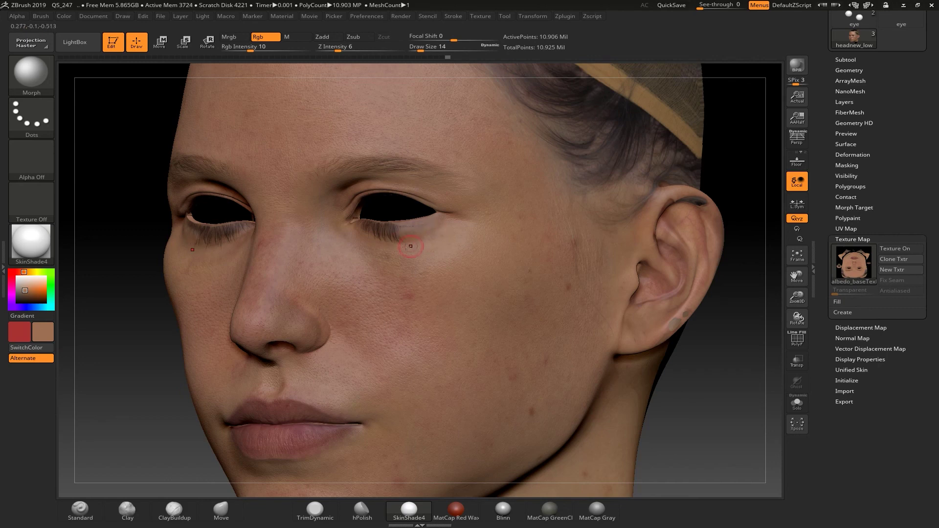
{"action": "key", "text": "]"}
{"action": "key", "text": "]"}
{"action": "left_click_drag", "start_coordinate": [408, 240], "coordinate": [407, 237]}
{"action": "mouse_move", "coordinate": [677, 367]}
{"action": "left_mouse_down"}
{"action": "mouse_move", "coordinate": [702, 375]}
{"action": "mouse_move", "coordinate": [672, 374]}
{"action": "left_mouse_up"}
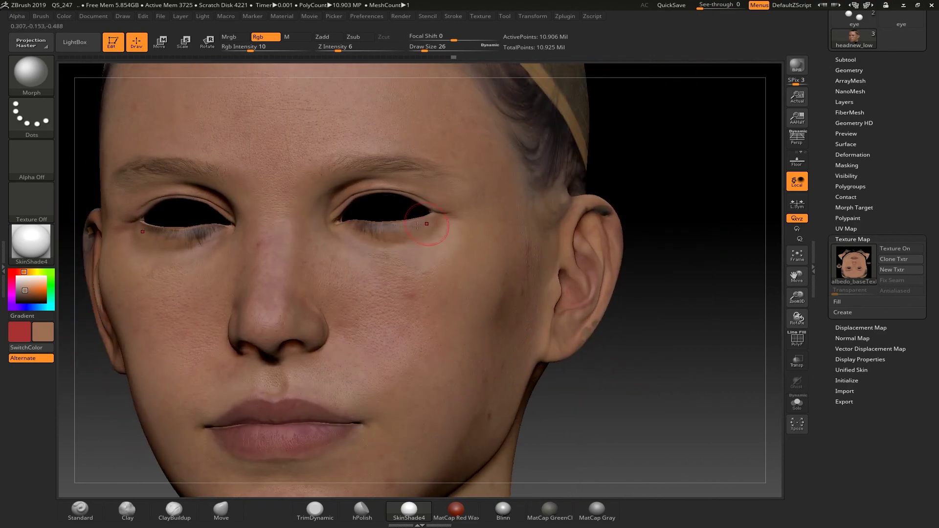
{"action": "left_click_drag", "start_coordinate": [250, 50], "coordinate": [239, 50]}
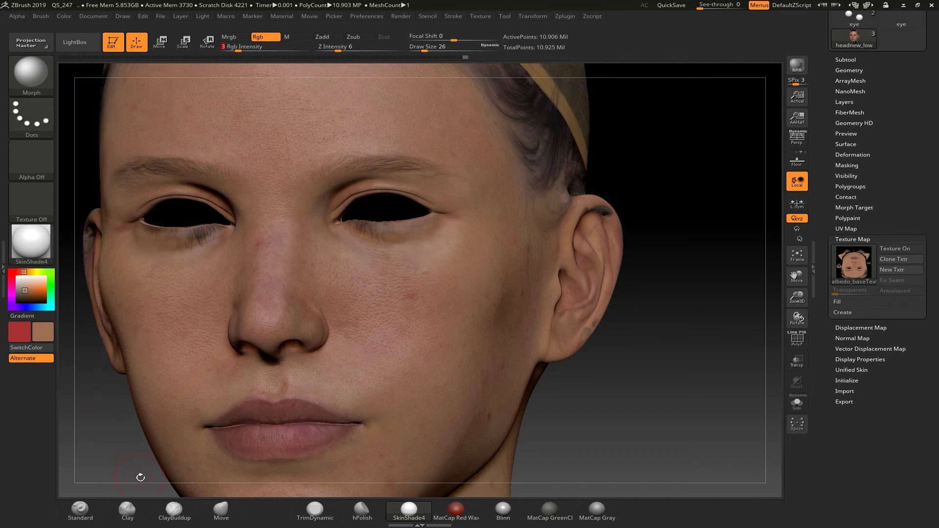
Paint out the remaining lower eyelashes with the Standard brush in Rgb only, using a sampled under-eye skin tone at intensity 5
{"action": "left_click", "coordinate": [80, 509]}
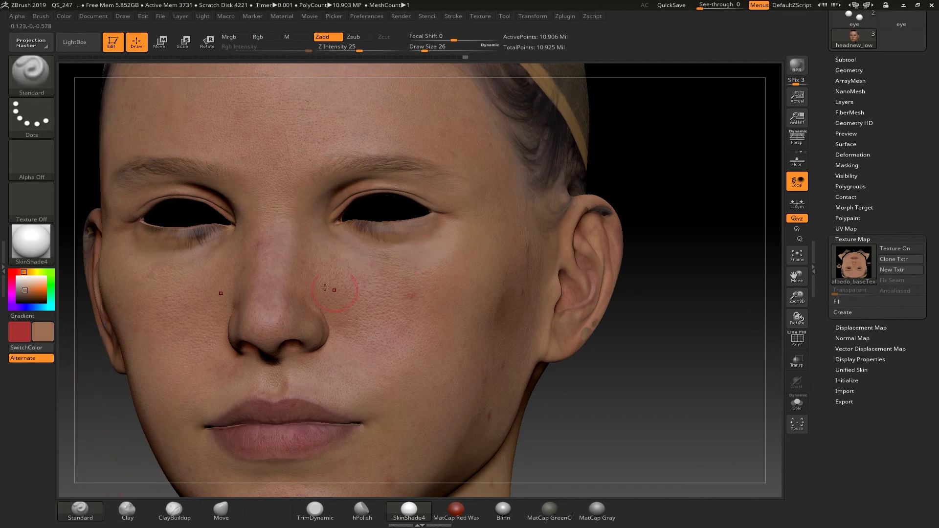
{"action": "left_click_drag", "start_coordinate": [24, 291], "coordinate": [242, 261]}
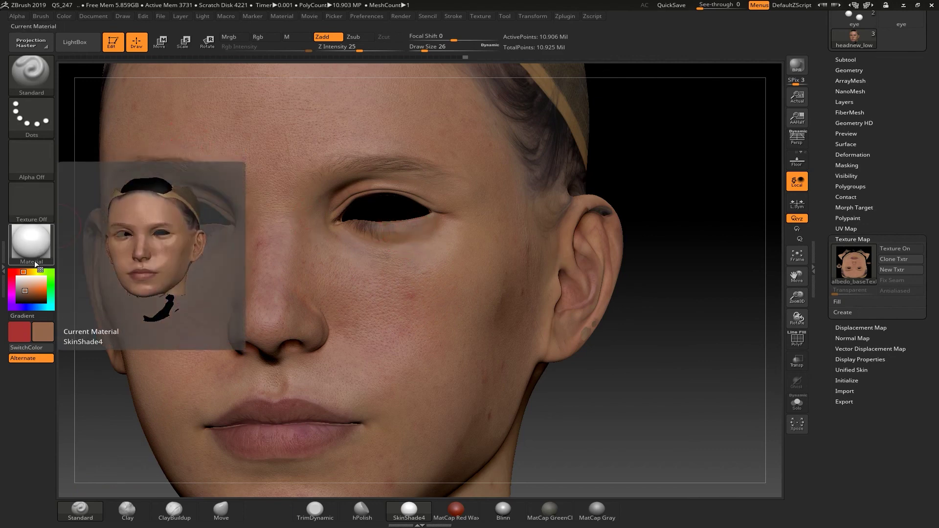
{"action": "left_click_drag", "start_coordinate": [27, 288], "coordinate": [401, 248]}
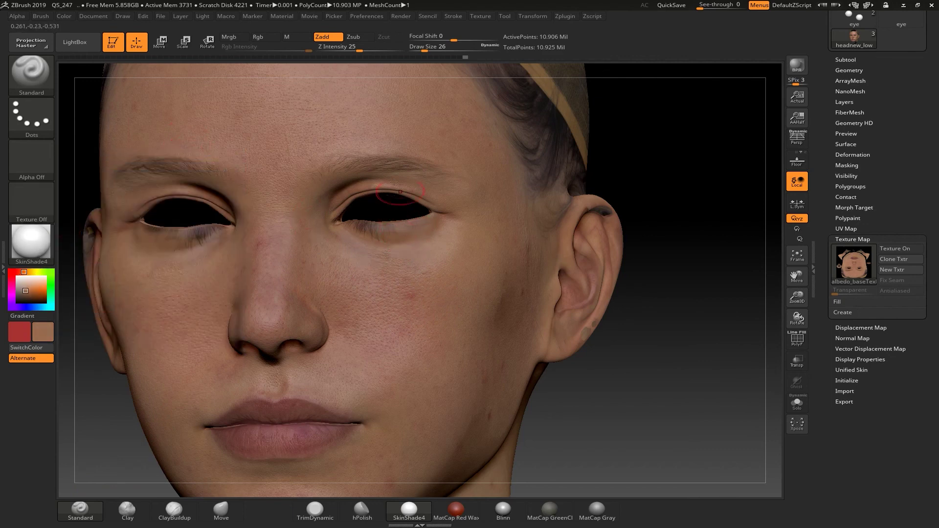
{"action": "left_click", "coordinate": [322, 37]}
{"action": "left_click", "coordinate": [259, 38]}
{"action": "left_click_drag", "start_coordinate": [308, 49], "coordinate": [243, 50]}
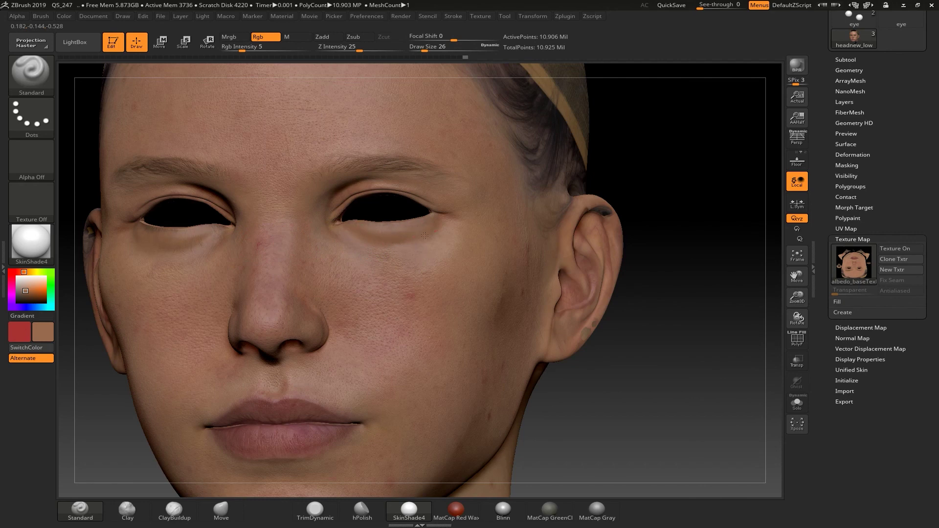
{"action": "left_click_drag", "start_coordinate": [622, 372], "coordinate": [641, 394]}
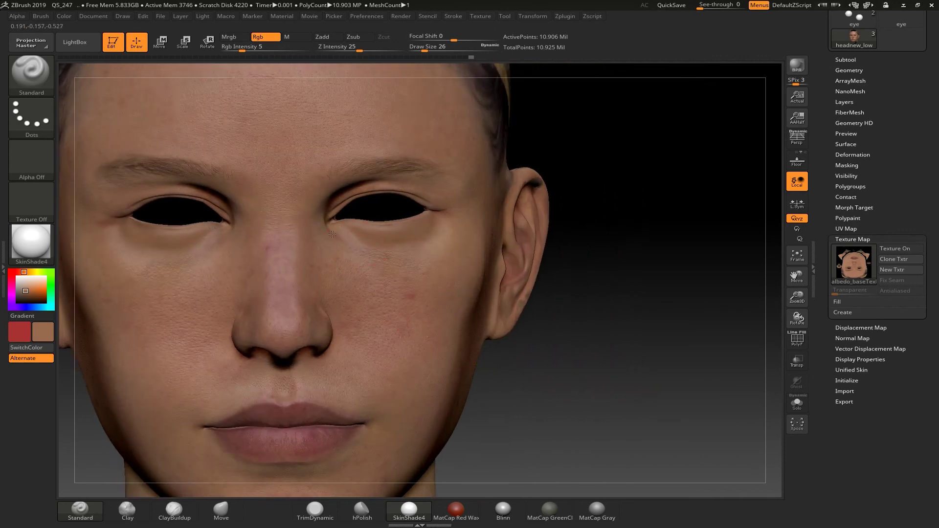
Paint over the ear's dark canal and rim marks with a sampled ear tone, using Rgb intensity 12 and draw size 18
{"action": "mouse_move", "coordinate": [650, 291]}
{"action": "left_mouse_down", "text": "alt"}
{"action": "mouse_move", "coordinate": [568, 272]}
{"action": "mouse_move", "coordinate": [602, 312]}
{"action": "mouse_move", "coordinate": [631, 272]}
{"action": "mouse_move", "coordinate": [581, 279]}
{"action": "mouse_move", "coordinate": [562, 318]}
{"action": "mouse_move", "coordinate": [538, 325]}
{"action": "left_mouse_up", "text": "alt"}
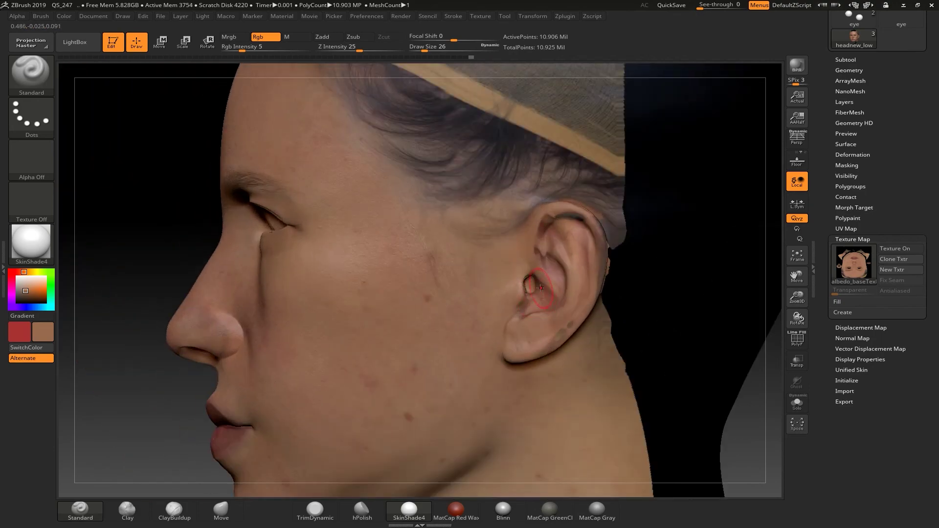
{"action": "mouse_move", "coordinate": [42, 304]}
{"action": "left_mouse_down"}
{"action": "mouse_move", "coordinate": [540, 317]}
{"action": "mouse_move", "coordinate": [529, 291]}
{"action": "mouse_move", "coordinate": [533, 298]}
{"action": "left_mouse_up"}
{"action": "key", "text": "bracketleft"}
{"action": "left_click_drag", "start_coordinate": [257, 51], "coordinate": [253, 51]}
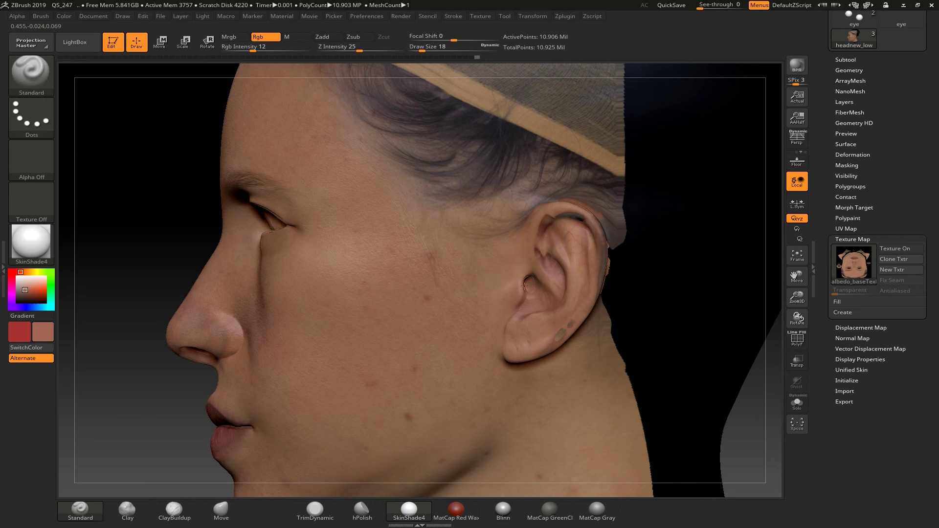
{"action": "left_click_drag", "start_coordinate": [754, 425], "coordinate": [781, 410]}
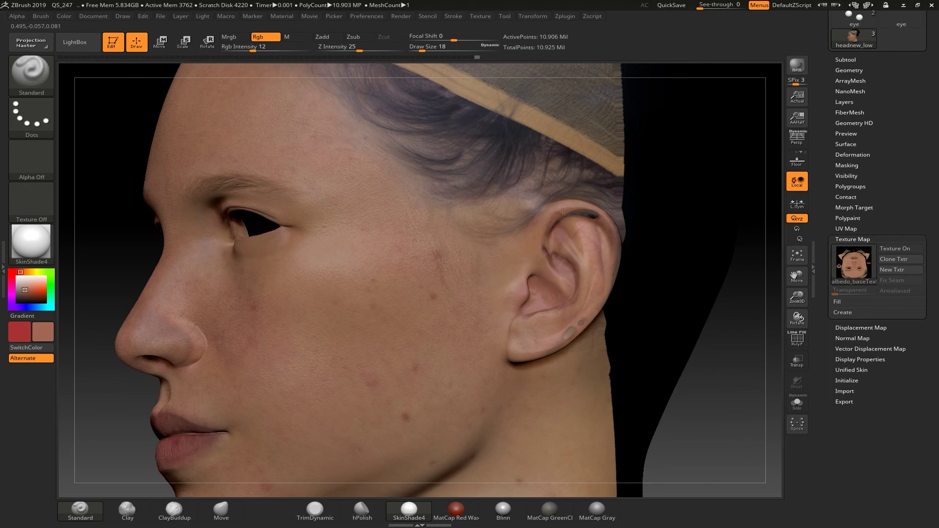
{"action": "left_click_drag", "start_coordinate": [570, 214], "coordinate": [585, 214]}
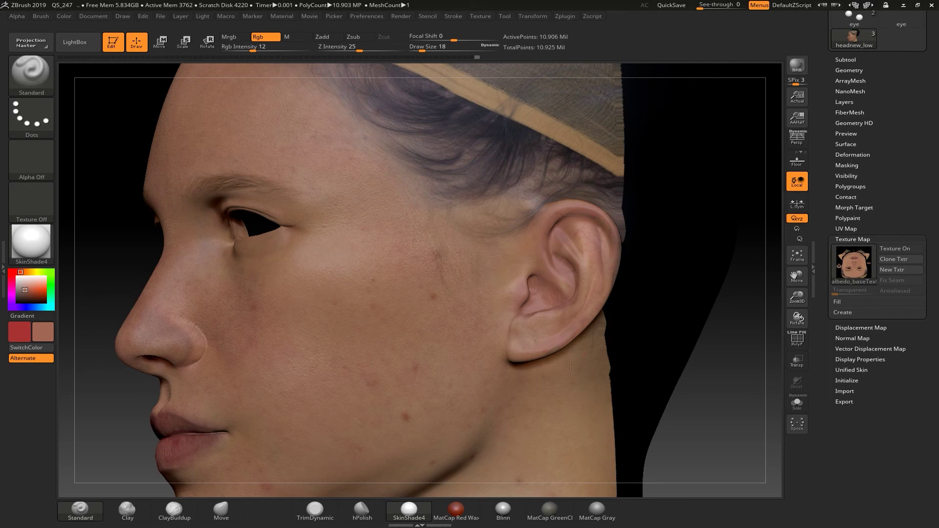
Paint over the light gaps along the seam between the lips with a sampled dark lip tone at draw size 8
{"action": "left_click_drag", "start_coordinate": [717, 420], "coordinate": [697, 367], "text": "alt"}
{"action": "left_click_drag", "start_coordinate": [670, 408], "coordinate": [660, 356], "text": "alt"}
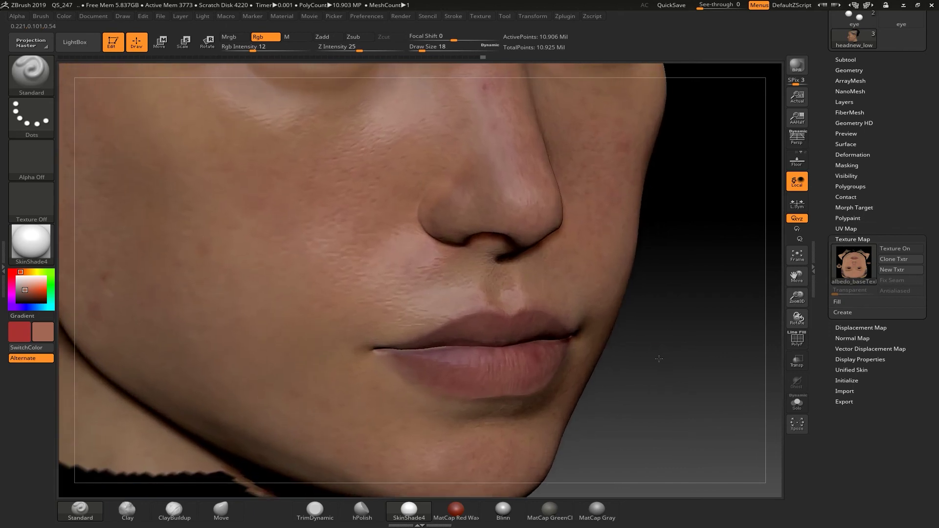
{"action": "key", "text": "c"}
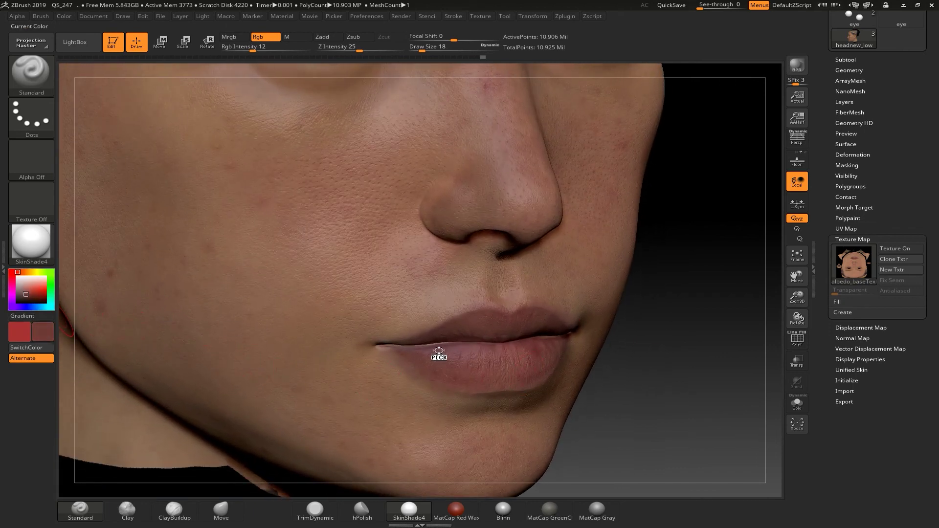
{"action": "key", "text": "["}
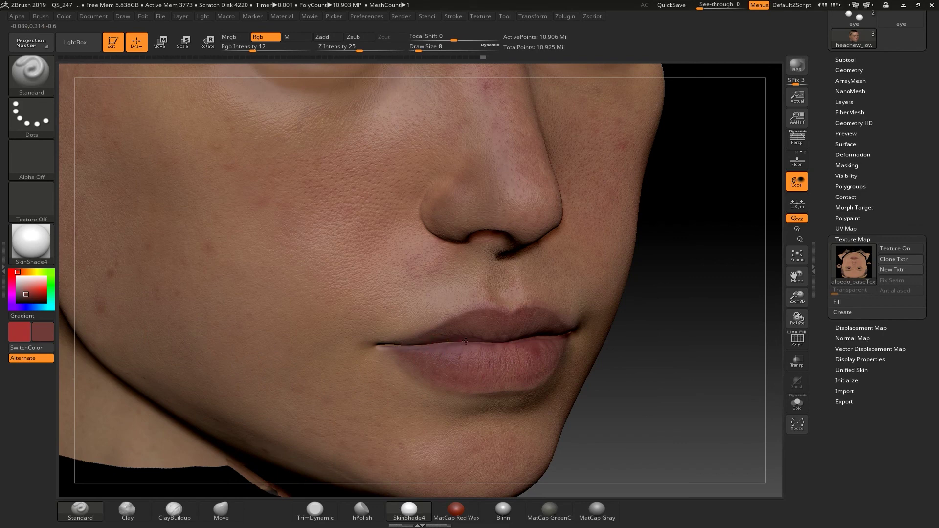
{"action": "right_click_drag", "start_coordinate": [643, 354], "coordinate": [608, 341]}
{"action": "left_click", "coordinate": [609, 336]}
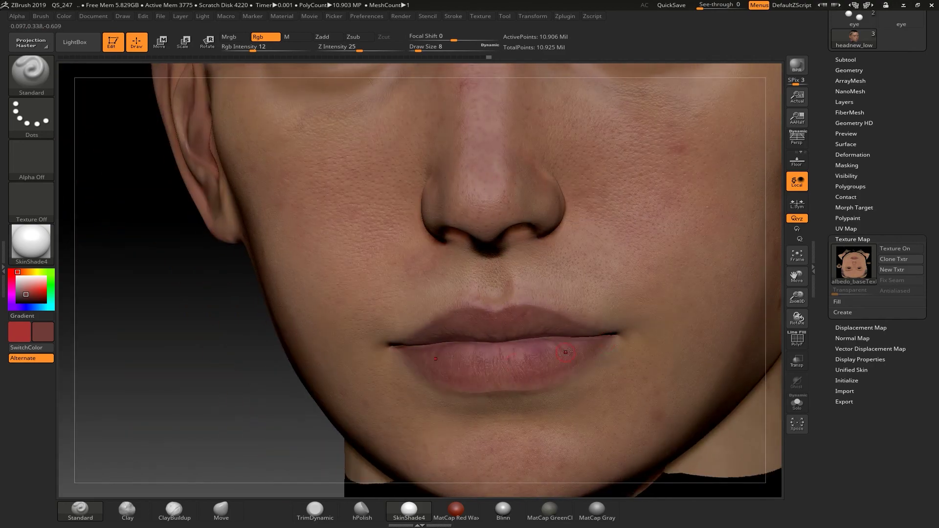
Touch up the skin around the mouth corner and nose wings with a sampled skin tone at draw size 14
{"action": "right_click_drag", "start_coordinate": [202, 408], "coordinate": [252, 370], "text": "ctrl"}
{"action": "right_click_drag", "start_coordinate": [713, 371], "coordinate": [512, 350], "text": "alt"}
{"action": "mouse_move", "coordinate": [579, 331]}
{"action": "right_mouse_down"}
{"action": "mouse_move", "coordinate": [593, 333]}
{"action": "mouse_move", "coordinate": [549, 338]}
{"action": "mouse_move", "coordinate": [554, 320]}
{"action": "mouse_move", "coordinate": [602, 326]}
{"action": "mouse_move", "coordinate": [621, 292]}
{"action": "mouse_move", "coordinate": [646, 329]}
{"action": "mouse_move", "coordinate": [658, 327]}
{"action": "right_mouse_up"}
{"action": "right_click_drag", "start_coordinate": [538, 294], "coordinate": [538, 235], "text": "ctrl"}
{"action": "left_click_drag", "start_coordinate": [25, 290], "coordinate": [336, 186]}
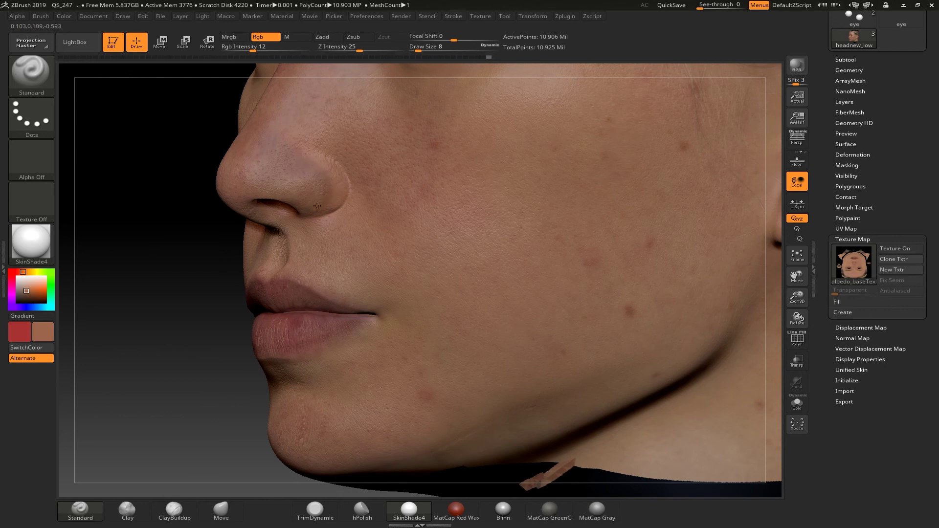
{"action": "key", "text": "bracketright"}
{"action": "left_click_drag", "start_coordinate": [183, 271], "coordinate": [248, 181]}
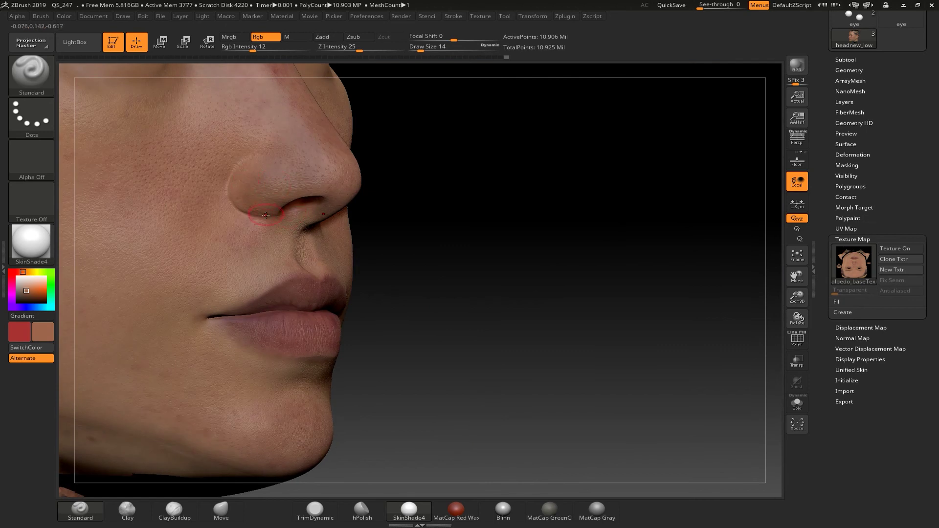
{"action": "left_click_drag", "start_coordinate": [371, 206], "coordinate": [303, 187]}
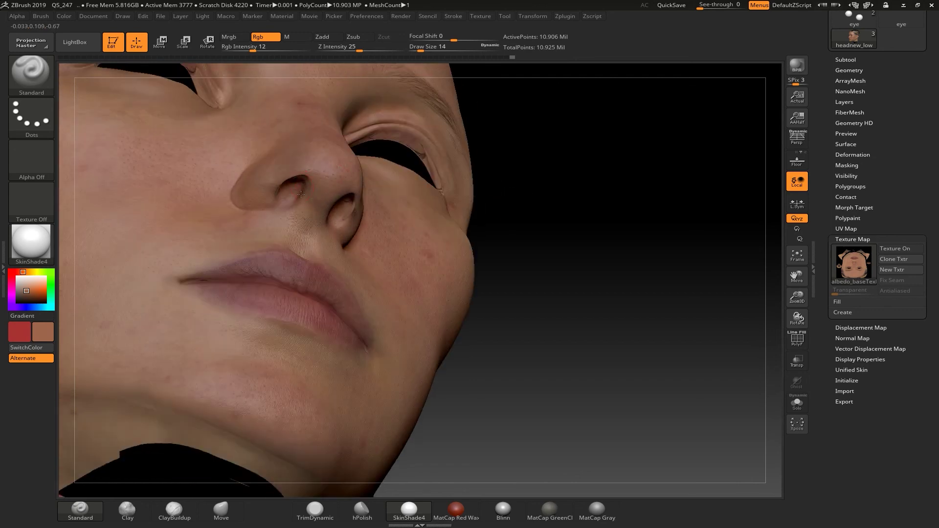
Paint the inside of the nostrils with a dark brown tone sampled from the nostril
{"action": "key", "text": "c"}
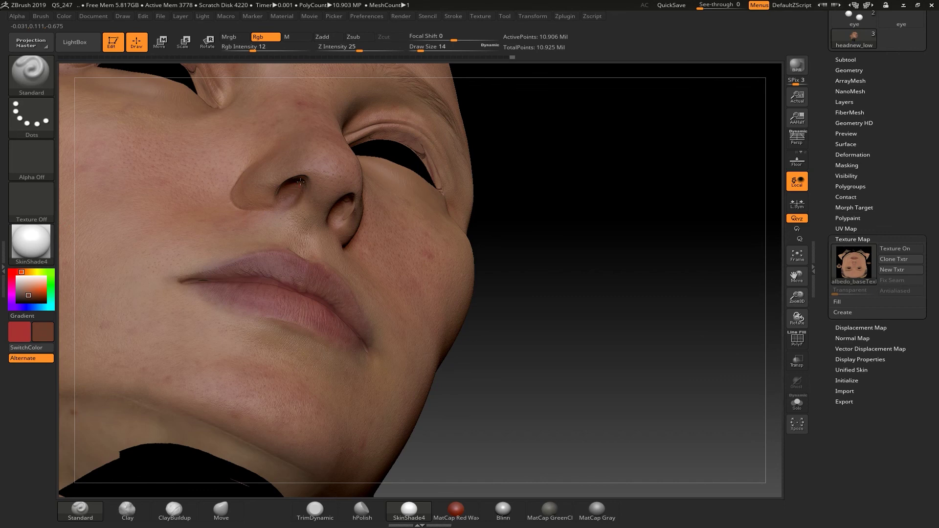
{"action": "left_click_drag", "start_coordinate": [524, 227], "coordinate": [559, 176]}
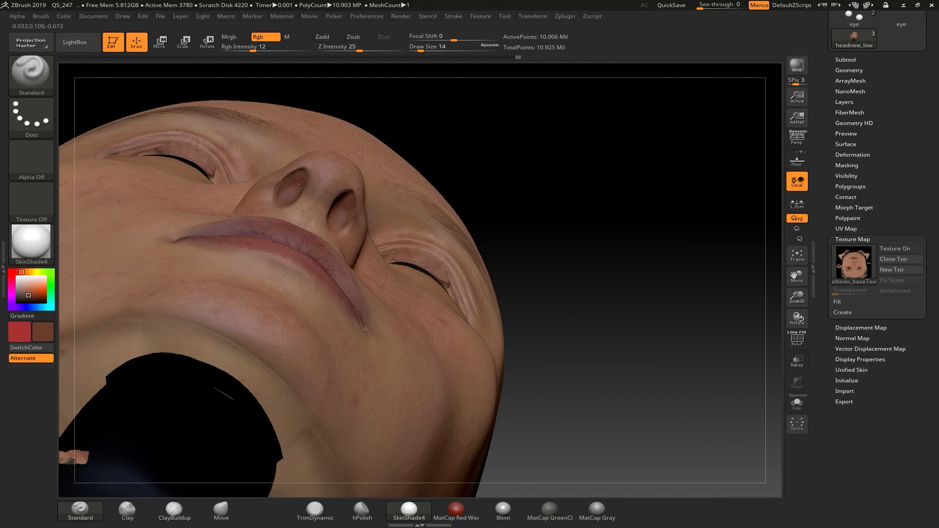
{"action": "left_click_drag", "start_coordinate": [589, 151], "coordinate": [575, 233]}
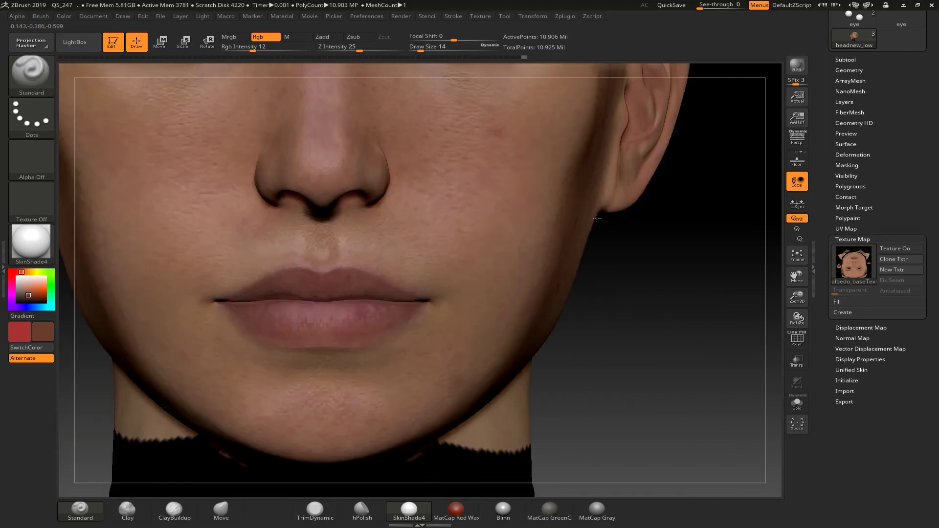
Sample a mid-brown skin tone from the head and check the retouched polypaint from several angles
{"action": "left_click_drag", "start_coordinate": [620, 331], "coordinate": [162, 230], "text": "alt"}
{"action": "left_click_drag", "start_coordinate": [29, 289], "coordinate": [363, 238]}
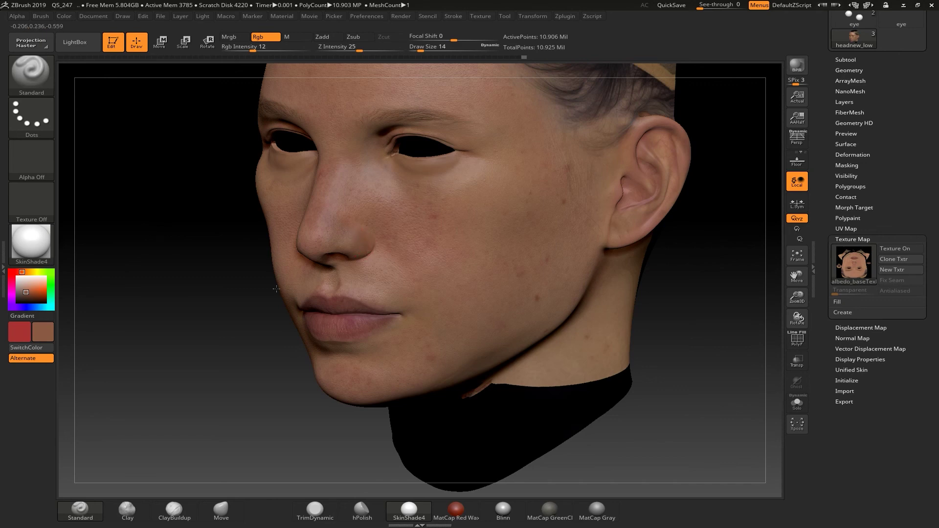
{"action": "mouse_move", "coordinate": [168, 293]}
{"action": "left_mouse_down"}
{"action": "mouse_move", "coordinate": [605, 317]}
{"action": "mouse_move", "coordinate": [544, 308]}
{"action": "mouse_move", "coordinate": [671, 312]}
{"action": "mouse_move", "coordinate": [671, 285]}
{"action": "mouse_move", "coordinate": [631, 274]}
{"action": "mouse_move", "coordinate": [603, 295]}
{"action": "mouse_move", "coordinate": [629, 287]}
{"action": "mouse_move", "coordinate": [520, 292]}
{"action": "mouse_move", "coordinate": [604, 310]}
{"action": "mouse_move", "coordinate": [575, 344]}
{"action": "left_mouse_up"}
{"action": "left_click_drag", "start_coordinate": [698, 347], "coordinate": [674, 279]}
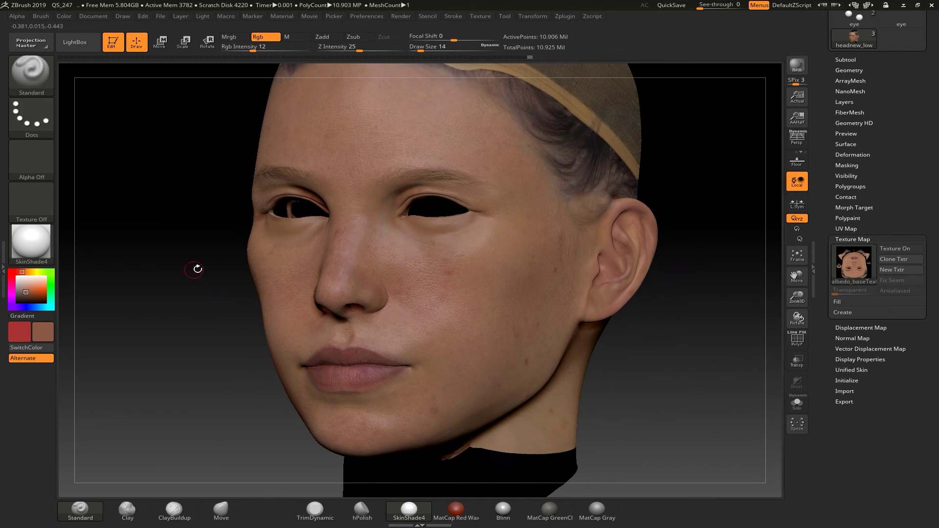
Create a new texture map for the head from its polypaint
{"action": "left_click_drag", "start_coordinate": [662, 338], "coordinate": [763, 276]}
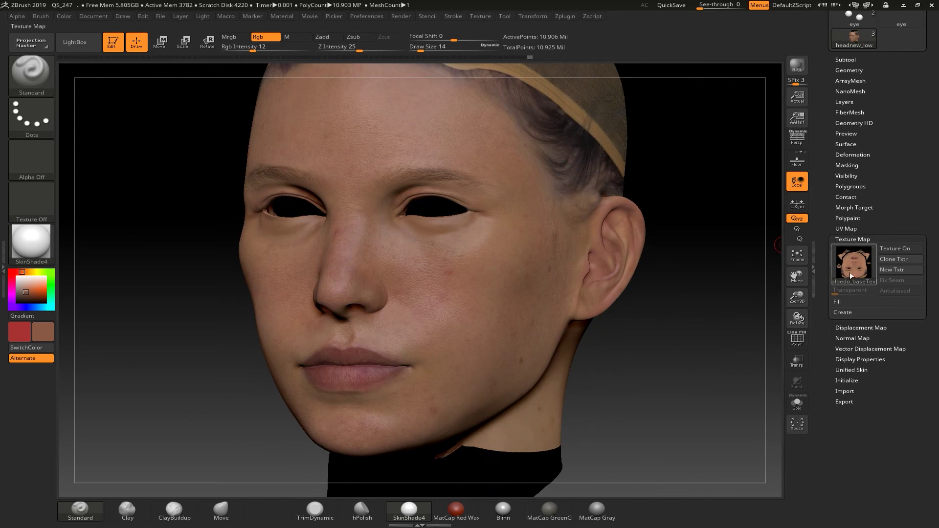
{"action": "left_click", "coordinate": [846, 313]}
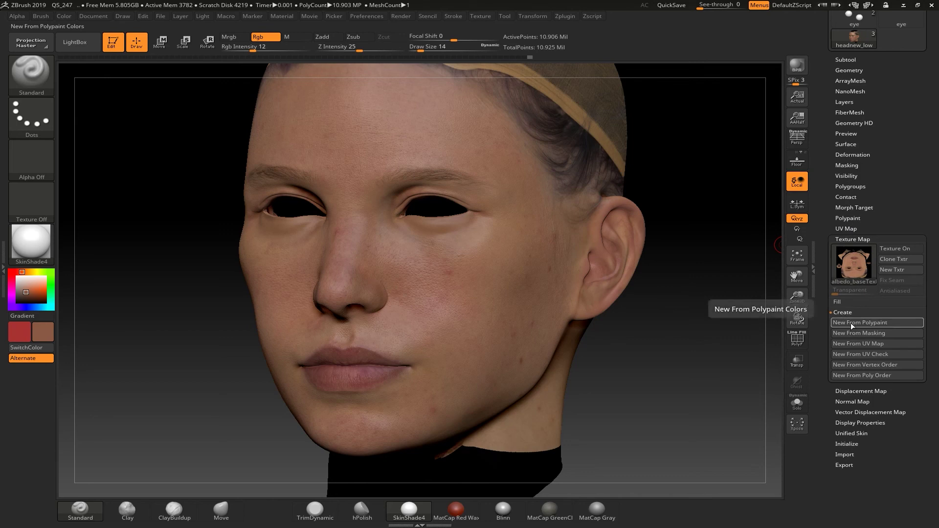
{"action": "left_click", "coordinate": [850, 323]}
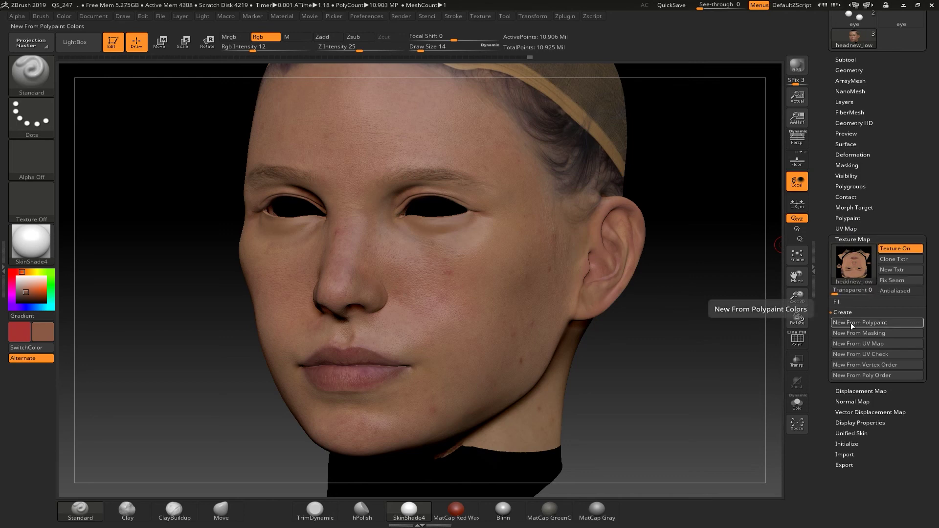
{"action": "mouse_move", "coordinate": [860, 277]}
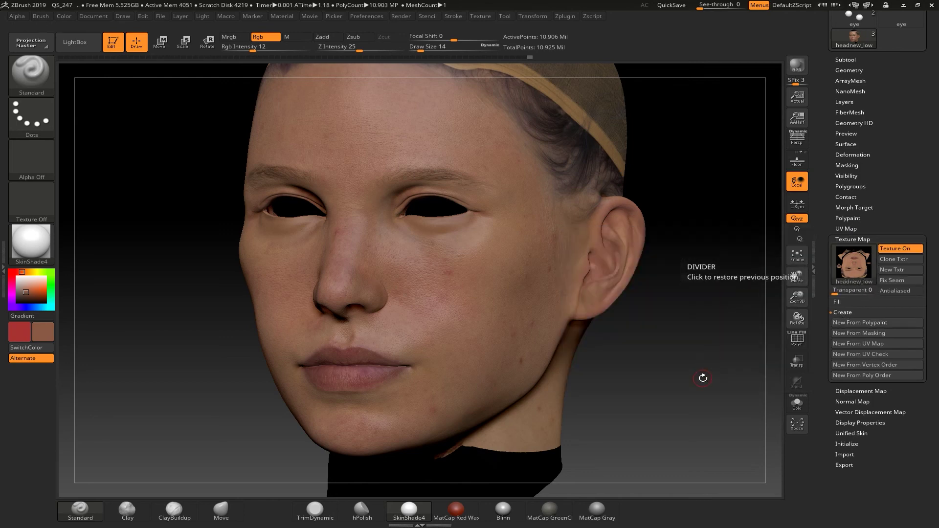
Turn off the head's texture map and fill the head with the sampled brown tone at Rgb intensity 12
{"action": "left_click_drag", "start_coordinate": [675, 352], "coordinate": [711, 344]}
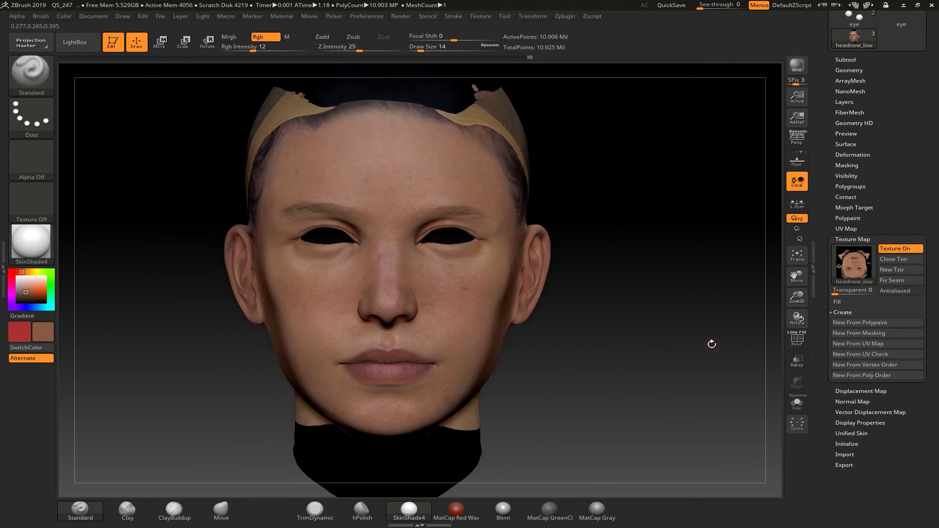
{"action": "left_click", "coordinate": [904, 249]}
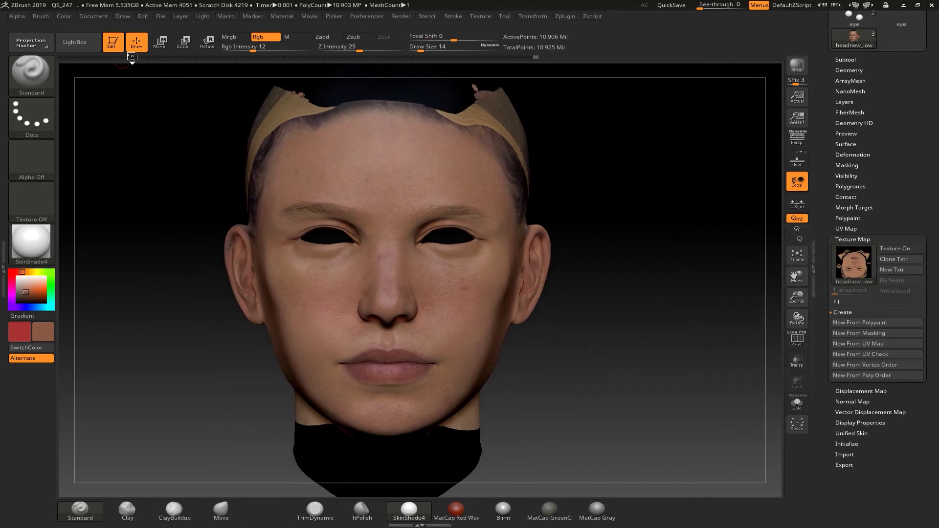
{"action": "left_click", "coordinate": [63, 17]}
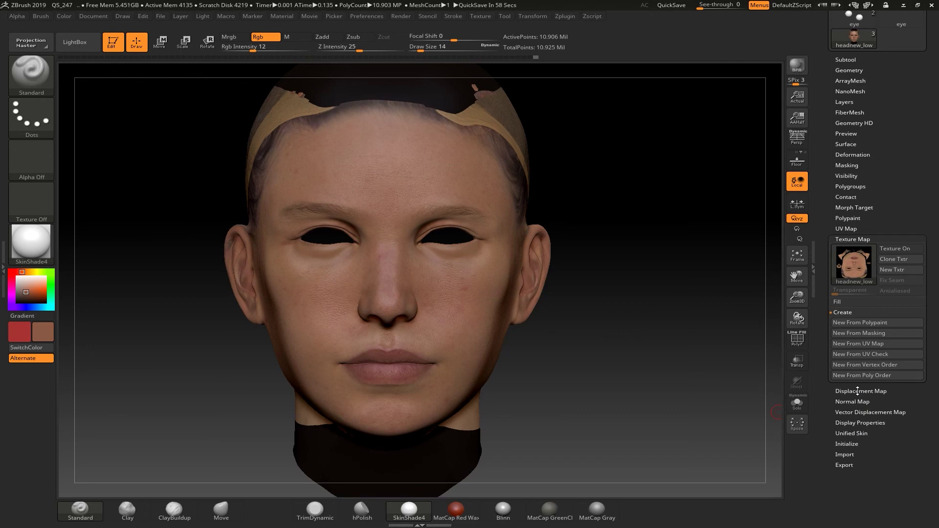
Open the head's displacement map settings and change the main paint colour to white
{"action": "left_click", "coordinate": [857, 391]}
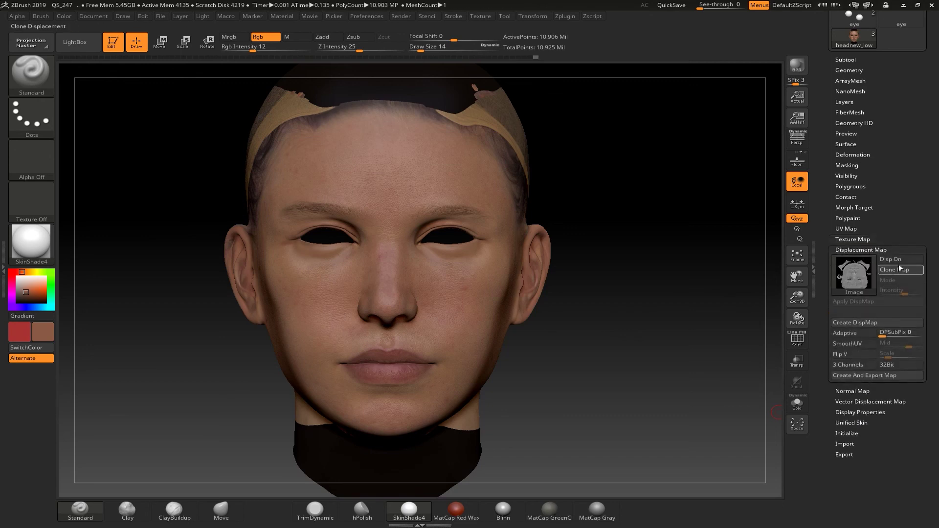
{"action": "left_click_drag", "start_coordinate": [654, 305], "coordinate": [611, 306]}
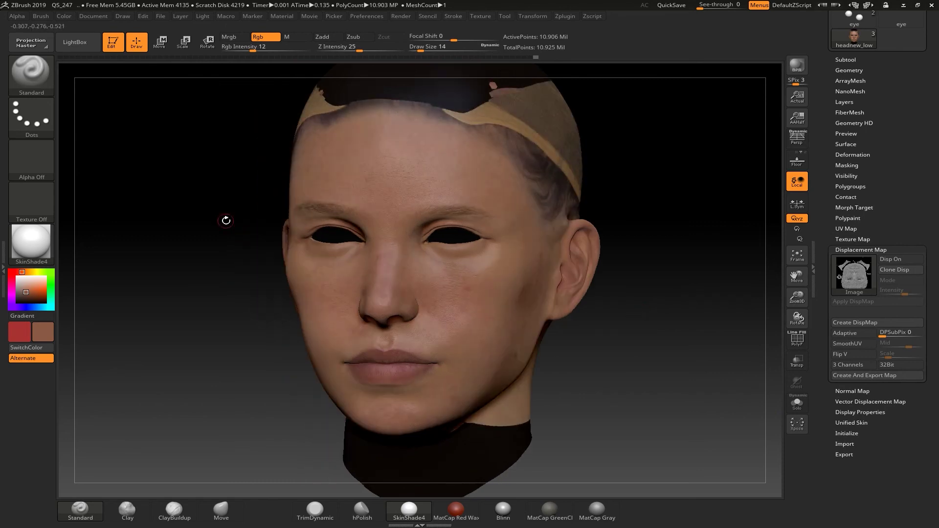
{"action": "left_click", "coordinate": [22, 285]}
{"action": "left_click", "coordinate": [17, 277]}
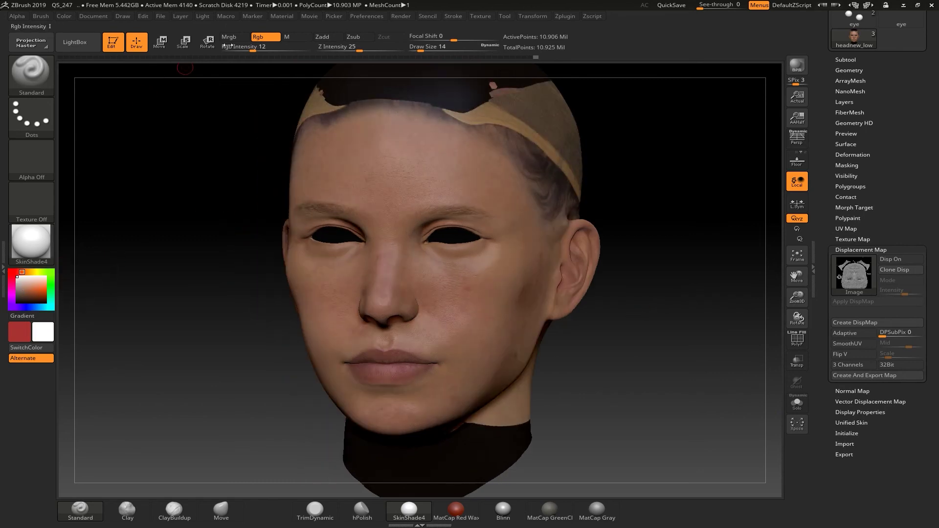